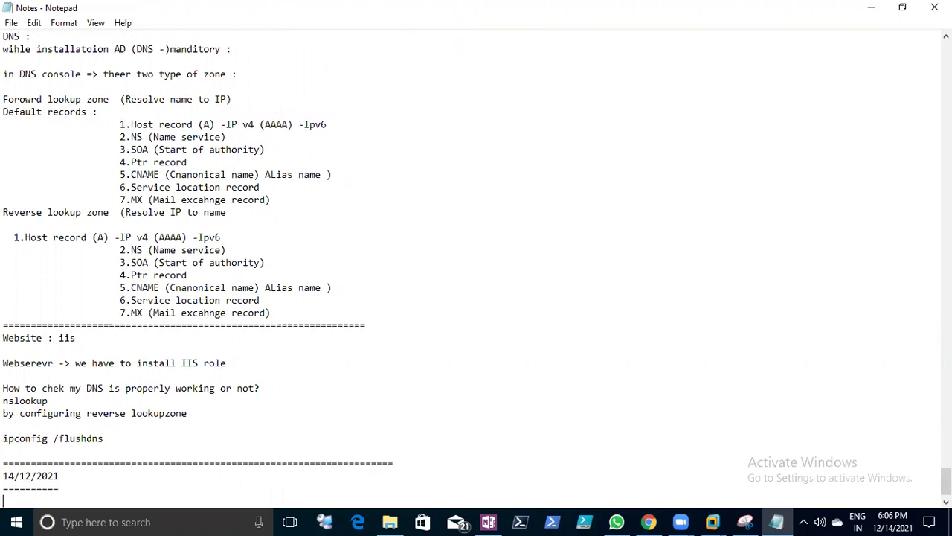
- Add a 'Recap:' heading below the 14/12/2021 date line, reviewing the earlier DNS notes
type("Recap:")
key("Return")
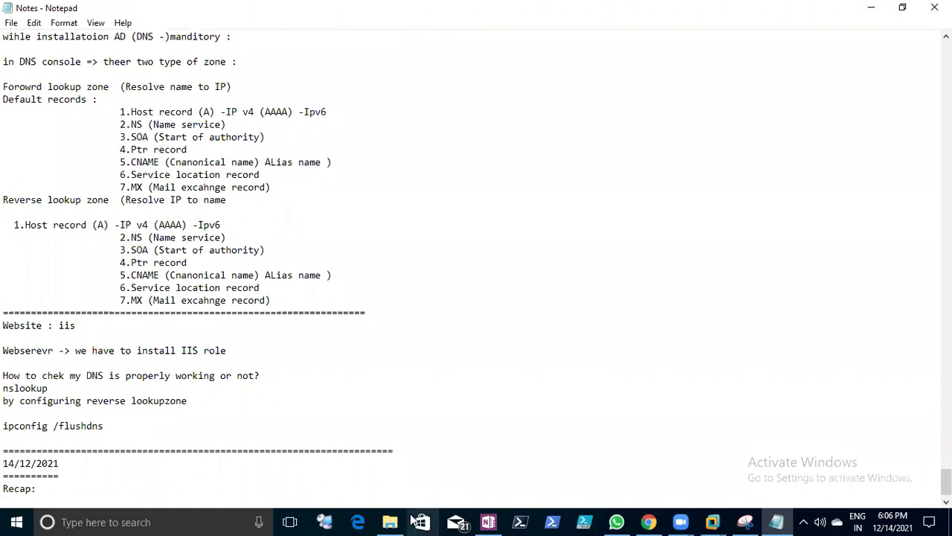
scroll(442, 476, "up", 11)
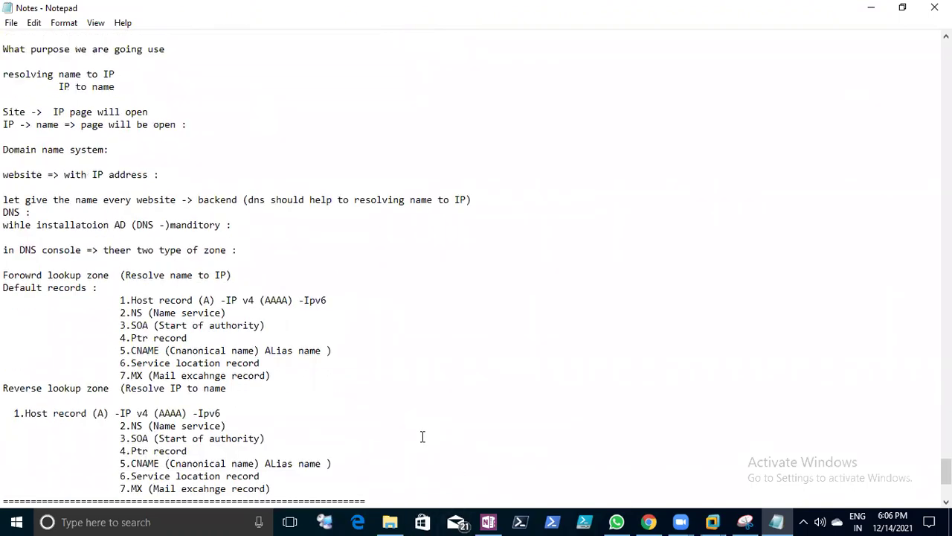
scroll(422, 437, "up", 1)
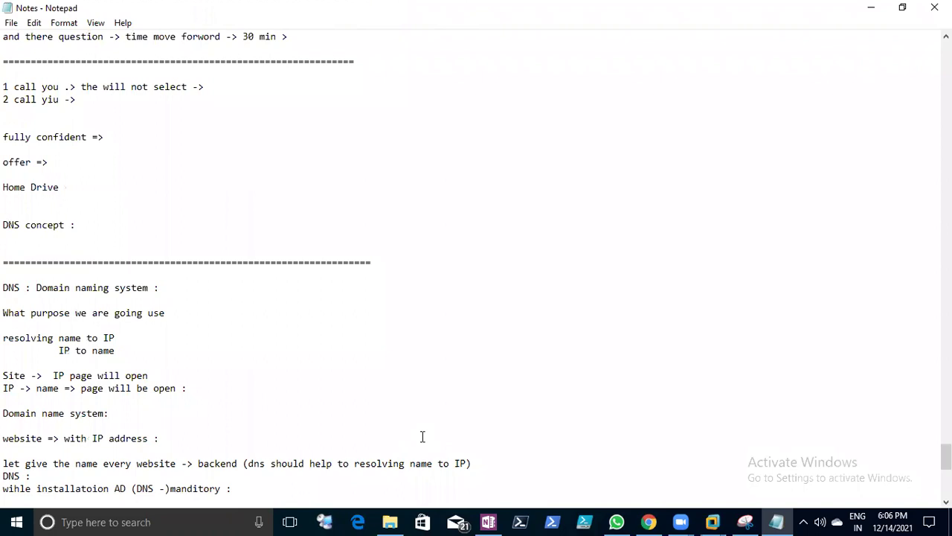
scroll(422, 436, "down", 13)
scroll(402, 421, "up", 3)
scroll(403, 421, "up", 15)
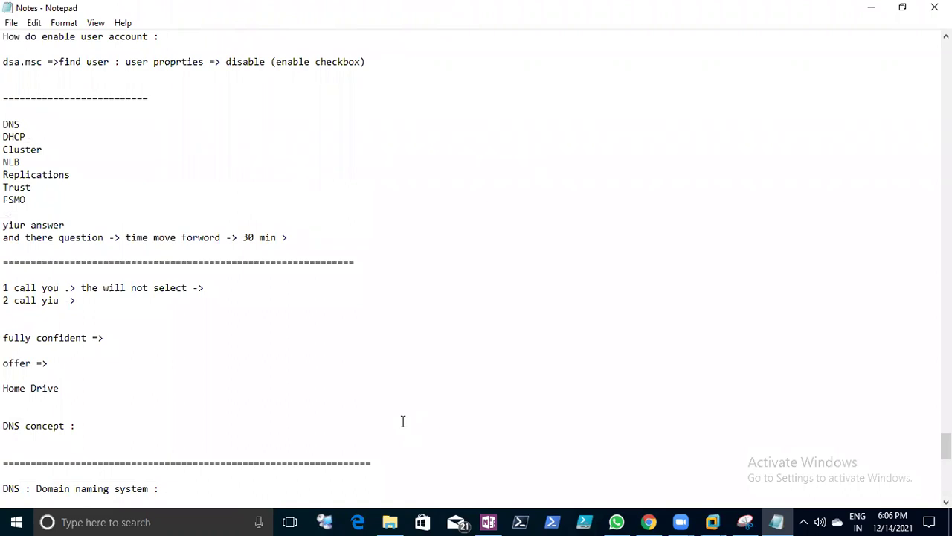
scroll(402, 421, "up", 6)
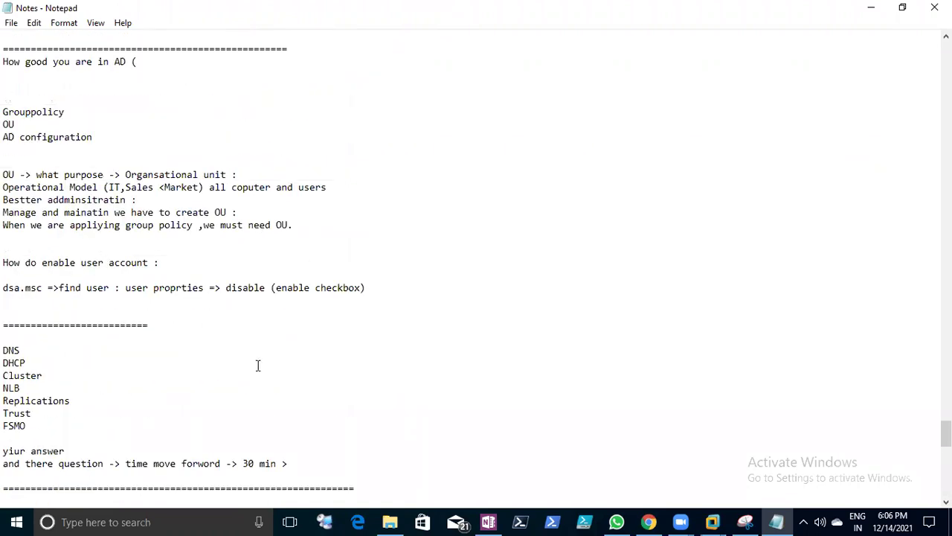
scroll(257, 365, "down", 1)
scroll(266, 352, "down", 1)
scroll(268, 351, "up", 1)
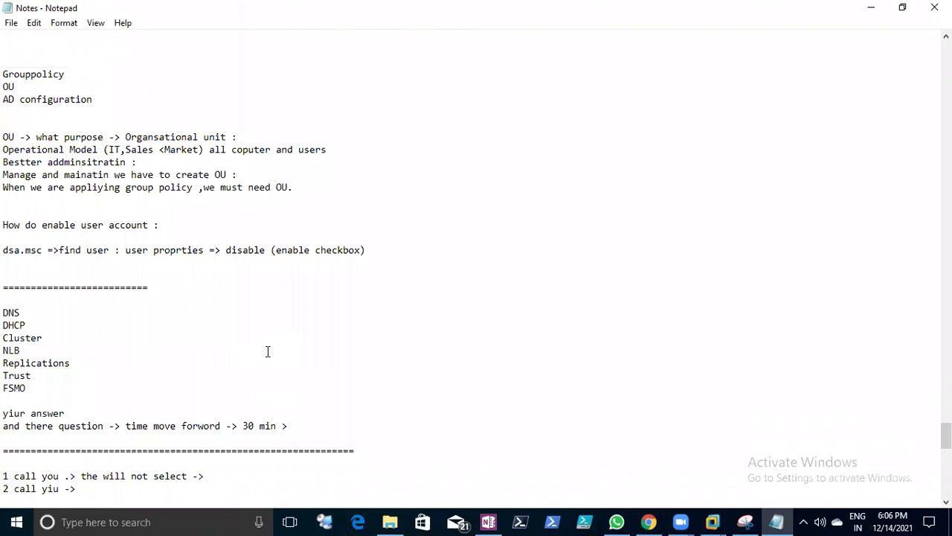
scroll(267, 351, "down", 4)
scroll(268, 350, "down", 19)
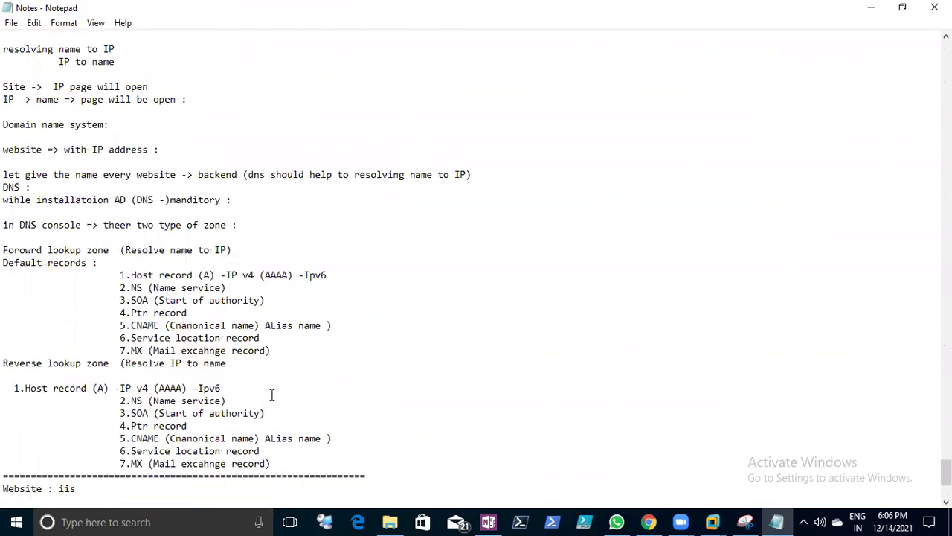
- Write the question on topics a system or server administrator must know, then start 'we have dicussed -'
key("Return")
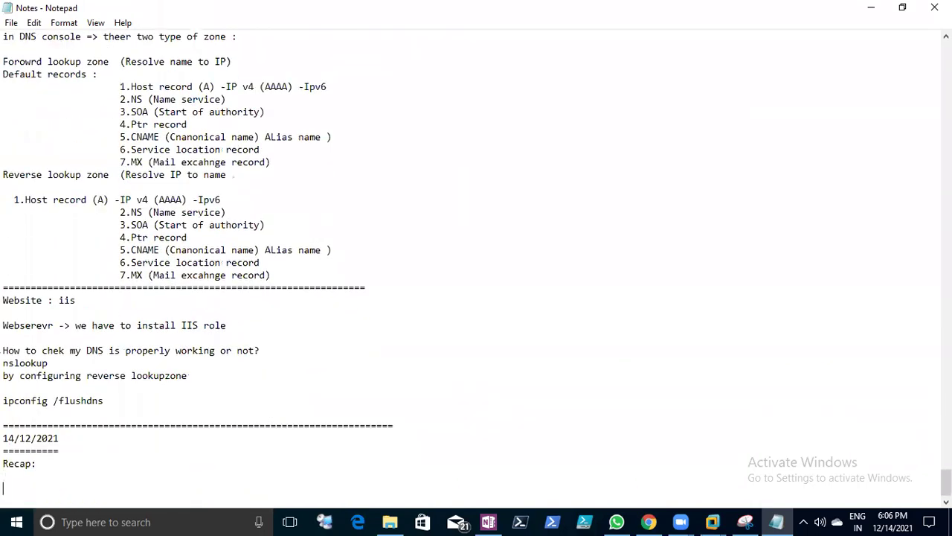
type("We")
key("BackSpace")
key("BackSpace")
type("hat are the topoics we need")
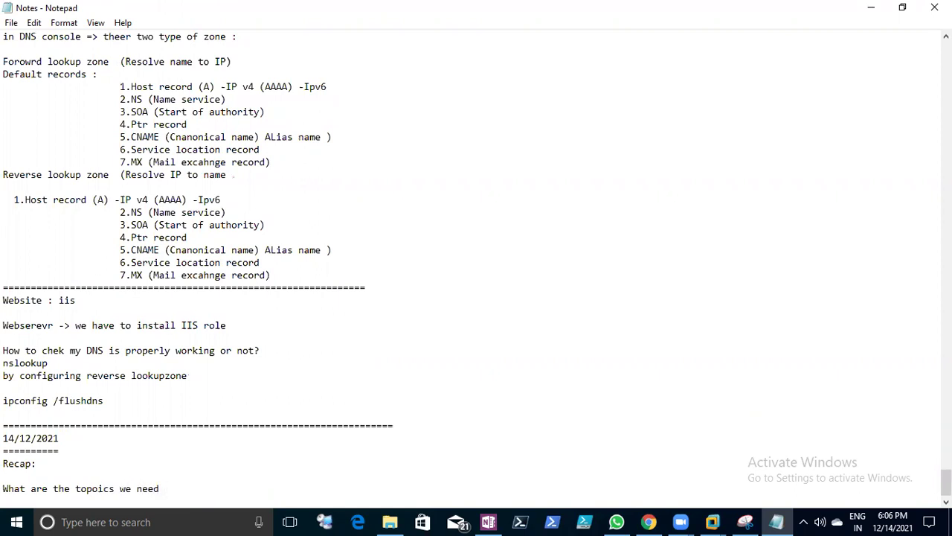
left_click(99, 489)
key("BackSpace")
type("know as beco")
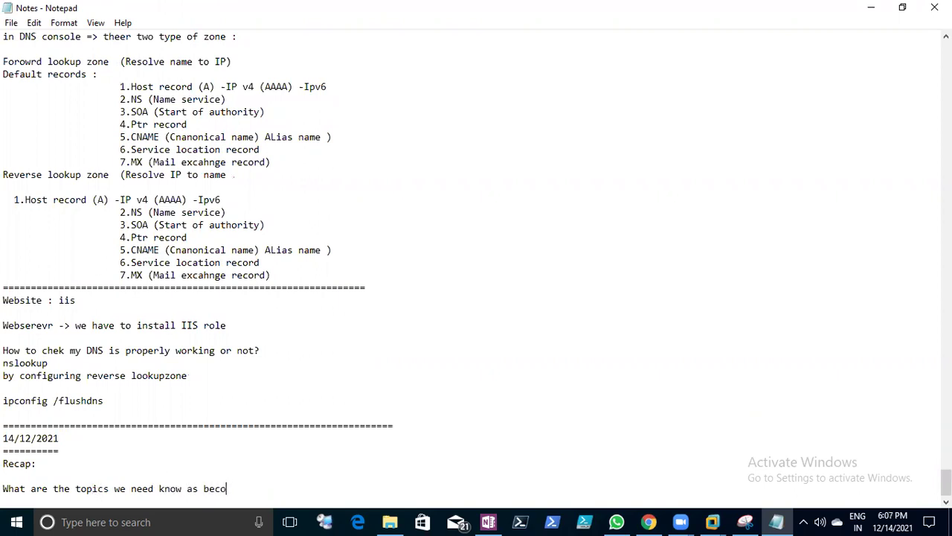
type("me a system adminsitrat")
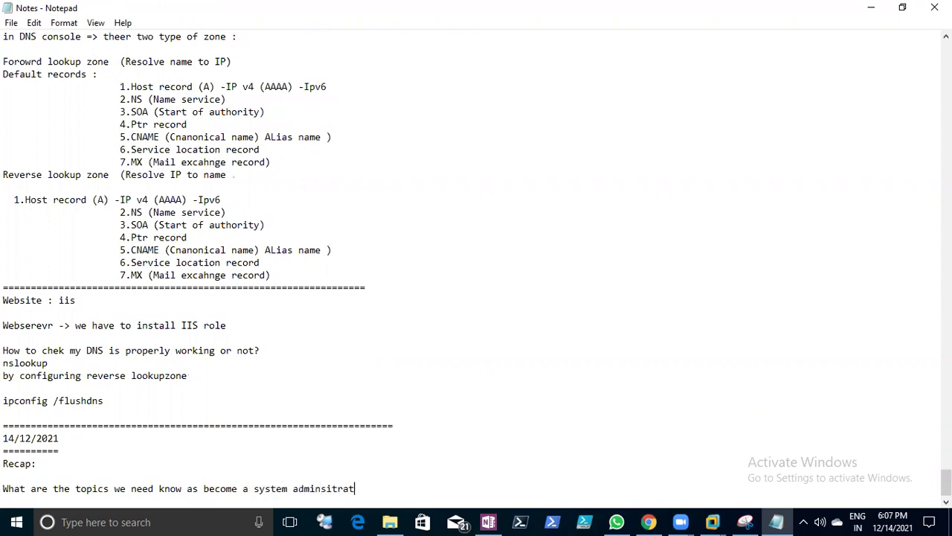
type("or or server adminsitrator")
key("Return")
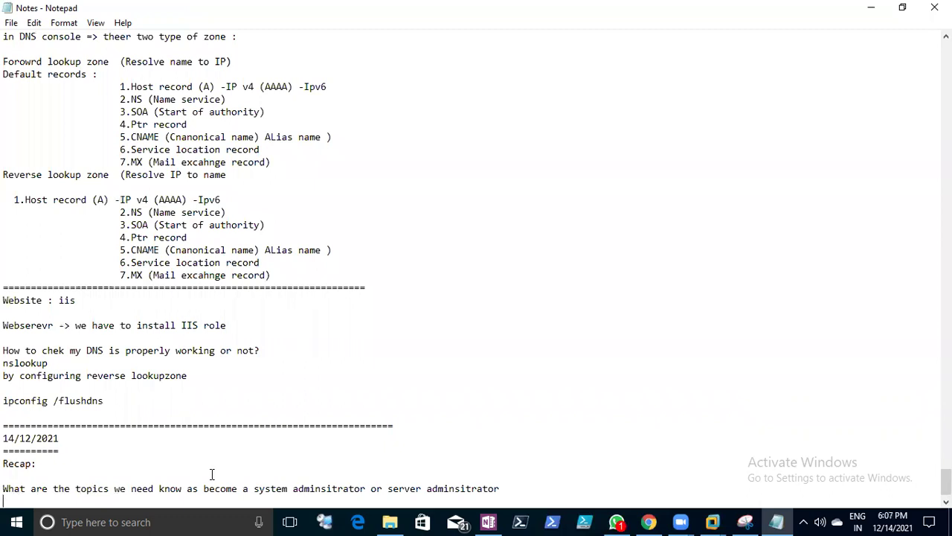
type("we have dicussed ")
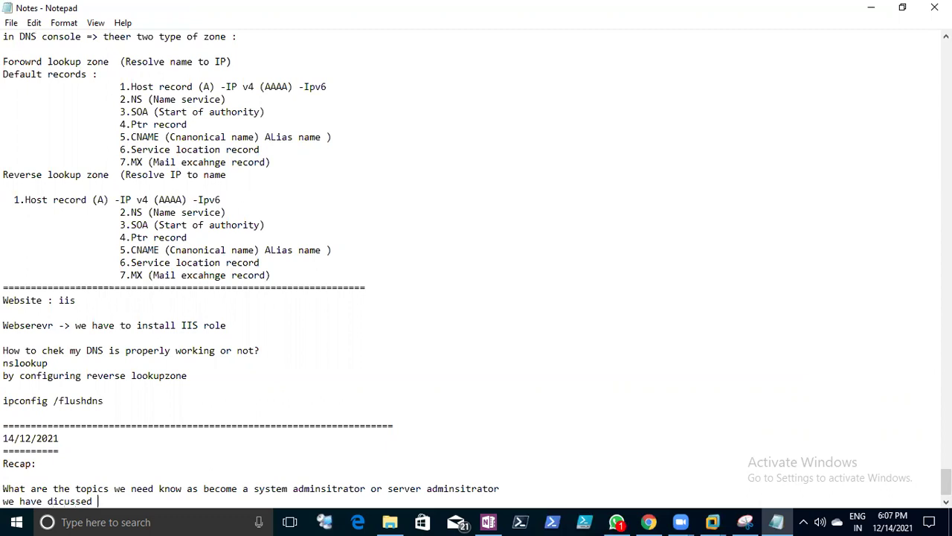
type("-")
- List the recap items 'What DNS', 'why we need DNS' and 'How to configure reverse lookup zone'
key("Return")
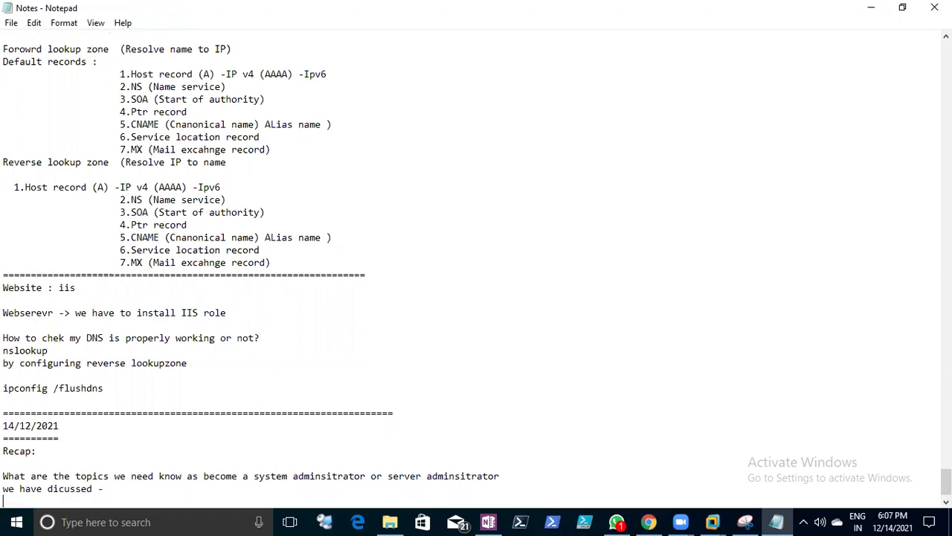
key("BackSpace")
type("what is D")
key("BackSpace")
key("BackSpace")
key("BackSpace")
key("BackSpace")
key("BackSpace")
key("BackSpace")
key("BackSpace")
key("BackSpace")
key("BackSpace")
type("What DNS")
key("Return")
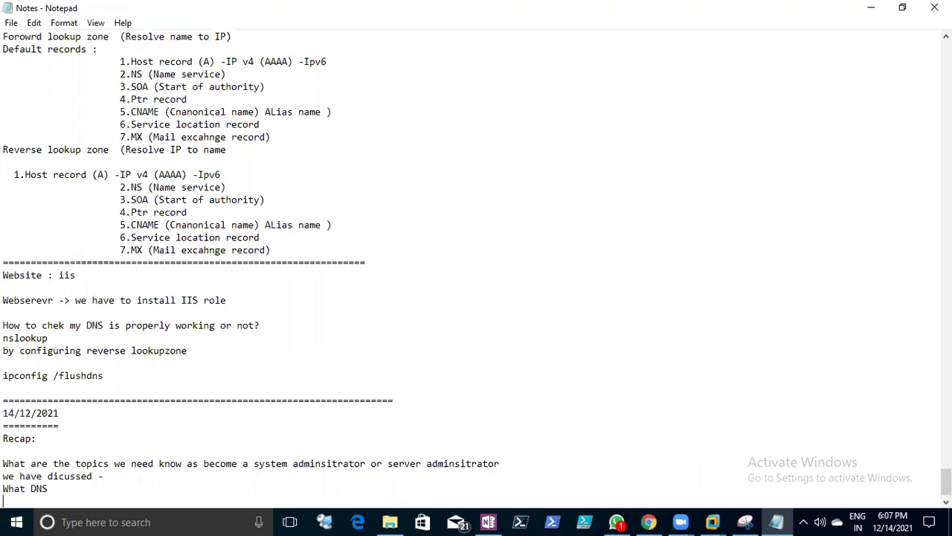
type("why wee")
key("BackSpace")
type("need DNS")
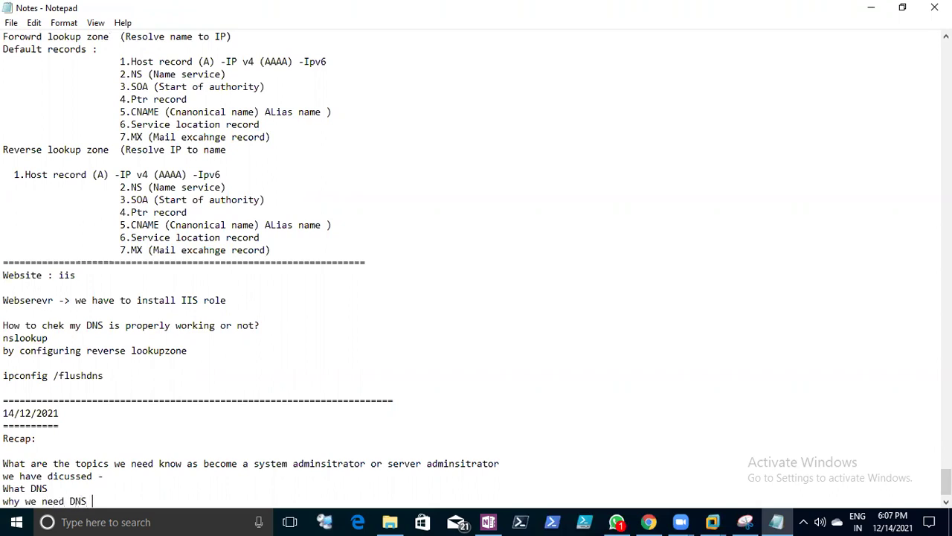
key("Return")
type("How to configure r")
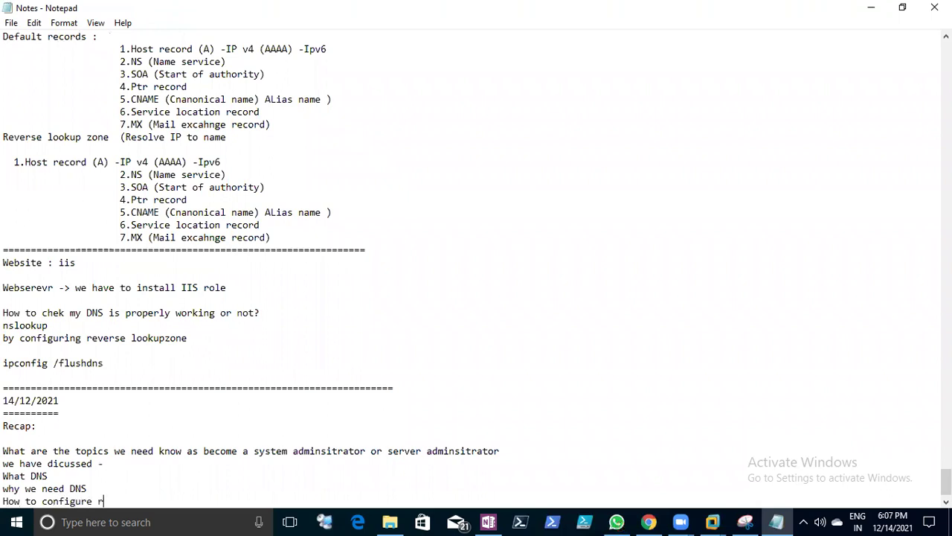
key("BackSpace")
type("reverse lookup zone")
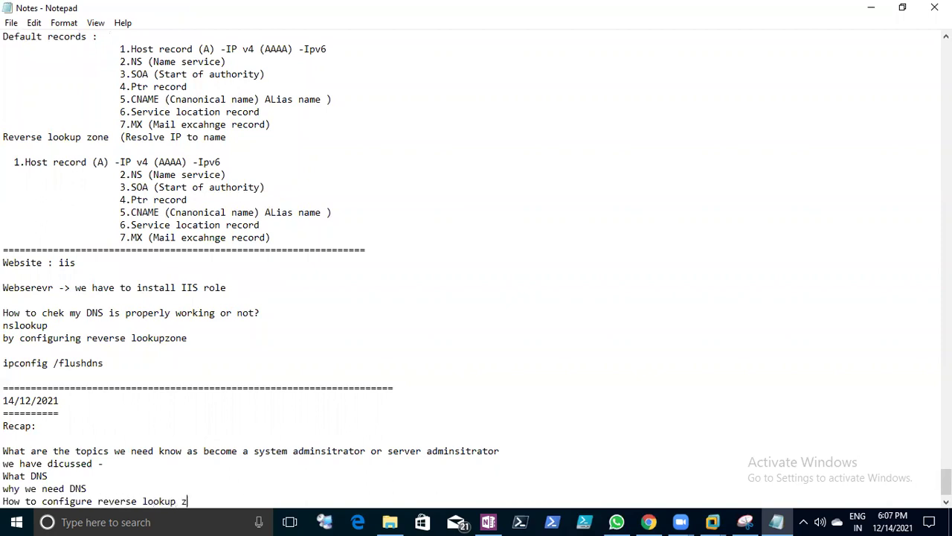
key("Return")
- Add items on DNS records, name resolving, working status, clearing DNS cache and overall DNS verification
type("Wh")
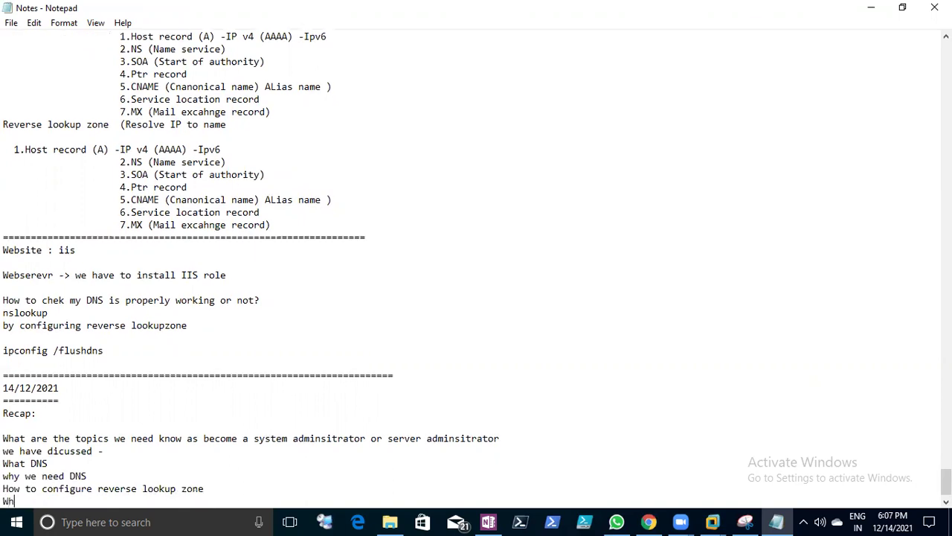
type("at are th")
key("BackSpace")
type("the reocrds")
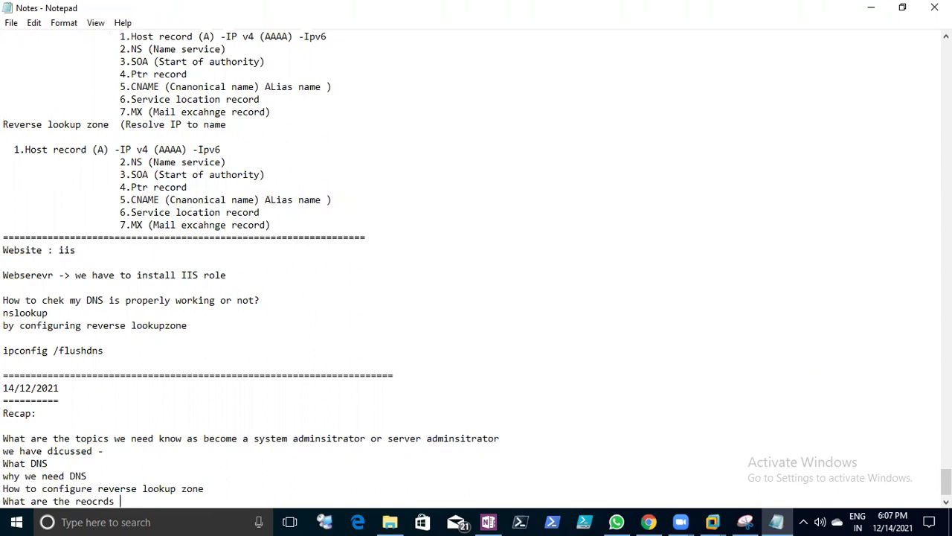
key("Return")
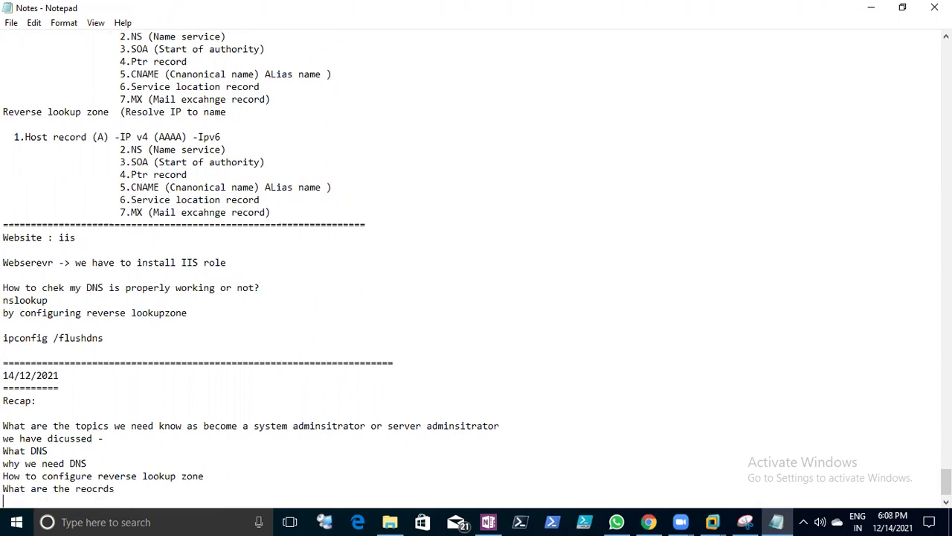
type("how to verify name rsolving")
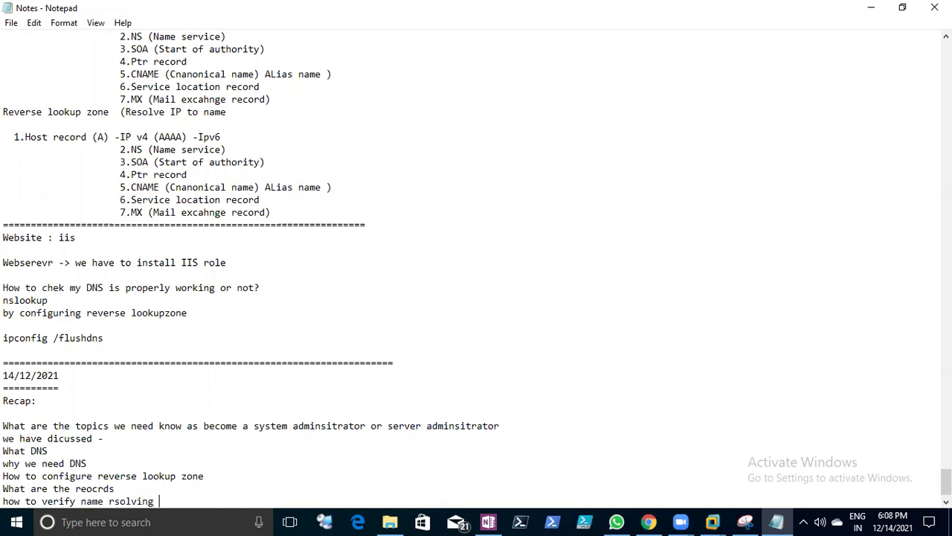
key("Return")
type("how to check DNS ")
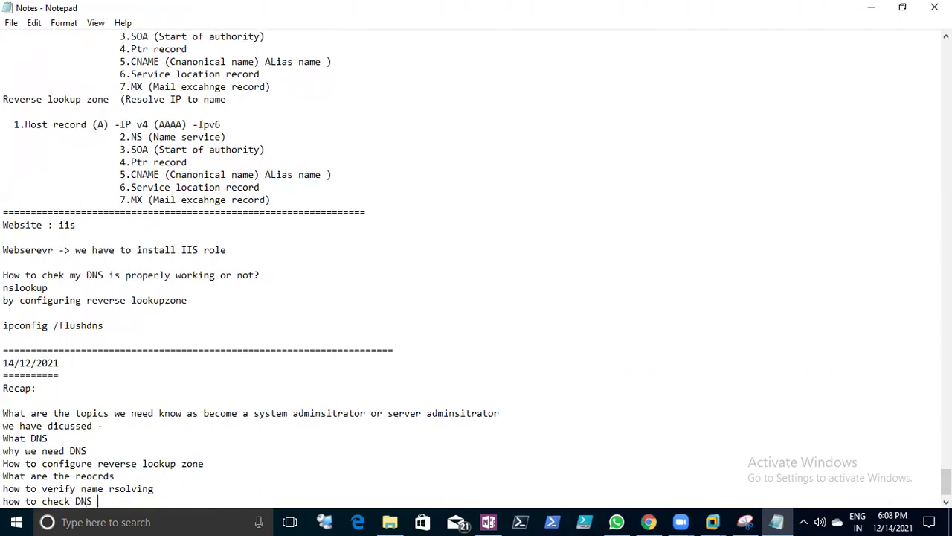
type("wor")
key("BackSpace")
key("BackSpace")
key("BackSpace")
type("working status")
key("Return")
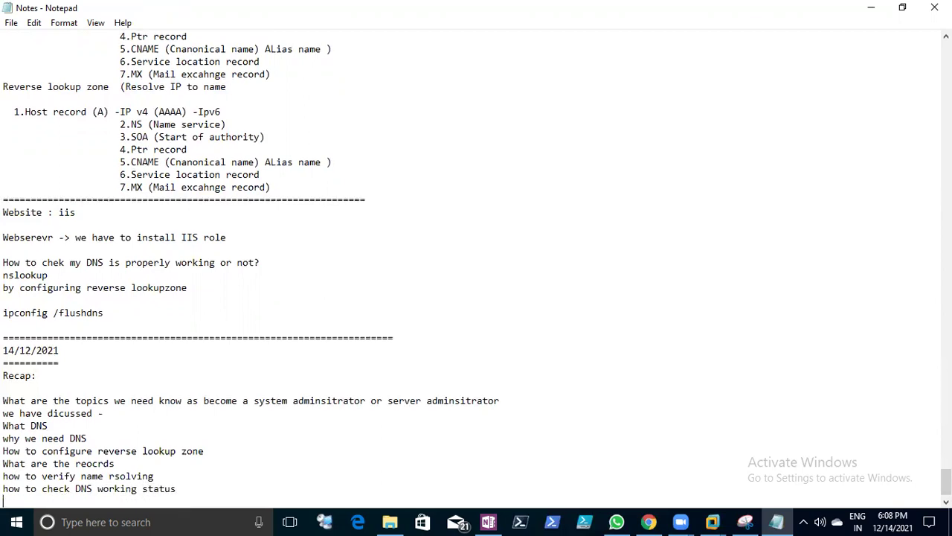
type("how to clear ")
type("ca")
key("BackSpace")
key("BackSpace")
type("dns cache")
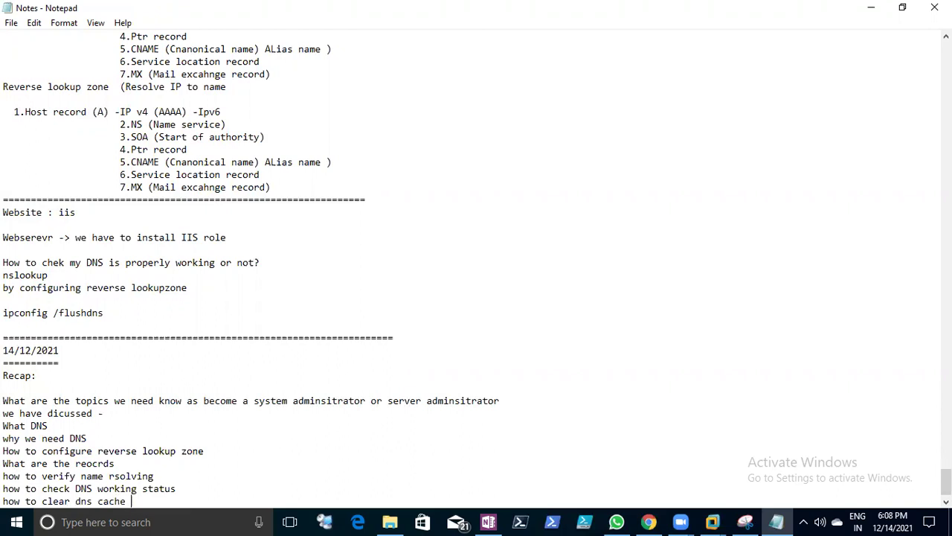
key("Return")
type("h")
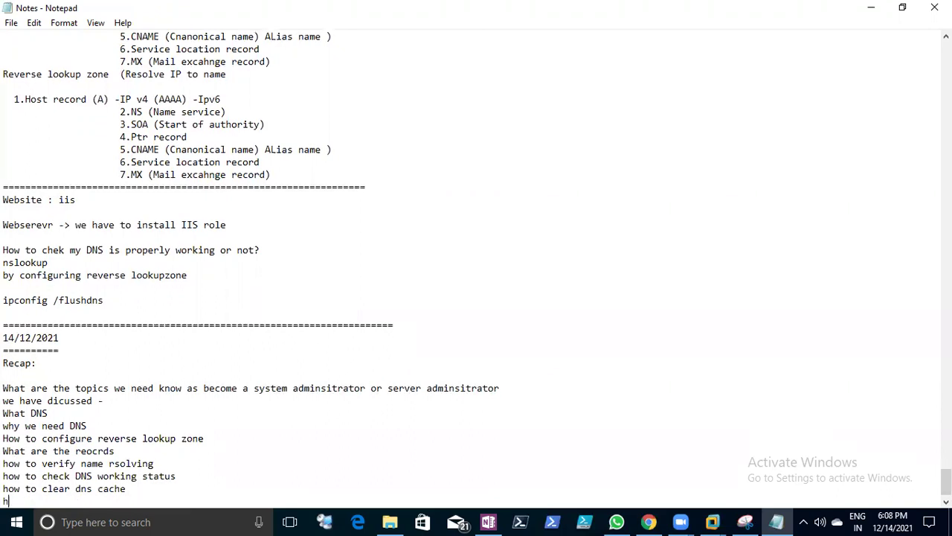
type("ow verify overall DNS concept")
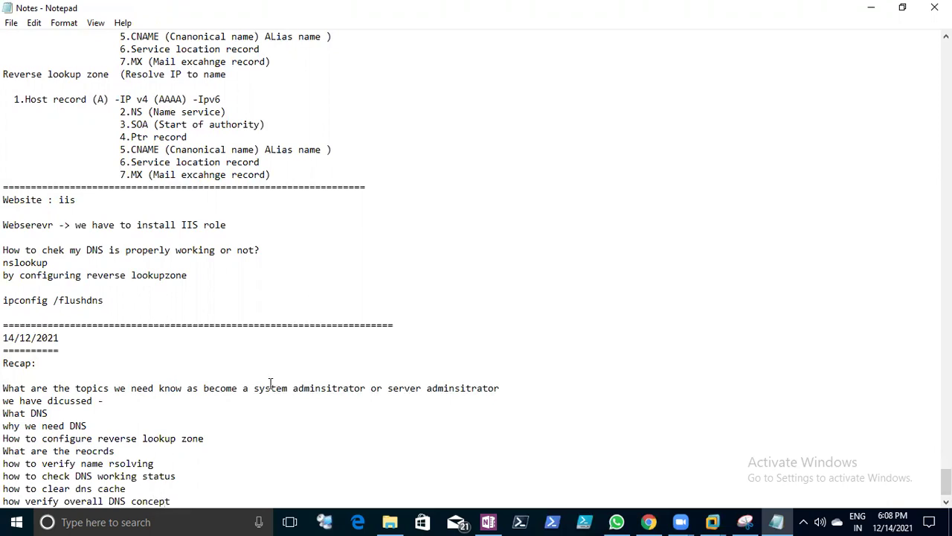
scroll(193, 335, "down", 1)
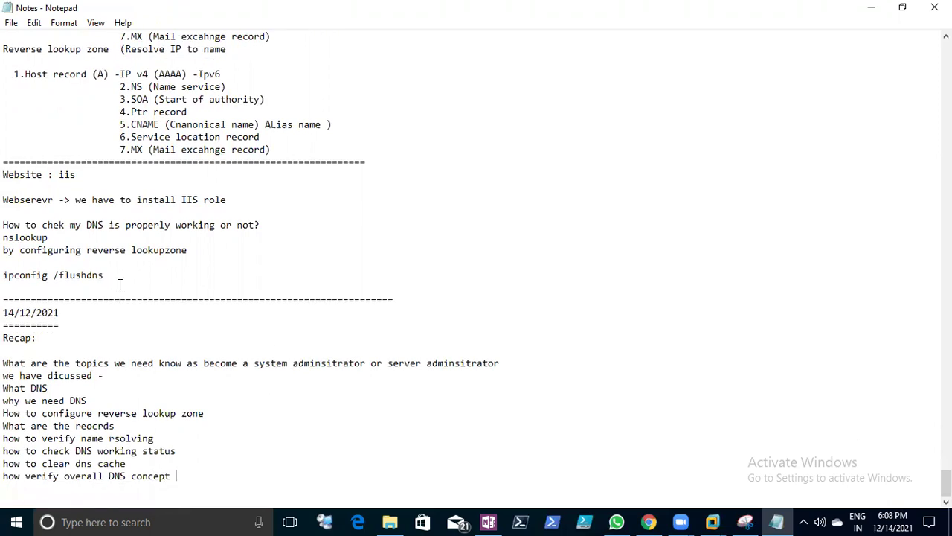
left_click(11, 23)
left_click(22, 73)
left_click_drag(3, 225, 196, 208)
left_click(153, 237)
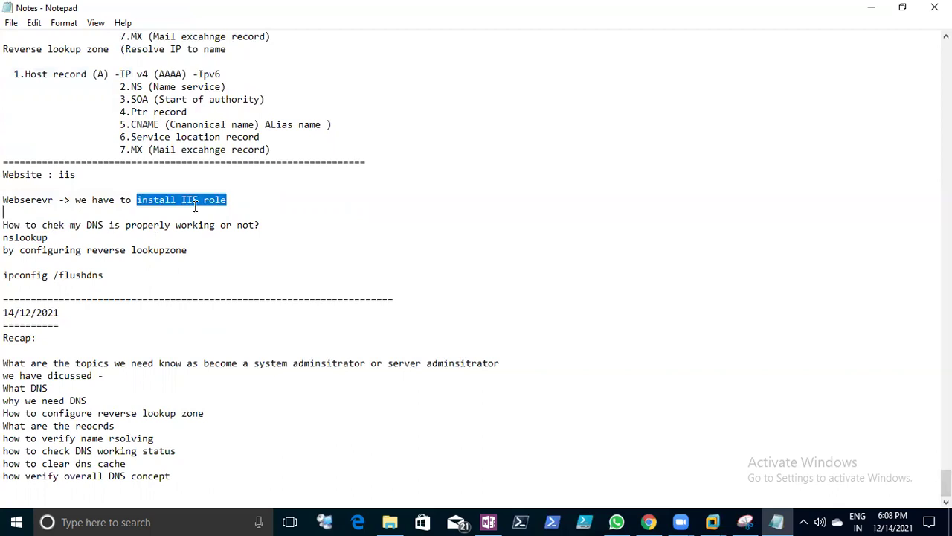
left_click(197, 207)
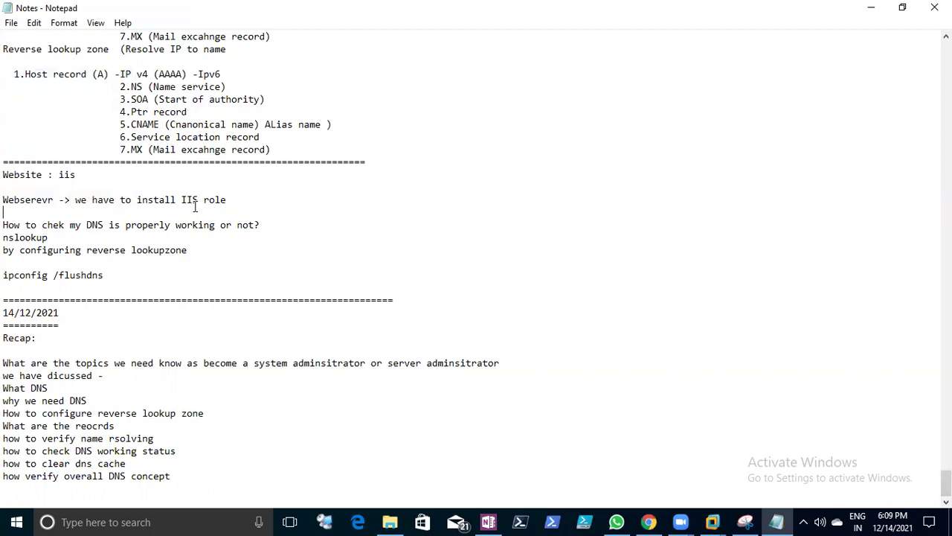
left_click(197, 482)
key("Return")
key("Return")
type("http://www.neel.edu")
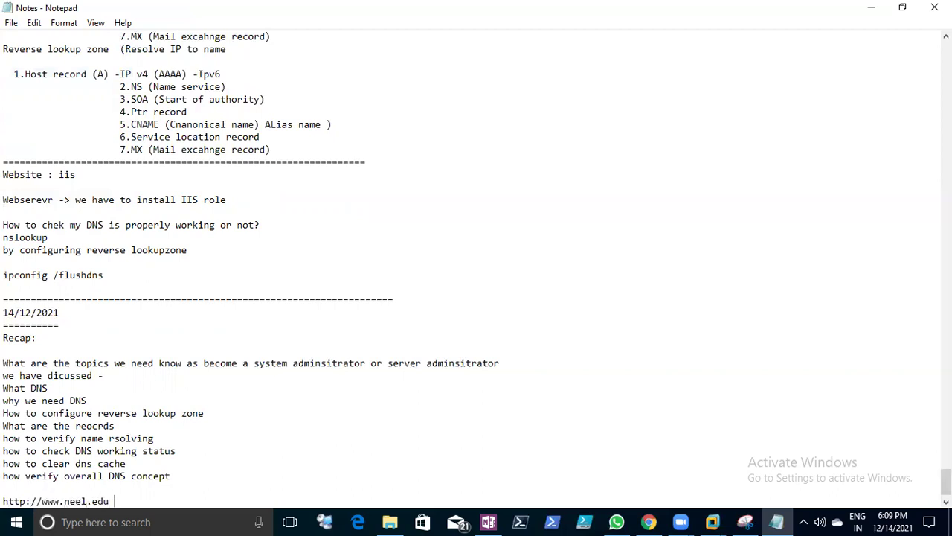
key("Return")
type("=<")
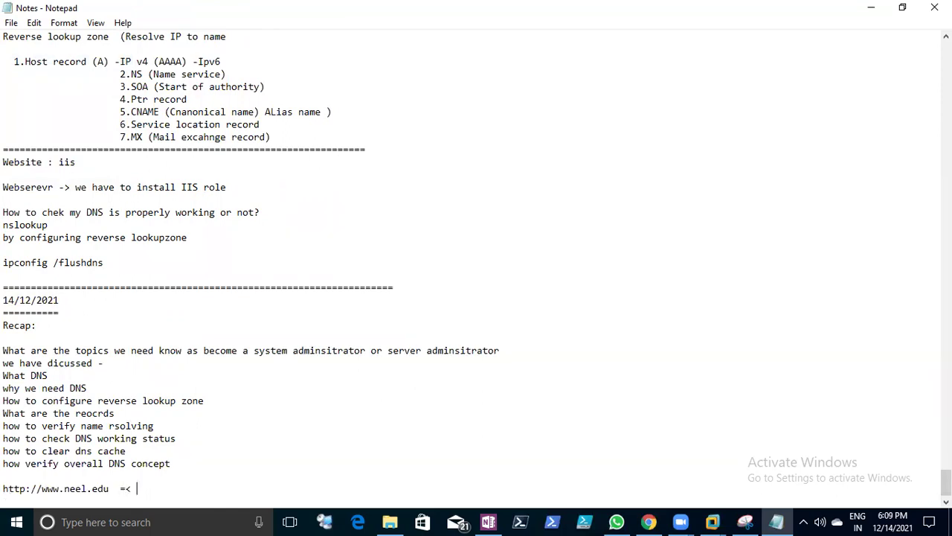
key("BackSpace")
key("BackSpace")
type("> it was accessing")
key("Return")
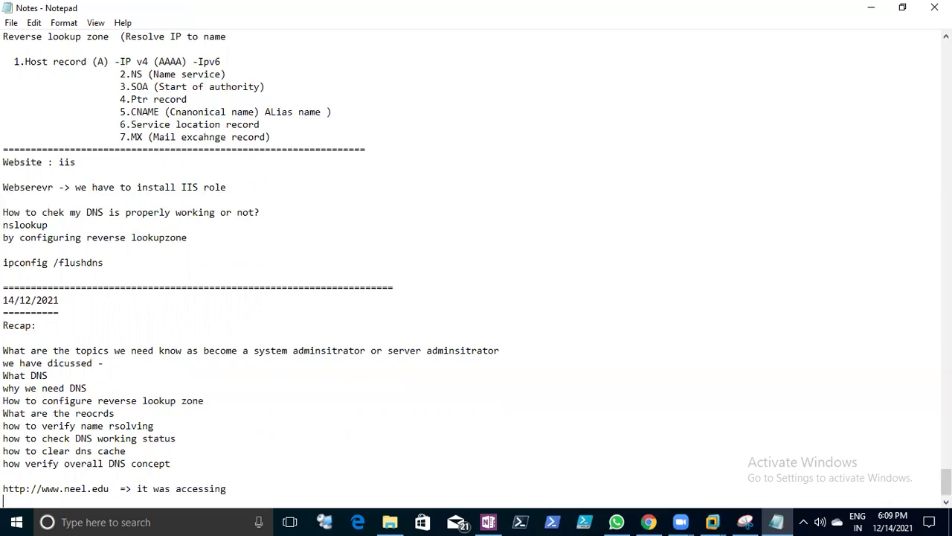
key("Return")
type("we have configured reverse lookup zone")
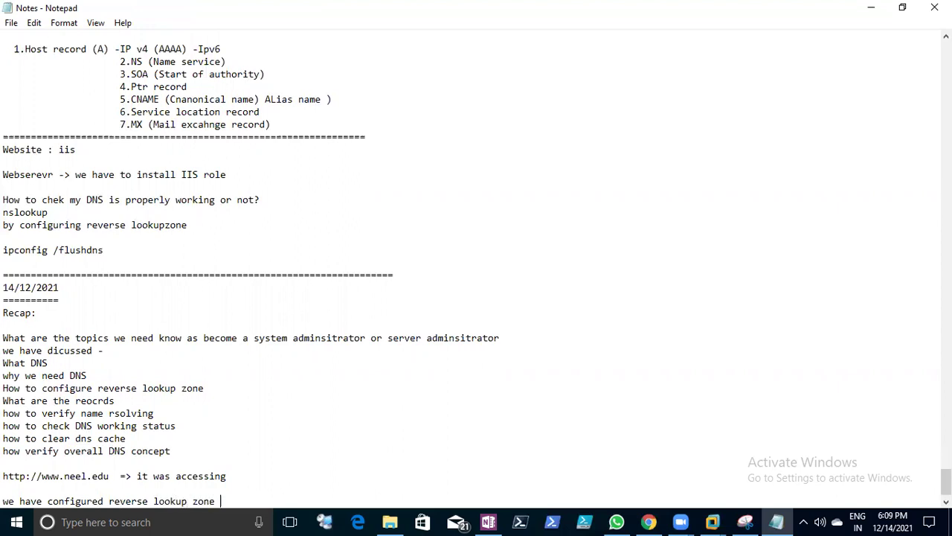
key("Return")
type("we have created ")
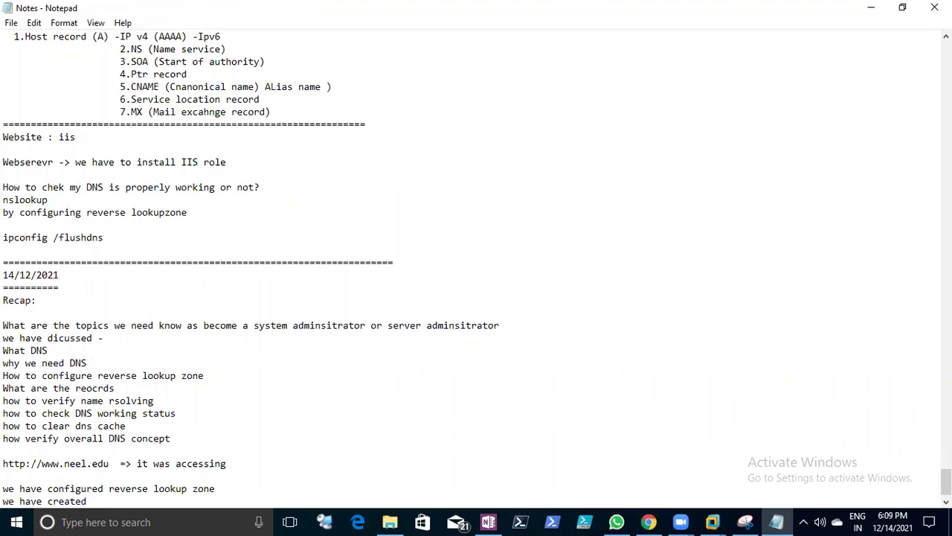
type("host reco")
type("rd of")
type(" www")
type(" -")
type("in FLX")
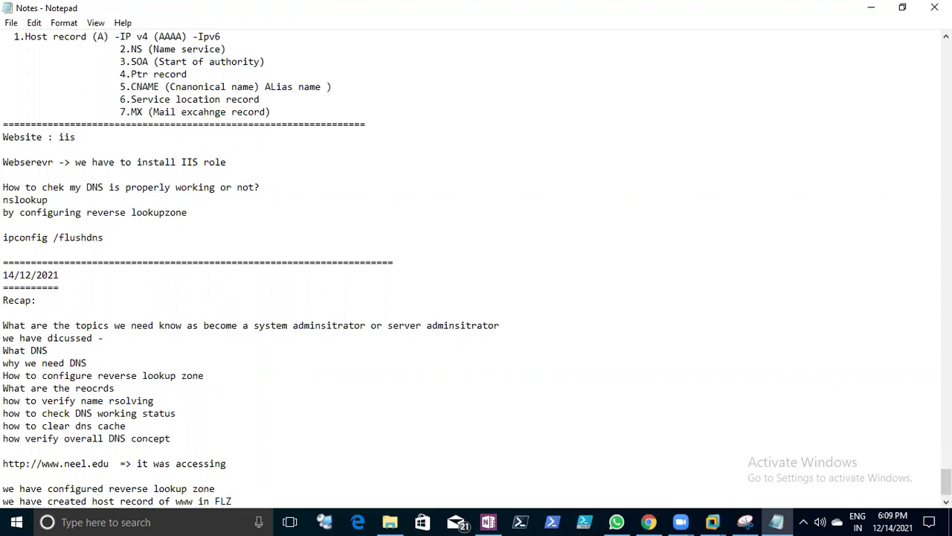
- Add lines saying the cache was cleared, then the site became accessible with FQDN (
key("Return")
type("the w")
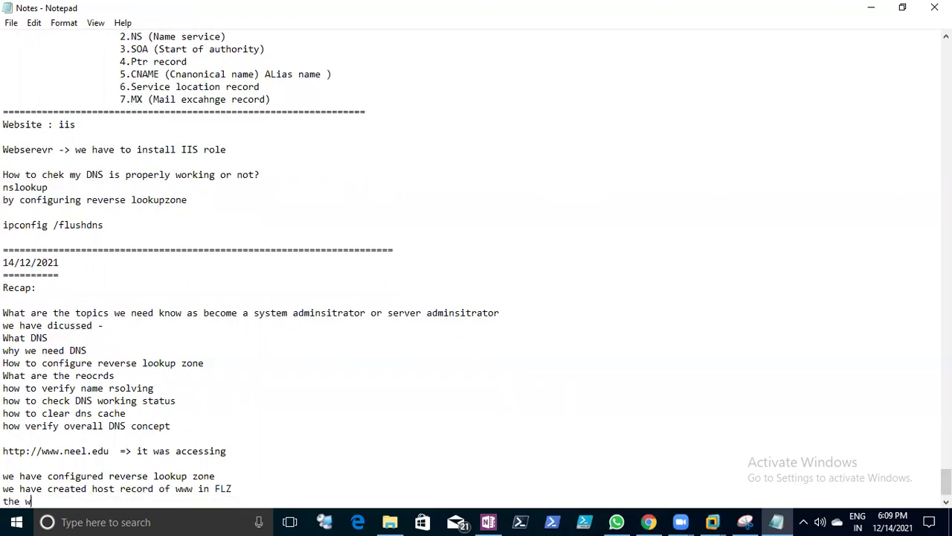
type("e have cleared r")
key("BackSpace")
type("the cat")
key("BackSpace")
type("tche :")
key("Return")
type("thwn")
key("BackSpace")
key("BackSpace")
type("n w")
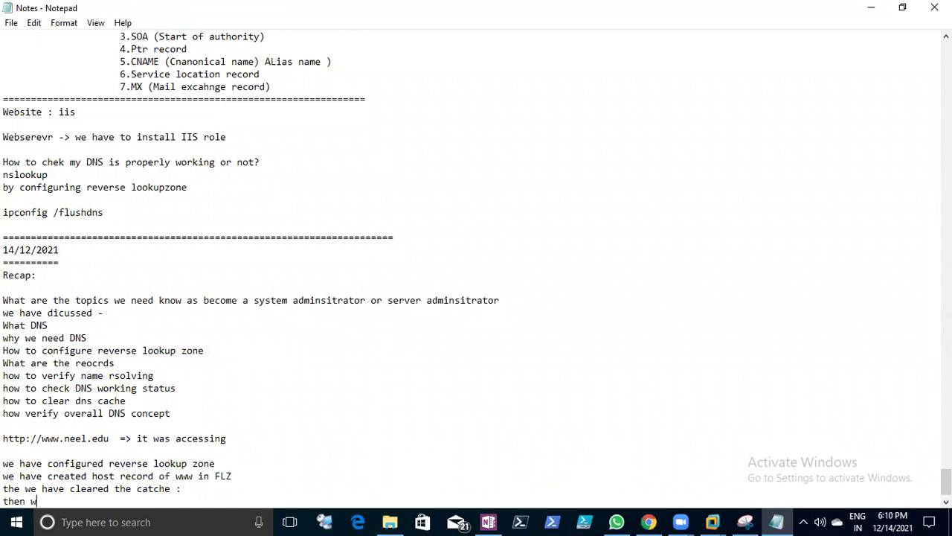
type("e are able to accessi")
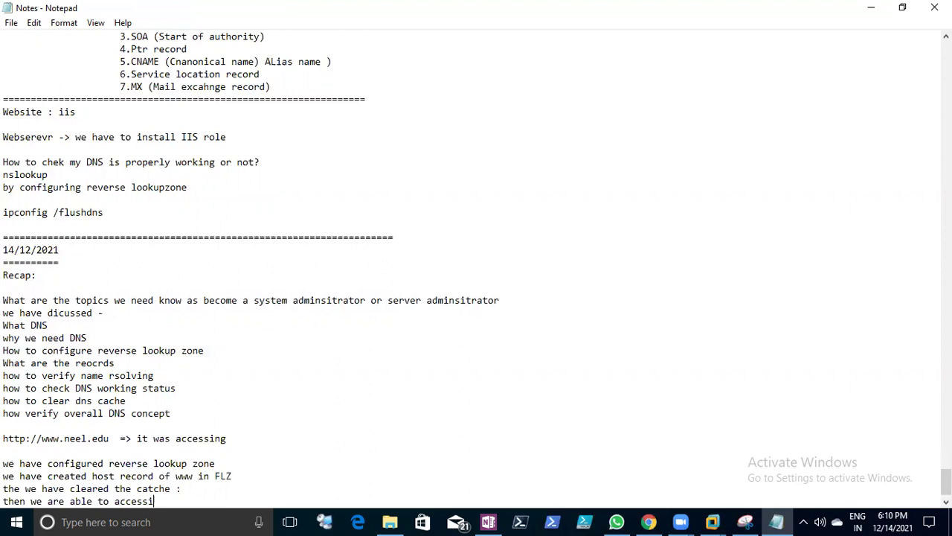
type("ng with FQD")
type("N )(")
key("BackSpace")
key("BackSpace")
type("(")
left_click_drag(5, 440, 110, 441)
key("ctrl+c")
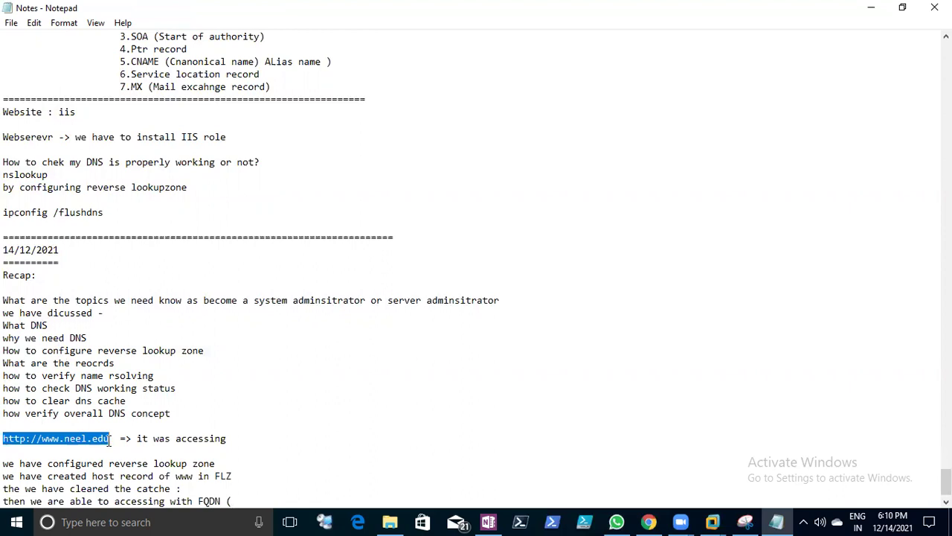
left_click(249, 501)
key("ctrl+v")
type(")")
scroll(244, 488, "down", 1)
key("Return")
type("================================================================================")
left_click(15, 27)
left_click(32, 66)
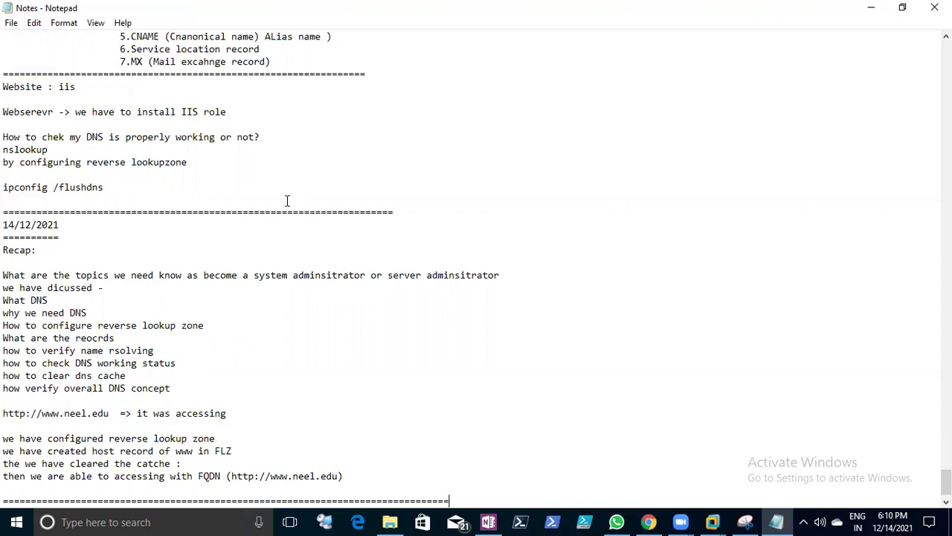
scroll(287, 200, "down", 1)
- Write 'Overall you skils looks good -> Desktop support ->end user support' and begin the System administrator / IT-engg infra line
key("Return")
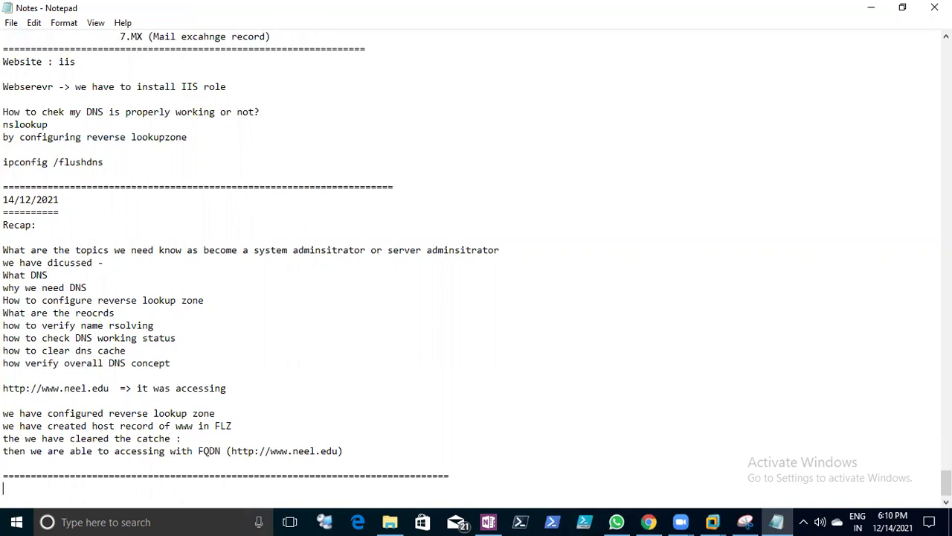
type("Overall you skils l")
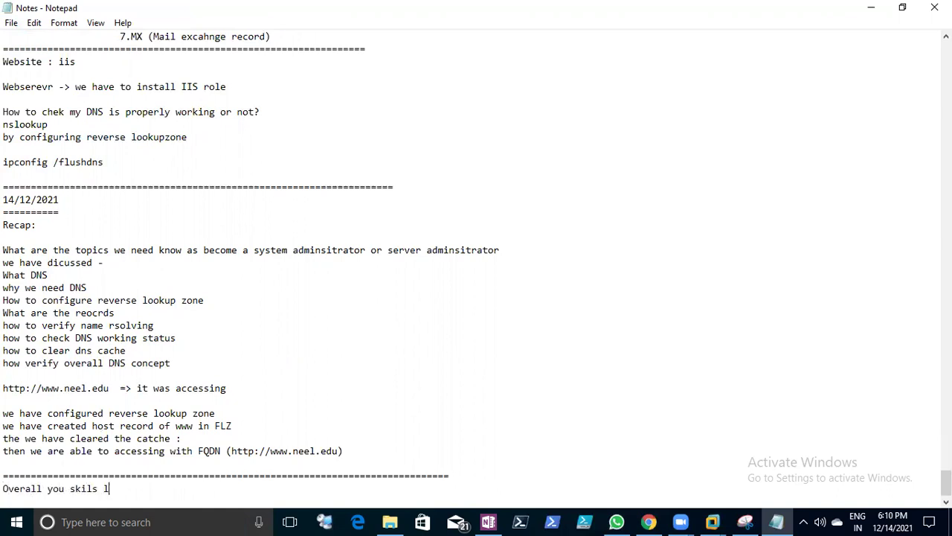
type("ooks good -> Desktop support ->")
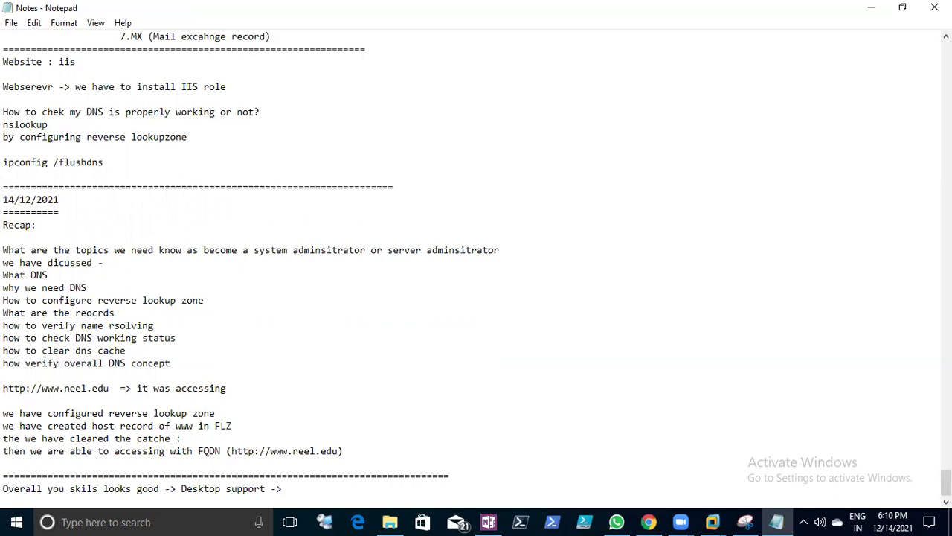
type("emn")
key("BackSpace")
key("BackSpace")
type("nd user support")
key("Return")
key("Return")
type("System")
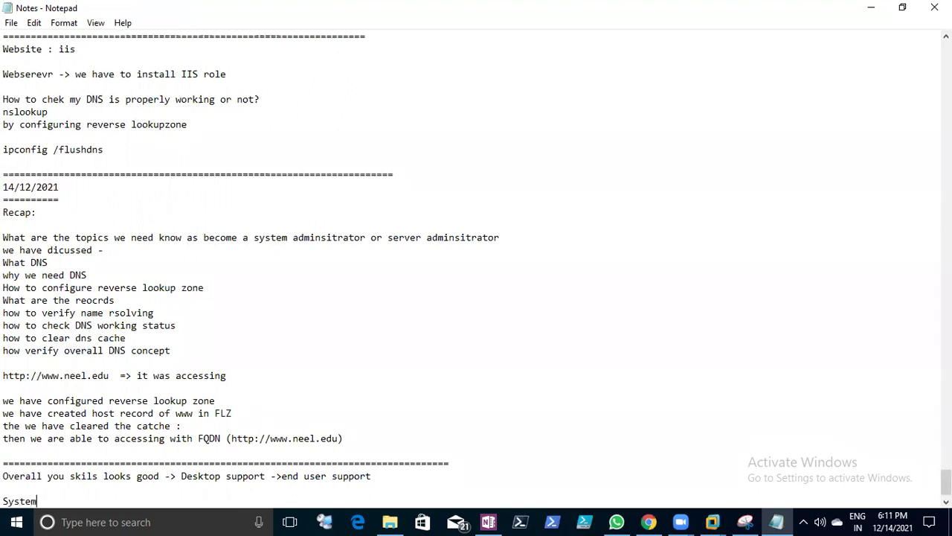
type(" administrator / s")
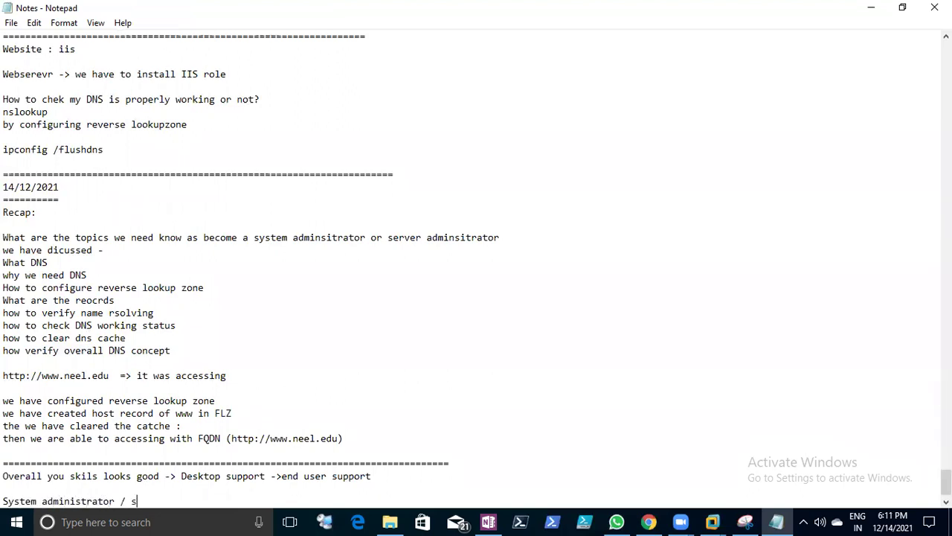
type("erver administrator /IT-en")
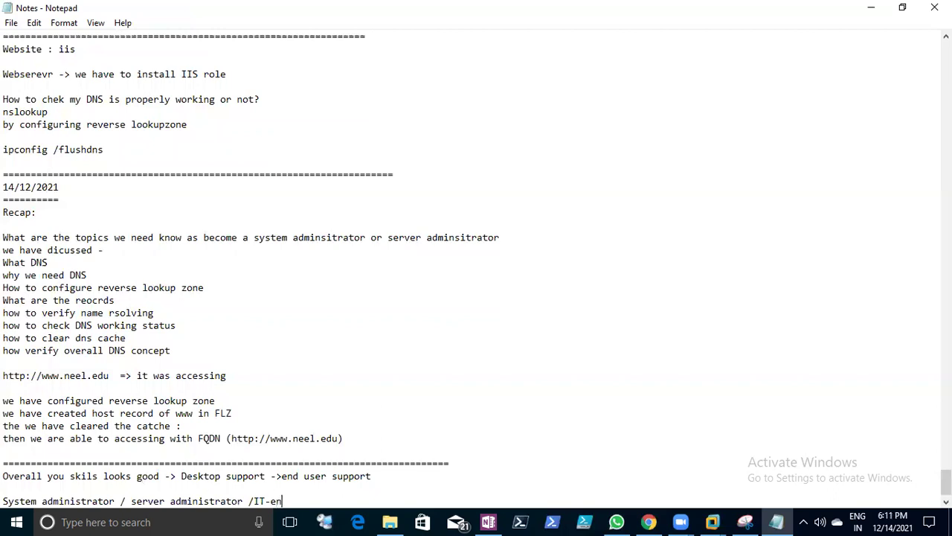
type("gg => infra level (server")
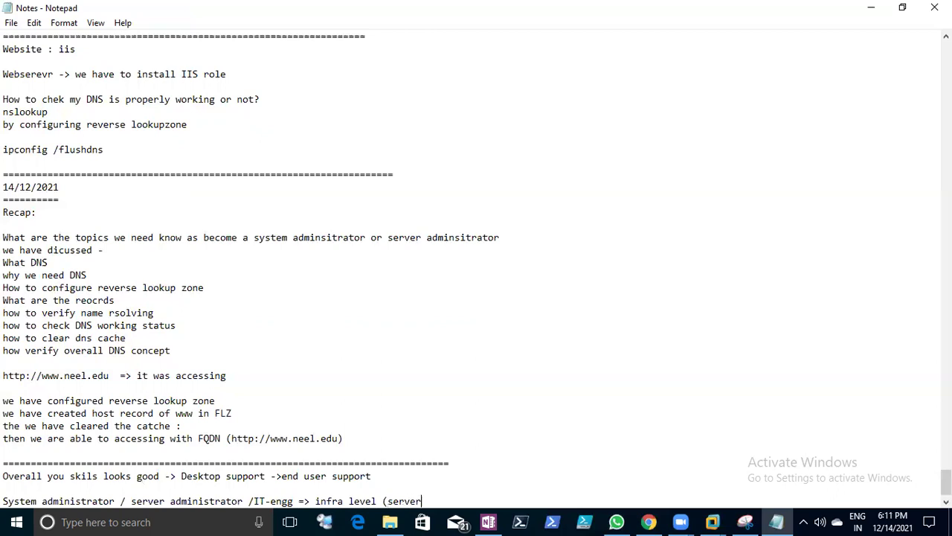
- Finish the line as 'WIndows server infra = L1, L2 and L3' and add 'within two yars of exp - L1 support'
key("BackSpace")
key("BackSpace")
key("BackSpace")
key("BackSpace")
key("BackSpace")
key("BackSpace")
type("WIndows server infra ")
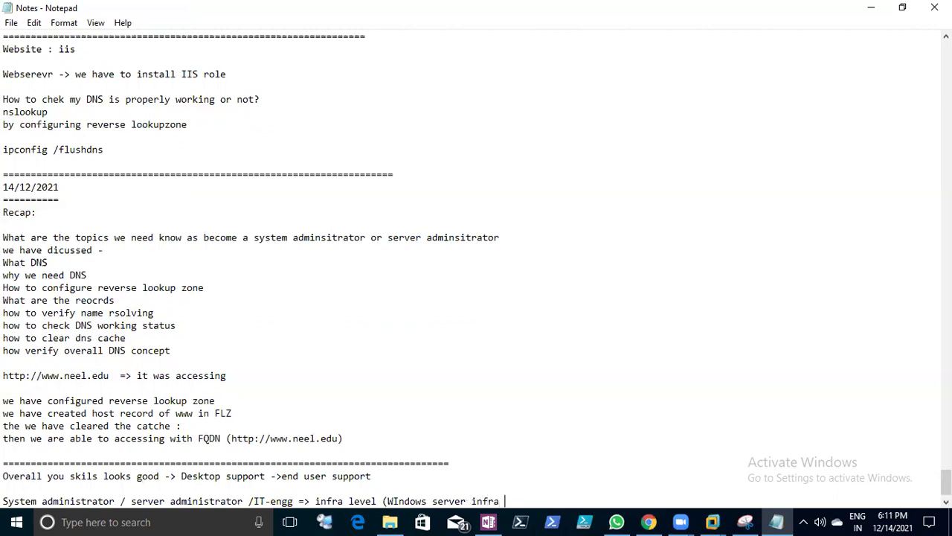
type("= L1")
type(" L")
key("BackSpace")
key("BackSpace")
type(",L2 and L3 )")
key("Return")
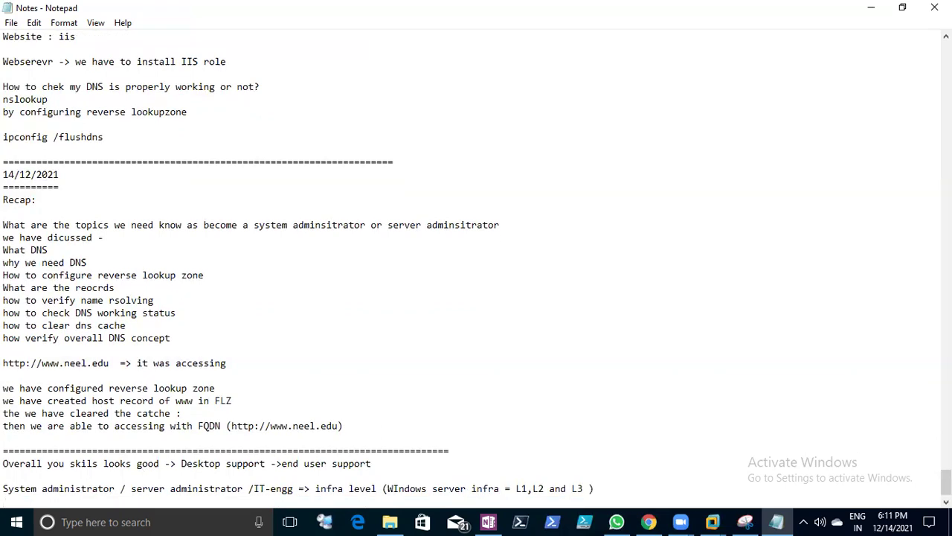
type("withing")
key("BackSpace")
type("two yars of e")
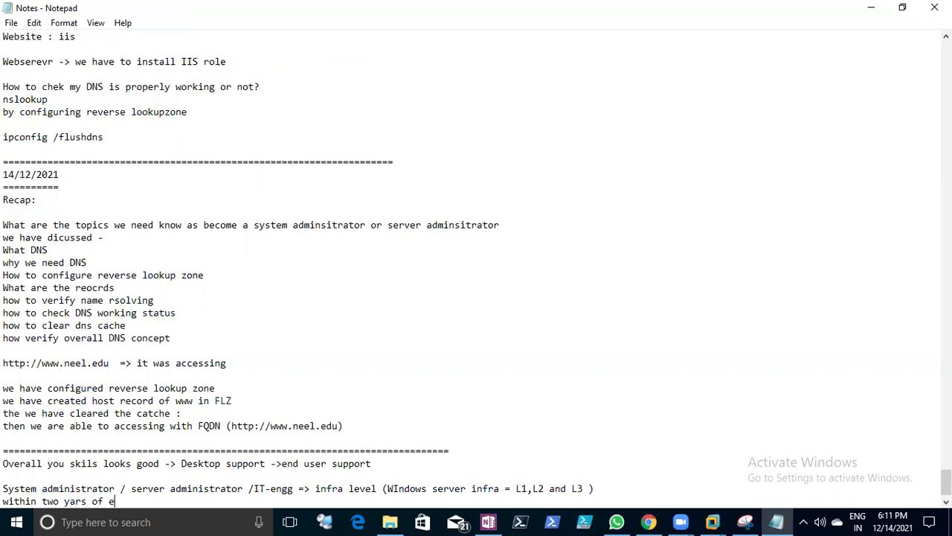
type("xp -  L1 suppr")
key("BackSpace")
type("ort")
- Ask the tasks, roles and responsibilities of an L1 Windows server administrator, then save the file
key("Return")
type("What a")
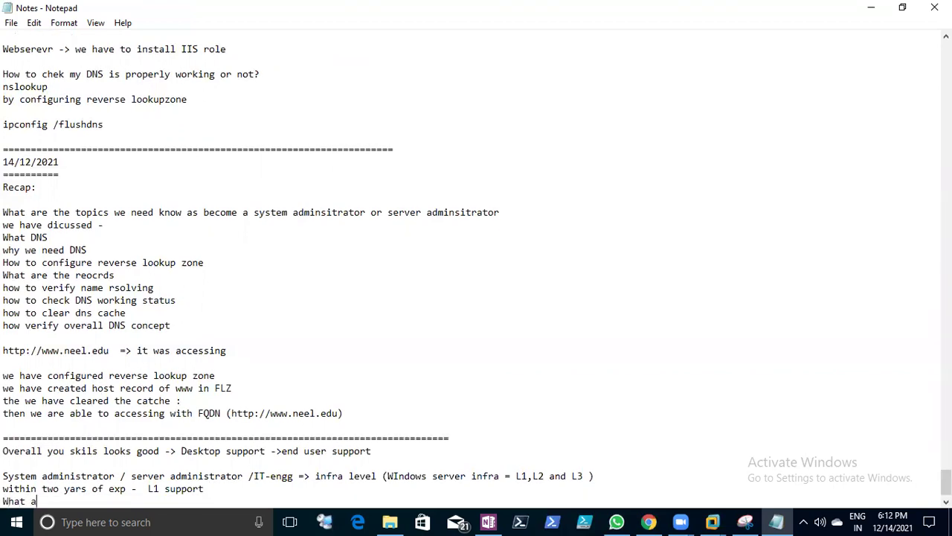
type("re the tasks (roles a")
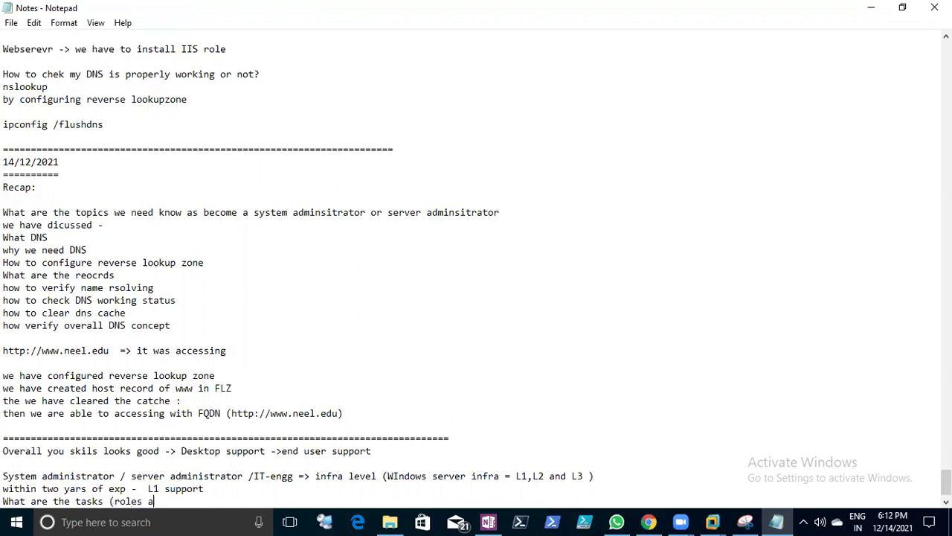
type("nd responibilties of ")
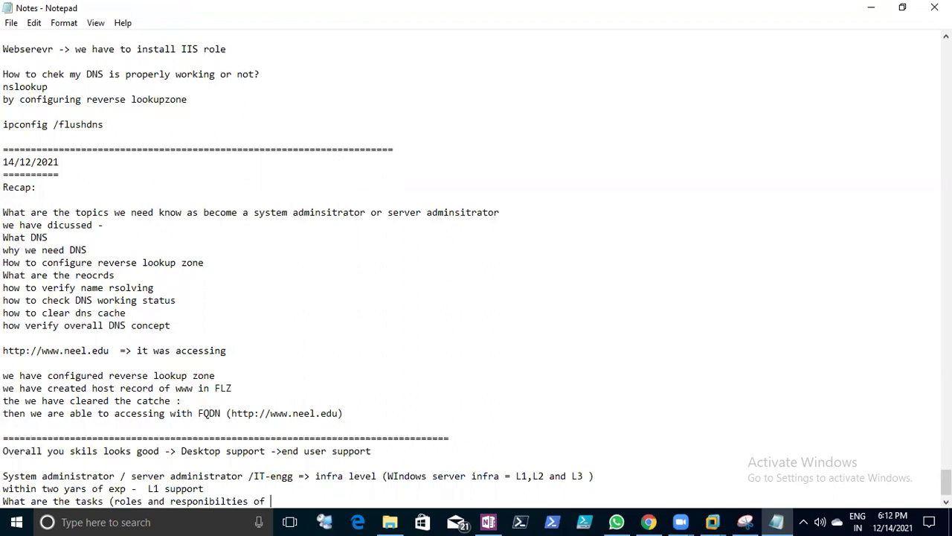
type("L(windows server admin")
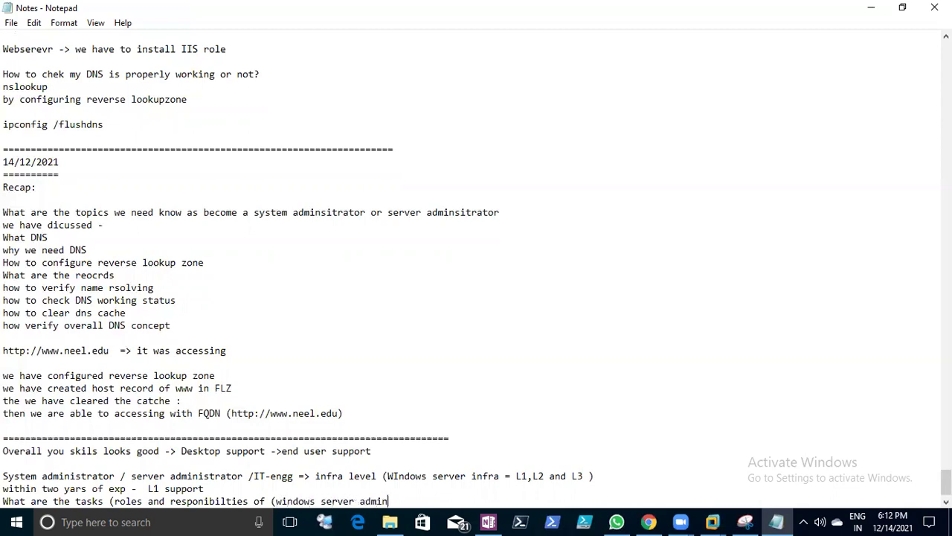
type("istrator -L1 support)")
key("Return")
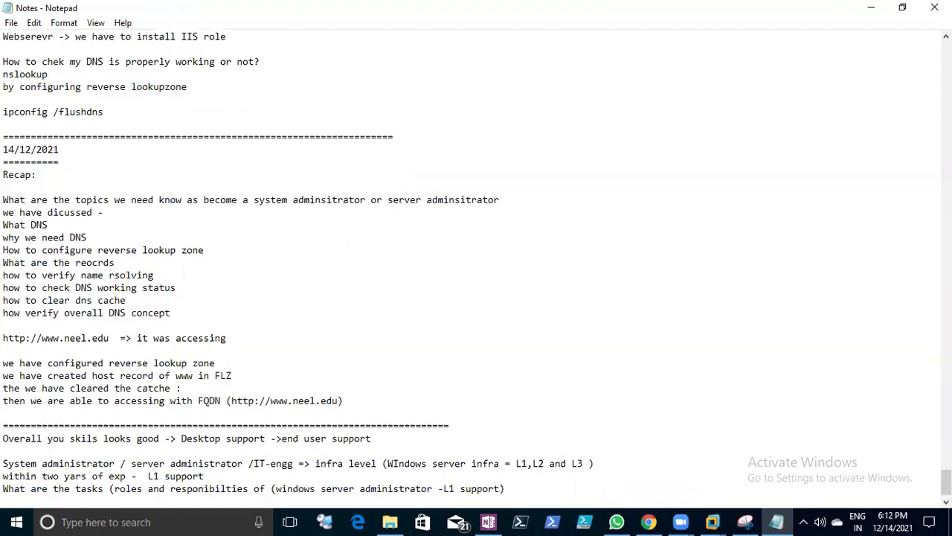
left_click(11, 22)
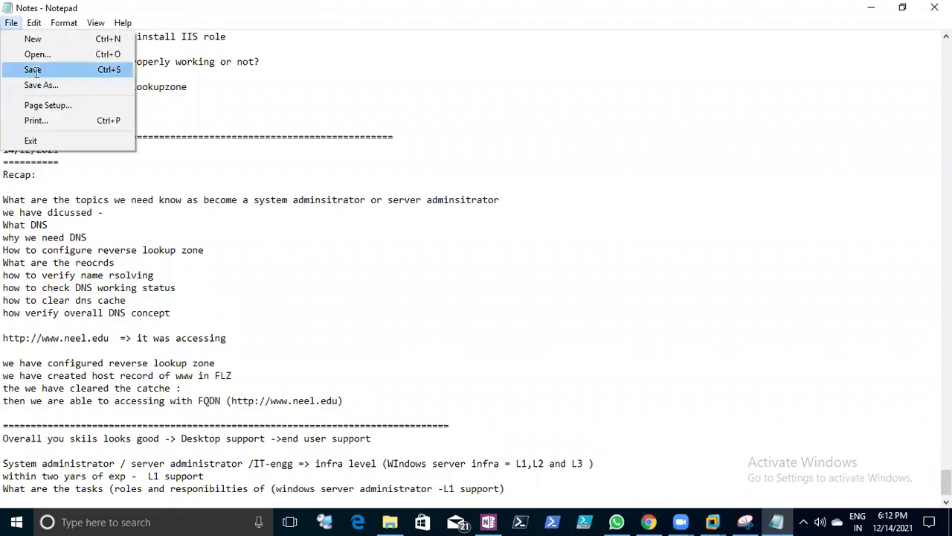
left_click(33, 68)
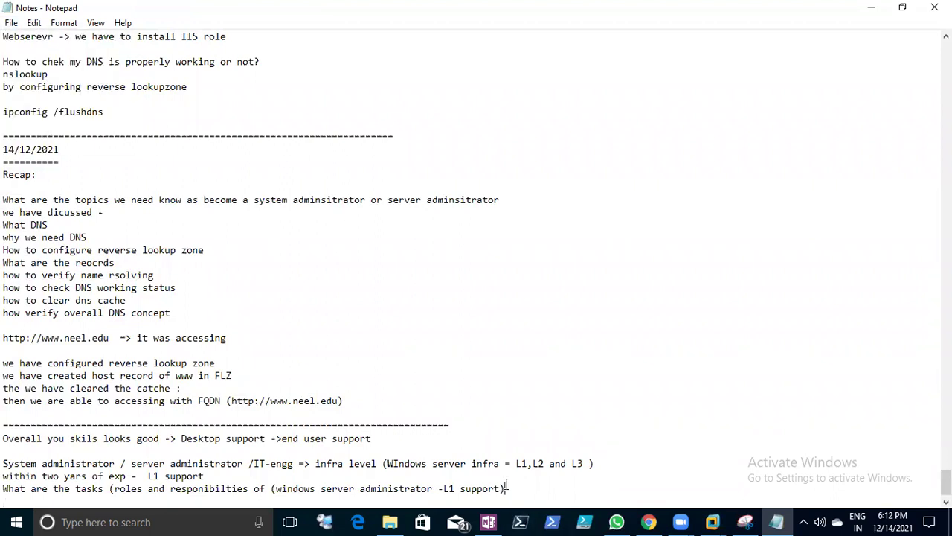
- Add '1.What are the types OS', '2.What kind of roles are there in Server (2012, win2016 and win2019)', and '3.Active Directory'
type("1")
type(".What is ")
type("d")
key("BackSpace")
key("BackSpace")
key("BackSpace")
key("BackSpace")
type("are the types ")
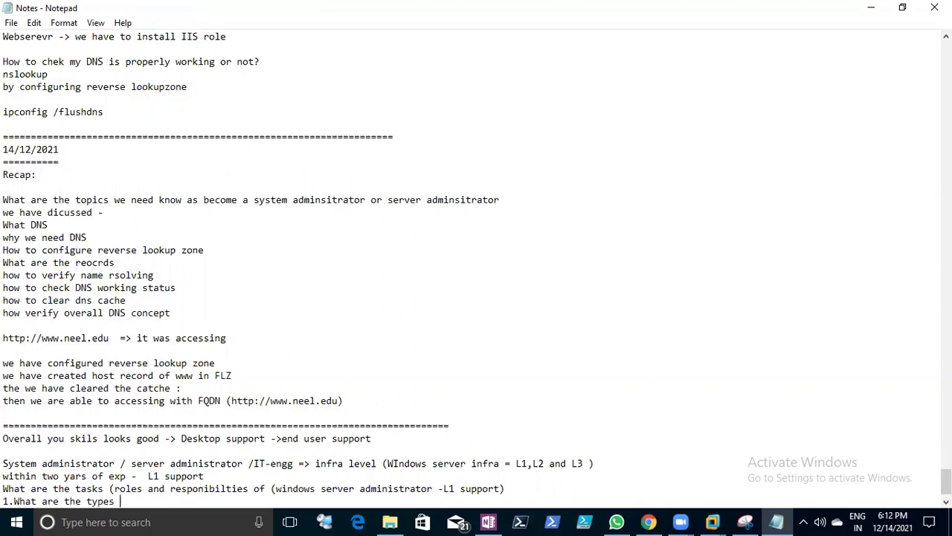
type("OS")
key("Return")
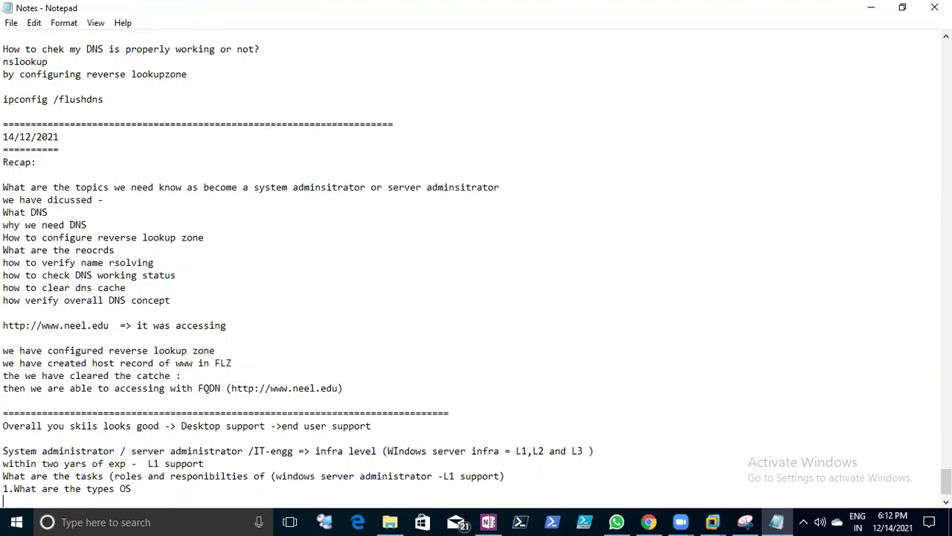
type("2.What kind of roles ")
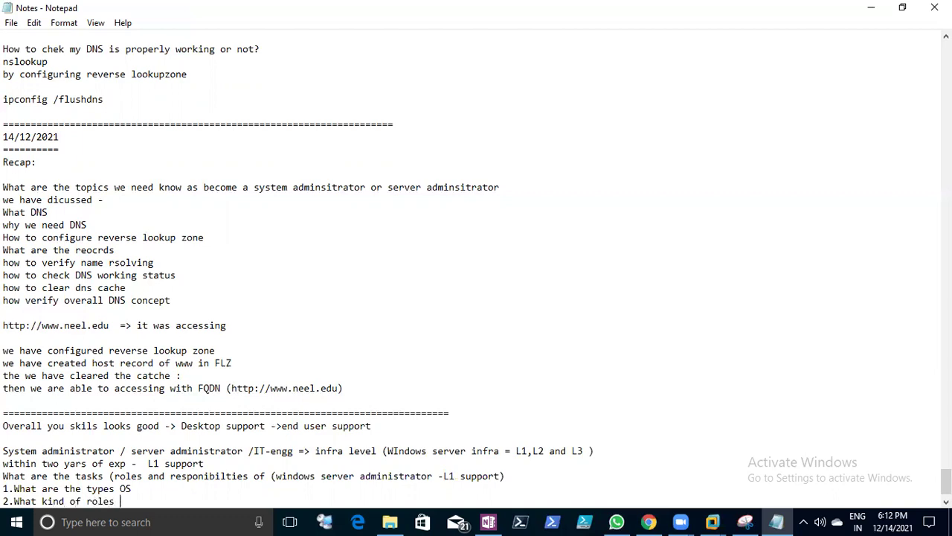
type("are there in Server ")
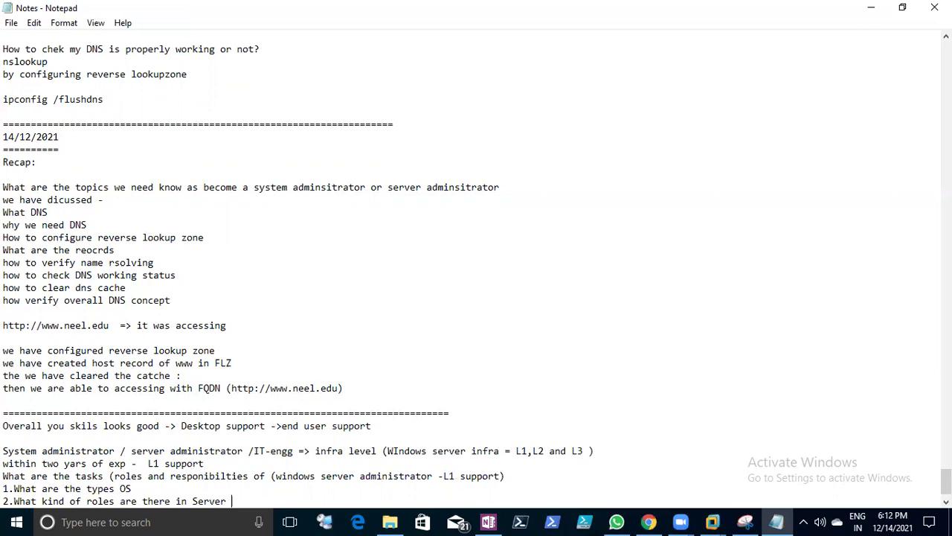
type("*")
key("BackSpace")
type("(2012,wi")
type("n2016 and win2019")
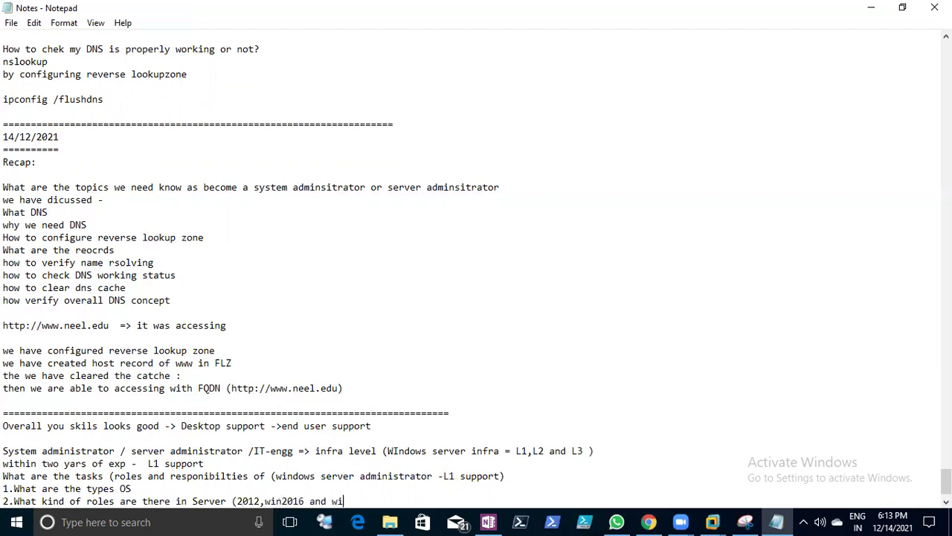
type(")")
key("Return")
type("3.")
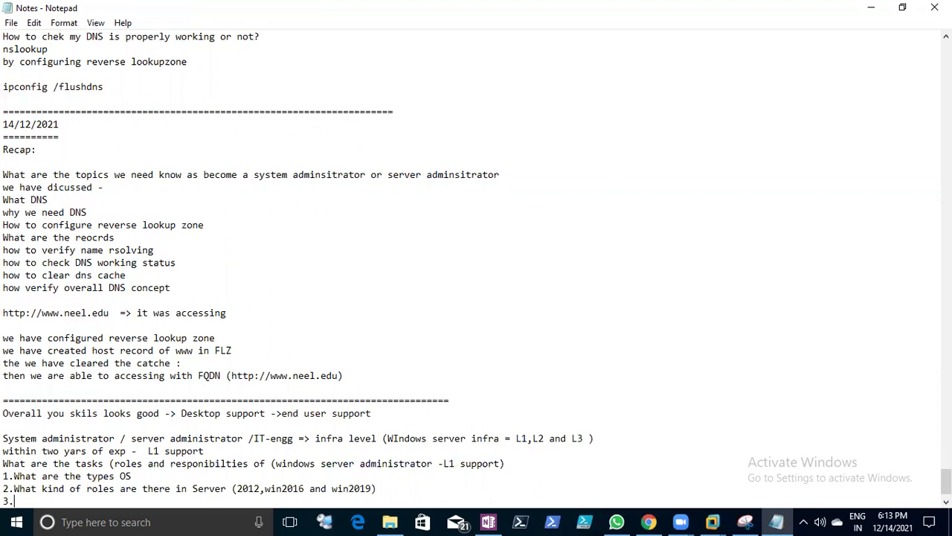
type("Active Directory")
- Under Active Directory, add 'How to check -> DC ,Clients' and 'How to create users /groups /OU'
key("Return")
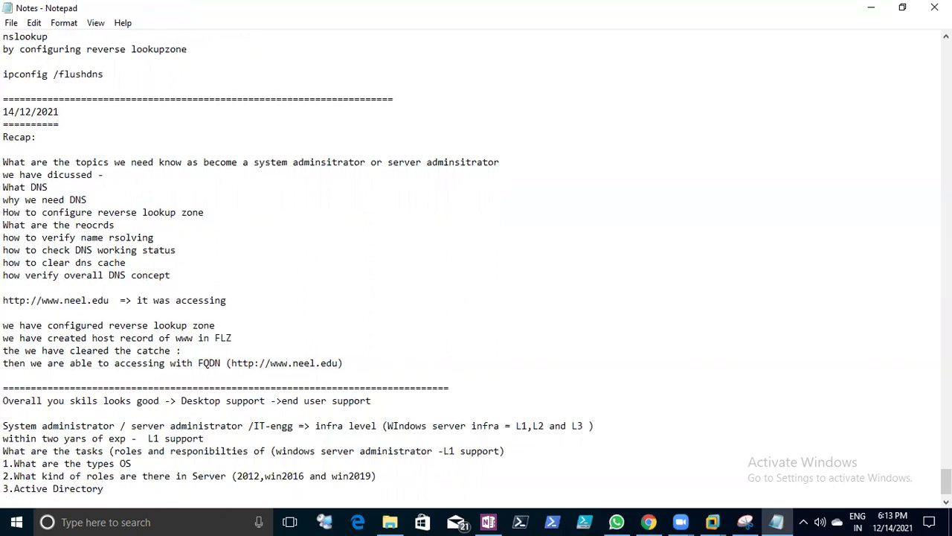
type("How to chek")
key("BackSpace")
key("BackSpace")
key("BackSpace")
type("ck")
key("BackSpace")
key("BackSpace")
type("eck -<")
key("BackSpace")
type("> DC ,Clients")
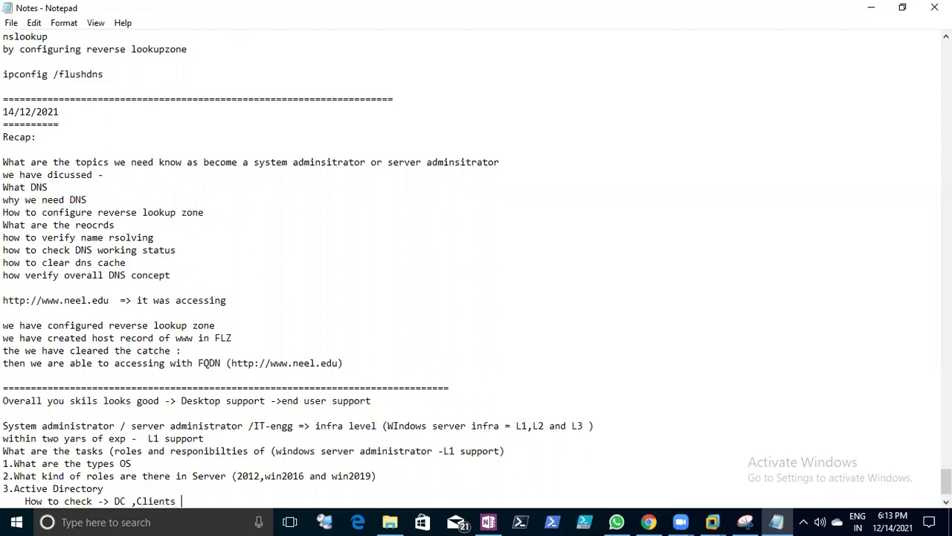
key("Return")
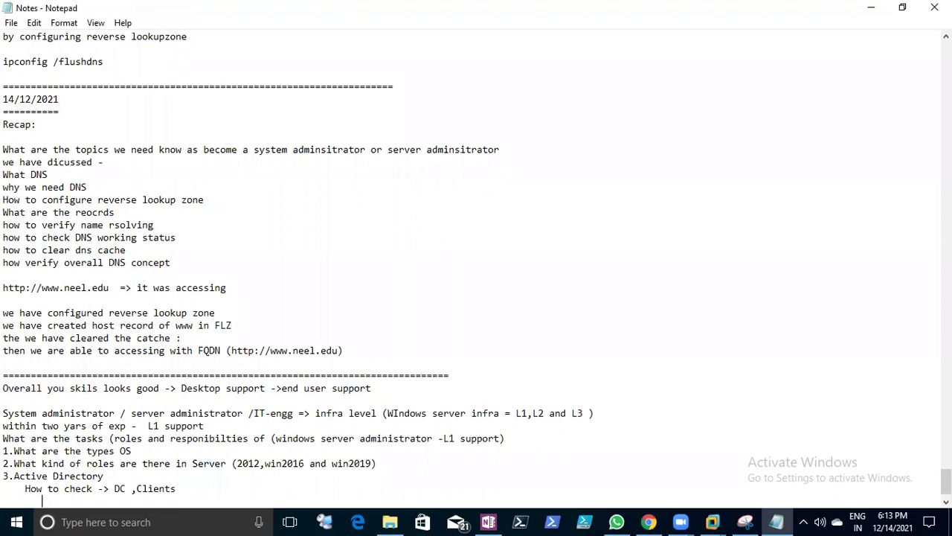
type("How to create users ")
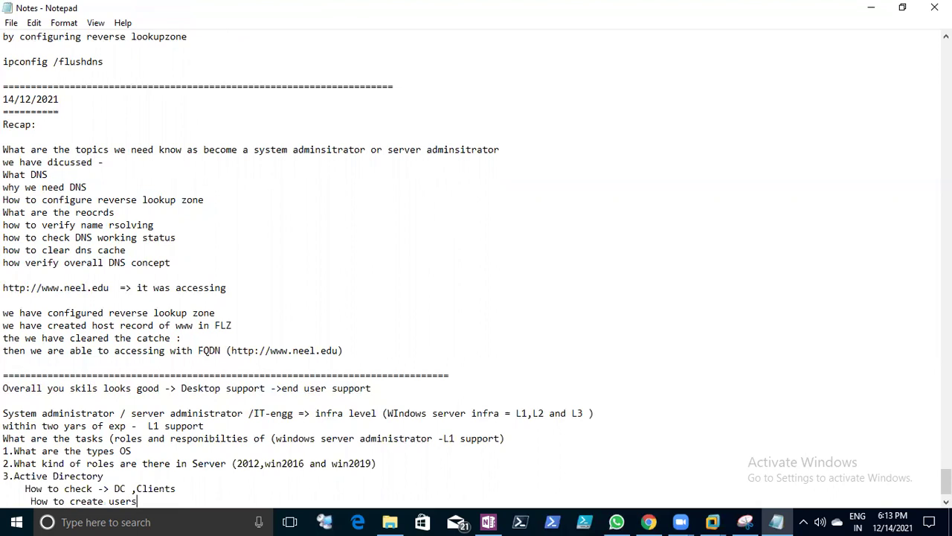
type("/groups /OU")
- Add sub-tasks for creating and configuring Group policy and checking replication between two DCs
key("Return")
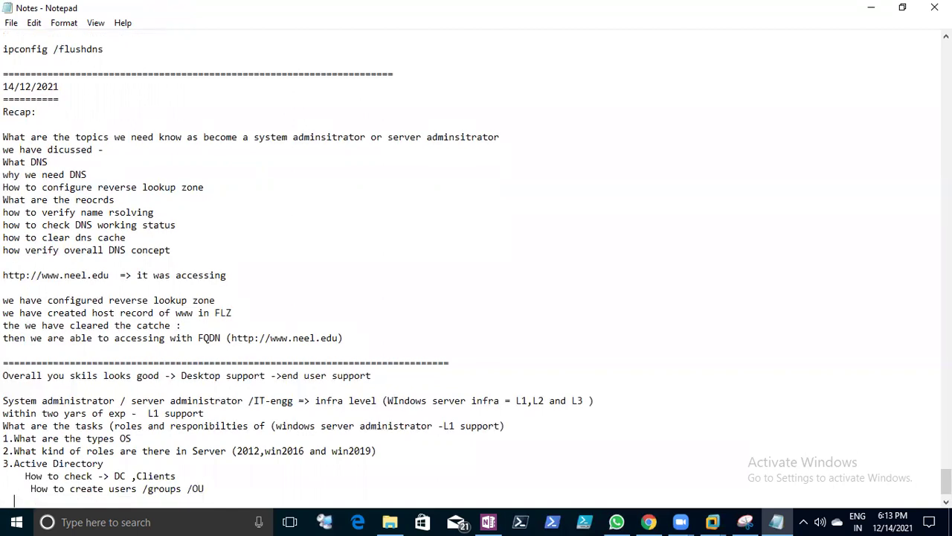
type("How to create Group p")
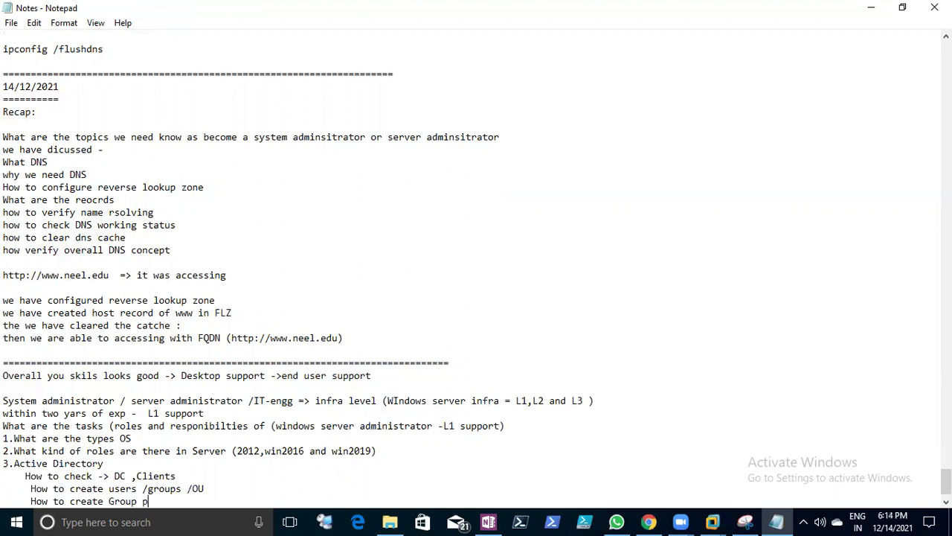
type("olicy")
key("Return")
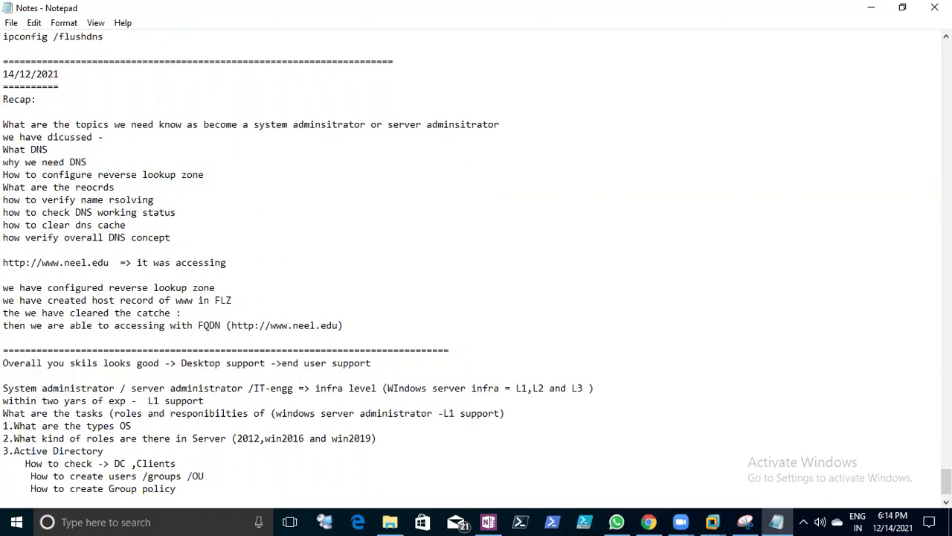
type("How to configure Group ")
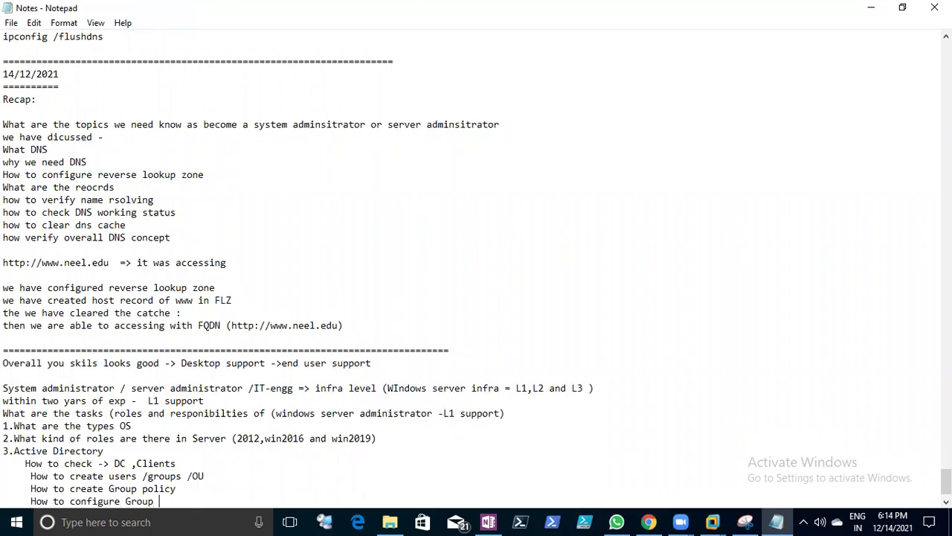
type("policy")
key("Return")
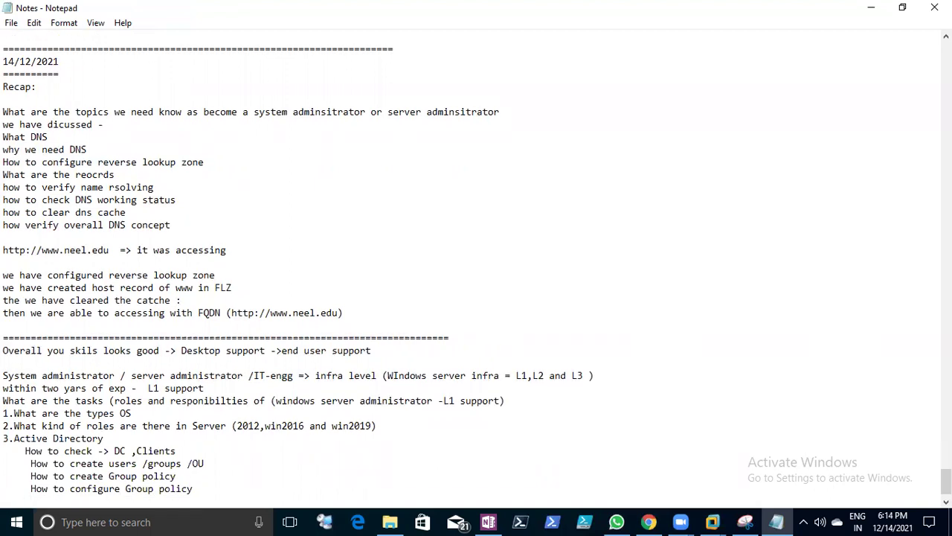
type("How")
type("to check replicatio")
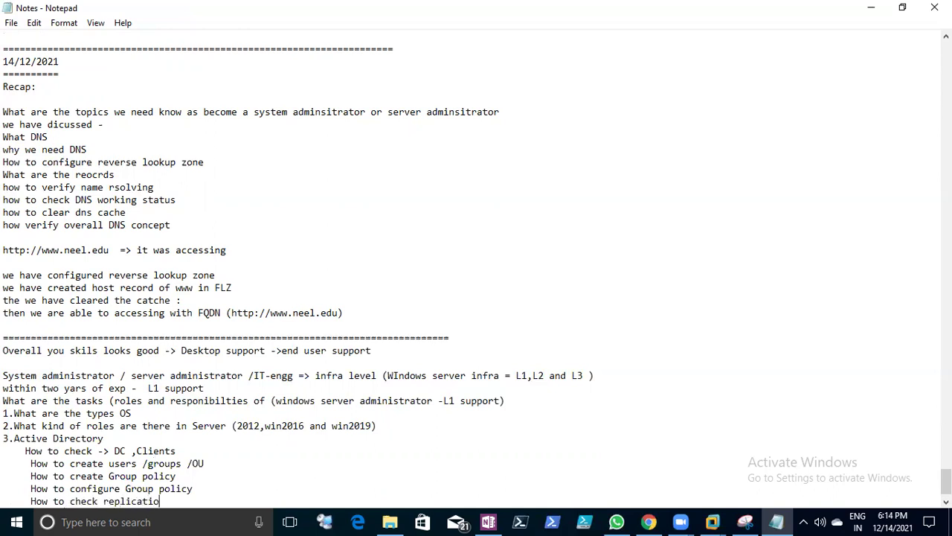
type("n between two doc")
key("BackSpace")
key("BackSpace")
type("c or ")
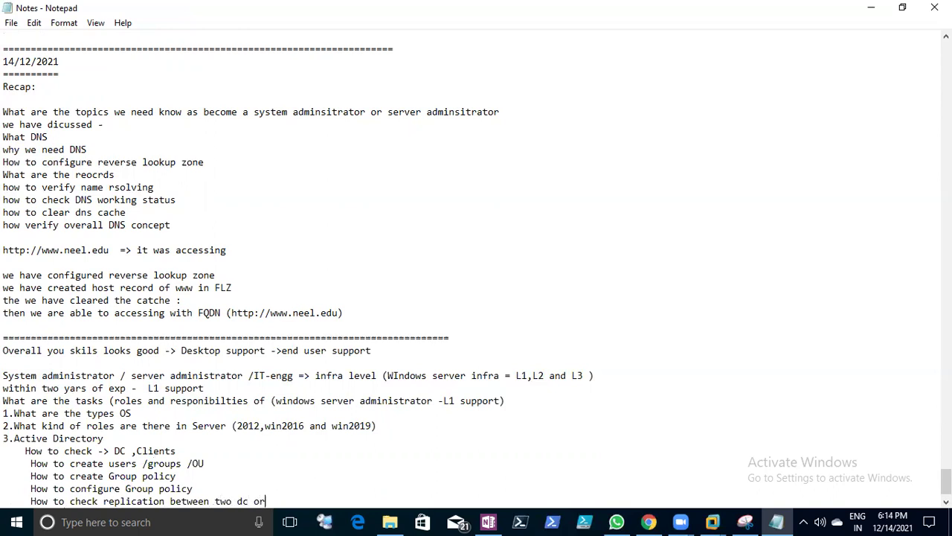
type("between sites")
- Finish the replication line with 'sites' and add 'How to manage users/administrate of'
key("Return")
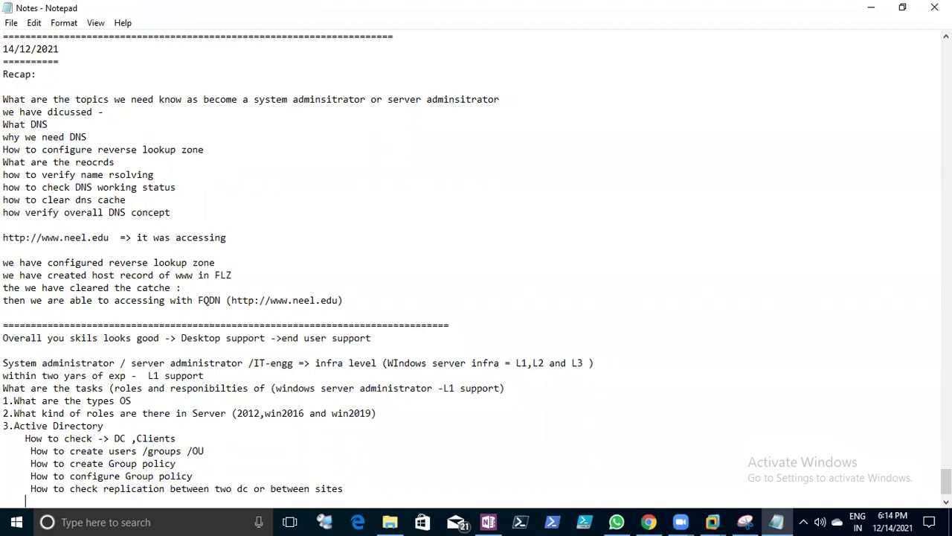
type("How to manage users")
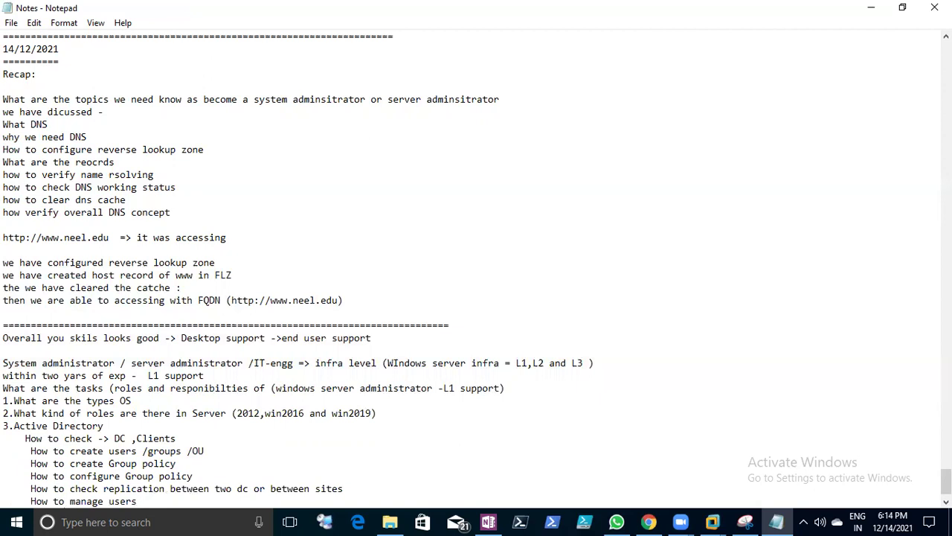
type("/administrate of")
- Add a 'configuring Profiles' line below the user-management line
scroll(300, 460, "down", 1)
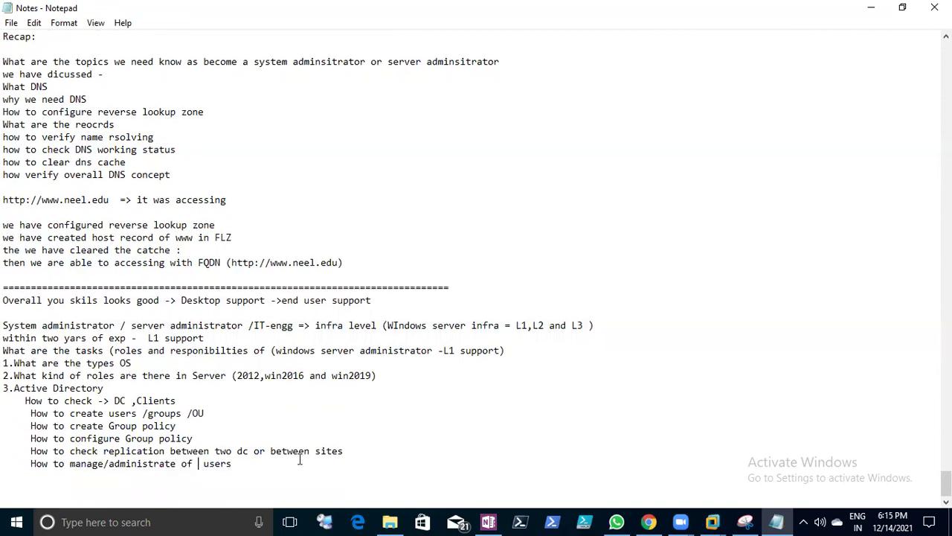
left_click(290, 461)
key("Return")
type("configuring Profil")
key("BackSpace")
type("les")
key("Return")
key("BackSpace")
- Add 'Configuring Home Drive' and 'Configuring to manage logon hours and Logon to' lines
type("Configuri")
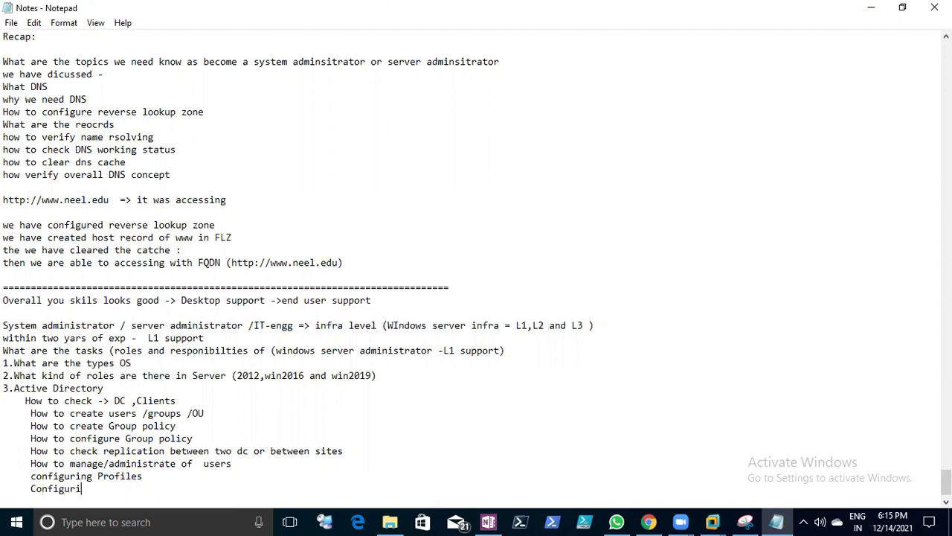
type("ng Home Drive")
key("Return")
type("Configuring to manage")
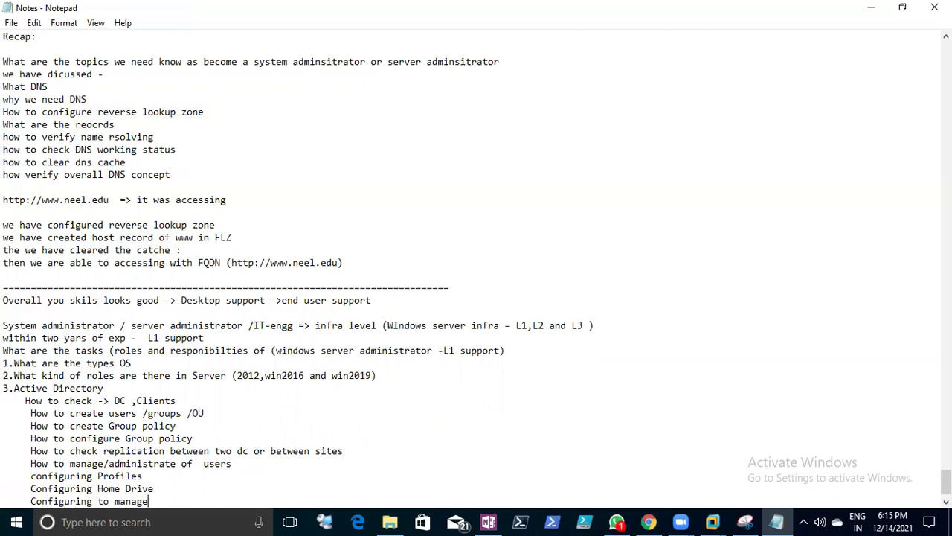
type(" logon hours and Lob")
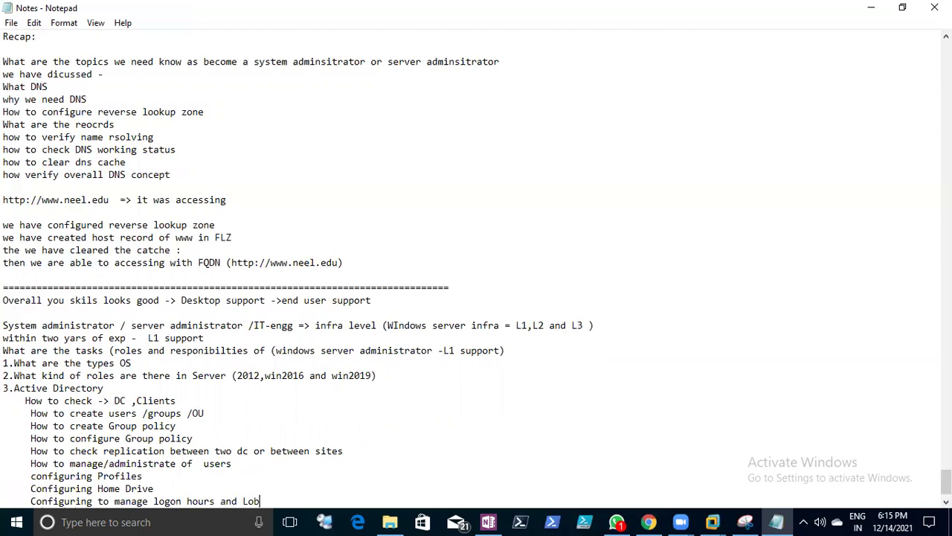
key("BackSpace")
type("gon to")
left_click(11, 23)
- Save the notes, then highlight the Active Directory sub-tasks, L1 support, L2 and task list while explaining
left_click(33, 68)
scroll(305, 255, "down", 1)
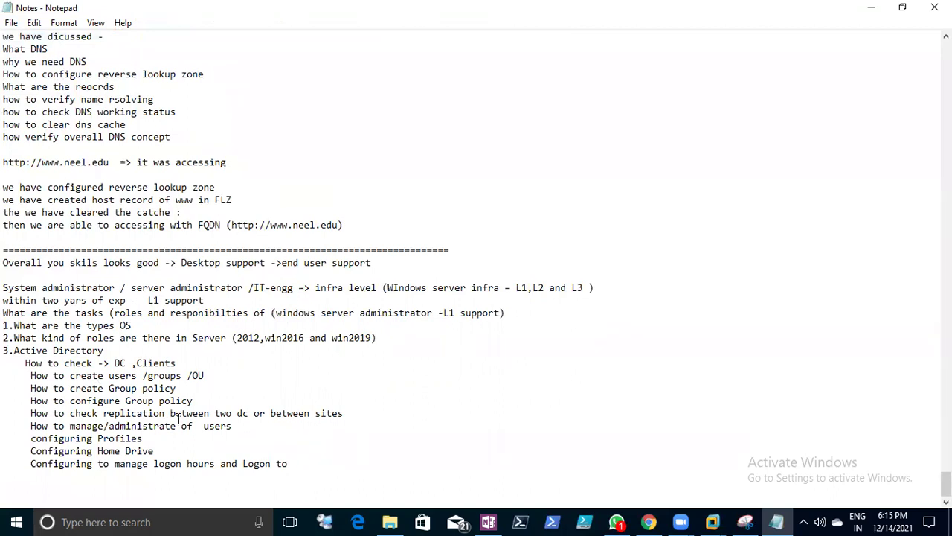
left_click_drag(288, 463, 70, 375)
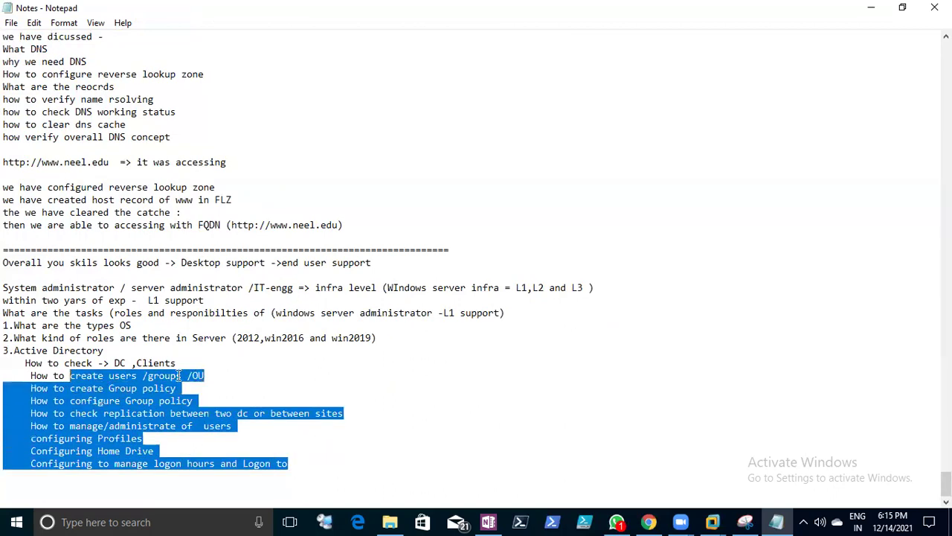
left_click(452, 342)
left_click_drag(444, 313, 494, 314)
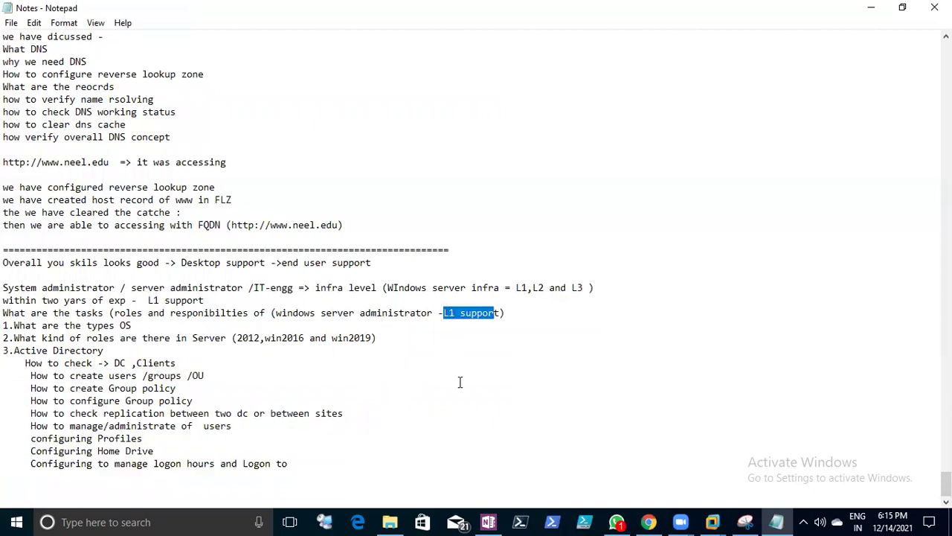
left_click(503, 314)
left_click_drag(533, 288, 593, 290)
left_click(564, 295)
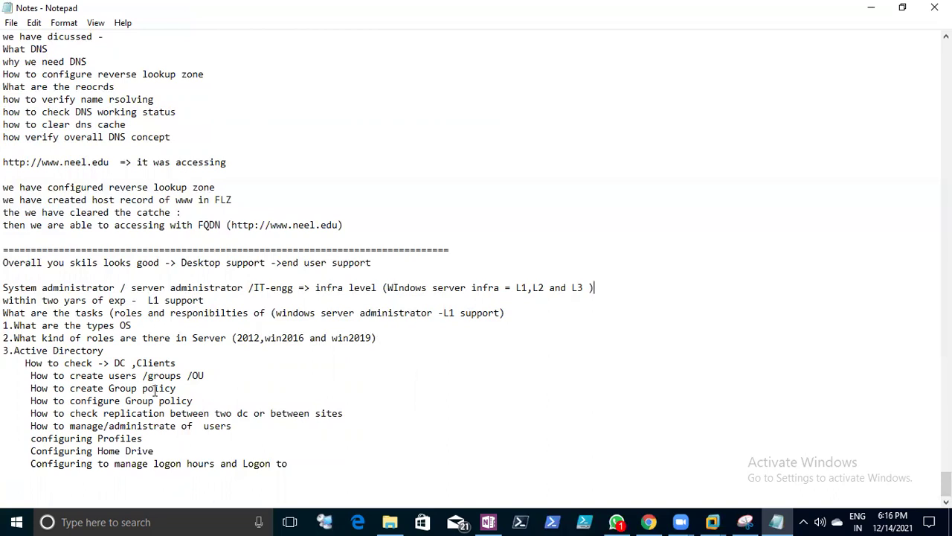
mouse_move(4, 325)
left_mouse_down()
mouse_move(119, 327)
mouse_move(261, 458)
mouse_move(287, 461)
mouse_move(4, 451)
mouse_move(47, 363)
mouse_move(6, 325)
left_mouse_up()
left_click(288, 462)
left_click(34, 337)
- Save again and add a fourth item '4. What is DNS' below the Logon to line
left_click(12, 22)
left_click(18, 69)
left_click(298, 462)
key("Return")
type("4. What is DNS")
key("Return")
left_click_drag(19, 477, 87, 475)
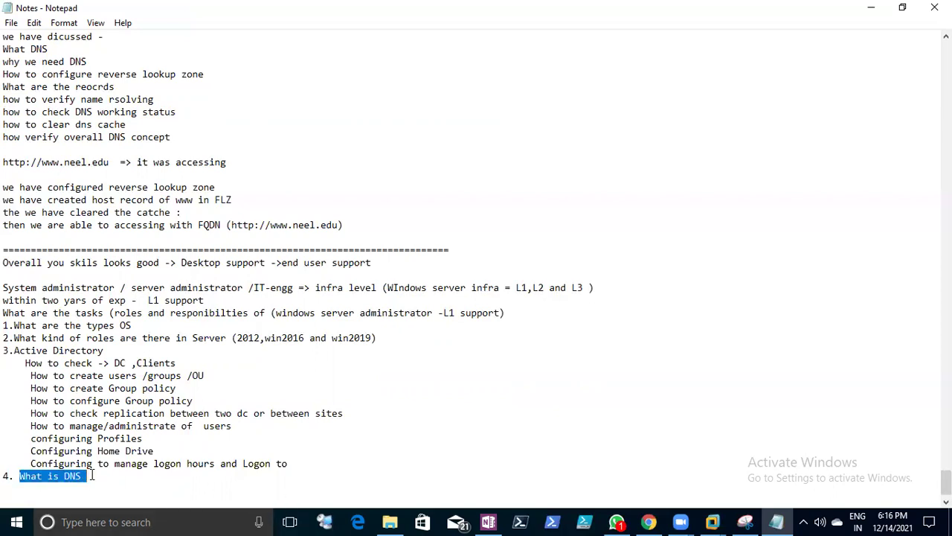
- Change the heading to '4.DNS' and list 'What is DNS' and 'How DNS works' under it
type("DNS")
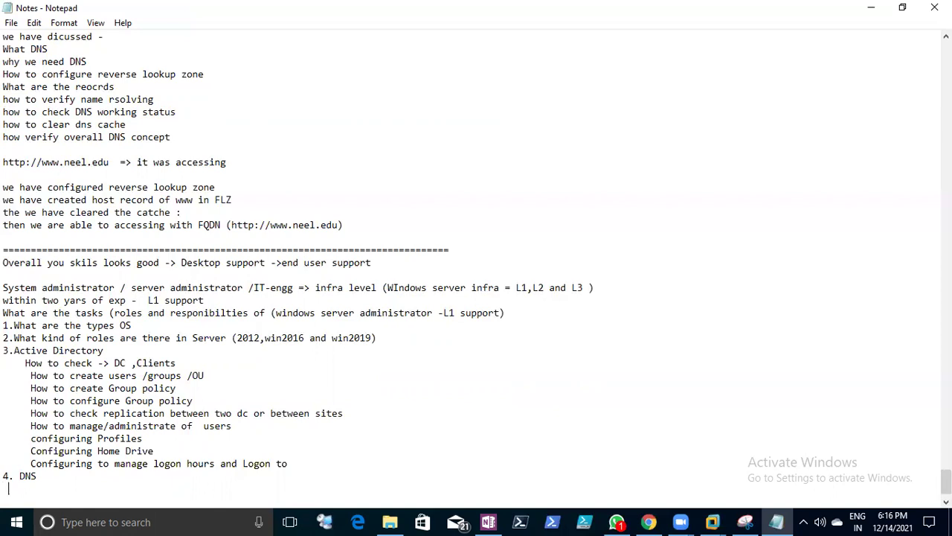
key("BackSpace")
key("Right")
key("Right")
key("Right")
key("Return")
type("What is DNS")
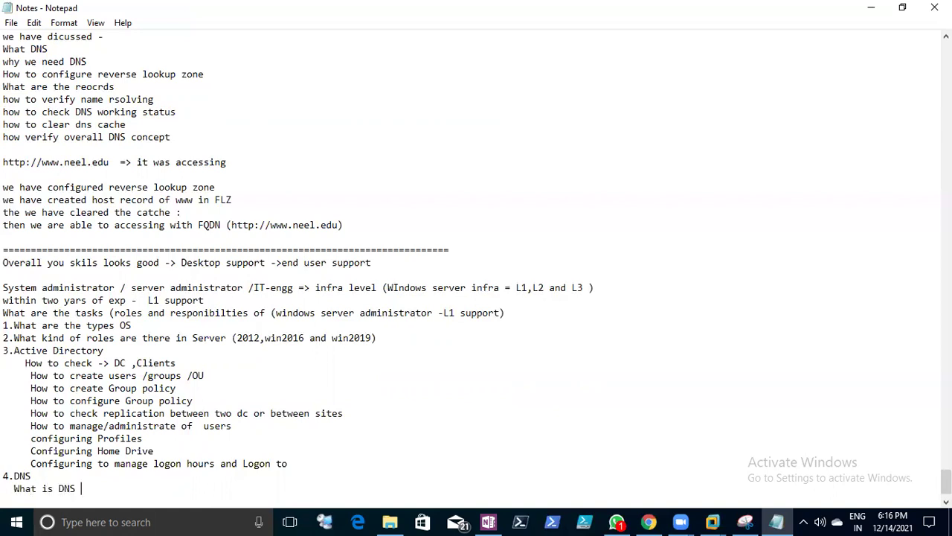
key("Return")
type("How DNS works")
key("Return")
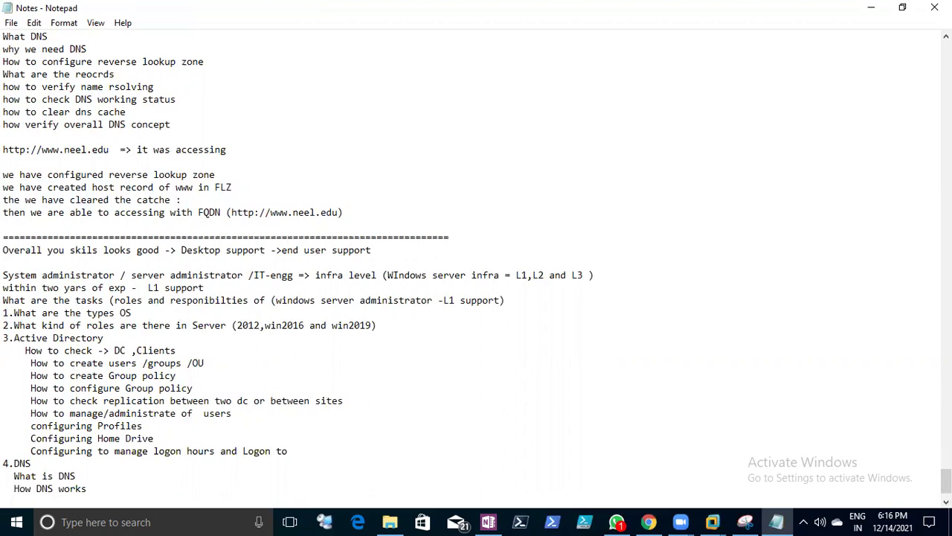
- Add 'what are the zone', 'How to configure reverse lookup zone' and 'How to create host records'
type("what are the zone")
key("Return")
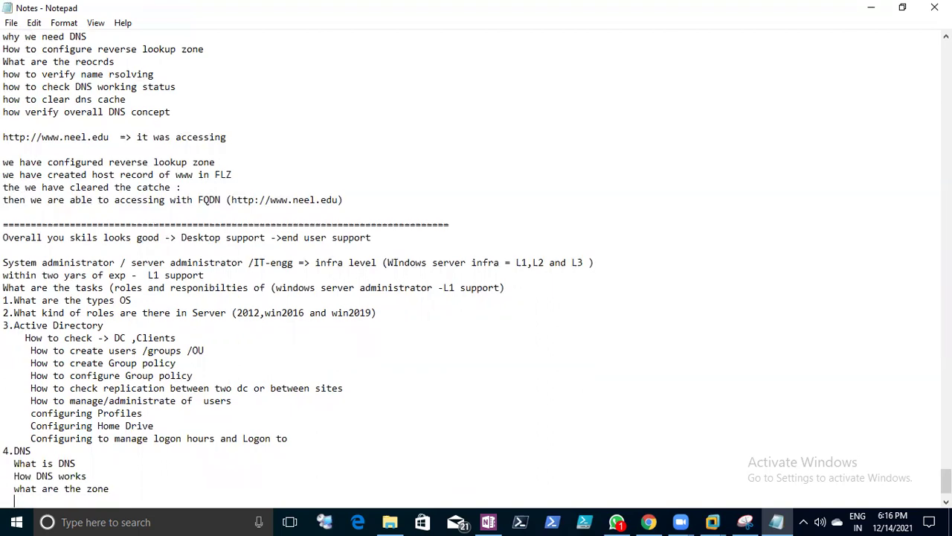
type("How to configure reverse loo")
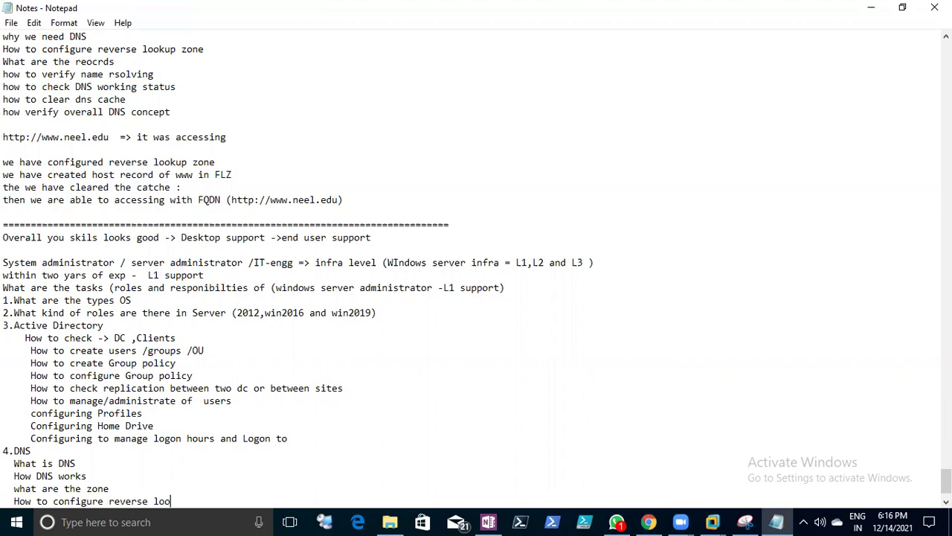
type("kup zone")
key("Return")
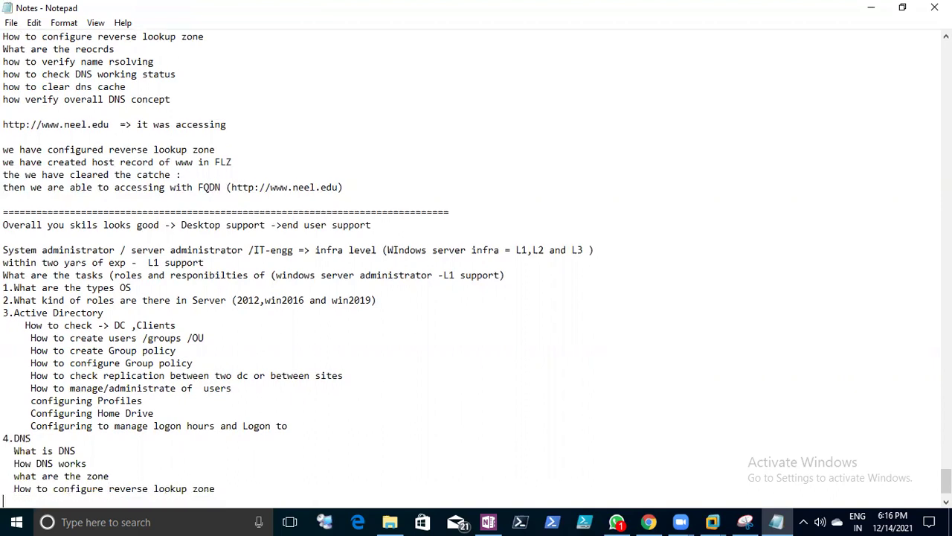
type("How to cre")
type("ate")
type(" reco")
key("BackSpace")
key("BackSpace")
key("BackSpace")
key("BackSpace")
type("host ")
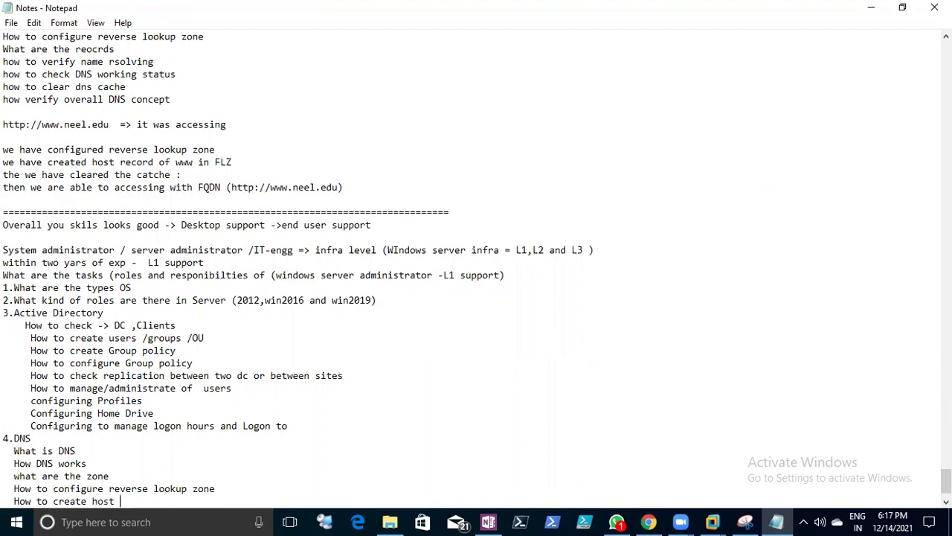
type("records")
key("Return")
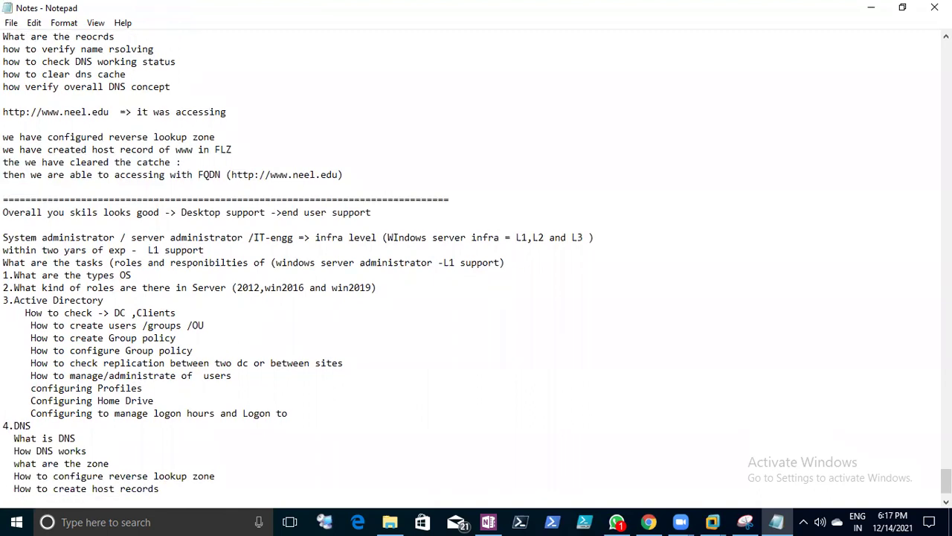
- Add the topic 'How to check DNS status (nslookup)'
type("How to ")
type("check DNS ")
type("ha")
key("BackSpace")
key("BackSpace")
type("status")
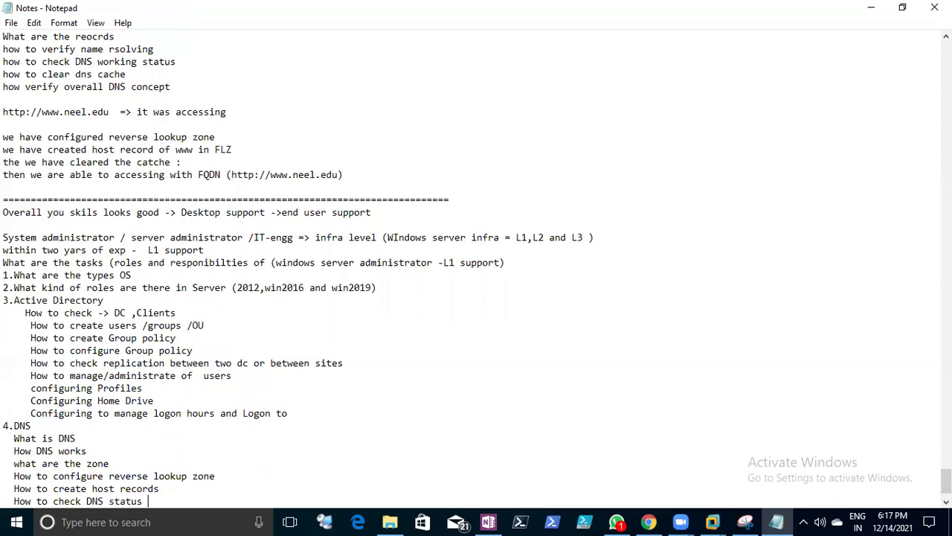
key("Return")
type("(i")
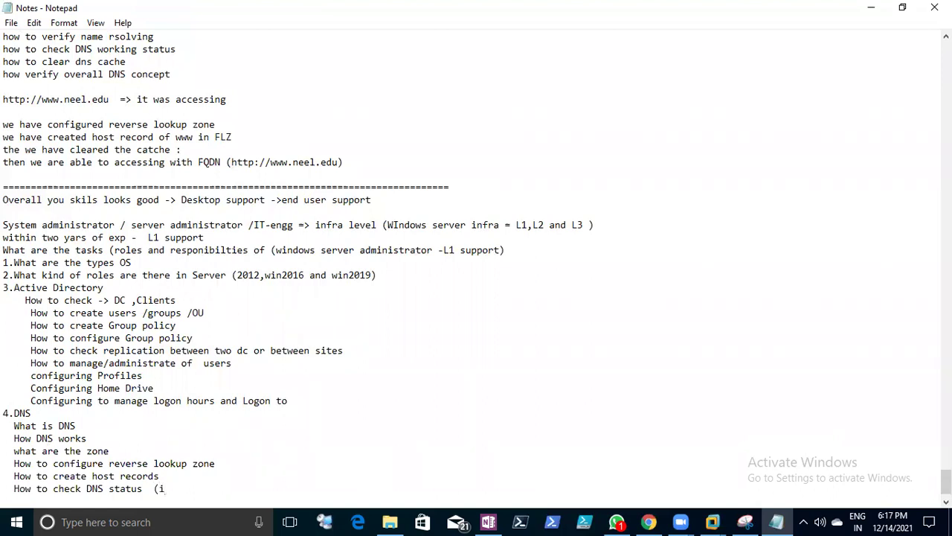
key("BackSpace")
type("nslookup)")
key("Return")
- Add the topic 'How DNS will resolve (IP to name and name to IP)'
type("How DNS wil")
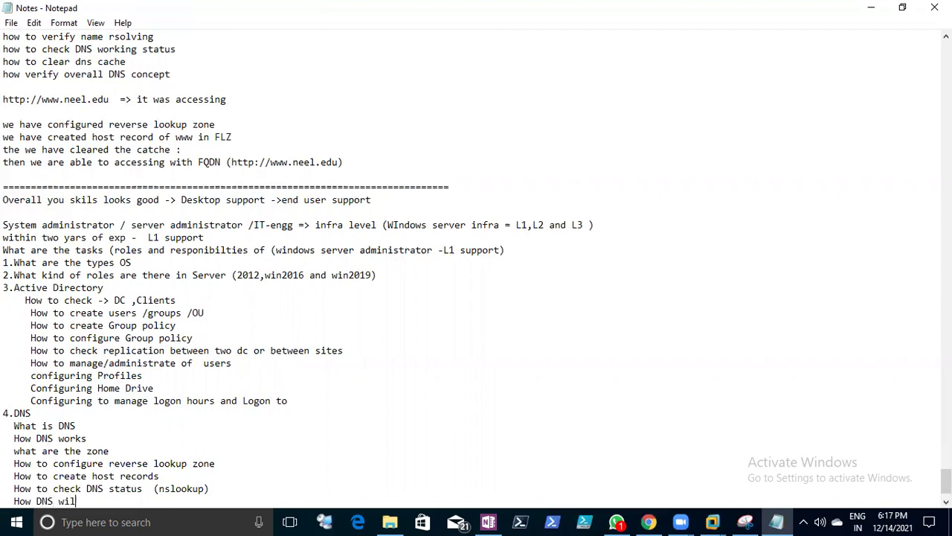
type("l resolve the naming")
key("BackSpace")
key("BackSpace")
key("BackSpace")
key("BackSpace")
key("BackSpace")
key("BackSpace")
key("BackSpace")
key("BackSpace")
key("BackSpace")
key("BackSpace")
type("(IP to name and")
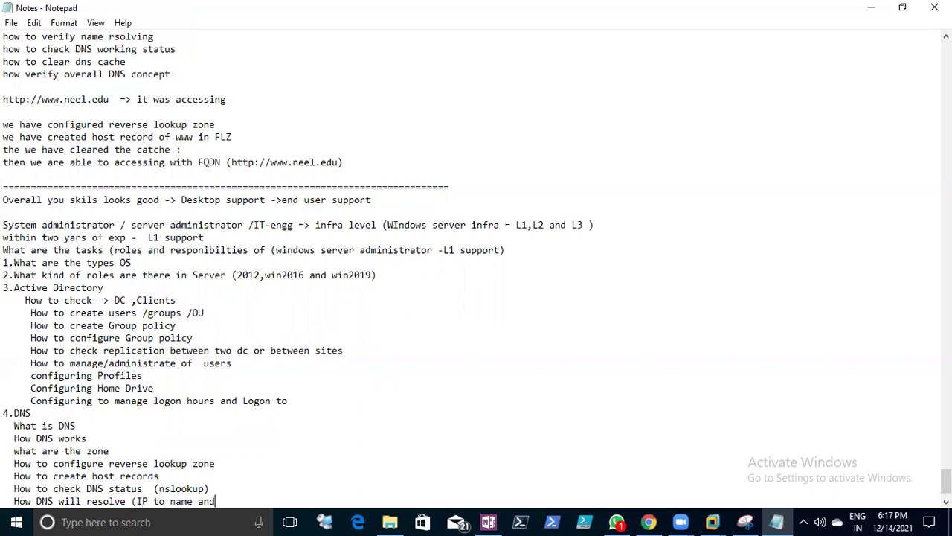
type(" name to IM")
key("BackSpace")
type("P)")
key("Return")
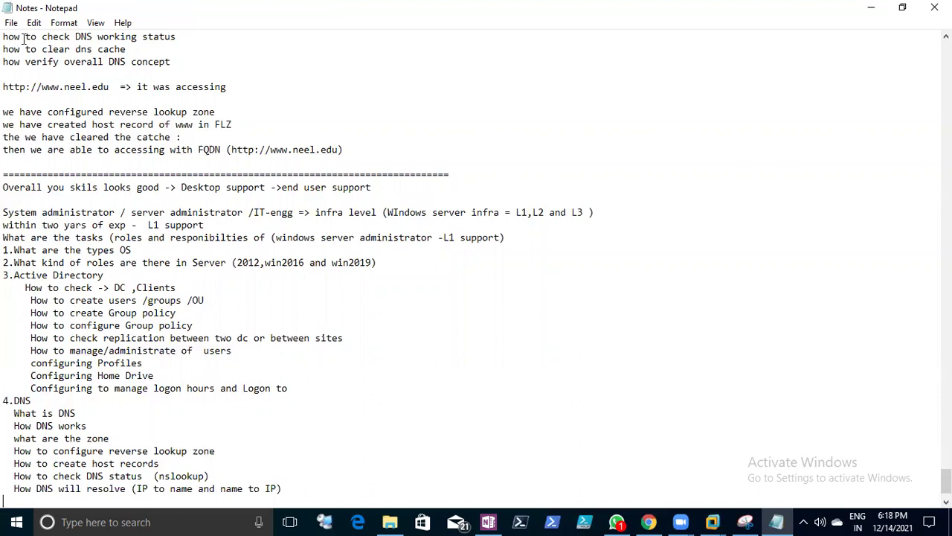
key("Return")
key("BackSpace")
key("BackSpace")
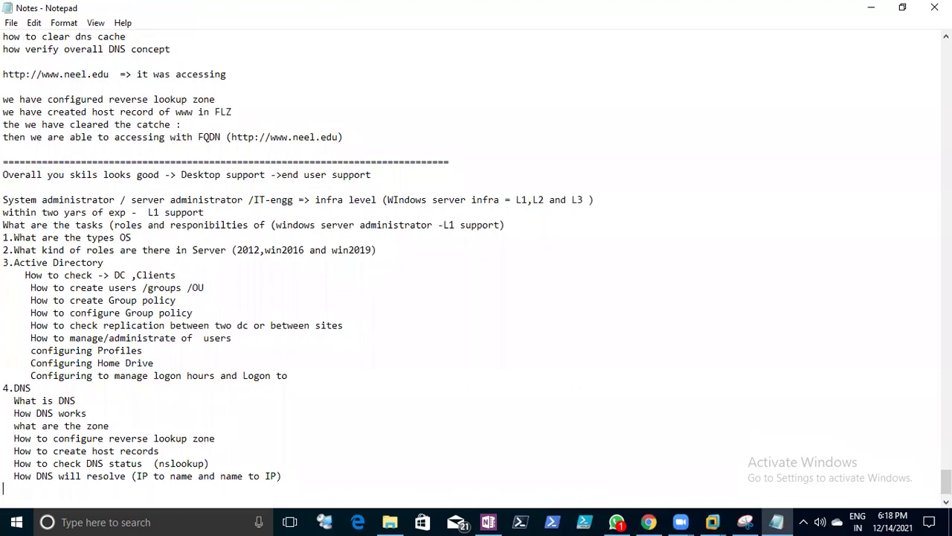
- Add 'command to chek DNS Clear teh cache DNS' and 'What is the post number of DNS -53'
type("command to chek DNS ")
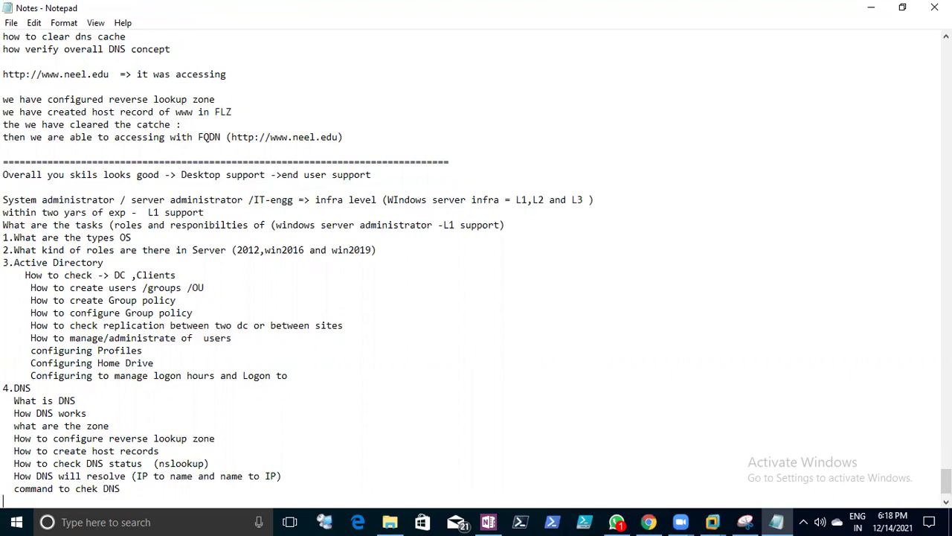
type("  Clear teh cache DNS")
key("Return")
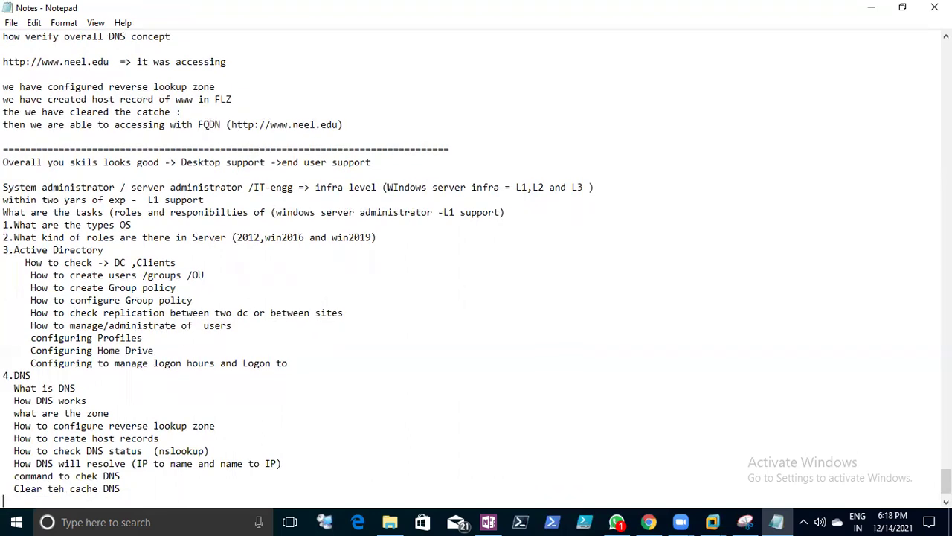
type("What isthe")
key("BackSpace")
key("BackSpace")
key("BackSpace")
key("BackSpace")
type("the post nu")
type("mber")
type(" of ")
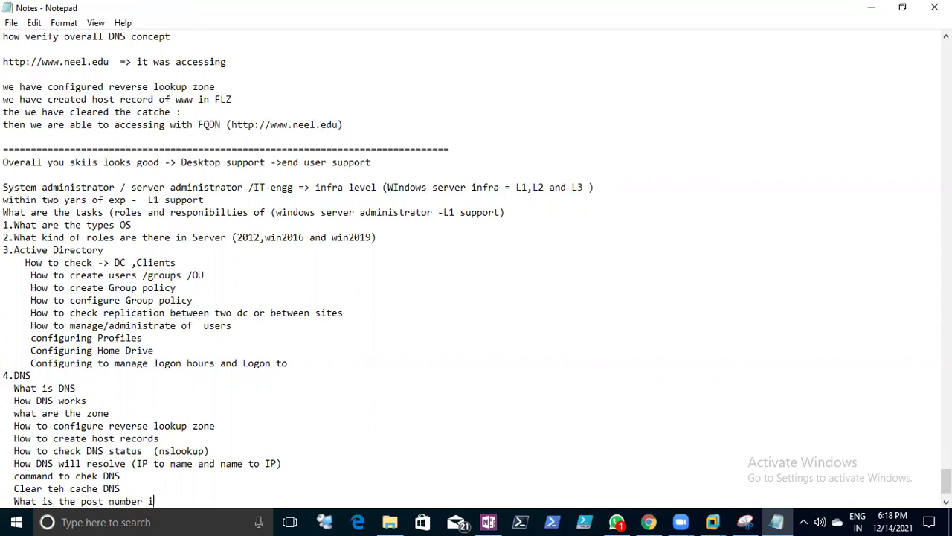
type("DNS -53")
key("Return")
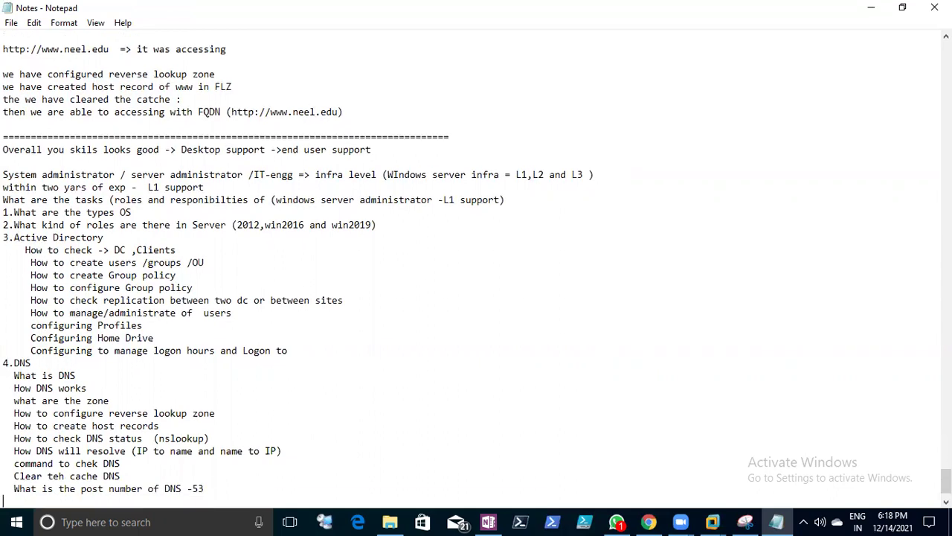
- Save the notes, insert a blank line before the 4.DNS section, and save again
left_click(11, 23)
left_click(30, 69)
left_click(334, 352)
key("Return")
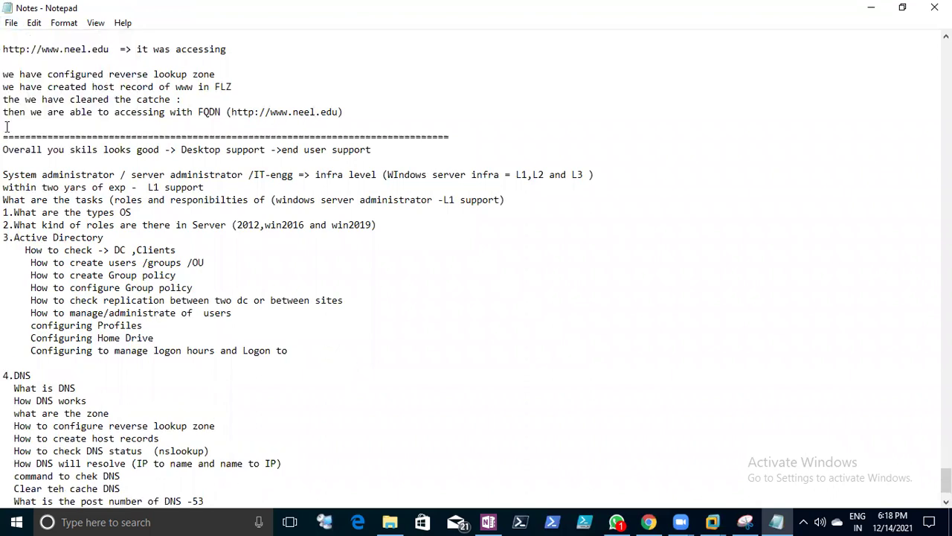
left_click(11, 22)
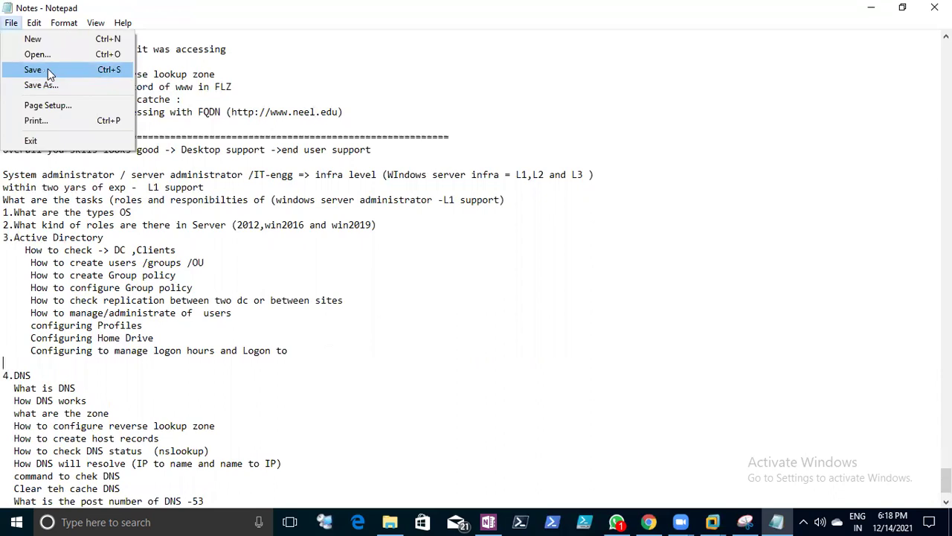
left_click(47, 69)
scroll(179, 231, "down", 2)
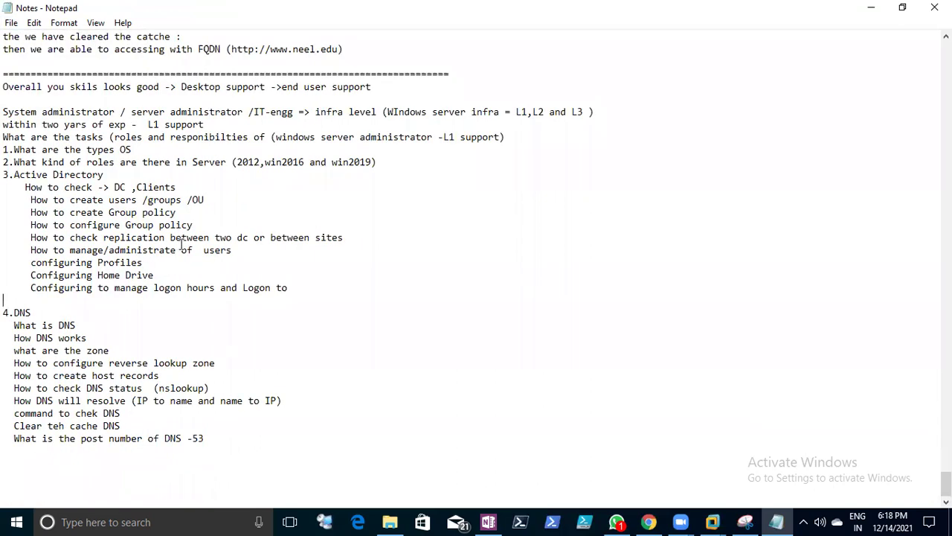
scroll(179, 238, "up", 1)
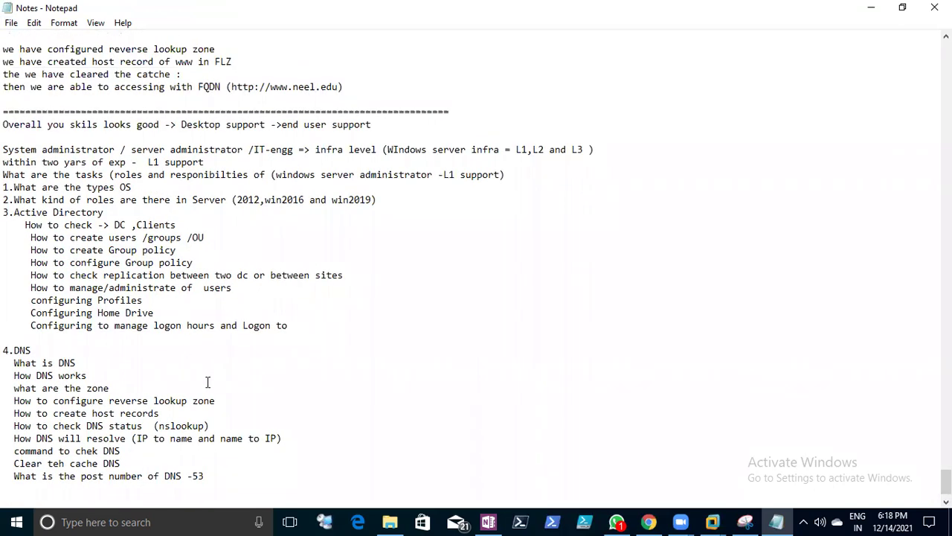
left_click(11, 22)
left_click(30, 69)
scroll(149, 298, "down", 1)
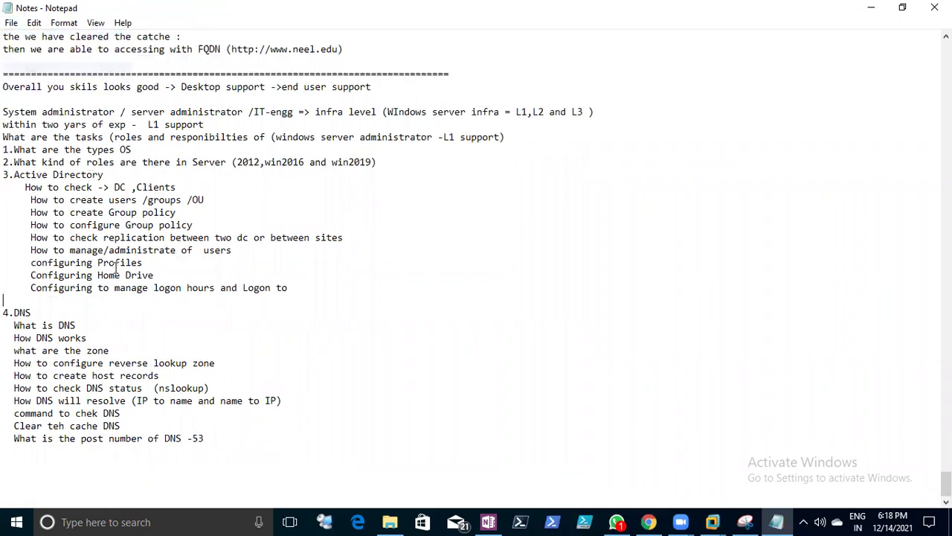
- Add the '5.Shortcut commaond' heading and a 'restart computer with command prompt' line
key("Return")
key("Return")
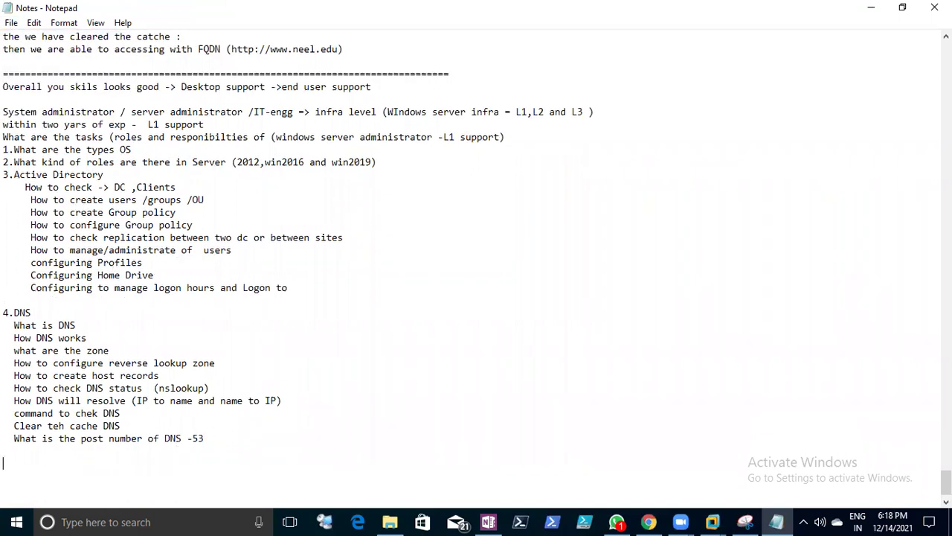
type("5.Shortcut commaond")
key("Return")
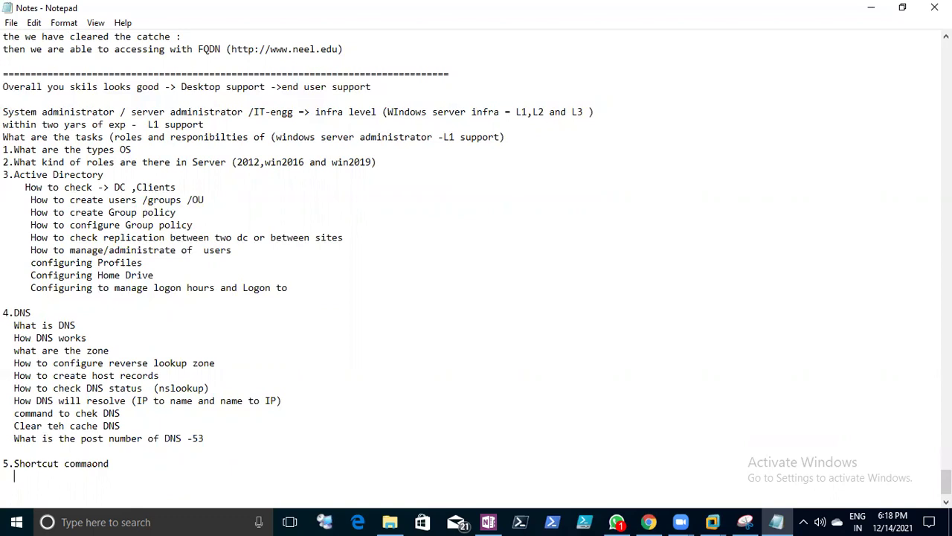
type("restart -compter with com")
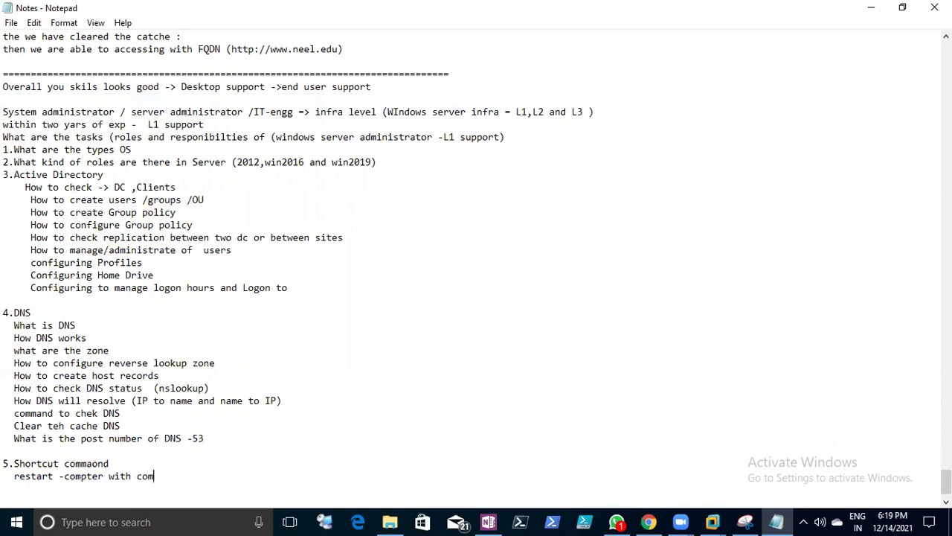
type("mand prompt")
key("Return")
- Write the command 'shutdown /r /0 -t' on the next line and select it
type("shutdown")
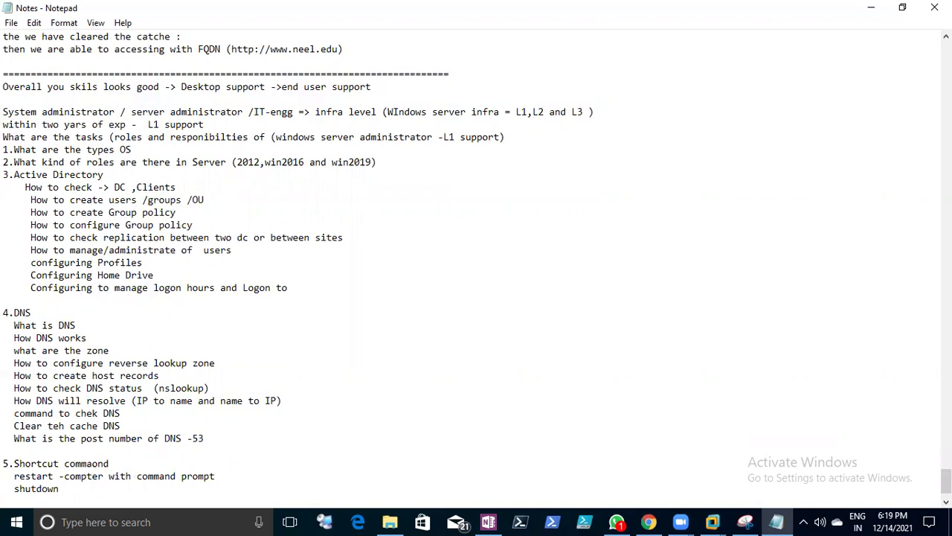
type(" /r")
type(" .0")
key("BackSpace")
key("BackSpace")
key("BackSpace")
type("/r")
key("BackSpace")
key("BackSpace")
type("0 -t")
mouse_move(14, 488)
left_mouse_down()
mouse_move(111, 488)
mouse_move(20, 488)
left_mouse_up()
left_click(111, 488)
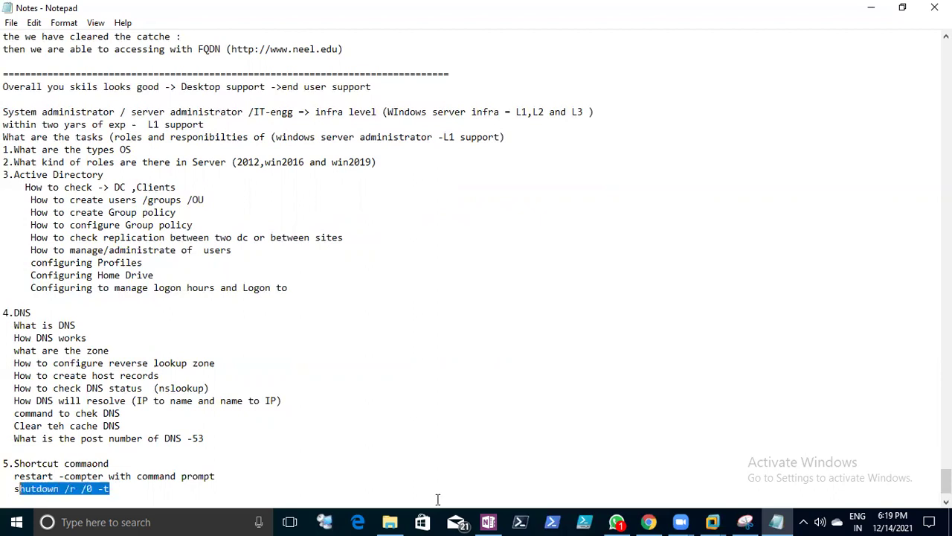
- Wake Client1 to its lock screen and enter its password to sign in
mouse_move(712, 520)
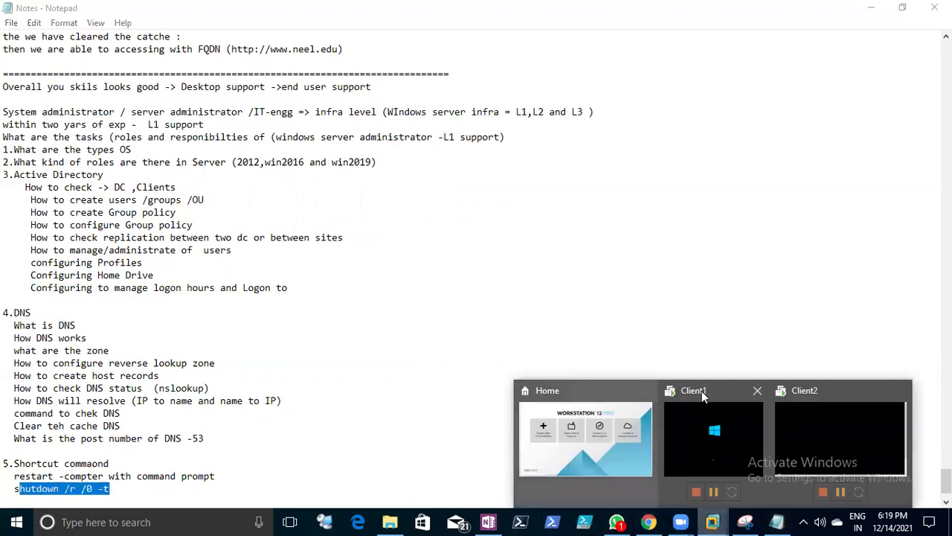
left_click(701, 390)
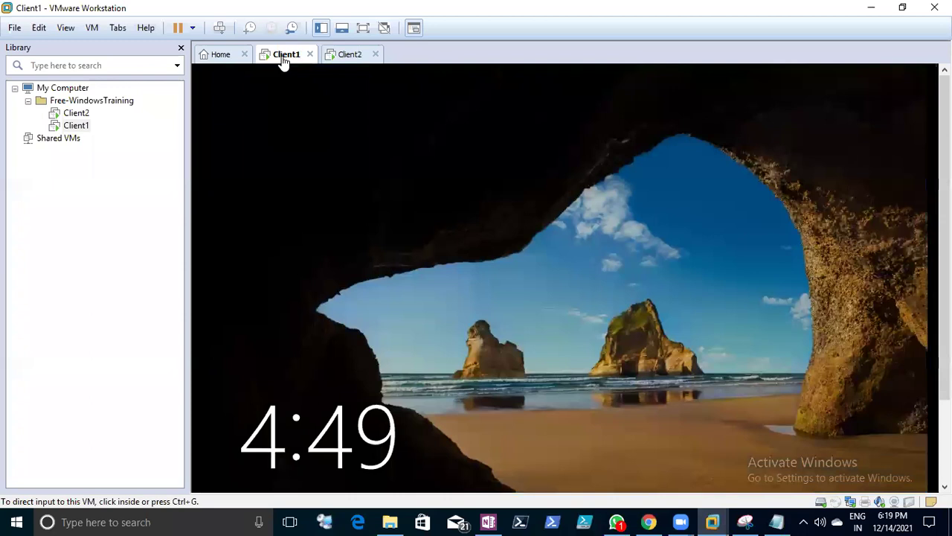
right_click(283, 59)
left_click(325, 137)
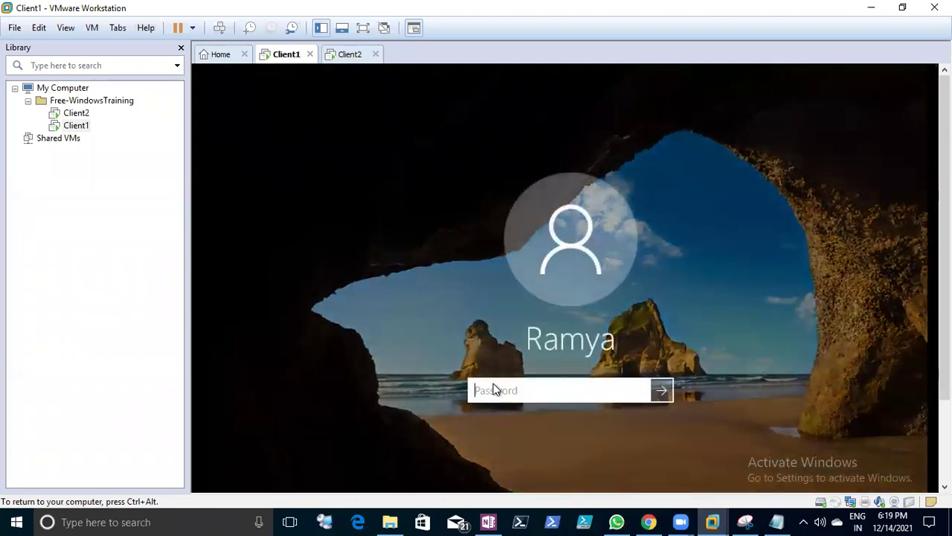
type("•••••••••")
key("Return")
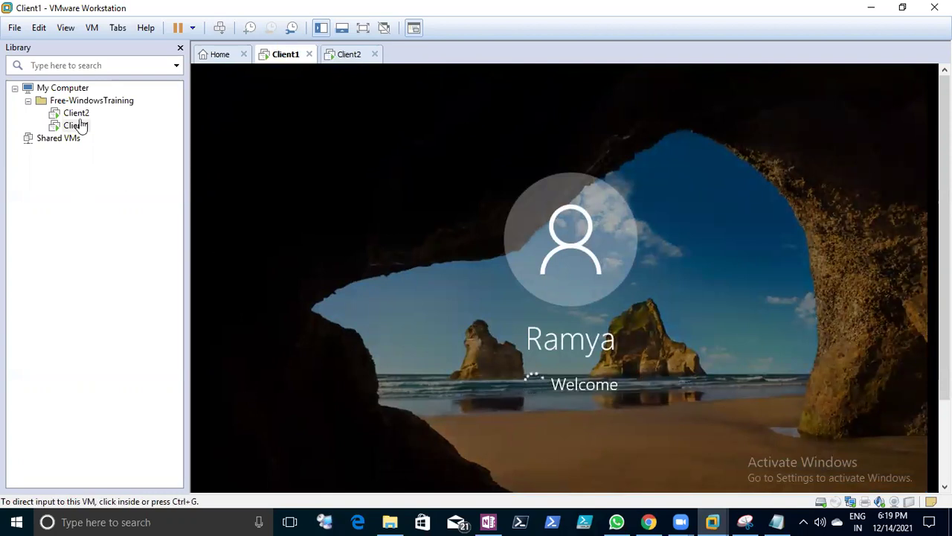
- Show the Library's My Computer overview listing the Free-WindowsTraining folder
left_click(29, 101)
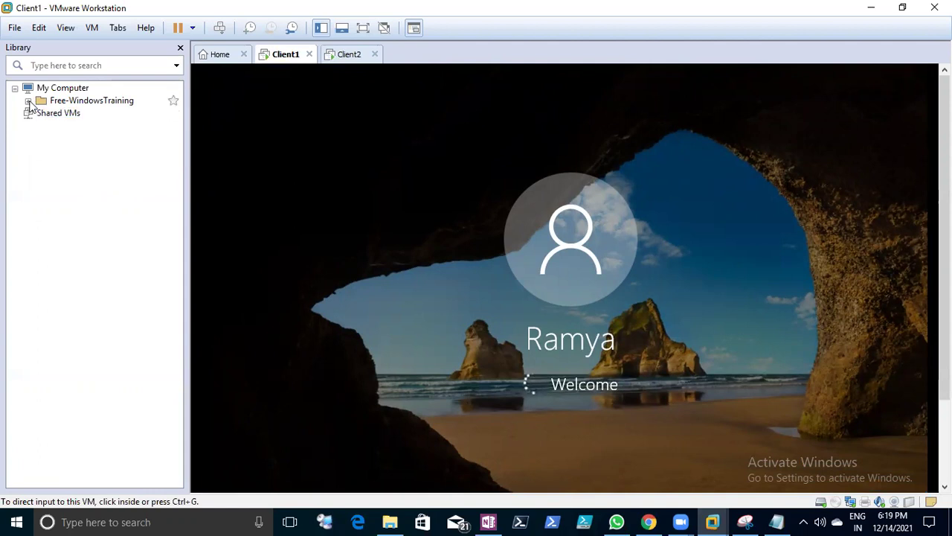
left_click(28, 100)
left_click(46, 90)
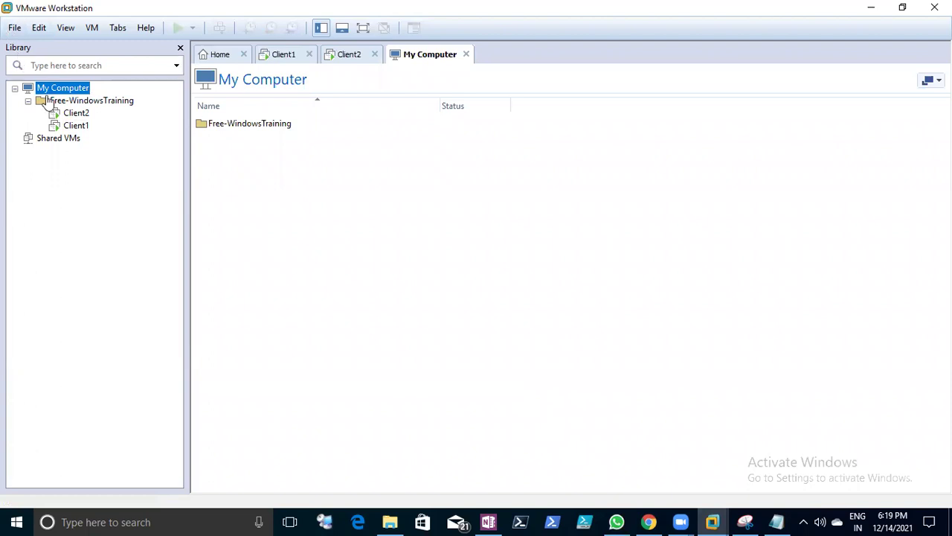
- Rename the Free-WindowsTraining folder to 'Desktop Support'
right_click(62, 102)
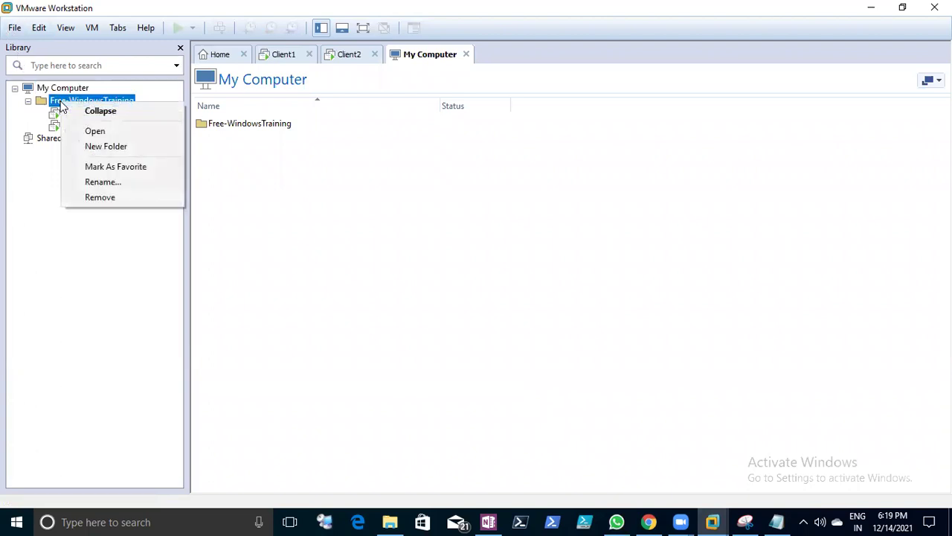
left_click(111, 184)
type("Desk")
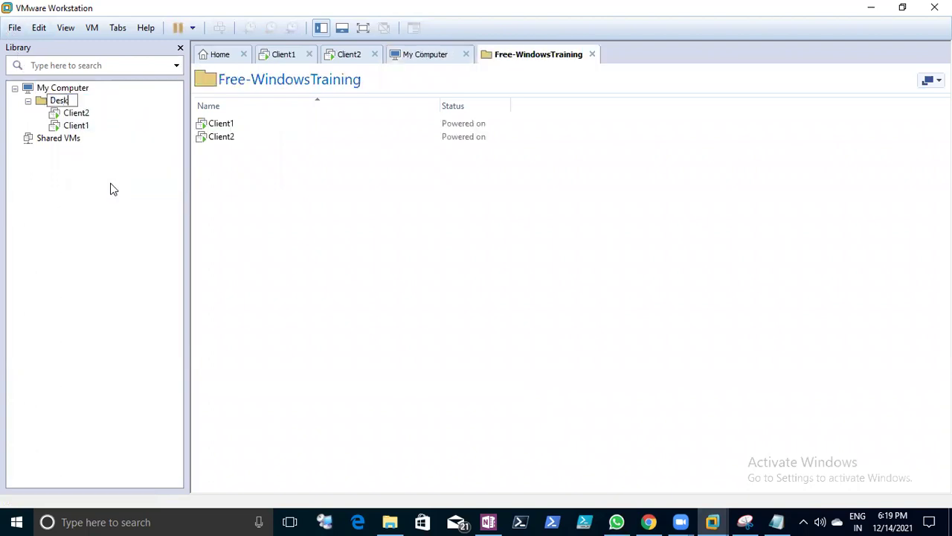
type("top Support")
left_click(296, 189)
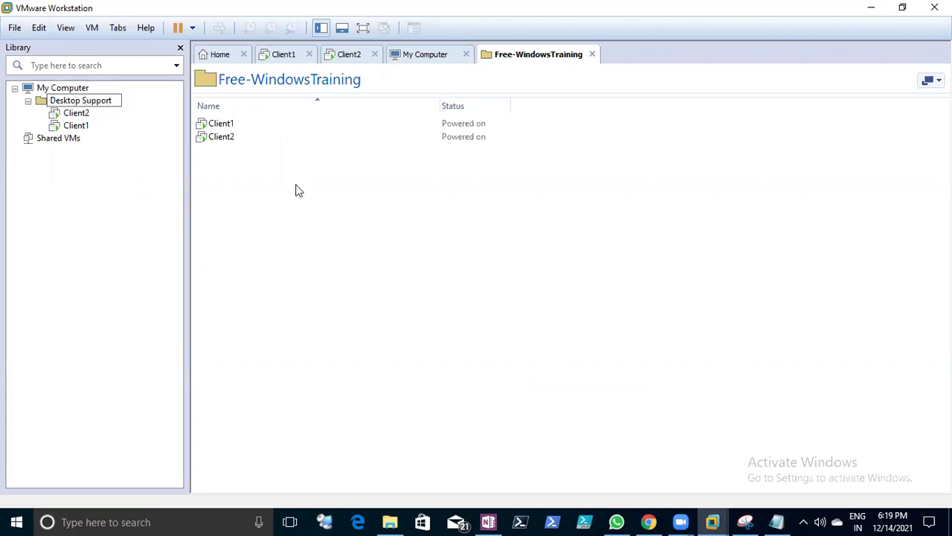
- Open the Rootserver virtual machine from D:\My lab\Desktop support\DC1\Rootserver
left_click(14, 28)
left_click(30, 77)
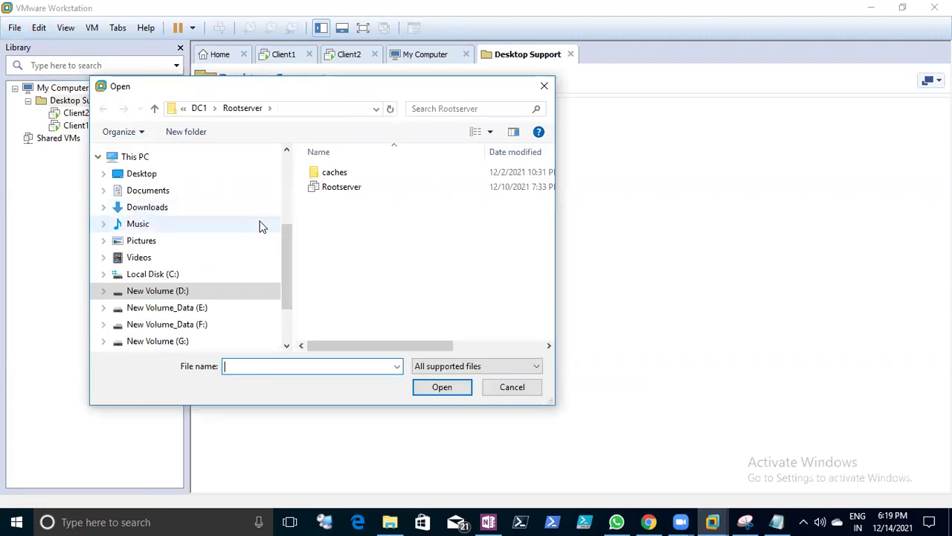
left_click(201, 110)
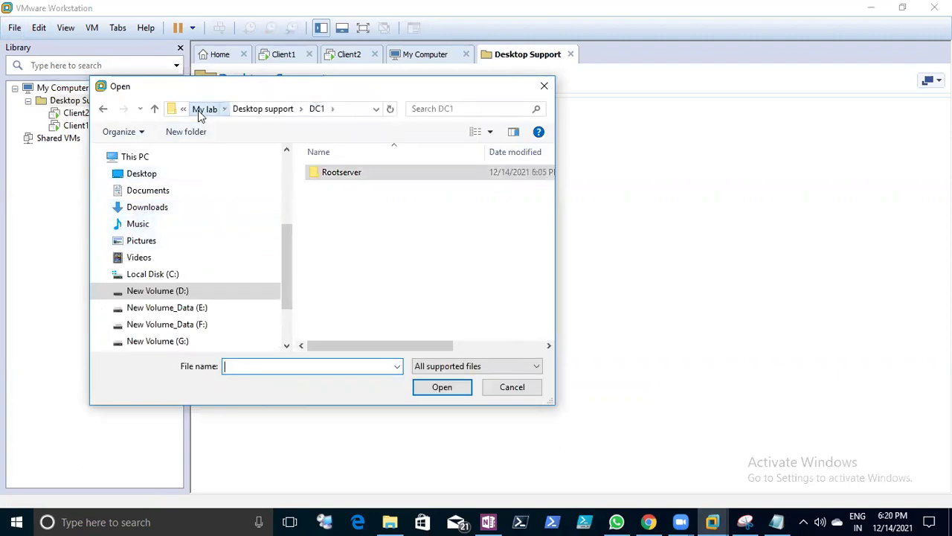
left_click(199, 110)
left_click(200, 111)
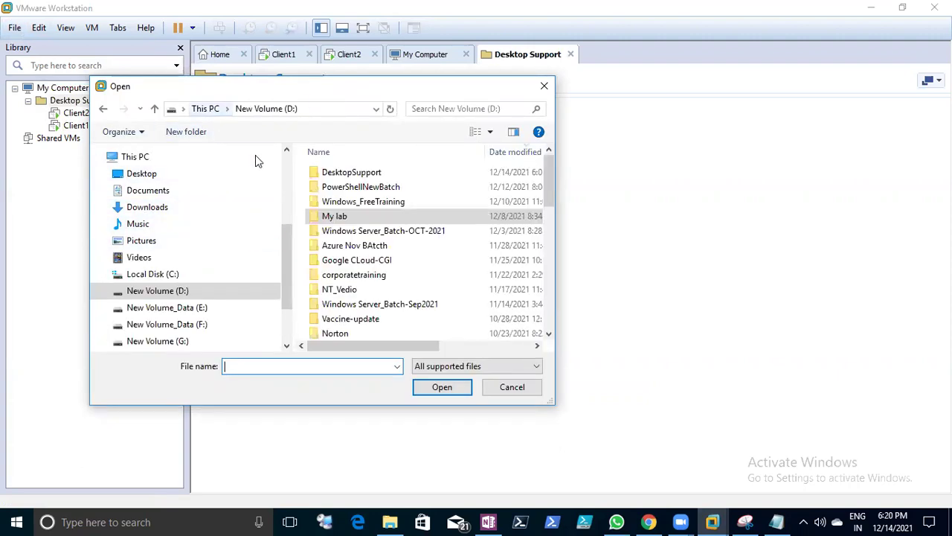
double_click(319, 216)
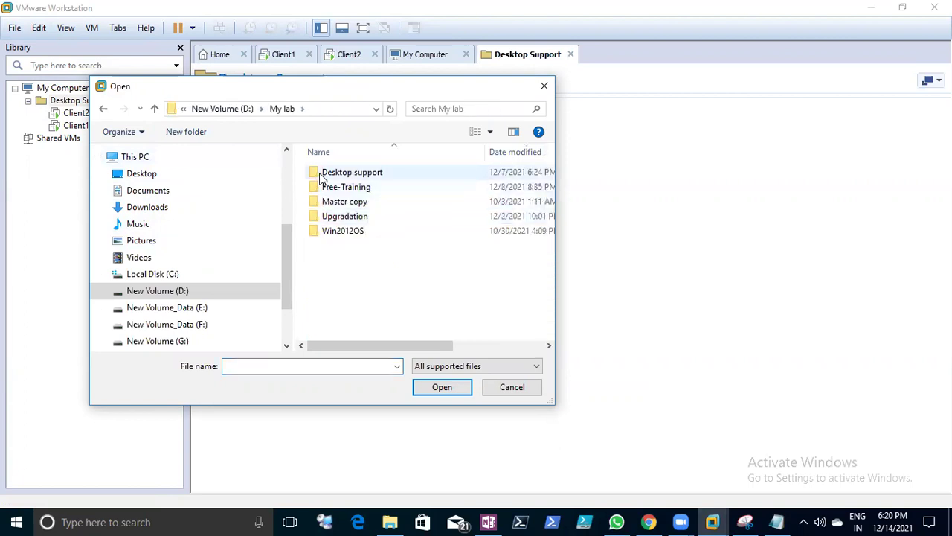
double_click(321, 172)
double_click(320, 201)
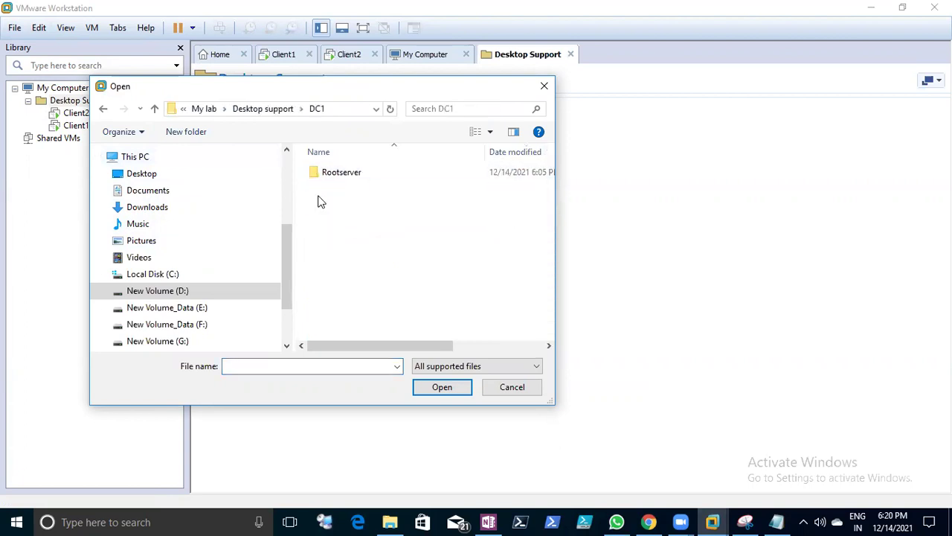
double_click(320, 179)
left_click(330, 187)
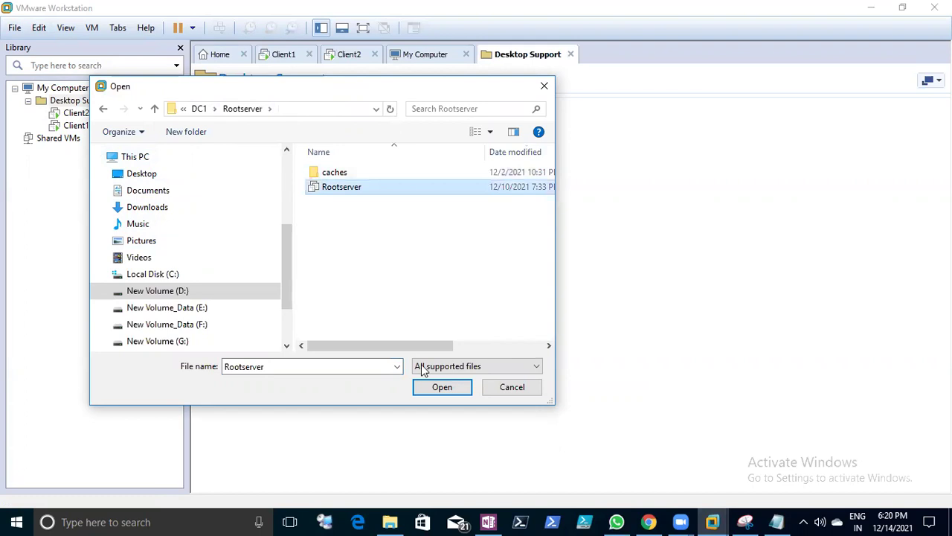
left_click(431, 392)
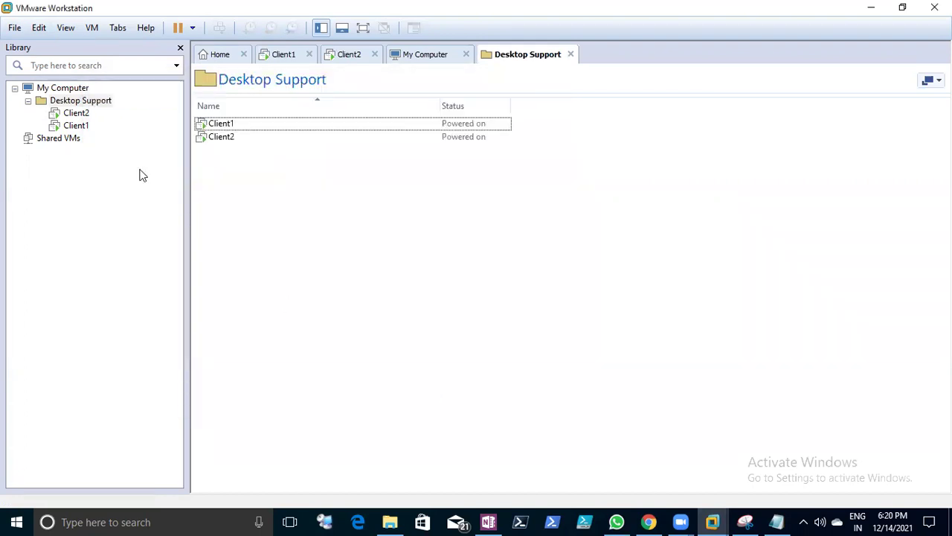
- Inspect Client2's CD/DVD settings without saving, then view the Desktop Support folder contents
right_click(77, 119)
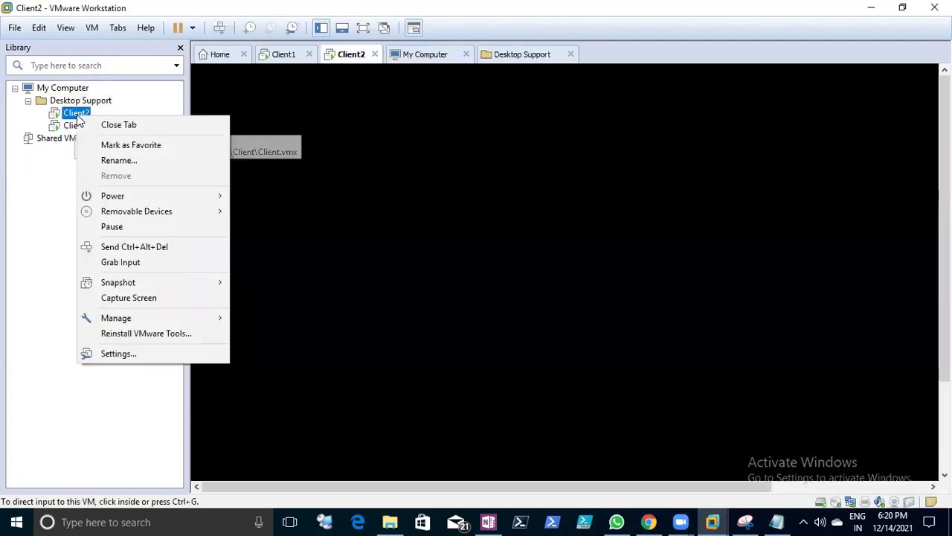
left_click(138, 362)
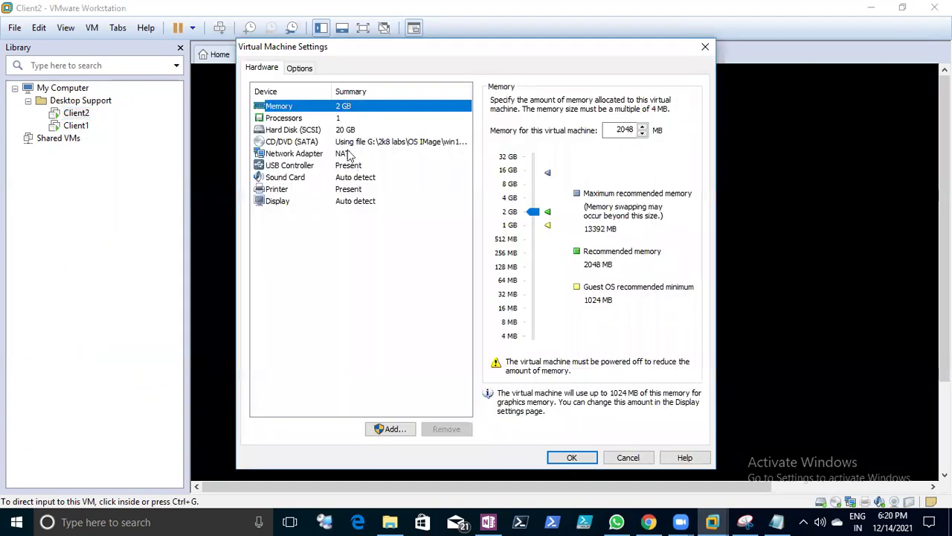
left_click(350, 142)
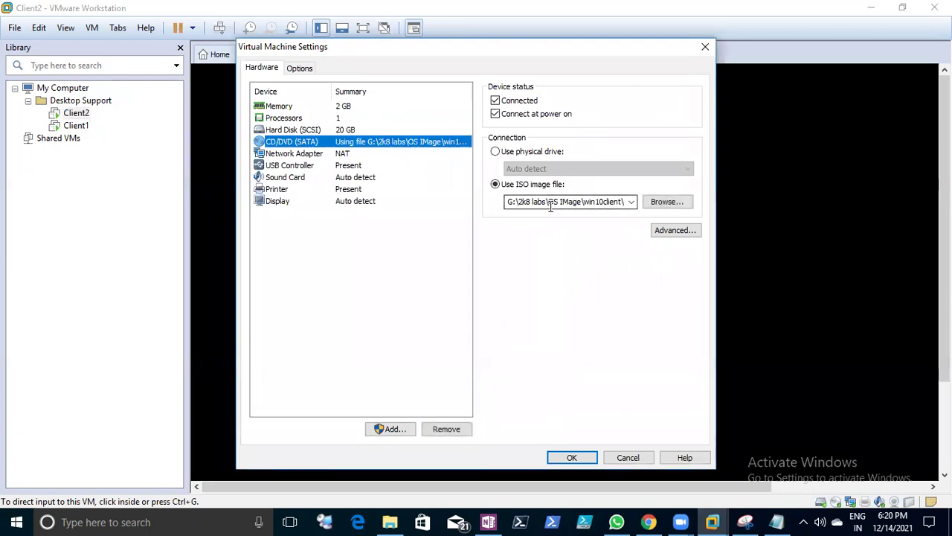
left_click(625, 457)
left_click(420, 56)
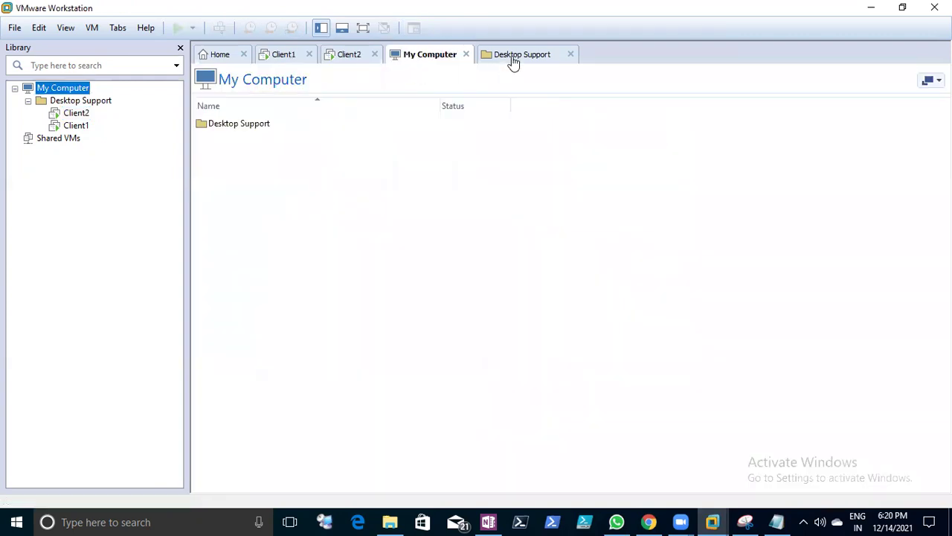
left_click(515, 56)
left_click(711, 520)
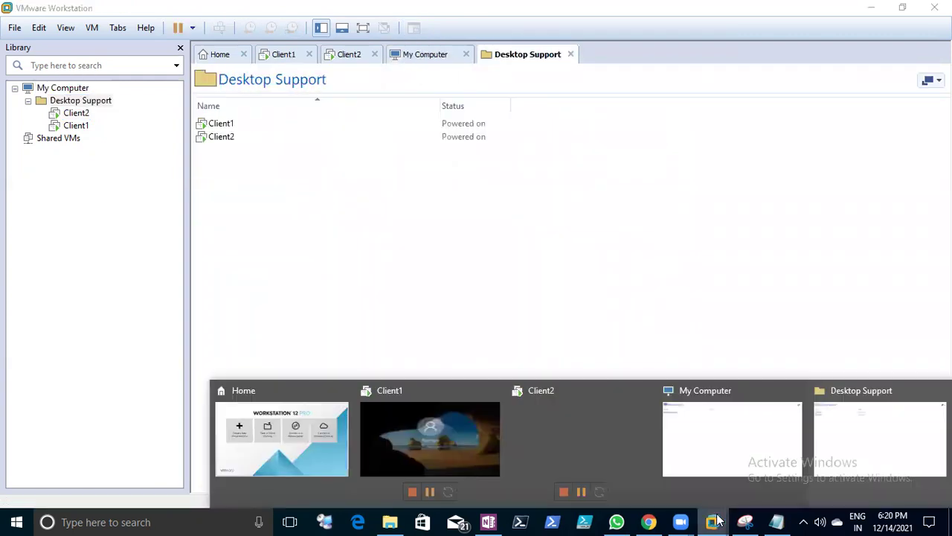
- In Client1, launch cmd from Run and execute 'shutdown /r /t 0' to restart
left_click(408, 401)
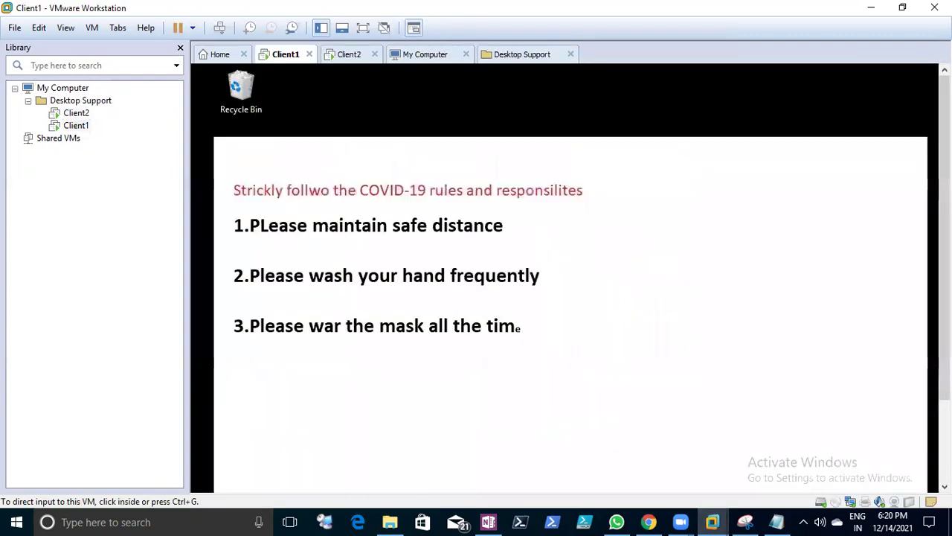
scroll(686, 350, "down", 2)
left_click(686, 350)
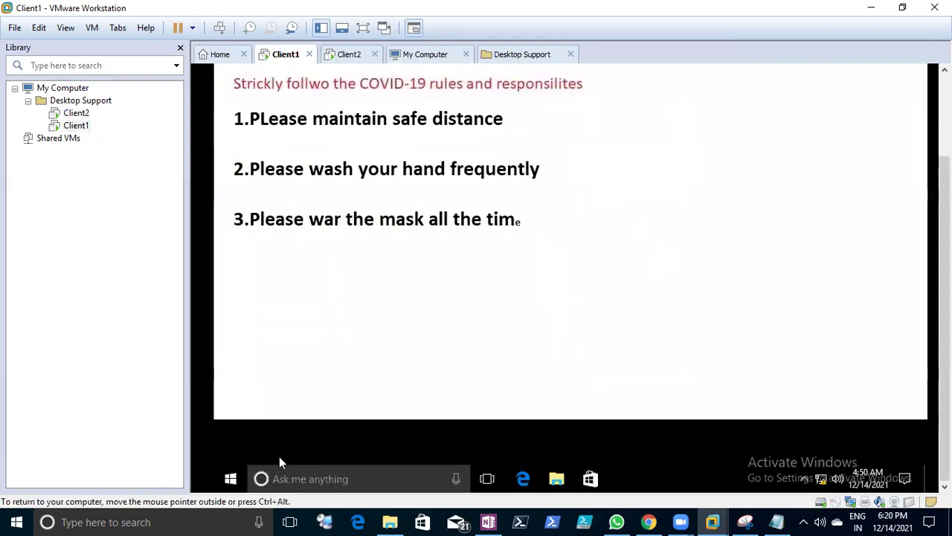
right_click(232, 483)
left_click(273, 410)
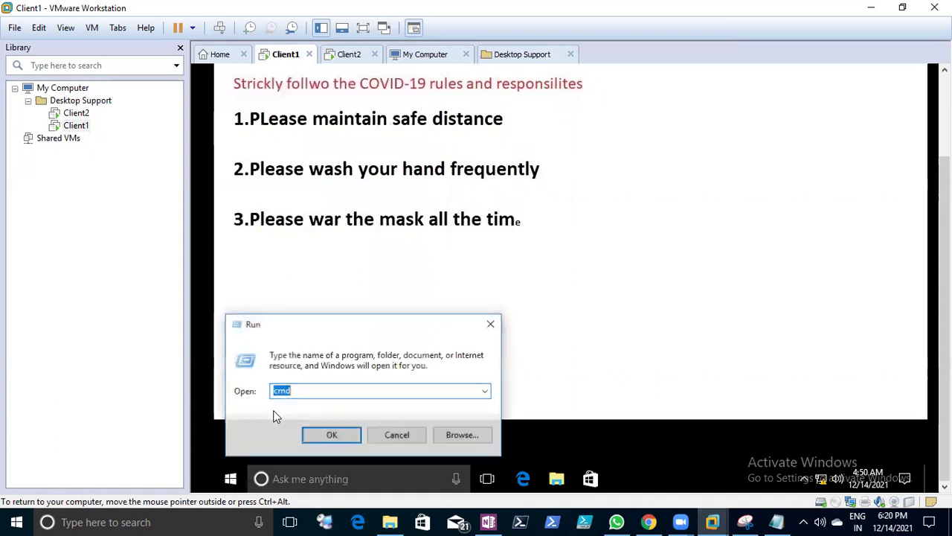
key("Return")
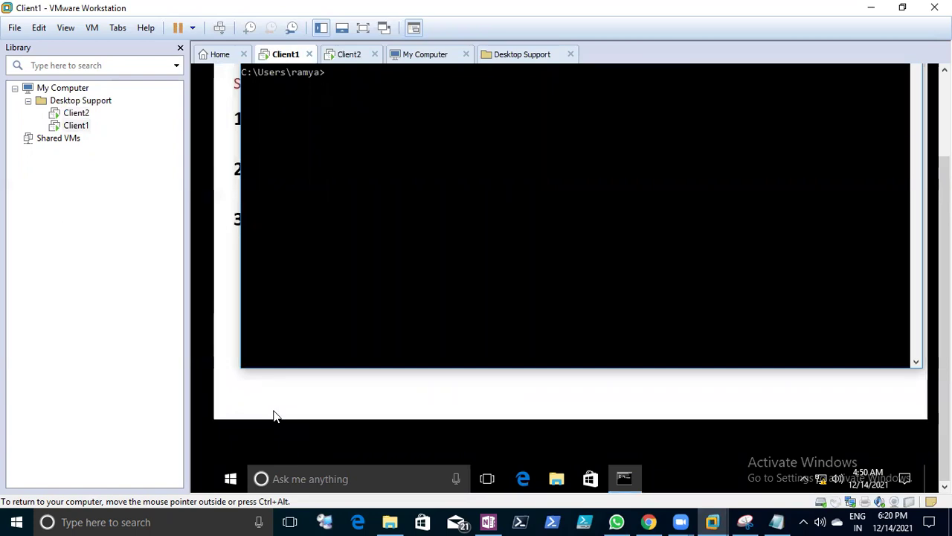
type("hutdown /r /t 0")
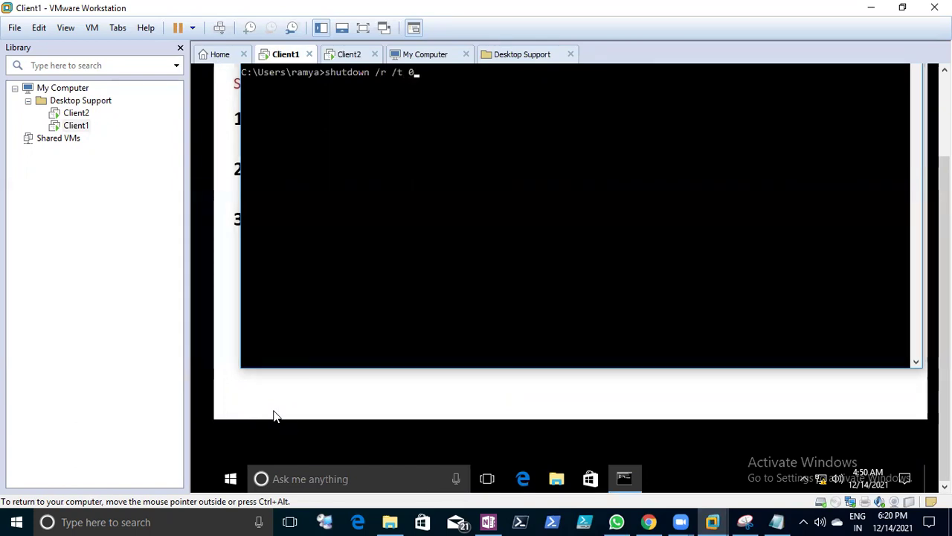
key("Return")
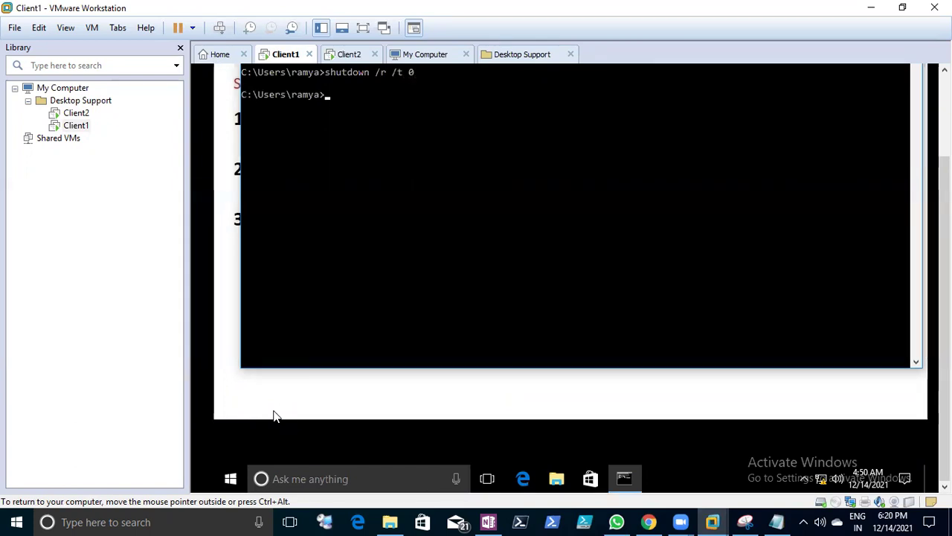
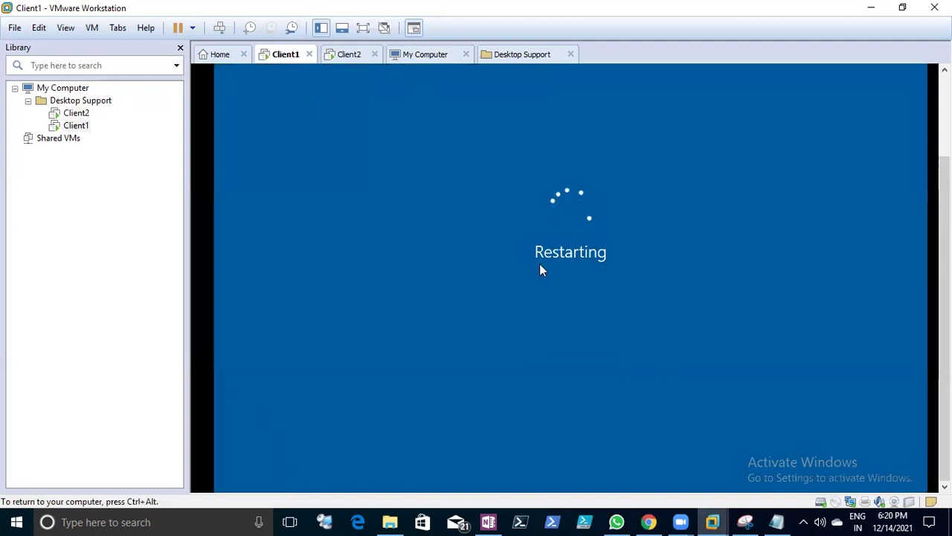
- Bring the Notepad notes back and highlight each part of the 'shutdown /r /0 -t' line
left_click(776, 519)
left_click(85, 498)
left_click_drag(124, 488, 93, 488)
left_click(41, 489)
left_click(64, 488)
left_click(105, 489)
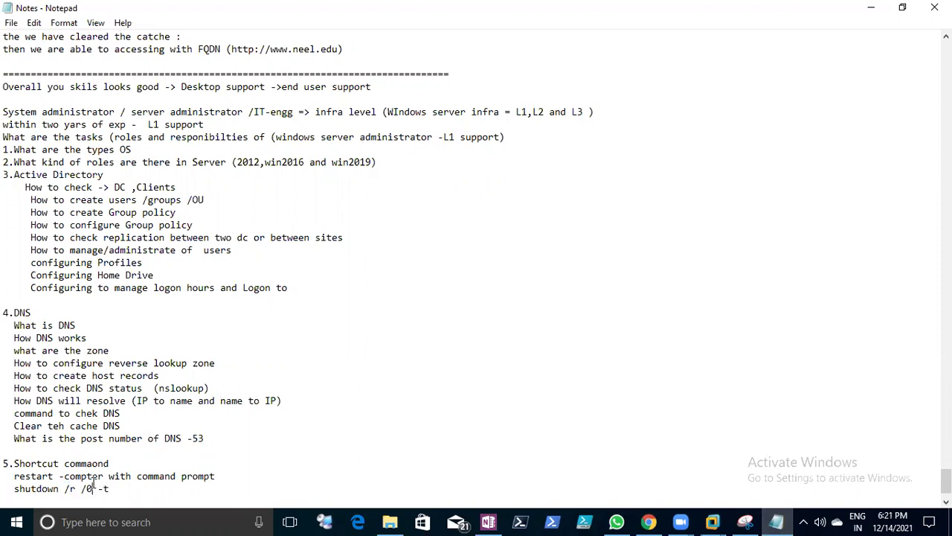
- Save the notes after the shutdown line
left_click(92, 489)
left_click(11, 23)
left_click(32, 69)
scroll(178, 480, "down", 2)
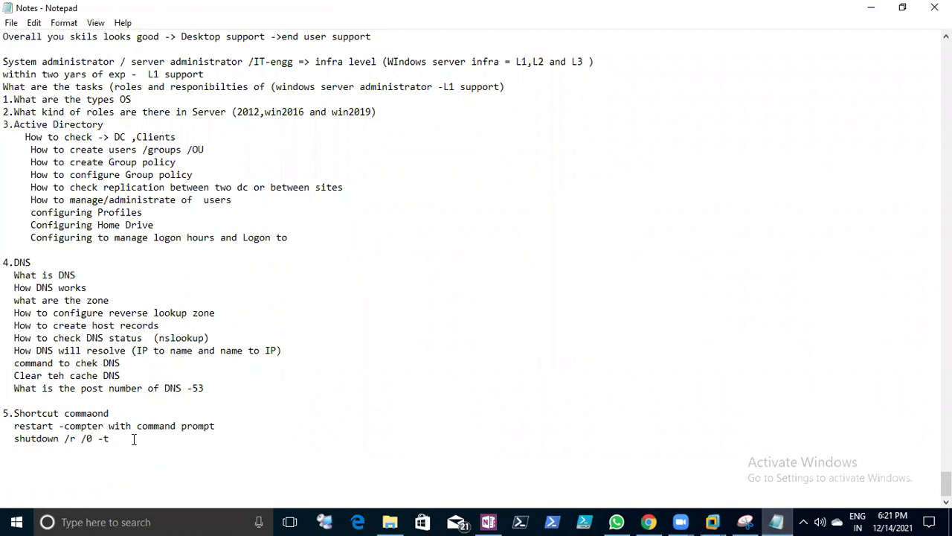
- Add notes for verifying IP (ipconfig /all), checking other computers (Ping) and DNS status (nslookup)
type("To verify all the IP address")
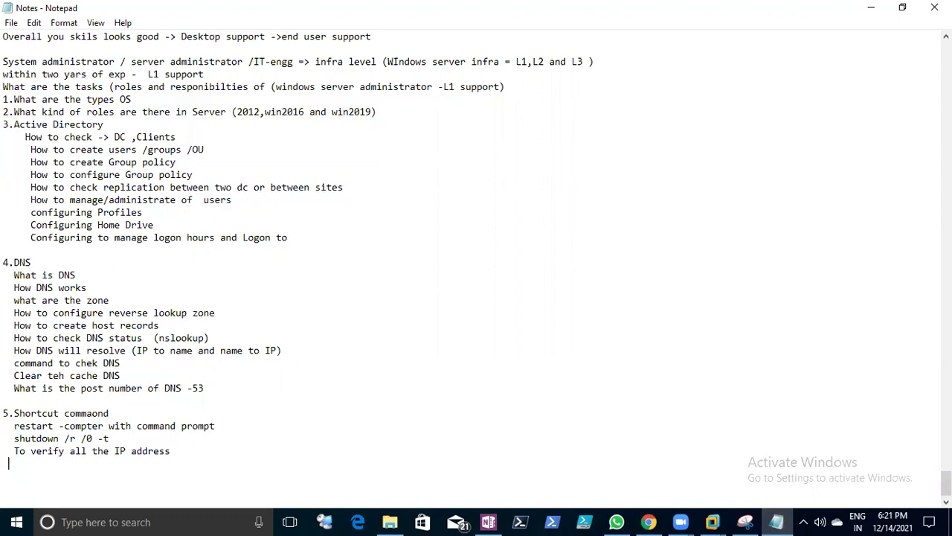
type("ipconfi")
type("g /all ")
type(" I want to chek")
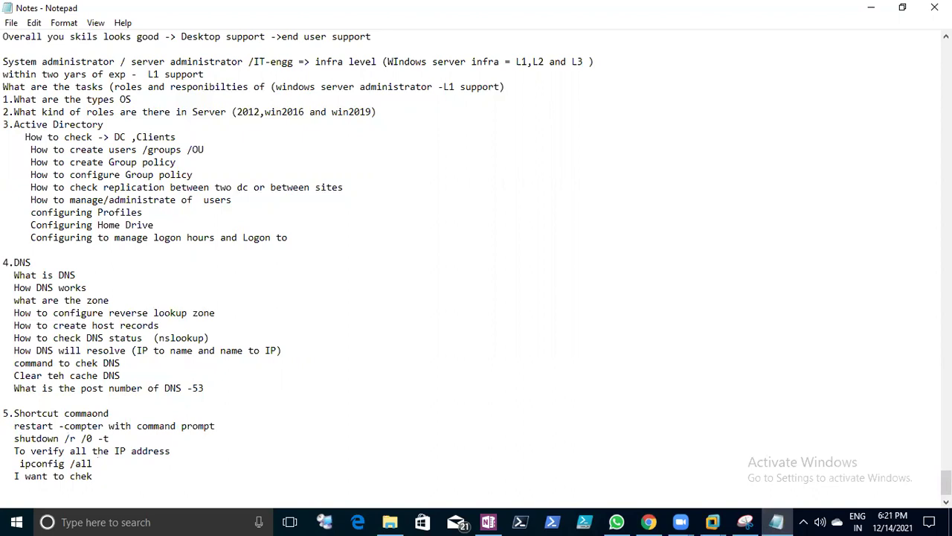
type(" newtwork ststus")
key("BackSpace")
key("BackSpace")
key("BackSpace")
key("BackSpace")
type("aus of other compute")
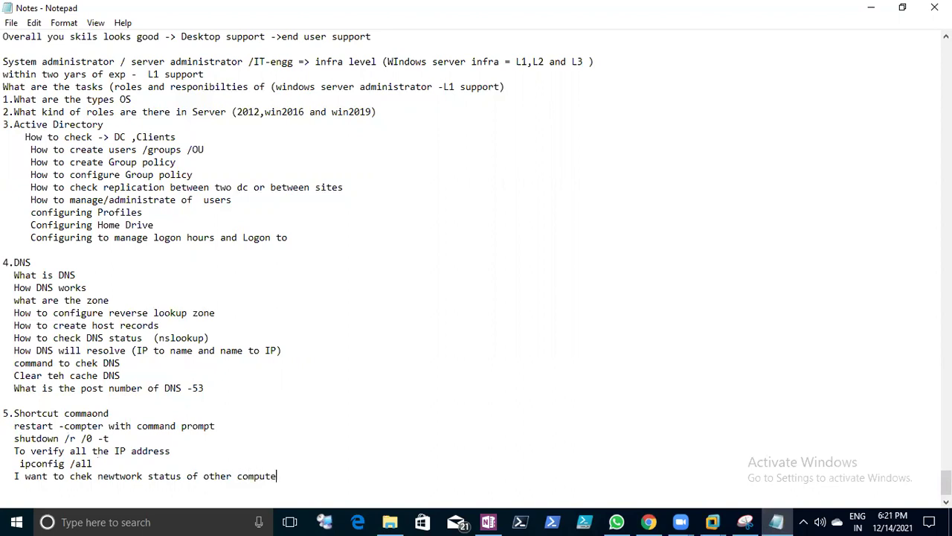
type("  Pin")
type("chek DN")
type("S se")
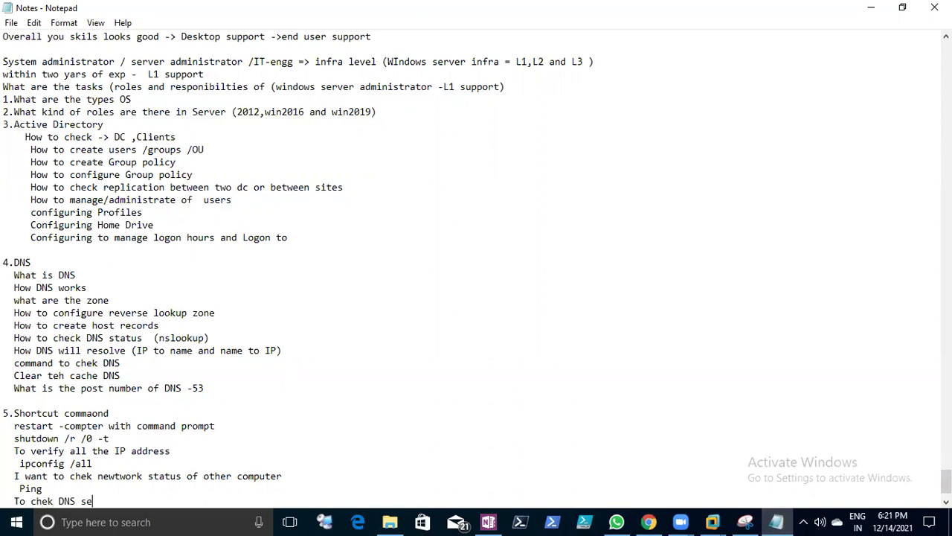
key("BackSpace")
type("tatus")
key("Return")
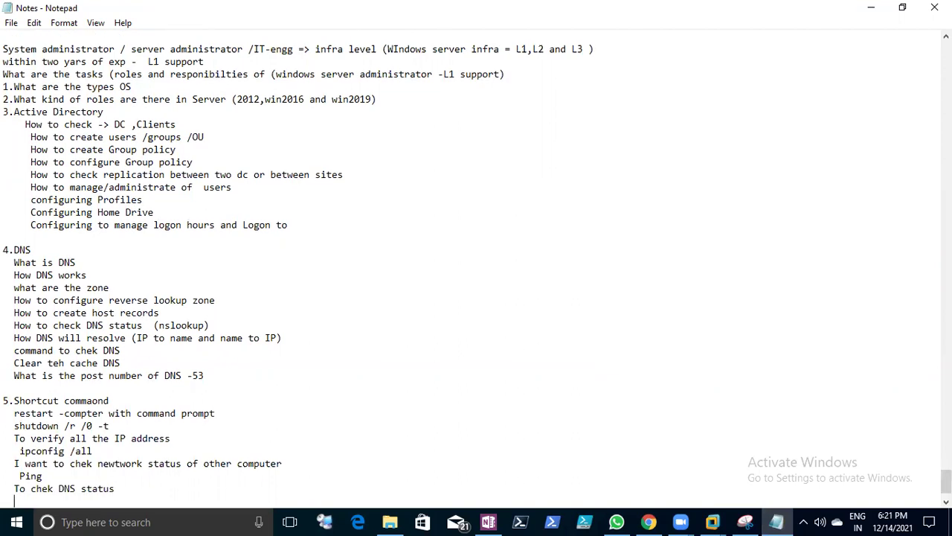
type("nslookup")
- Add a 'clear the cache' note with the command ipconfig /flushdns
key("Return")
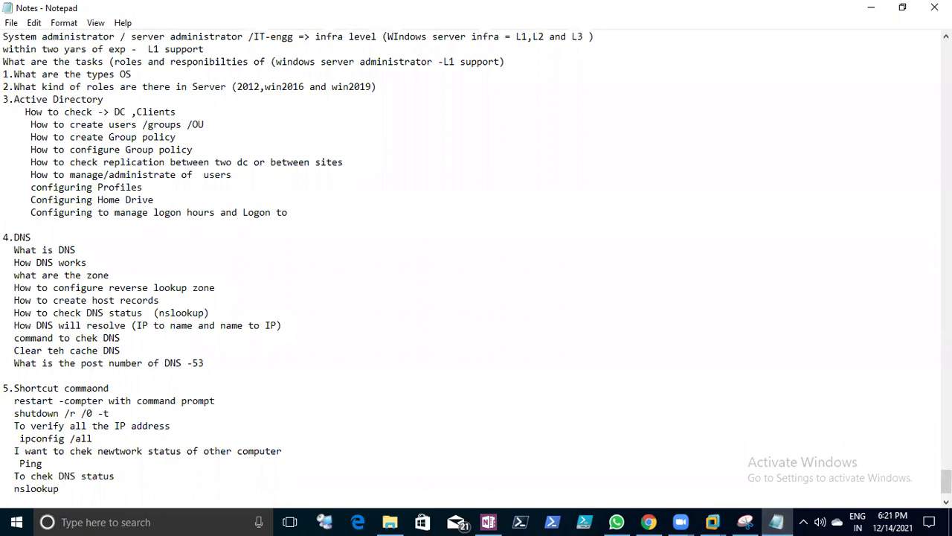
type("clear the cache")
key("Return")
type("ipconfig")
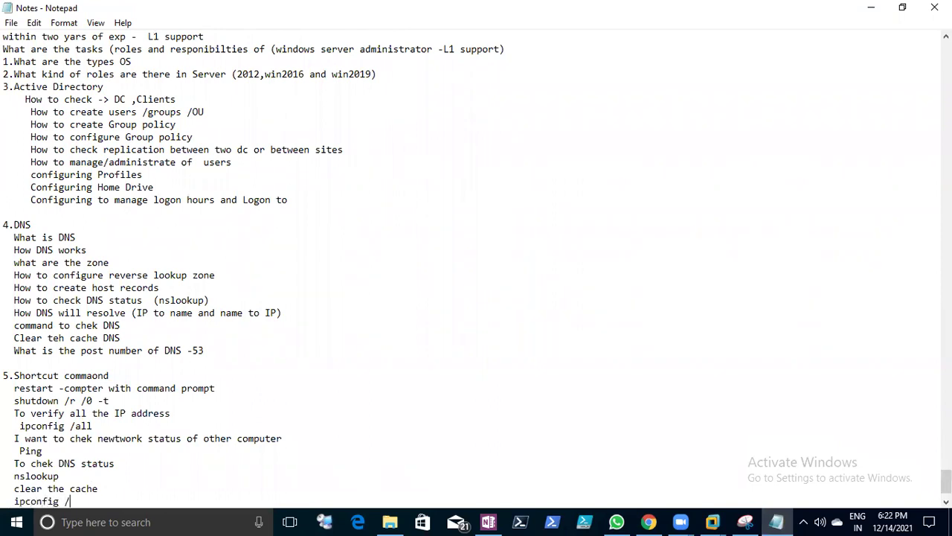
type(" /flushdns")
key("Return")
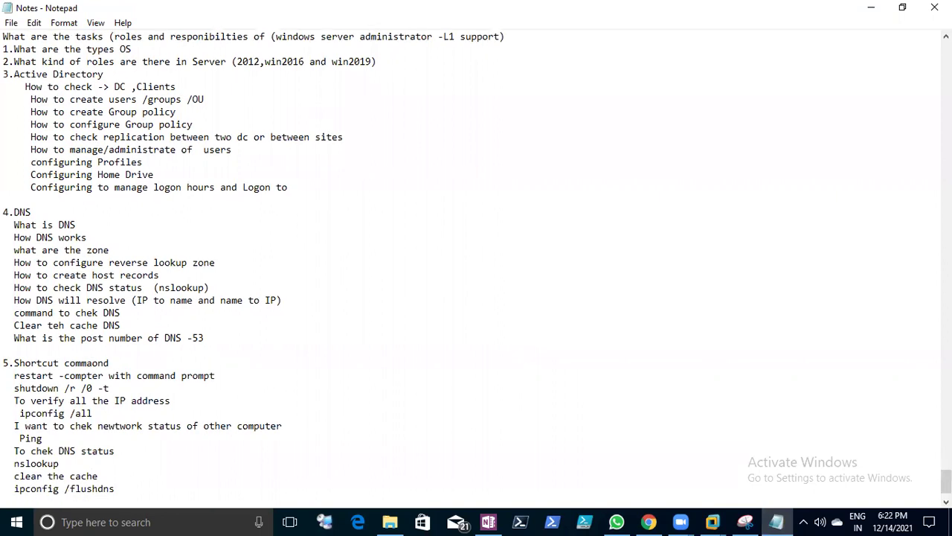
- Add 'release the ip address' with ipconfig /release and save the notes
key("Return")
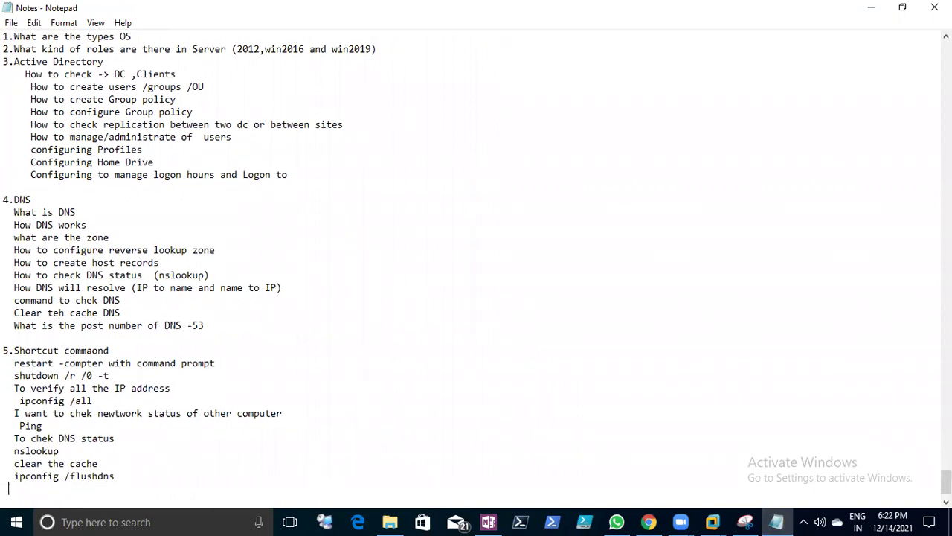
type("release the ip address")
key("Return")
type("ipconfig /release")
key("Return")
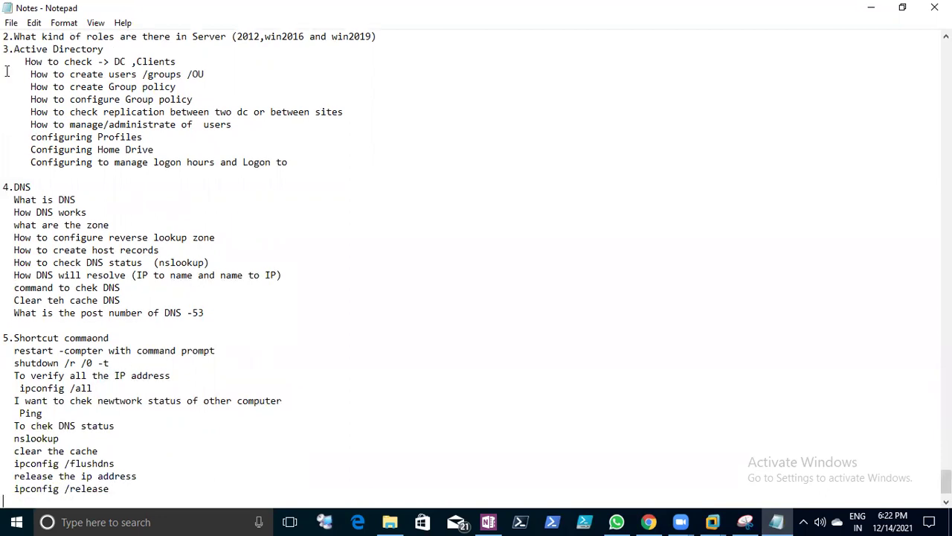
left_click(12, 22)
left_click(22, 72)
scroll(97, 245, "down", 2)
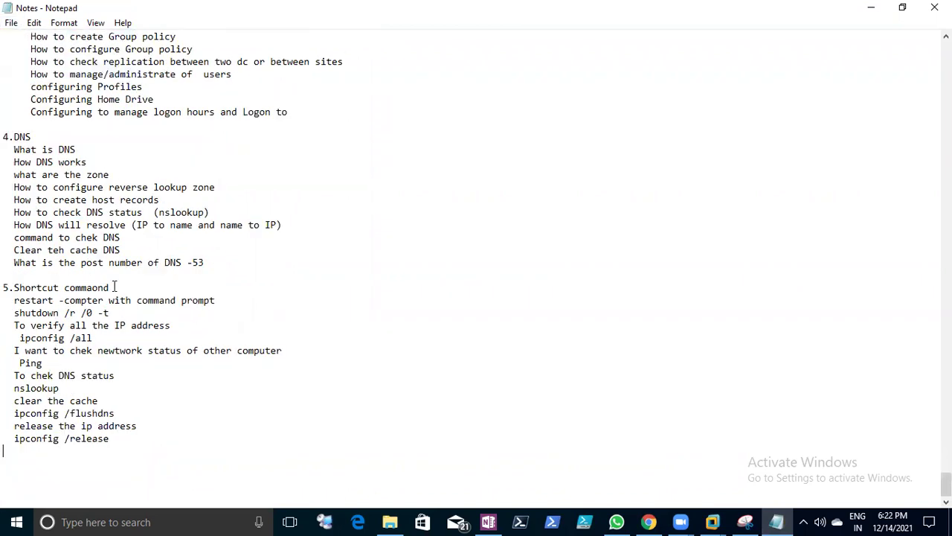
- Add 'renew the Ip address' with ipconfig /renew below the release command
left_click(125, 440)
left_click_drag(15, 425, 93, 427)
left_click(117, 439)
key("Return")
type("renew the Ip address   ")
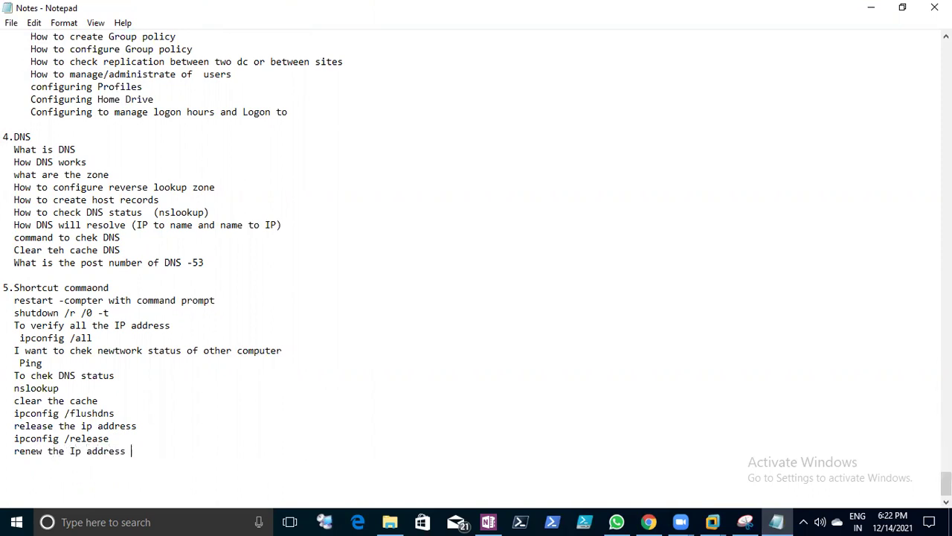
type("ipconfig /renew")
key("Return")
- Highlight each release and renew line in turn, then save the notes
left_click_drag(13, 438, 97, 466)
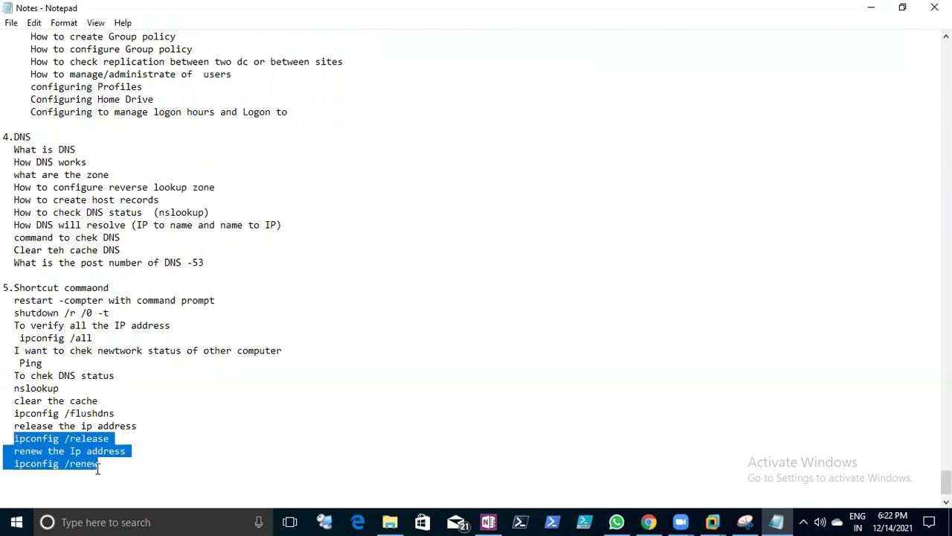
left_click(97, 466)
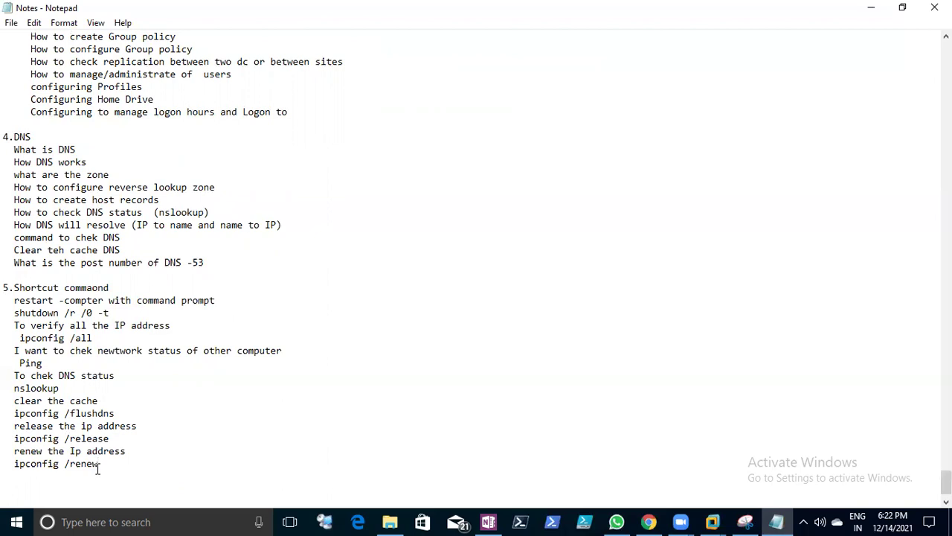
left_click_drag(14, 425, 115, 425)
left_click_drag(15, 439, 122, 440)
left_click_drag(16, 451, 113, 444)
left_click(95, 467)
left_click_drag(16, 466, 99, 465)
left_click(106, 466)
left_click(11, 23)
left_click(45, 69)
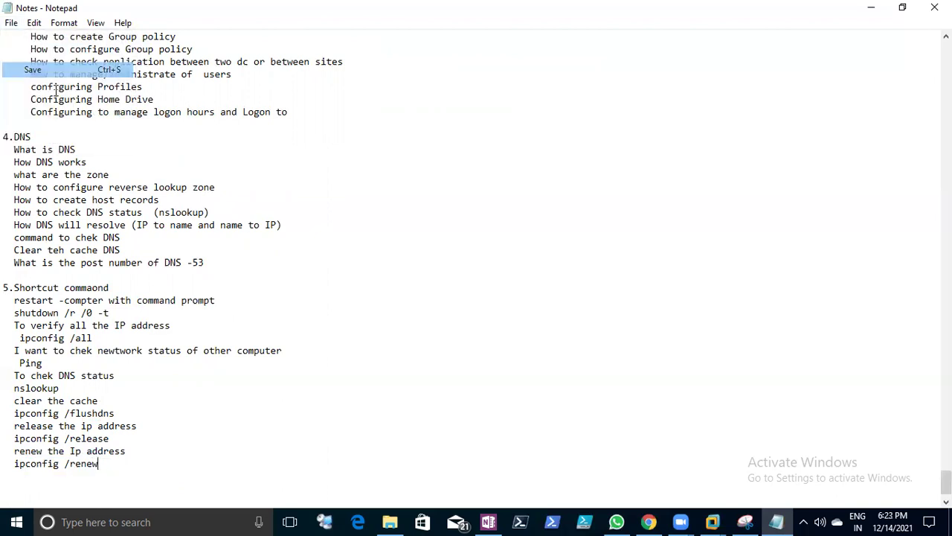
- Add a 'network status (packet status)' note above a tracert line
key("Return")
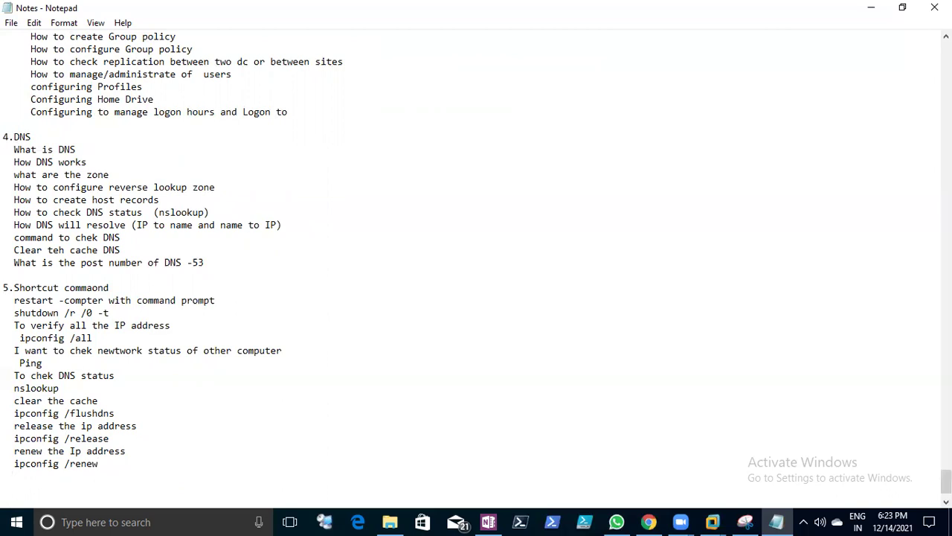
type("racert")
key("BackSpace")
key("BackSpace")
key("Return")
key("Up")
type("network status (packet")
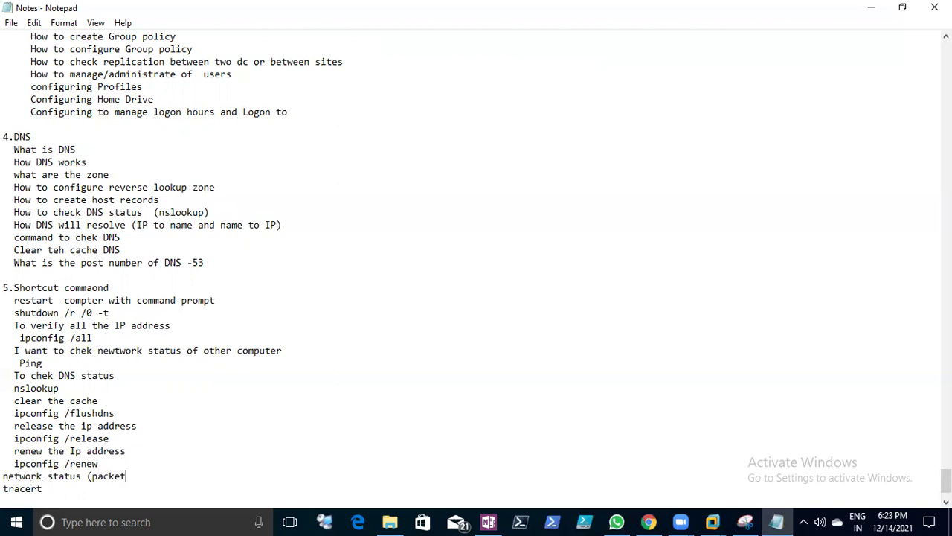
type(" status)")
key("Return")
key("BackSpace")
key("Down")
- Add 'ping 10.1.1.1 -t' on a new line below tracert
key("Return")
type("ping 10.1.11.")
key("BackSpace")
key("BackSpace")
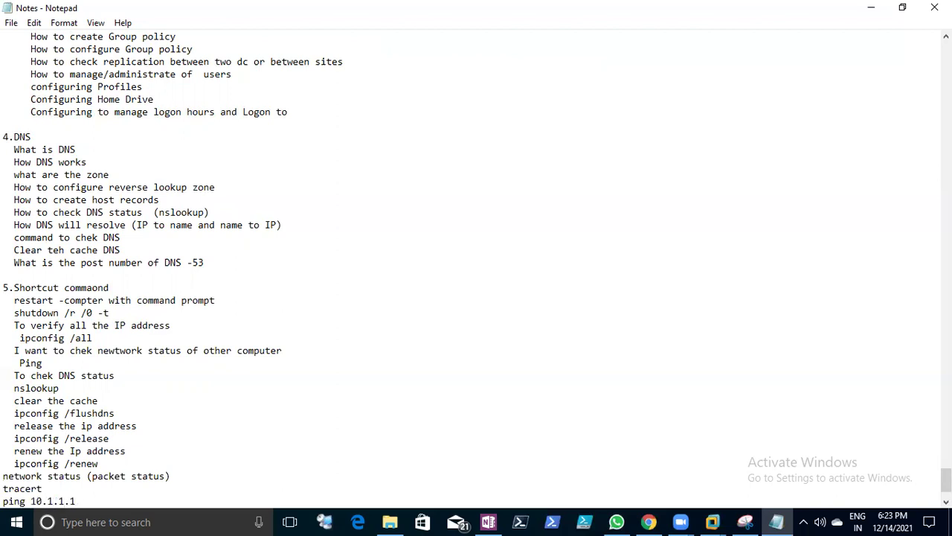
type(".1 -t")
- Switch to the Client1 VM and send Ctrl+Alt+Del to reach its sign-in screen
mouse_move(713, 522)
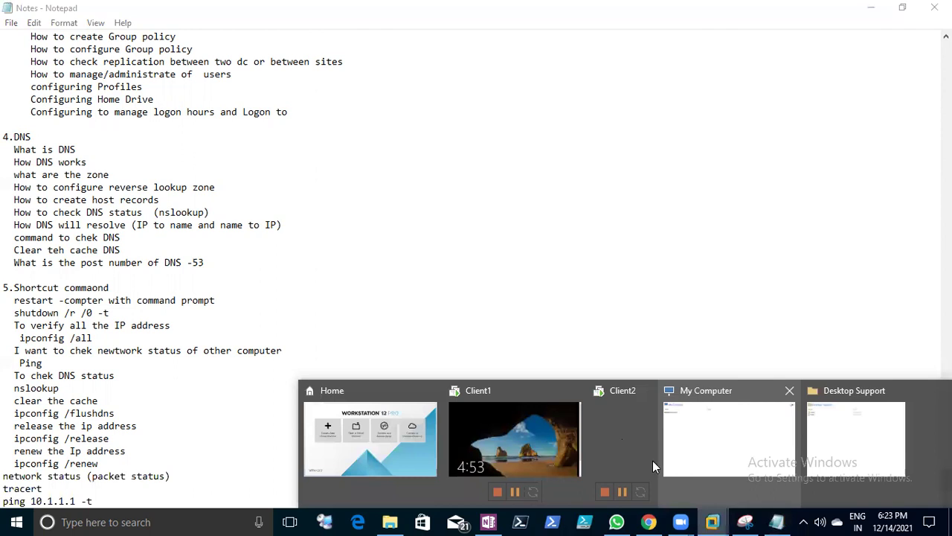
left_click(521, 439)
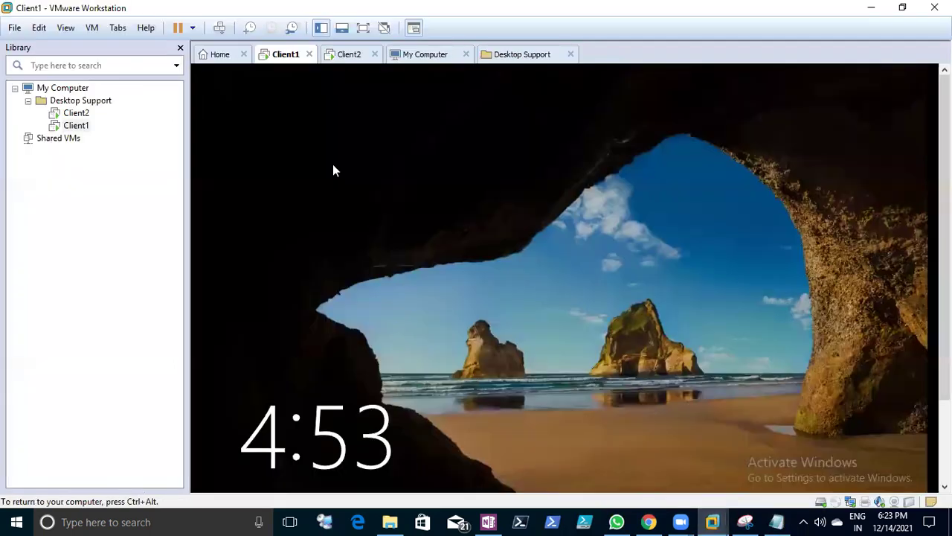
right_click(285, 58)
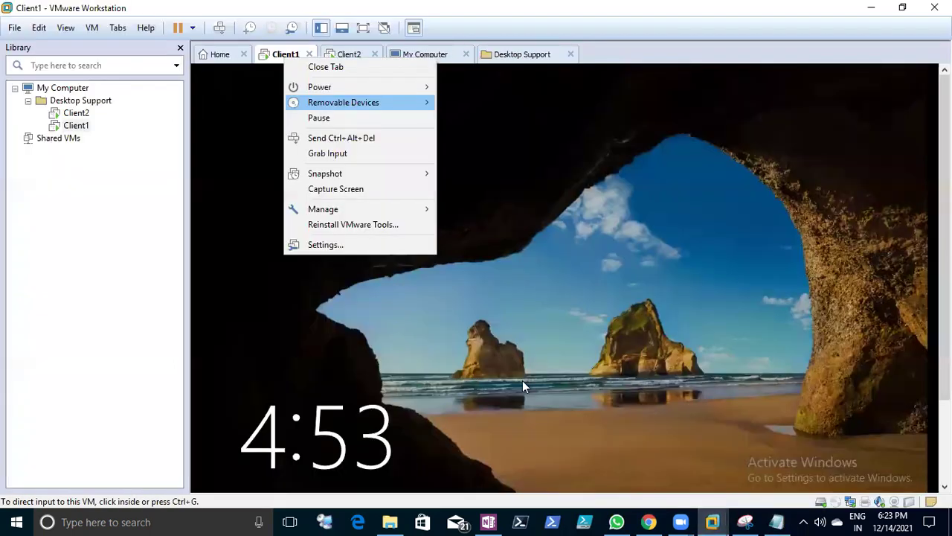
left_click(334, 138)
- Sign in to Client1 with the account password, then bring Notepad back
type("••")
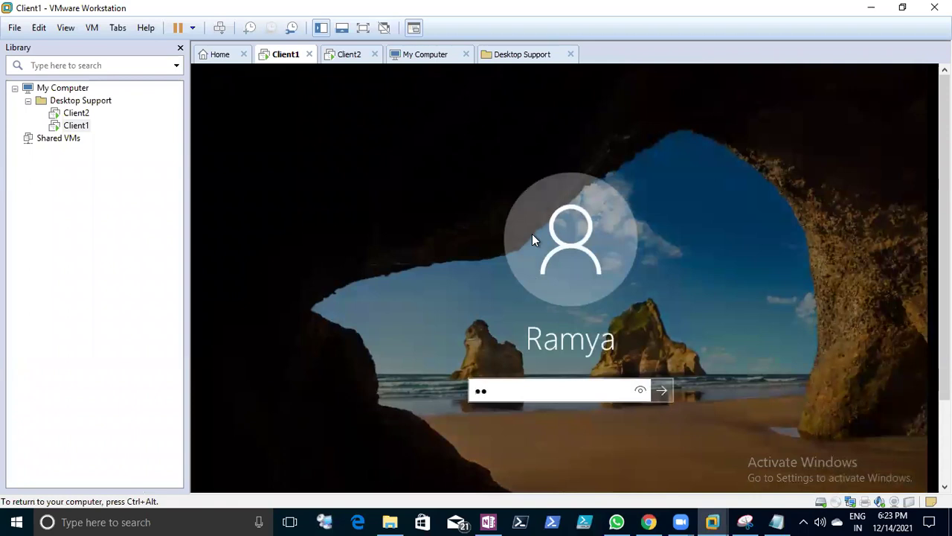
key("BackSpace")
key("BackSpace")
type("••••••••••••")
key("Return")
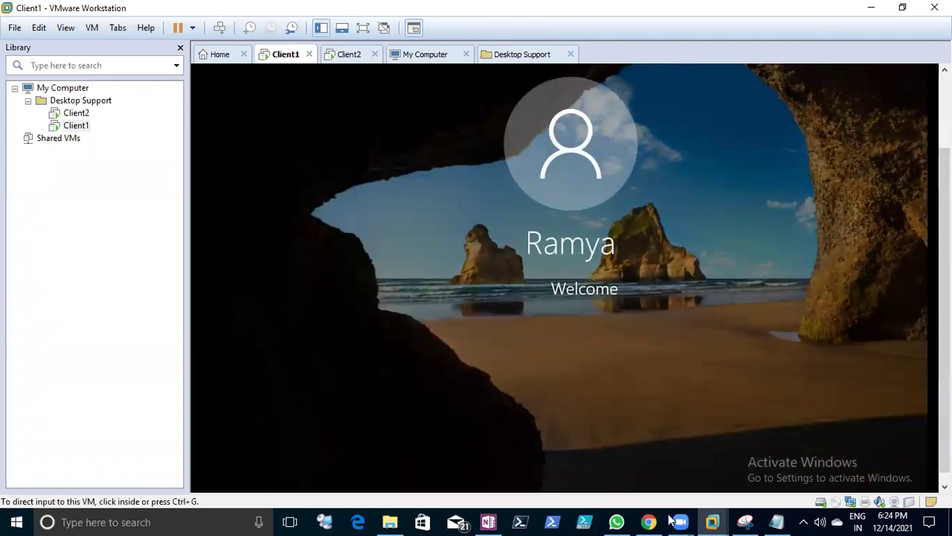
left_click(776, 522)
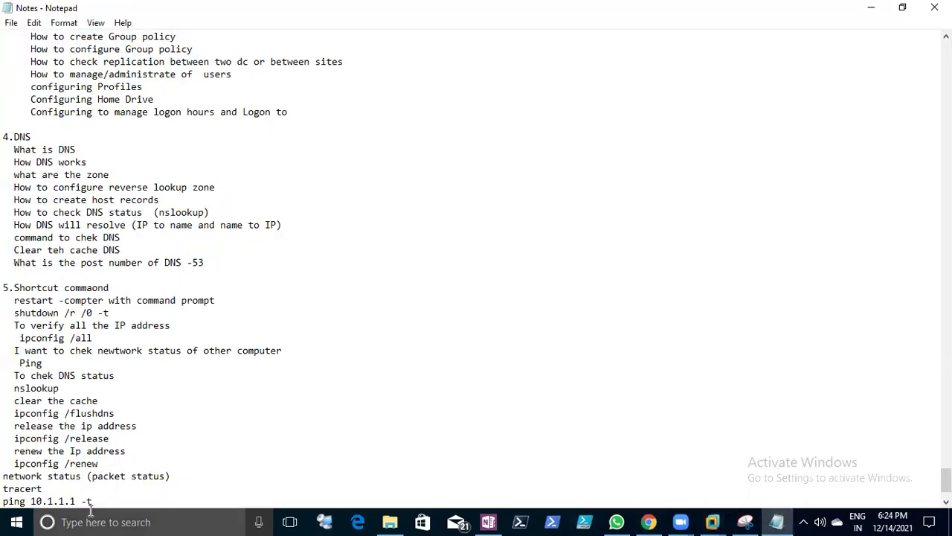
- Add 'ncap.cpl (network configuration (icon should open)' and save the notes
key("Return")
key("Return")
type("nacp")
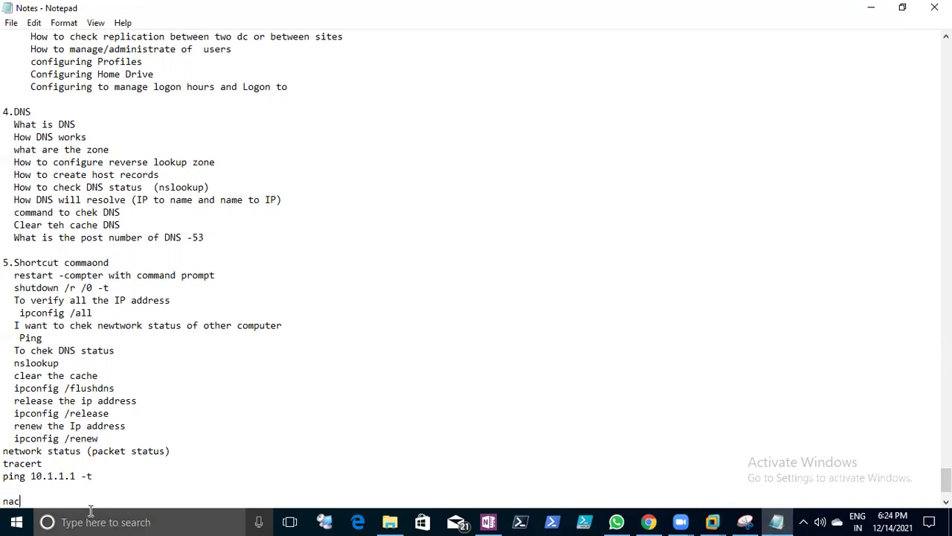
key("BackSpace")
key("BackSpace")
type("cap.cpl (network configu")
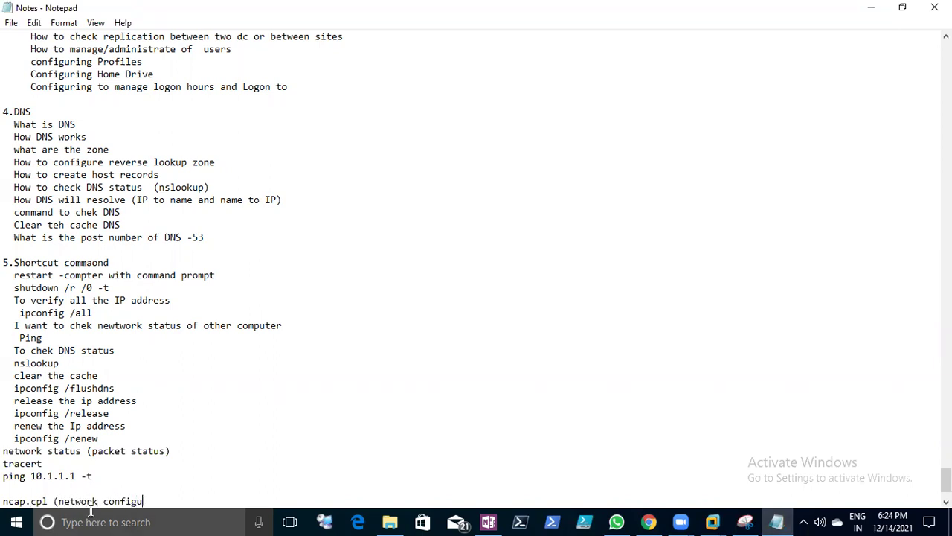
type("ration (icon should open)")
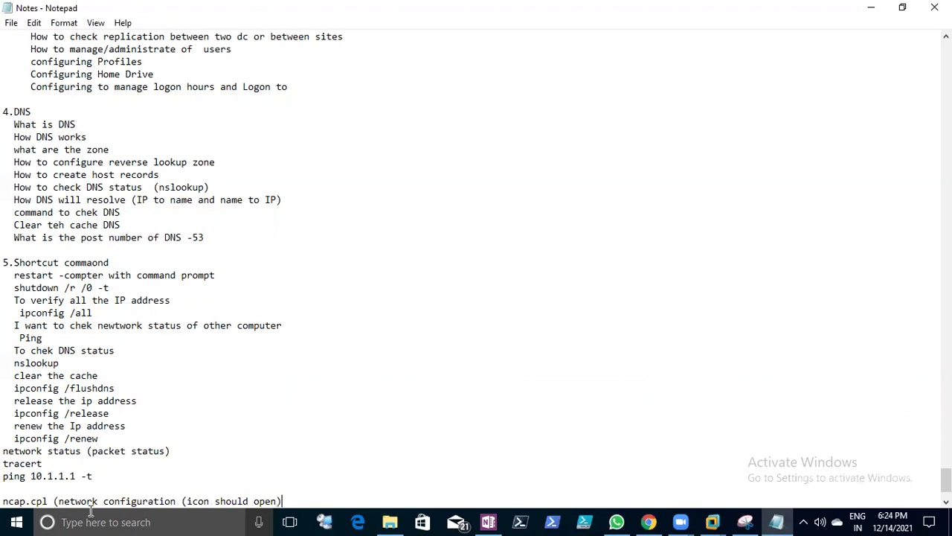
left_click(11, 22)
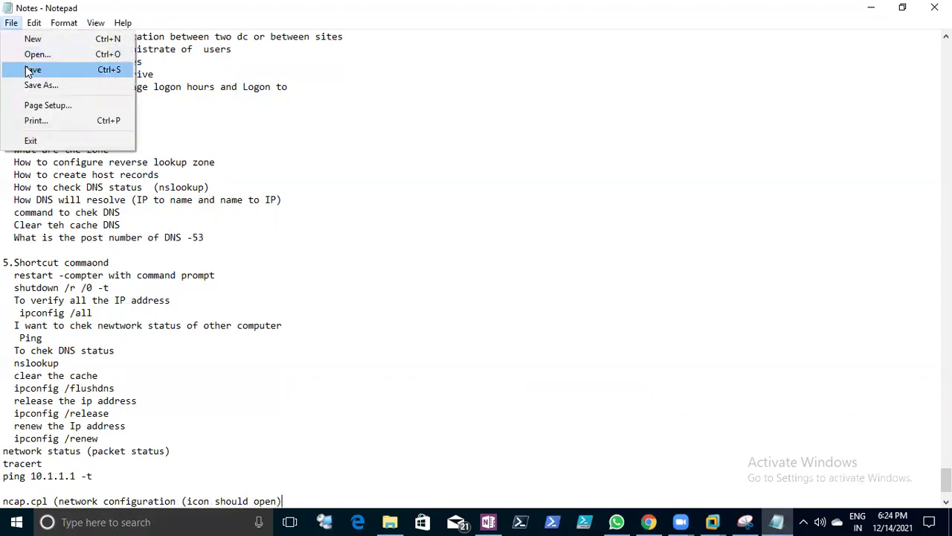
left_click(29, 68)
scroll(111, 253, "up", 6)
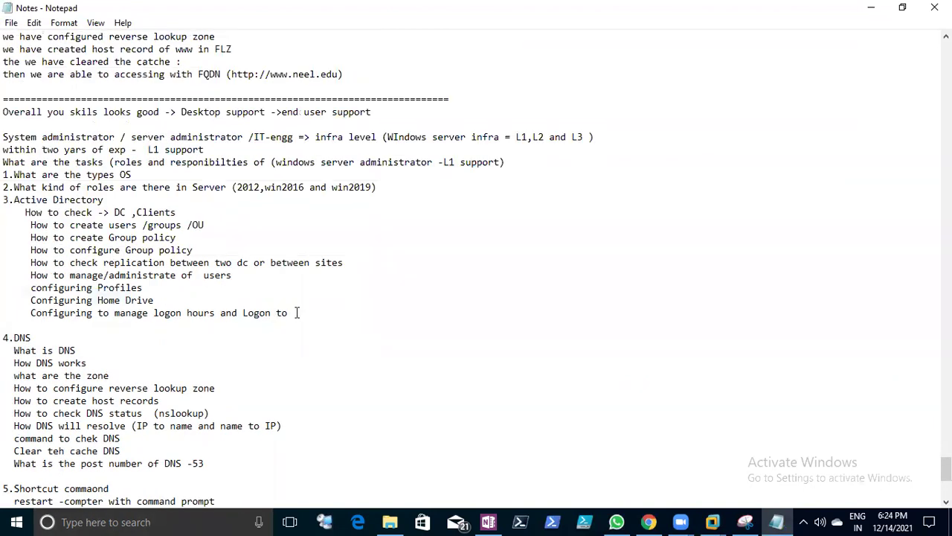
- Insert 'AD tools to open by using commmads' after the Logon to item, capitalising AD
left_click(293, 312)
key("Return")
key("Return")
type("commmads")
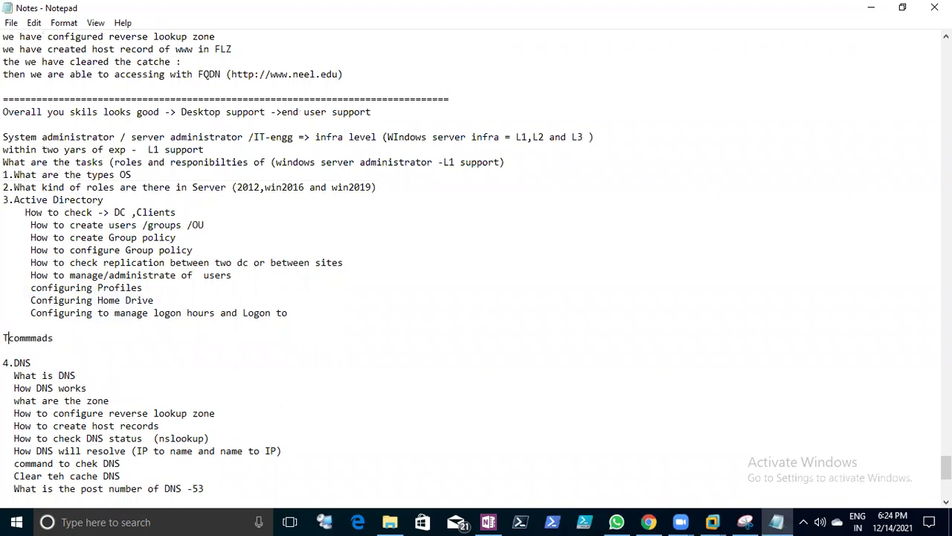
key("BackSpace")
type("aD tools to ")
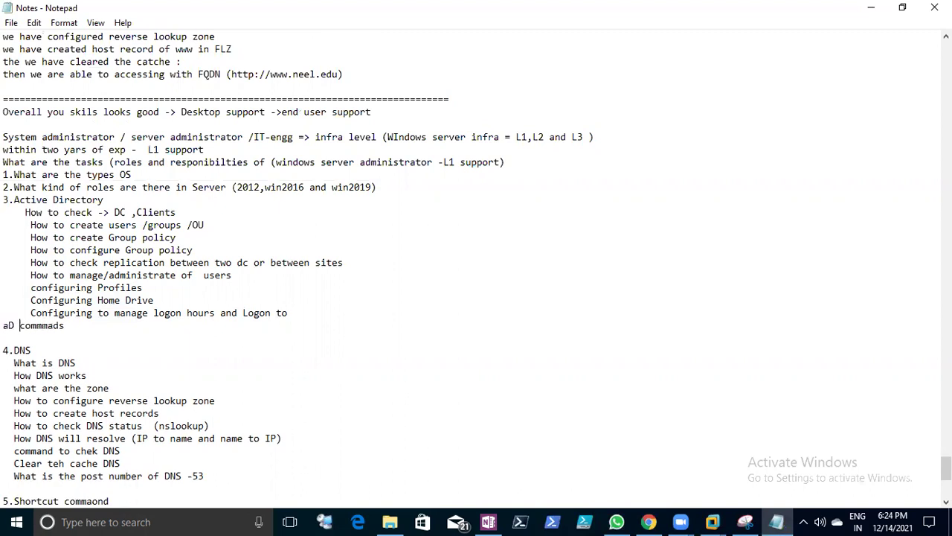
type("open by i")
key("BackSpace")
type("using")
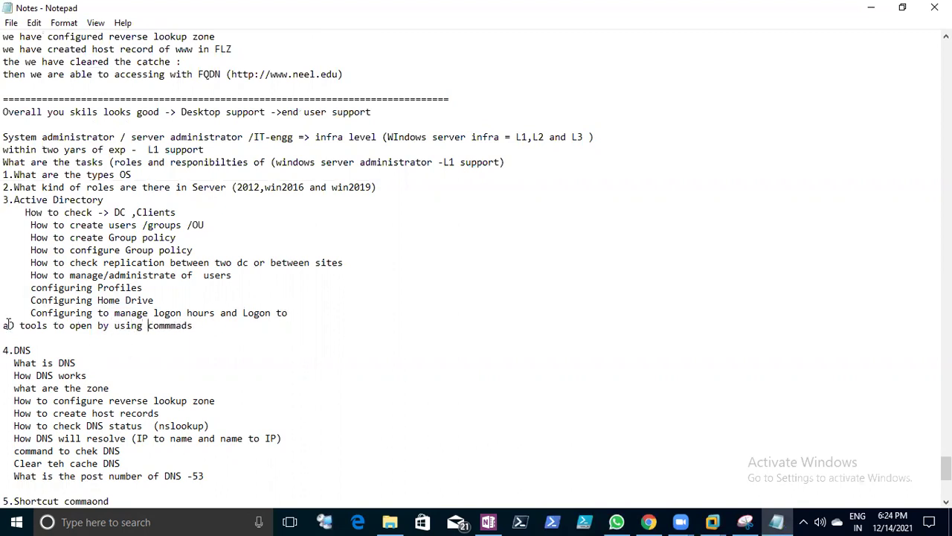
left_click(10, 325)
key("BackSpace")
type("AD")
- Paste the 'AD tools to open by using commmads' line below ncap.cpl
double_click(8, 325)
left_click(224, 325, "shift")
key("ctrl+c")
scroll(223, 339, "down", 9)
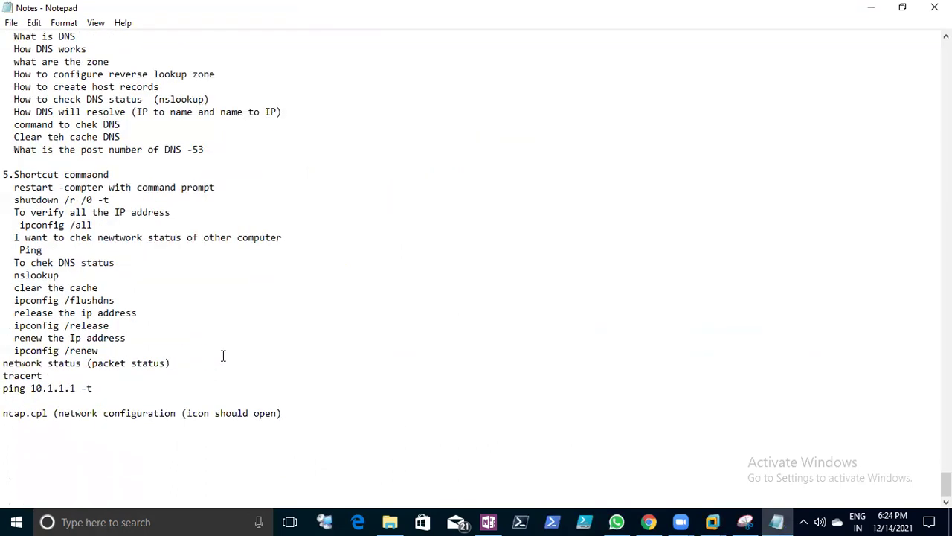
left_click(54, 425)
key("ctrl+v")
- List dsa.msc, dssite.msc, domain.msc and gpmc.msc with their Active Directory tool descriptions
key("Return")
type("dsa.msc (active directory users and computers ")
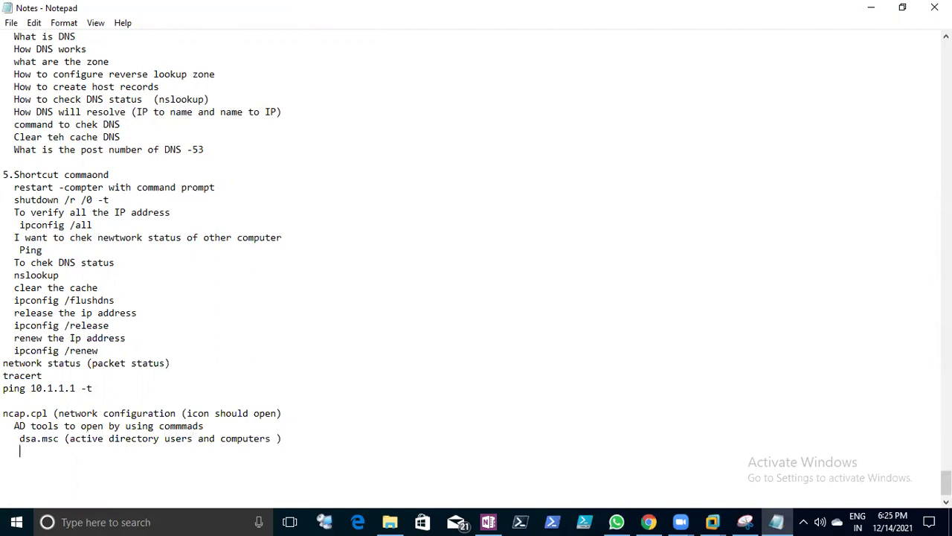
type("dssite.msc (Active directory")
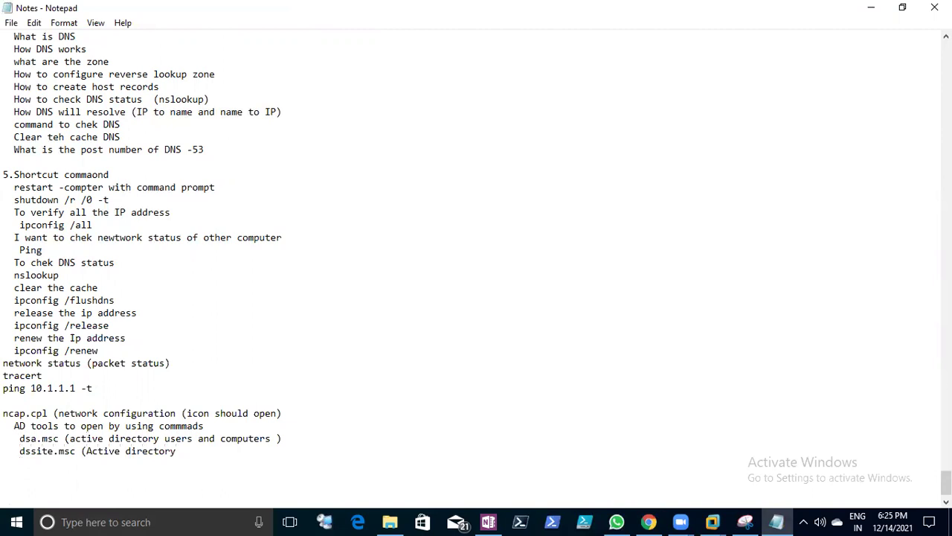
type(" sites and service")
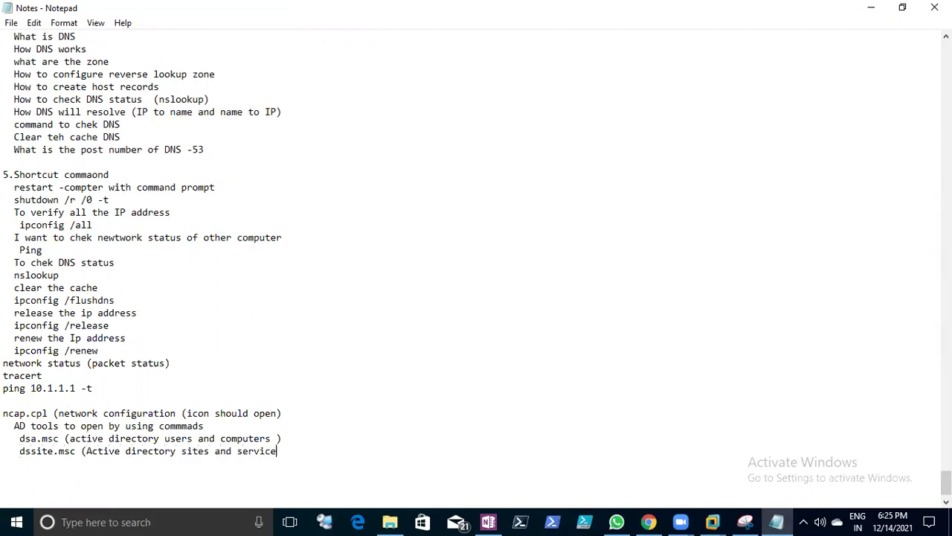
type("s)   domain.msc *")
key("BackSpace")
type("9")
type("(Active dire")
type("cto")
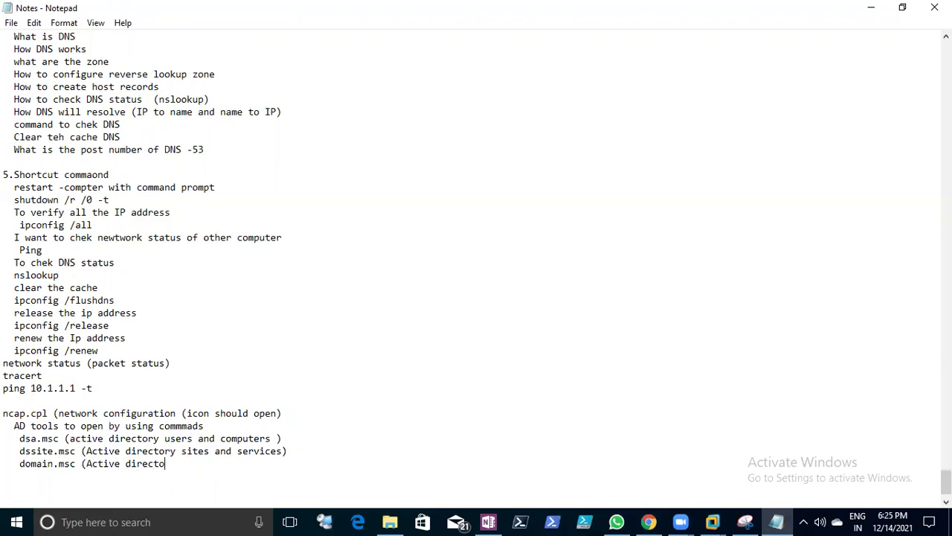
type("ry domain and trust")
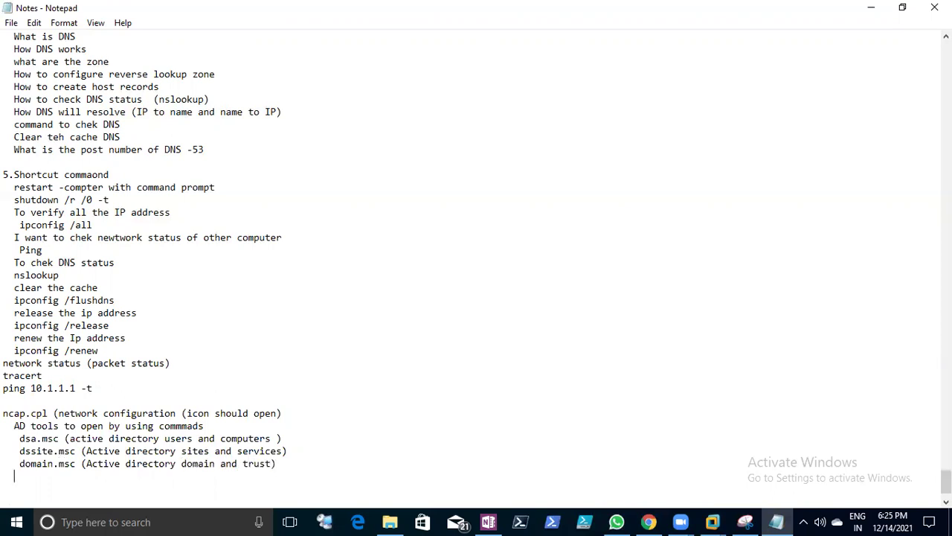
type("gpmc.msc (group pol")
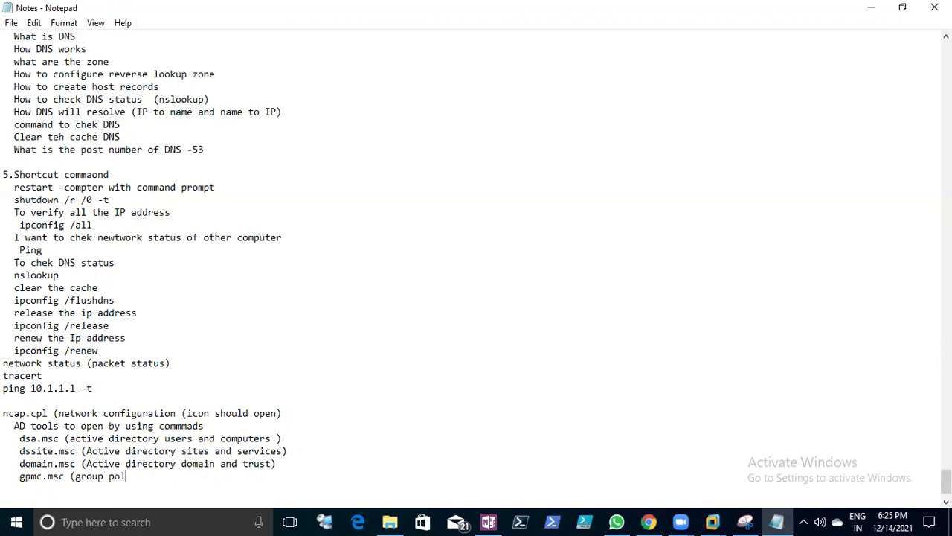
type("icy management console)")
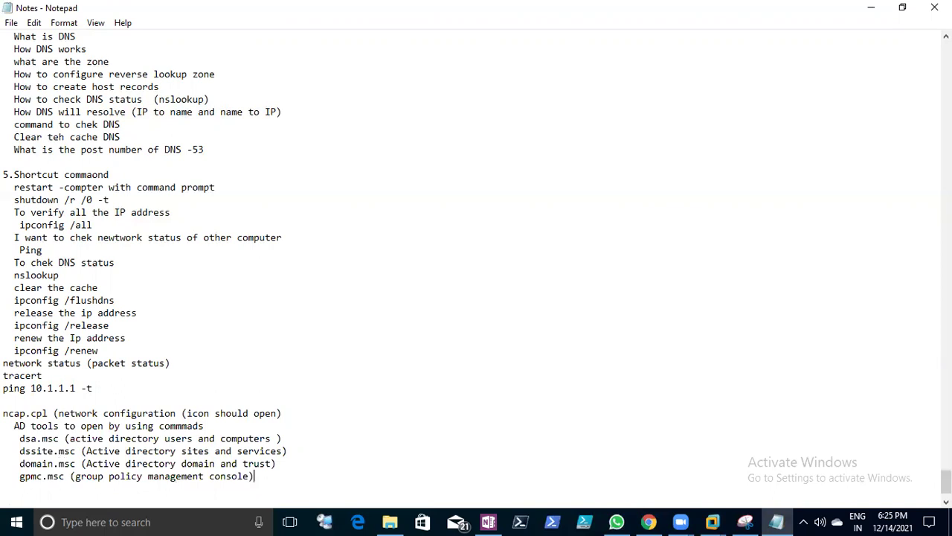
key("Return")
- Add a DNS heading with dnsmgmt.msc and a DHCP heading with Dhcpmgmt.msc
type("DNS")
key("Return")
type("dn")
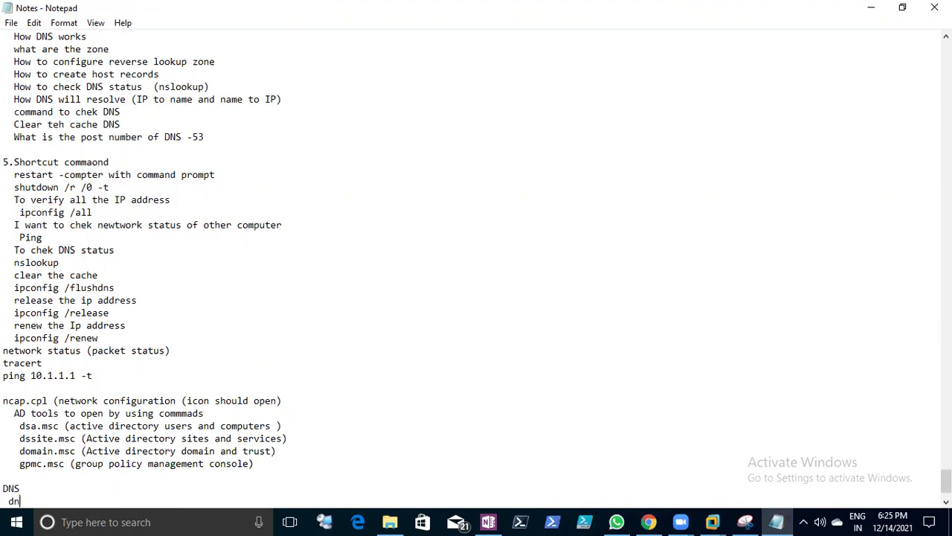
type("smgmt.msc")
key("Return")
type("DHCP")
key("Return")
type("Dhcpmgmt.msc")
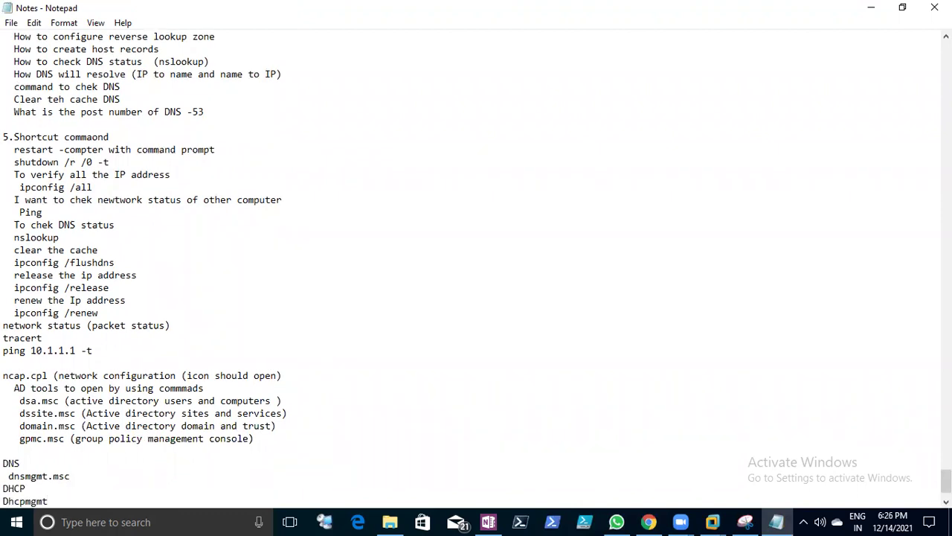
key("Return")
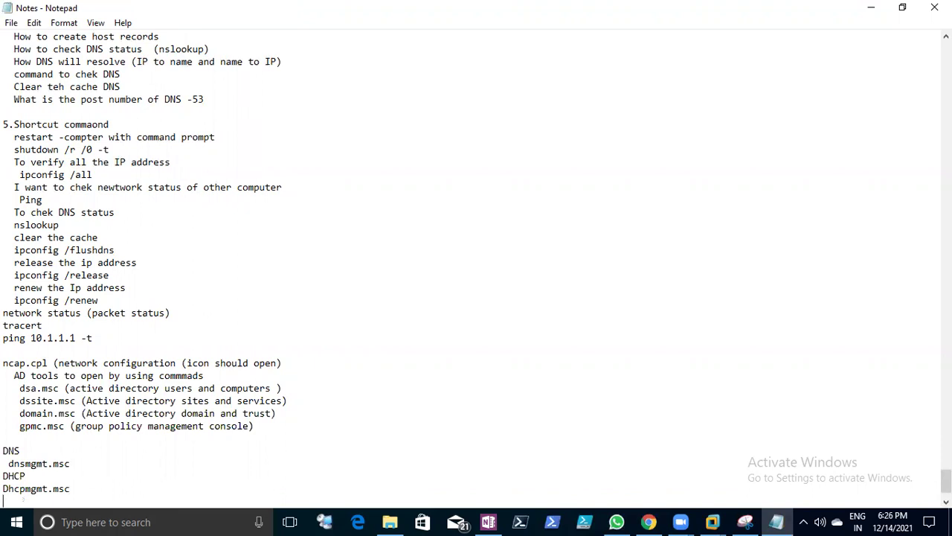
- Add 'compmgmt.msc (locla users and computers)' as the next entry
type("compmgmt")
type(".msc *(1")
type("o")
key("BackSpace")
key("BackSpace")
key("BackSpace")
type("(locla users an")
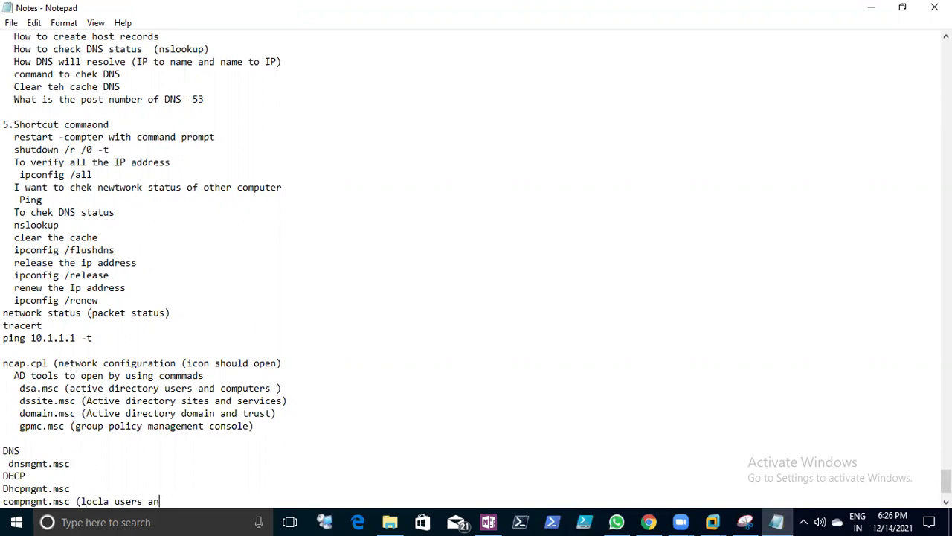
type("d computerS)")
key("BackSpace")
key("BackSpace")
type("s)")
key("Return")
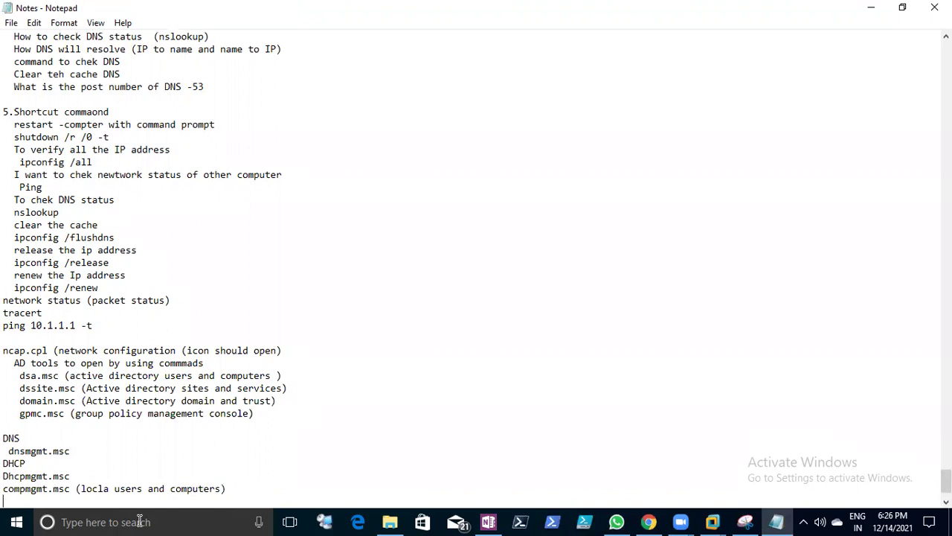
- Correct 'locla' to 'local' in the compmgmt.msc entry and save the notes
left_click(105, 489)
key("BackSpace")
type("a")
key("Right")
key("BackSpace")
type("l")
scroll(471, 287, "up", 4)
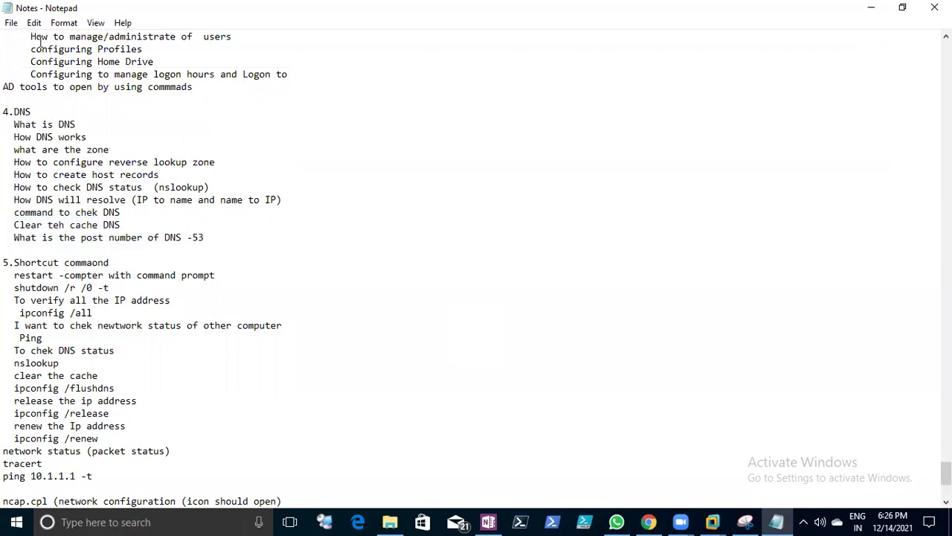
left_click(11, 23)
left_click(22, 67)
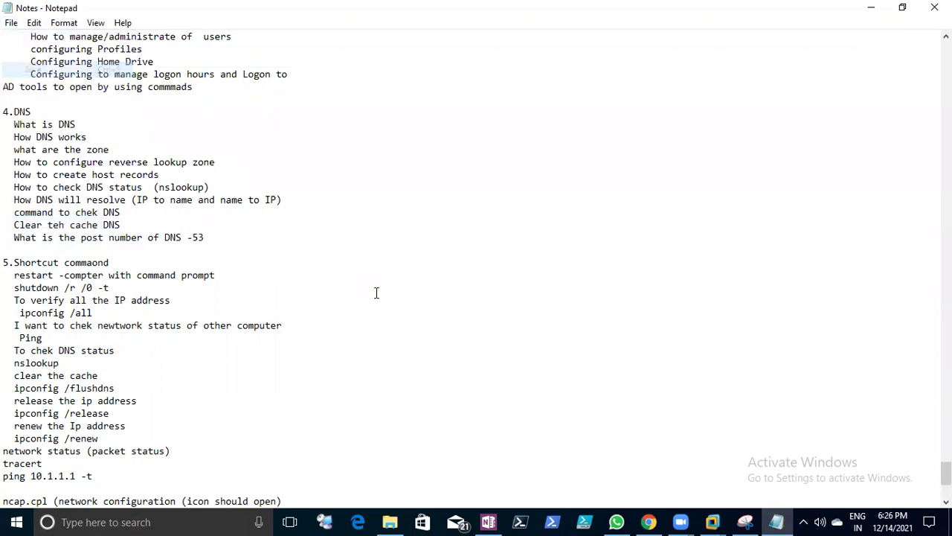
scroll(378, 294, "down", 6)
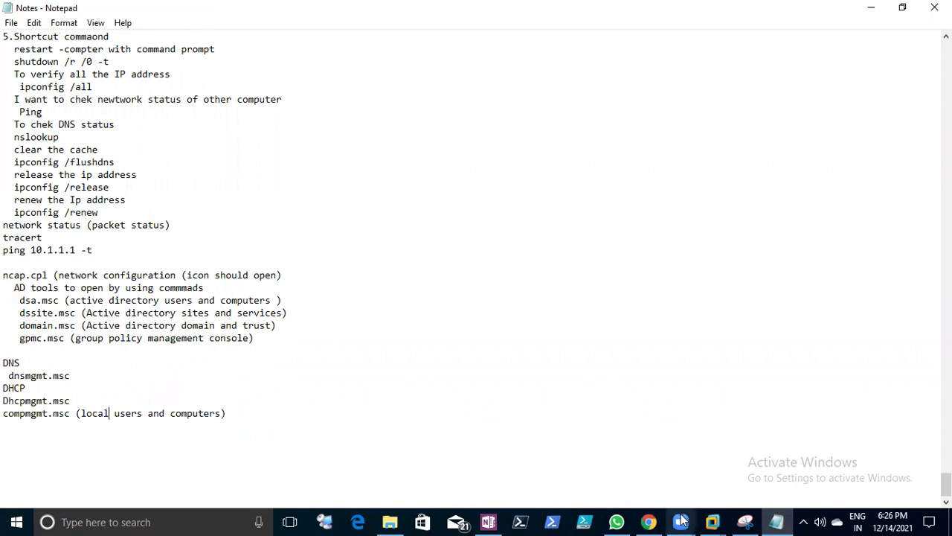
- In the Client1 VM, open a command prompt through Win+X Run
mouse_move(712, 521)
left_click(521, 455)
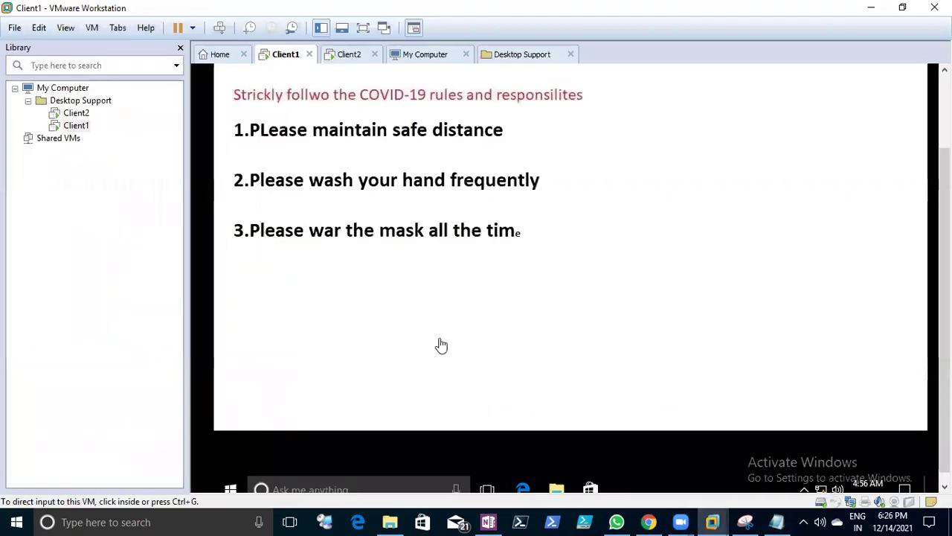
left_click(230, 489)
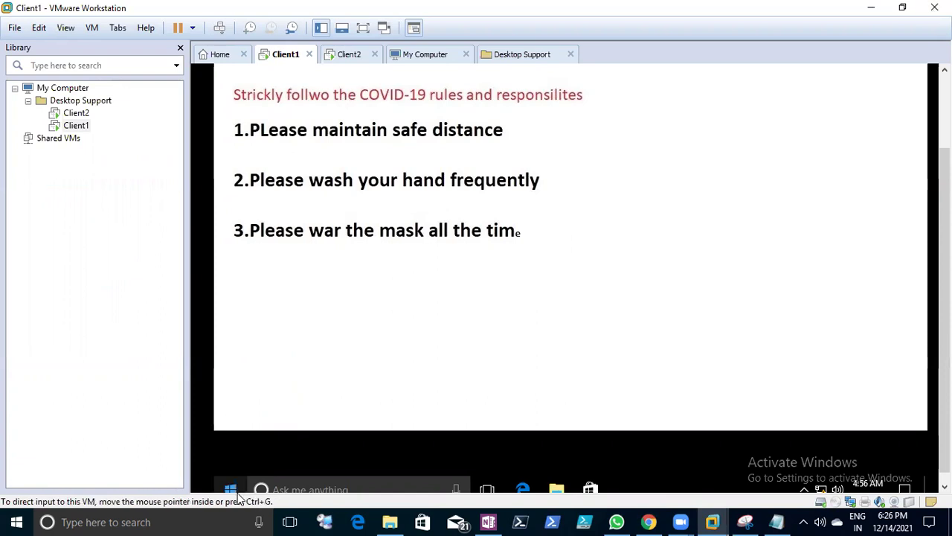
right_click(234, 491)
left_click(257, 423)
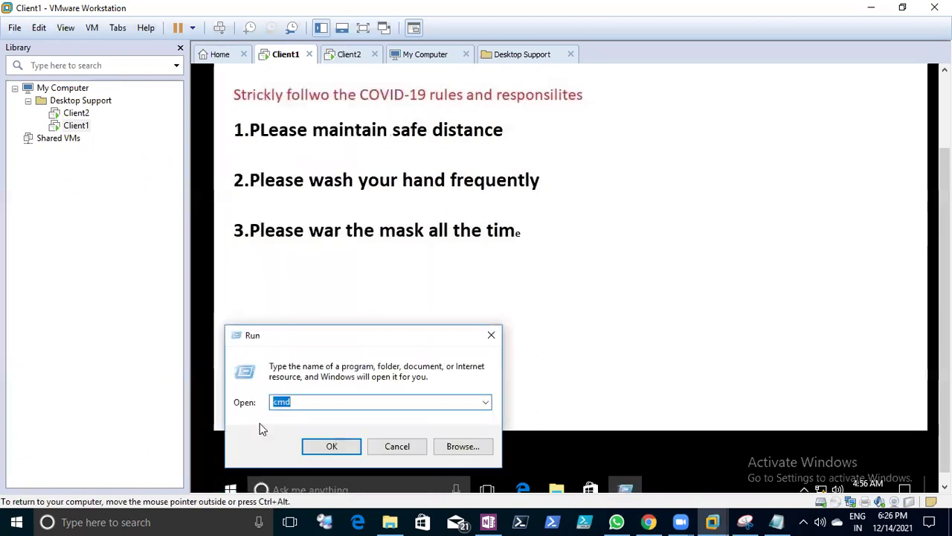
key("Return")
- Run 'ping 20.1.1.1 -t' until Destination host unreachable, stop it, then run ncpa.cpl
left_click(669, 184)
type("ping 20.1.1.1")
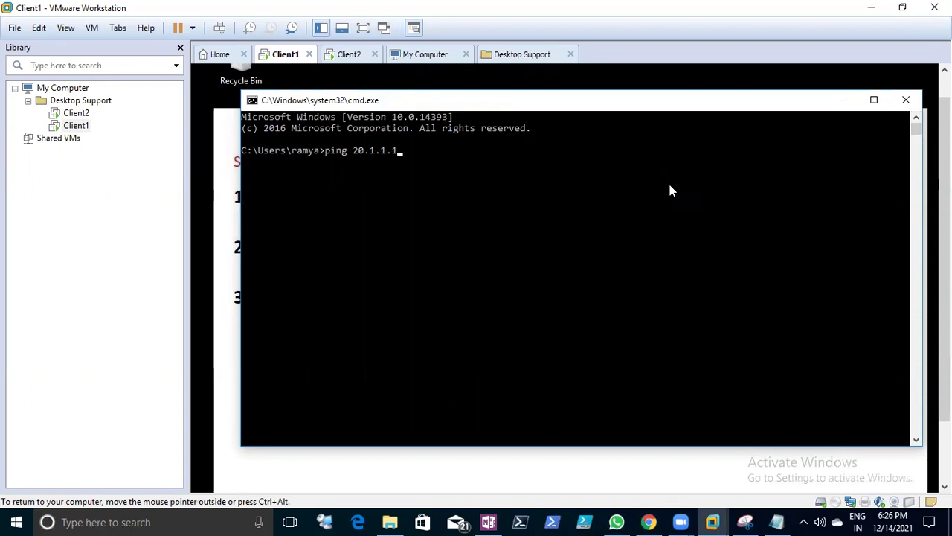
type(" -t")
key("Return")
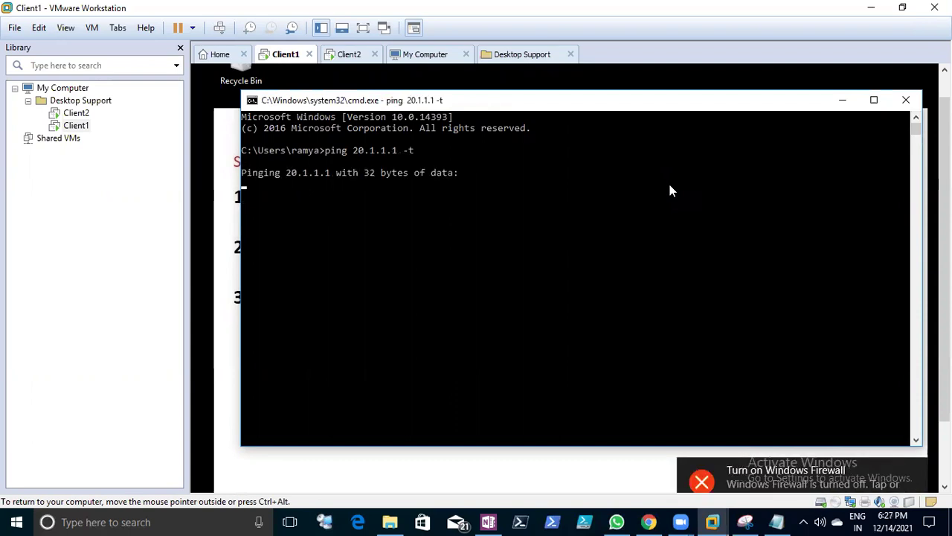
left_click(916, 471)
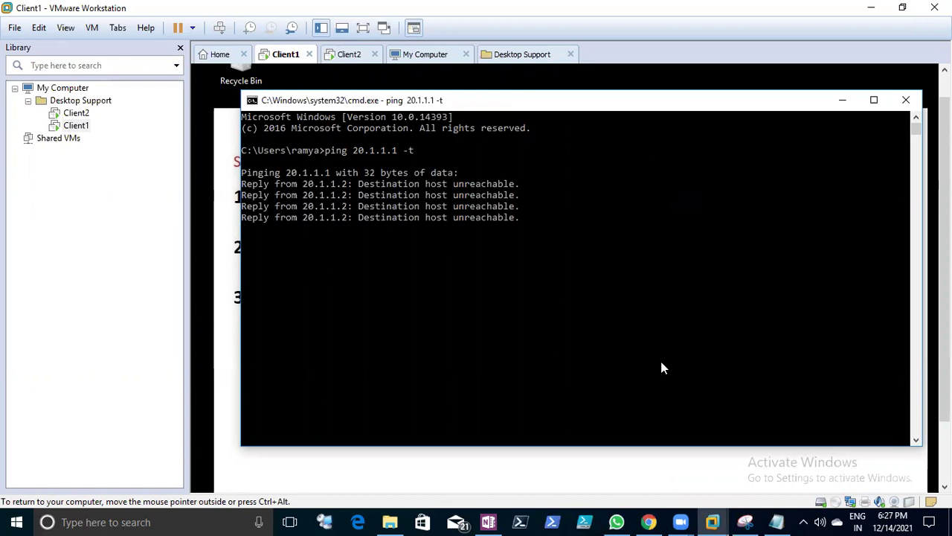
left_click(408, 156)
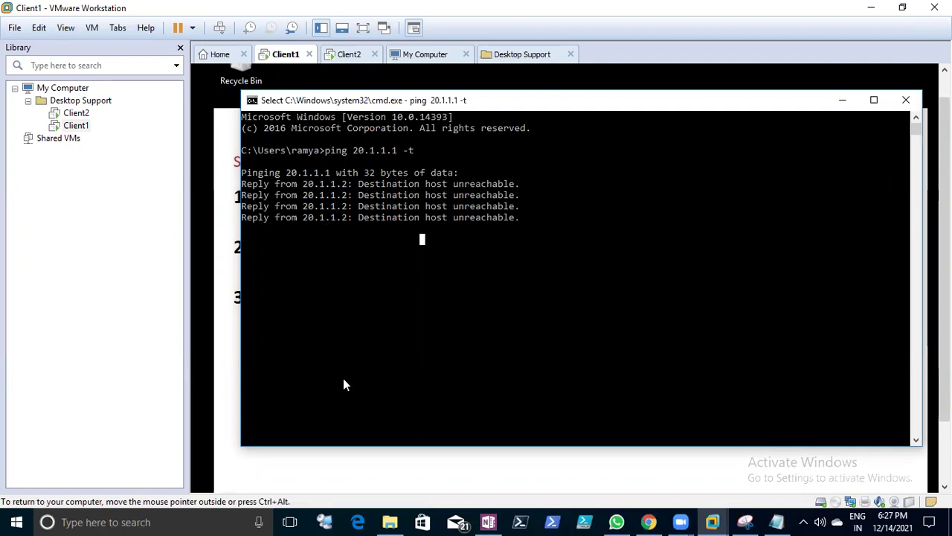
key("ctrl+c")
key("Return")
type("ncpa.cpl")
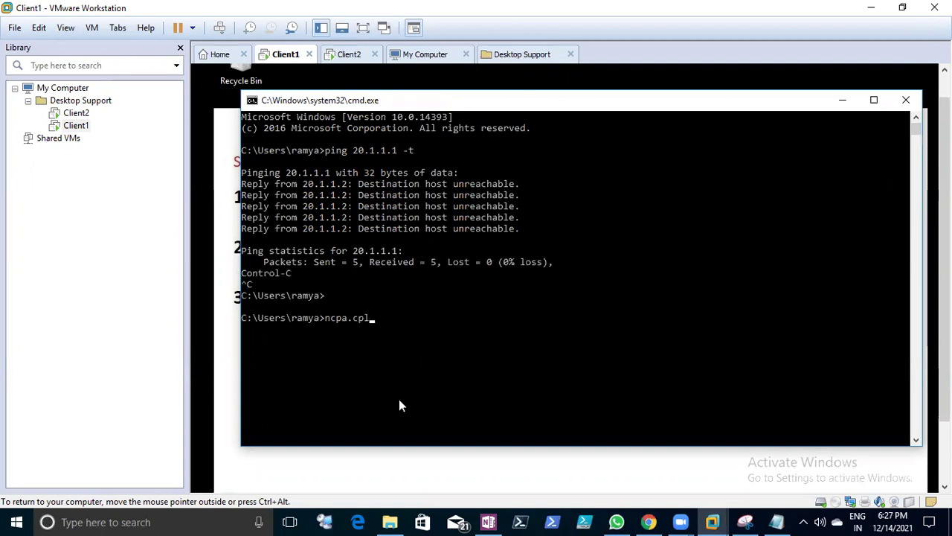
key("Return")
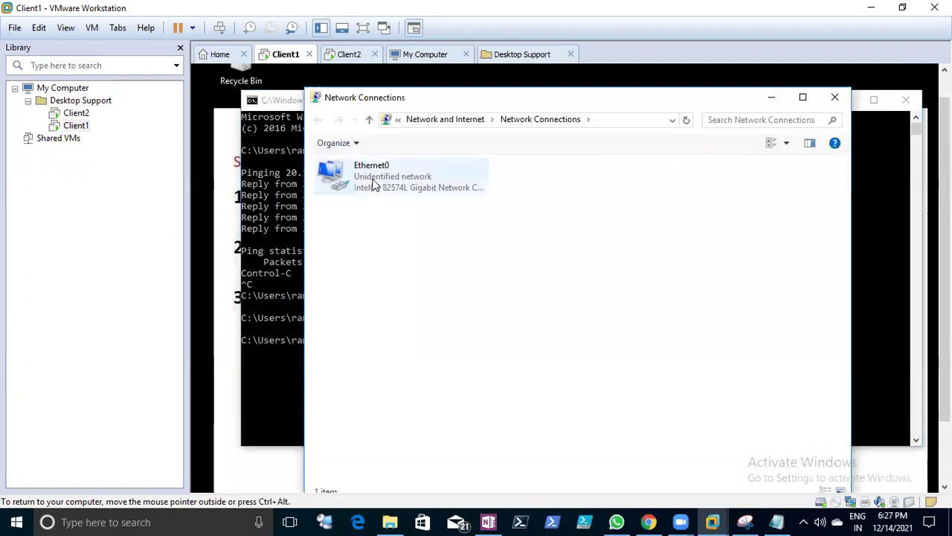
- Open Ethernet0 properties as administrator and view its IPv4 settings (20.1.1.2, DNS 20.1.1.1) without changes
right_click(374, 185)
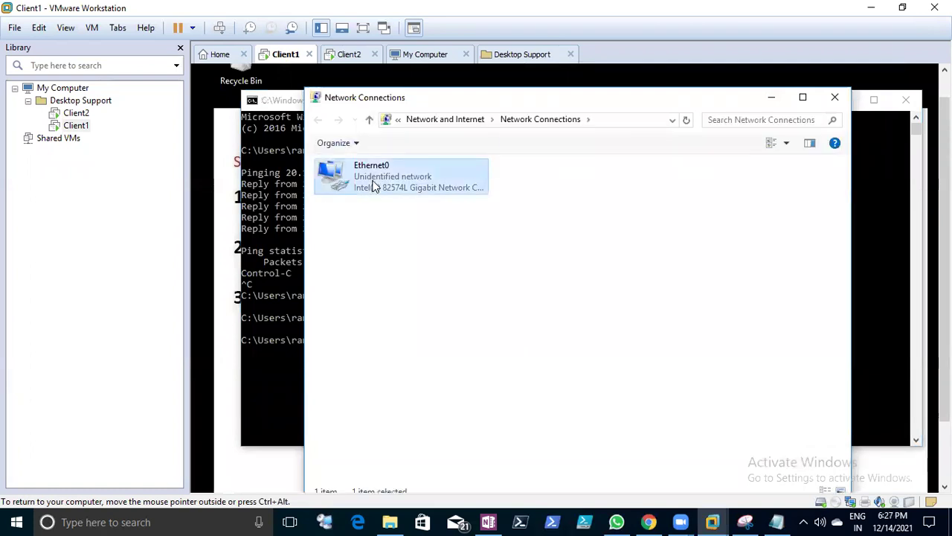
left_click(428, 320)
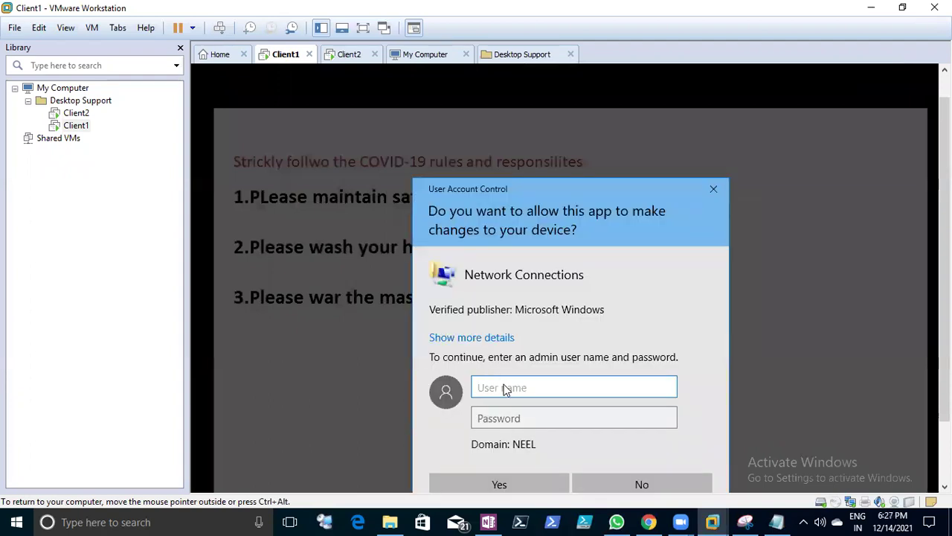
type("administrator")
key("Tab")
type("•••••••••••")
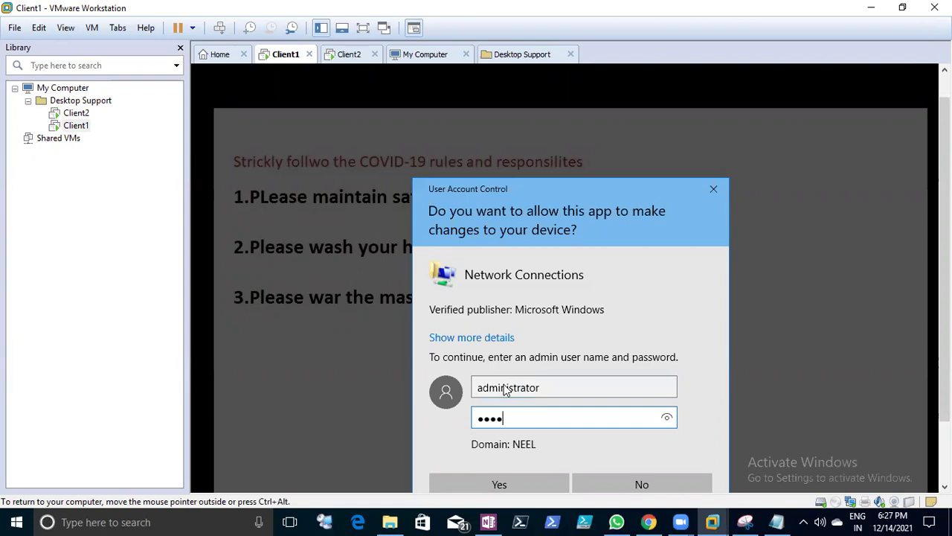
key("Return")
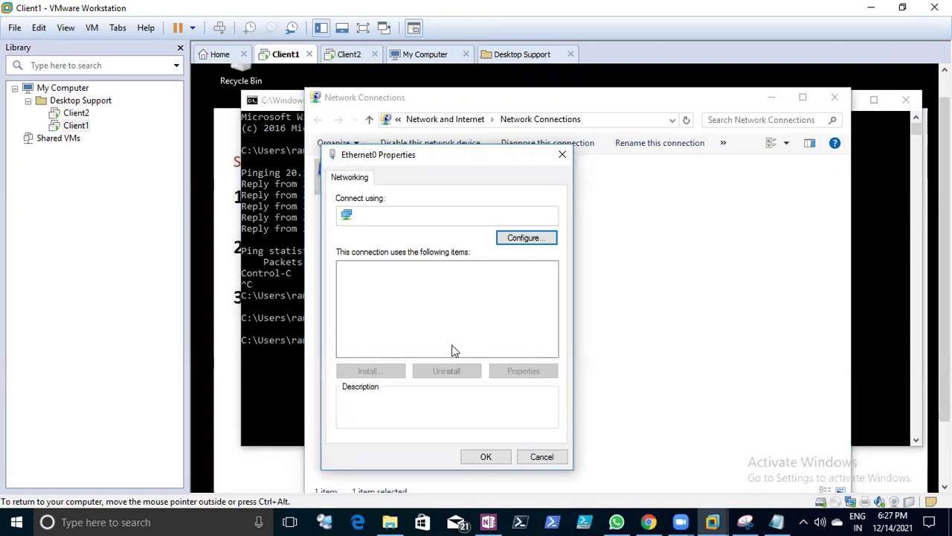
left_click(460, 305)
left_click(514, 371)
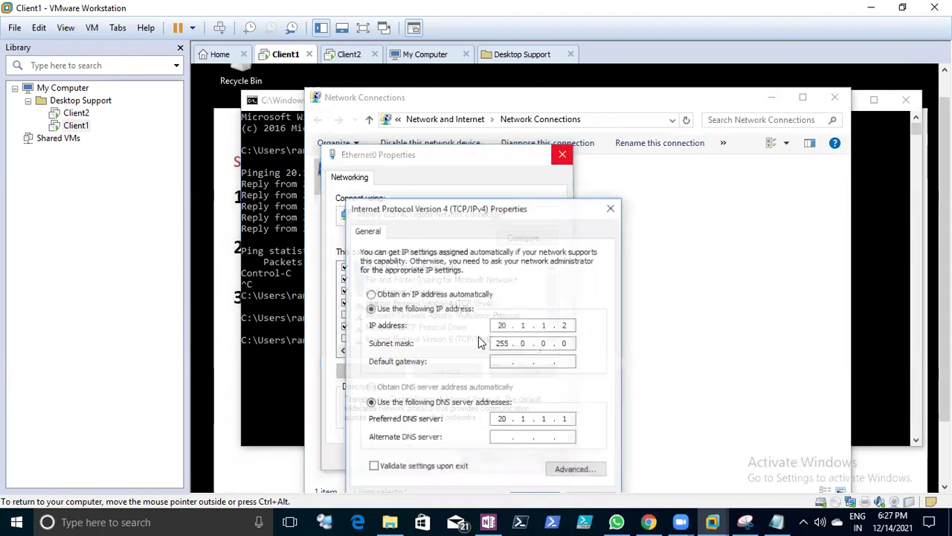
left_click(611, 208)
- Type ping 20.1.1.2 at Client1's command prompt
left_click(285, 276)
left_click(369, 360)
type("p")
key("BackSpace")
type("ping 20")
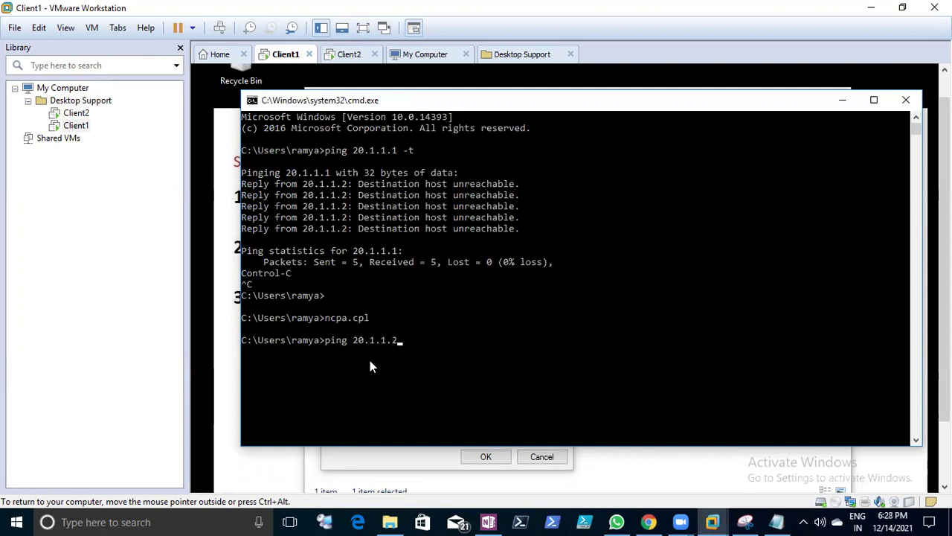
type(".1.1.2")
- Run the ping to 20.1.1.2 and mark a reply line in its output
key("Return")
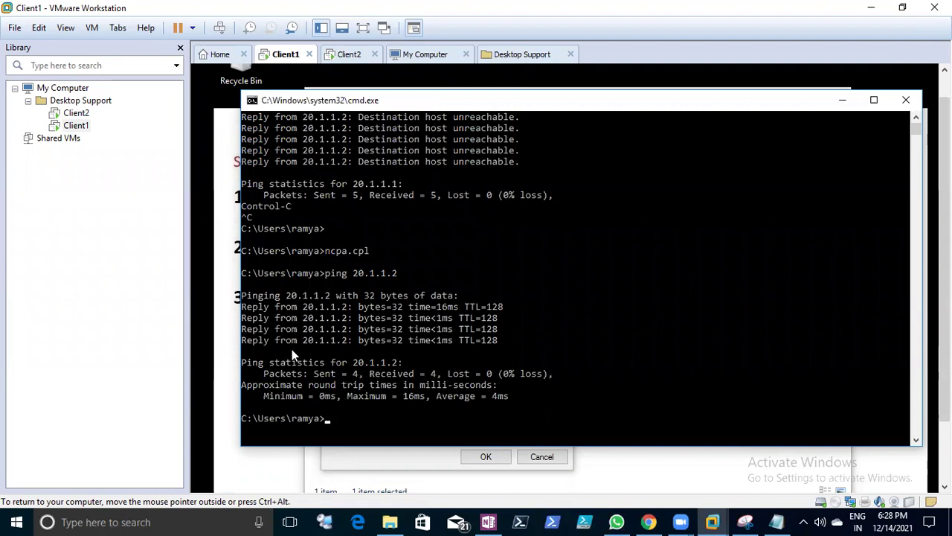
left_click_drag(243, 340, 489, 340)
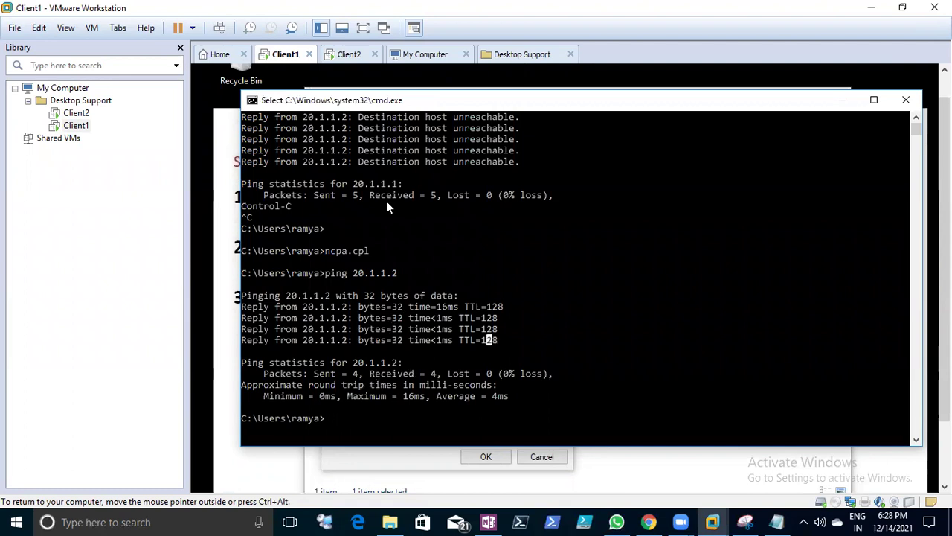
left_click(337, 420)
- Start a continuous ping 20.1.1.2 -t, then switch to the Client2 VM
type("ping")
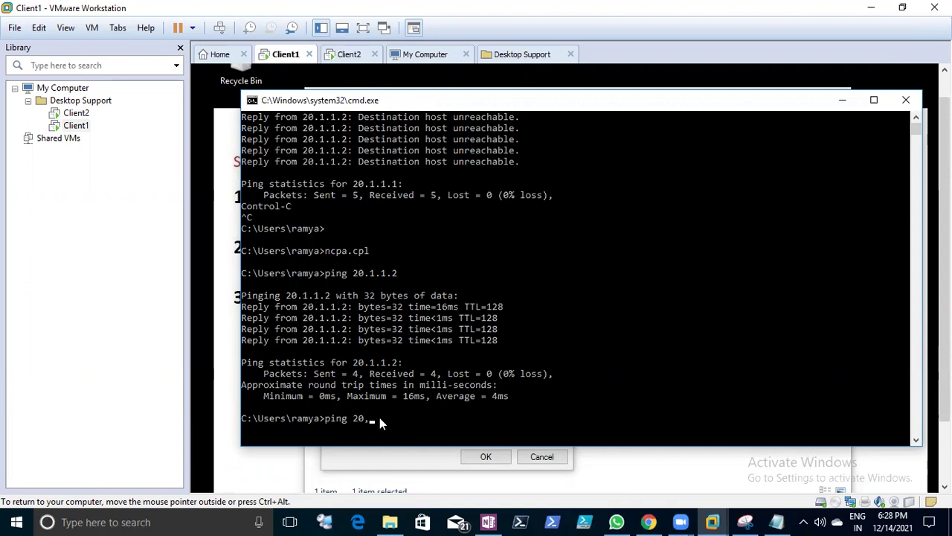
type("20.1.1.2 -t")
key("Return")
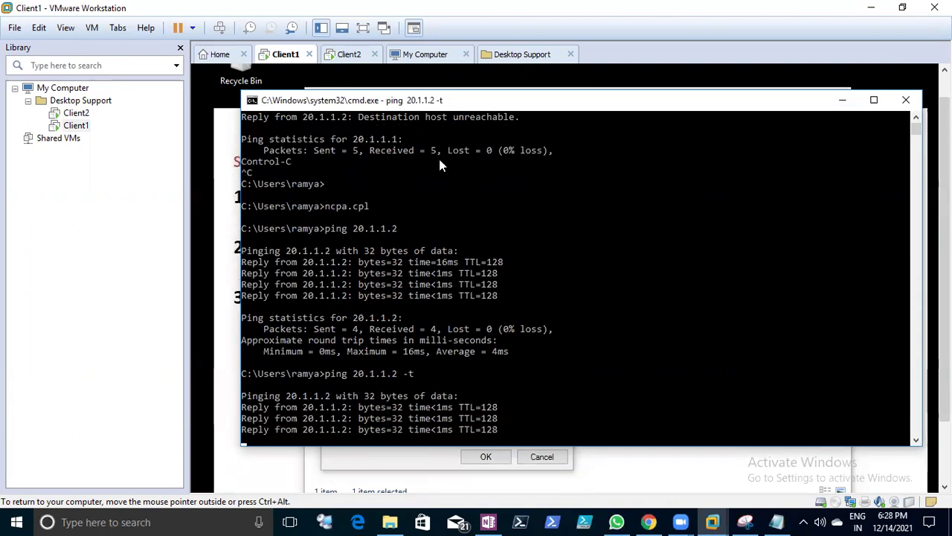
left_click(349, 54)
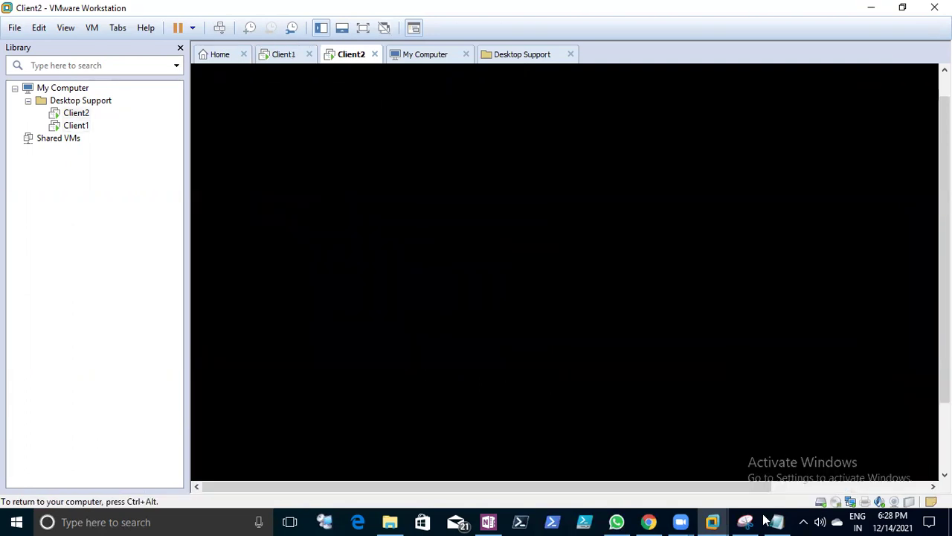
- Enter the password on Client2's sign-in screen to sign in
left_click(616, 427)
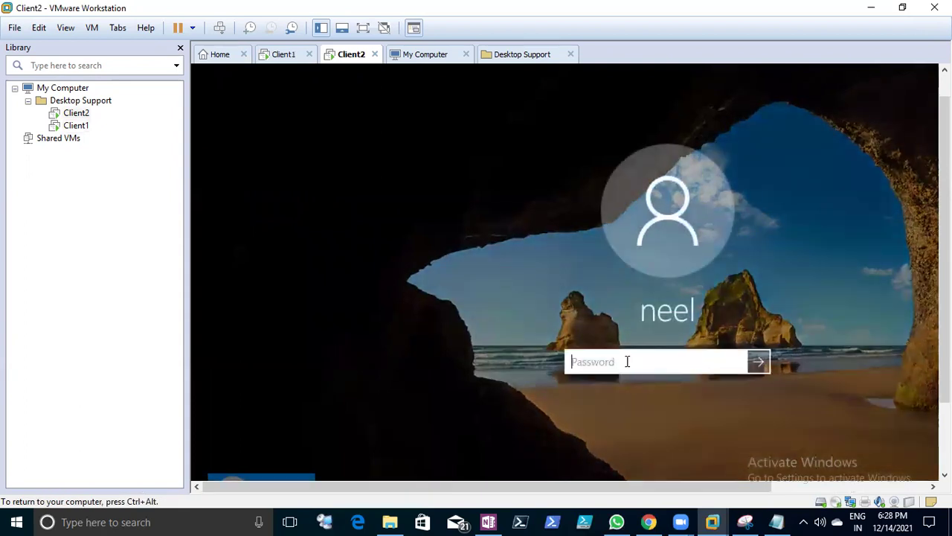
type("p")
key("Return")
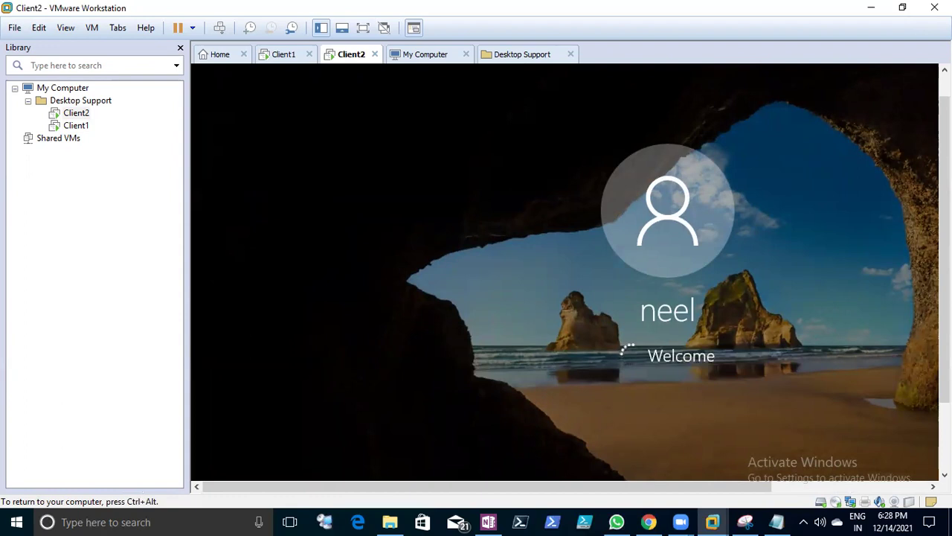
- Alternate between Client1's running ping and Client2 until Client2's desktop loads
left_click(283, 55)
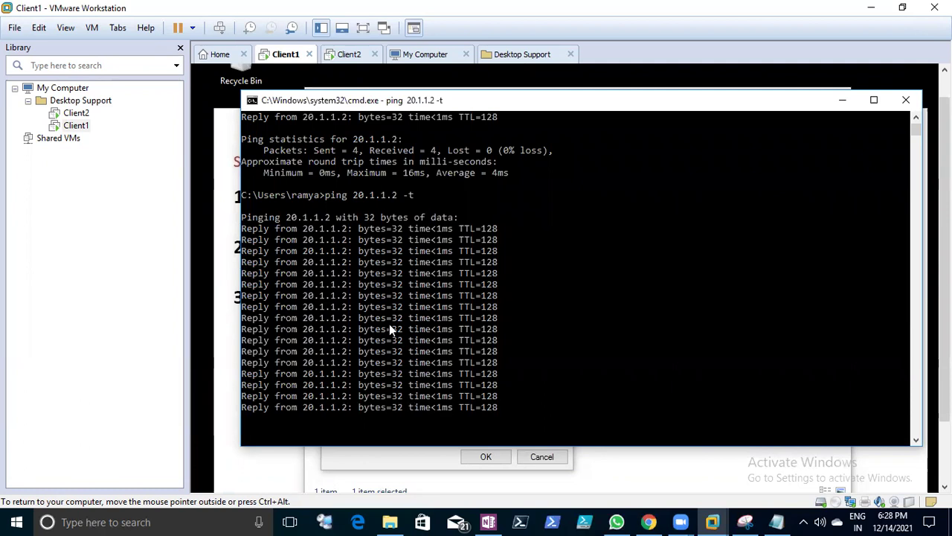
left_click(351, 57)
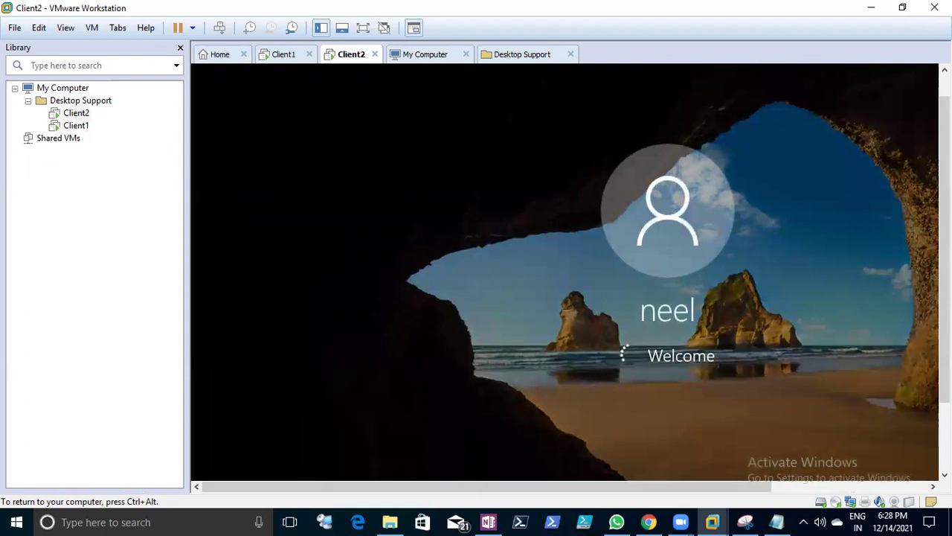
left_click(289, 56)
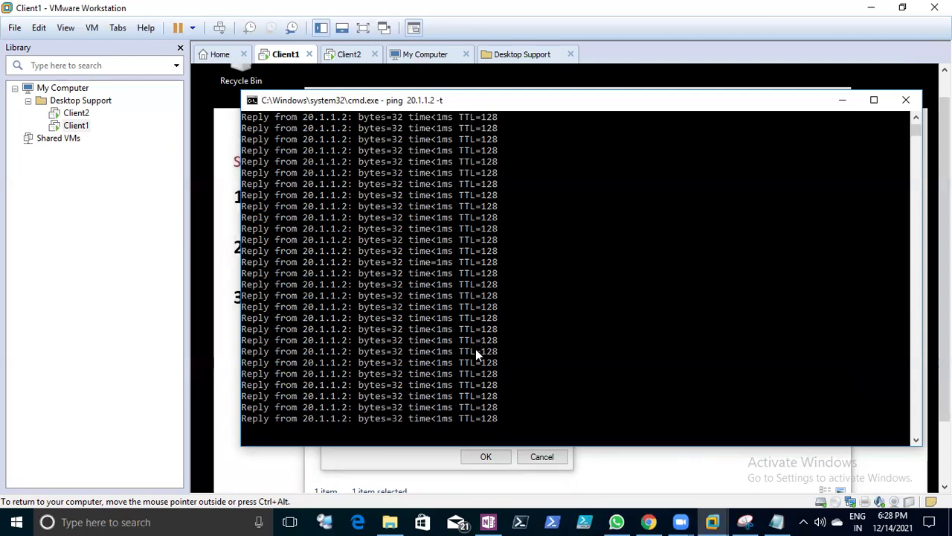
left_click(349, 54)
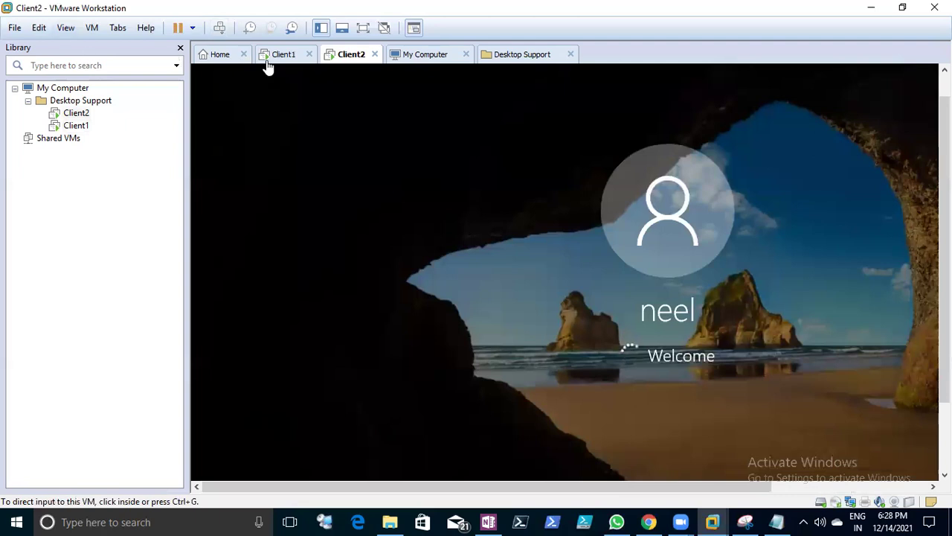
left_click(279, 57)
left_click(363, 58)
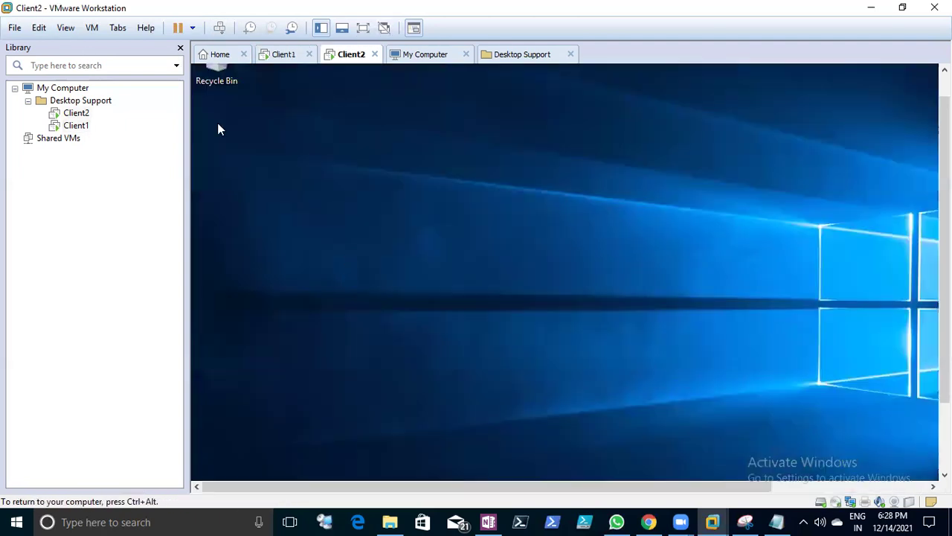
left_click(283, 57)
- Open a command prompt in Client2 through the Start menu's Run prompt
left_click(347, 56)
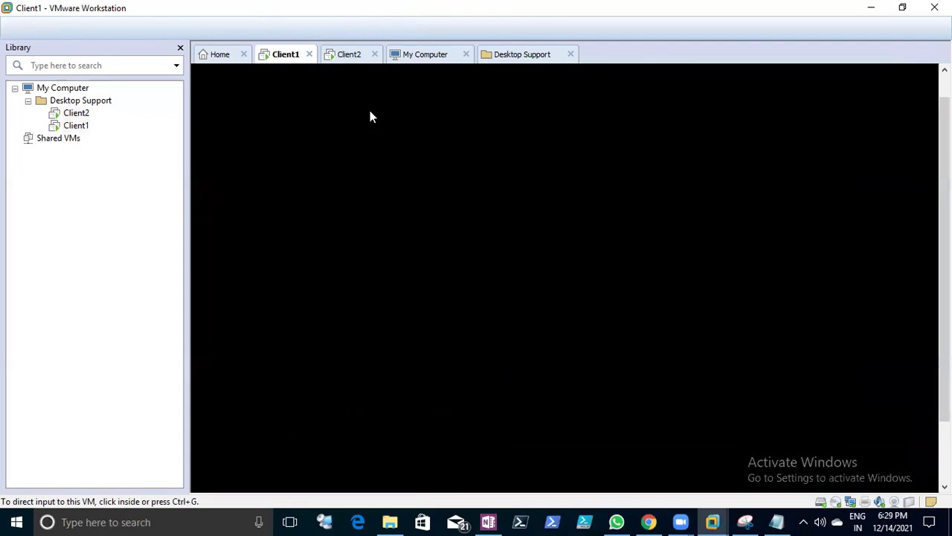
left_click_drag(945, 301, 945, 375)
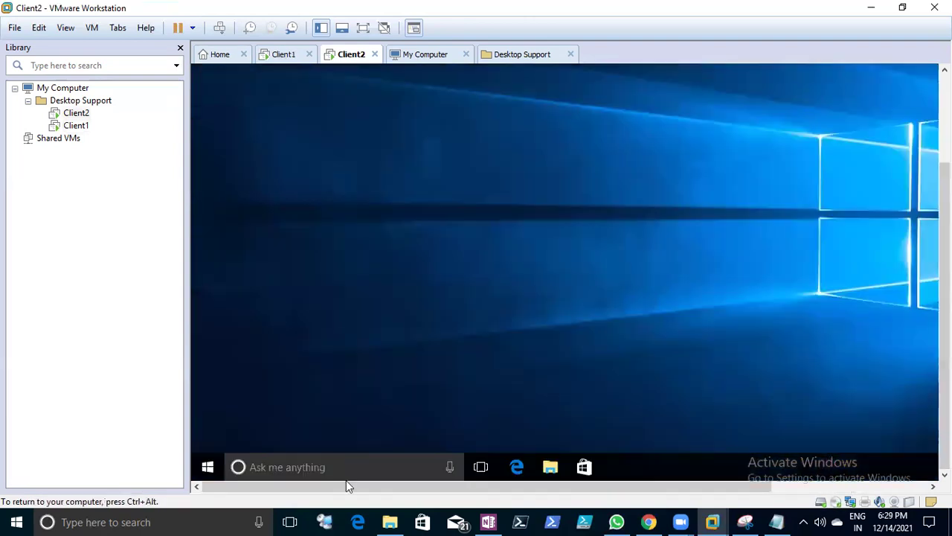
right_click(208, 466)
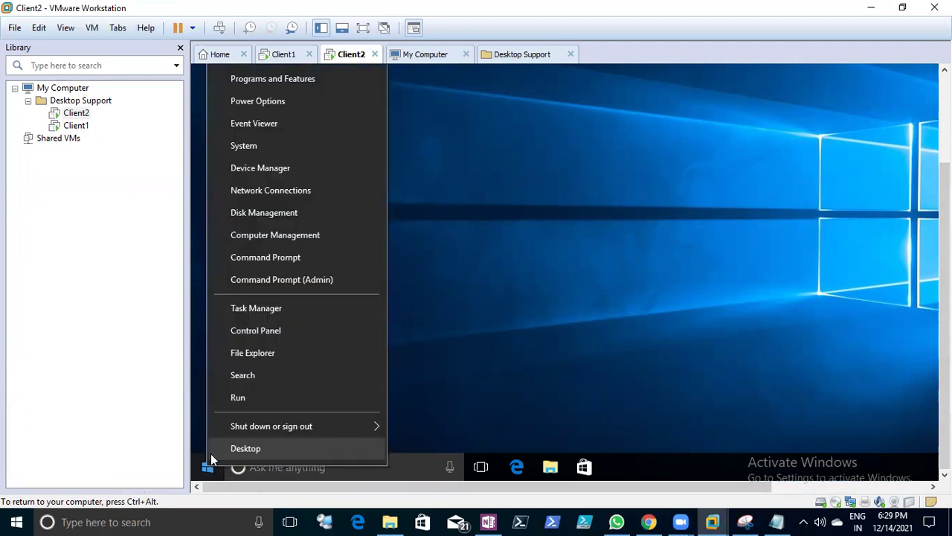
left_click(237, 397)
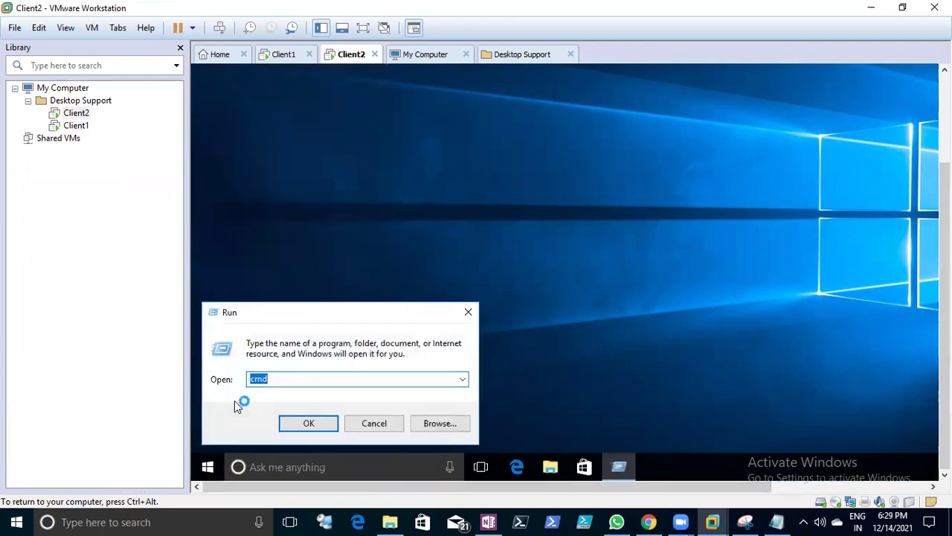
type("cmd")
key("Return")
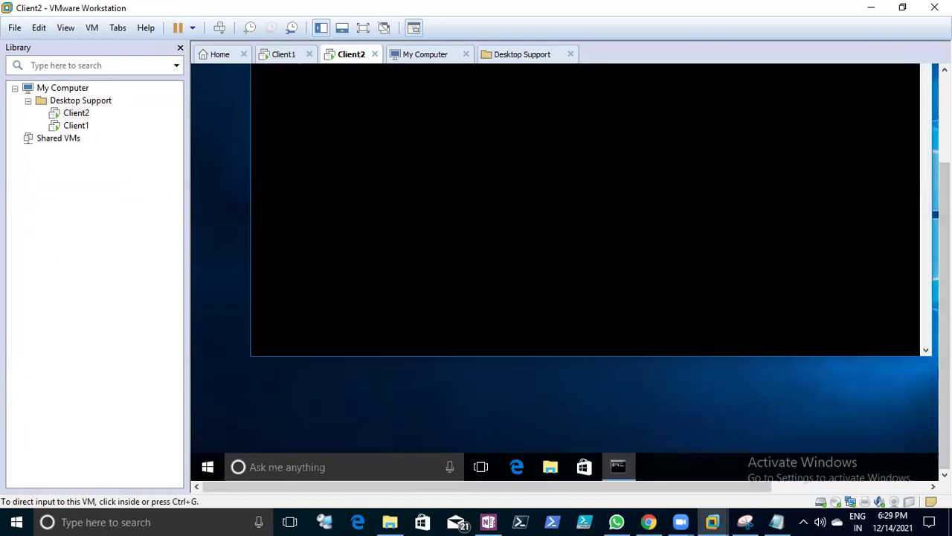
- Run shutdown /r /t -0, edit the command and rerun it, getting only the usage help
left_click(925, 394)
left_click(628, 208)
type("shu")
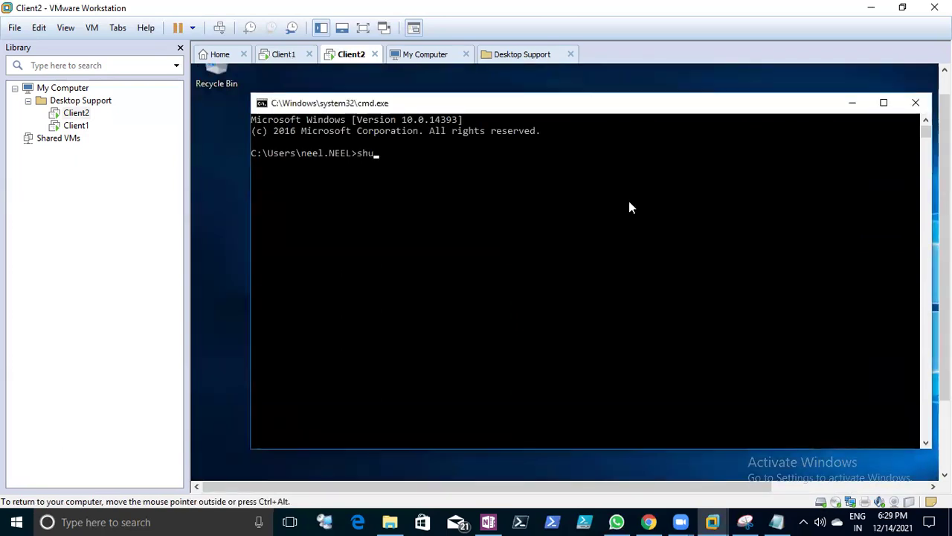
type("tdown /r /t -0")
key("Return")
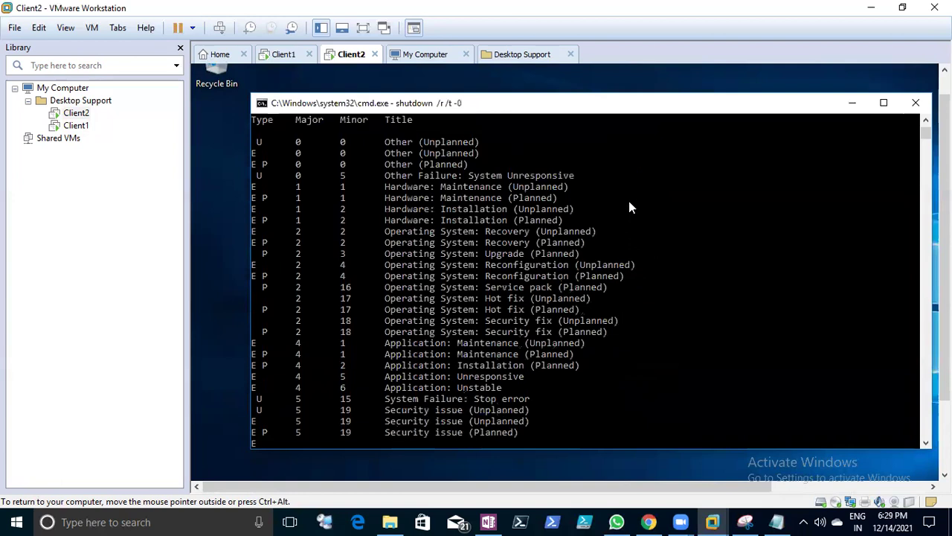
key("Left")
key("Left")
key("Left")
key("Left")
key("Left")
key("Left")
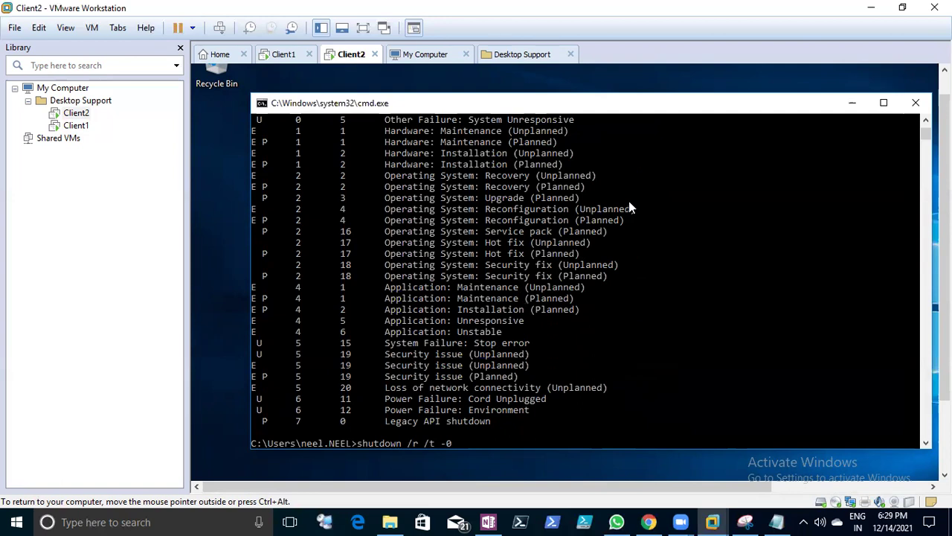
key("Right")
key("Right")
key("Right")
key("Right")
key("Right")
key("BackSpace")
key("BackSpace")
key("BackSpace")
key("BackSpace")
type("/t")
key("Return")
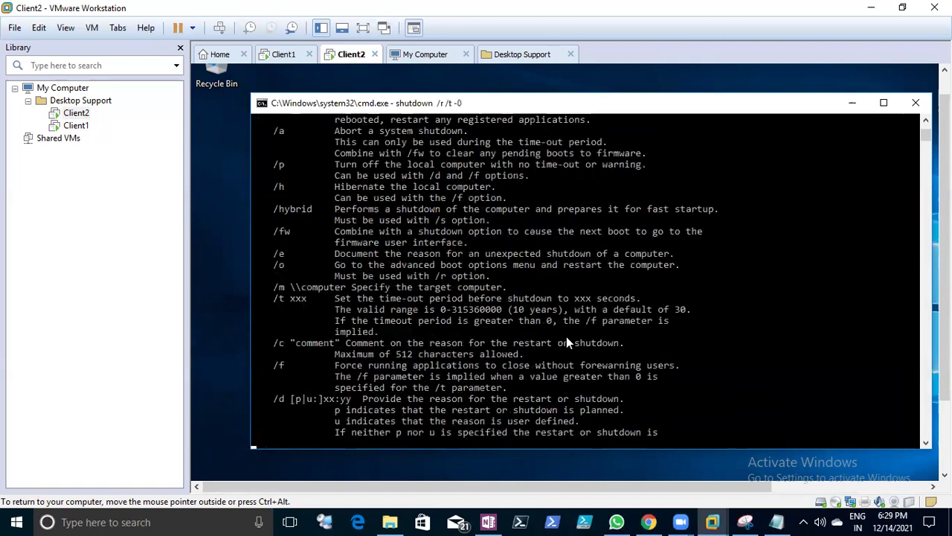
left_click(776, 521)
scroll(206, 330, "up", 6)
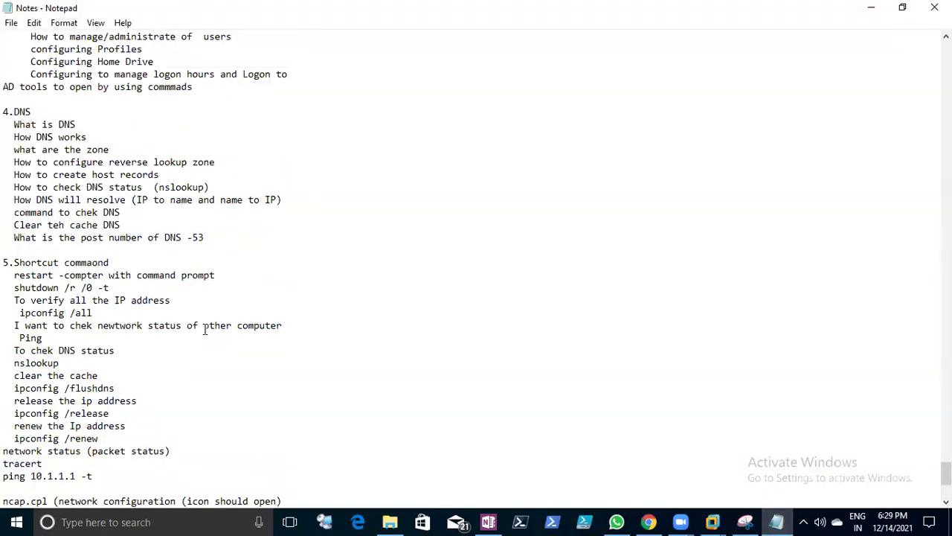
left_click_drag(14, 288, 111, 289)
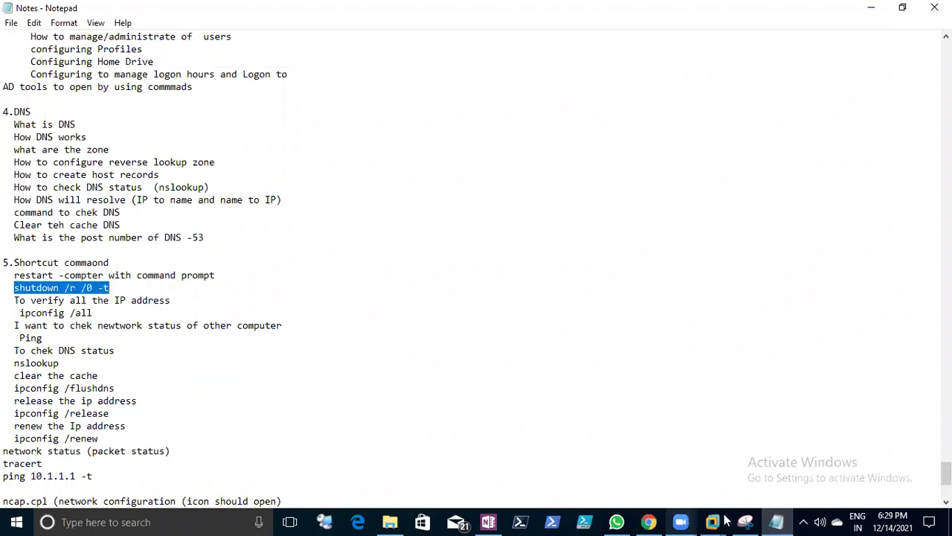
mouse_move(713, 521)
left_click(640, 455)
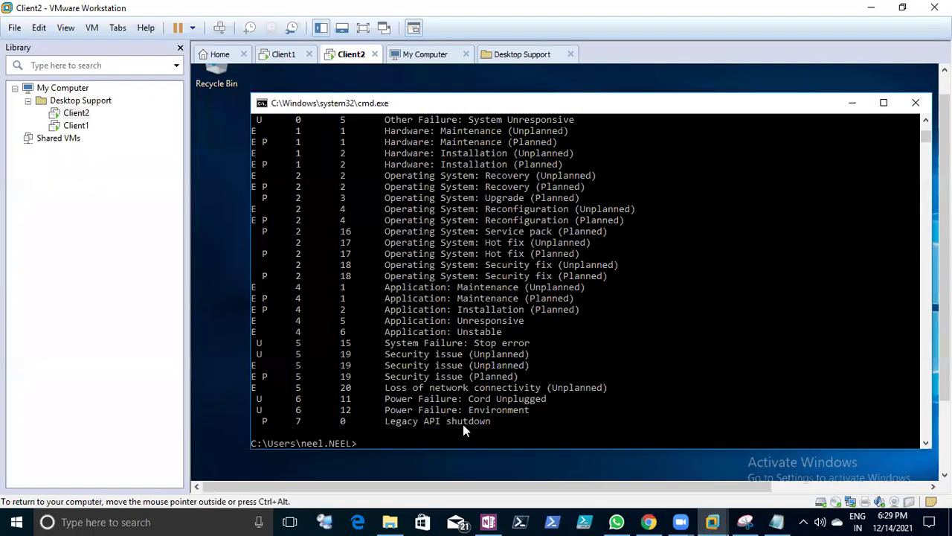
right_click(395, 410)
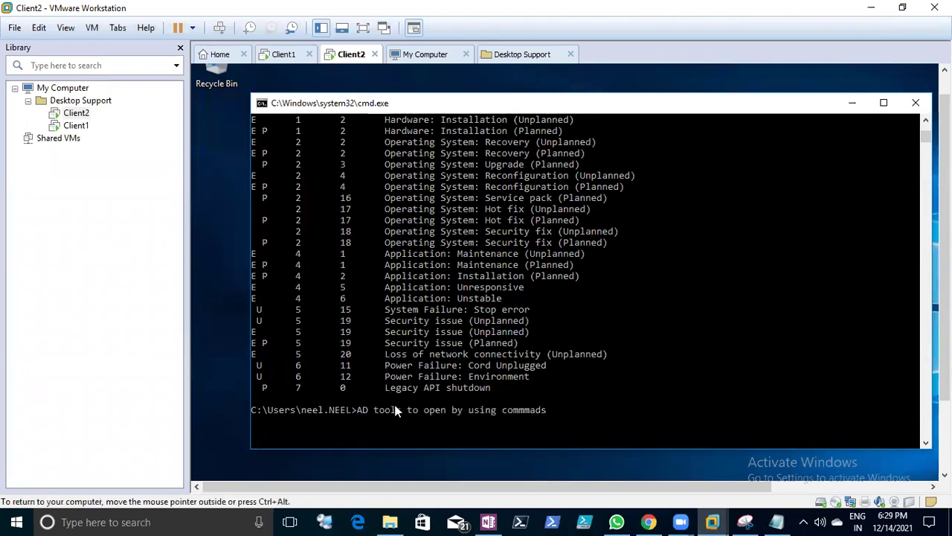
- Remove the stray text and run shutdown /r /0 -t, then an edited -0 variant
key("BackSpace")
key("BackSpace")
key("BackSpace")
key("BackSpace")
key("BackSpace")
key("BackSpace")
key("BackSpace")
key("BackSpace")
key("BackSpace")
key("BackSpace")
key("BackSpace")
key("BackSpace")
key("BackSpace")
key("BackSpace")
key("BackSpace")
key("BackSpace")
key("BackSpace")
key("BackSpace")
key("BackSpace")
key("BackSpace")
key("BackSpace")
key("BackSpace")
key("BackSpace")
key("BackSpace")
key("BackSpace")
key("BackSpace")
key("BackSpace")
key("BackSpace")
key("BackSpace")
key("BackSpace")
key("BackSpace")
key("BackSpace")
key("BackSpace")
key("BackSpace")
key("BackSpace")
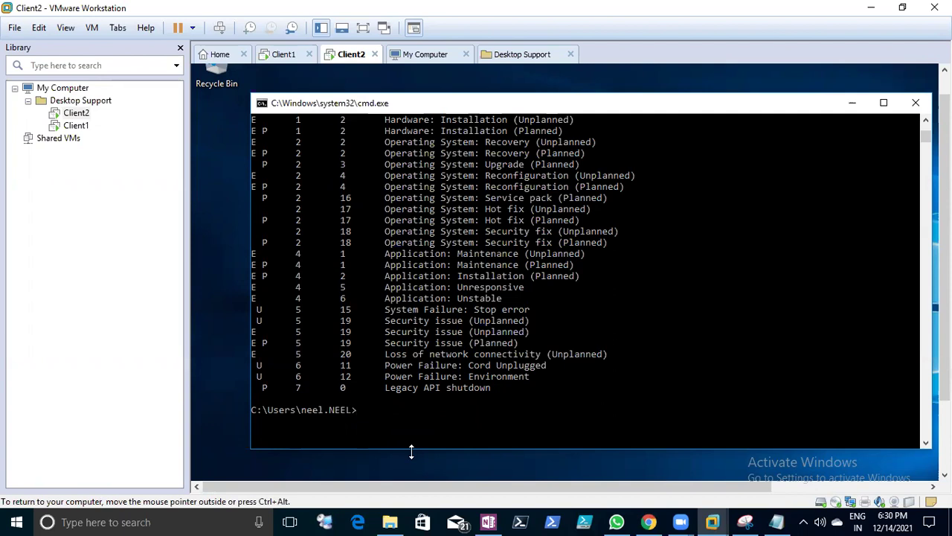
type("shutdown /r /0 -t")
key("Return")
key("Up")
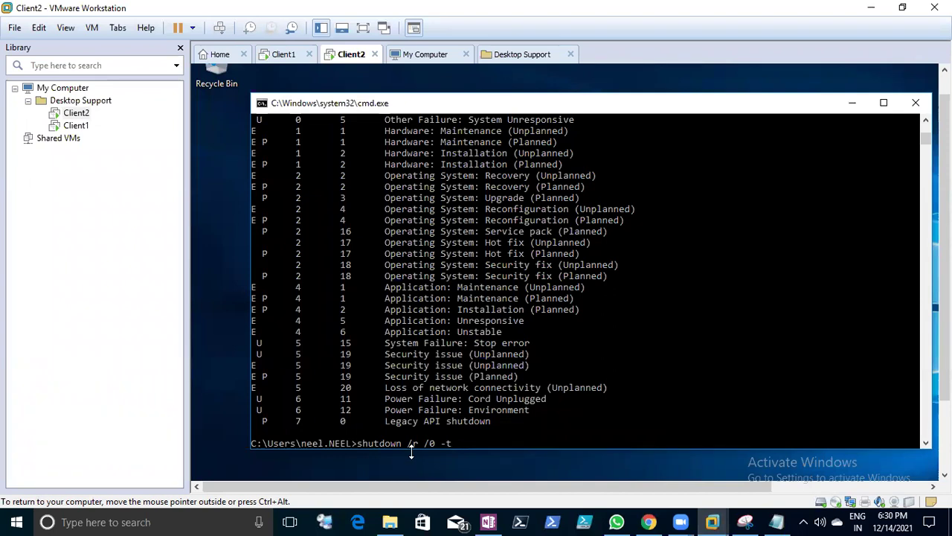
key("BackSpace")
key("BackSpace")
key("BackSpace")
key("BackSpace")
key("BackSpace")
key("BackSpace")
type("-0")
key("Return")
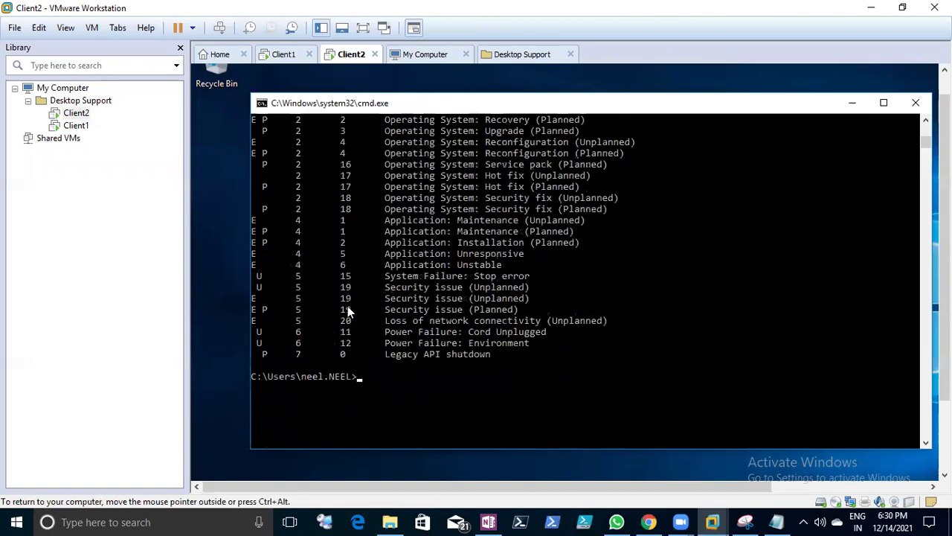
- Scroll through shutdown's help and mark the /r and /t xxx option lines
scroll(347, 307, "up", 15)
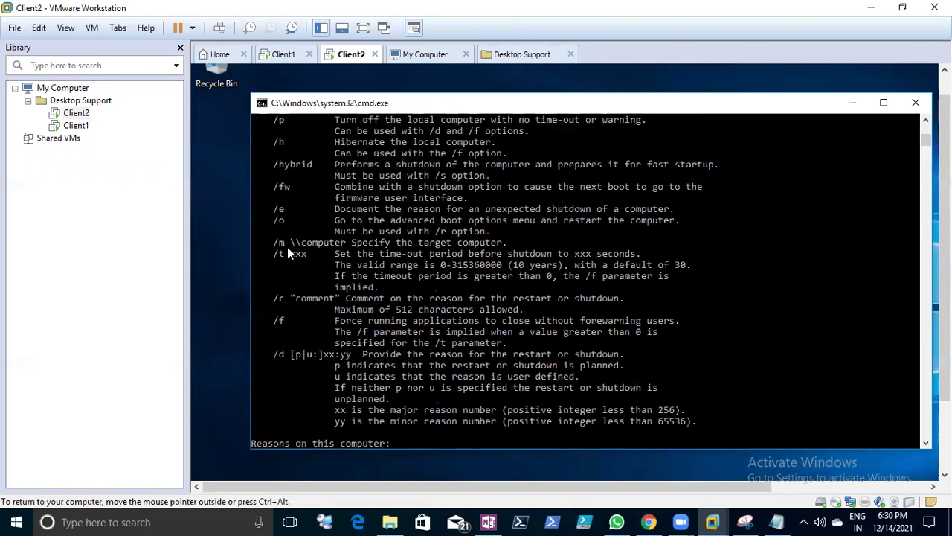
scroll(288, 253, "up", 5)
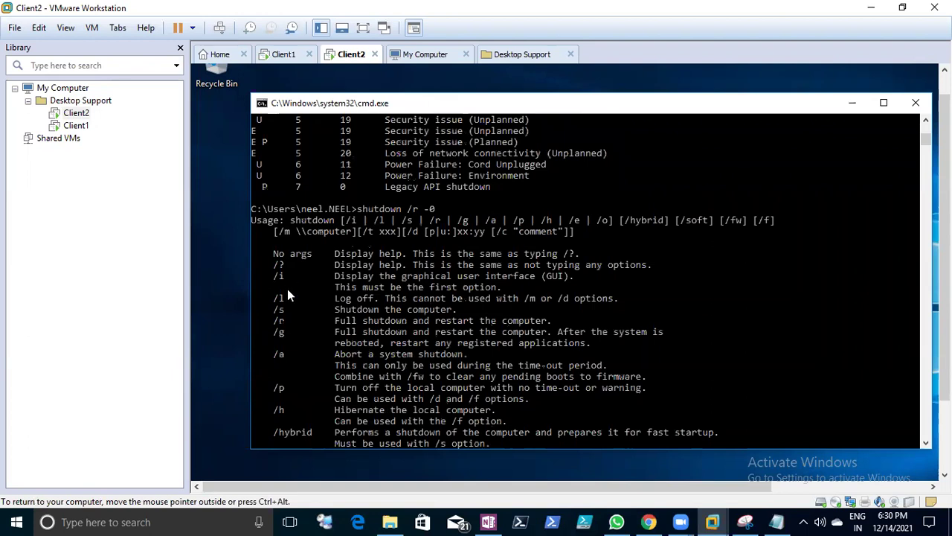
left_click_drag(275, 318, 295, 325)
left_click(363, 209)
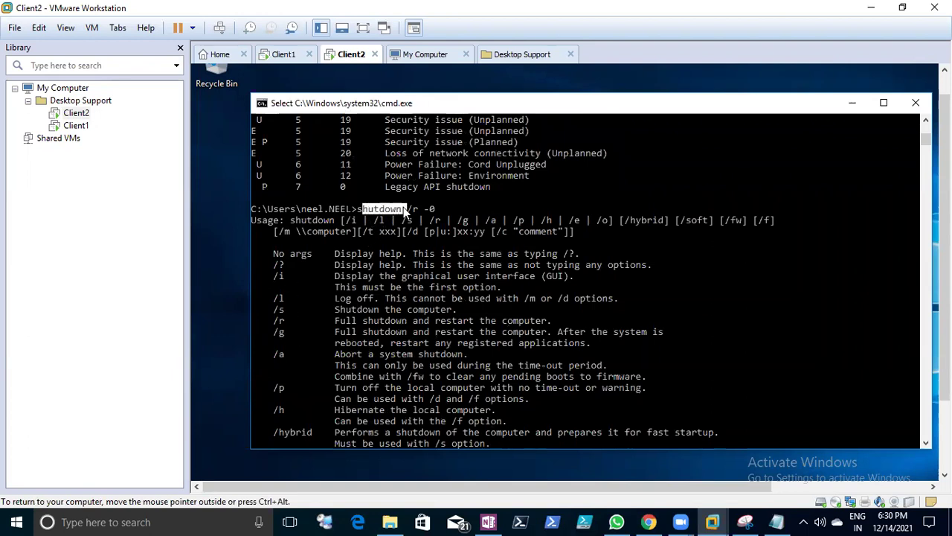
left_click(399, 276)
left_click_drag(267, 323, 511, 327)
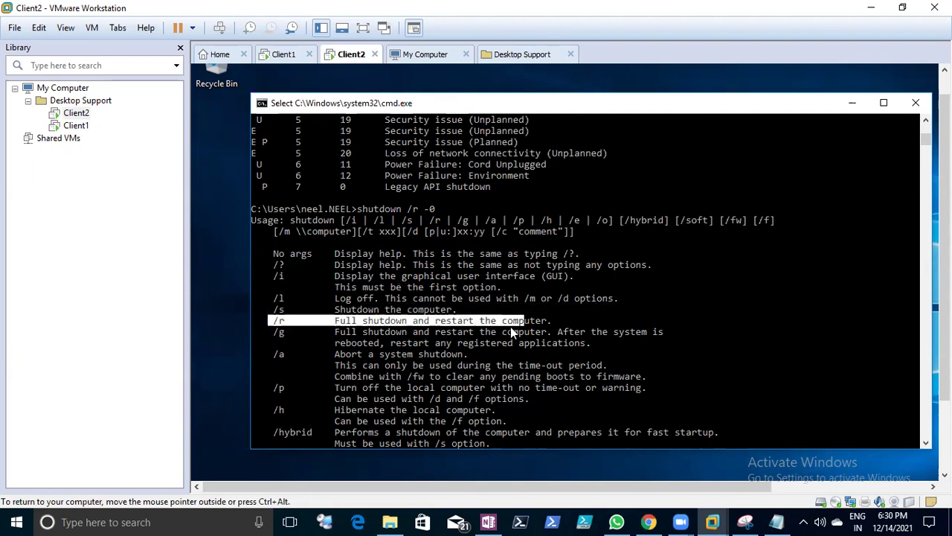
scroll(510, 327, "down", 1)
scroll(510, 333, "down", 3)
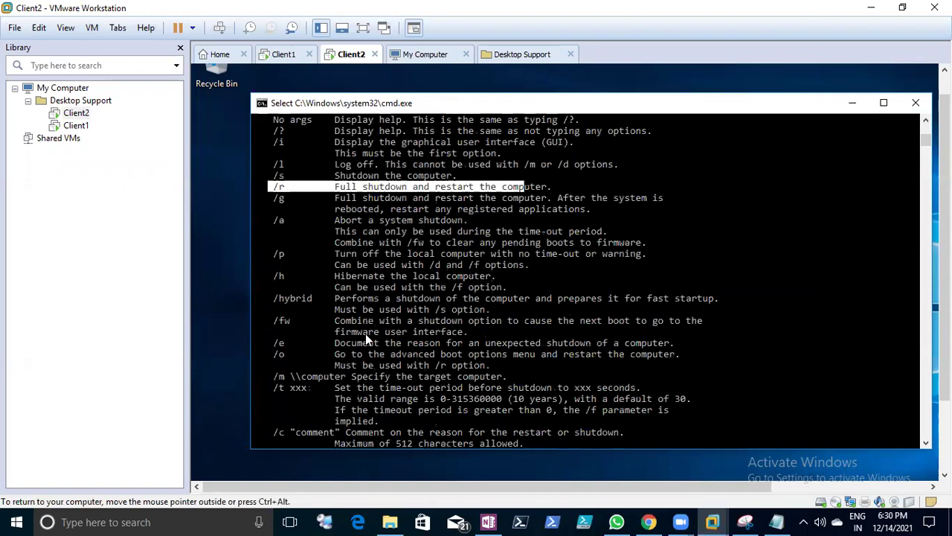
scroll(269, 342, "down", 1)
left_click(276, 354)
left_click(375, 354)
left_click_drag(528, 358, 529, 360)
scroll(524, 365, "down", 15)
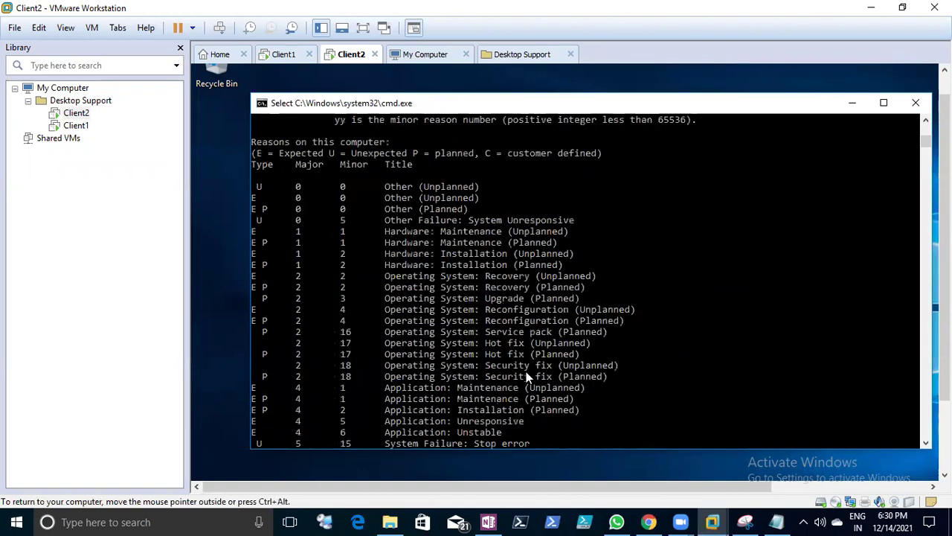
scroll(523, 384, "down", 3)
- Run shutdown /r /t -0 after correcting shutdown /r -0
type("shutdown /r -0")
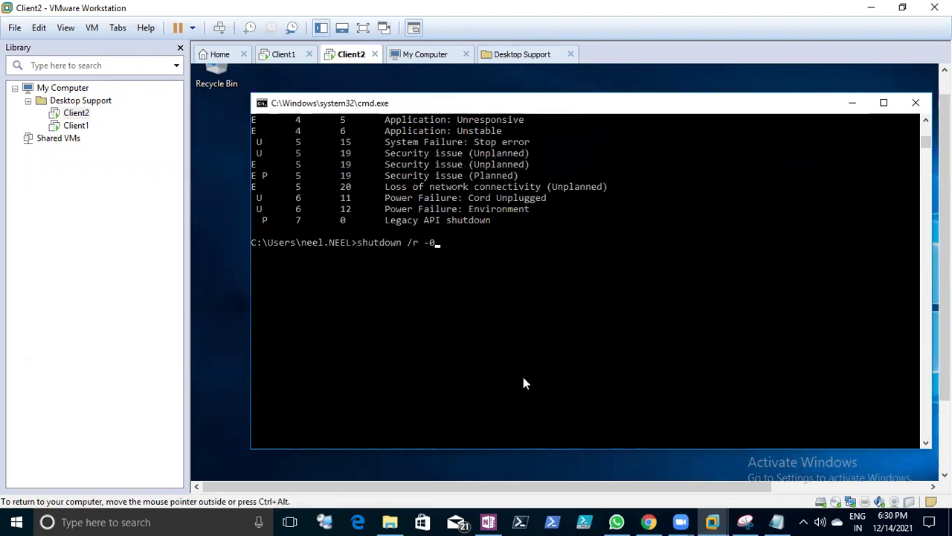
key("BackSpace")
key("BackSpace")
type("/t -0")
key("Return")
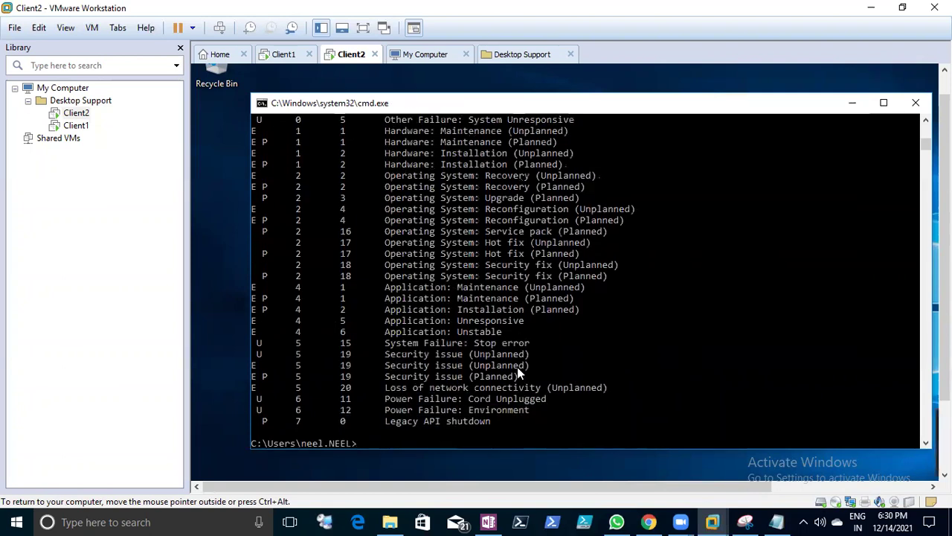
- Copy the shutdown /r /0 -t line from the Notes file in Notepad
left_click_drag(944, 275, 906, 331)
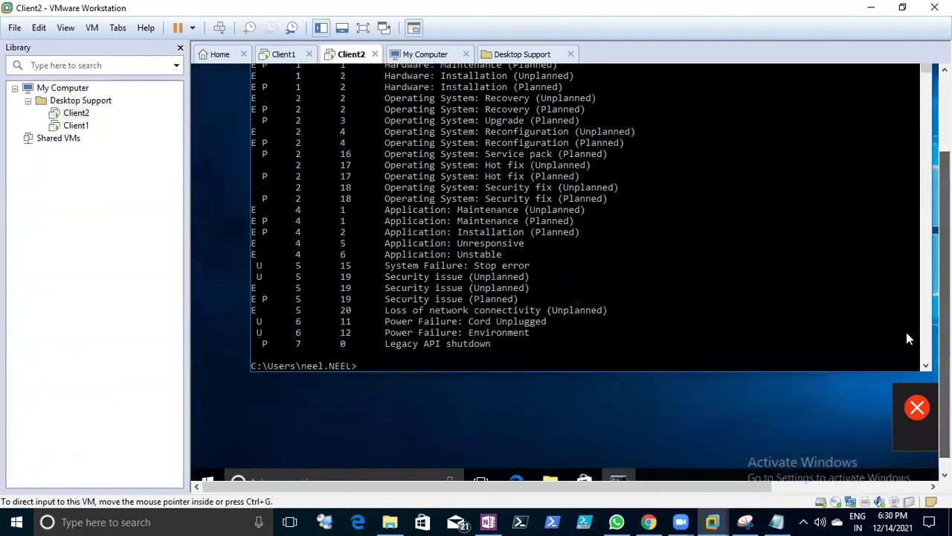
left_click(777, 520)
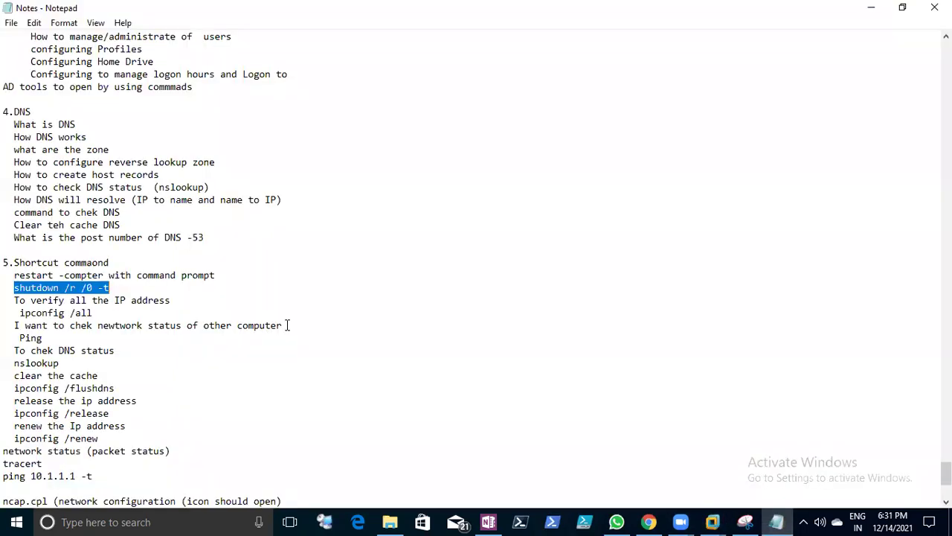
right_click(78, 290)
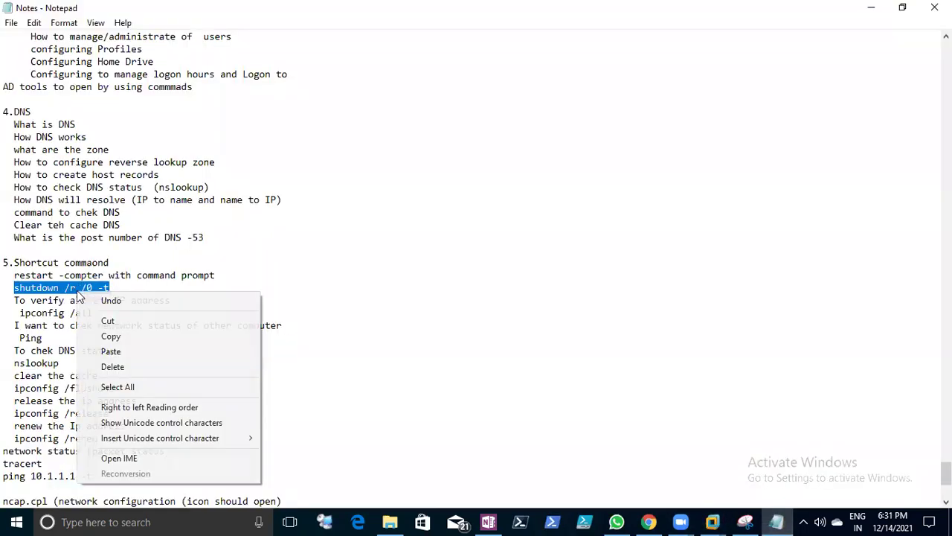
left_click(110, 337)
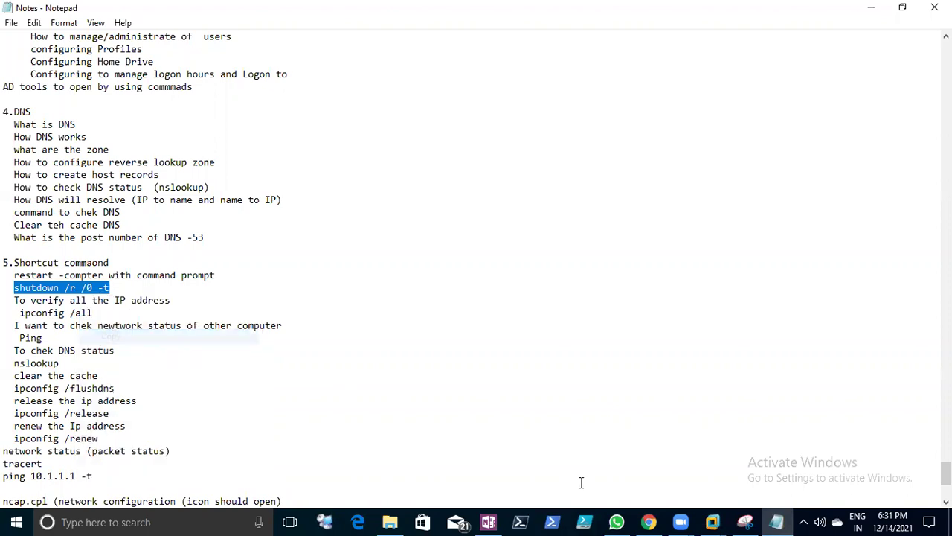
- Paste and run shutdown /r /0 -t in Client2, then scroll through the output
mouse_move(712, 521)
left_click(575, 441)
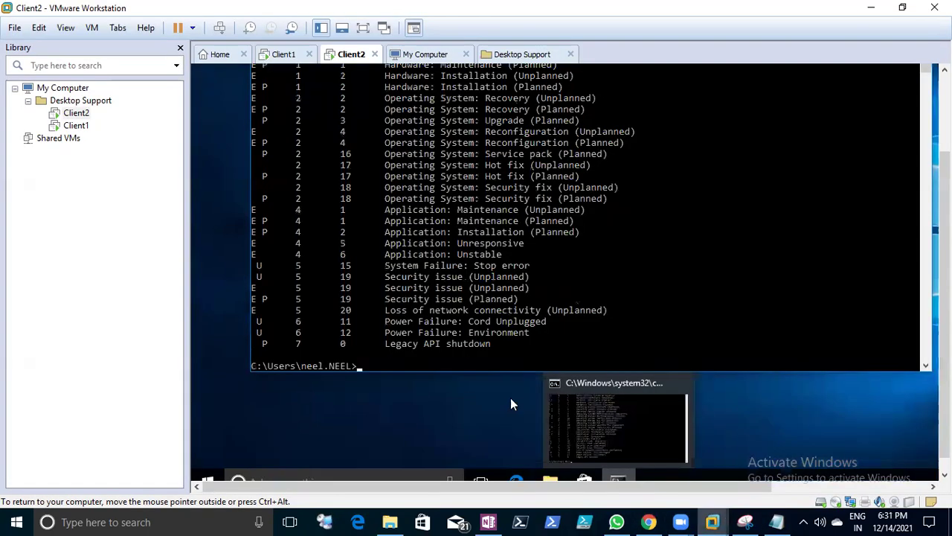
key("ctrl+v")
key("Return")
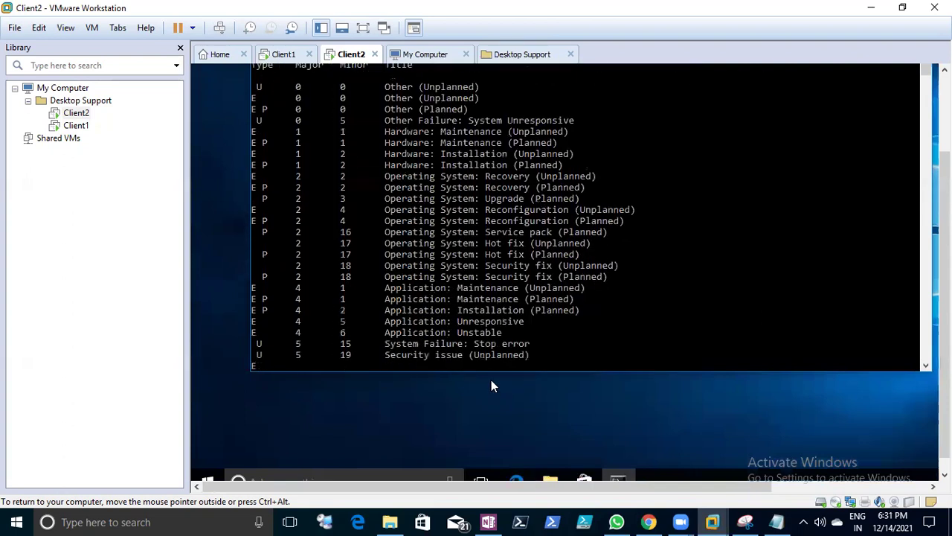
scroll(327, 337, "up", 3)
scroll(321, 343, "up", 9)
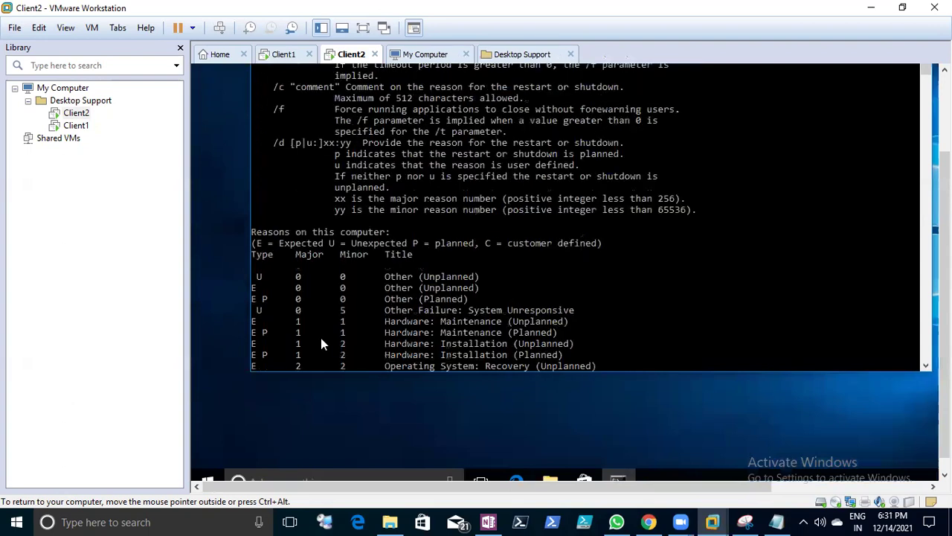
scroll(316, 325, "down", 8)
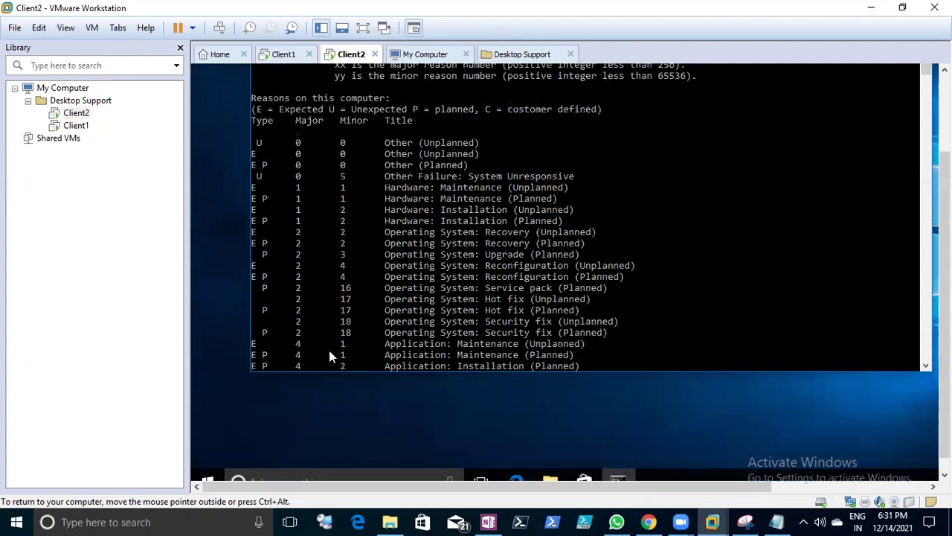
scroll(328, 347, "up", 2)
scroll(349, 343, "up", 13)
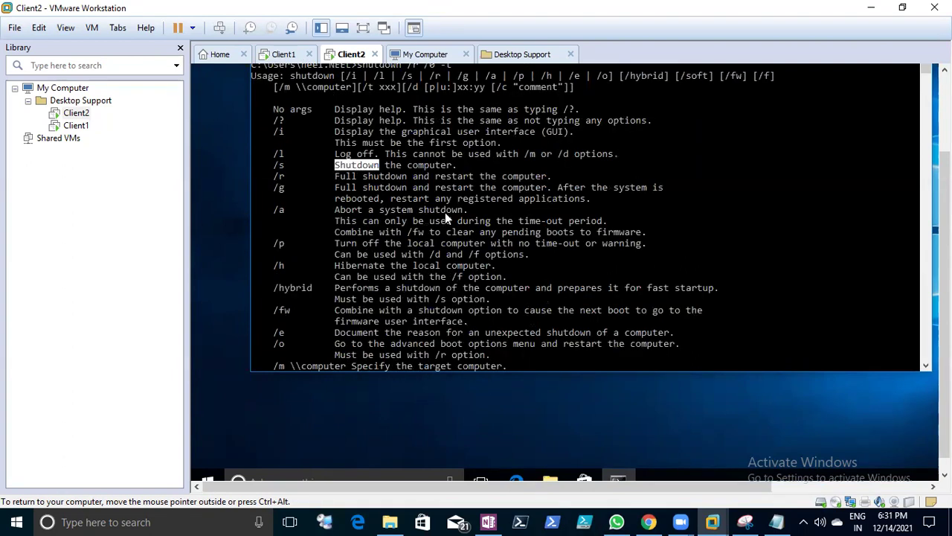
scroll(468, 284, "down", 13)
scroll(454, 352, "down", 11)
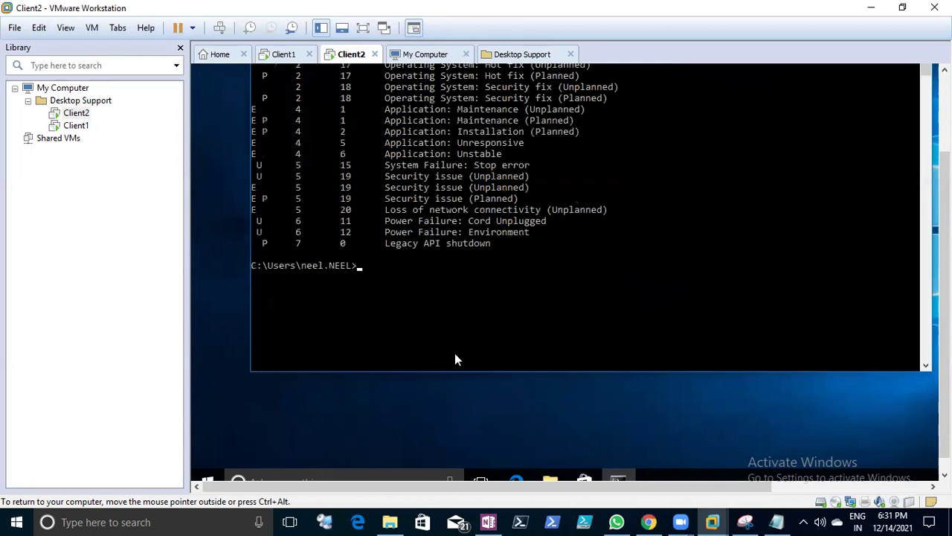
- Run Shutdown /r, dismiss the sign-out notice, then run Shutdown /r -0 and Shutdown /r 0
type("Shutdown")
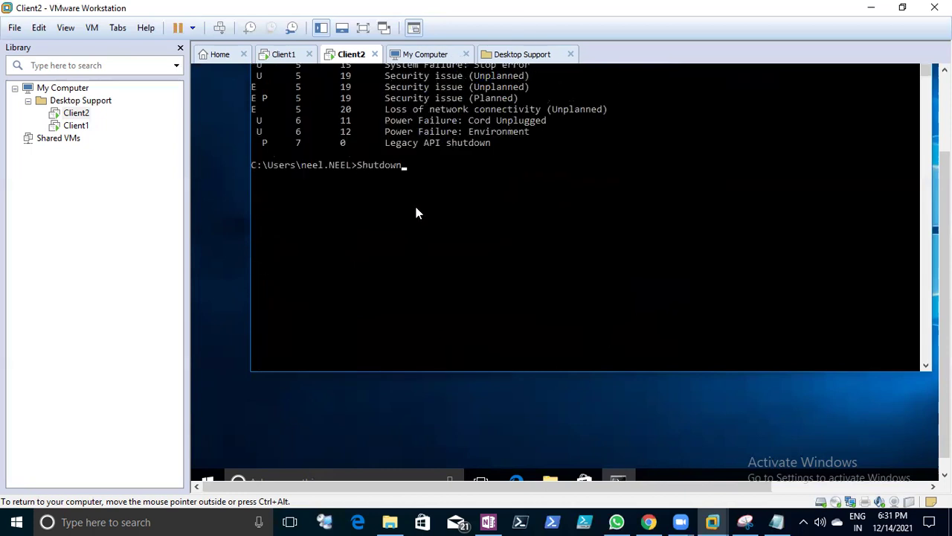
type(" /r")
key("Return")
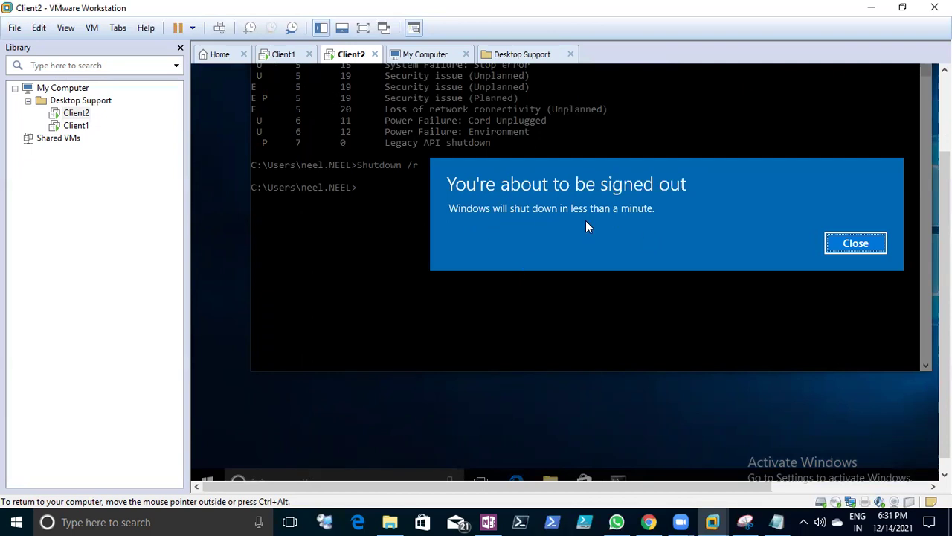
left_click(839, 247)
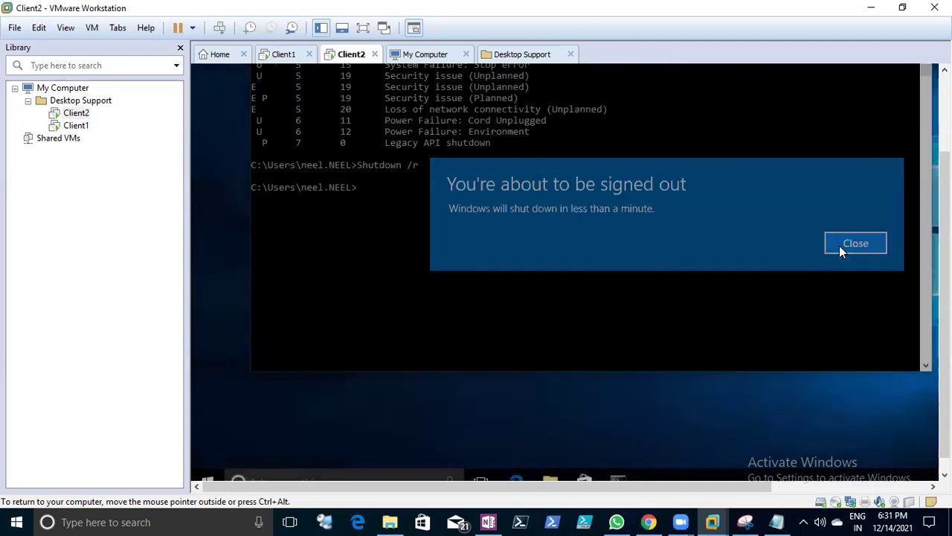
key("Up")
type("-0")
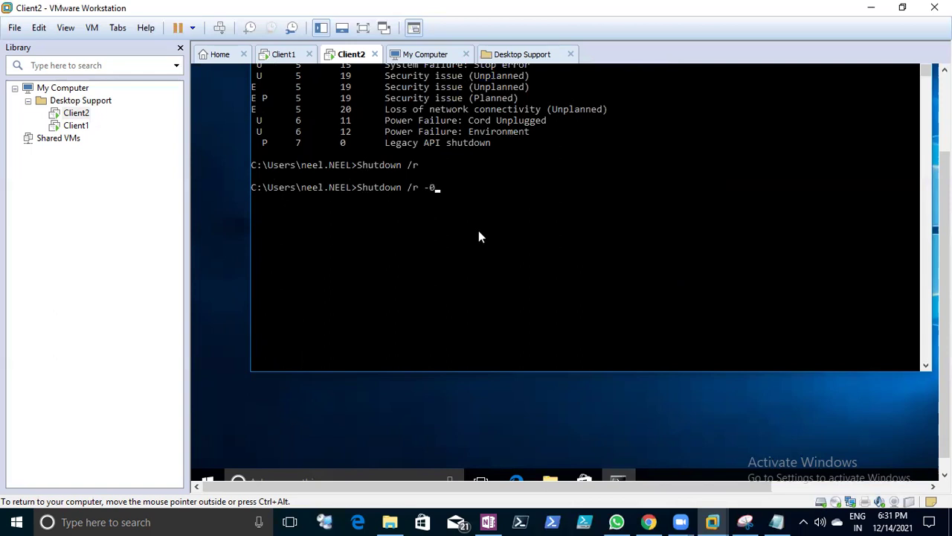
key("Return")
scroll(453, 314, "down", 2)
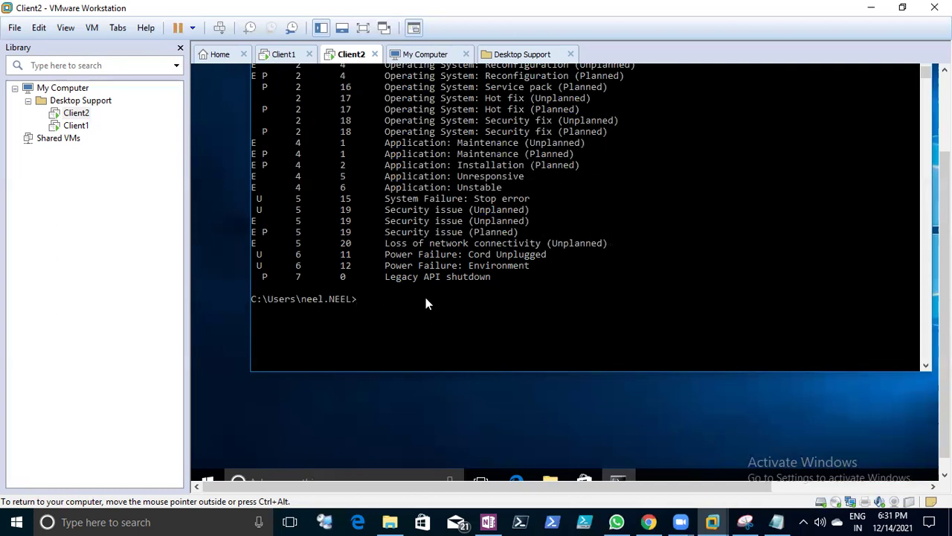
type("Shutdown /r  0")
key("Return")
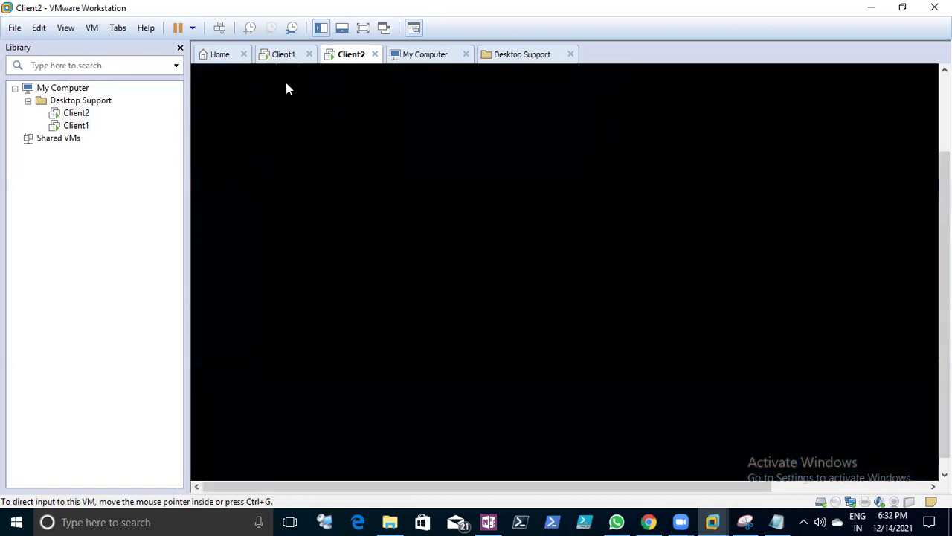
- In Client1, stop the running ping and start a continuous ping 20.1.1.3 -t
left_click(283, 54)
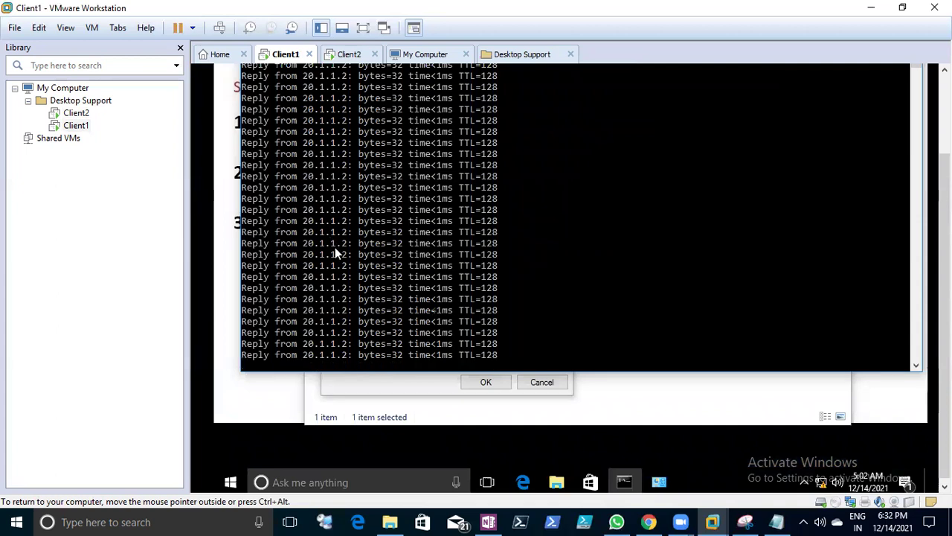
key("ctrl+c")
key("Return")
type("ping 20.1.1.")
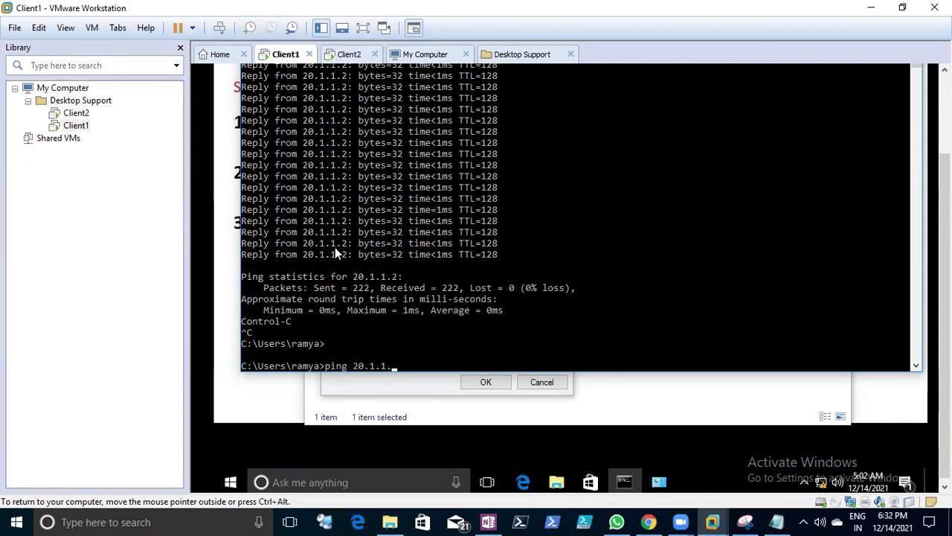
type("3 -t")
key("Return")
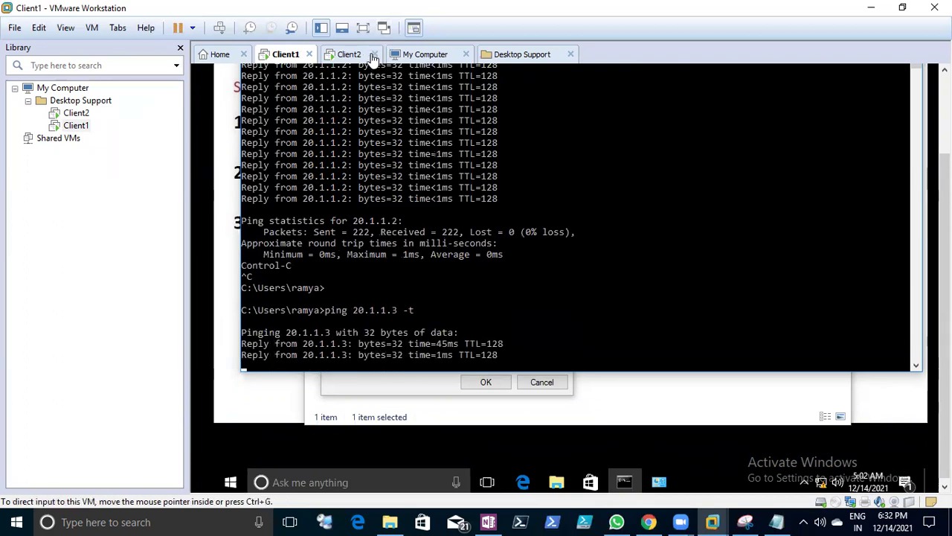
- Switch between Client1 and Client2 to watch ping timeouts during Client2's restart
left_click(350, 58)
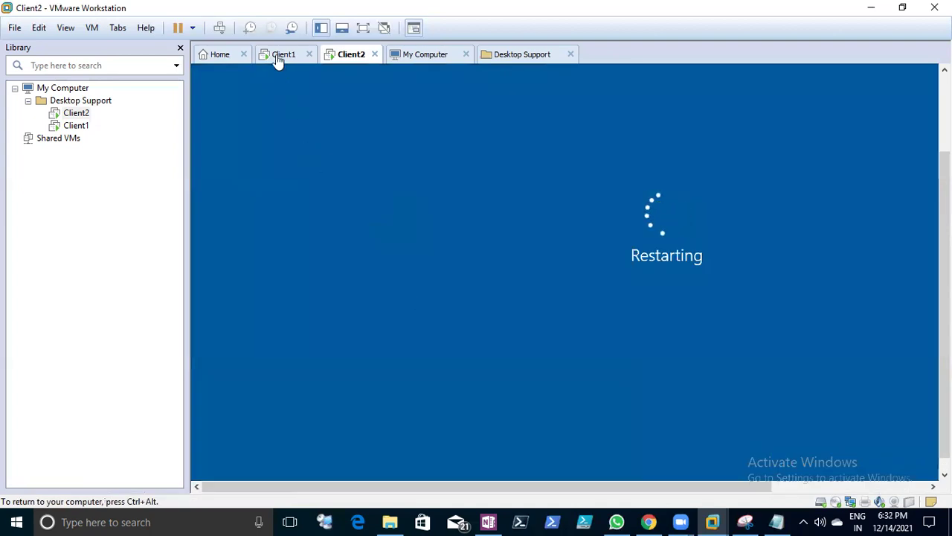
left_click(281, 55)
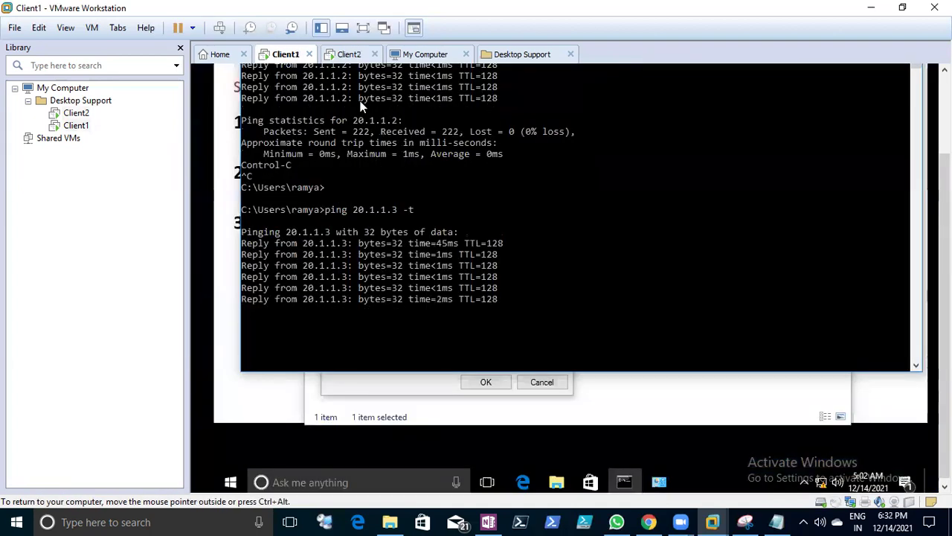
left_click(350, 53)
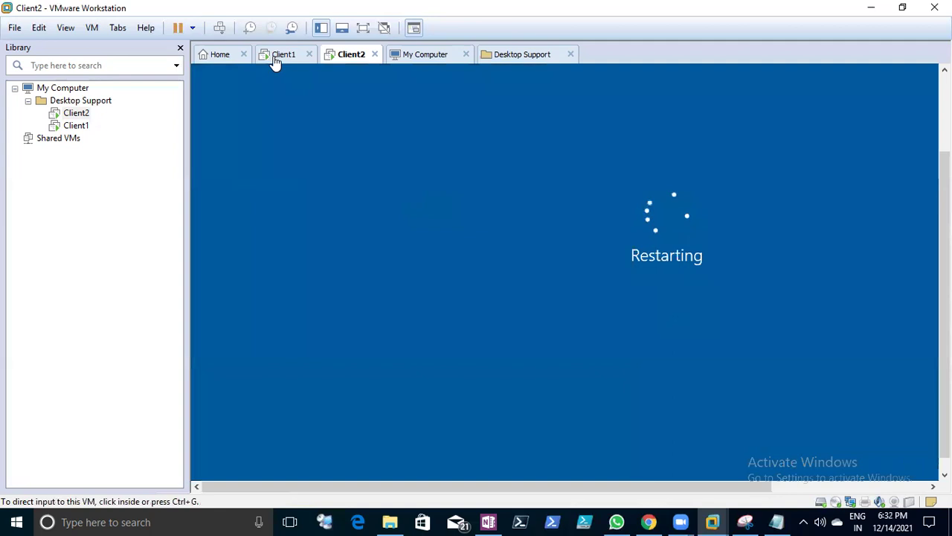
left_click(275, 58)
scroll(446, 308, "down", 1)
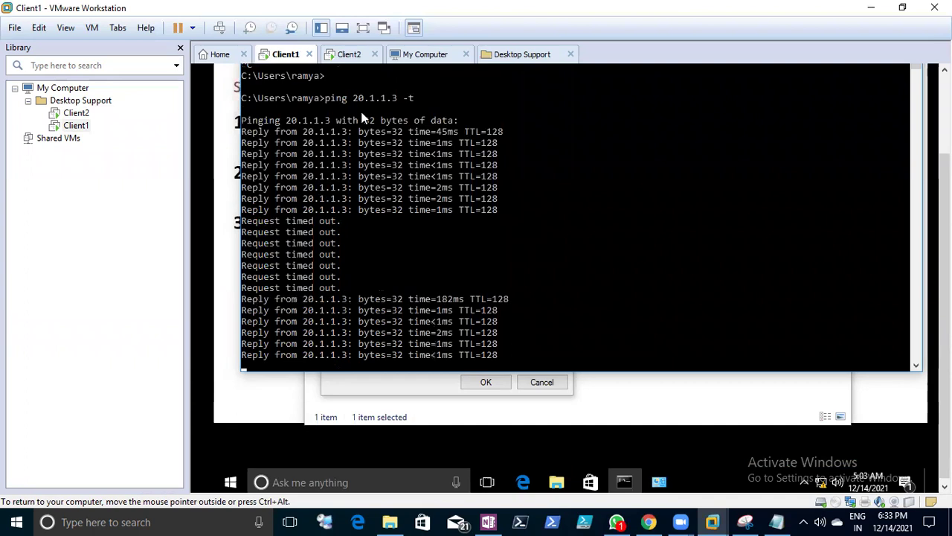
left_click(348, 54)
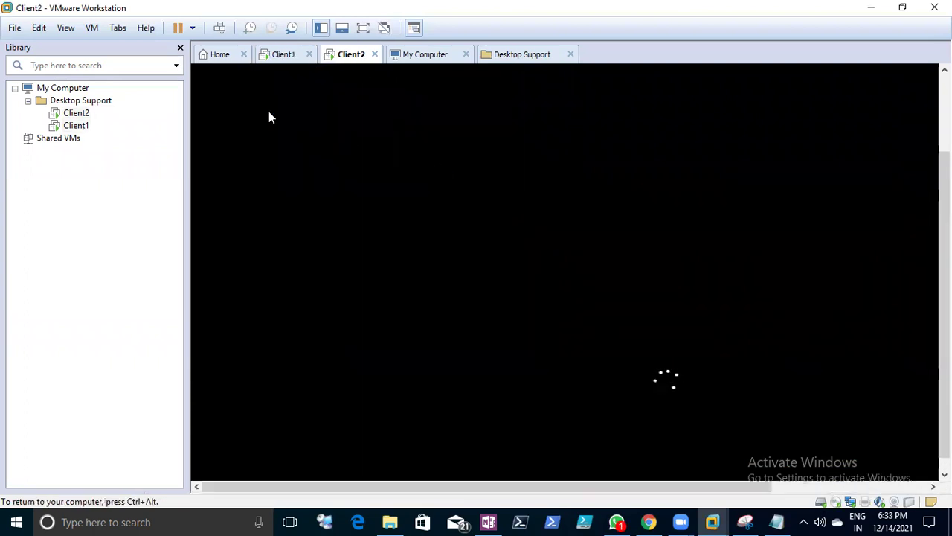
left_click(273, 56)
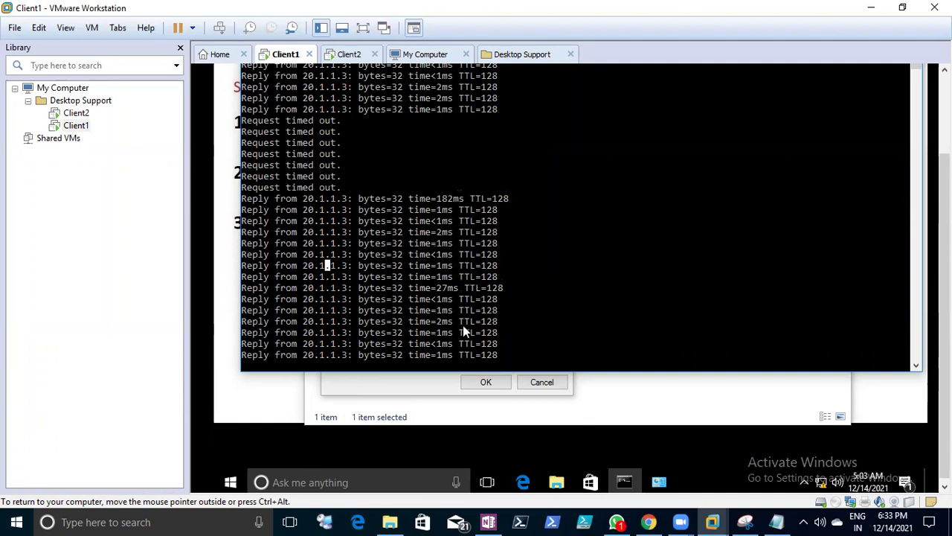
- Place the caret before /r in the Notes shutdown line, then return to Client1
left_click(777, 521)
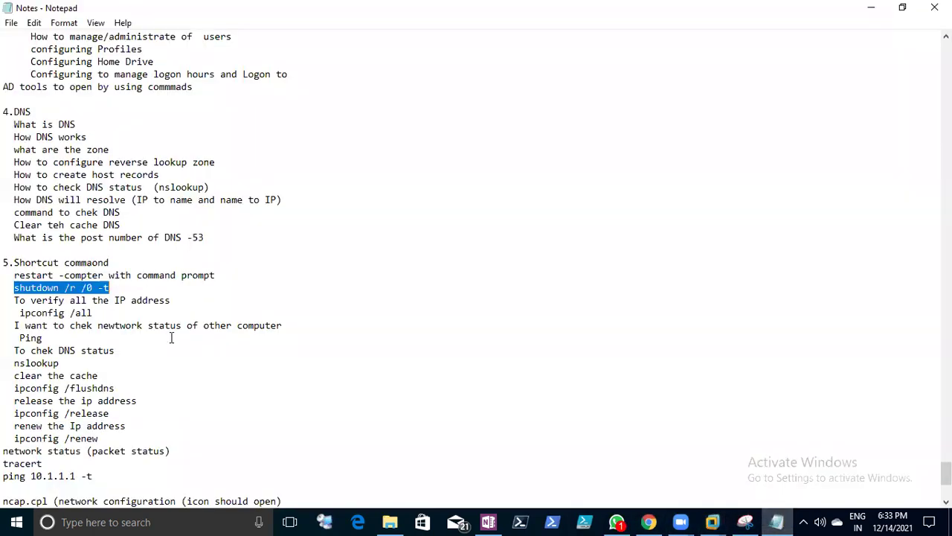
left_click(98, 312)
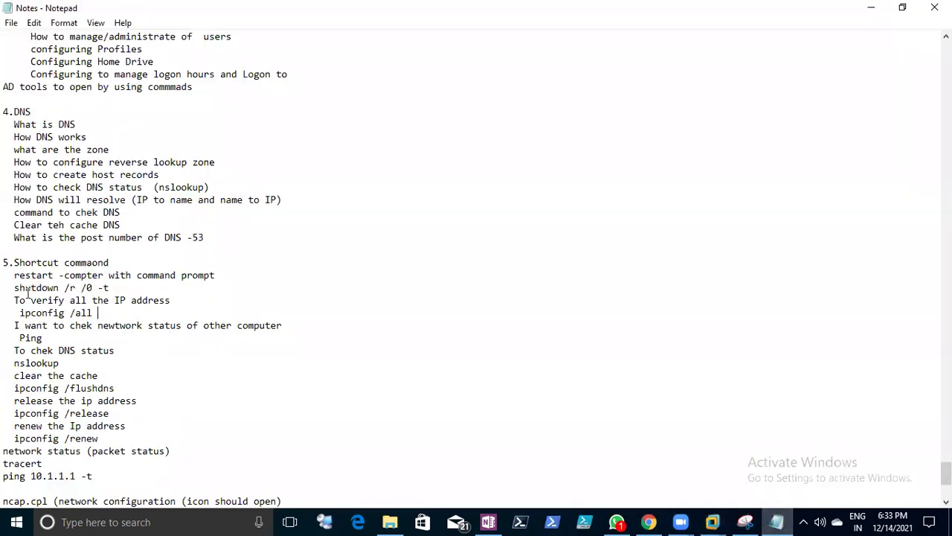
left_click_drag(15, 288, 49, 289)
left_click(64, 291)
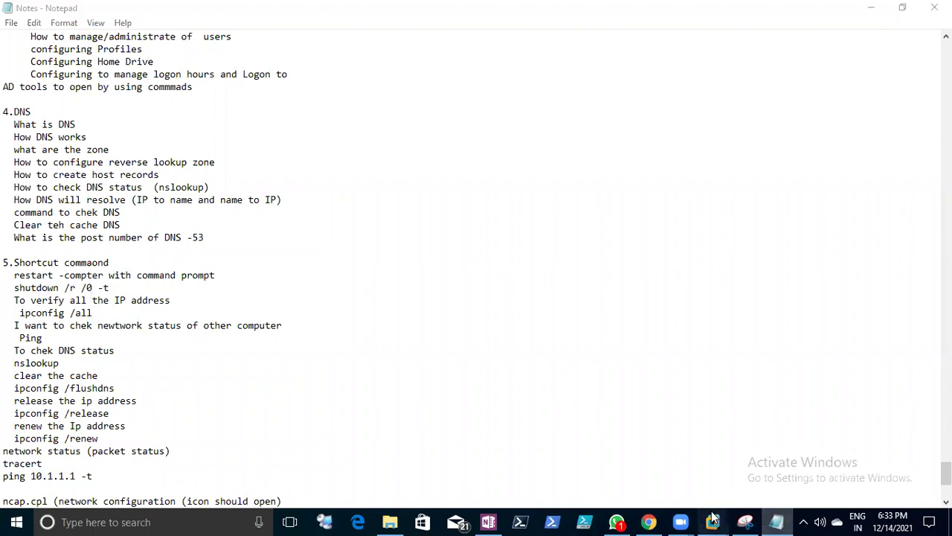
mouse_move(712, 521)
left_click(446, 414)
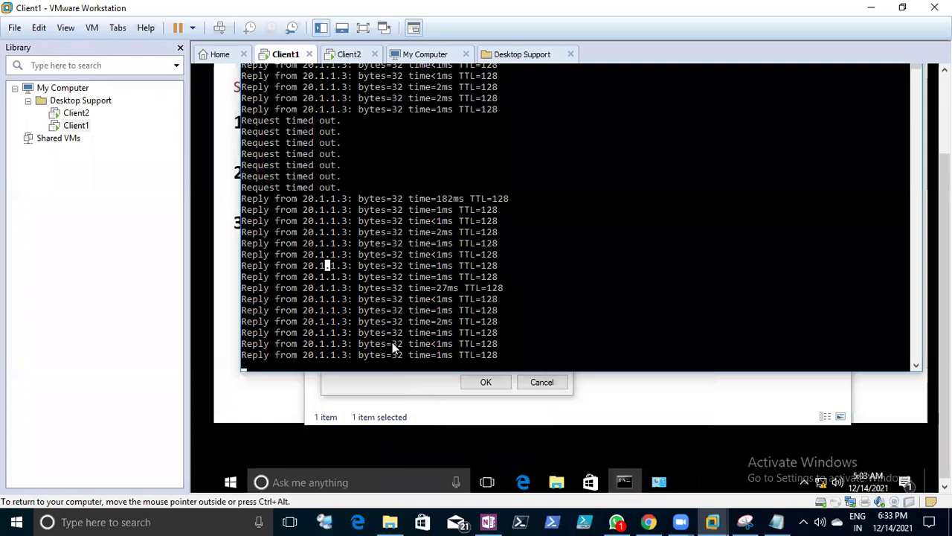
- Stop Client1's continuous ping to 20.1.1.3, showing 22% loss
key("Return")
key("ctrl+c")
key("Return")
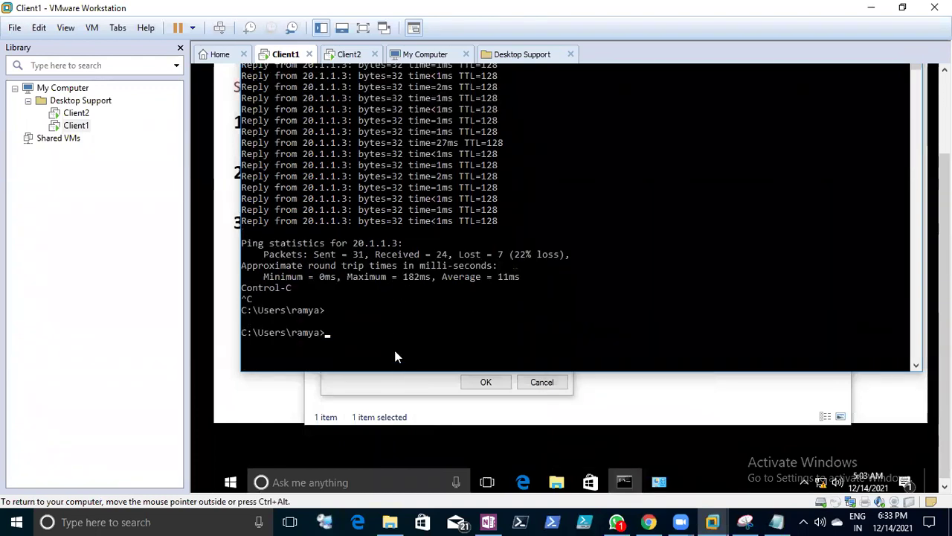
- Restart Client1 with shutdown /r /t 0, then switch to the Notes file
key("Up")
key("Up")
key("Down")
key("Up")
key("Up")
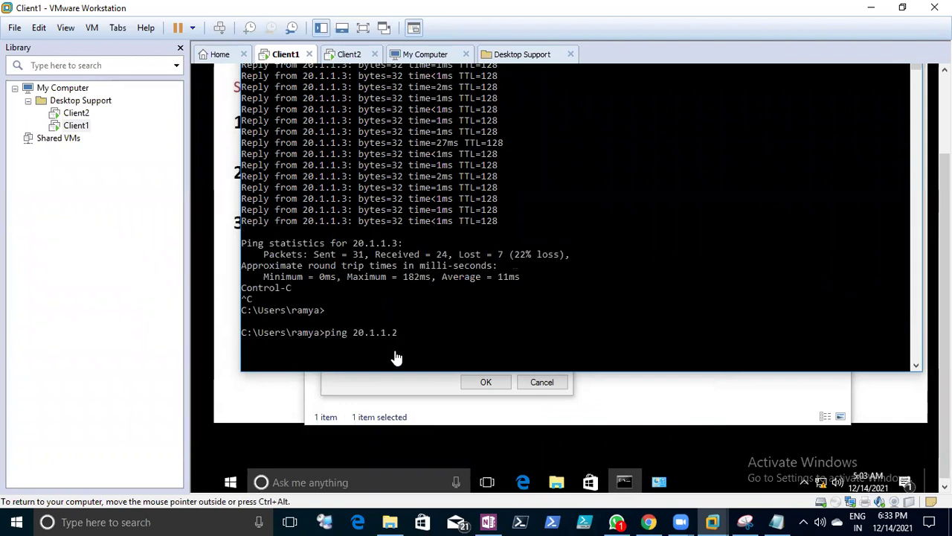
type("\\\\\\\\\\\\\\\\\\\\\\\\\\\\\\\\\\")
key("BackSpace")
key("BackSpace")
key("BackSpace")
key("BackSpace")
key("BackSpace")
key("BackSpace")
key("BackSpace")
key("BackSpace")
key("BackSpace")
key("BackSpace")
key("BackSpace")
key("BackSpace")
key("BackSpace")
key("BackSpace")
key("BackSpace")
key("BackSpace")
key("BackSpace")
key("BackSpace")
key("BackSpace")
key("BackSpace")
type("shy")
type("tdown")
key("BackSpace")
key("BackSpace")
key("BackSpace")
key("BackSpace")
key("BackSpace")
key("BackSpace")
type("utdow")
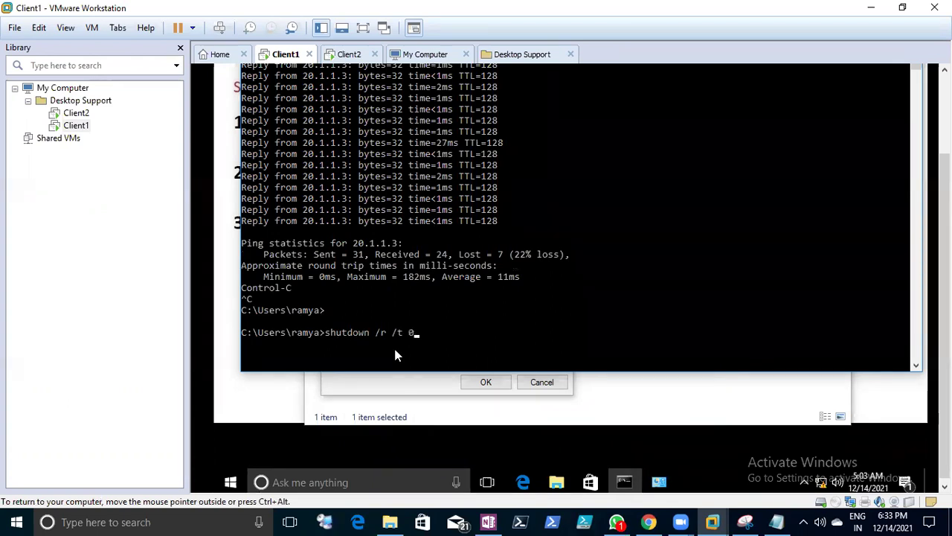
key("Return")
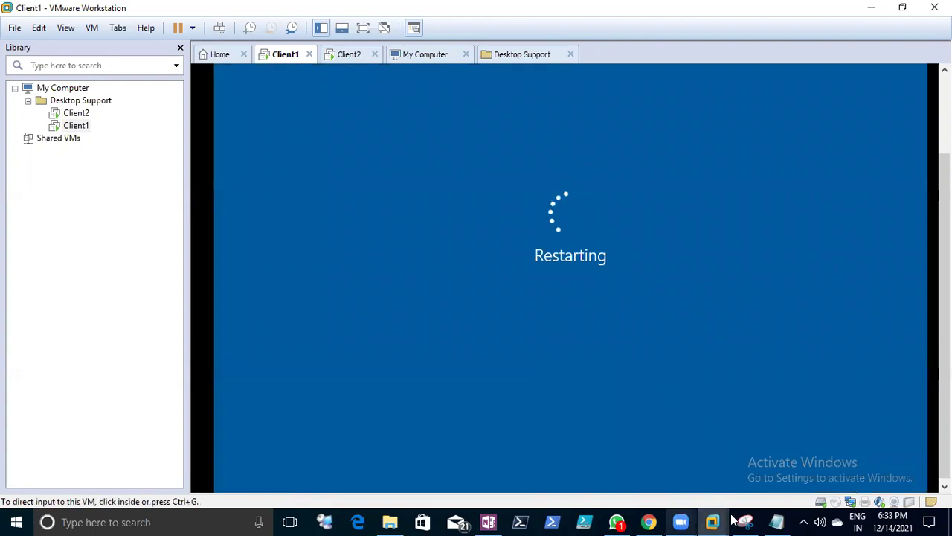
key("alt+Tab")
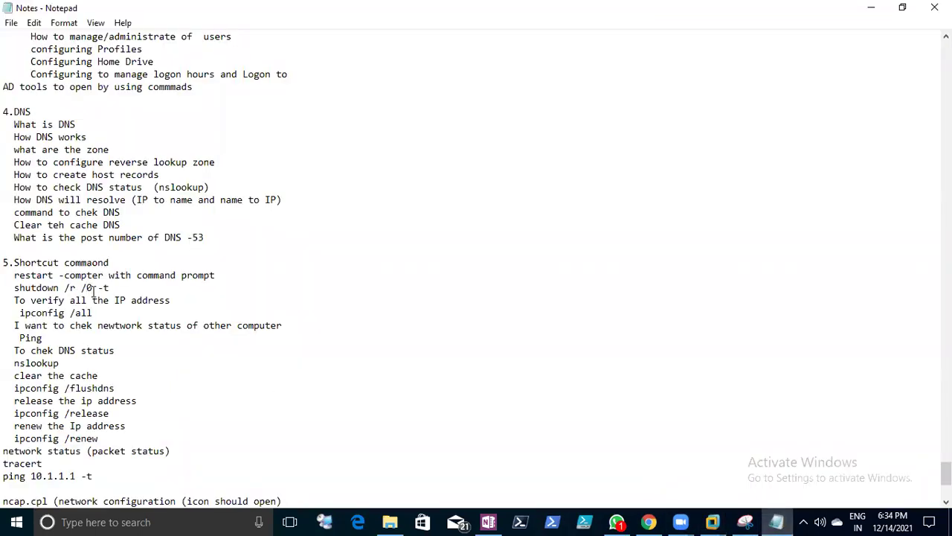
- Correct the restart line to shutdown /r /t 0 and save the notes
type("t")
left_click_drag(108, 287, 9, 289)
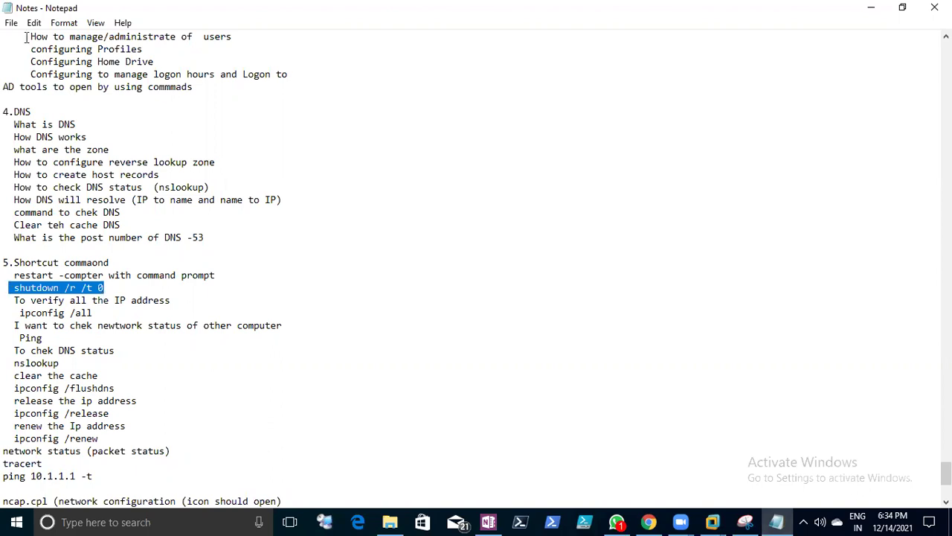
left_click(11, 23)
left_click(32, 69)
- Select the shutdown /r /t 0 command text and return to VMware Workstation
left_click(333, 337)
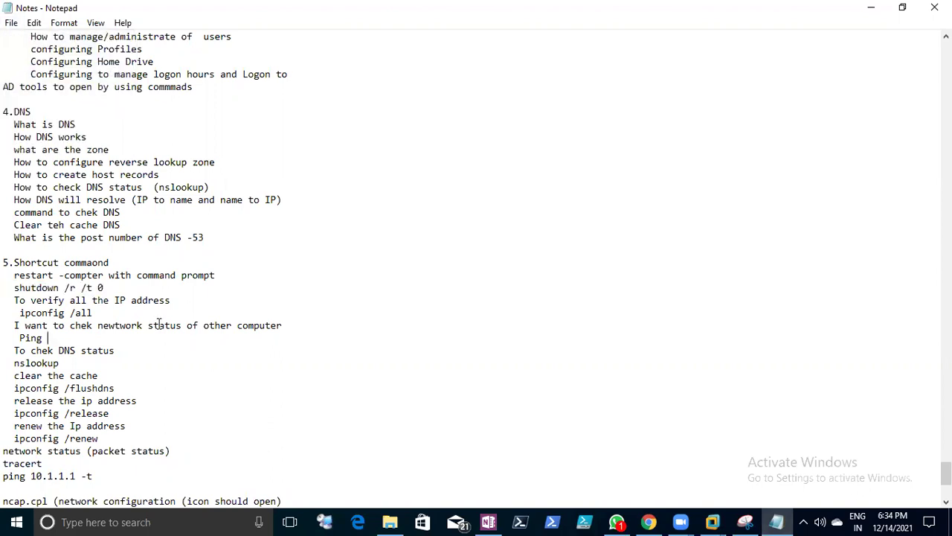
left_click_drag(32, 287, 18, 288)
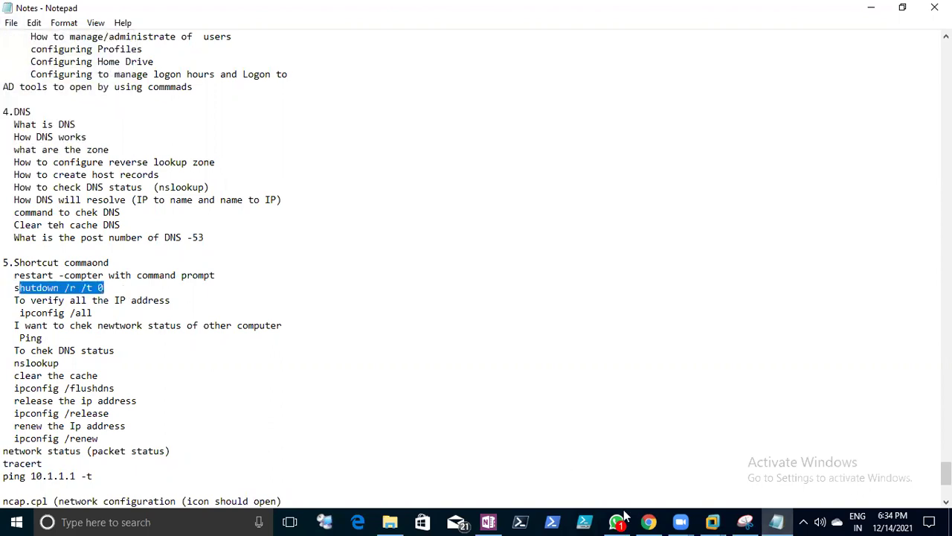
left_click(712, 522)
- Switch to the Client2 VM, send Ctrl+Alt+Del and sign in with the account password
left_click(507, 435)
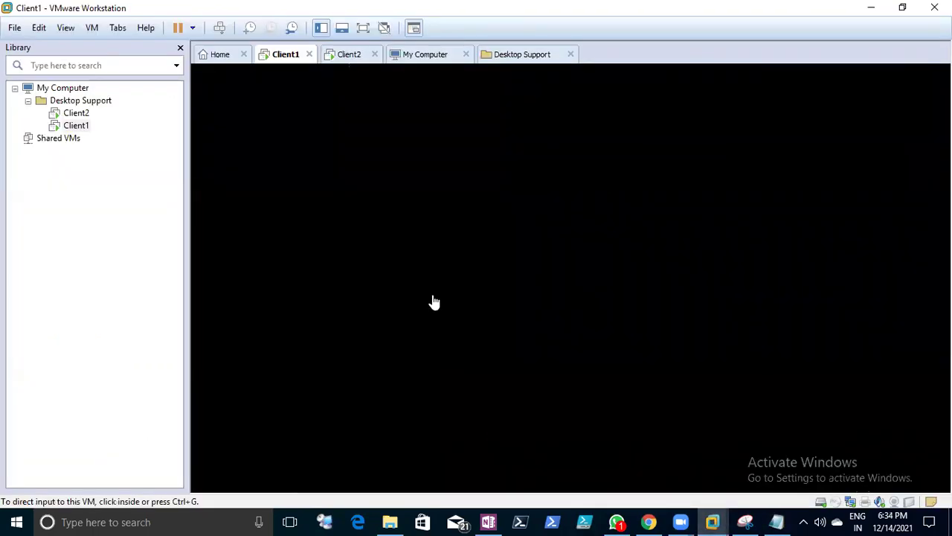
left_click(347, 57)
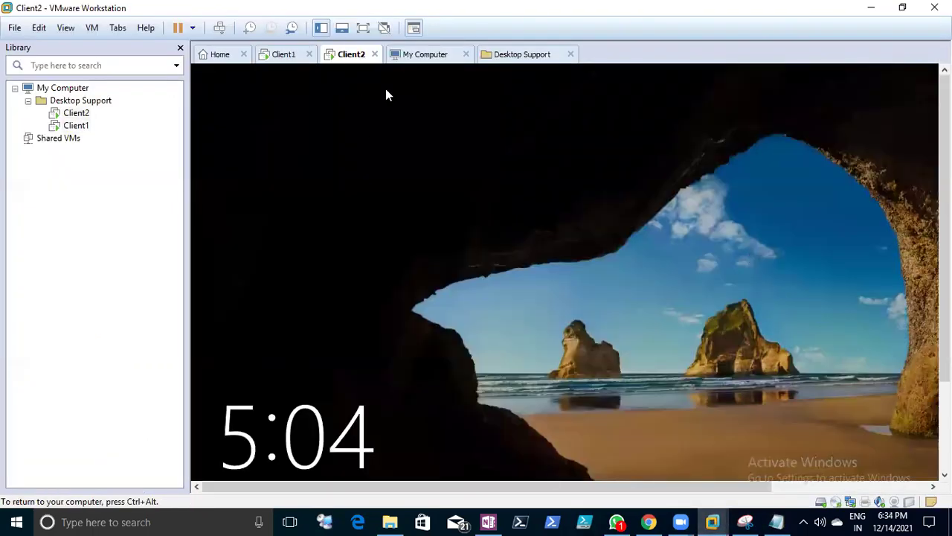
right_click(351, 57)
left_click(427, 139)
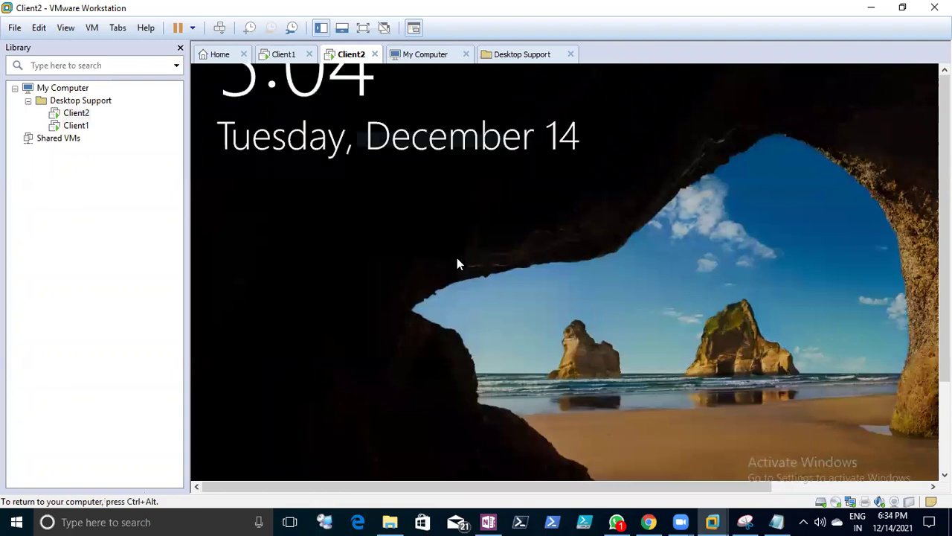
left_click(575, 386)
type("••••••••••")
key("Return")
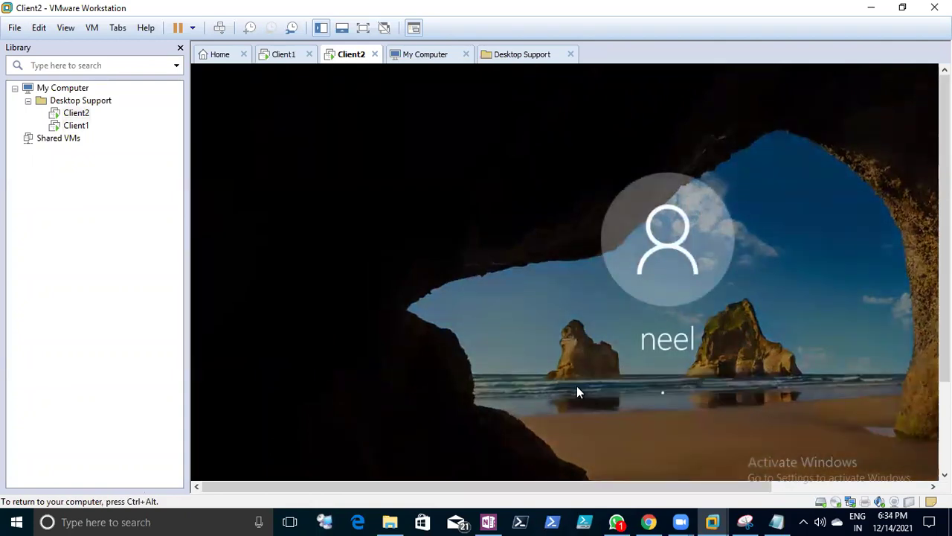
key("ctrl+alt")
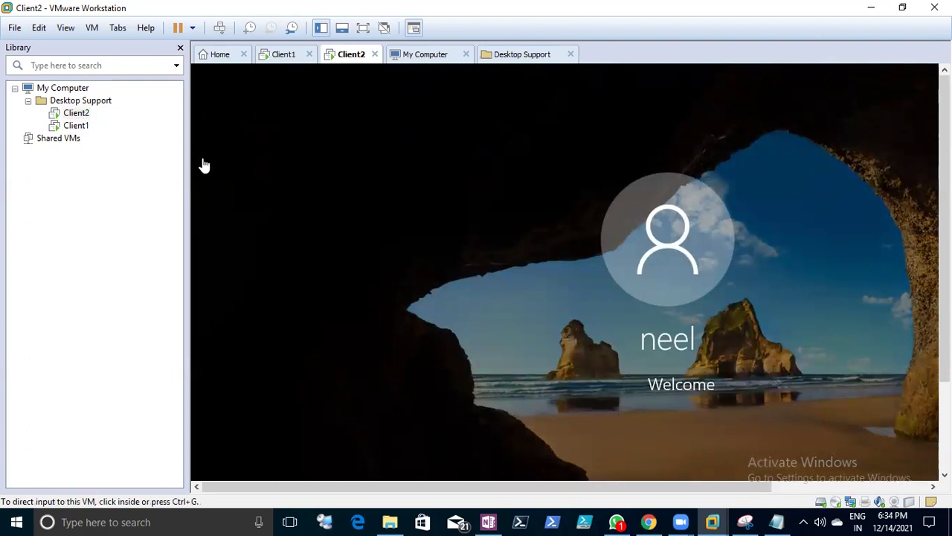
- Browse the Shared VMs and My Computer views and open the Rootserver VM via File > Open
left_click(57, 139)
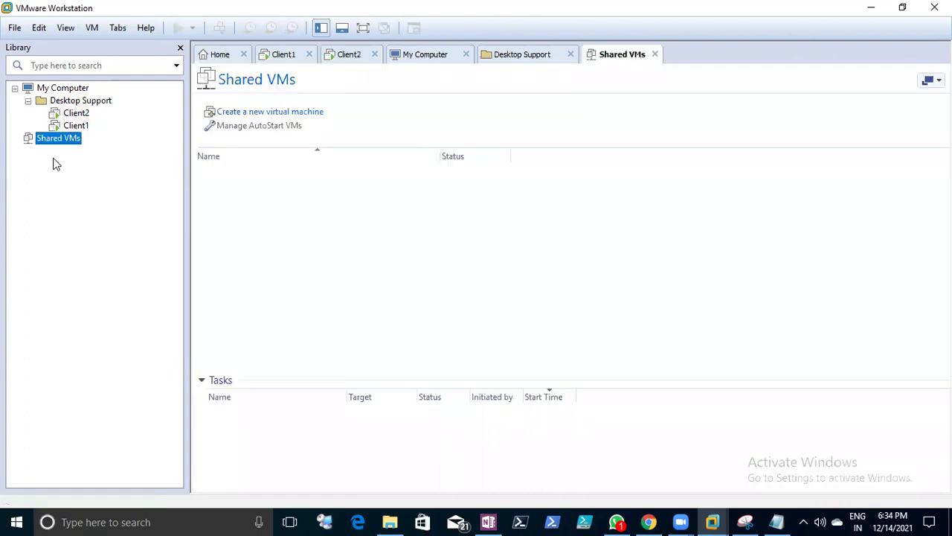
left_click(41, 92)
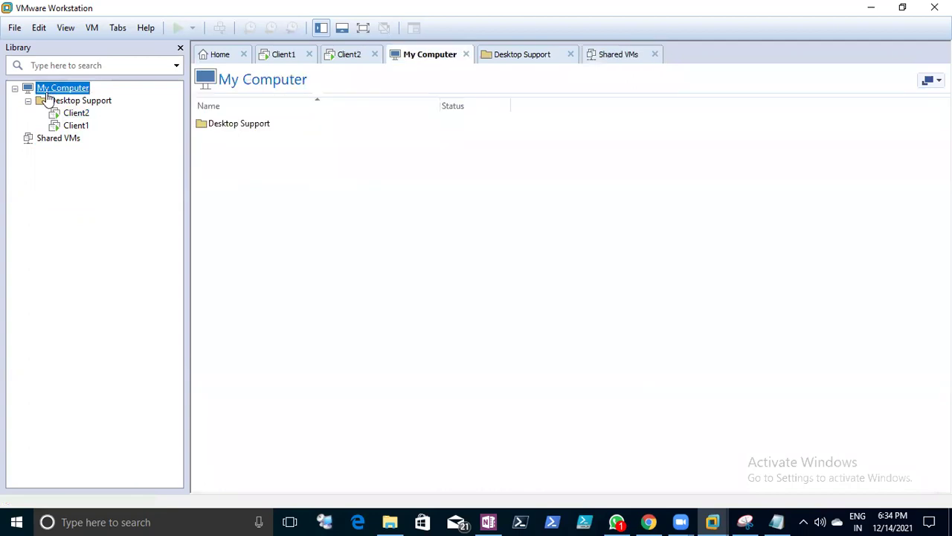
left_click(13, 29)
left_click(30, 78)
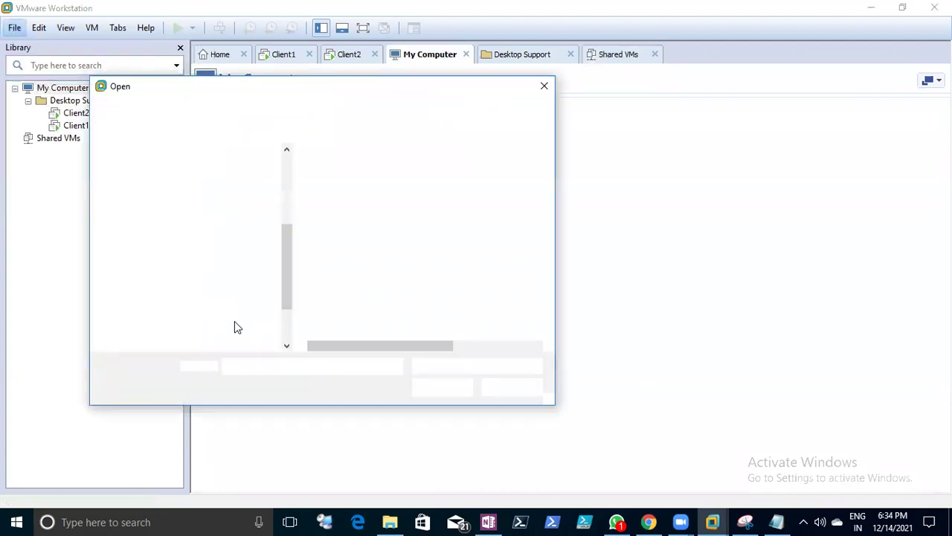
double_click(320, 191)
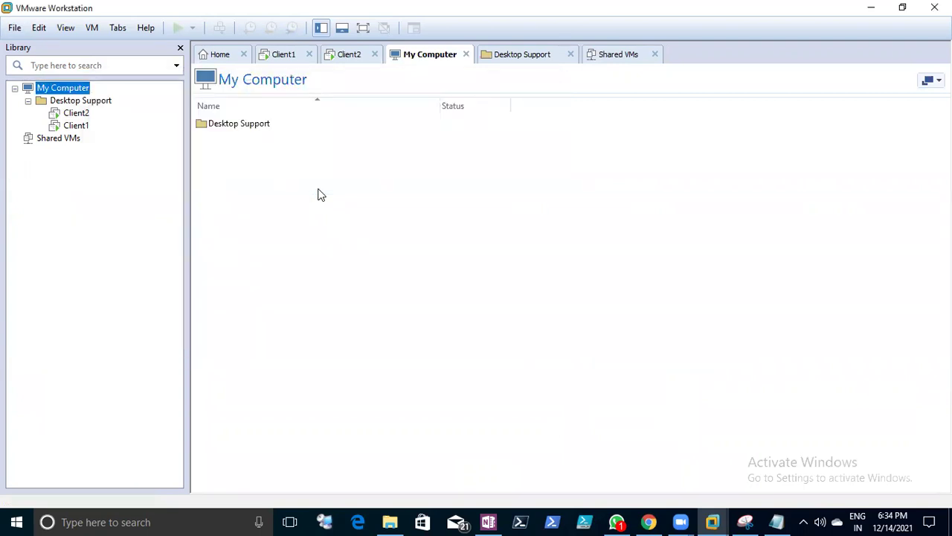
left_click(15, 88)
left_click(15, 88)
- Close the My Computer, Desktop Support and Shared VMs tabs, then look through the menus
left_click(466, 55)
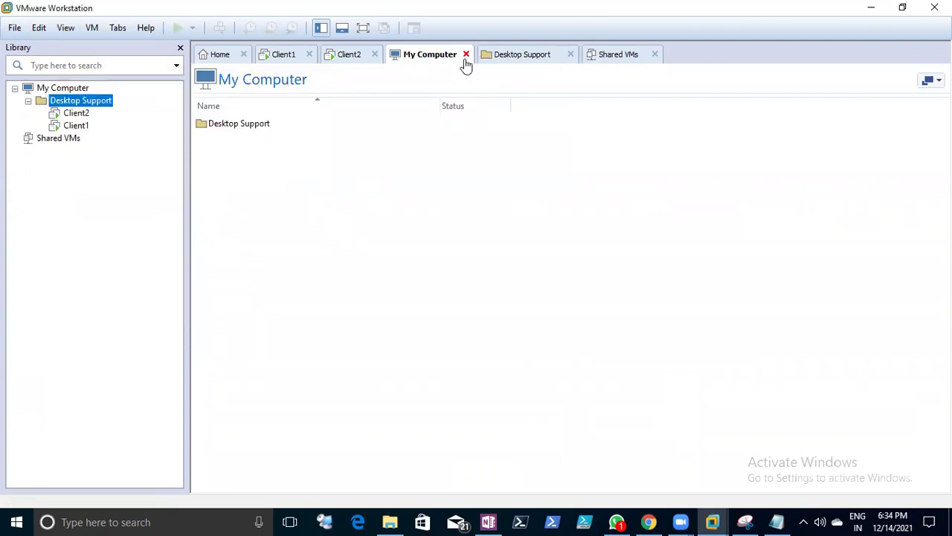
left_click(477, 55)
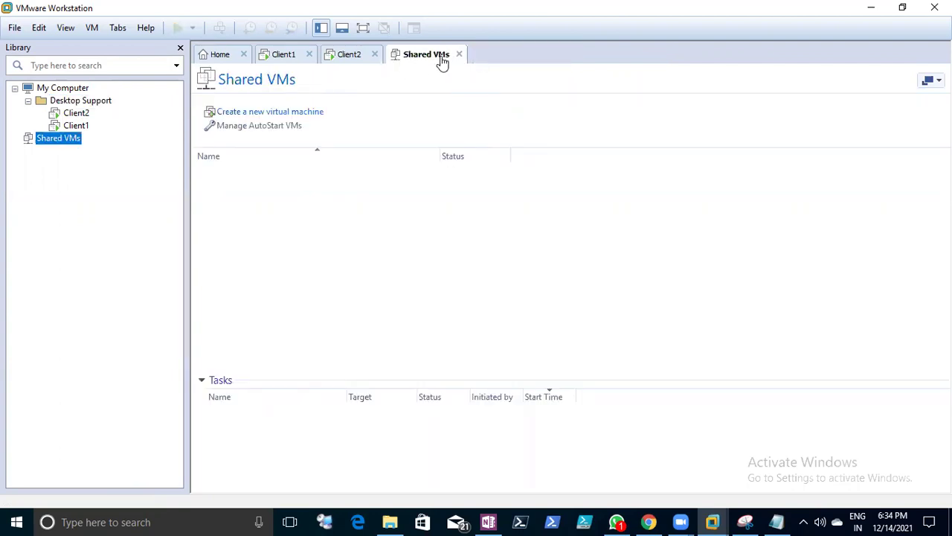
left_click(460, 55)
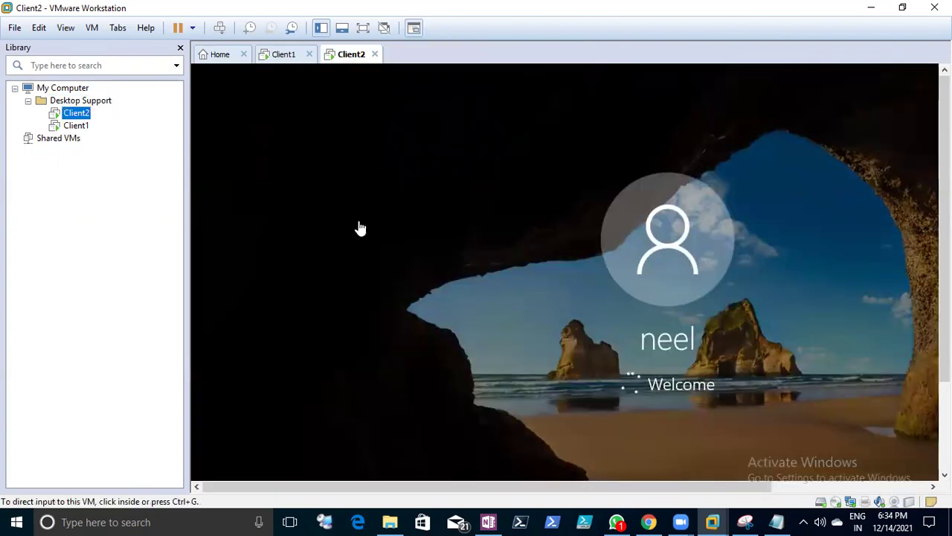
left_click(41, 28)
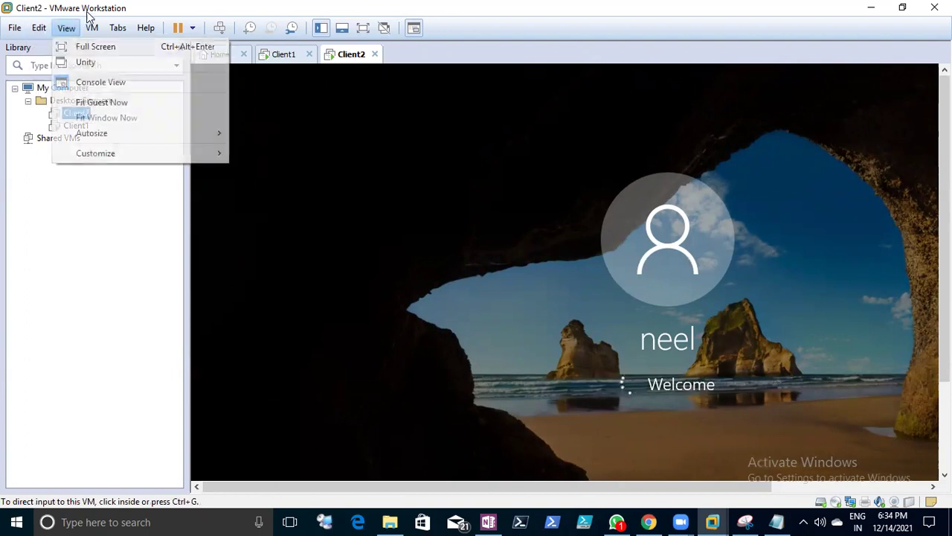
mouse_move(89, 32)
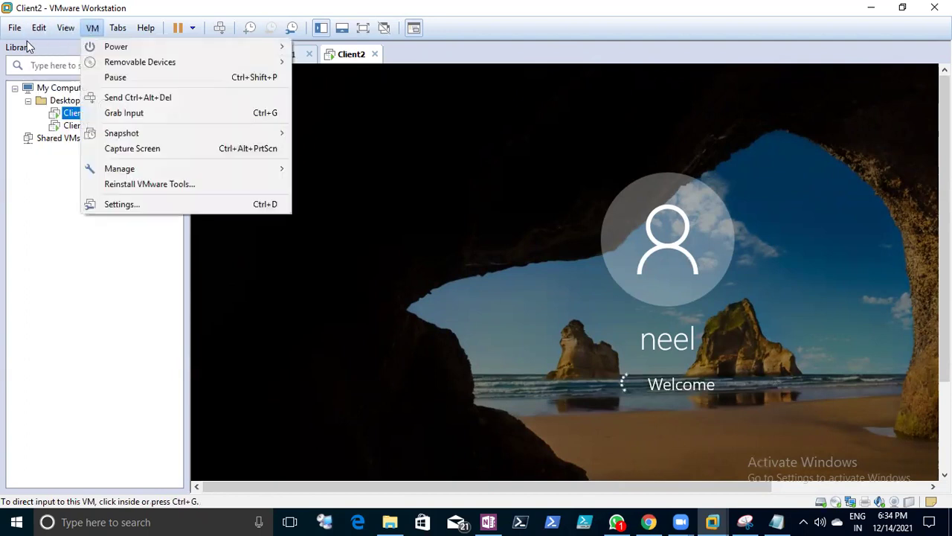
mouse_move(15, 28)
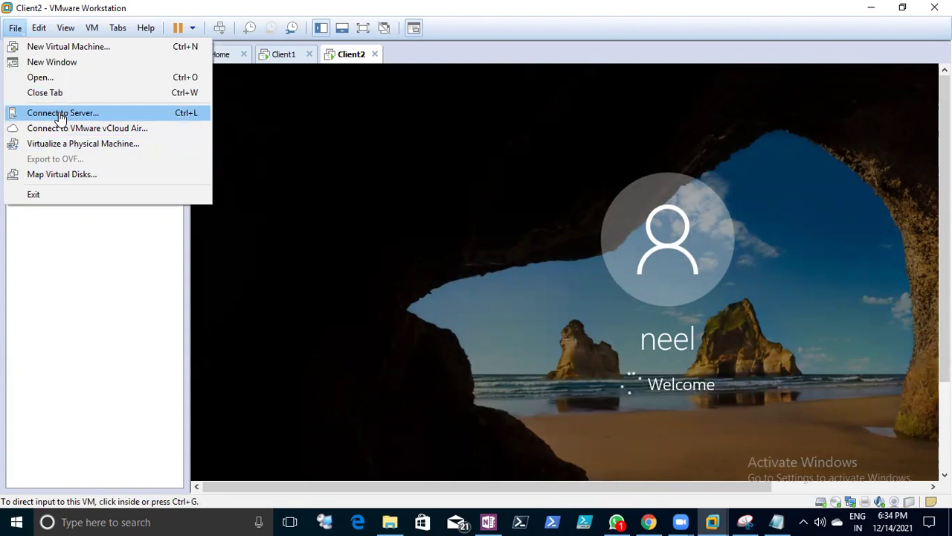
- Cancel Connect to Server, then browse File > Open to My lab > Desktop support > DC1 > Rootserver
left_click(60, 117)
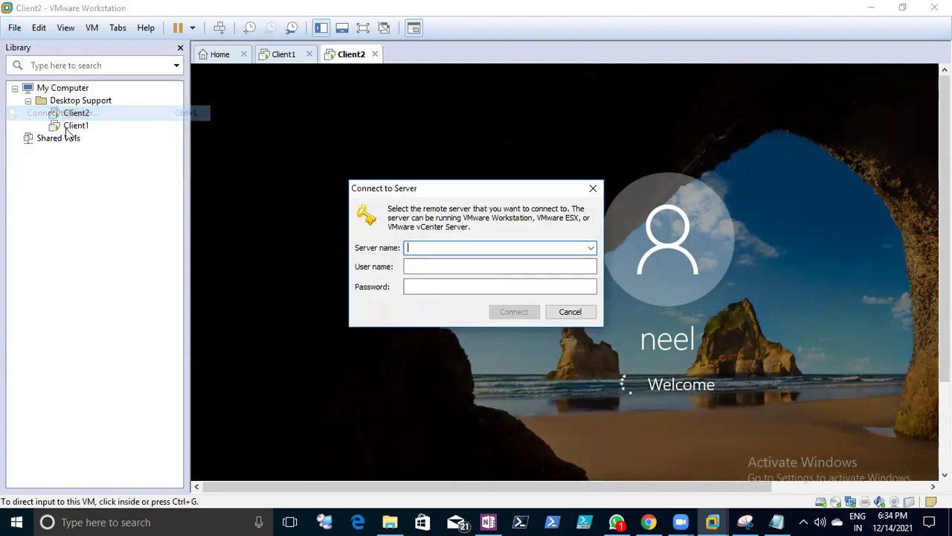
left_click(570, 312)
left_click(17, 27)
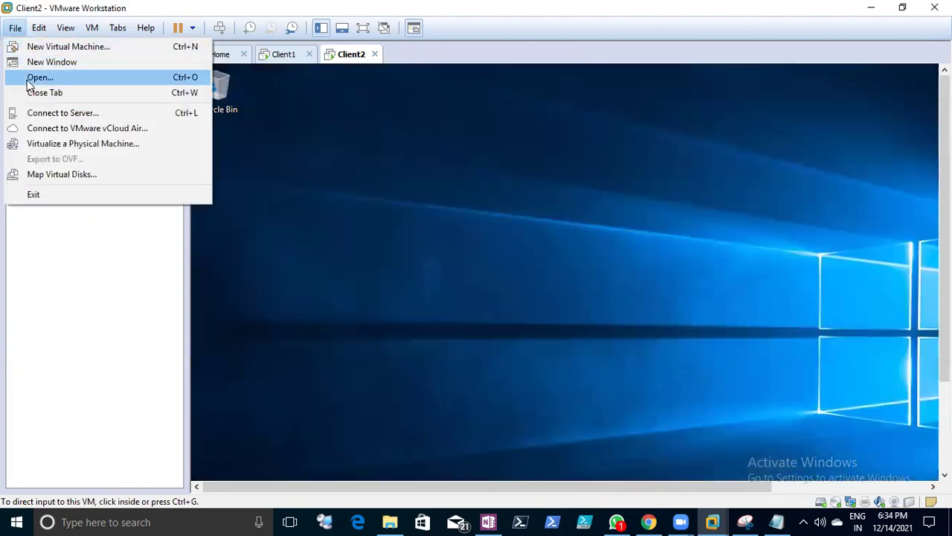
left_click(29, 79)
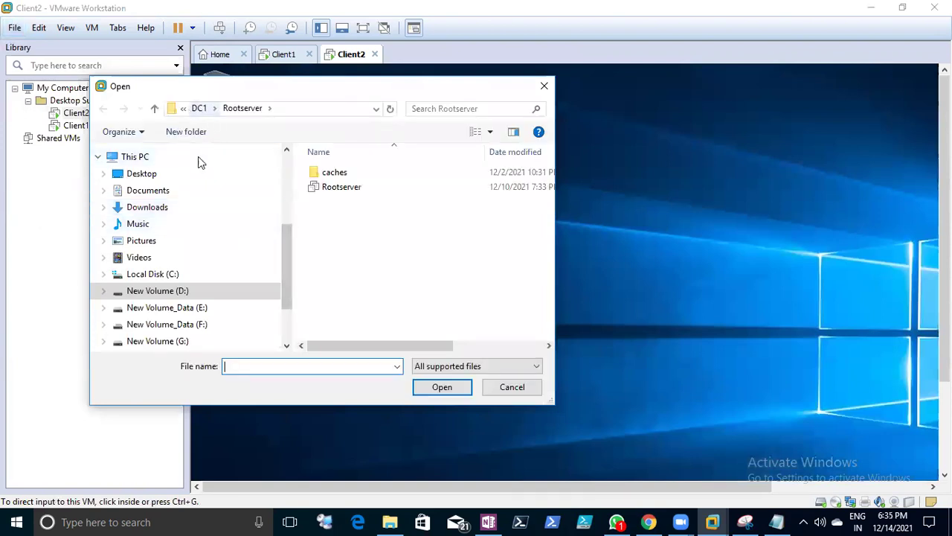
left_click(199, 109)
left_click(207, 110)
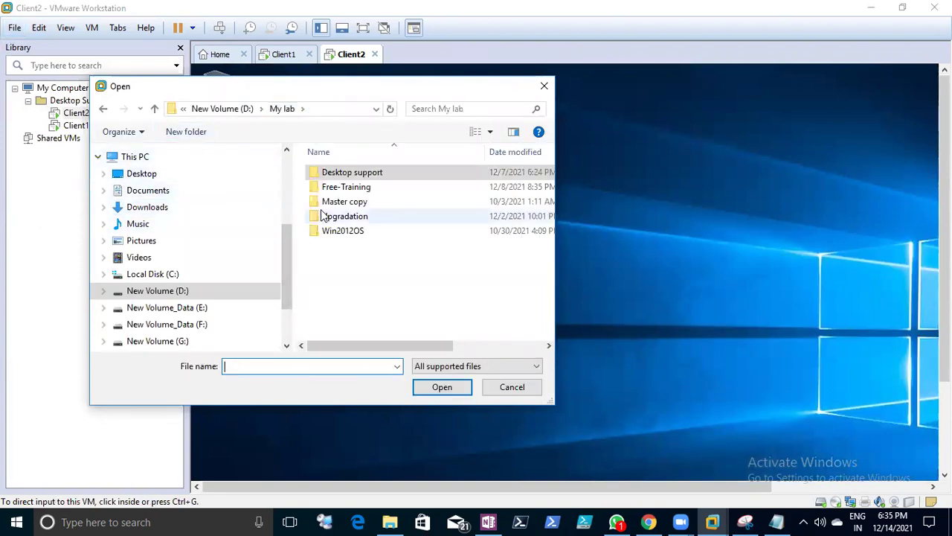
double_click(336, 173)
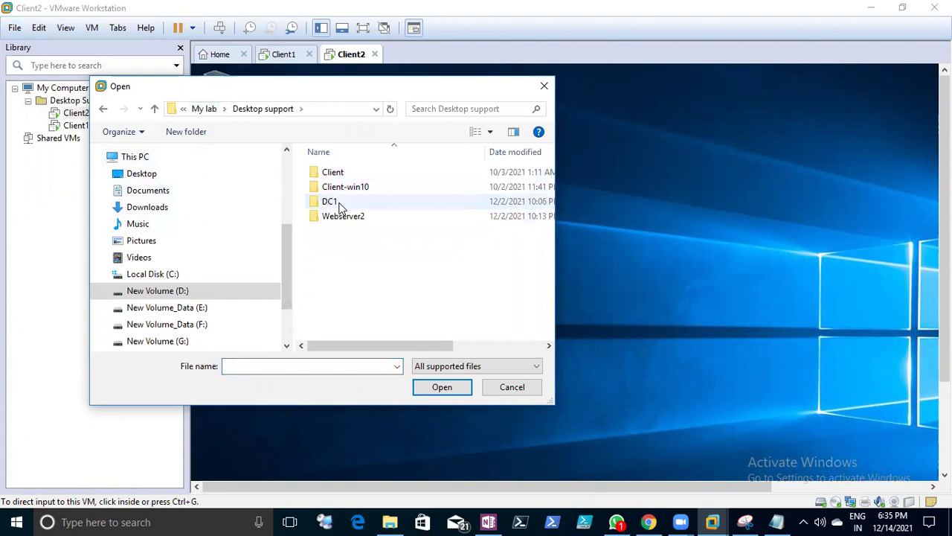
double_click(339, 205)
double_click(336, 174)
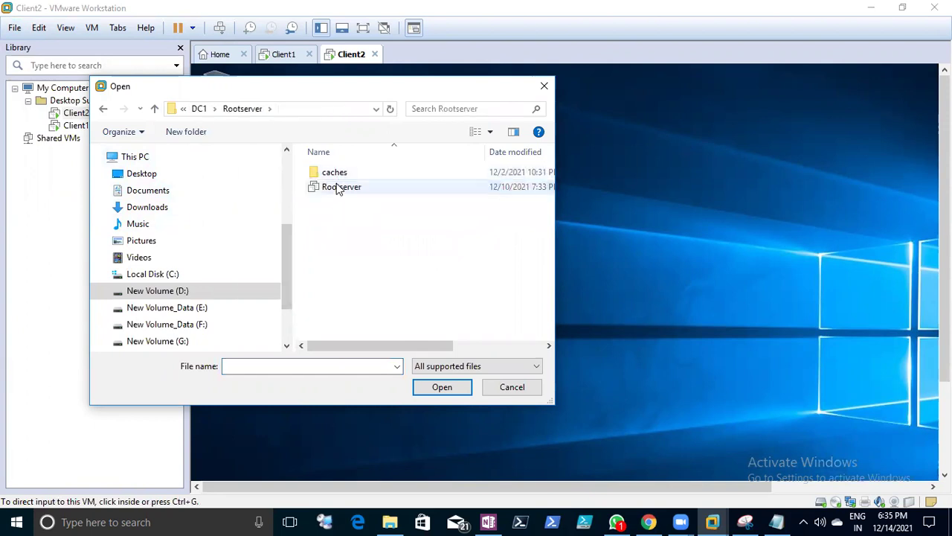
left_click(338, 186)
- Set the file type filter to All files and open a Rootserver file
left_click(428, 366)
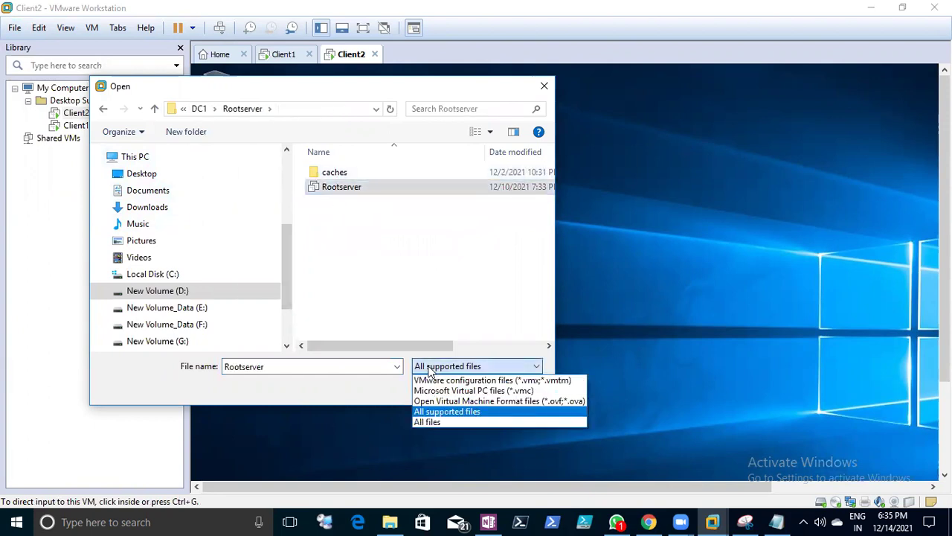
left_click(418, 427)
left_click(428, 366)
left_click(435, 421)
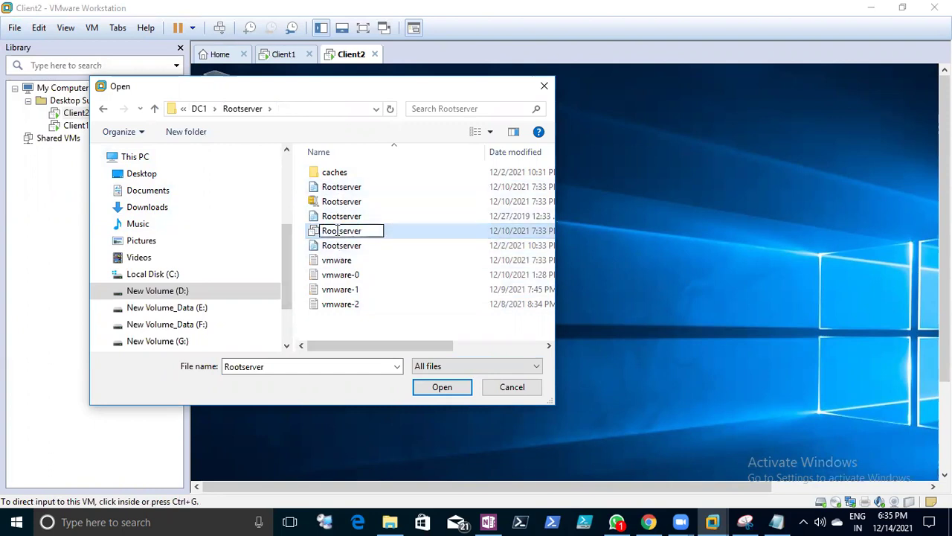
double_click(361, 241)
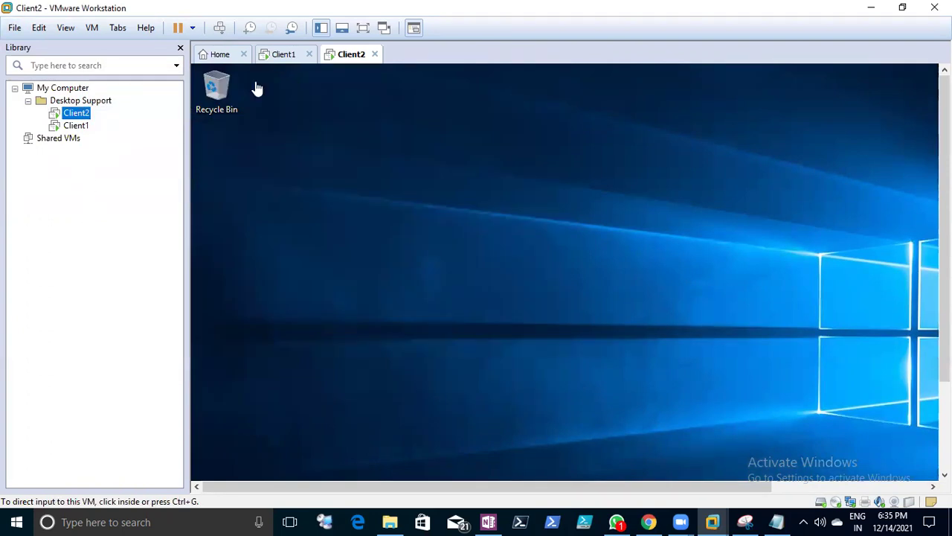
- Check the Client1 and Client2 consoles, then bring the Notepad notes to the front
left_click(284, 57)
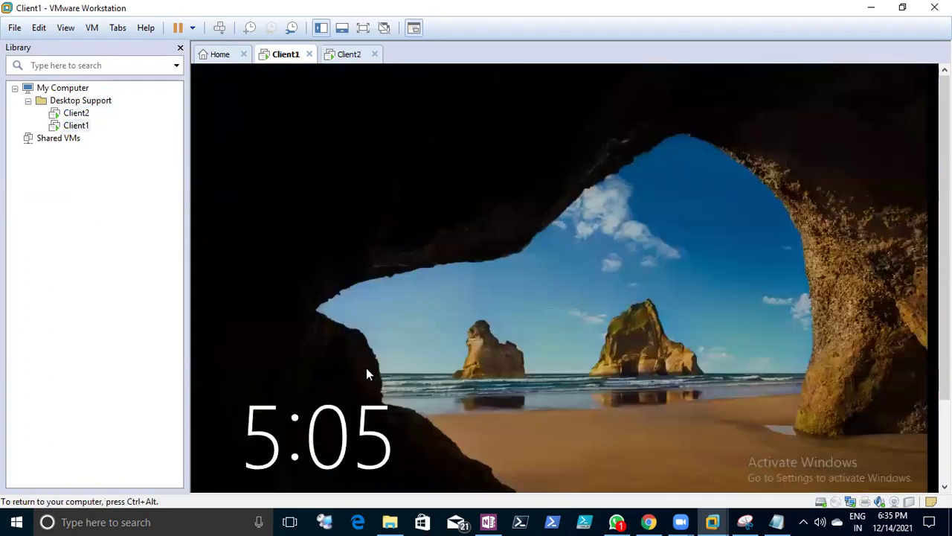
left_click(337, 55)
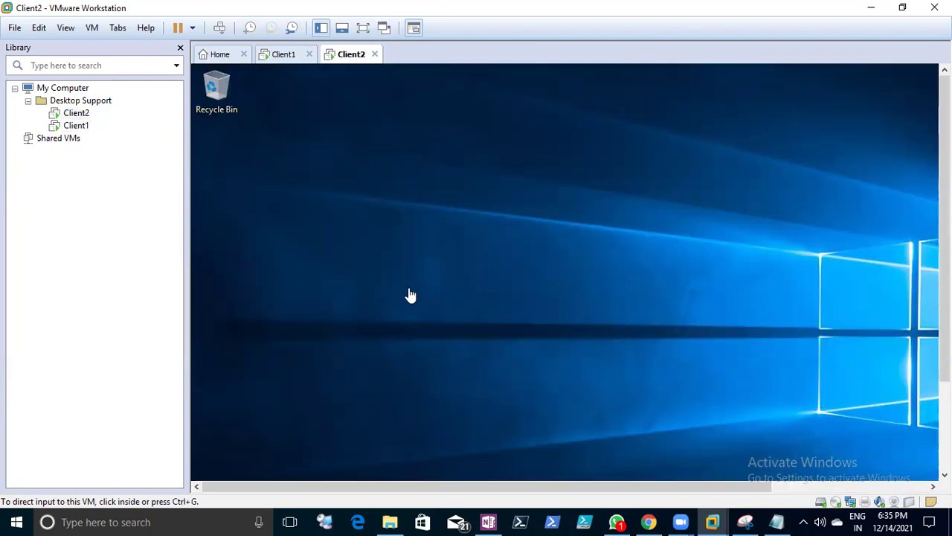
scroll(411, 295, "down", 3)
left_click(713, 519)
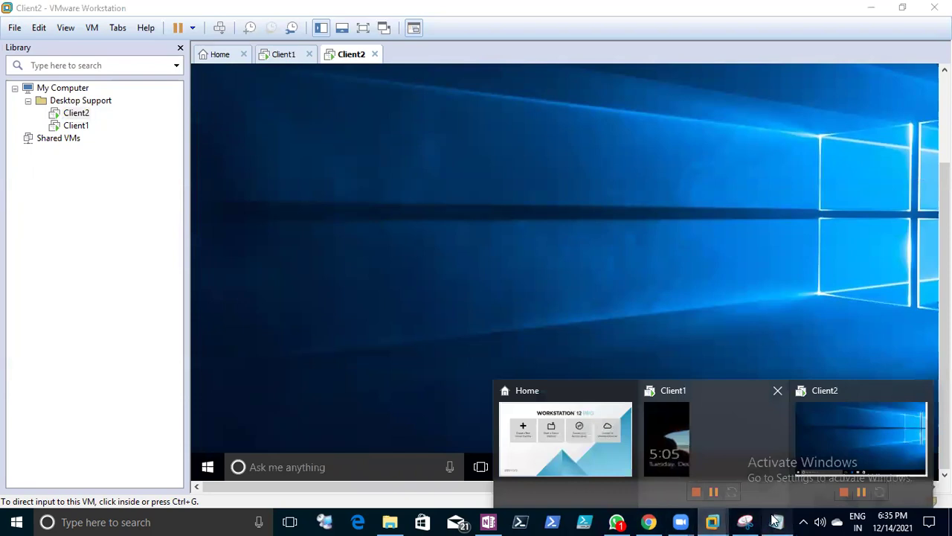
left_click(776, 521)
scroll(54, 346, "down", 6)
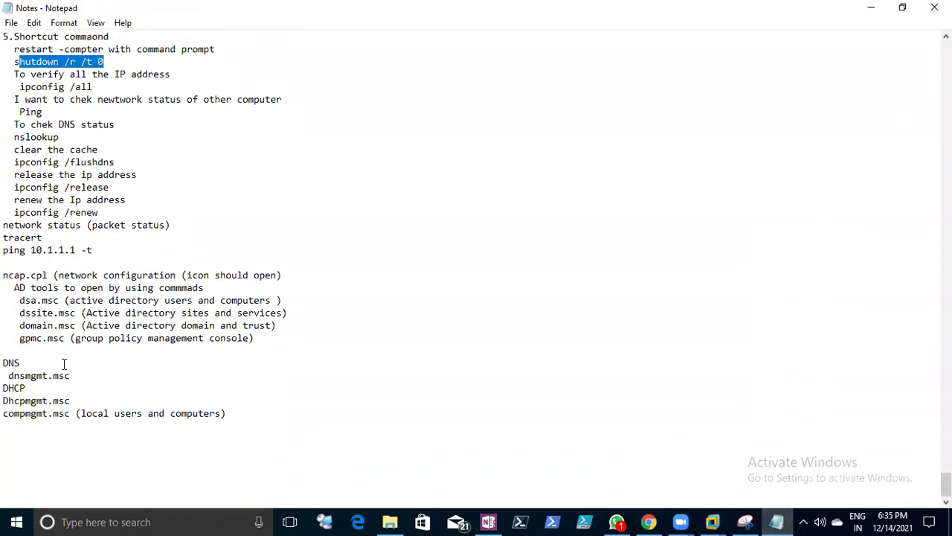
- Review the DNS–compmgmt.msc and ncap.cpl–gpmc.msc lines, then save the notes
left_click_drag(5, 360, 128, 429)
left_click(127, 429)
left_click_drag(276, 338, 34, 272)
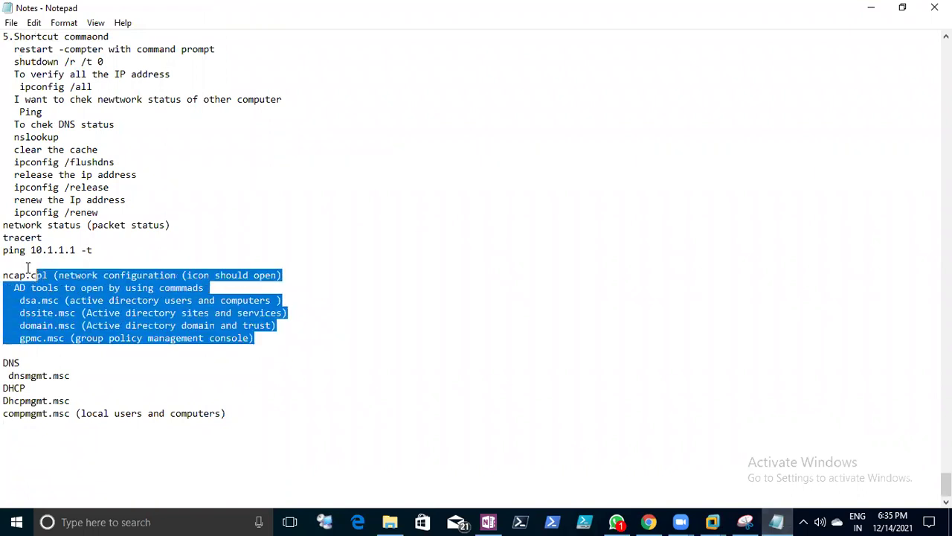
left_click(12, 25)
left_click(30, 70)
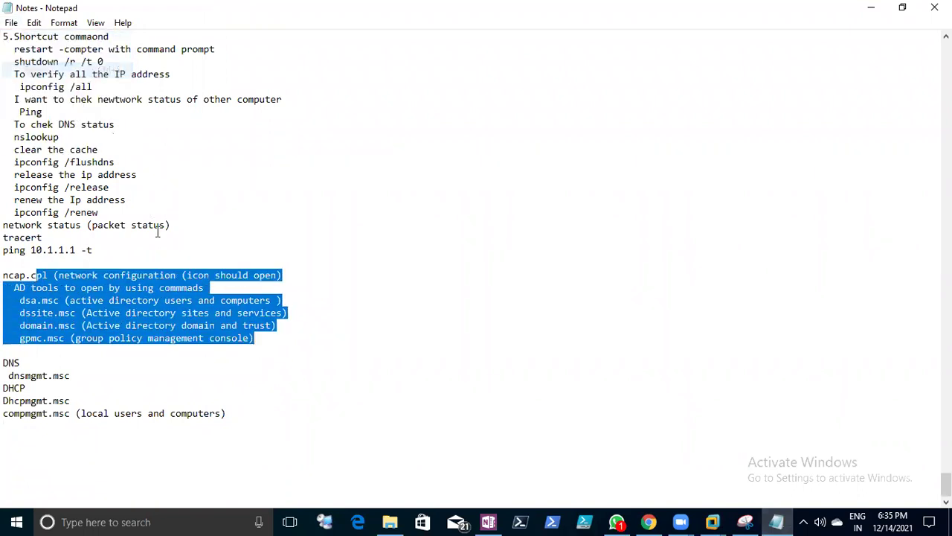
- Add a separator line of equals signs below the compmgmt.msc line
left_click(254, 399)
left_click(266, 418)
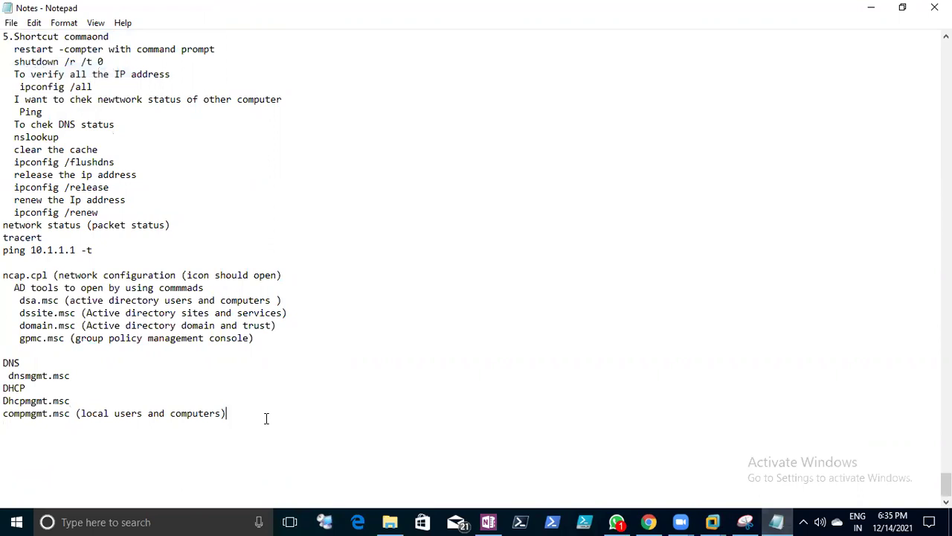
key("Return")
key("Return")
type("===================================================================")
- Review the Active Directory list and later command sections, then save again
scroll(260, 370, "up", 7)
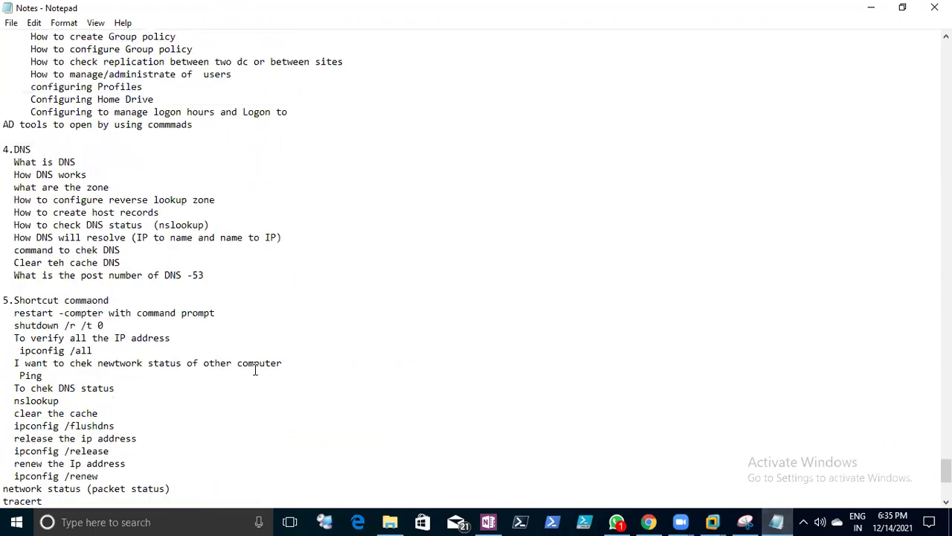
scroll(253, 368, "up", 5)
left_click_drag(4, 162, 104, 187)
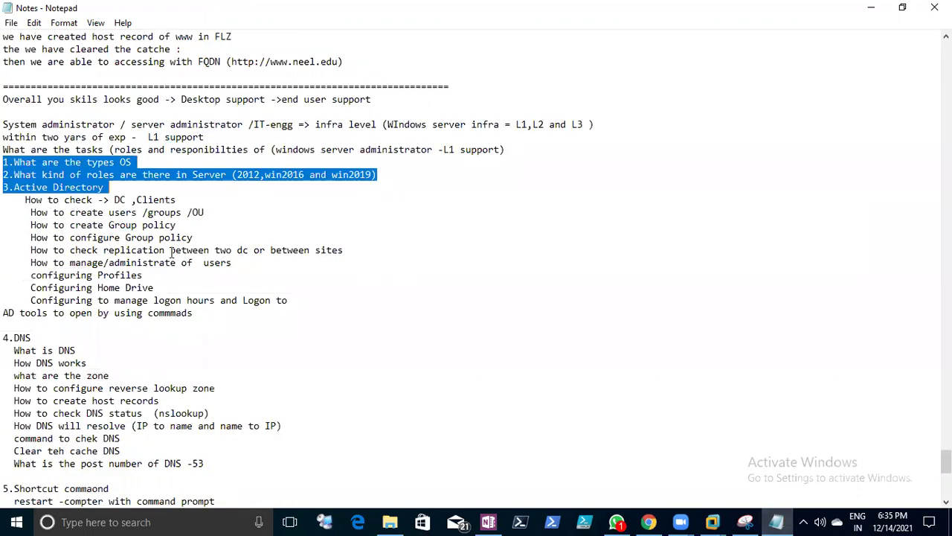
left_click(170, 250)
scroll(151, 316, "down", 3)
left_click_drag(5, 224, 98, 337)
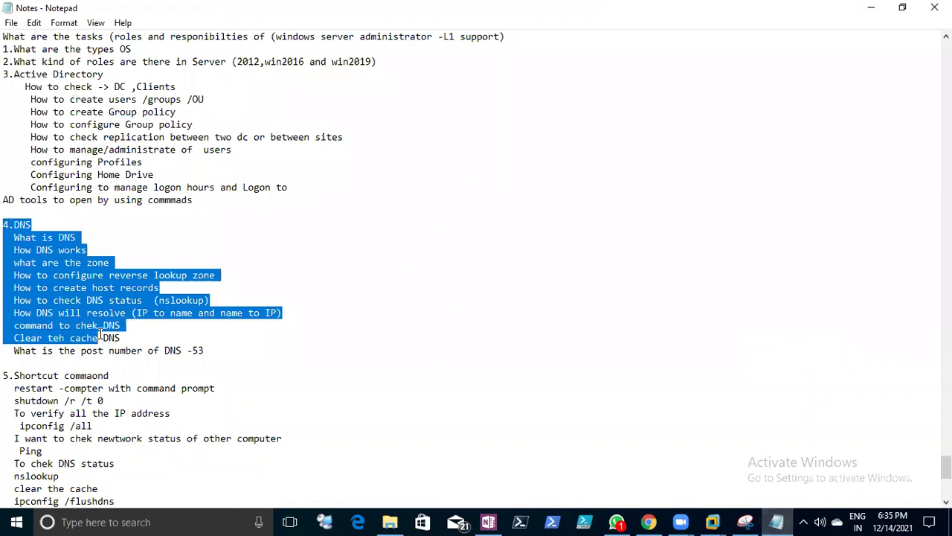
scroll(100, 335, "down", 3)
scroll(68, 348, "down", 3)
left_click_drag(4, 387, 227, 461)
left_click(11, 22)
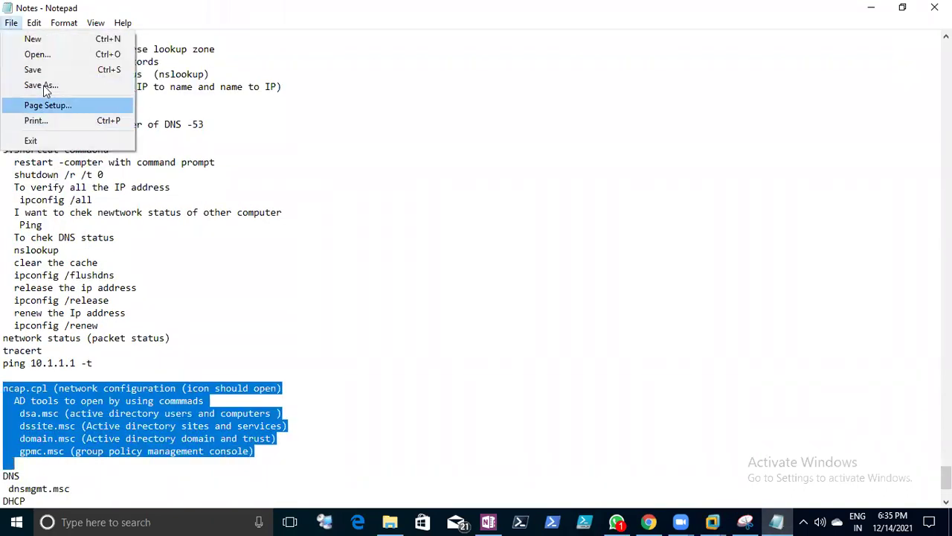
left_click(37, 68)
- Select the Recap section text for review and save the notes once more
scroll(149, 200, "up", 3)
scroll(148, 200, "up", 15)
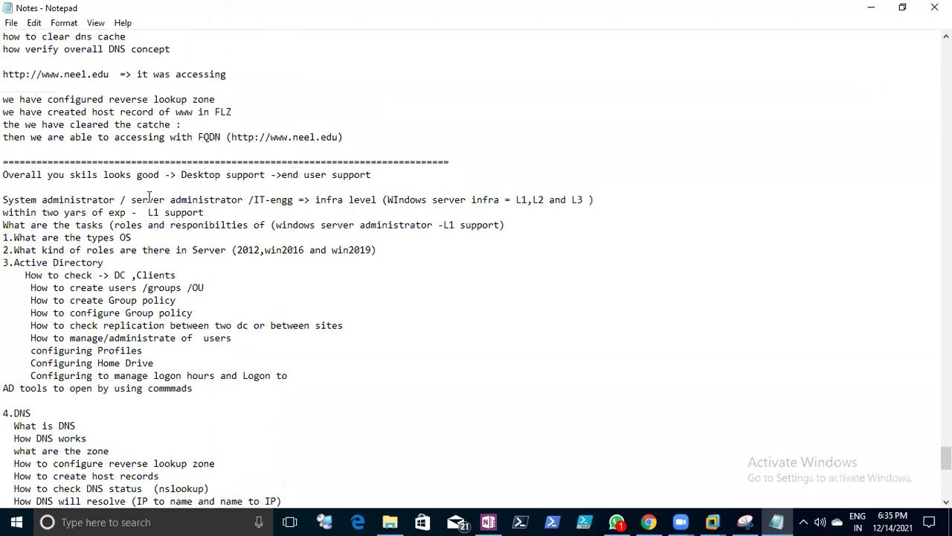
scroll(155, 199, "down", 2)
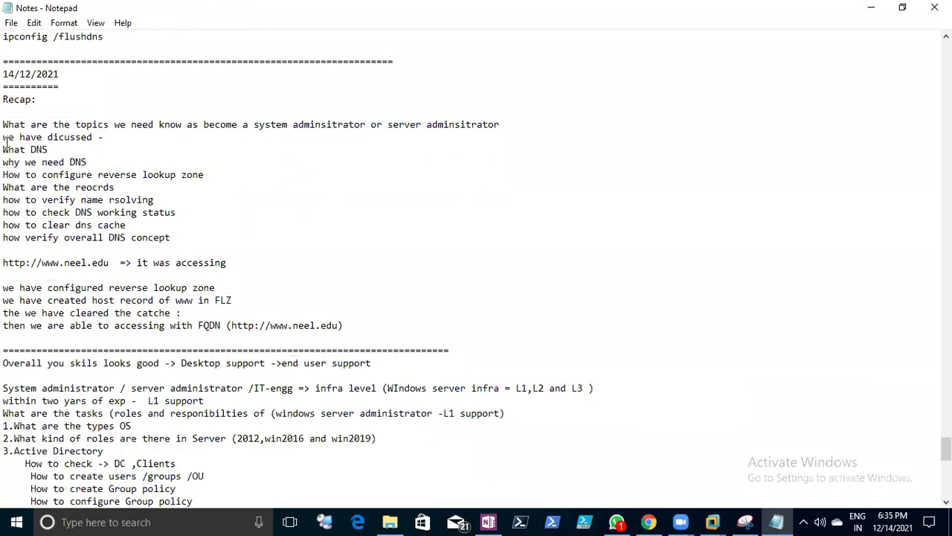
left_click_drag(4, 99, 294, 351)
scroll(294, 351, "down", 18)
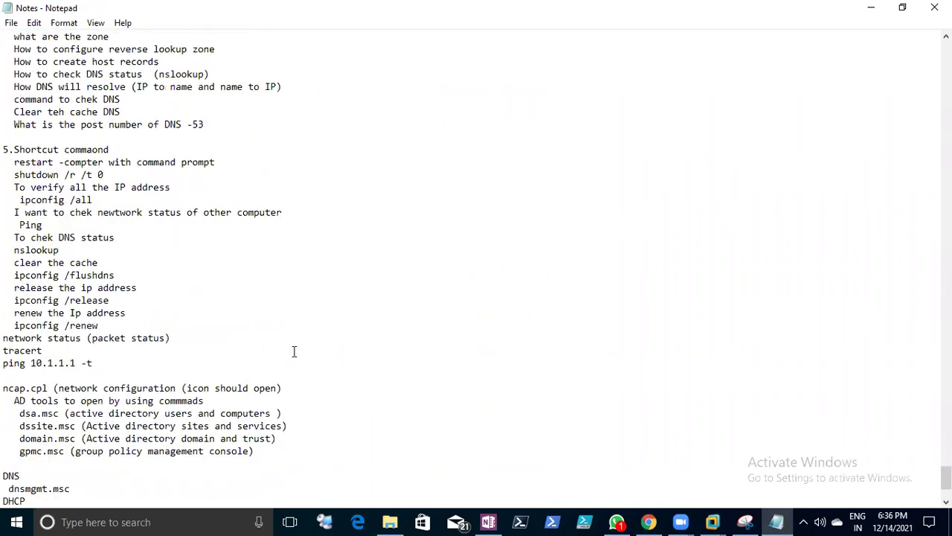
scroll(294, 351, "down", 4)
left_click(12, 23)
left_click(32, 68)
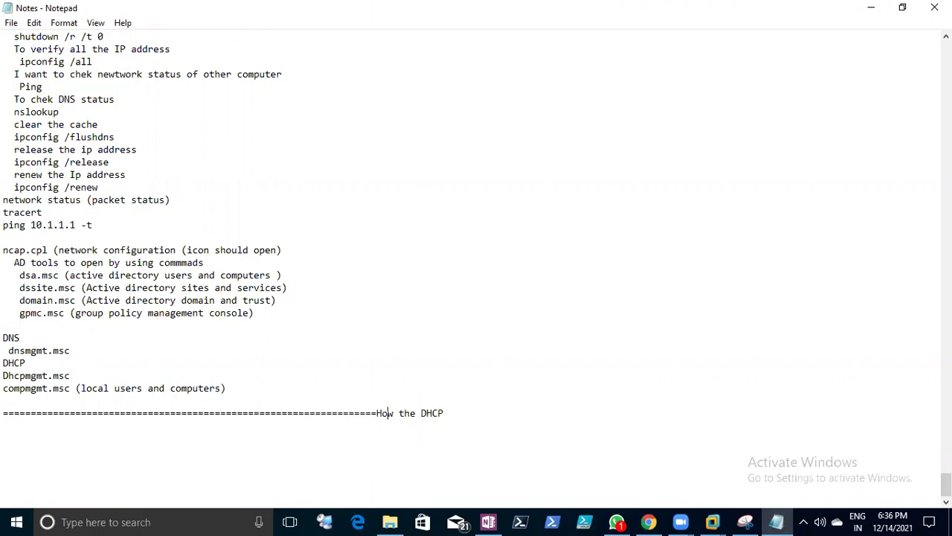
- Move the DHCP text onto its own line and rewrite it as 'What is DHCP'
key("Return")
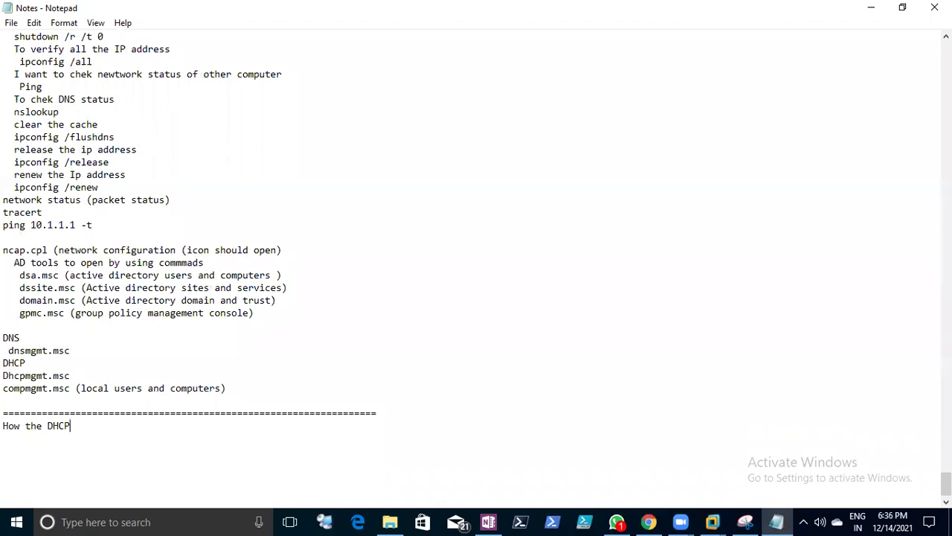
key("BackSpace")
key("BackSpace")
key("BackSpace")
key("BackSpace")
key("BackSpace")
key("BackSpace")
type("CP")
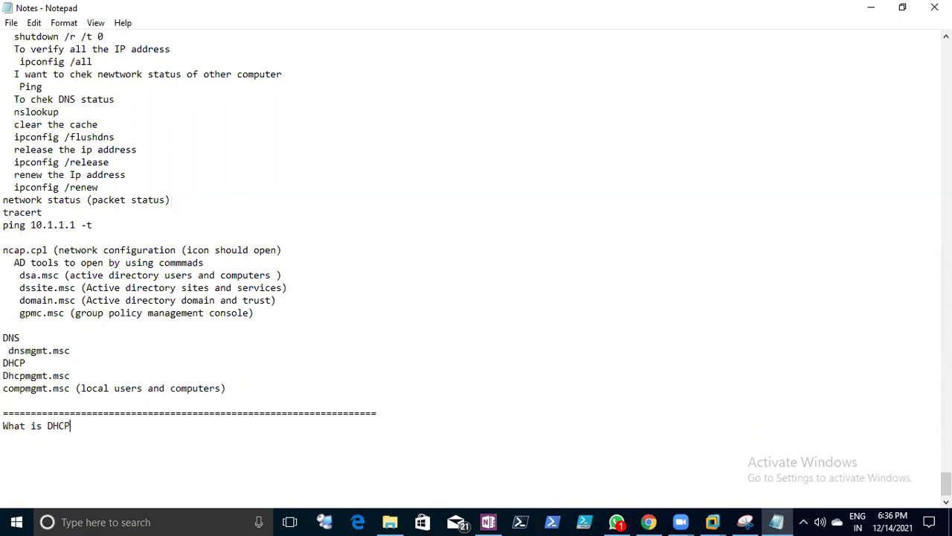
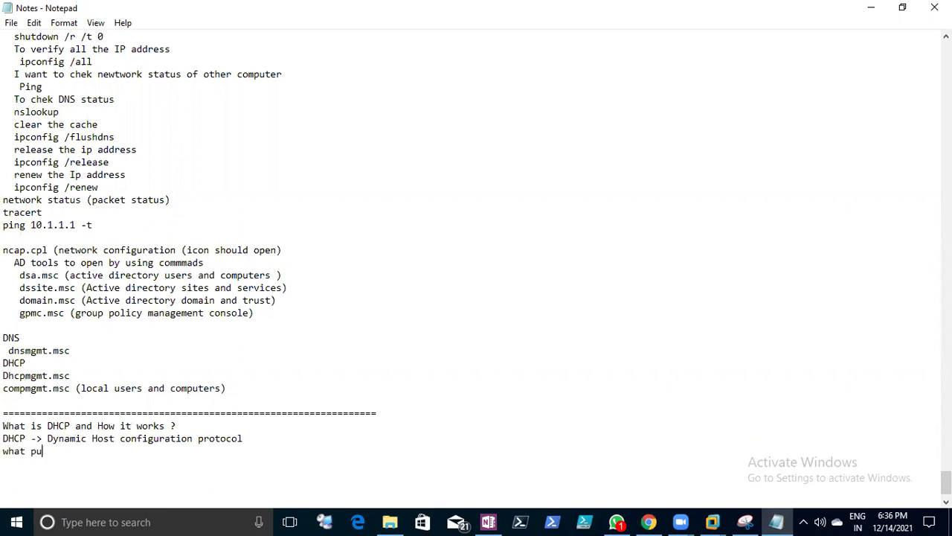
- Answer the DHCP question with 'DHCP will release /provide the ip address to the client machine (dynmically)'
type("ed to use DHCP ?")
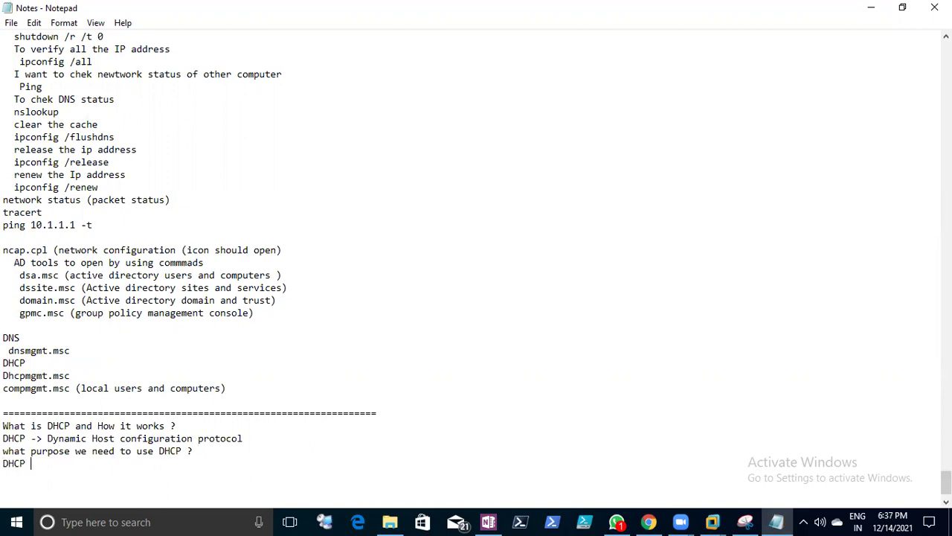
type("ll")
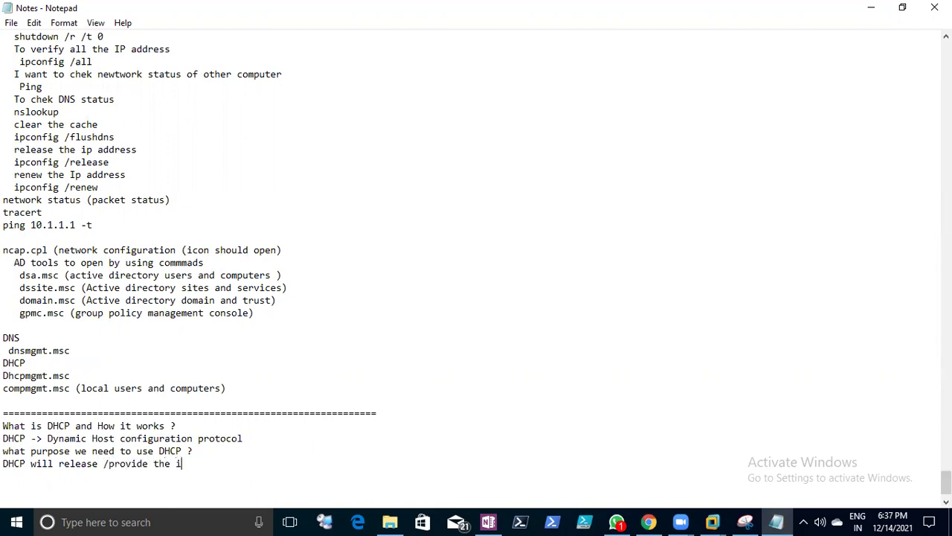
type("address to the client machine (dynmically")
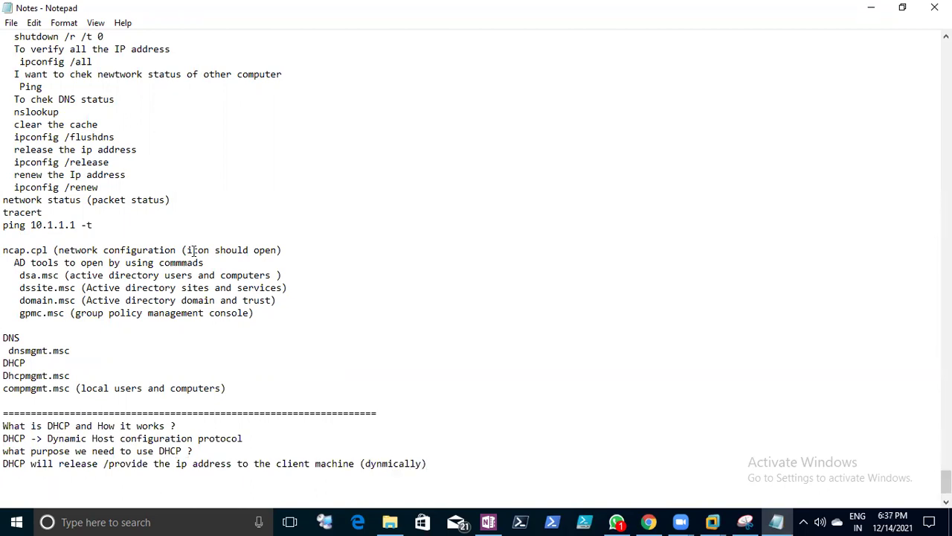
- Open the Rootserver virtual machine from the Webserver2 folder, which loads as Web2
mouse_move(712, 520)
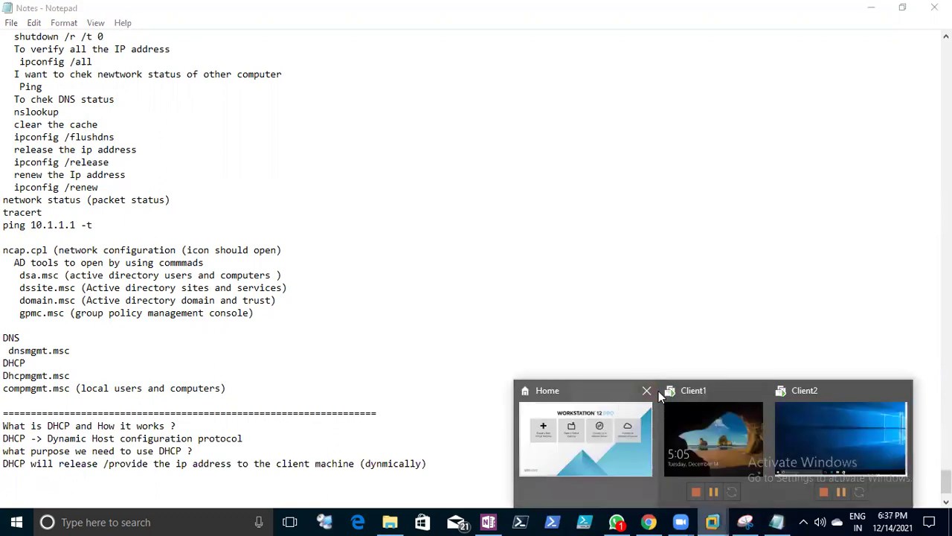
left_click(570, 395)
left_click(15, 28)
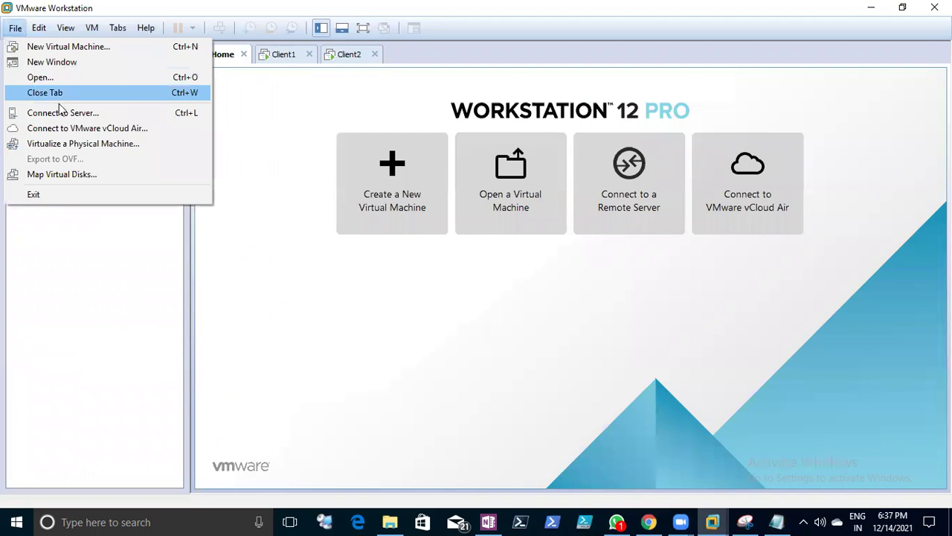
key("ctrl+o")
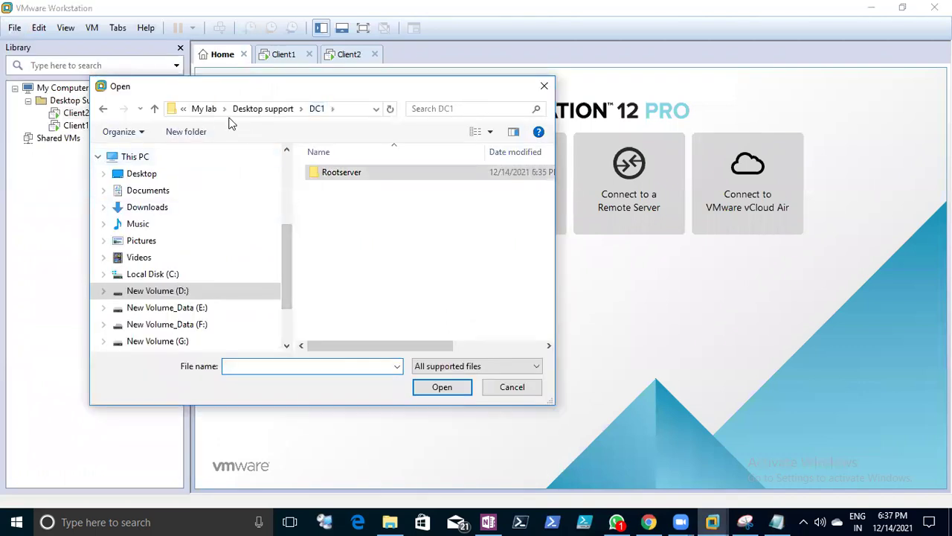
left_click(240, 112)
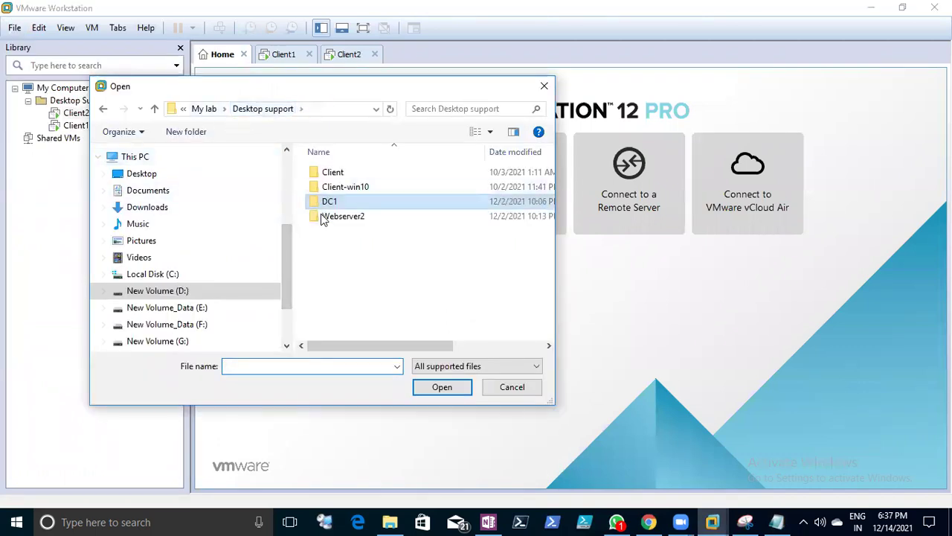
left_click(204, 109)
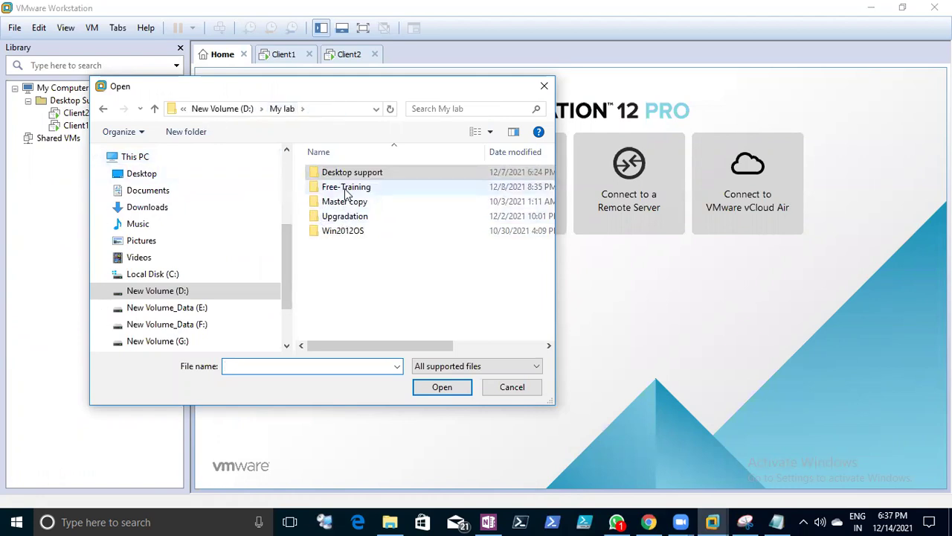
double_click(344, 188)
left_click(339, 172)
left_click(205, 111)
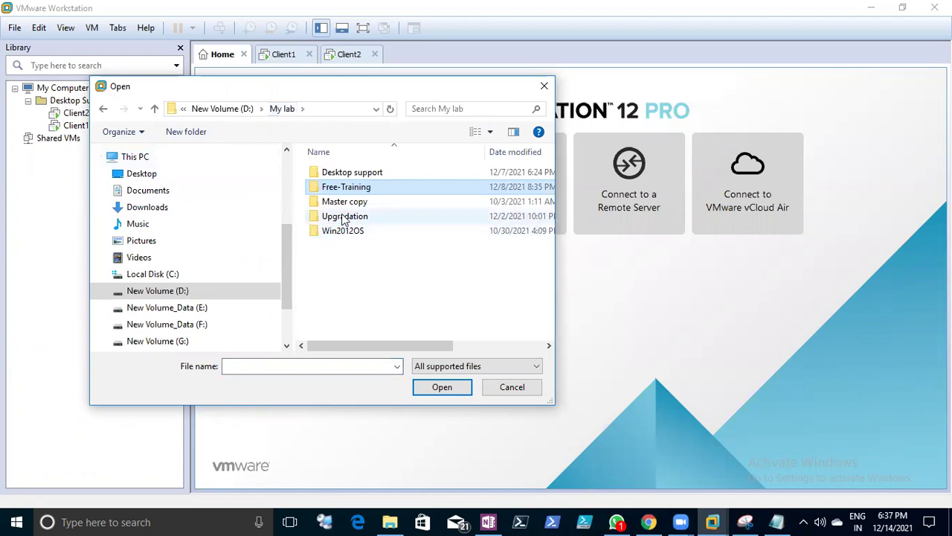
double_click(339, 173)
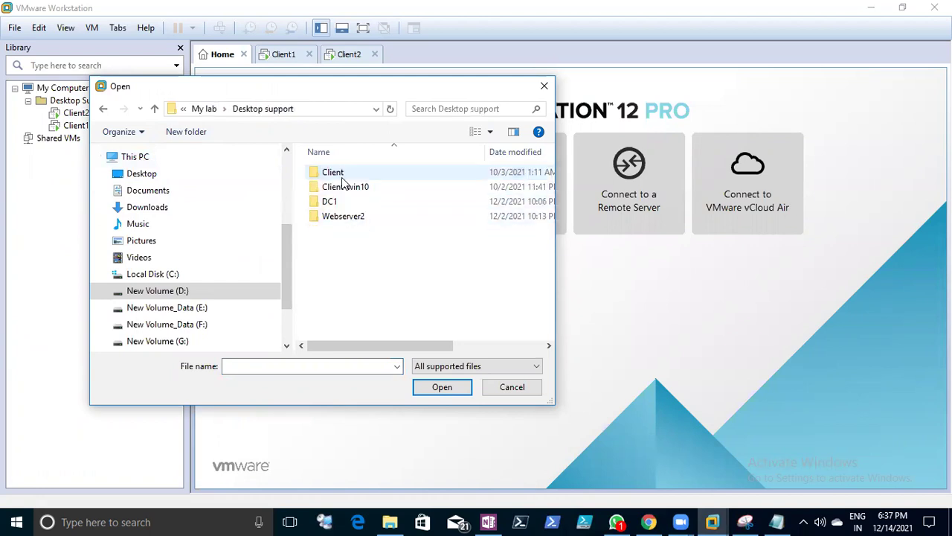
double_click(340, 217)
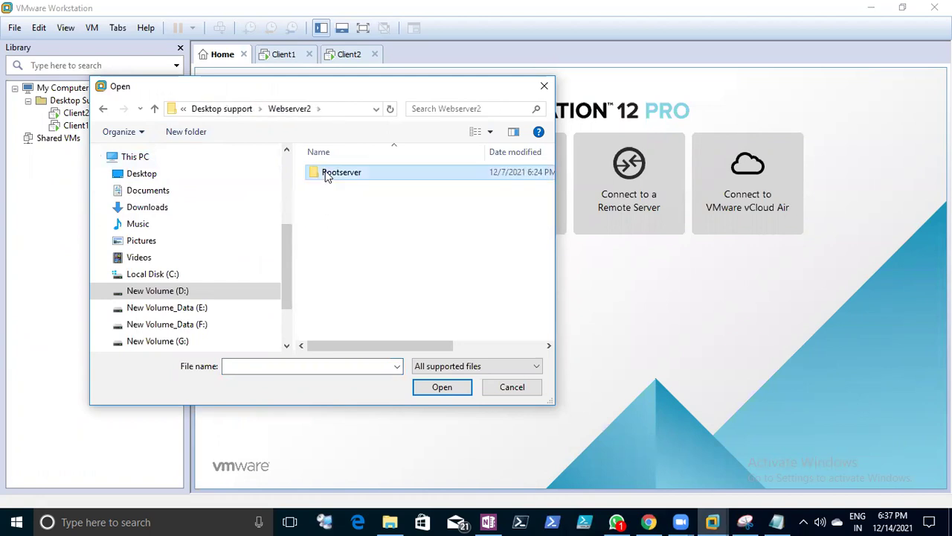
double_click(327, 176)
double_click(331, 202)
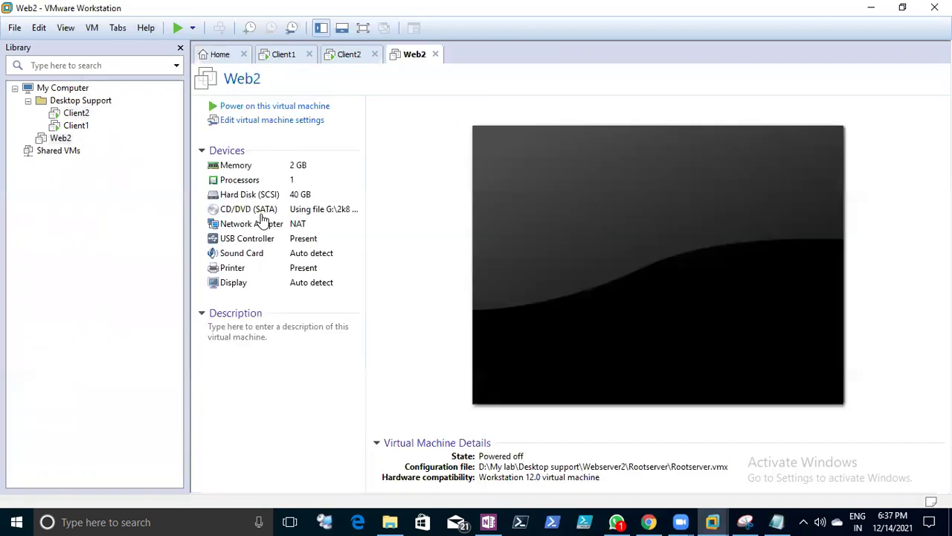
- Remove the Web2 machine from the VMware library
left_click(61, 141)
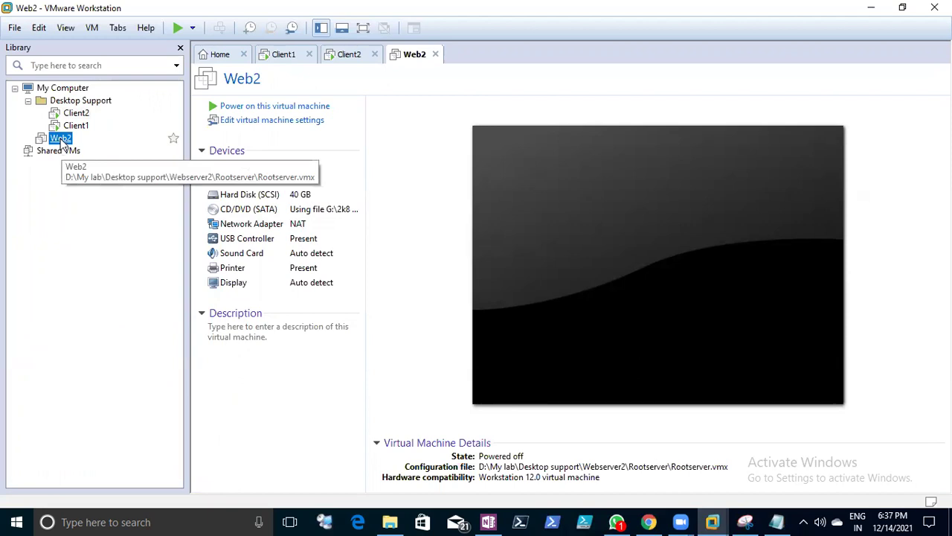
right_click(61, 141)
left_click(93, 199)
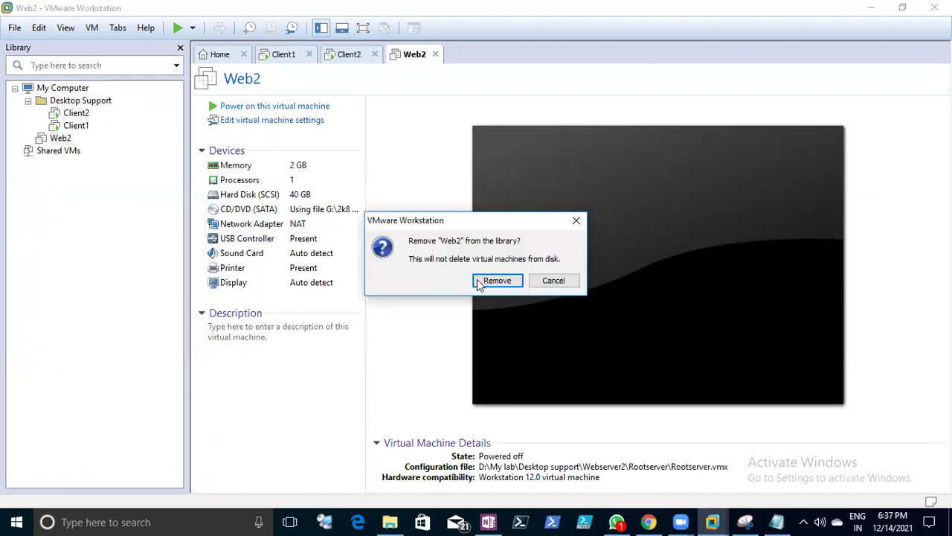
left_click(478, 281)
- Browse to DC1's Rootserver folder and try to open its virtual machine
left_click(14, 27)
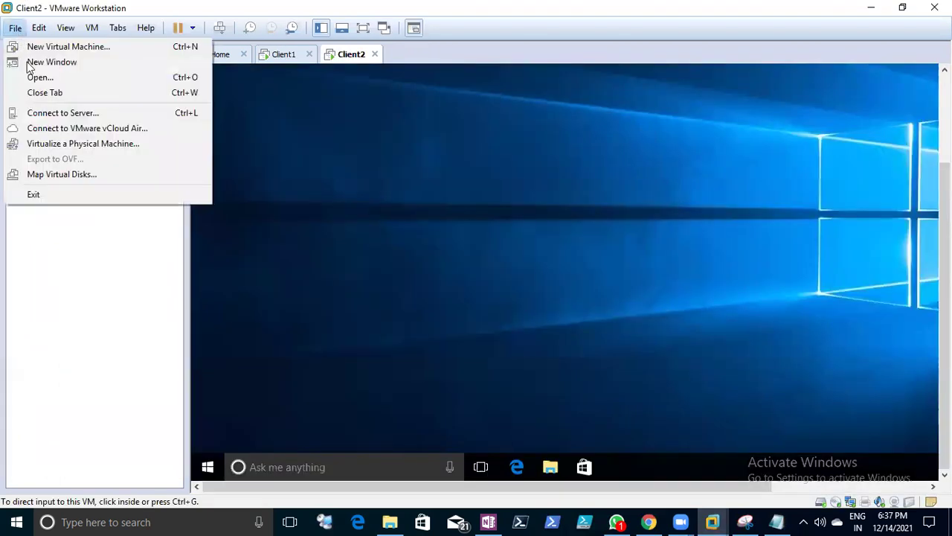
left_click(33, 76)
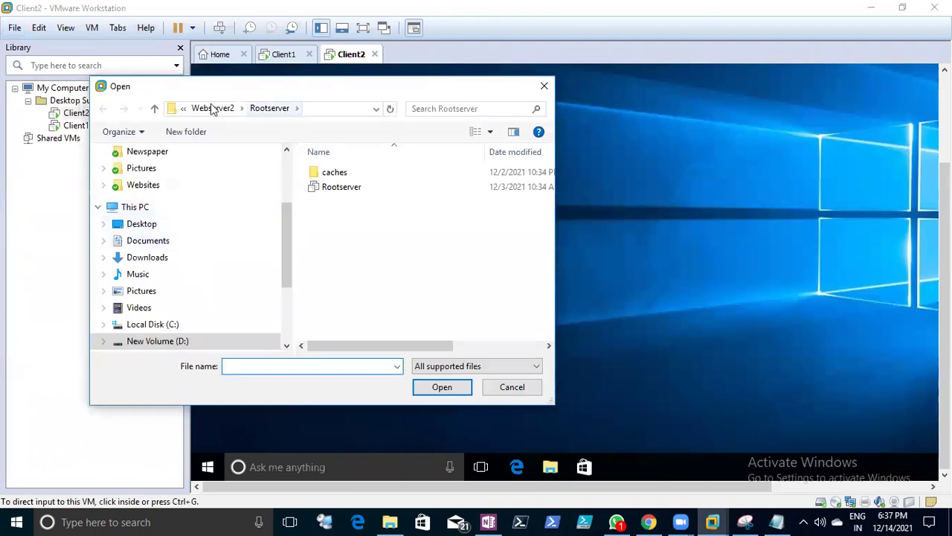
left_click(213, 108)
left_click(213, 108)
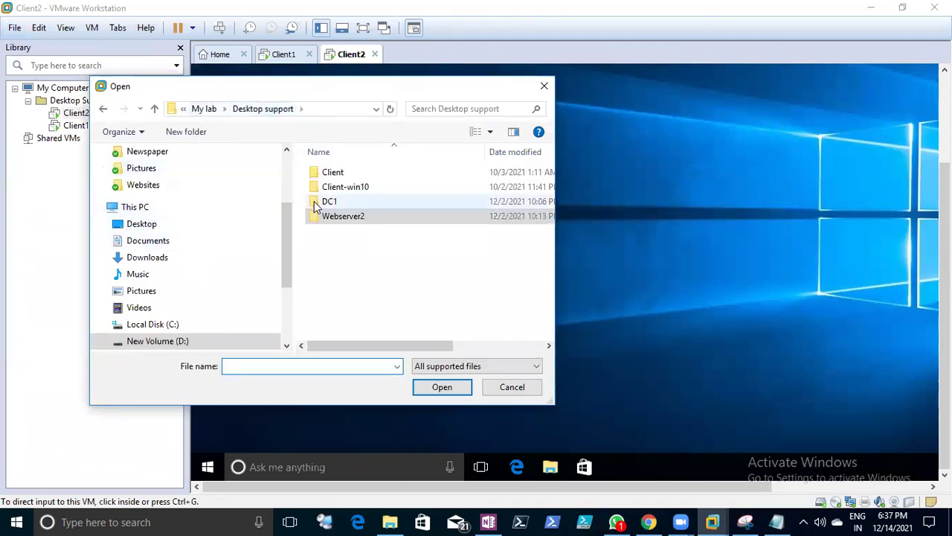
double_click(328, 202)
double_click(327, 174)
double_click(327, 187)
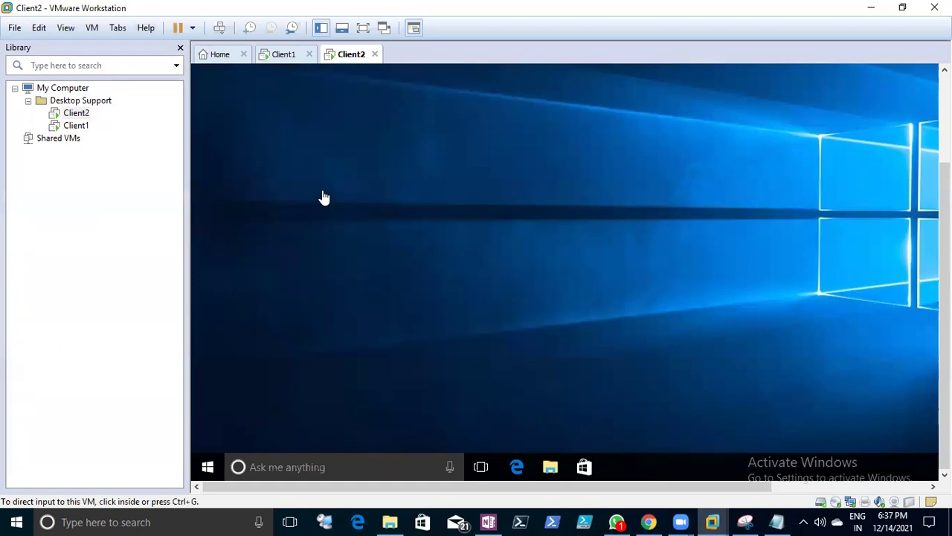
left_click(390, 521)
- In File Explorer, browse to the DC1 folder under My lab > Desktop support
left_click(229, 46)
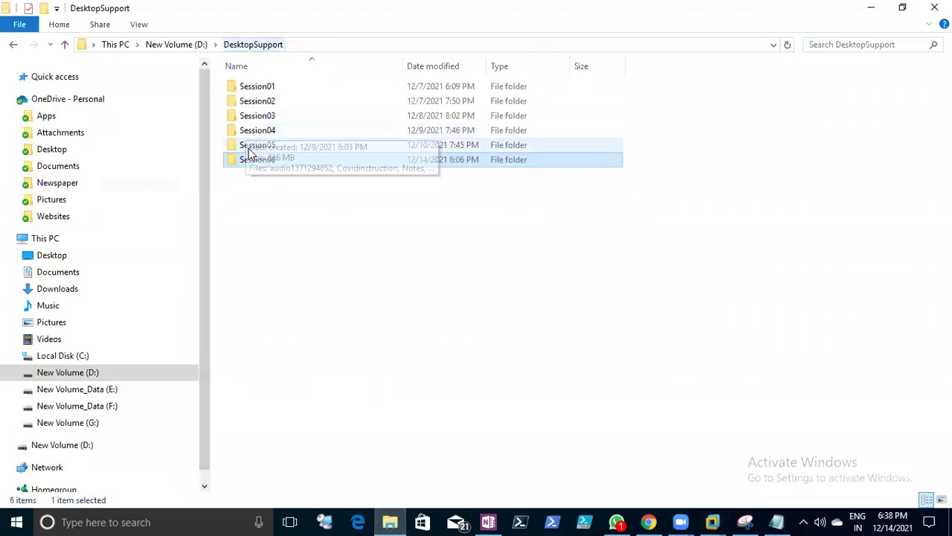
left_click(177, 44)
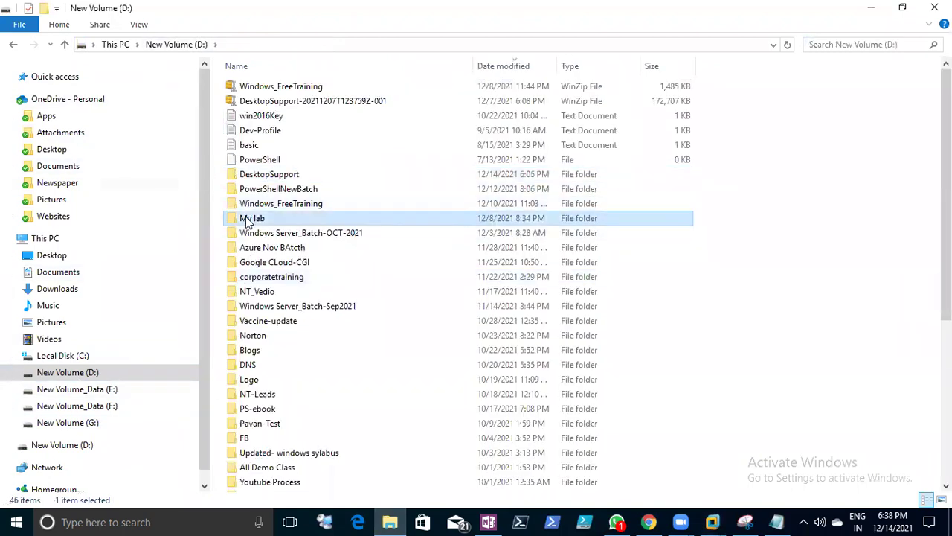
double_click(250, 219)
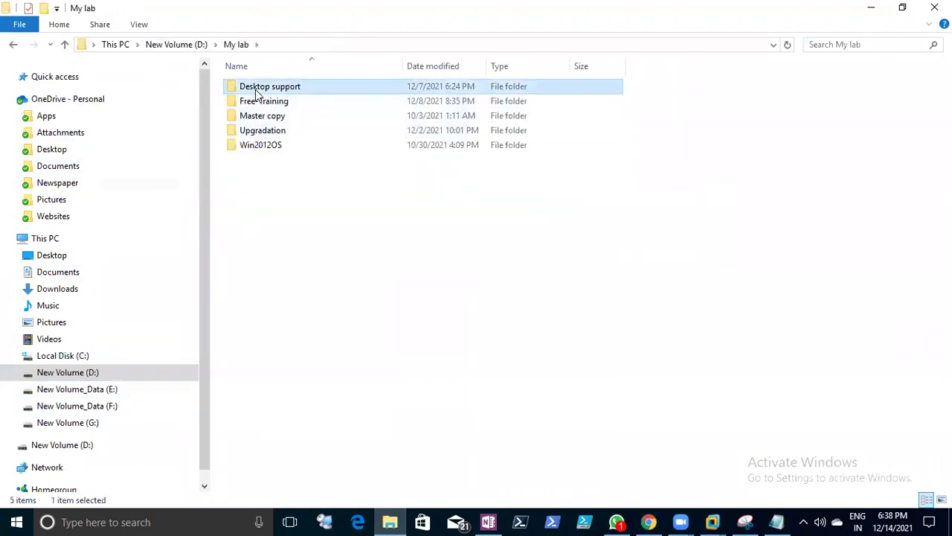
double_click(258, 88)
double_click(244, 116)
double_click(245, 88)
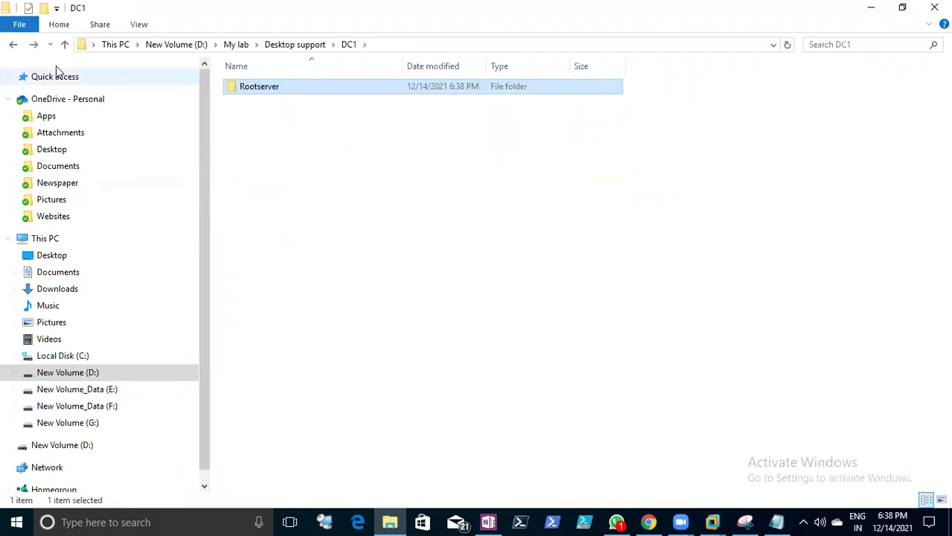
left_click(13, 46)
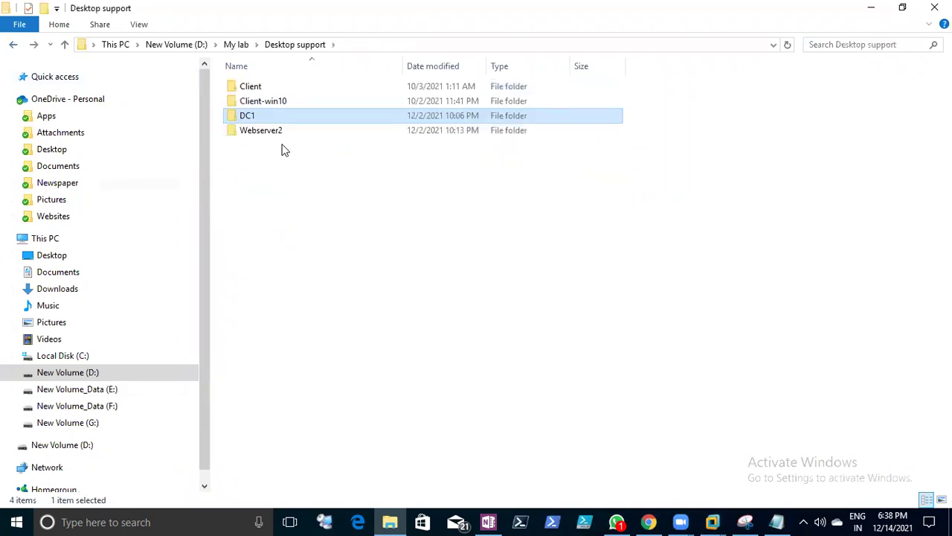
- Rename the DC1 folder to DC1_old, then change it back to DC1
right_click(255, 123)
left_click(313, 472)
left_click(256, 116)
type("_old")
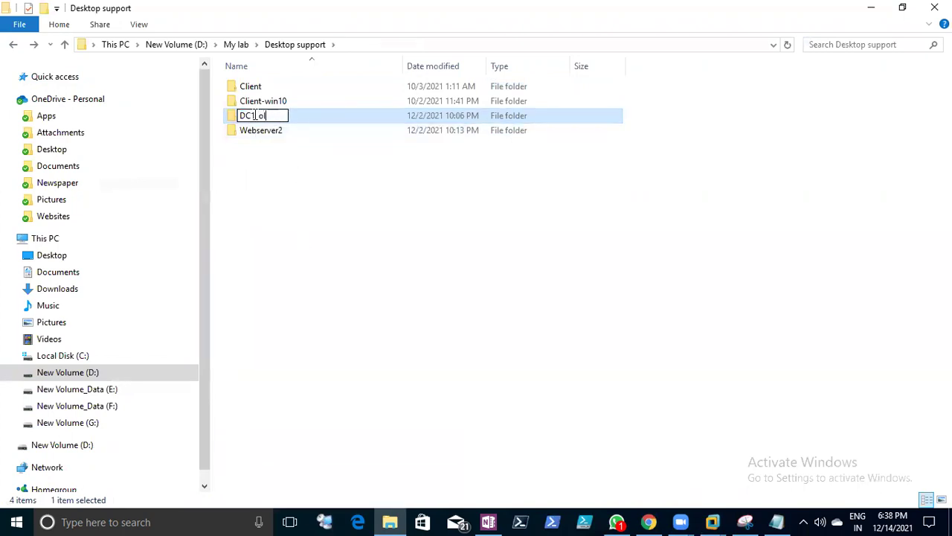
left_click(282, 155)
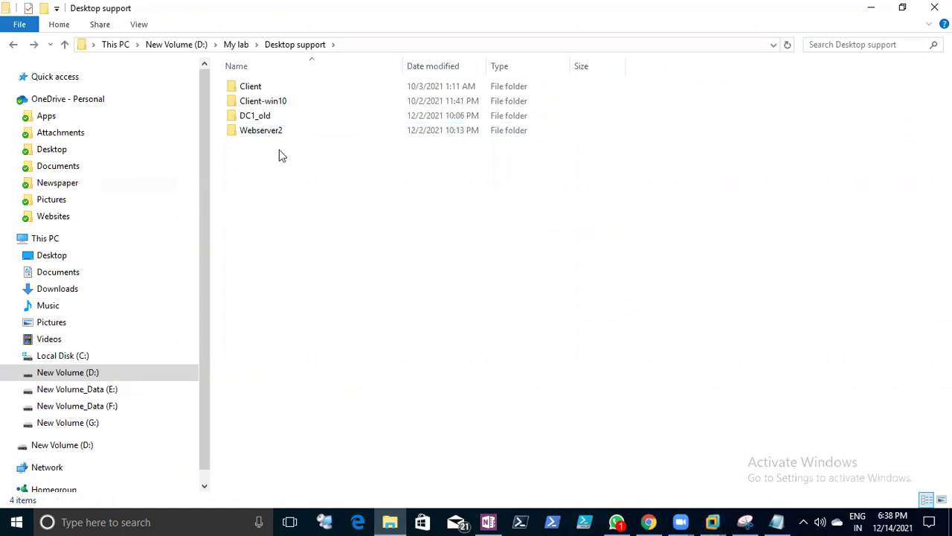
right_click(252, 121)
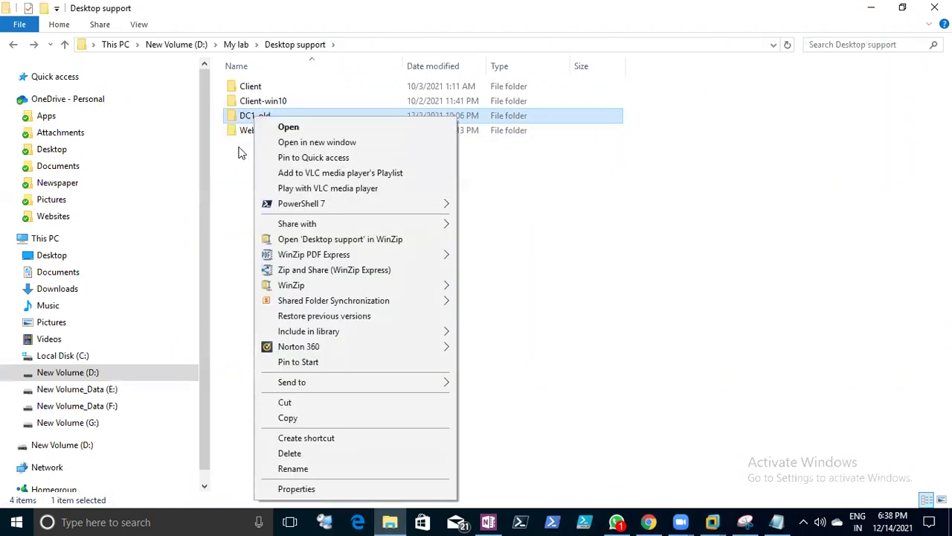
left_click(302, 469)
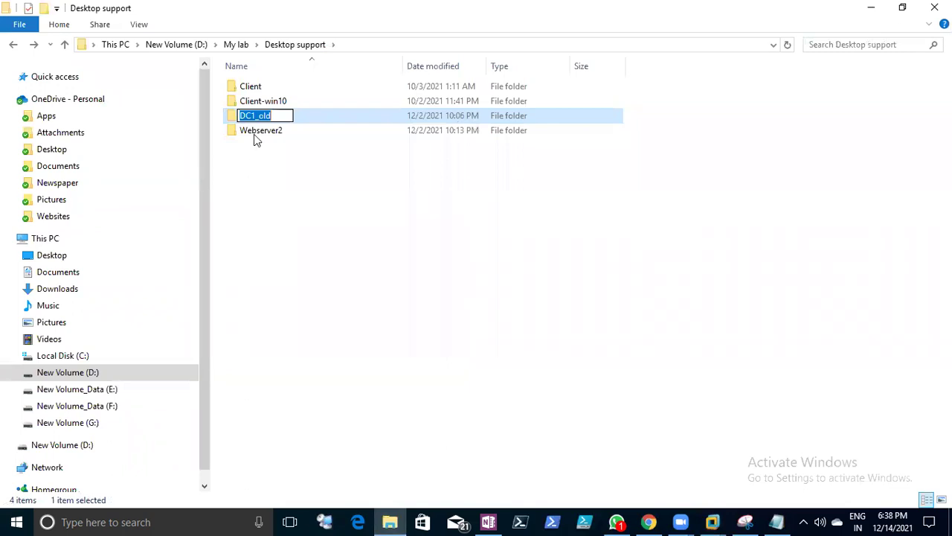
left_click_drag(255, 116, 296, 122)
key("BackSpace")
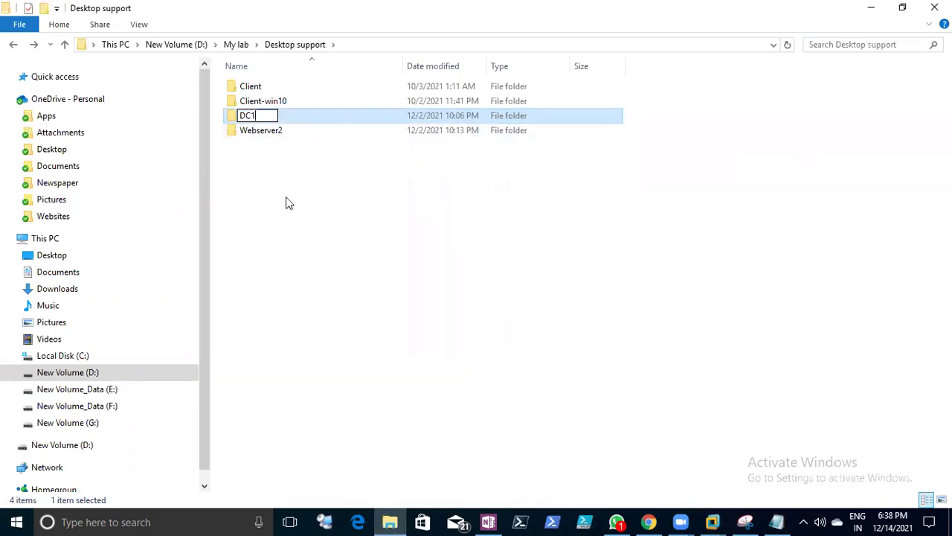
left_click(257, 192)
- Rename the Rootserver folder inside DC1 to DC1
double_click(249, 117)
left_click(257, 89)
right_click(257, 89)
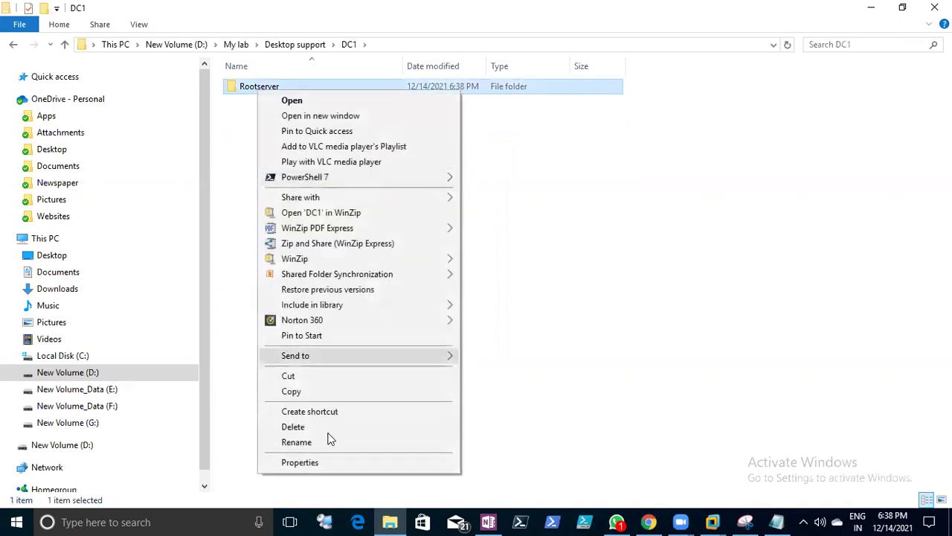
left_click(325, 444)
type("DC1")
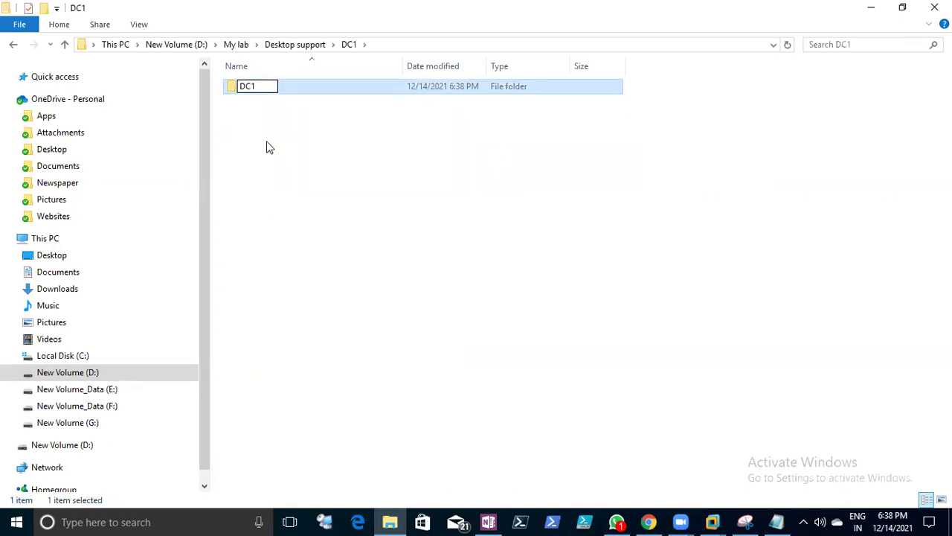
key("Return")
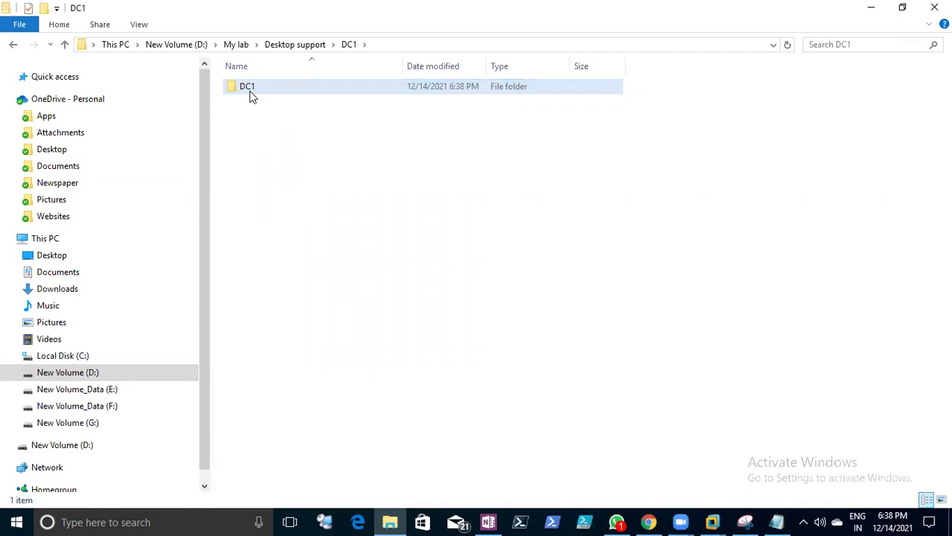
- Rename the parent folder to DC1_old and paste its inner DC1 folder into Desktop support
left_click(15, 45)
right_click(238, 123)
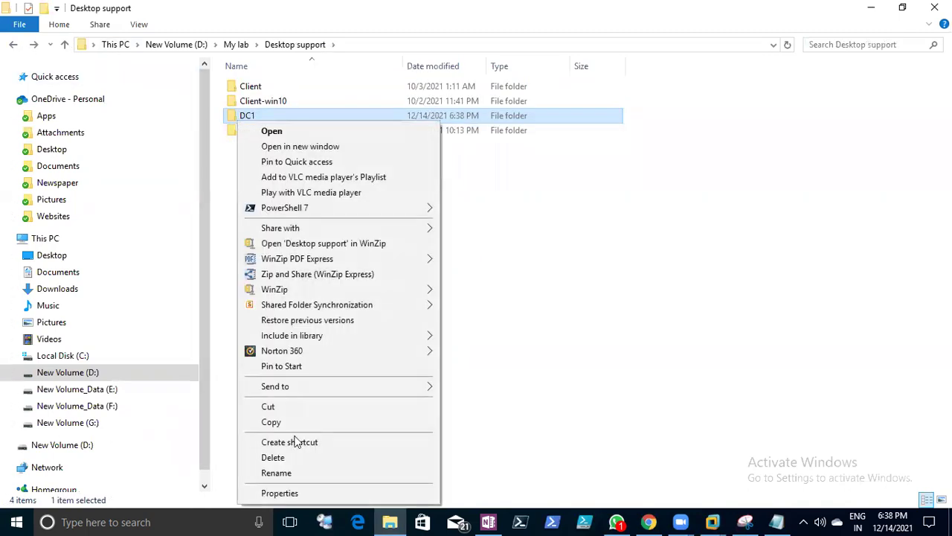
left_click(291, 473)
left_click(264, 113)
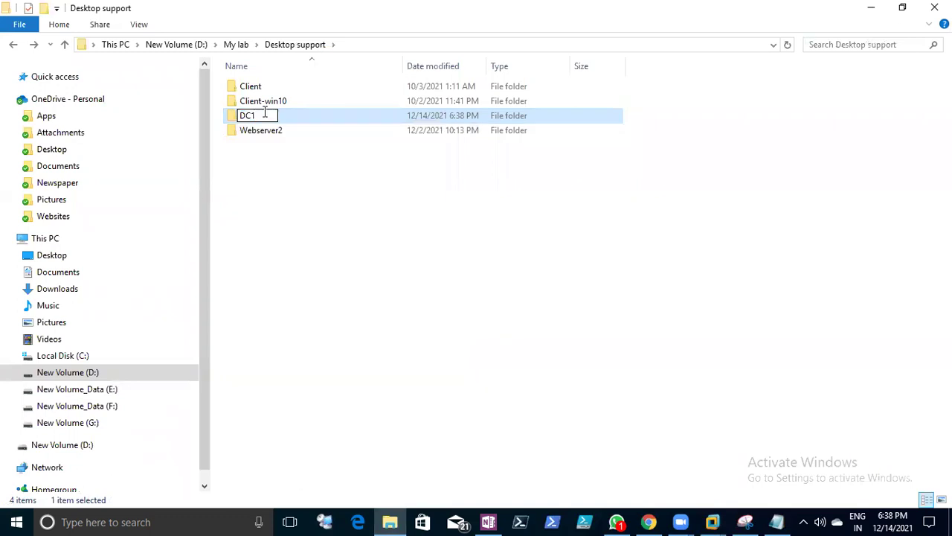
type("_old")
key("Return")
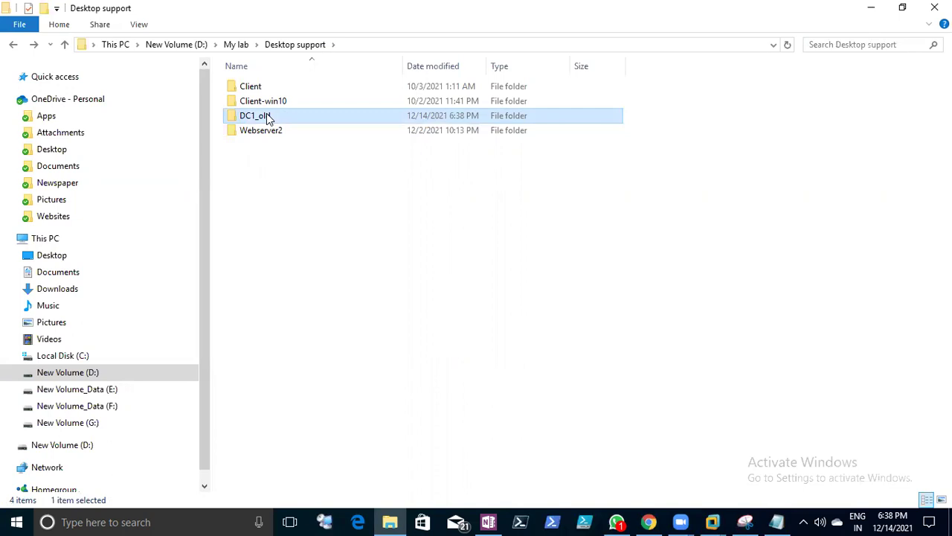
double_click(267, 114)
left_click(263, 89)
left_click(11, 45)
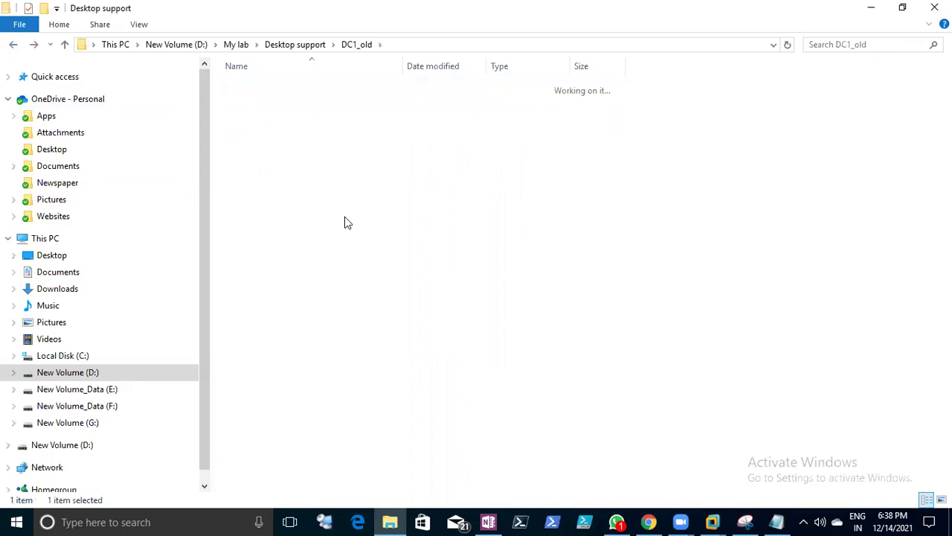
key("ctrl+v")
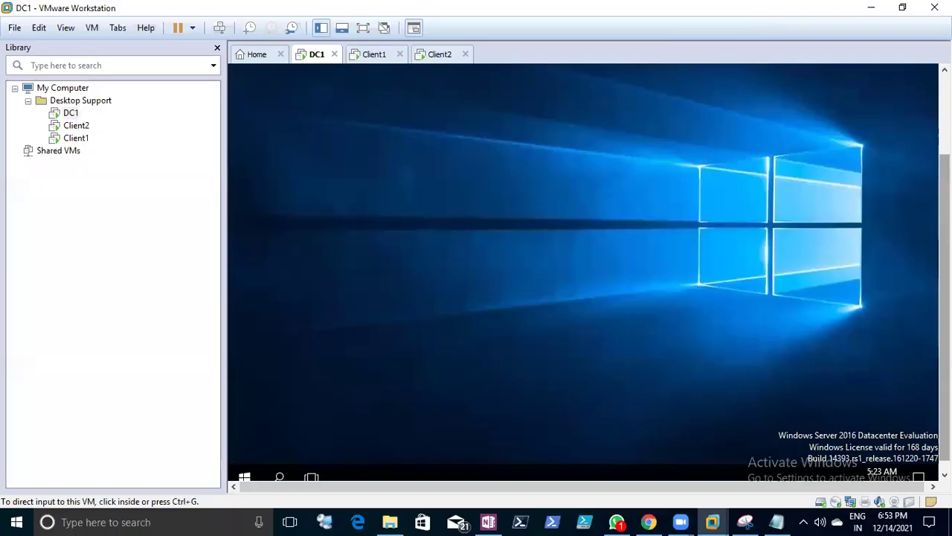
left_click(478, 278)
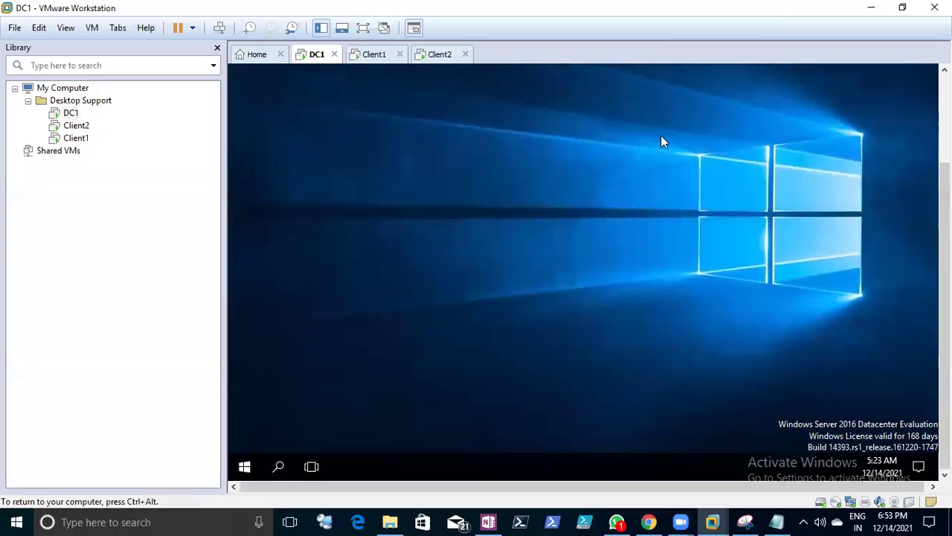
key("ctrl+alt")
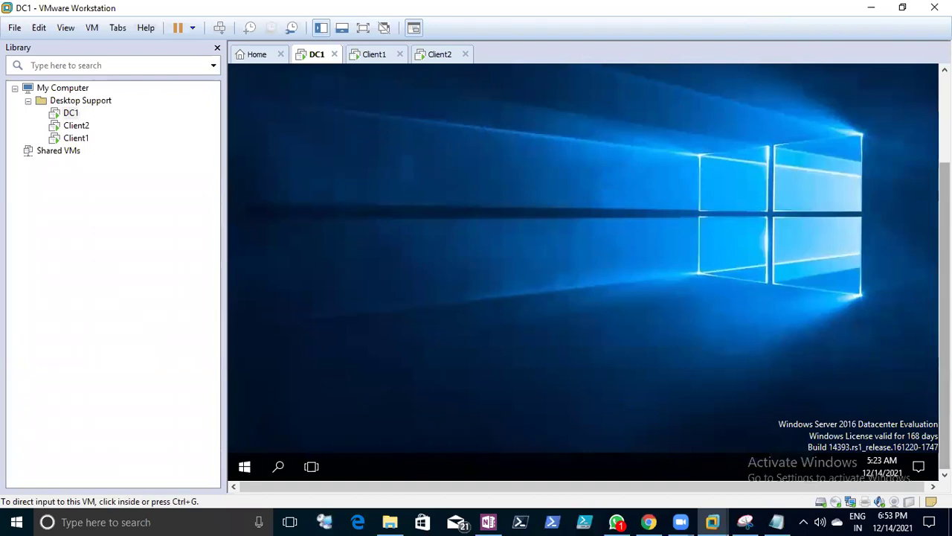
left_click(479, 278)
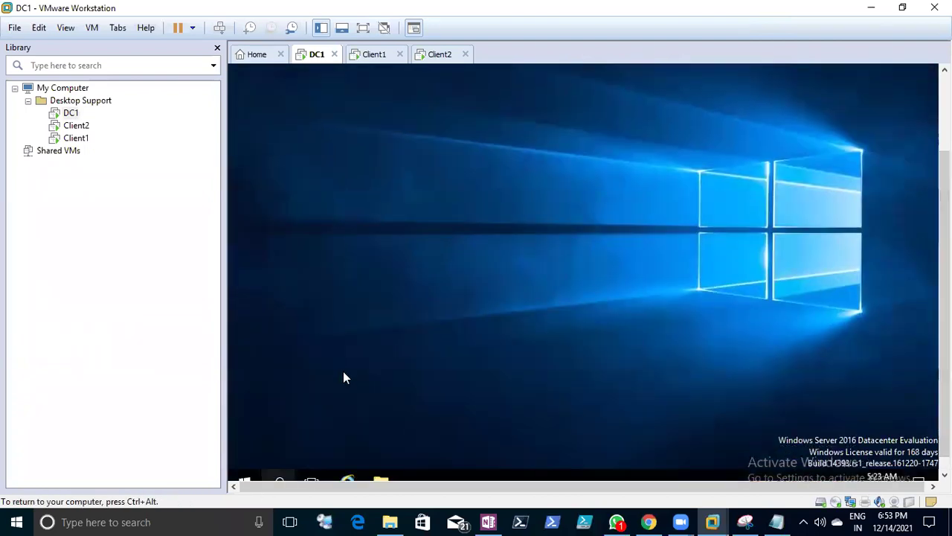
key("ctrl+alt")
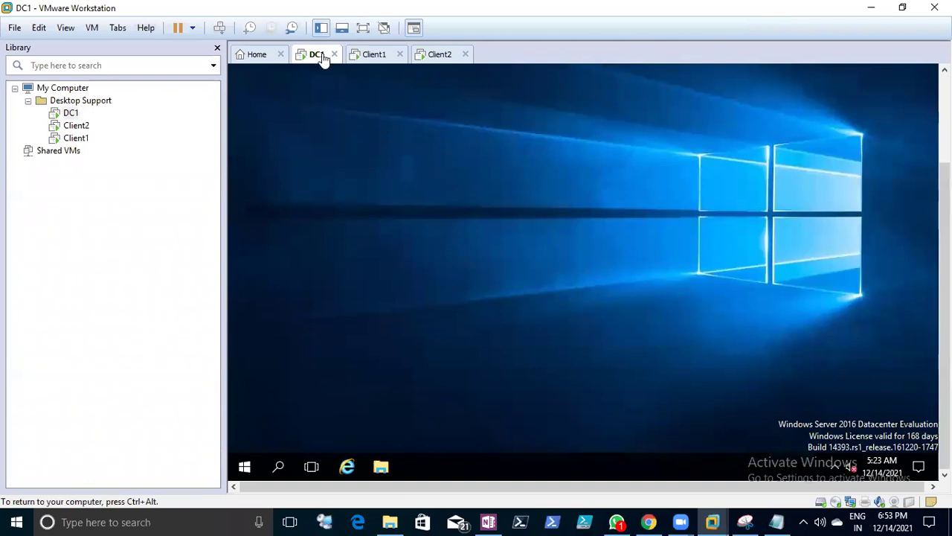
left_click(372, 55)
left_click(440, 55)
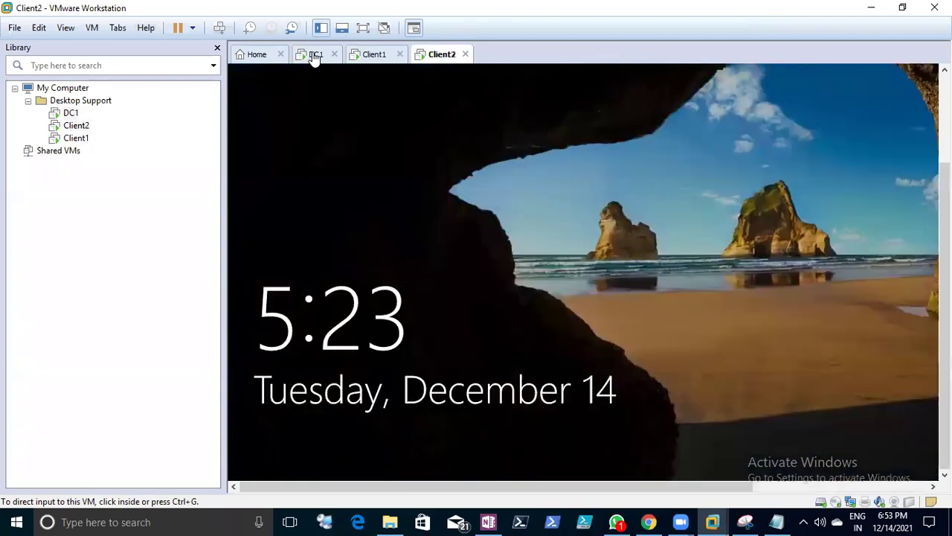
left_click(316, 55)
left_click(764, 167)
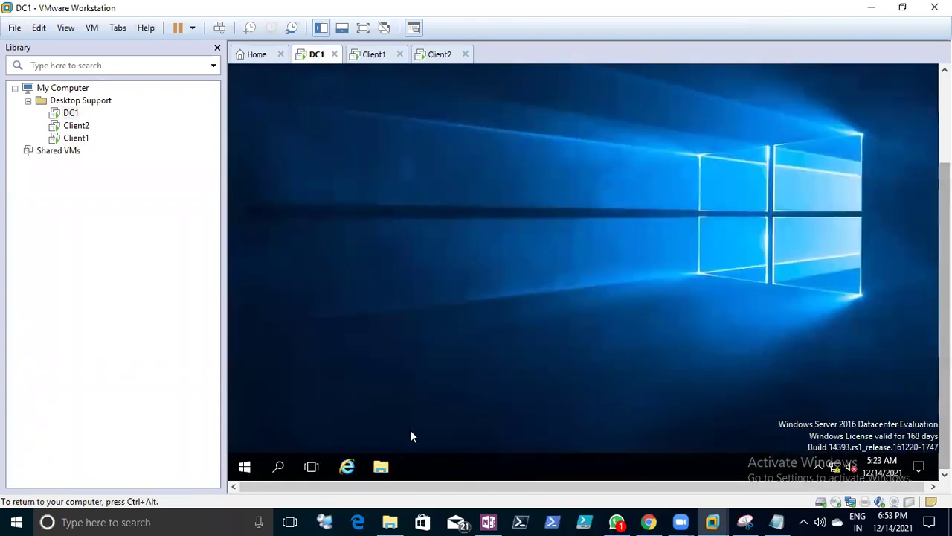
- Launch Server Manager on DC1, start Add roles and features, then return to the Notes
left_click(245, 466)
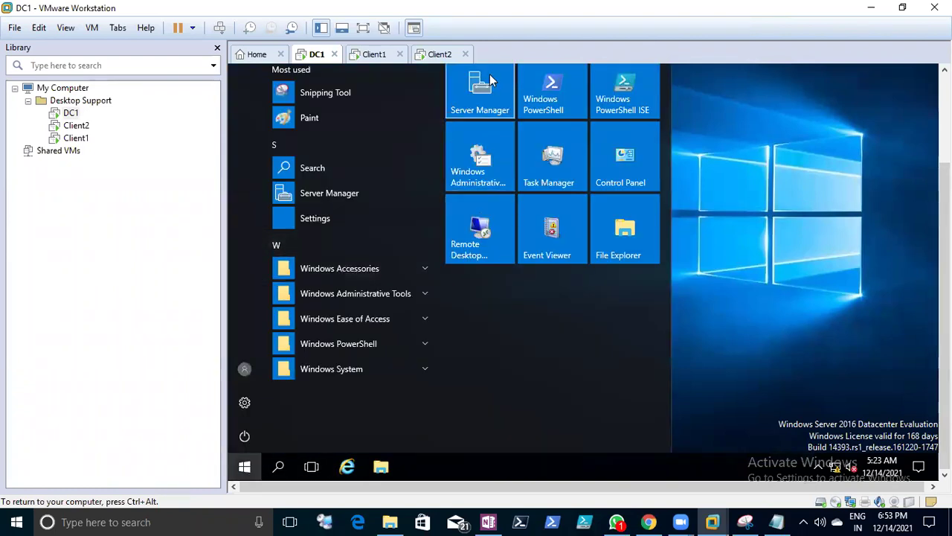
left_click(582, 155)
key("ctrl+alt")
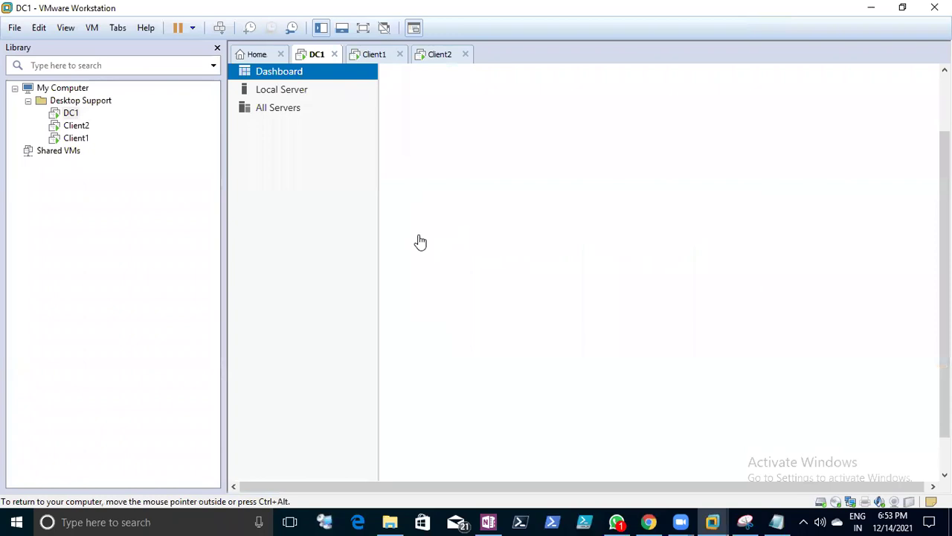
left_click(567, 161)
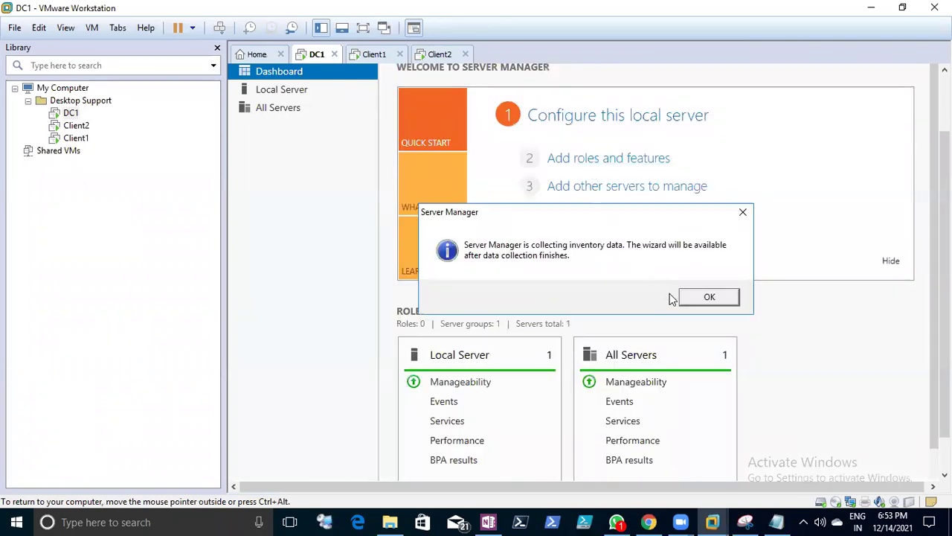
left_click(709, 297)
left_click(776, 521)
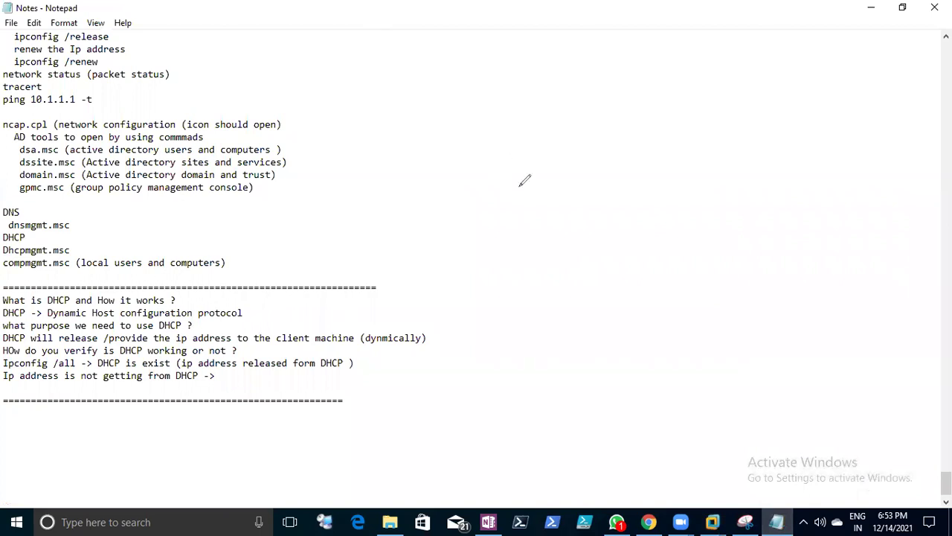
- Handwrite DORA with its Discover, Offer, Request and Ack lines over the notes
left_click_drag(490, 169, 506, 204)
left_click_drag(482, 192, 492, 203)
left_click_drag(549, 174, 604, 166)
mouse_move(610, 140)
left_mouse_down()
mouse_move(620, 171)
mouse_move(647, 152)
mouse_move(637, 149)
left_mouse_up()
mouse_move(665, 186)
left_mouse_down()
mouse_move(485, 245)
mouse_move(520, 275)
mouse_move(565, 446)
left_mouse_up()
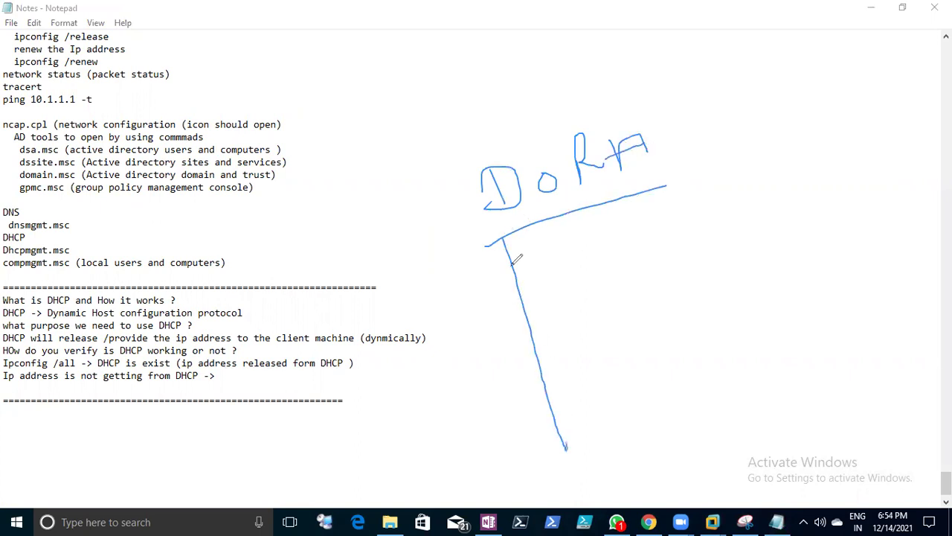
mouse_move(515, 257)
left_mouse_down()
mouse_move(540, 260)
mouse_move(525, 281)
left_mouse_up()
mouse_move(550, 268)
left_mouse_down()
mouse_move(614, 244)
mouse_move(604, 277)
left_mouse_up()
left_click_drag(632, 251, 651, 263)
left_click(632, 238)
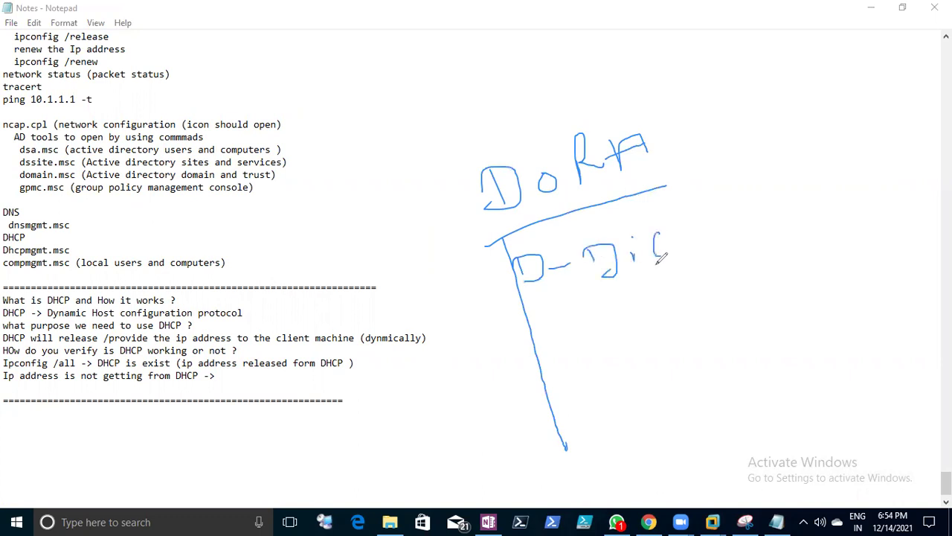
mouse_move(695, 236)
left_mouse_down()
mouse_move(753, 224)
mouse_move(763, 243)
mouse_move(779, 235)
left_mouse_up()
mouse_move(564, 341)
left_mouse_down()
mouse_move(626, 336)
mouse_move(658, 316)
left_mouse_up()
left_click_drag(707, 321, 778, 313)
mouse_move(568, 372)
left_mouse_down()
mouse_move(595, 402)
mouse_move(674, 376)
mouse_move(703, 394)
mouse_move(783, 376)
mouse_move(800, 338)
mouse_move(816, 332)
left_mouse_up()
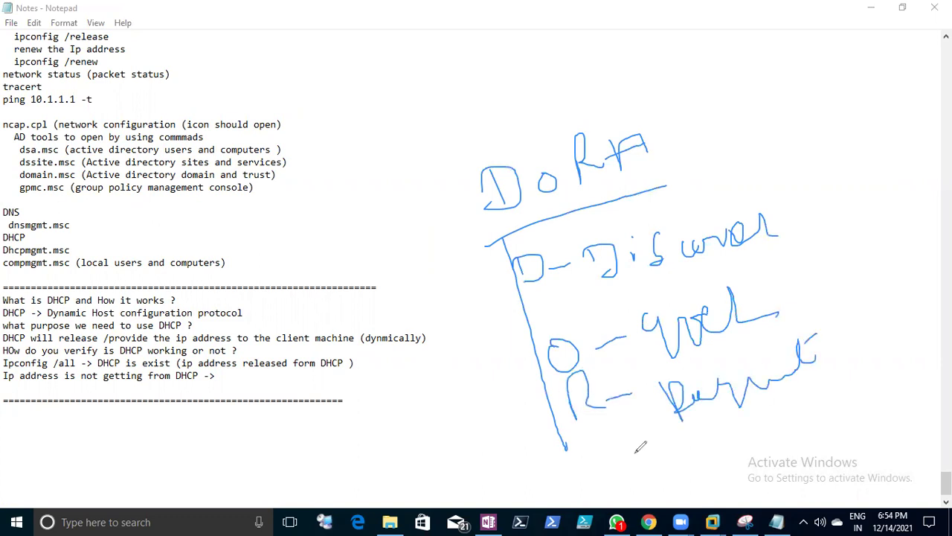
left_click_drag(599, 428, 601, 463)
mouse_move(598, 427)
left_mouse_down()
mouse_move(617, 459)
mouse_move(716, 430)
mouse_move(727, 446)
mouse_move(794, 406)
mouse_move(817, 413)
left_mouse_up()
left_click_drag(740, 464, 773, 446)
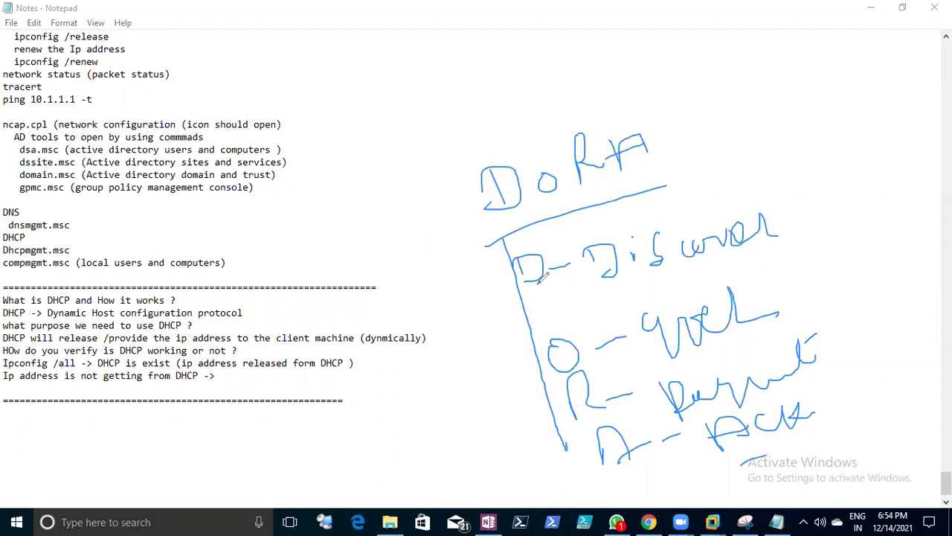
left_click_drag(561, 295, 709, 262)
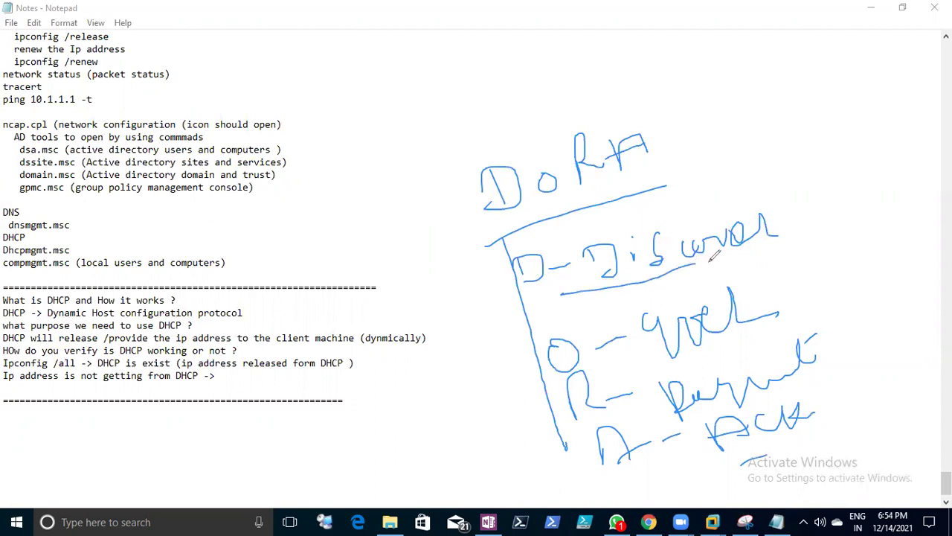
- Sketch a client computer linked to a server box labelled S
mouse_move(769, 164)
left_mouse_down()
mouse_move(793, 195)
mouse_move(828, 174)
mouse_move(761, 162)
left_mouse_up()
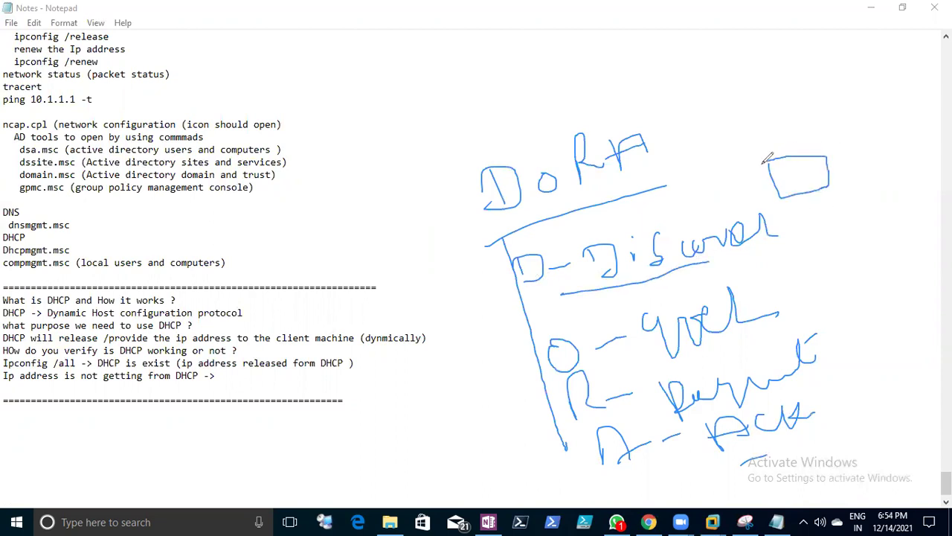
left_click_drag(823, 197, 839, 212)
mouse_move(838, 173)
left_mouse_down()
mouse_move(891, 149)
mouse_move(896, 165)
left_mouse_up()
mouse_move(891, 133)
left_mouse_down()
mouse_move(936, 157)
mouse_move(885, 168)
left_mouse_up()
mouse_move(771, 134)
left_mouse_down()
mouse_move(778, 152)
mouse_move(790, 137)
mouse_move(795, 152)
left_mouse_up()
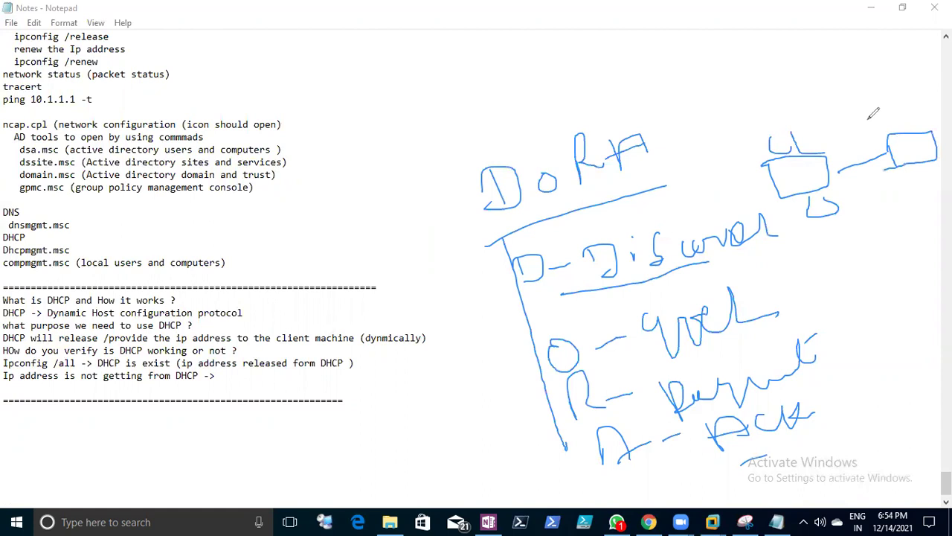
left_click_drag(882, 107, 891, 123)
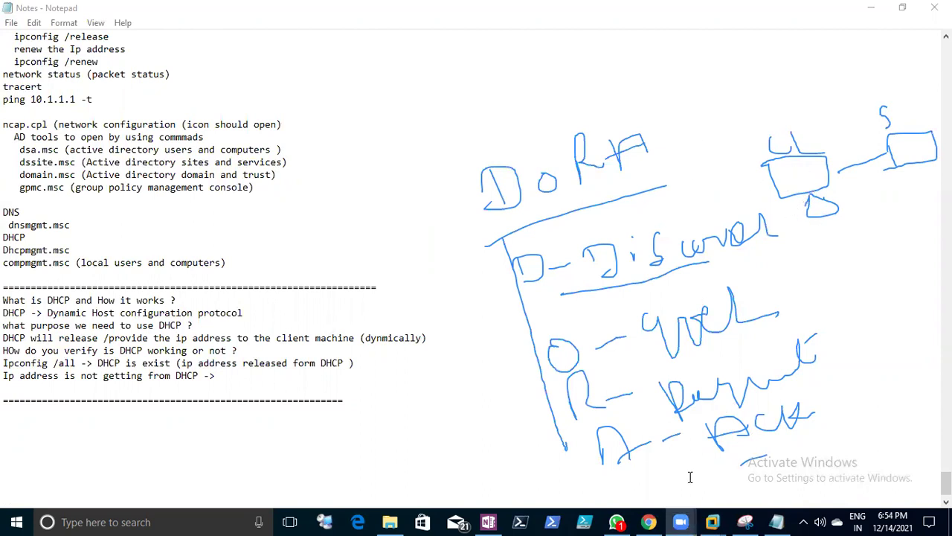
- In DC1, close the IIS dialog and advance the Add Roles wizard to destination server selection
mouse_move(714, 514)
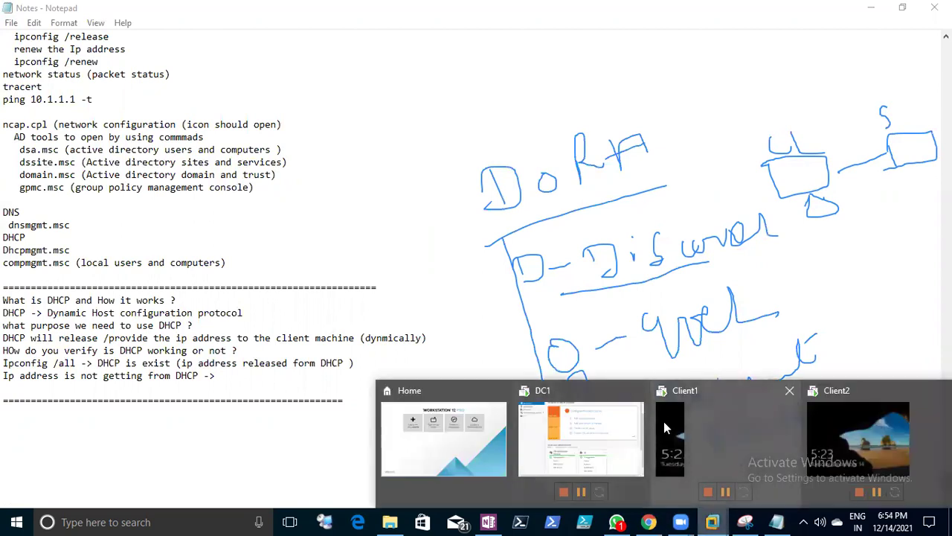
left_click(610, 446)
left_click(610, 445)
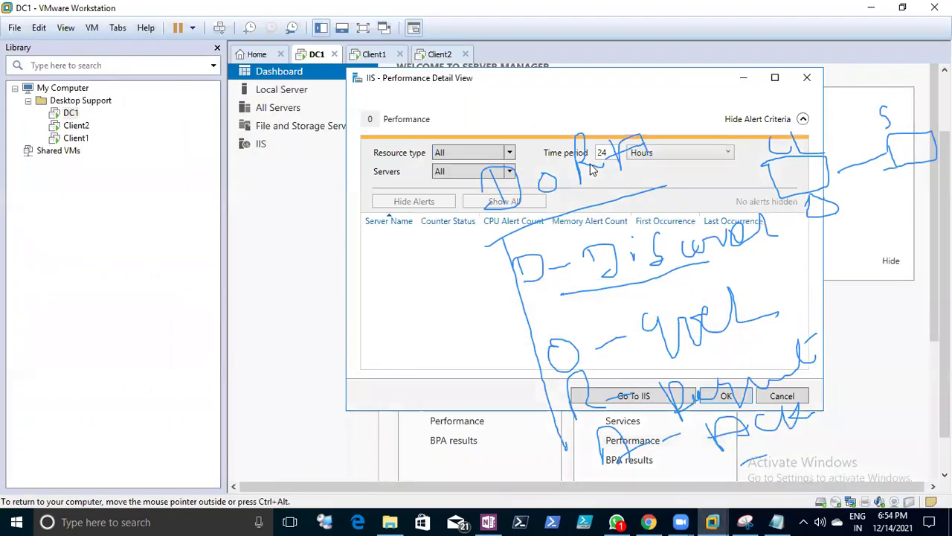
left_click(782, 396)
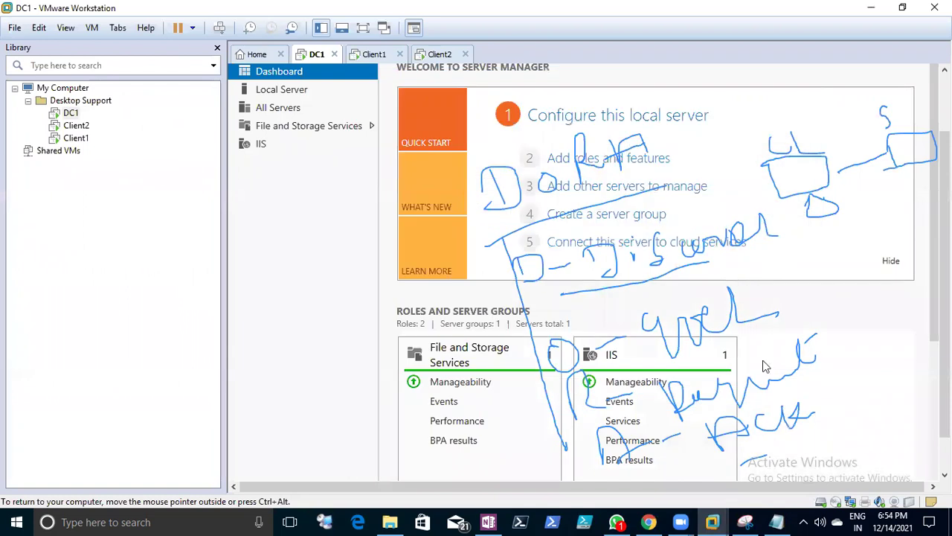
left_click(625, 167)
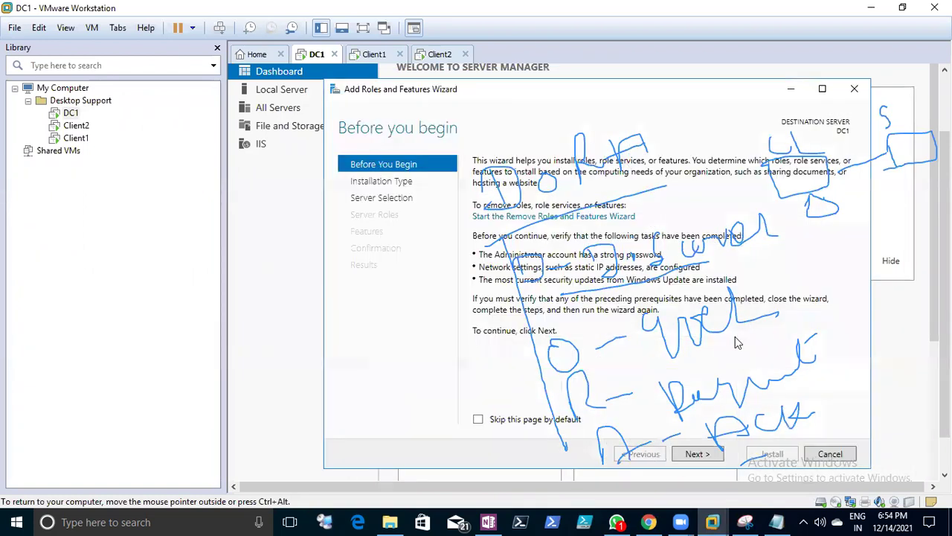
left_click(715, 455)
left_click(717, 455)
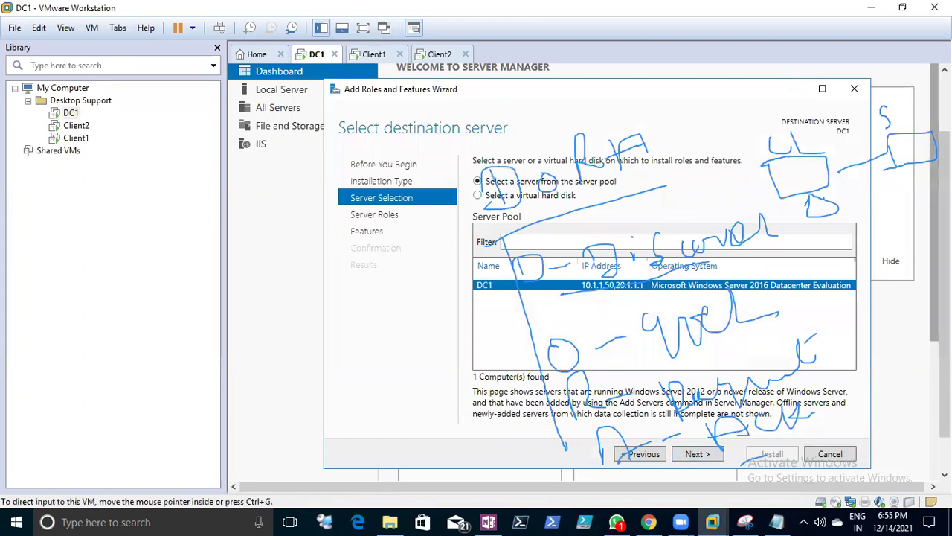
scroll(301, 461, "down", 1)
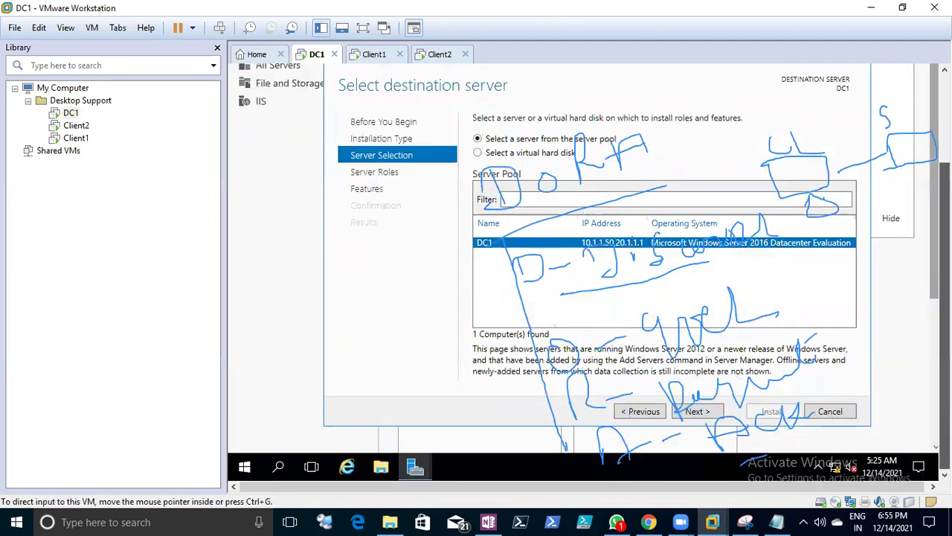
- Run ncpa.cpl from the guest's Start quick menu to open Network Connections
right_click(249, 466)
left_click(287, 394)
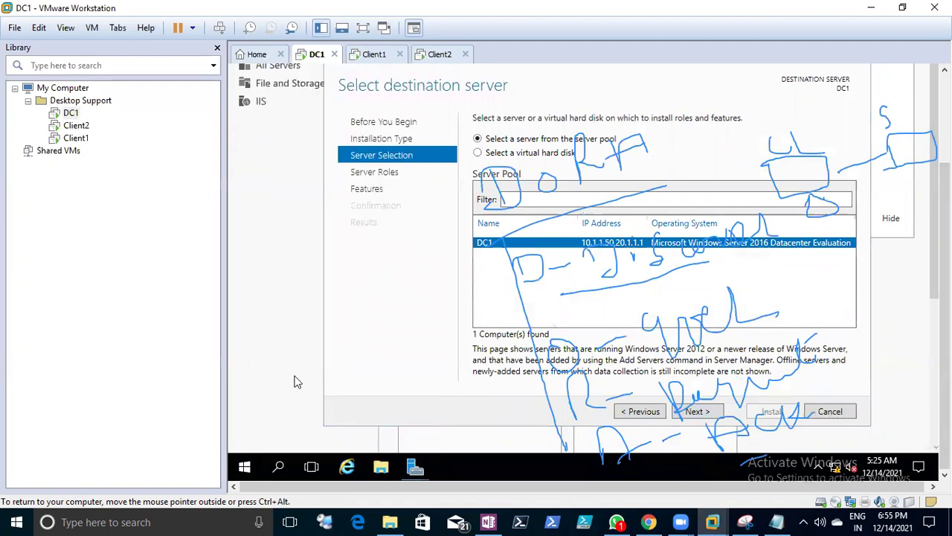
key("Return")
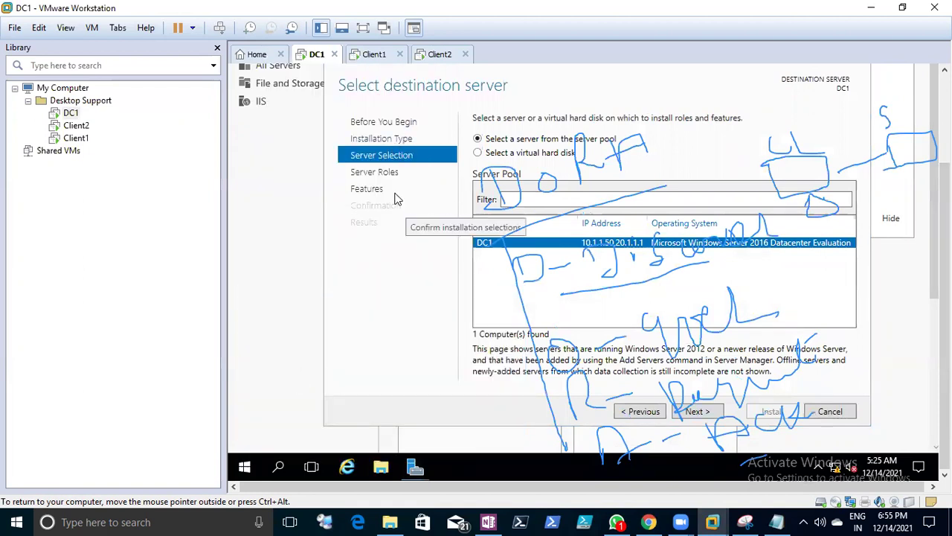
left_click(384, 98)
right_click(384, 97)
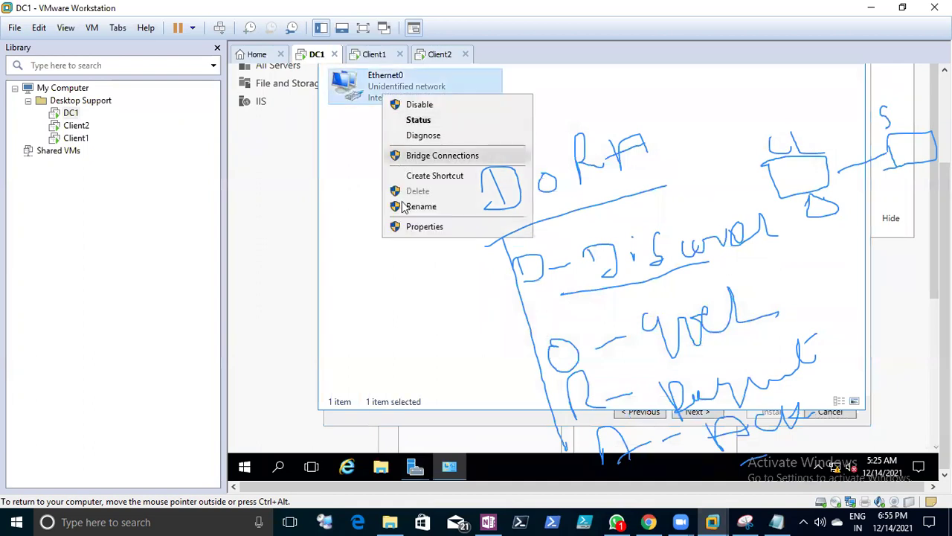
left_click(405, 226)
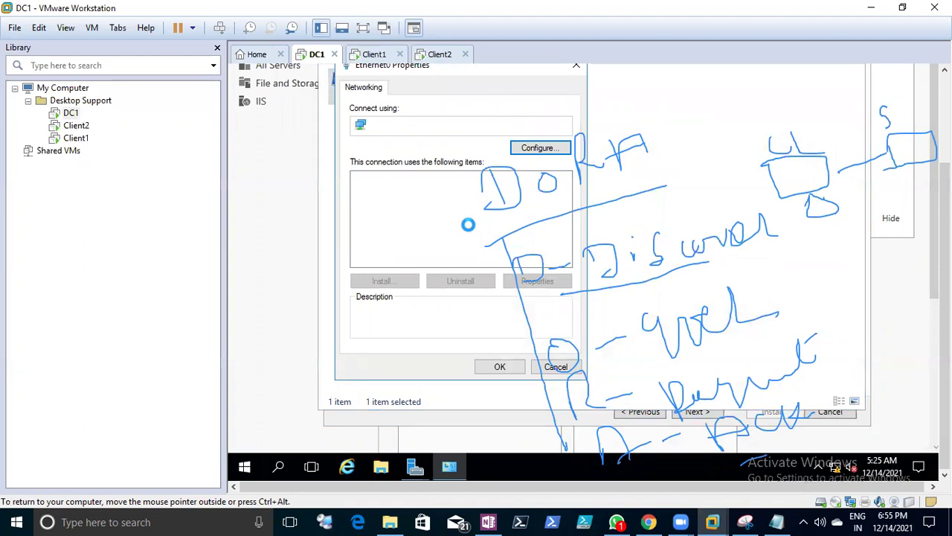
left_click(467, 216)
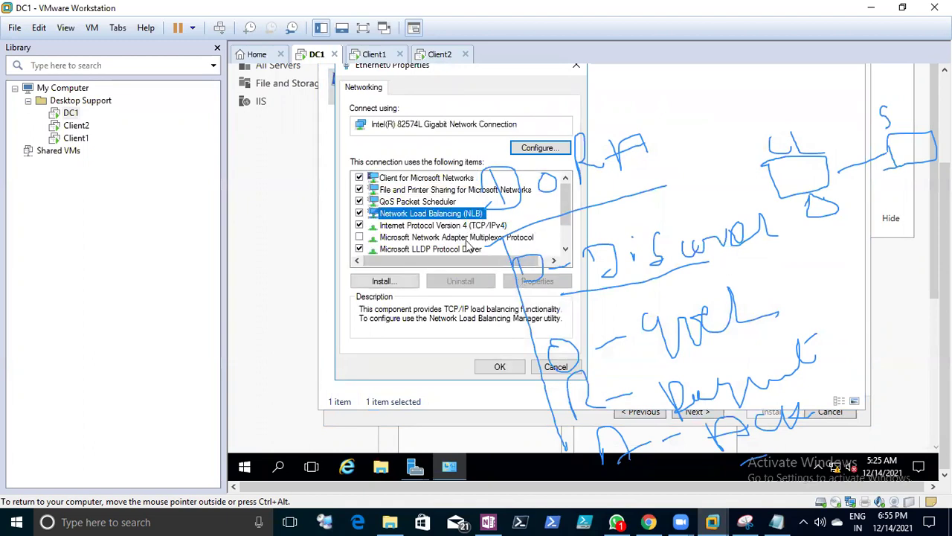
left_click(359, 213)
left_click(431, 225)
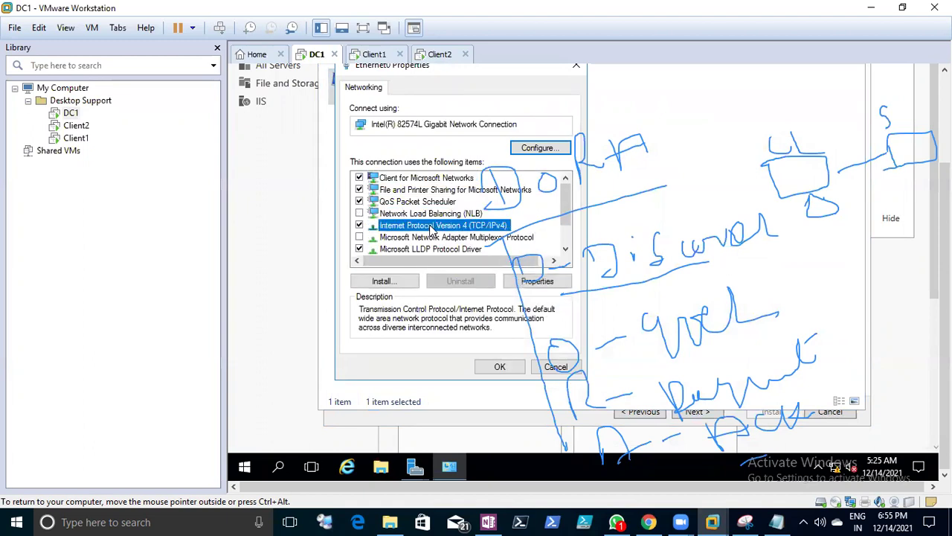
left_click(528, 283)
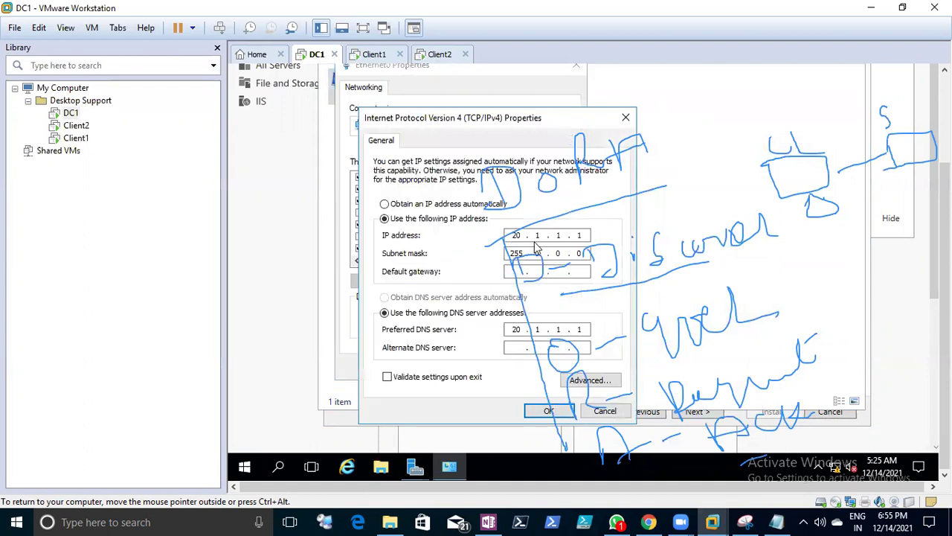
left_click(422, 207)
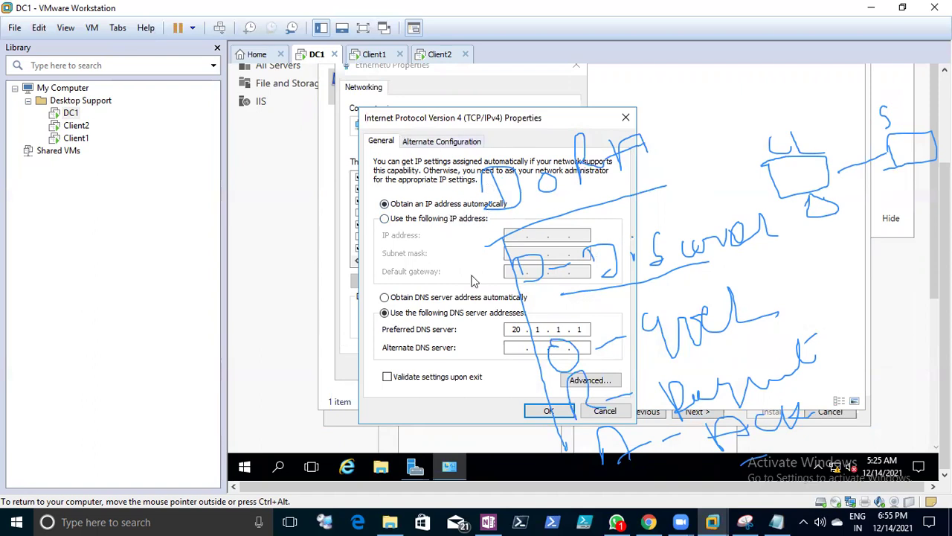
left_click(599, 414)
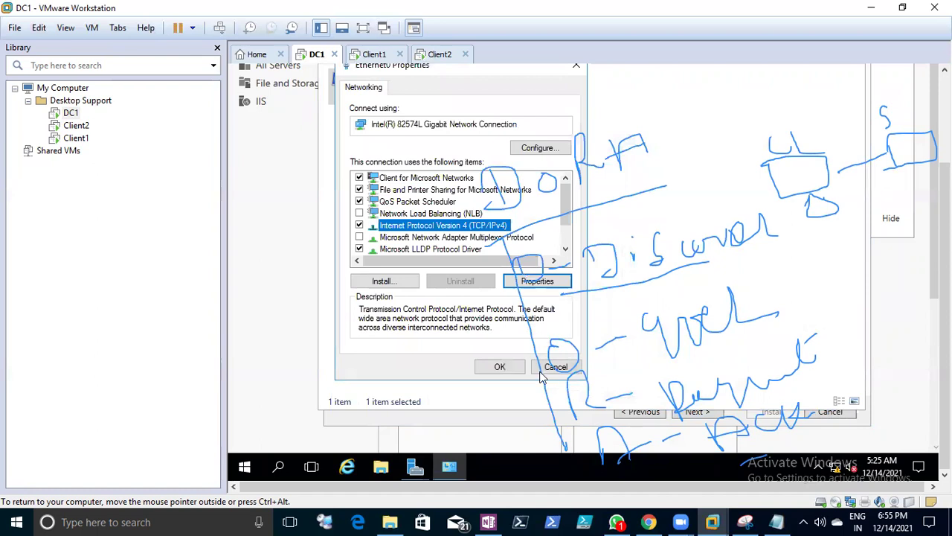
left_click(538, 289)
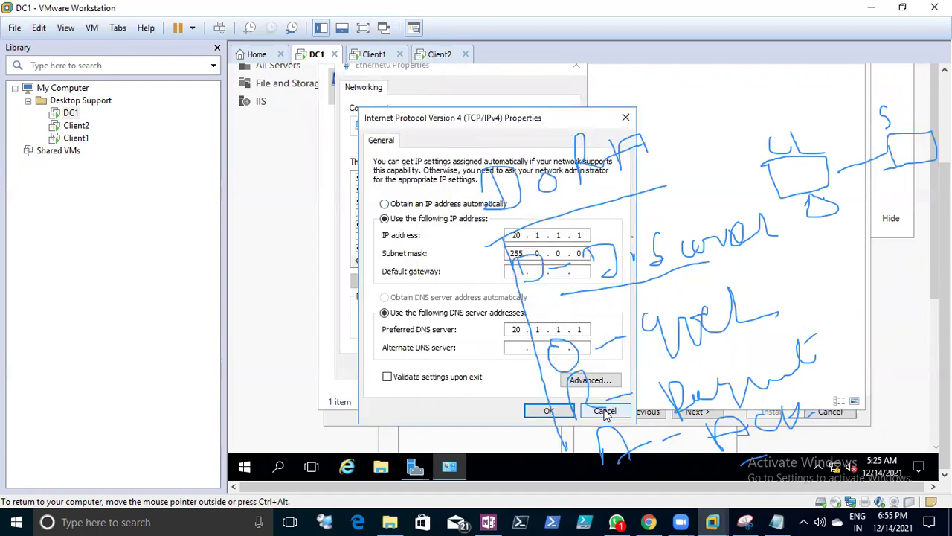
left_click(578, 412)
left_click(556, 366)
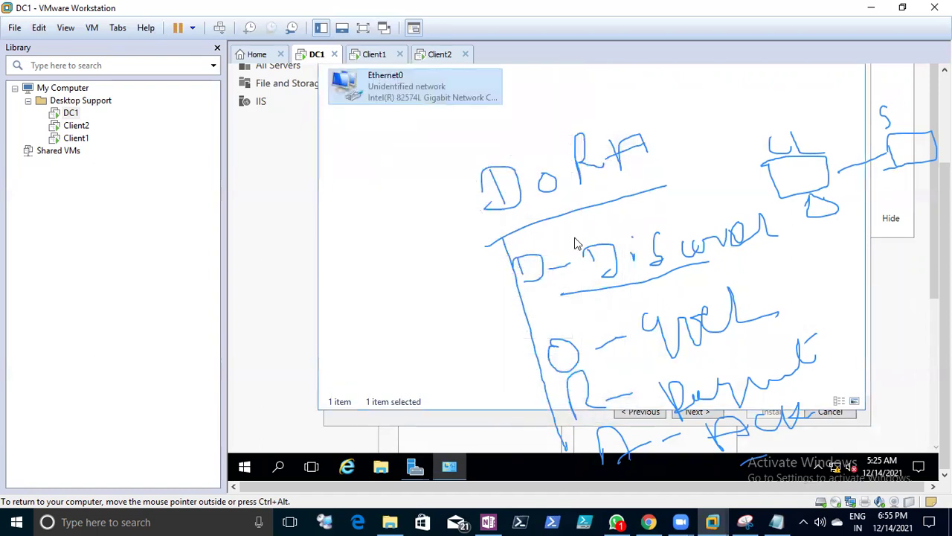
- Tick Active Directory Domain Services and DNS Server, accepting their required features
mouse_move(417, 468)
left_click(427, 341)
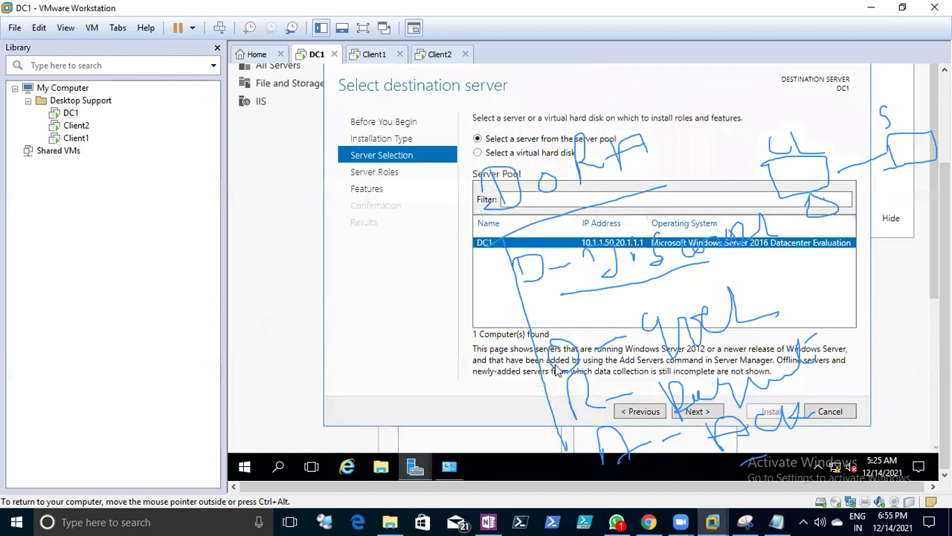
left_click(692, 412)
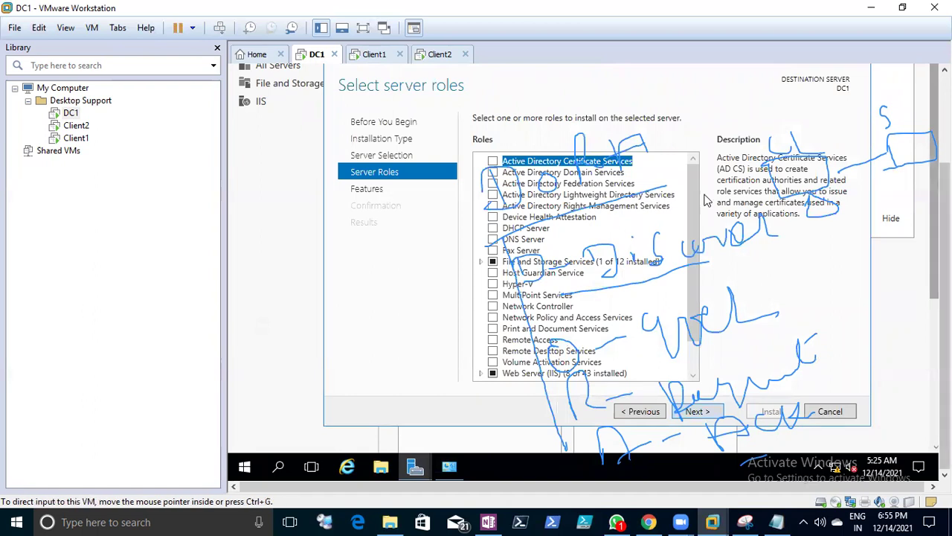
left_click(493, 173)
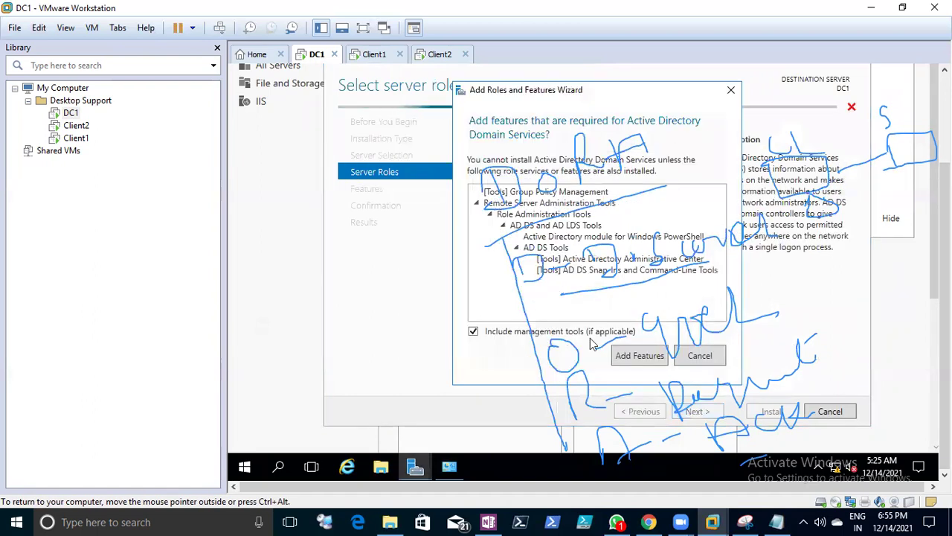
left_click(628, 356)
left_click(493, 239)
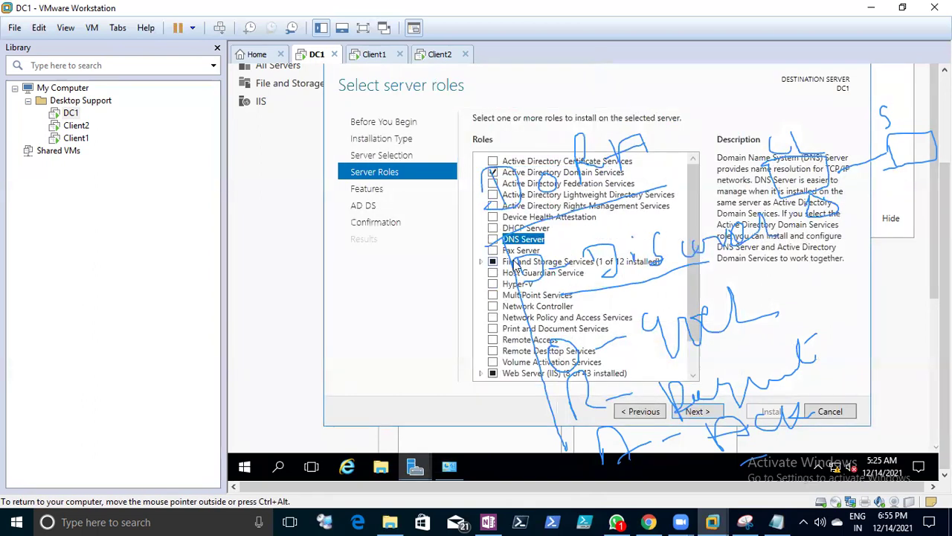
left_click(638, 348)
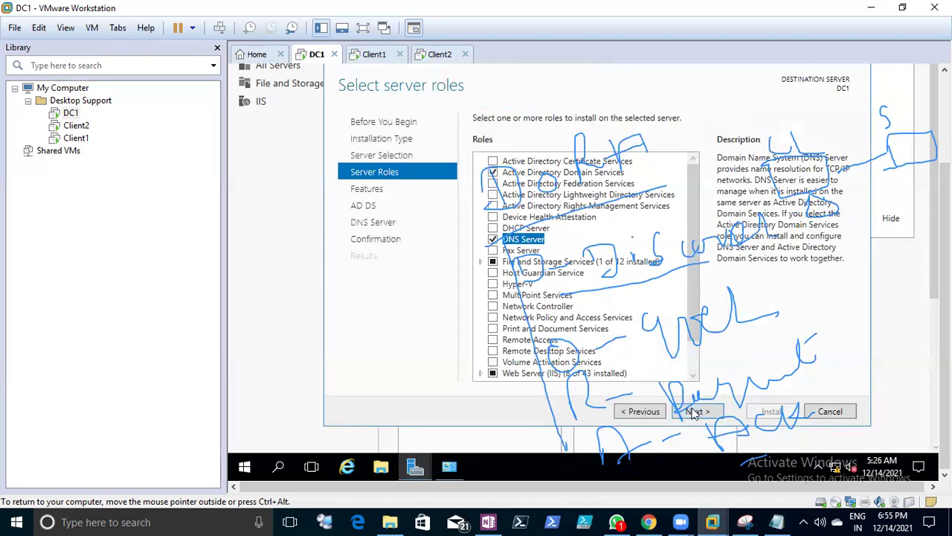
- Advance past the Features and AD DS pages to Confirmation and start the install
left_click(693, 413)
left_click(693, 413)
left_click(694, 413)
left_click(693, 414)
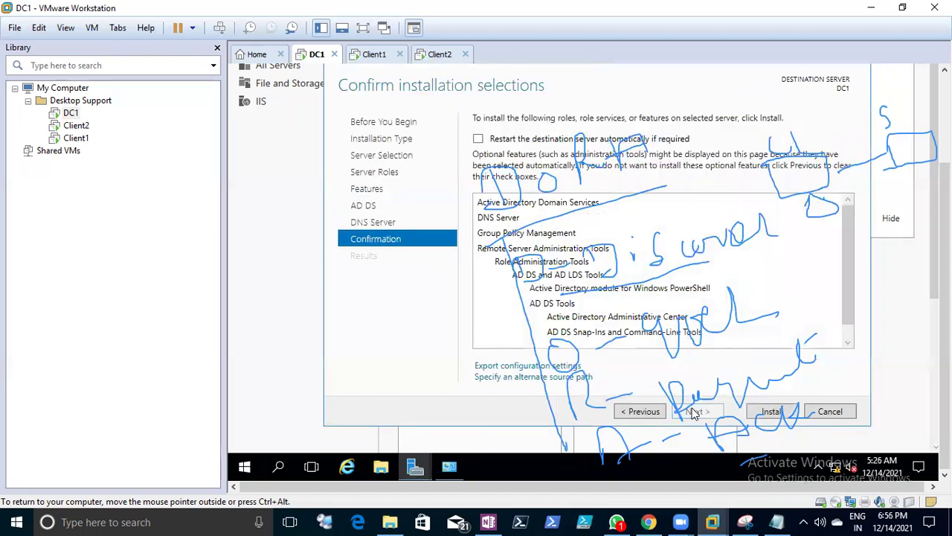
left_click(757, 412)
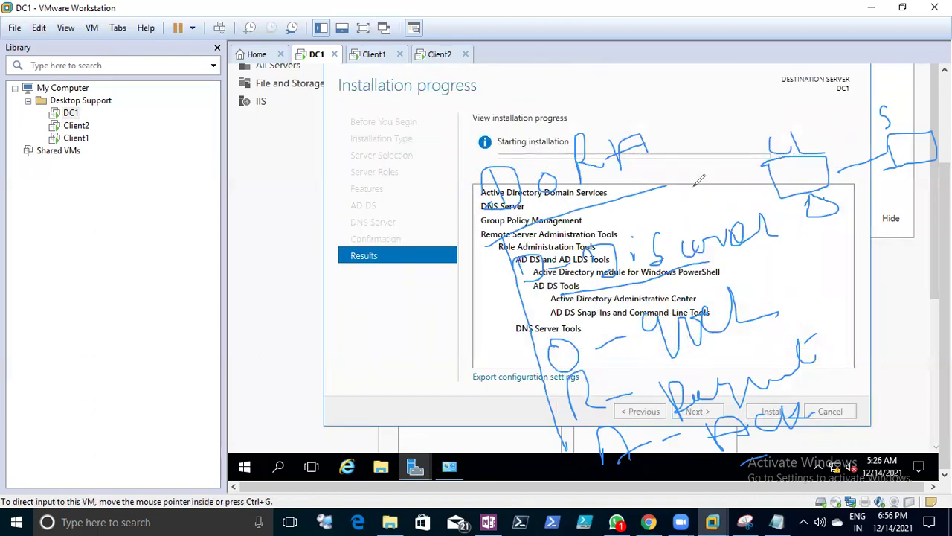
- Annotate the diagram and installation progress with handwritten circles and APIPA marks during the install
mouse_move(816, 131)
left_mouse_down()
mouse_move(745, 152)
mouse_move(837, 221)
mouse_move(815, 134)
mouse_move(774, 104)
mouse_move(779, 131)
left_mouse_up()
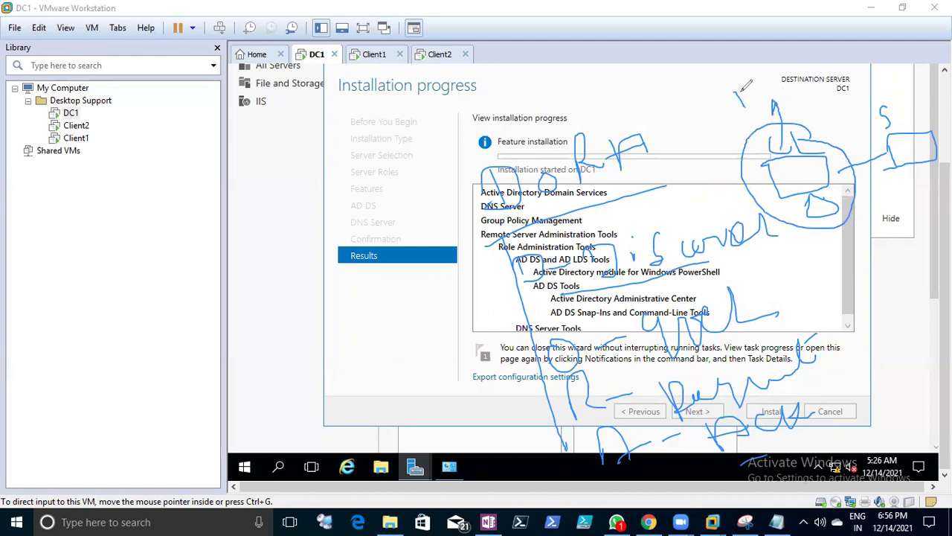
mouse_move(744, 95)
left_mouse_down()
mouse_move(753, 104)
mouse_move(756, 81)
mouse_move(766, 95)
mouse_move(737, 95)
mouse_move(796, 235)
mouse_move(818, 90)
mouse_move(853, 79)
mouse_move(855, 101)
mouse_move(823, 94)
mouse_move(828, 124)
mouse_move(806, 118)
left_mouse_up()
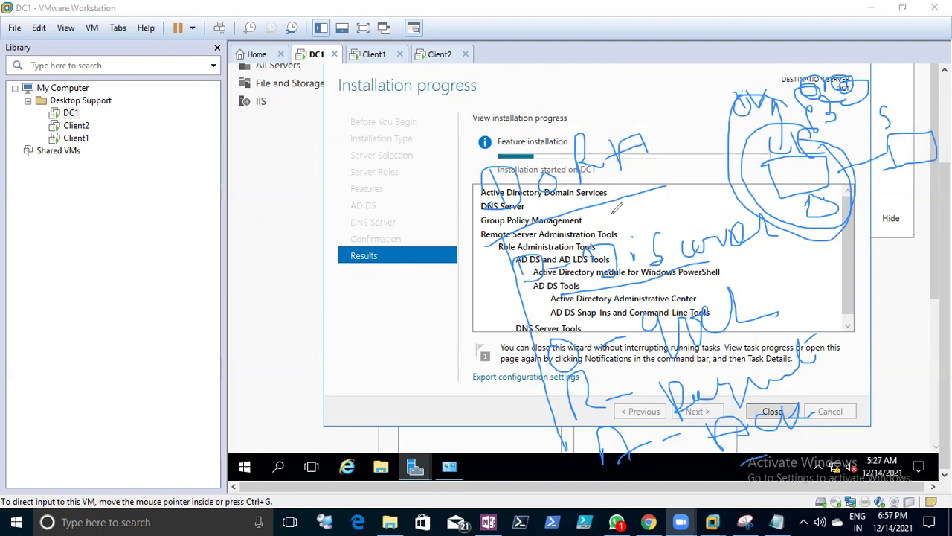
mouse_move(500, 156)
left_mouse_down()
mouse_move(485, 198)
mouse_move(524, 195)
mouse_move(519, 165)
left_mouse_up()
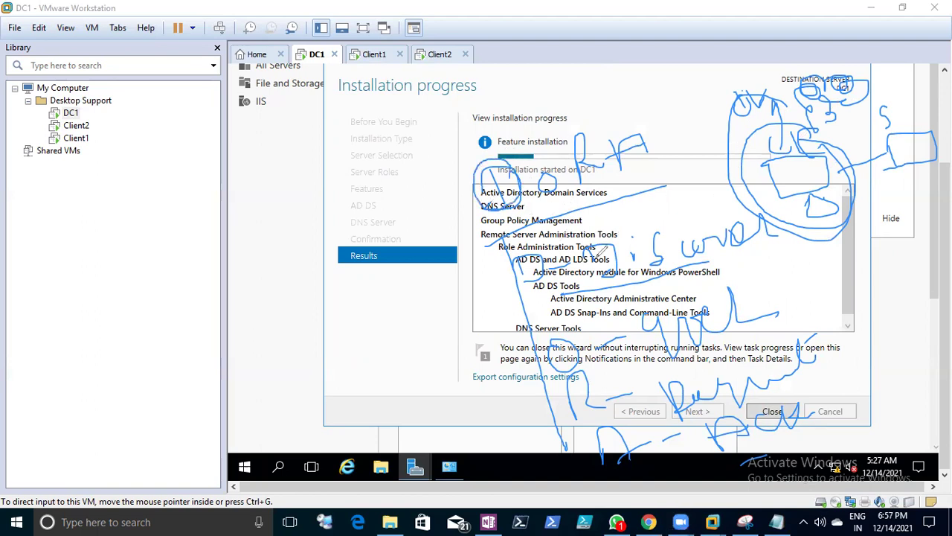
left_click_drag(824, 301, 816, 237)
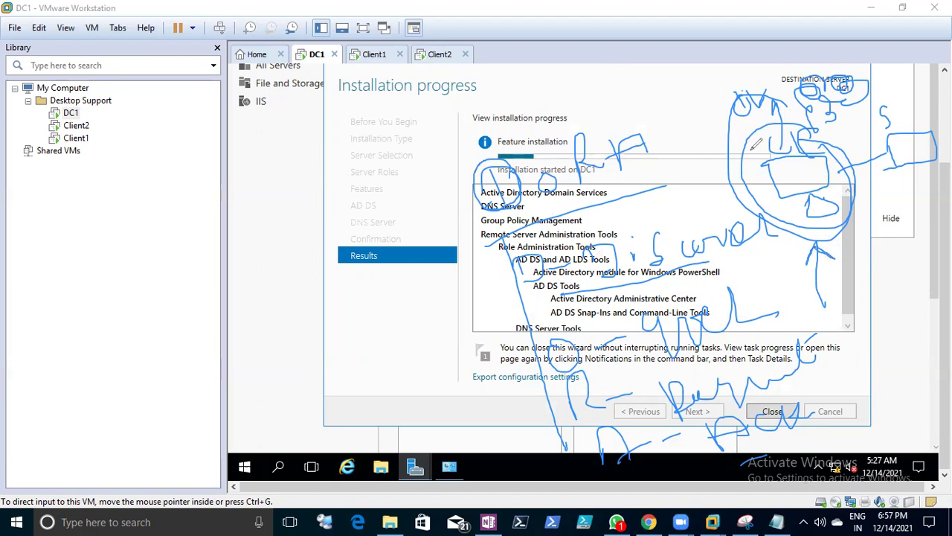
mouse_move(845, 258)
left_mouse_down()
mouse_move(848, 275)
mouse_move(858, 255)
mouse_move(863, 278)
mouse_move(855, 261)
mouse_move(893, 233)
mouse_move(903, 239)
mouse_move(875, 206)
mouse_move(855, 286)
mouse_move(917, 250)
mouse_move(912, 224)
left_mouse_up()
mouse_move(849, 283)
left_mouse_down()
mouse_move(888, 256)
mouse_move(852, 273)
left_mouse_up()
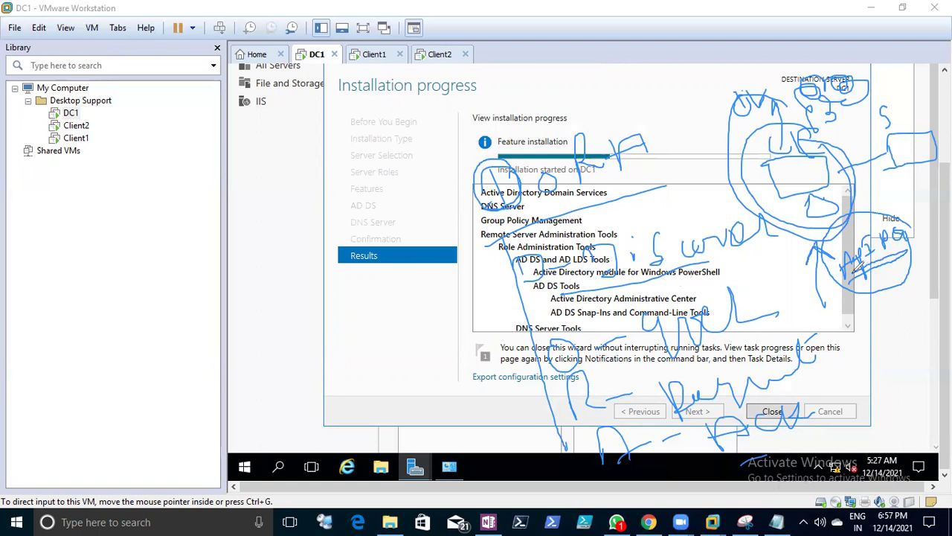
mouse_move(876, 255)
left_mouse_down()
mouse_move(913, 227)
mouse_move(845, 216)
mouse_move(853, 275)
mouse_move(897, 250)
left_mouse_up()
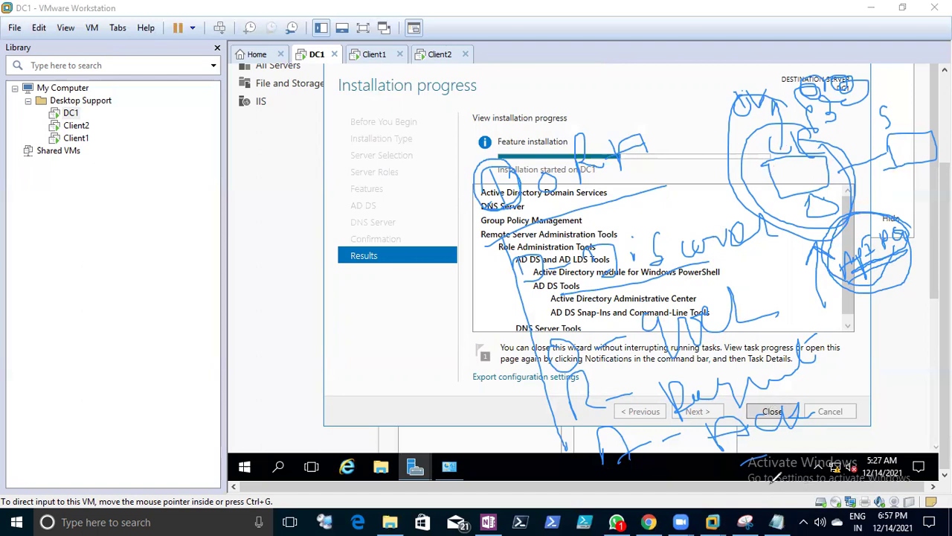
left_click(776, 521)
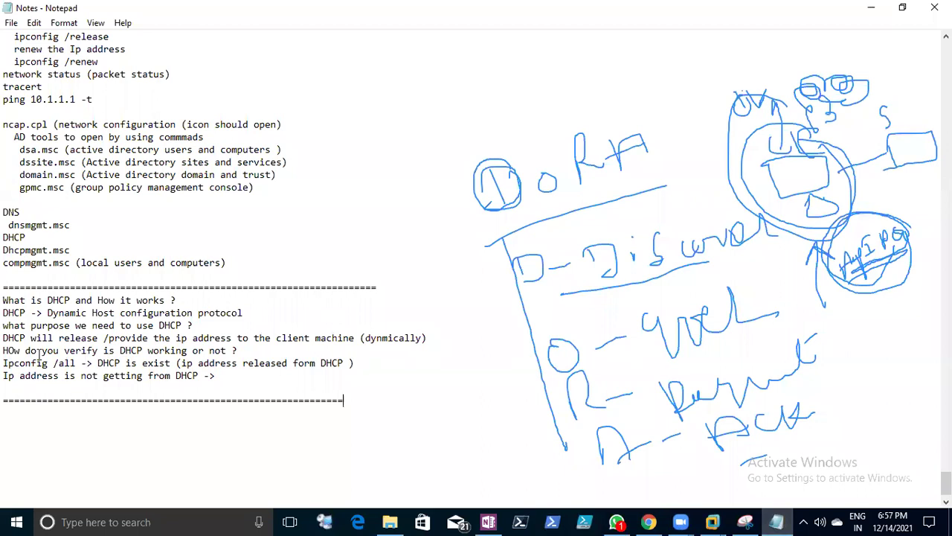
- Highlight the DHCP verification, Ipconfig /all and missing-address lines in turn, leaving nothing selected
left_click_drag(3, 350, 228, 350)
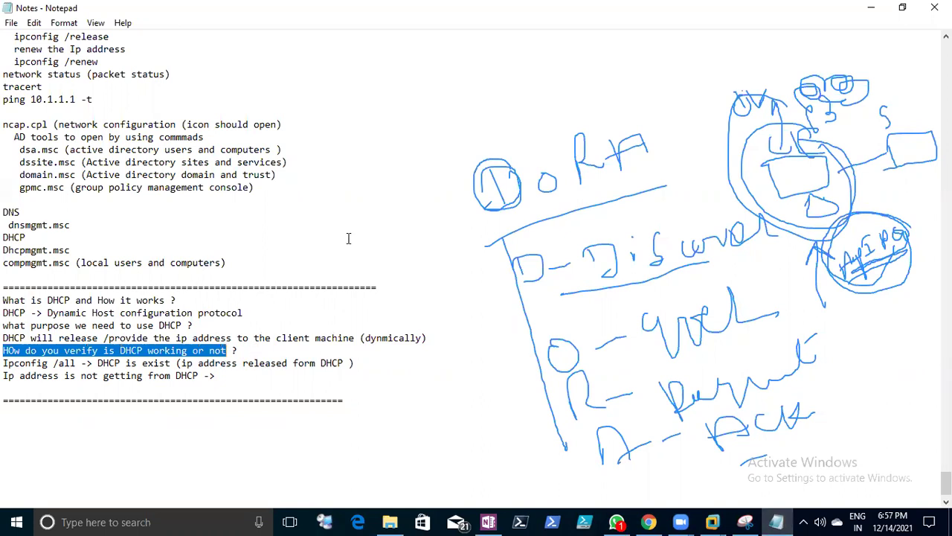
left_click(164, 349)
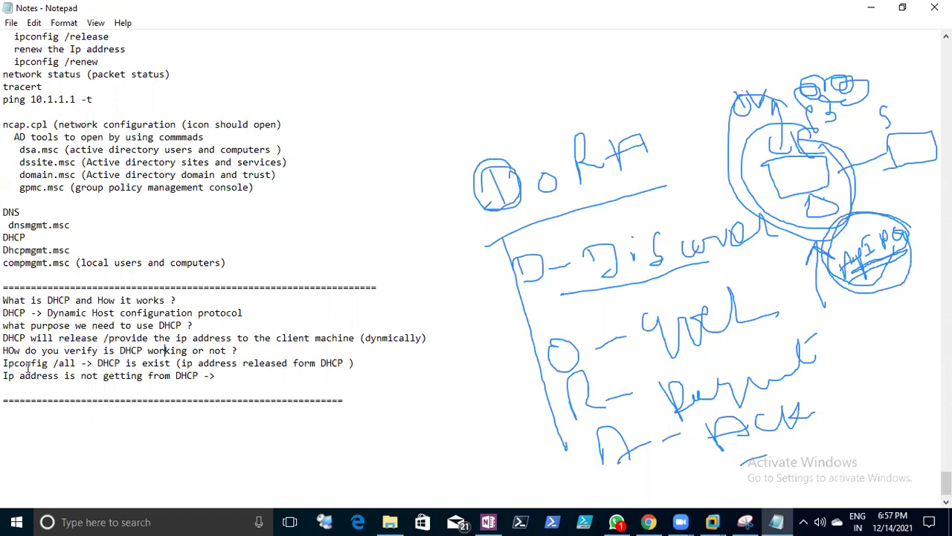
left_click_drag(3, 363, 24, 364)
left_click(68, 372, "shift")
left_click_drag(102, 363, 218, 372)
left_click(280, 370)
left_click(146, 375, "shift")
left_click(154, 376)
left_click_drag(215, 376, 14, 376)
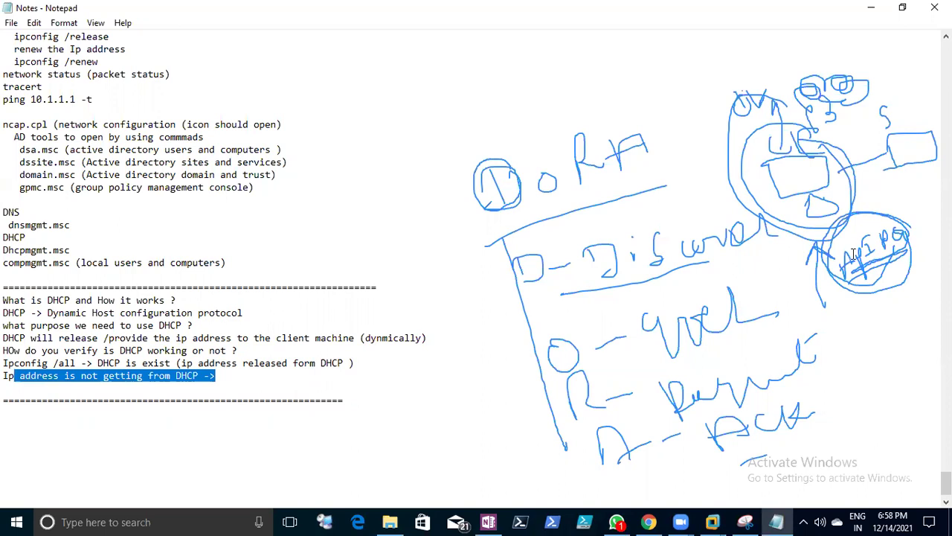
left_click(223, 384)
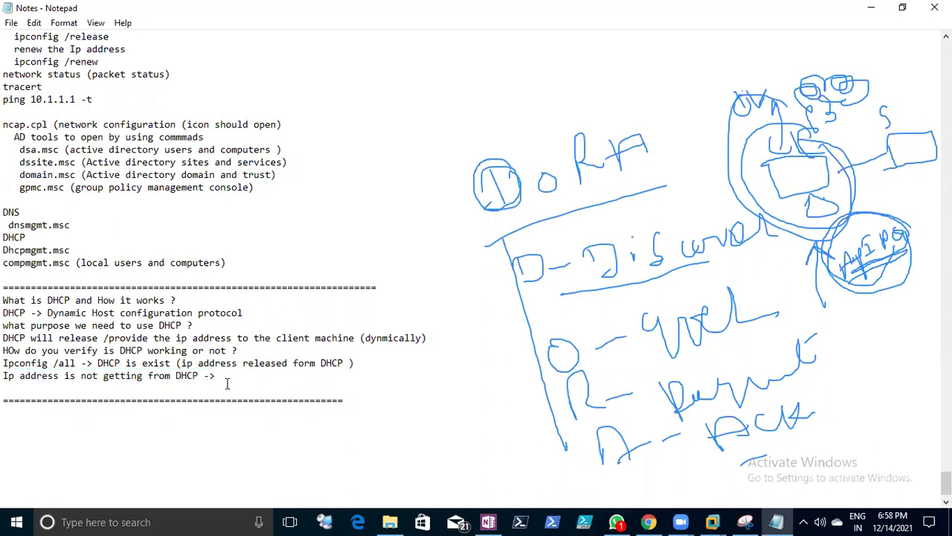
- Note that without a DHCP server the client generates an APIPA address, e.g. 169.254.0.1
type("If DHCP server unabl")
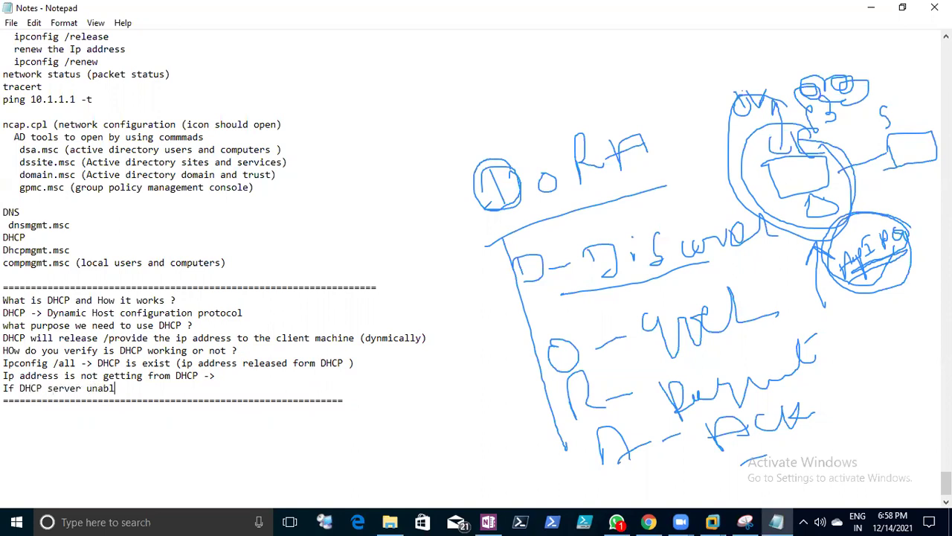
type("e to find in the network")
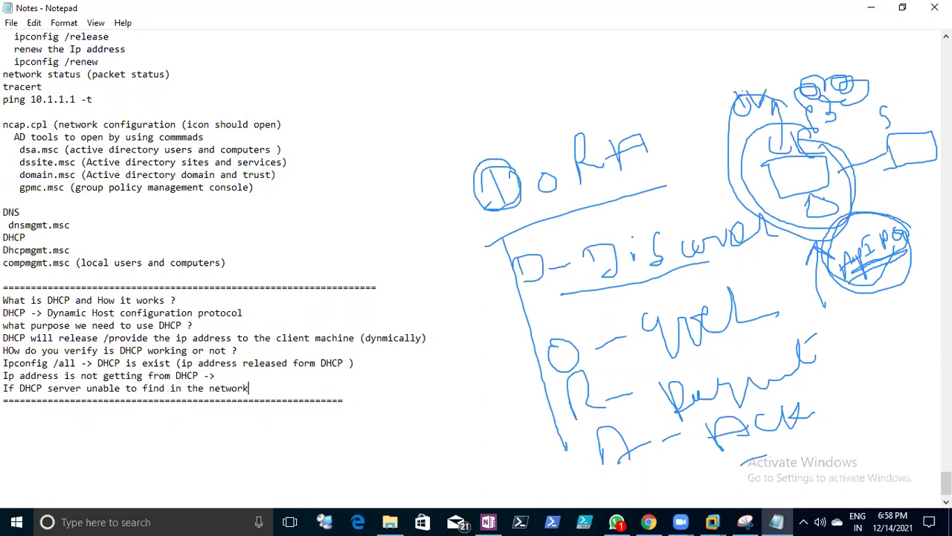
type(" -> CLient machine will generate ")
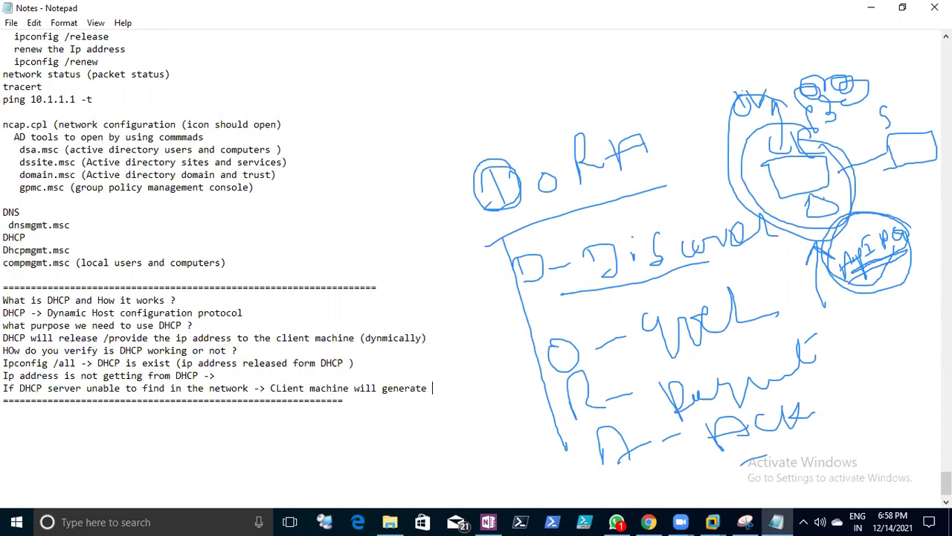
type("IP (APIPA -Automatic Pr")
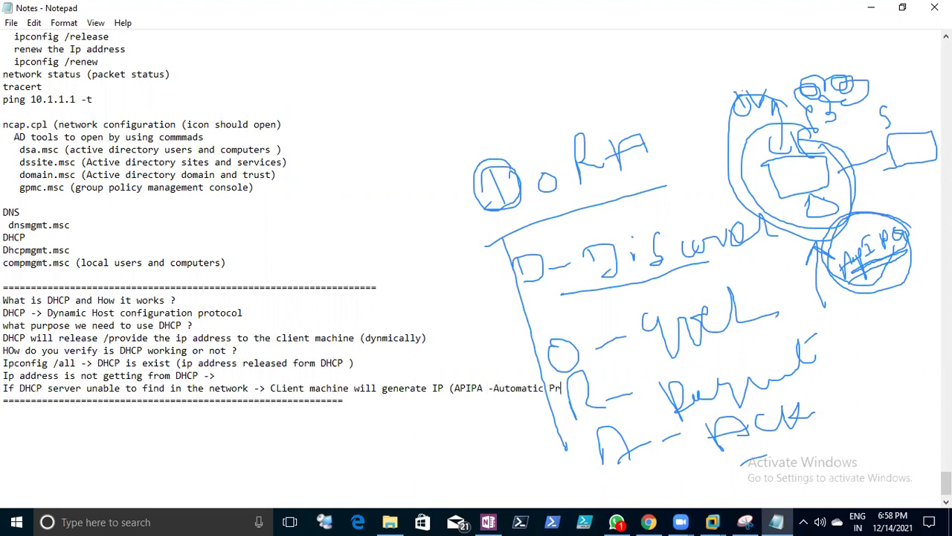
type("rive IP address)")
key("Return")
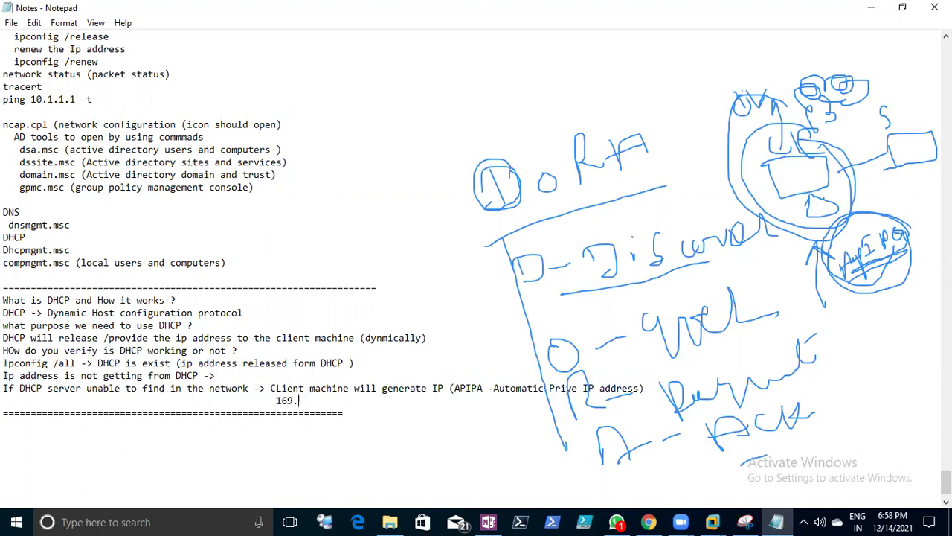
type("254.0.1")
left_click_drag(340, 401, 280, 402)
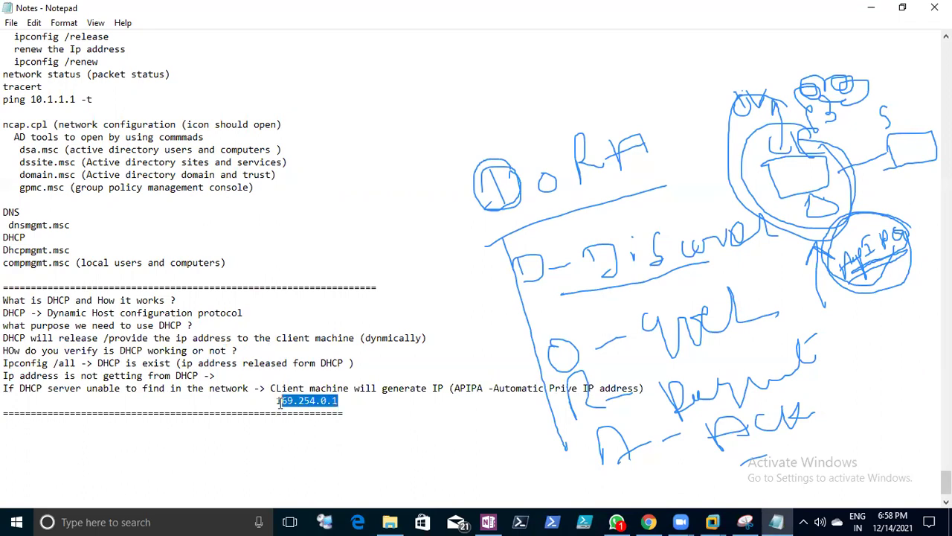
left_click(367, 408)
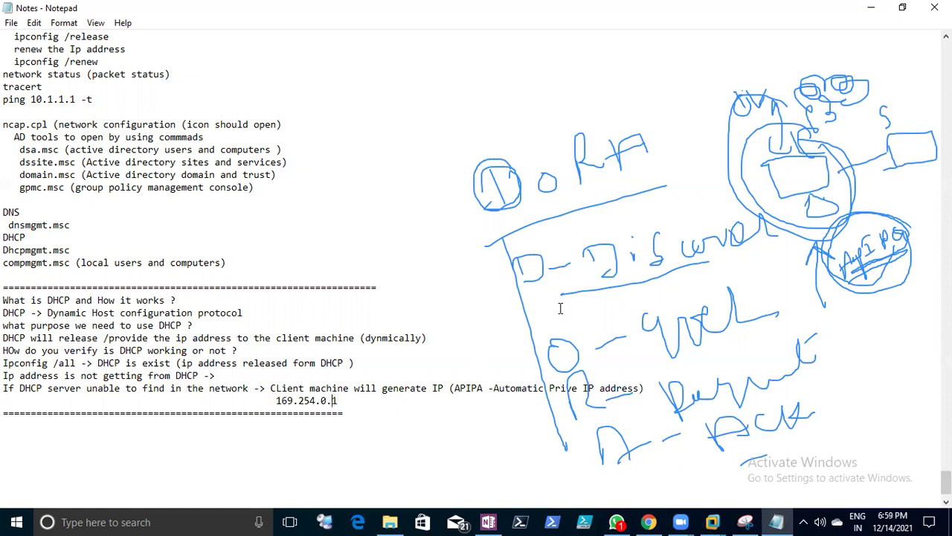
left_click(713, 520)
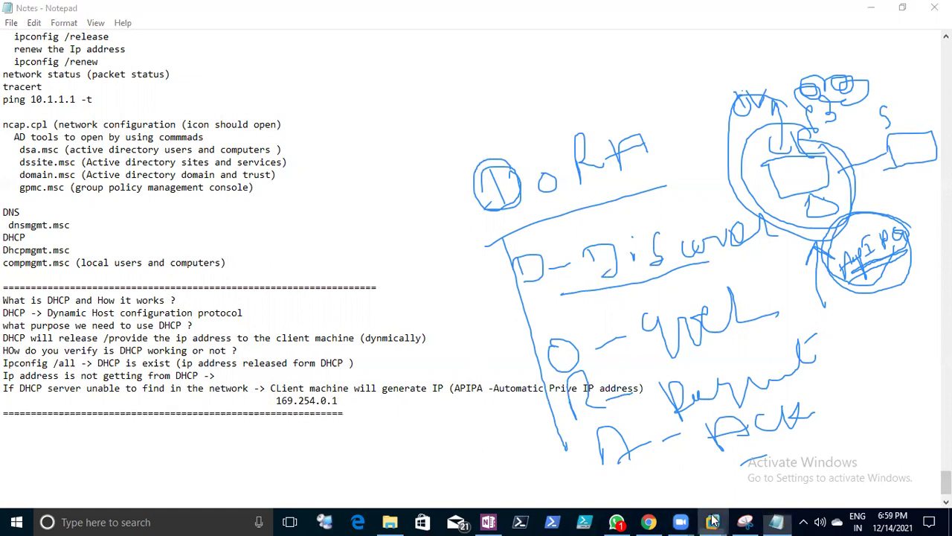
- Back in DC1, close the finished role wizard and the Network Connections window, then check the notifications
left_click(655, 416)
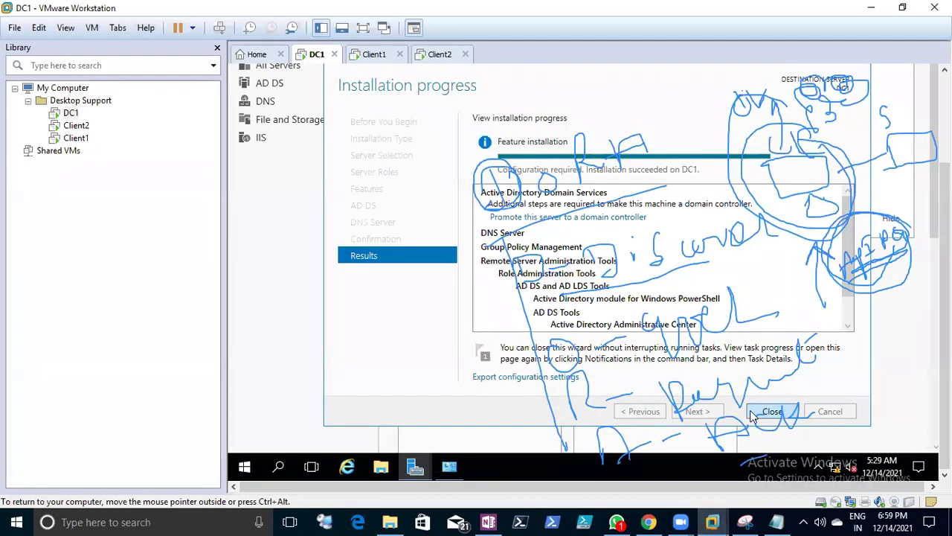
left_click(770, 412)
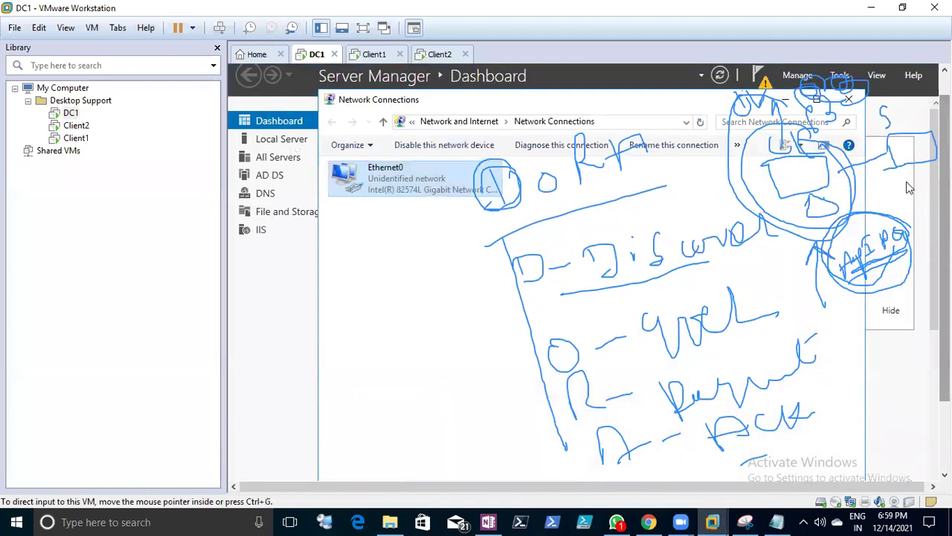
left_click(785, 99)
left_click(759, 74)
- Start domain controller promotion, choosing Add a new forest and entering the root domain name
left_click(679, 160)
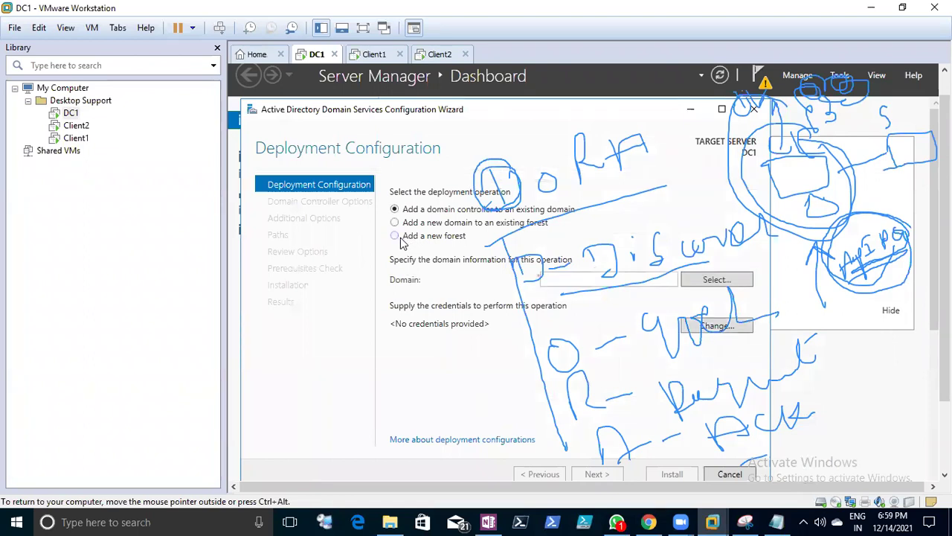
left_click(395, 236)
left_click(577, 283)
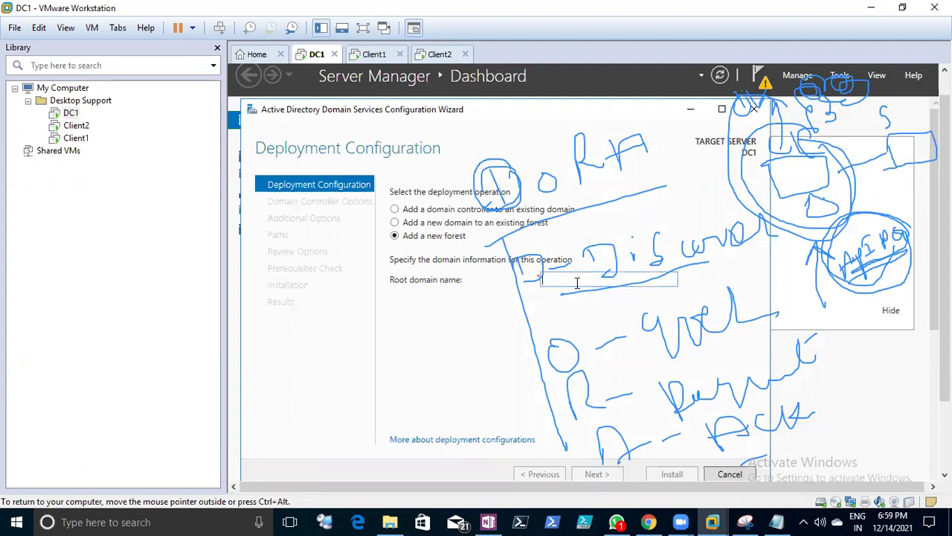
type("neel.e")
key("BackSpace")
type("u")
left_click(596, 474)
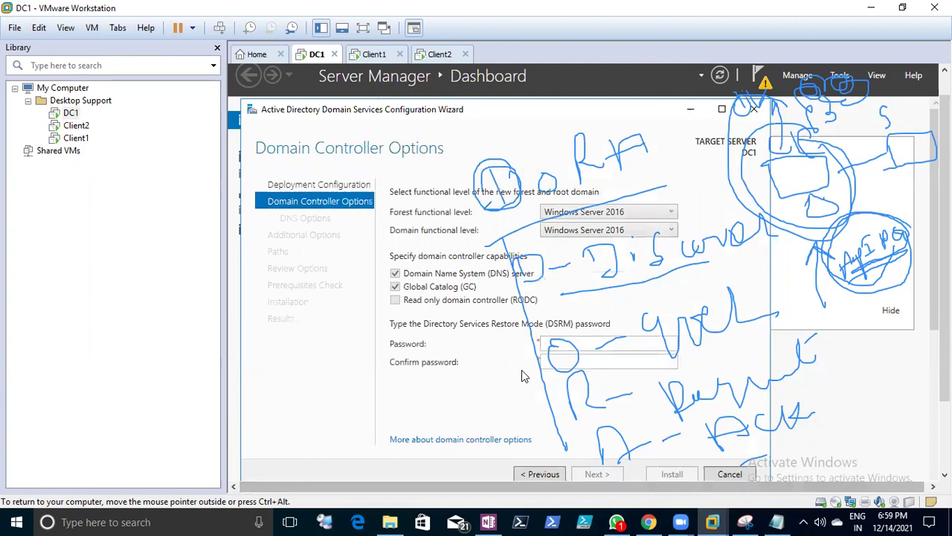
- Enter and confirm the Directory Services Restore Mode password
left_click(569, 344)
type("••")
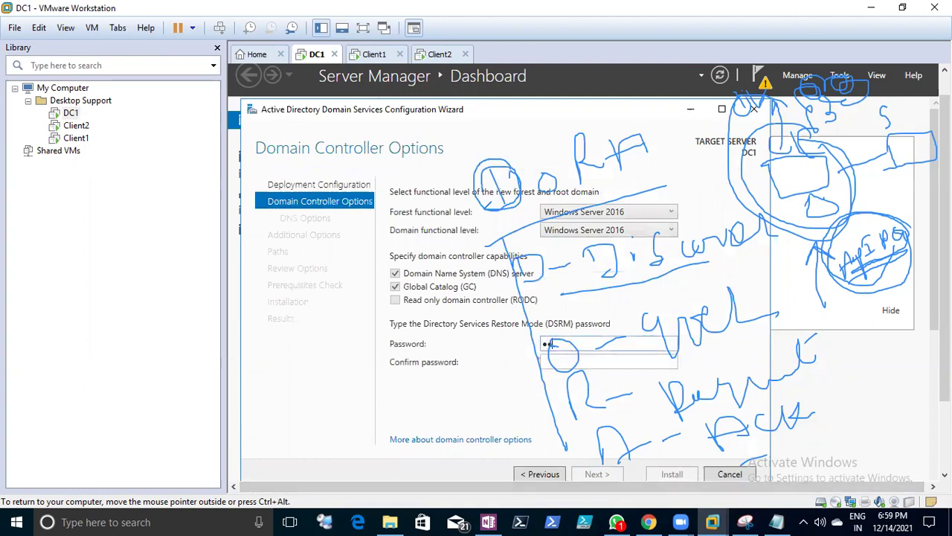
type("••••••••")
key("Tab")
type("•••••••••")
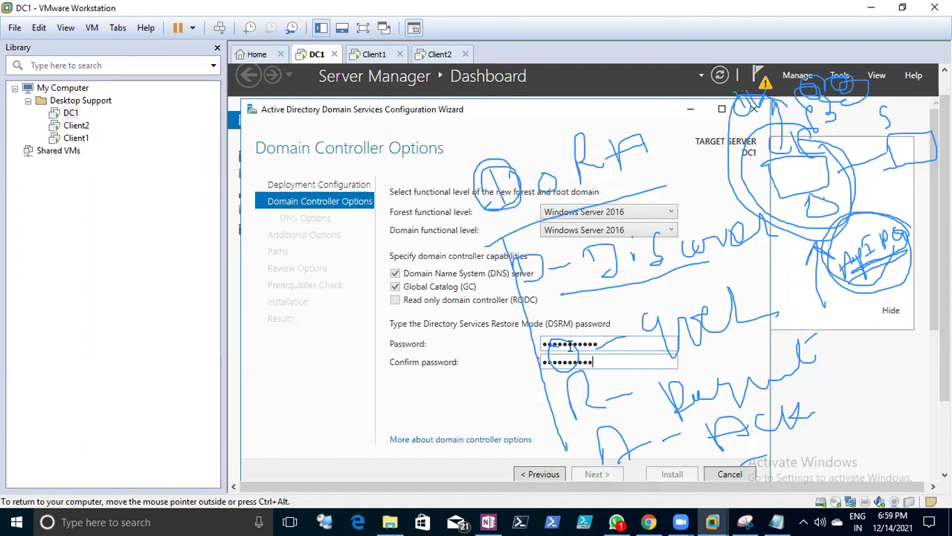
type("•")
left_click(606, 475)
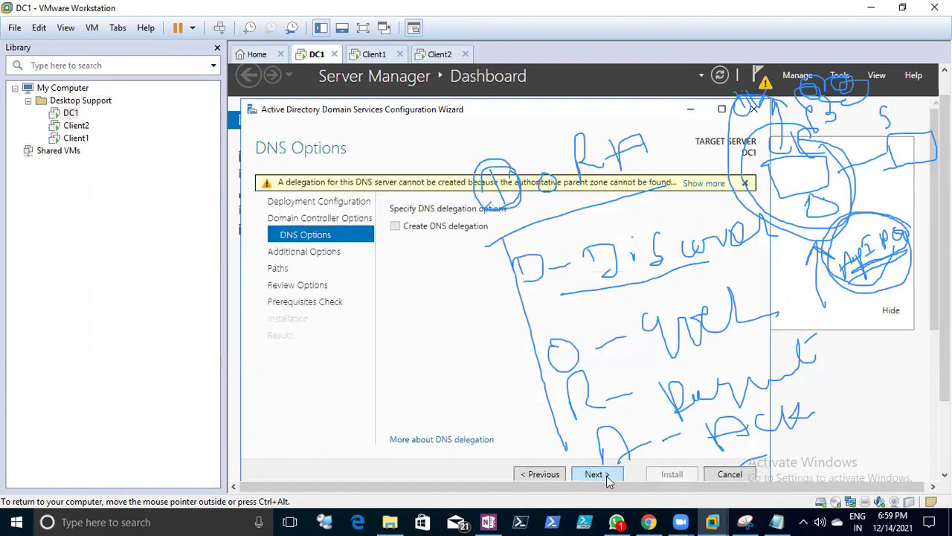
- Accept the DNS, NetBIOS name, path and review defaults, pass the prerequisites check, and install
left_click(595, 474)
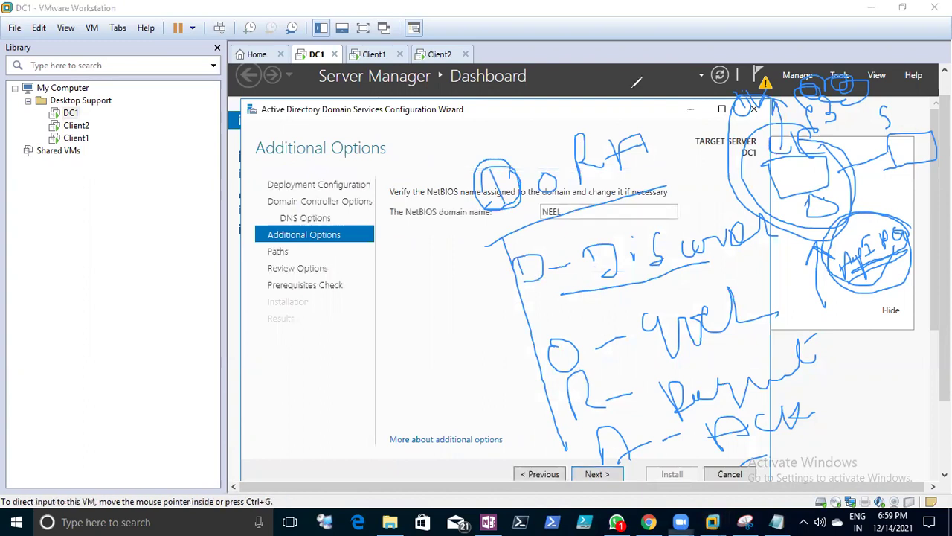
left_click(604, 473)
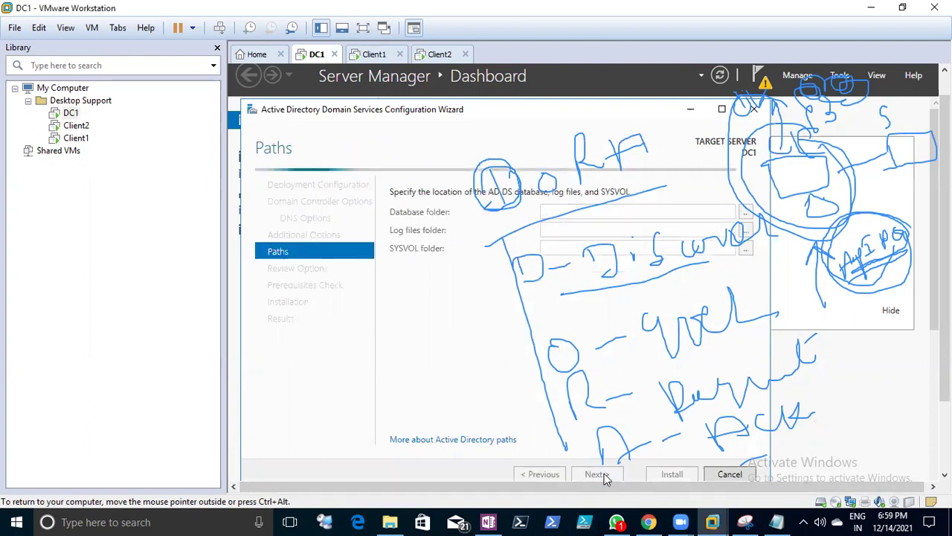
left_click(603, 475)
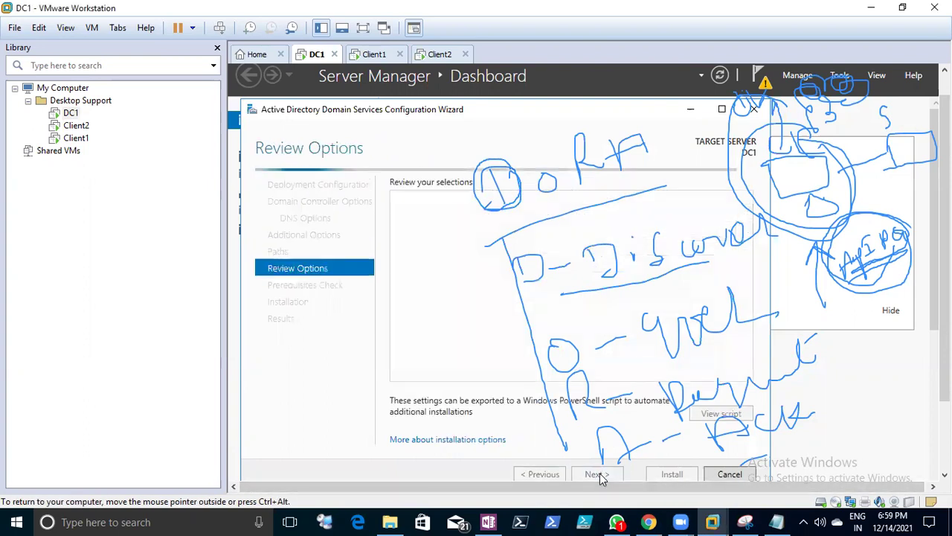
left_click(602, 476)
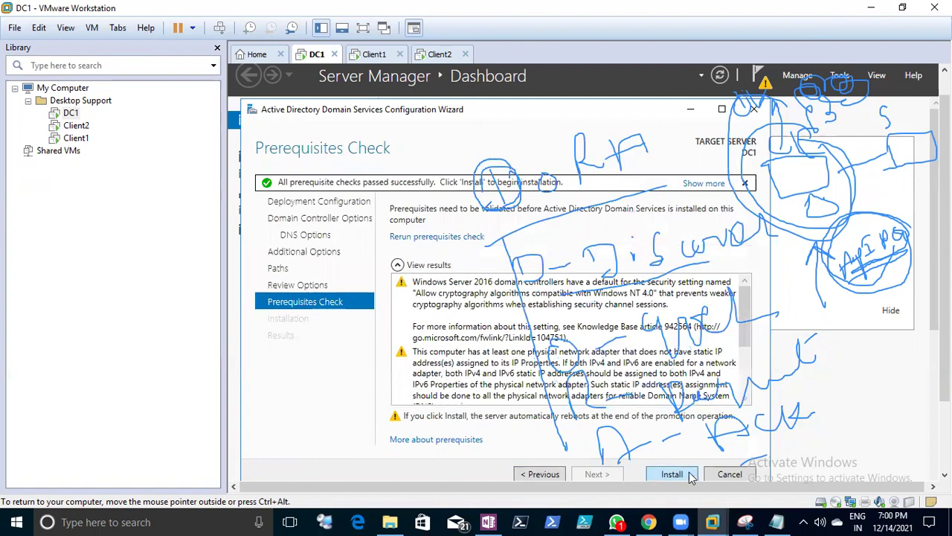
left_click(671, 474)
left_click(868, 9)
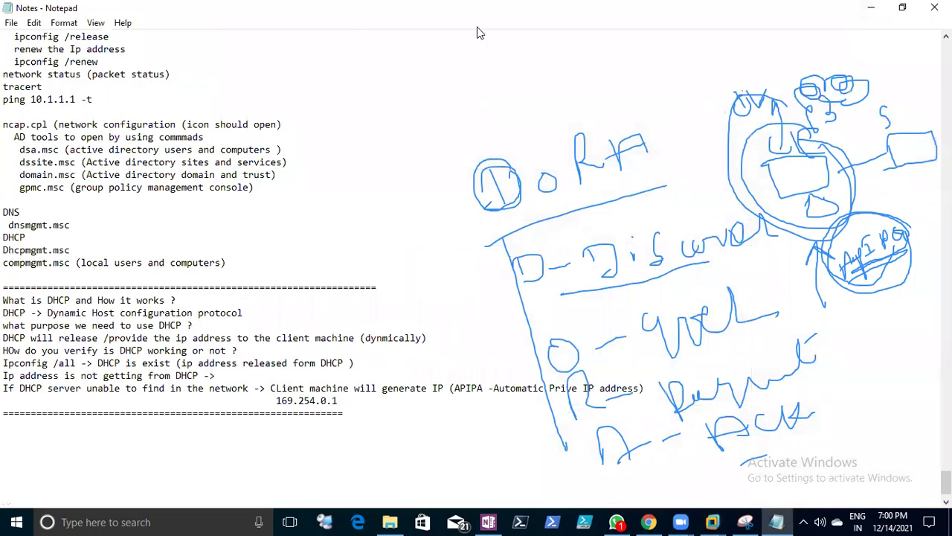
- Circle the Discover step, underline the O step, and draw strokes into and out of the APIPA circle
mouse_move(535, 304)
left_mouse_down()
mouse_move(609, 294)
mouse_move(763, 241)
mouse_move(736, 195)
mouse_move(554, 201)
mouse_move(506, 282)
mouse_move(641, 297)
left_mouse_up()
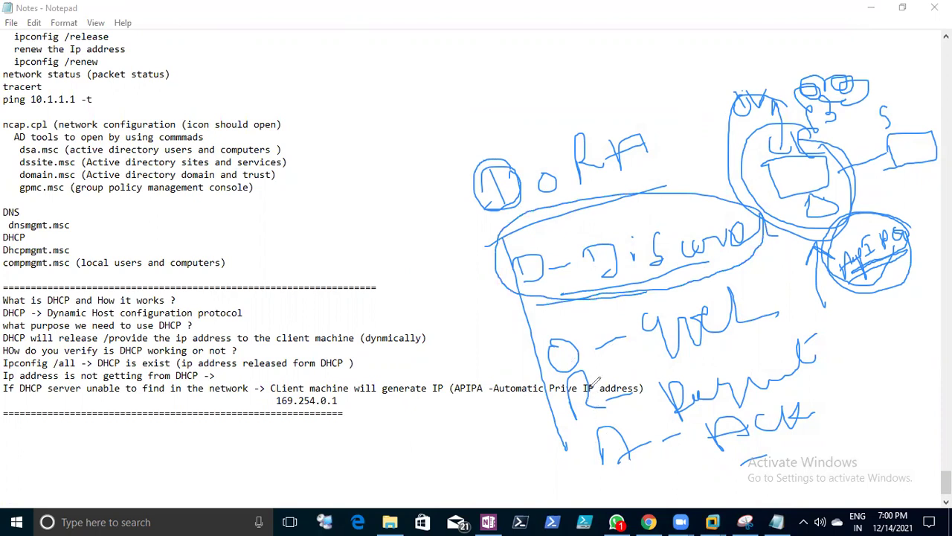
mouse_move(752, 150)
left_mouse_down()
mouse_move(774, 212)
mouse_move(835, 202)
mouse_move(842, 168)
left_mouse_up()
left_click_drag(616, 381, 641, 345)
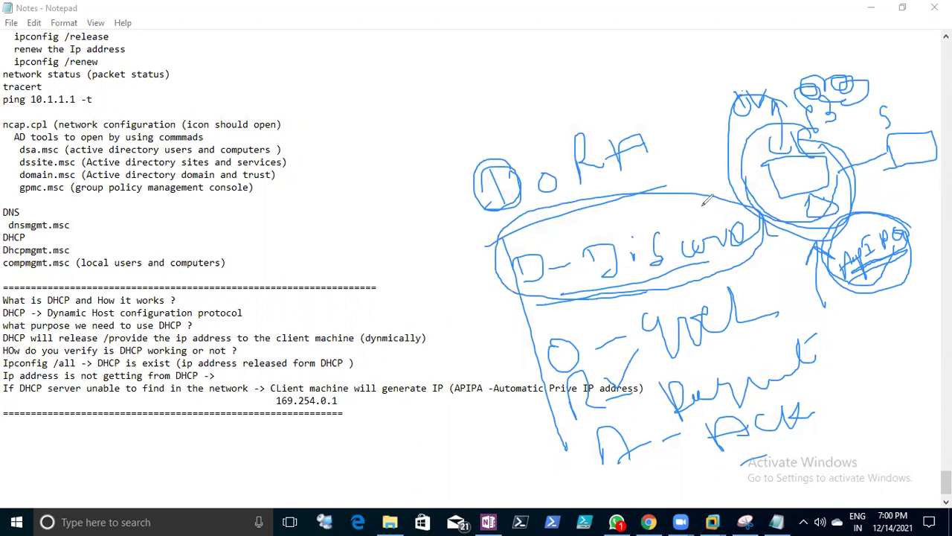
mouse_move(810, 268)
left_mouse_down()
mouse_move(820, 305)
mouse_move(865, 291)
mouse_move(864, 266)
mouse_move(810, 265)
mouse_move(844, 305)
mouse_move(874, 265)
mouse_move(849, 313)
left_mouse_up()
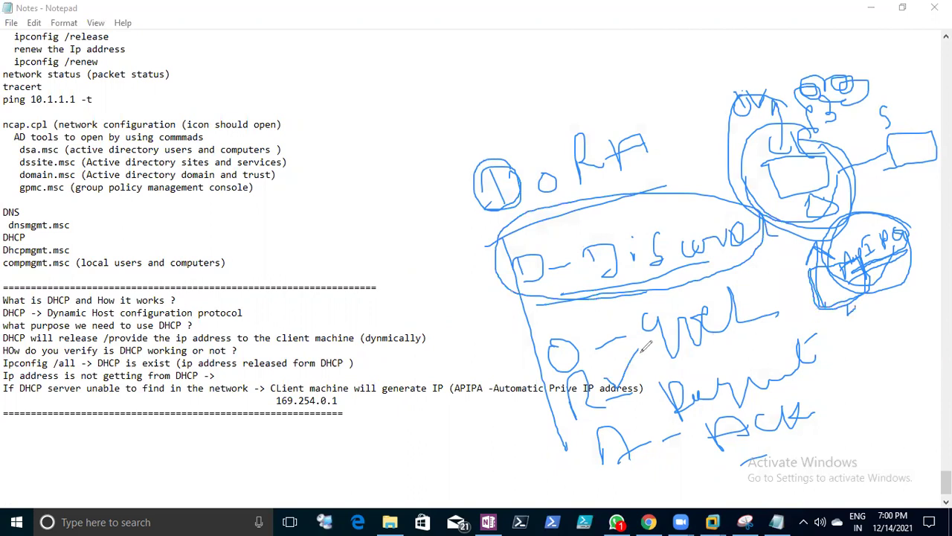
mouse_move(549, 378)
left_mouse_down()
mouse_move(588, 368)
mouse_move(534, 378)
left_mouse_up()
mouse_move(876, 276)
left_mouse_down()
mouse_move(930, 227)
mouse_move(930, 210)
left_mouse_up()
- Write 'Sen' below the APIPA circle, underline a step, and add equals marks under R
mouse_move(893, 293)
left_mouse_down()
mouse_move(867, 333)
mouse_move(889, 313)
mouse_move(902, 315)
left_mouse_up()
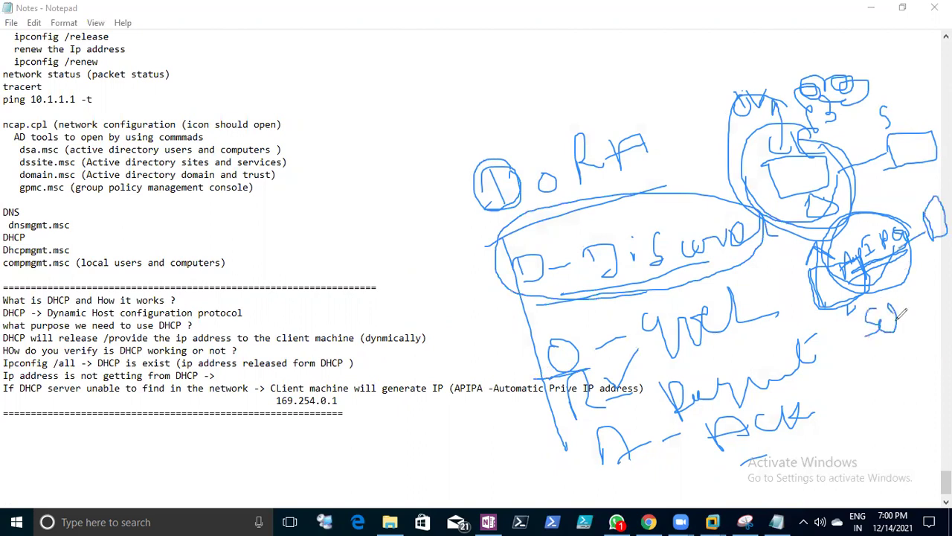
mouse_move(934, 274)
left_mouse_down()
mouse_move(933, 293)
mouse_move(949, 296)
left_mouse_up()
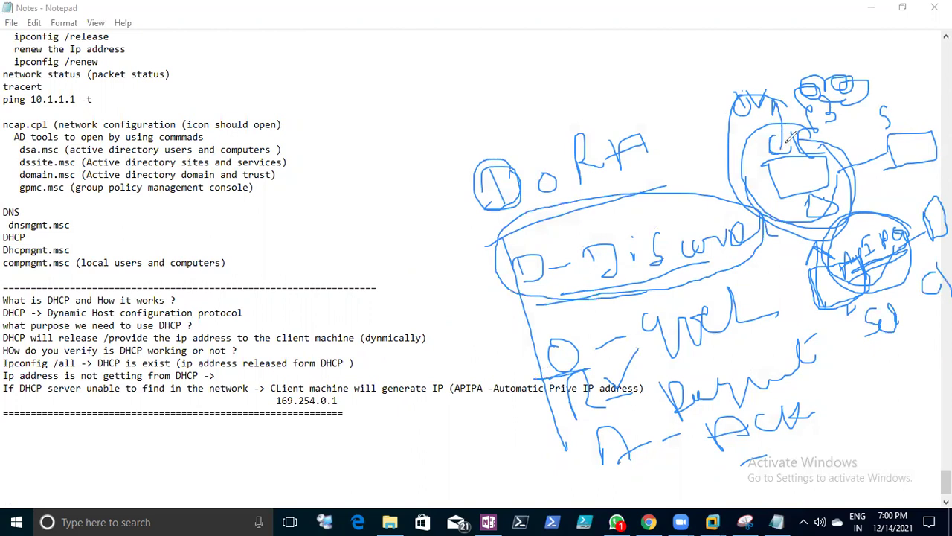
left_click_drag(885, 105, 887, 128)
mouse_move(898, 320)
left_mouse_down()
mouse_move(915, 299)
mouse_move(921, 312)
left_mouse_up()
mouse_move(662, 360)
left_mouse_down()
mouse_move(748, 342)
mouse_move(732, 345)
left_mouse_up()
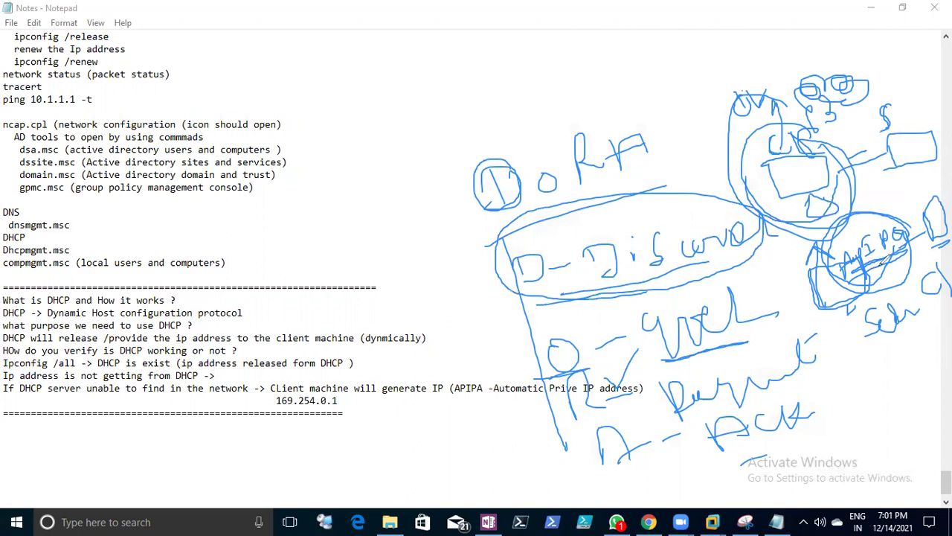
left_click_drag(584, 418, 620, 417)
left_click_drag(580, 422, 617, 421)
mouse_move(855, 339)
left_mouse_down()
mouse_move(867, 370)
mouse_move(881, 333)
mouse_move(848, 344)
mouse_move(879, 383)
mouse_move(930, 340)
mouse_move(951, 347)
mouse_move(937, 372)
mouse_move(900, 396)
left_mouse_up()
- Add more marks and an arrow below, a long line down, and a loop around O o R A
left_click_drag(577, 414, 623, 407)
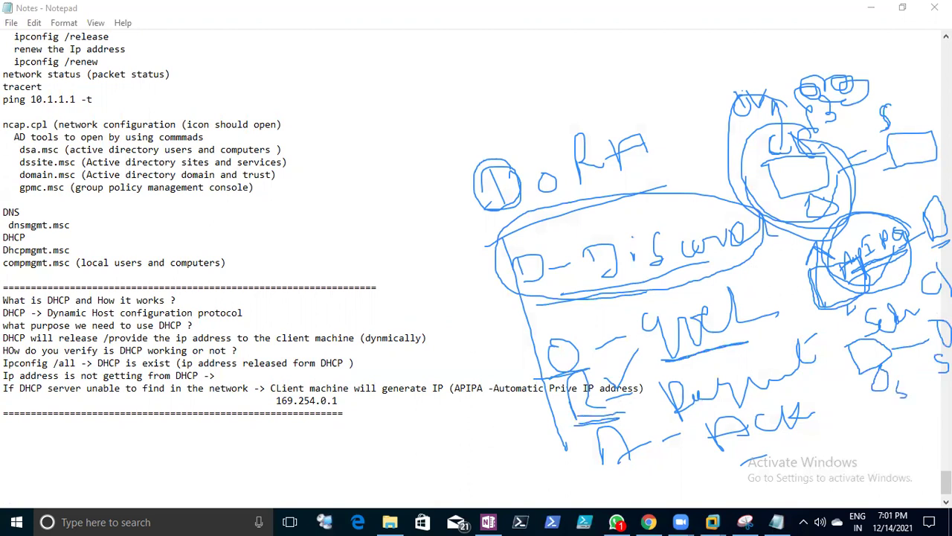
mouse_move(896, 372)
left_mouse_down()
mouse_move(903, 398)
mouse_move(900, 386)
left_mouse_up()
mouse_move(945, 322)
left_mouse_down()
mouse_move(930, 325)
mouse_move(938, 360)
left_mouse_up()
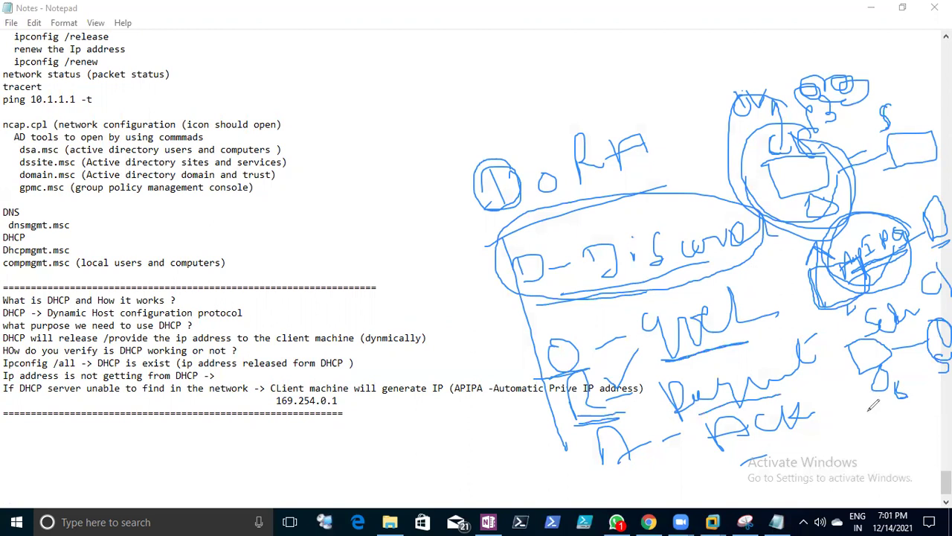
mouse_move(876, 416)
left_mouse_down()
mouse_move(880, 438)
mouse_move(915, 429)
mouse_move(879, 412)
mouse_move(900, 435)
mouse_move(898, 450)
mouse_move(922, 455)
mouse_move(916, 440)
mouse_move(941, 414)
mouse_move(906, 431)
mouse_move(914, 434)
left_mouse_up()
mouse_move(868, 471)
left_mouse_down()
mouse_move(866, 487)
mouse_move(885, 483)
mouse_move(881, 469)
mouse_move(904, 485)
left_mouse_up()
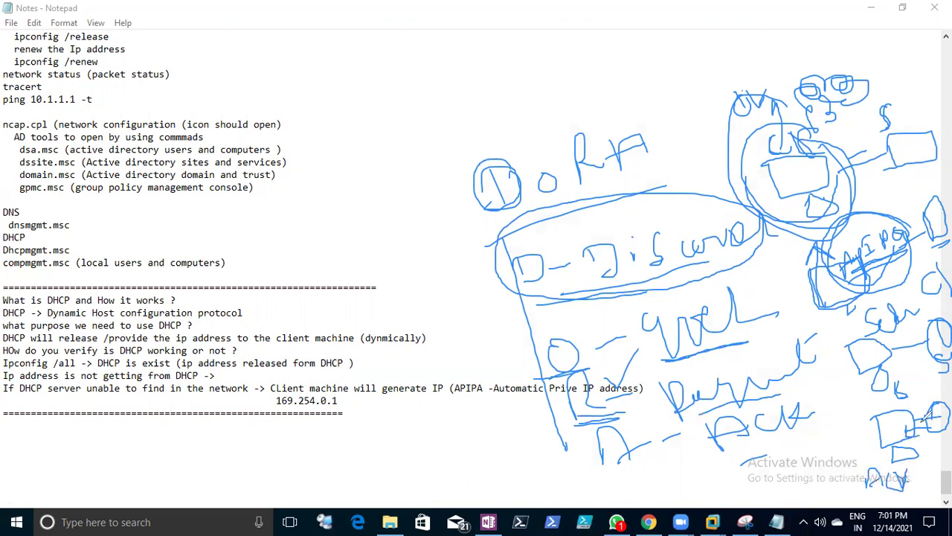
mouse_move(771, 472)
left_mouse_down()
mouse_move(773, 491)
mouse_move(788, 476)
mouse_move(810, 476)
mouse_move(779, 469)
mouse_move(771, 497)
mouse_move(876, 467)
left_mouse_up()
mouse_move(714, 120)
left_mouse_down()
mouse_move(803, 421)
mouse_move(908, 476)
mouse_move(939, 405)
left_mouse_up()
mouse_move(647, 136)
left_mouse_down()
mouse_move(522, 132)
mouse_move(566, 206)
mouse_move(628, 173)
left_mouse_up()
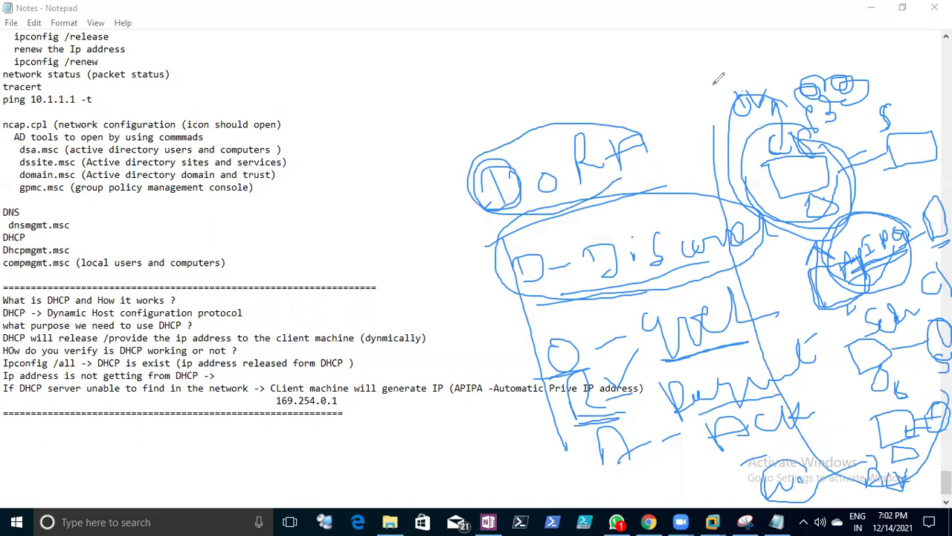
- Type the DORA letters on separate lines below the notes
left_click(141, 439)
type("D ")
type("O")
key("Return")
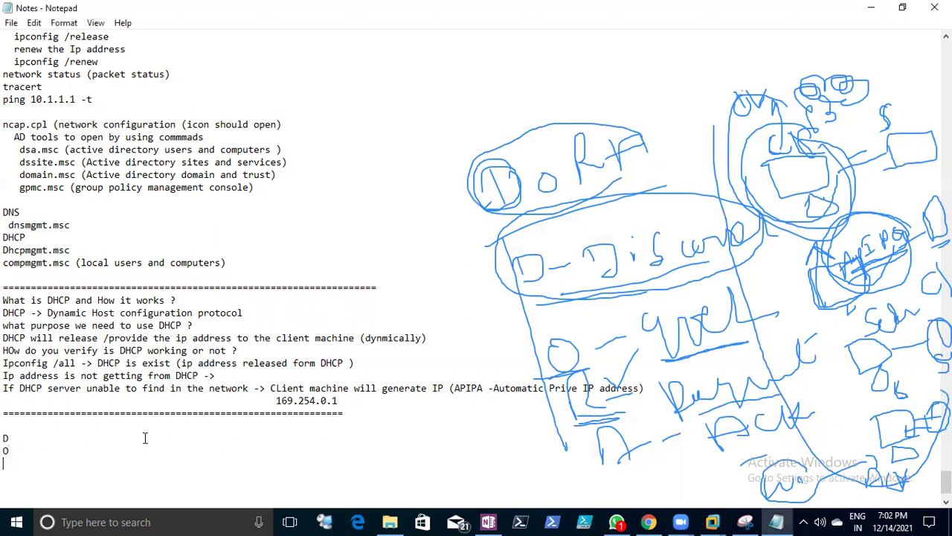
type("R")
key("Return")
type("A")
- Complete the D line as '-> Discover (Client to Server)'
key("Up")
type("-> Dicover")
key("BackSpace")
key("BackSpace")
key("BackSpace")
type("over (Server")
key("BackSpace")
key("BackSpace")
key("BackSpace")
key("BackSpace")
key("BackSpace")
key("BackSpace")
type("CLietbt to Sever")
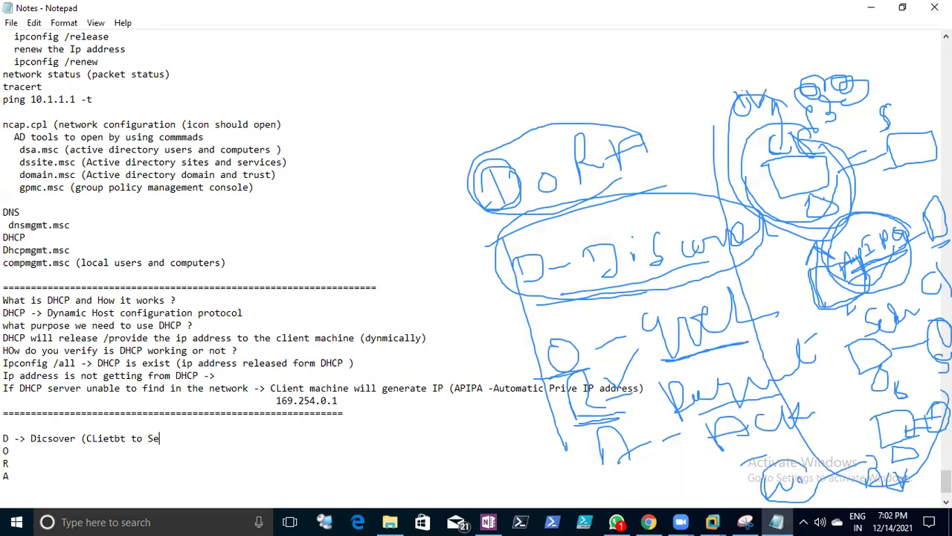
key("BackSpace")
type("rever)")
- Add 'Offer (Server to Client)' and 'Request (Client to server)' to the O and R lines
key("Down")
type("-> Offer")
key("BackSpace")
key("BackSpace")
type("n")
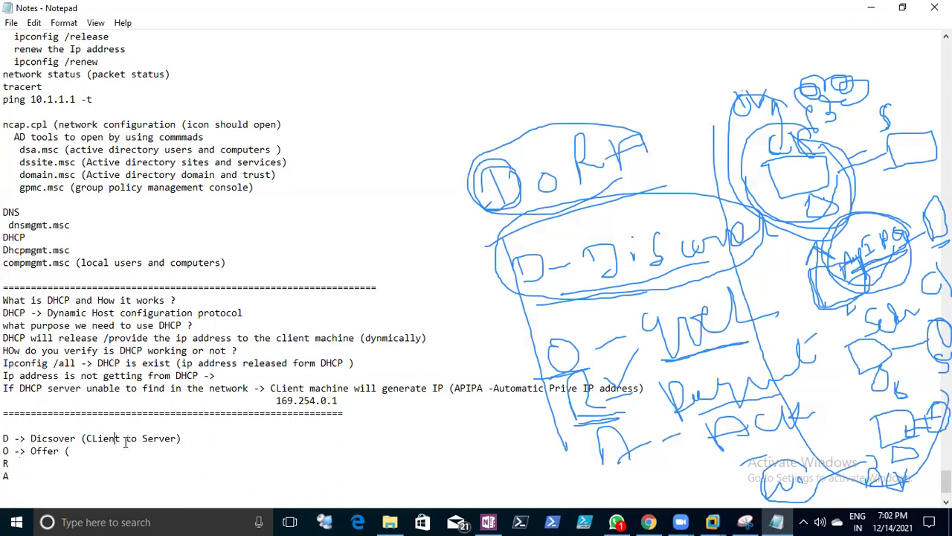
type("Server to CLient)")
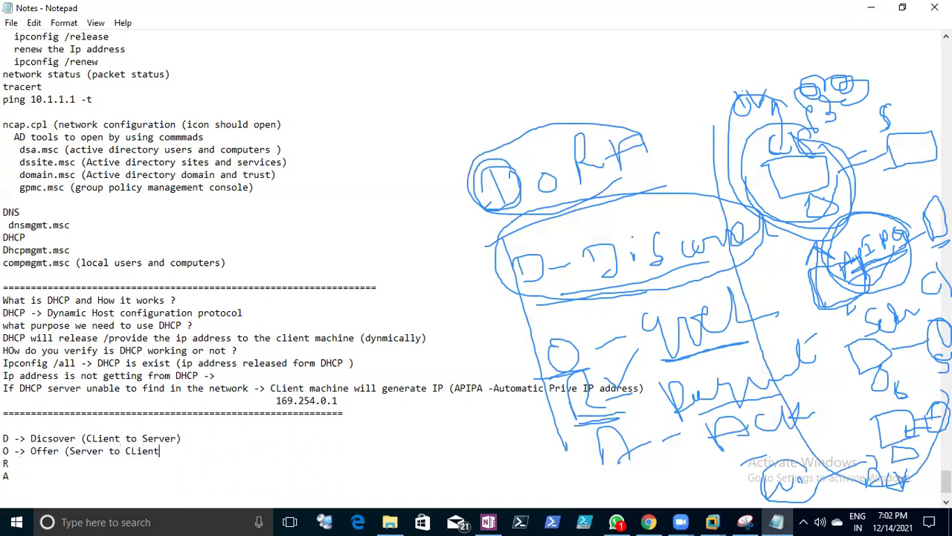
key("Down")
type("-> Req")
key("BackSpace")
type("quest ")
type("9")
type("Server to")
key("BackSpace")
key("BackSpace")
key("BackSpace")
key("BackSpace")
key("BackSpace")
key("BackSpace")
key("BackSpace")
key("BackSpace")
type("Client")
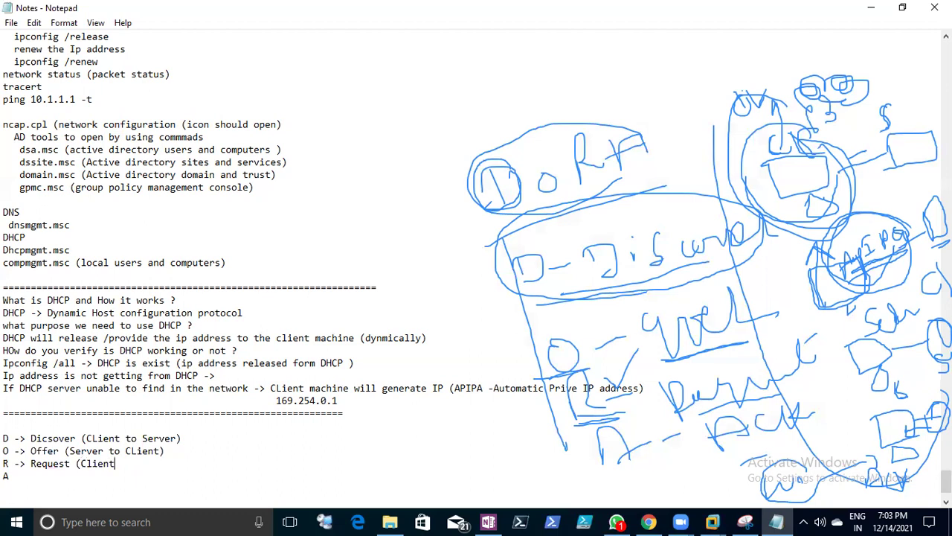
type(" to server")
- Complete the A line as 'Ack (Server to client)' and save the notes
key("Down")
type("-Ack")
type(">Ack")
left_click(25, 485)
type("(Server")
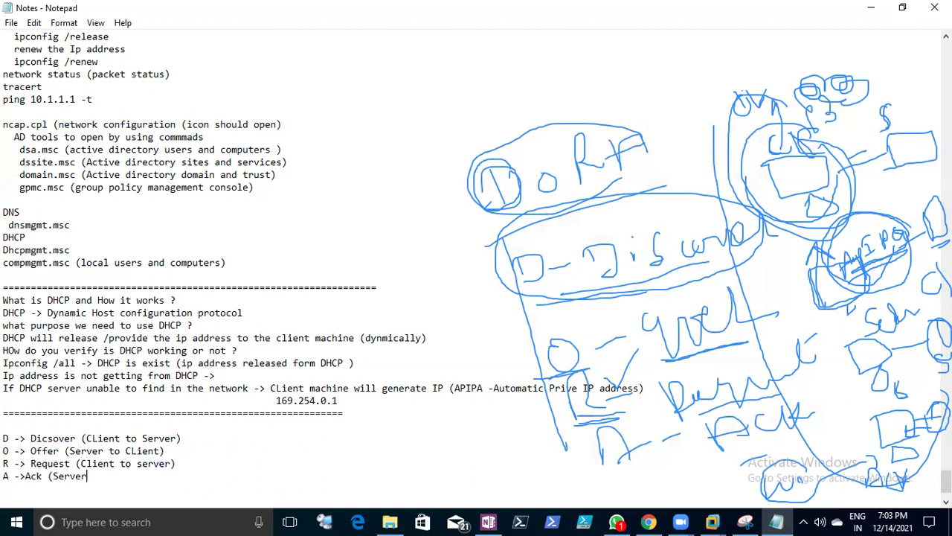
type(" to client")
left_click(11, 23)
left_click(31, 67)
- Type the question 'How the DHCP will release teh IP address :' on a new line
key("Return")
key("Return")
key("Return")
type("How ")
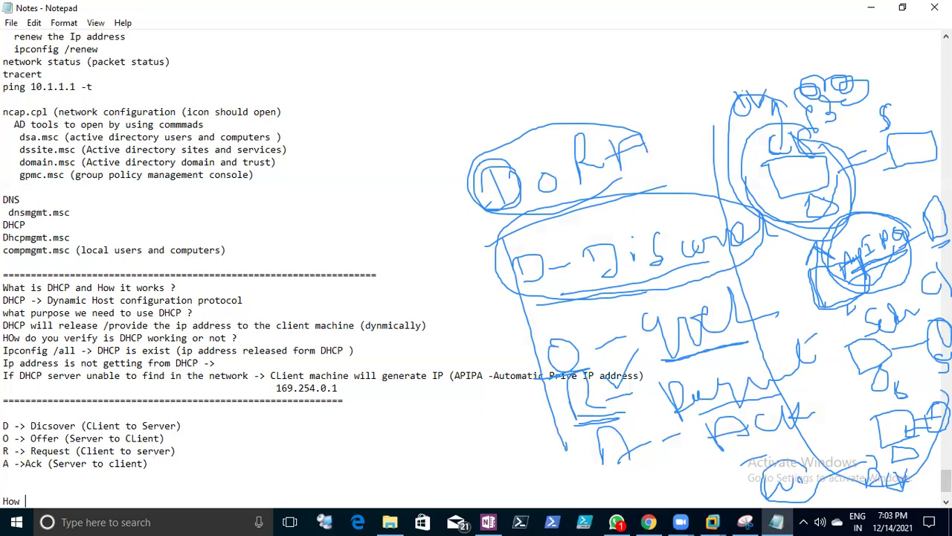
type("the DHCP will rel")
type("ease ")
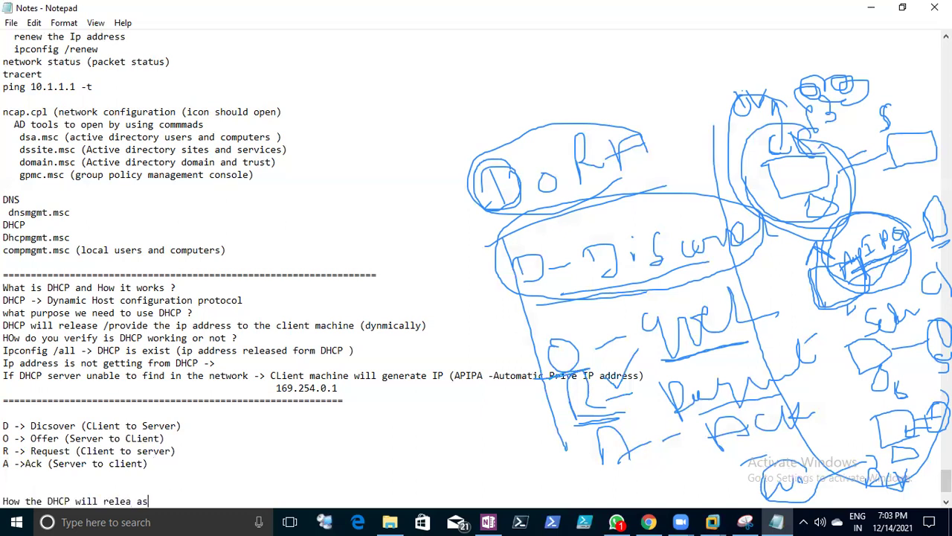
type("teh IP address :")
key("Return")
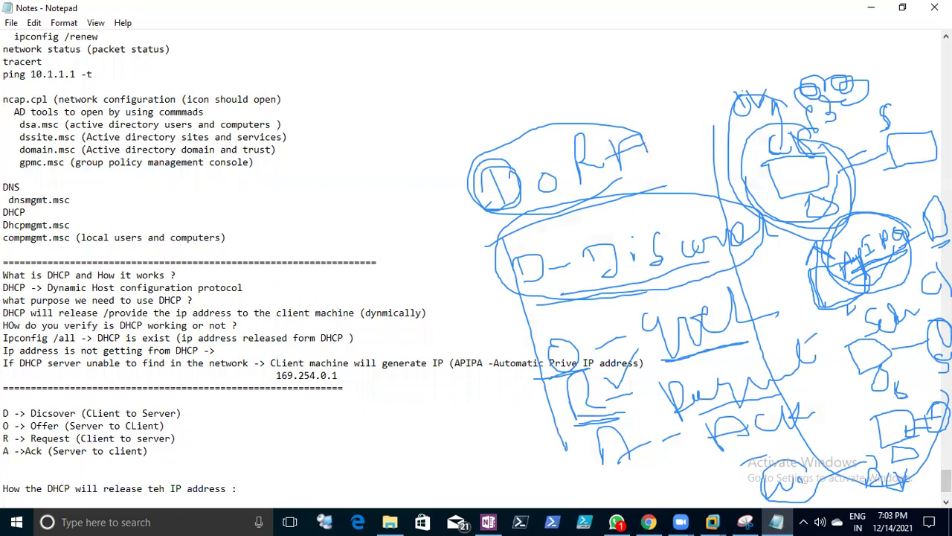
key("Return")
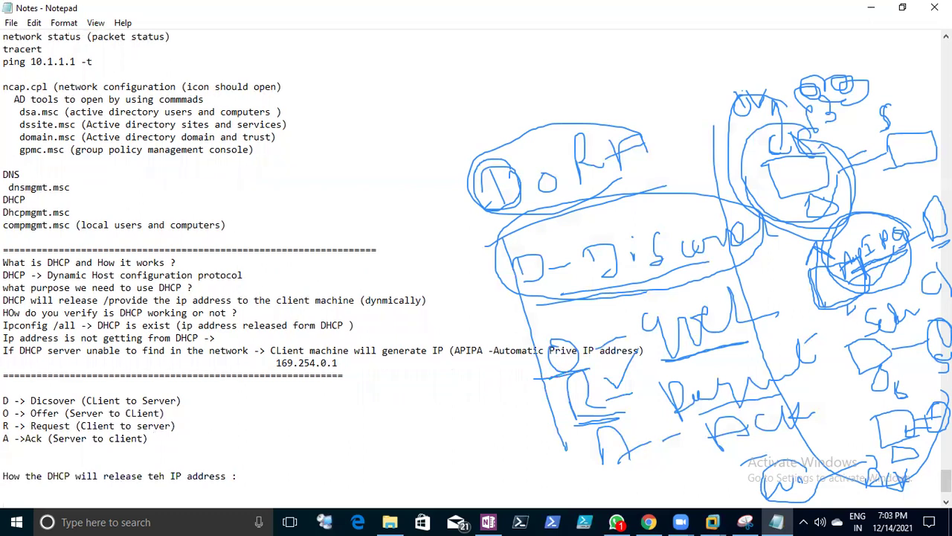
- Answer with 'FIFS => who will reach first client to DHCP -> he will get IP address from DHCP ?'
type("FIFS => who will reach")
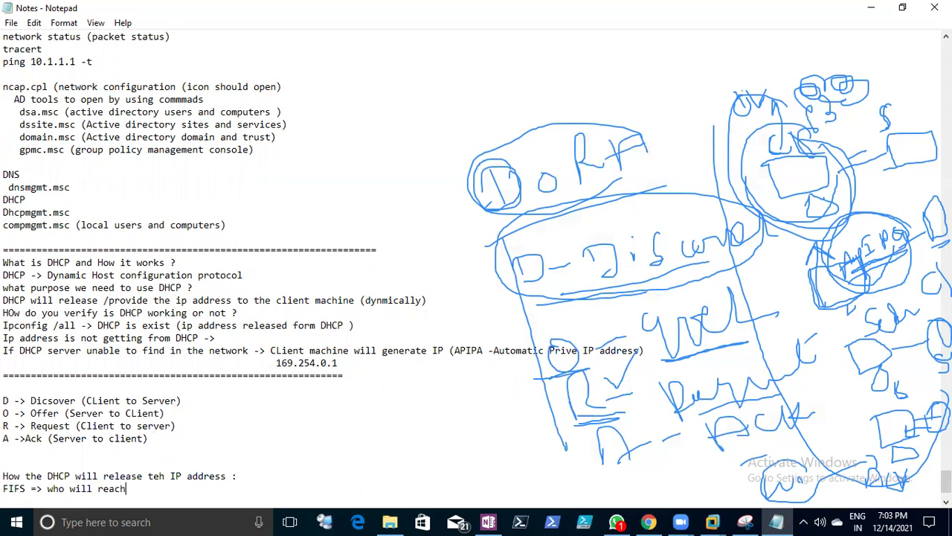
type(" first client to DHC")
key("BackSpace")
key("BackSpace")
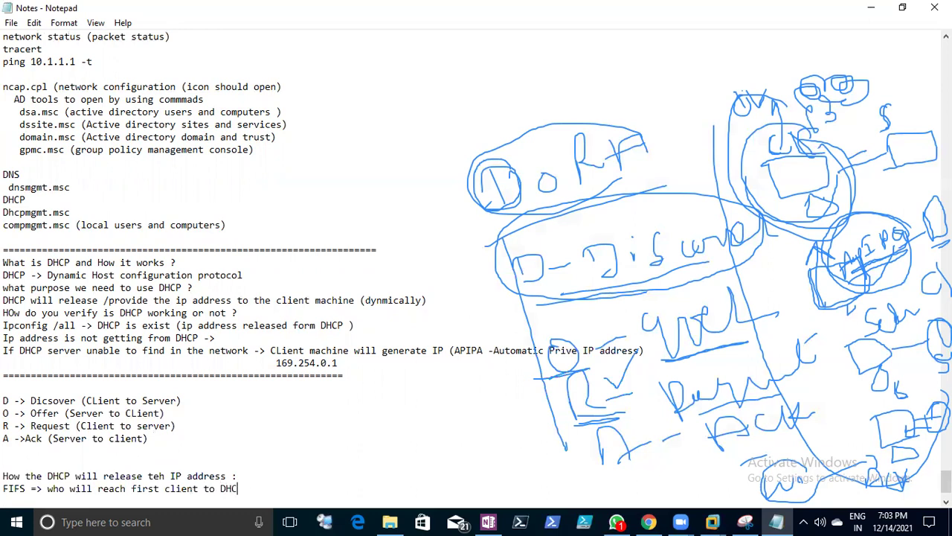
type("P ->")
left_click_drag(3, 488, 39, 488)
left_click(60, 488)
type("he will get IP address from DHCP ")
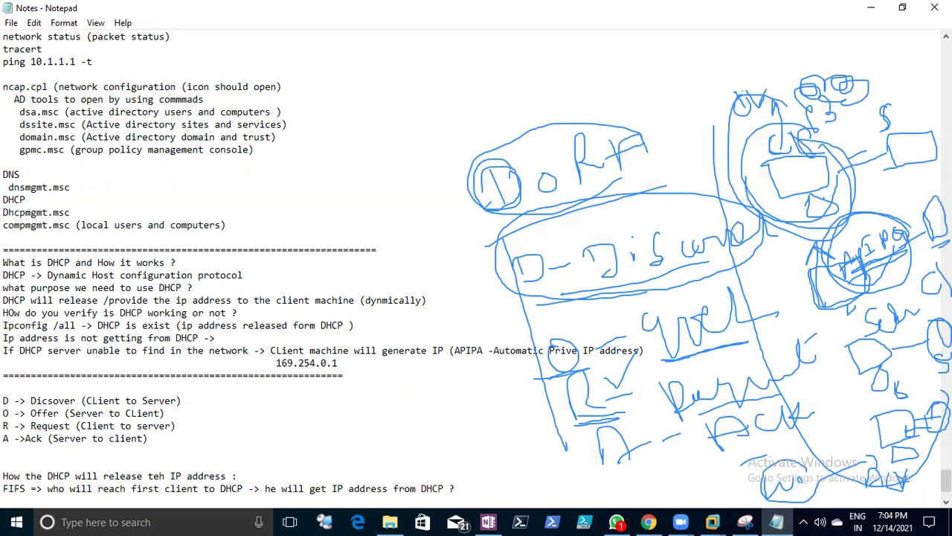
type("?")
- Type a new question line asking from where DHCP will release the IP address
key("Return")
key("Return")
type("Form DH")
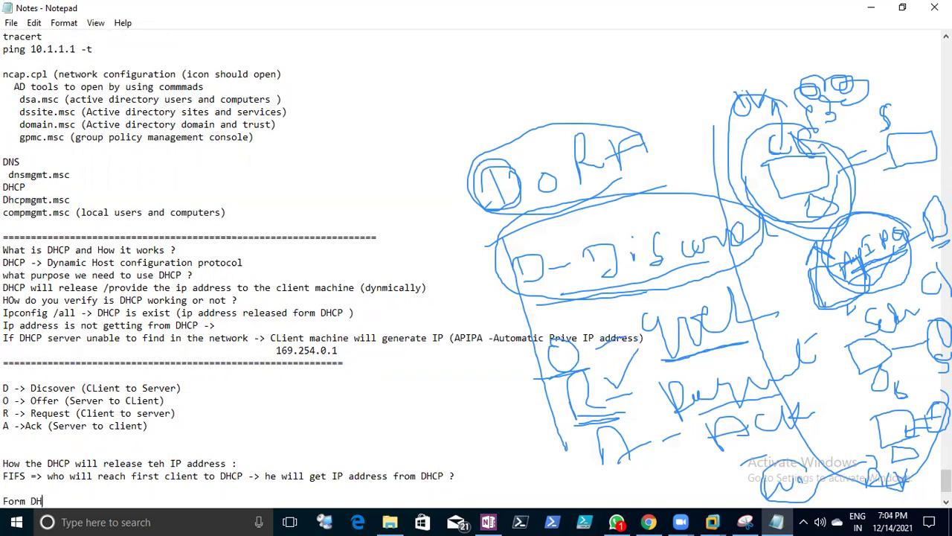
type("P will")
left_click(31, 501)
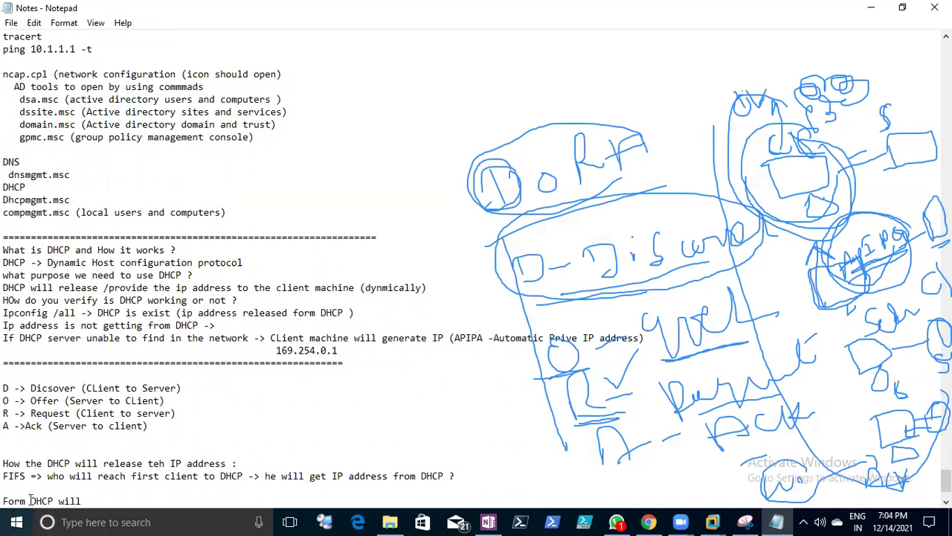
type("where")
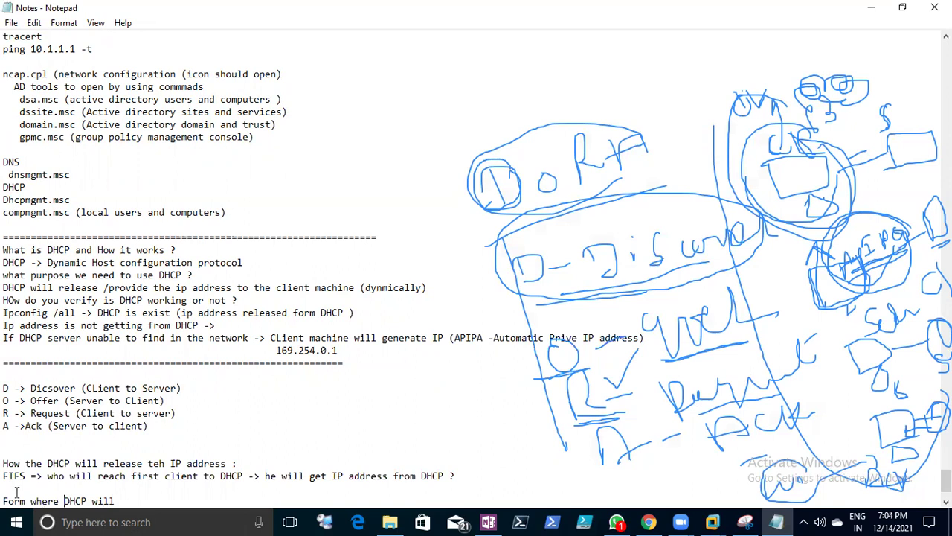
left_click(143, 502)
type("relea")
key("BackSpace")
key("BackSpace")
type("ase teh IP address:")
- Explain that you configure a bundle of IP addresses as scope (range of IP addresses) in DHCP server
key("Return")
key("Return")
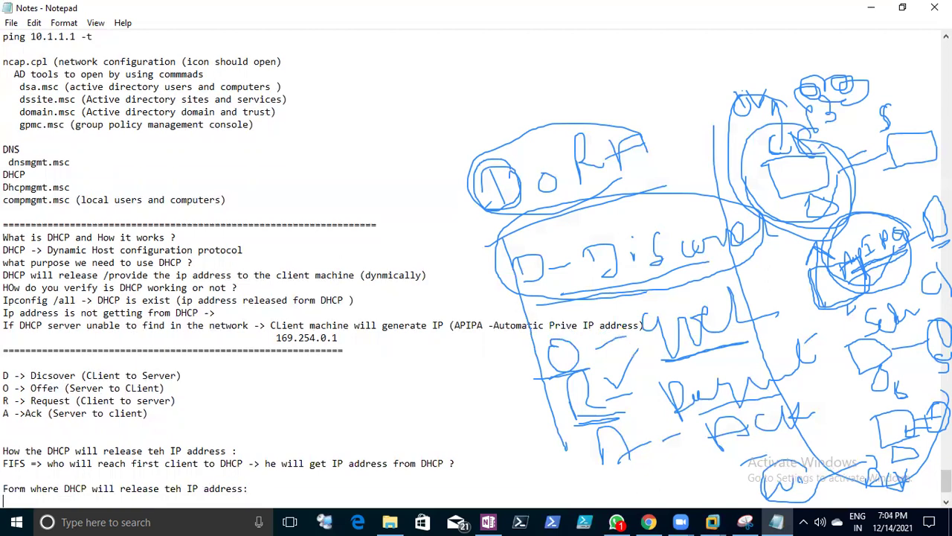
type("YOu")
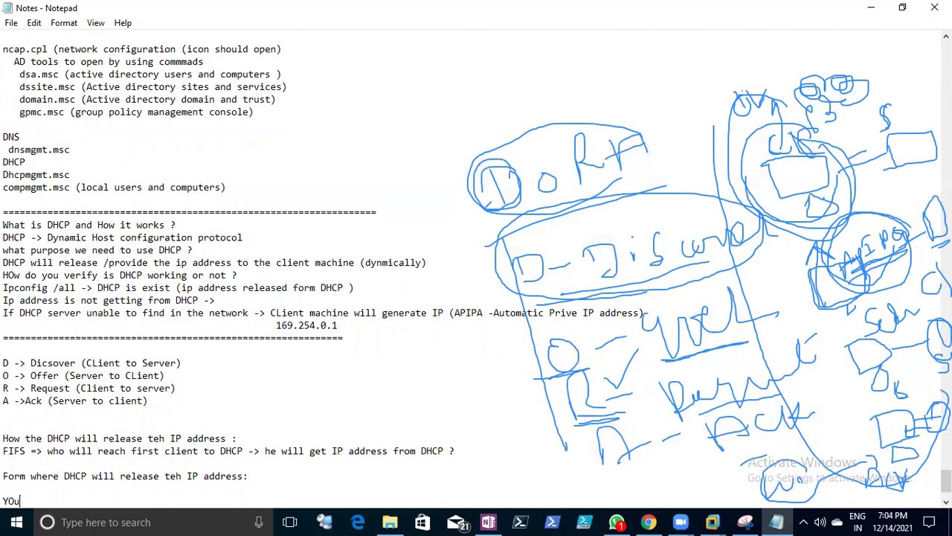
type(" have to configure to ")
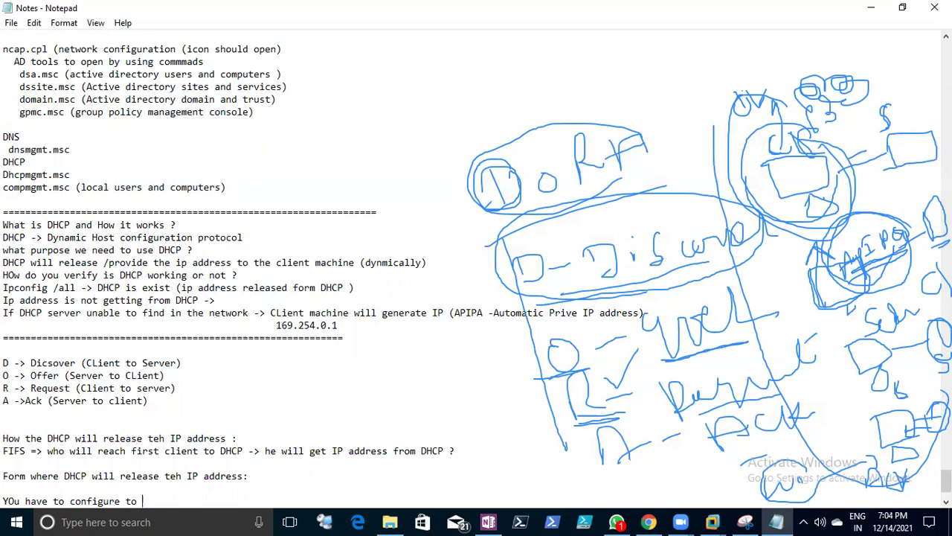
type("bundle of IP address")
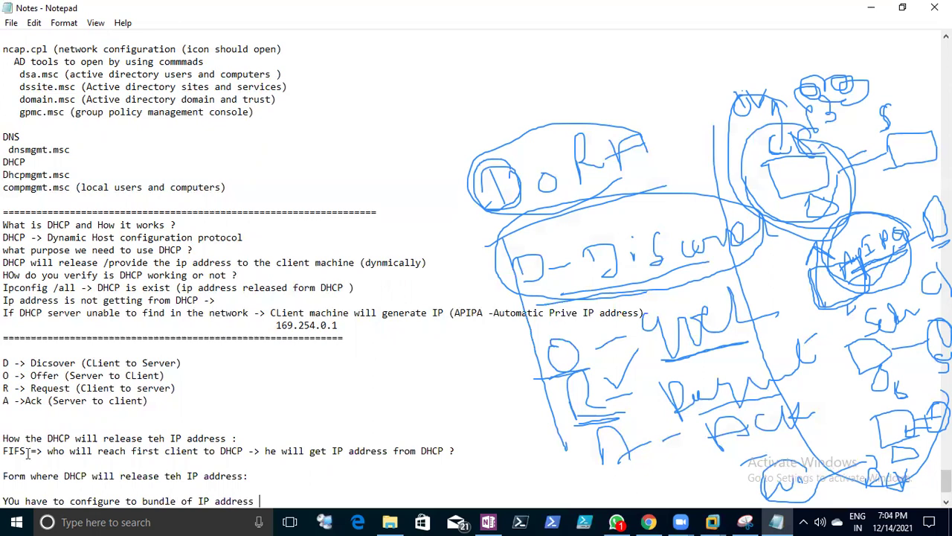
left_click(121, 501)
type("as scope")
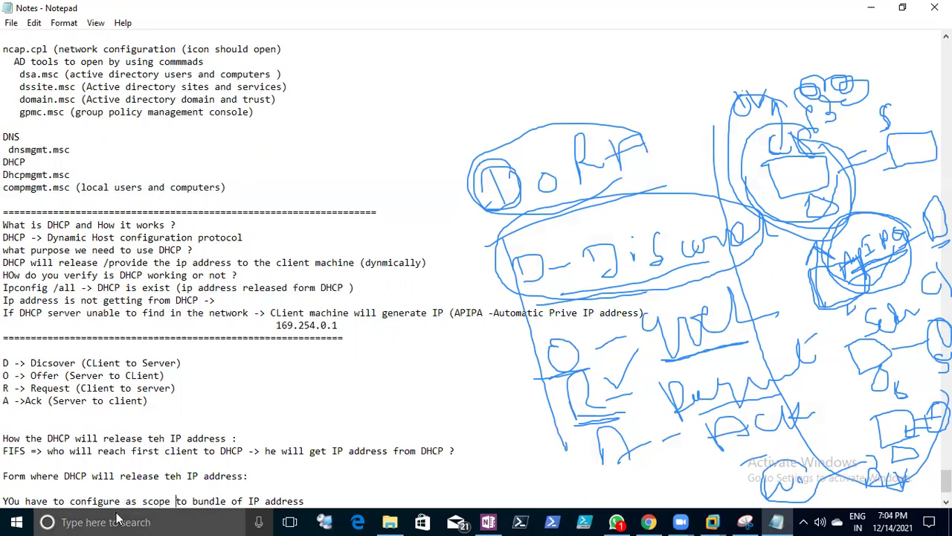
left_click(337, 500)
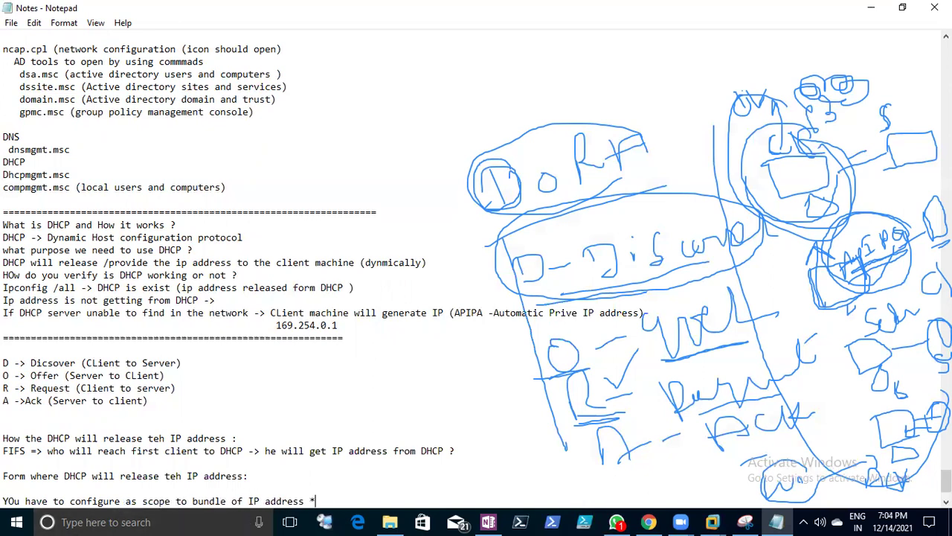
type("(range of I")
type("P address")
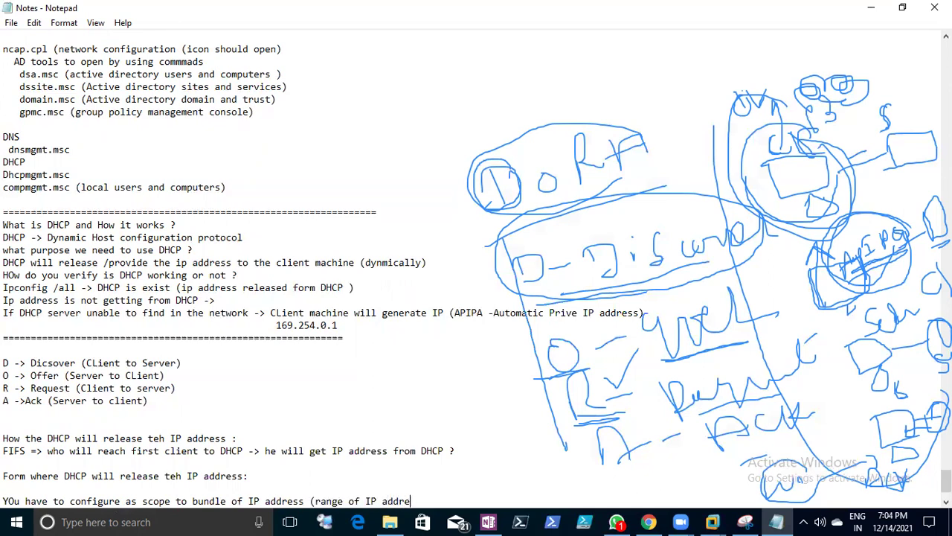
type(")")
left_click(426, 501)
type("s) in DHCP server")
- Add 'That we called as SCOP of IP address' and save the notes
key("Return")
type("That")
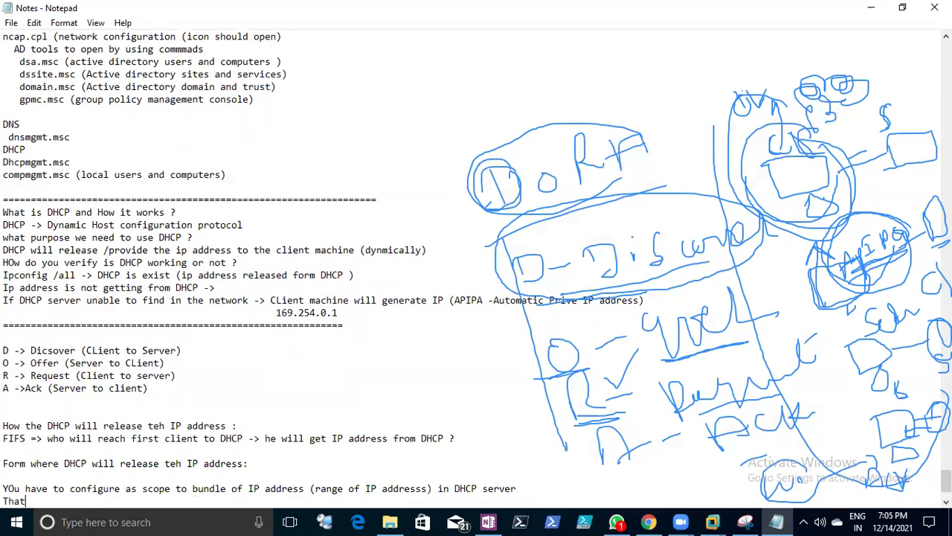
type(" we called as SCOP of IP address")
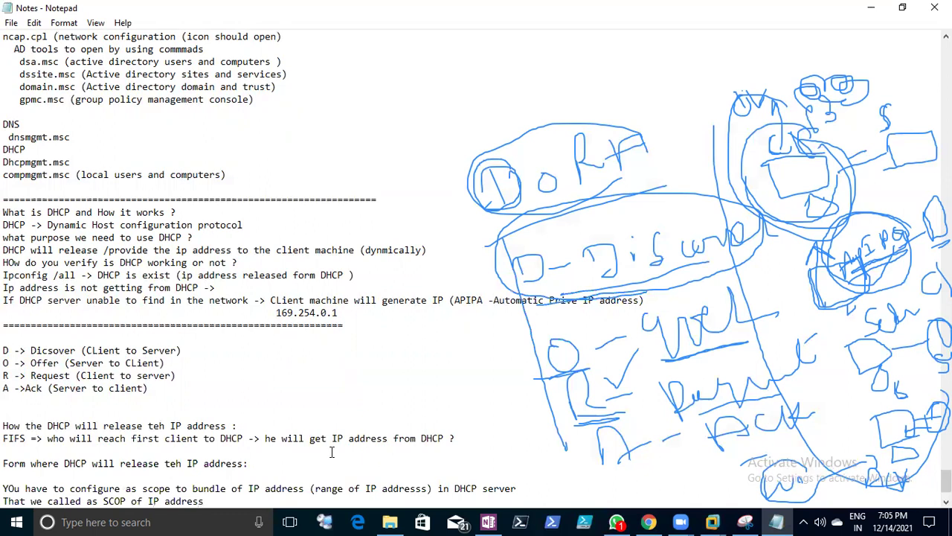
scroll(331, 451, "down", 2)
left_click(12, 22)
left_click(32, 69)
key("Return")
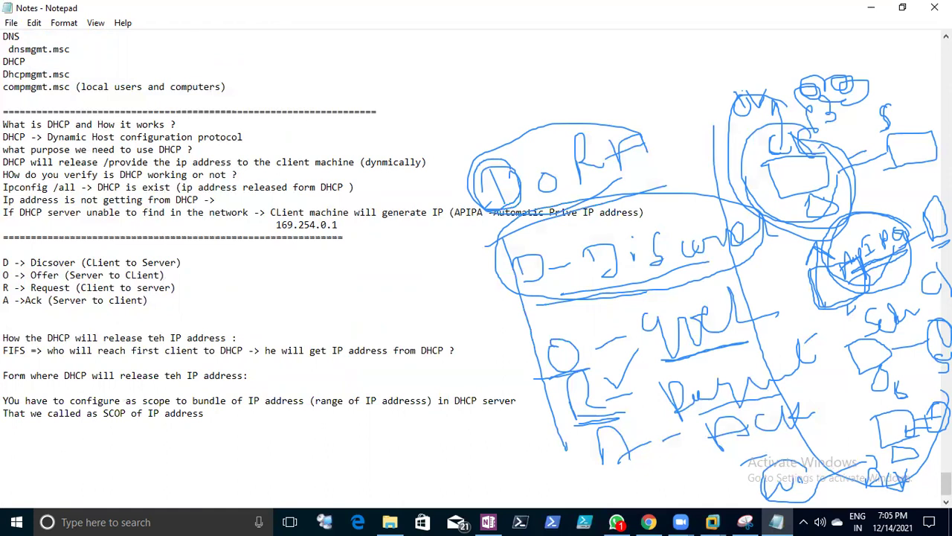
- Type '20.1.1.10 -> first IP address' and '20.1.1.20 -> last IP address' lines
type("20.1.1.10 -> fiurst")
key("BackSpace")
key("BackSpace")
key("BackSpace")
key("BackSpace")
type("rst IP address")
key("Return")
key("Return")
type("20,")
type("1.1")
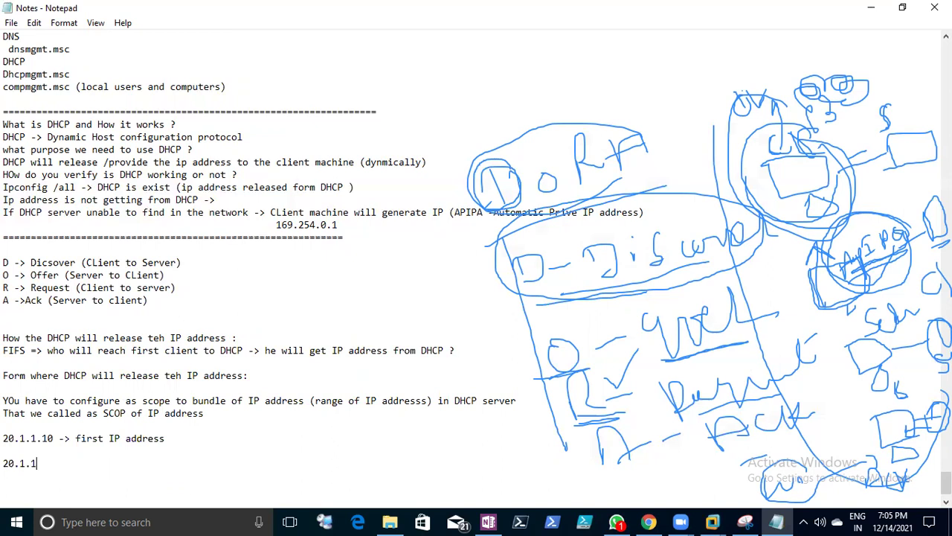
type(".20 -> last IP address")
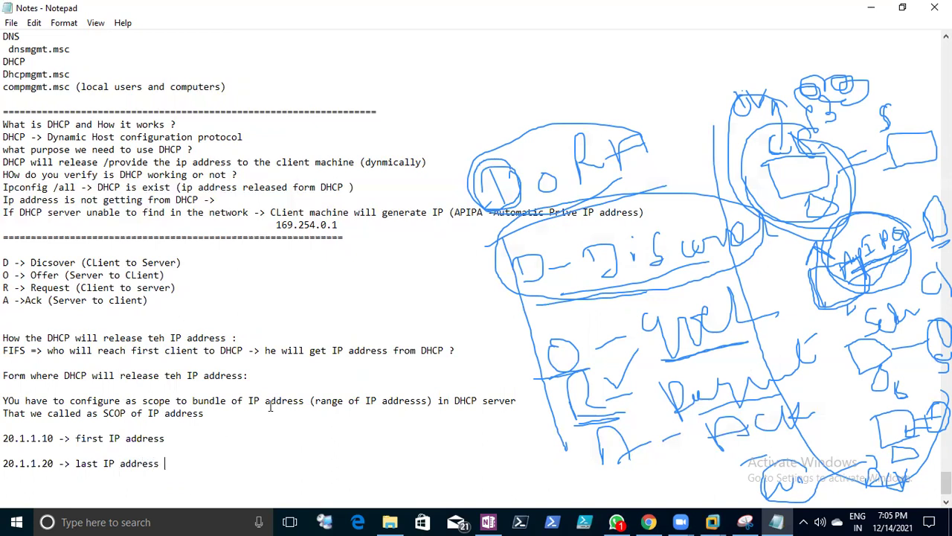
- Correct SCOP to SCOPE in the scope sentence
left_click_drag(182, 400, 243, 401)
left_click(239, 418)
left_click(127, 414)
type("E")
left_click_drag(162, 463, 4, 439)
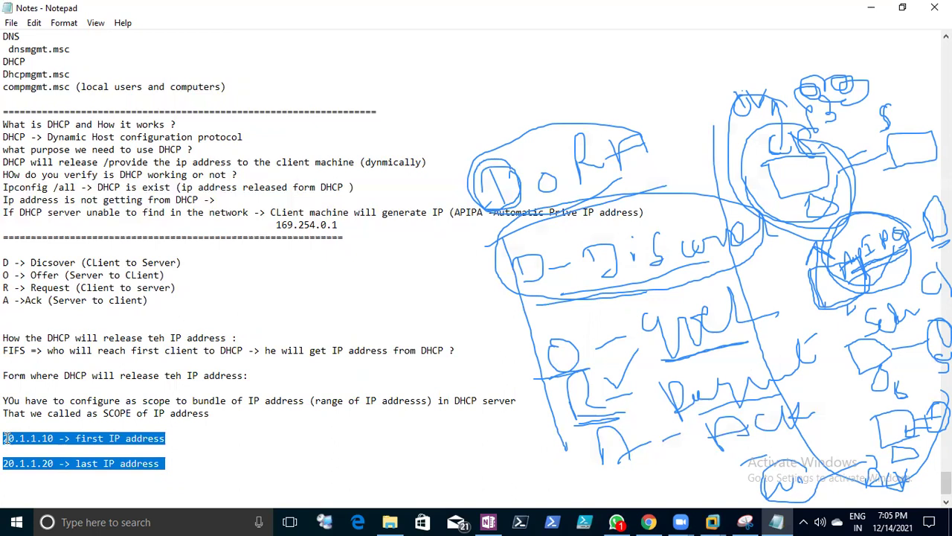
scroll(4, 438, "down", 2)
left_click(165, 413)
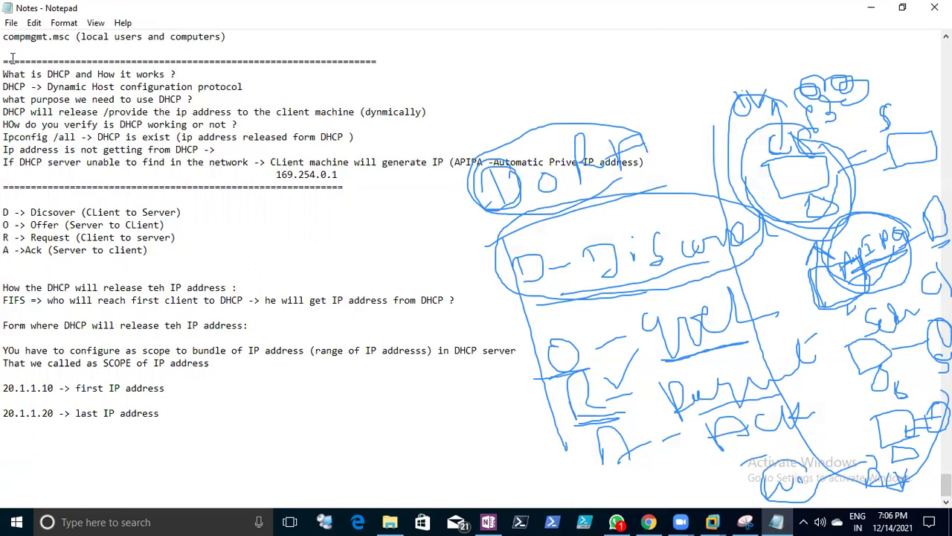
- Save the current Notepad notes
left_click(11, 23)
left_click(33, 70)
mouse_move(166, 414)
left_mouse_down()
mouse_move(6, 392)
mouse_move(163, 401)
mouse_move(158, 422)
left_mouse_up()
left_click(112, 387)
left_click(156, 423)
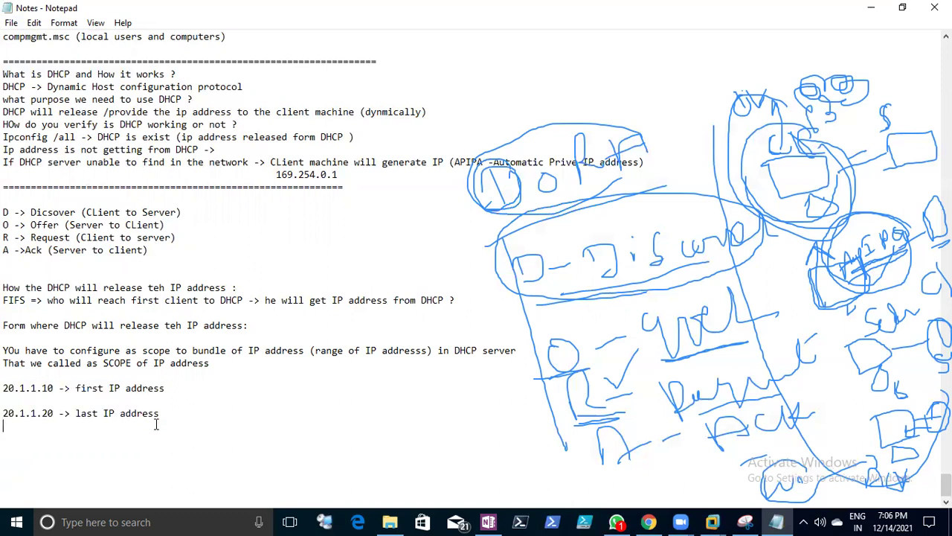
left_click(11, 22)
left_click(30, 70)
- Add the note 'if some IP address aleady assigned withing this range' after the address lines
left_click(172, 415)
type("if some IP address aleady assigned withing this range")
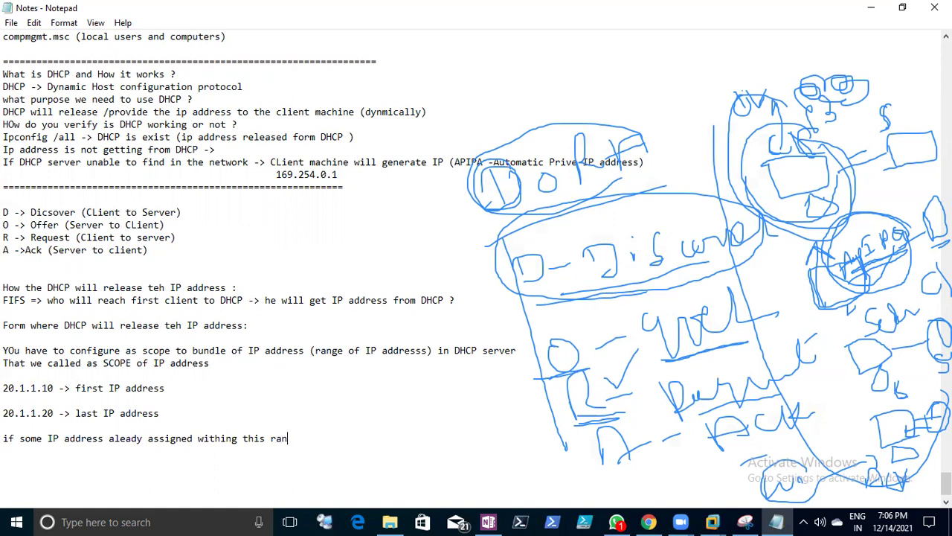
left_click_drag(4, 388, 58, 387)
left_click(53, 404)
- Add the example line '20.1.1.6 -> Statuc IP adress -conflict)', replacing the stray bracket
left_click(195, 414)
type("->")
key("Return")
key("BackSpace")
key("BackSpace")
key("BackSpace")
key("Return")
key("Return")
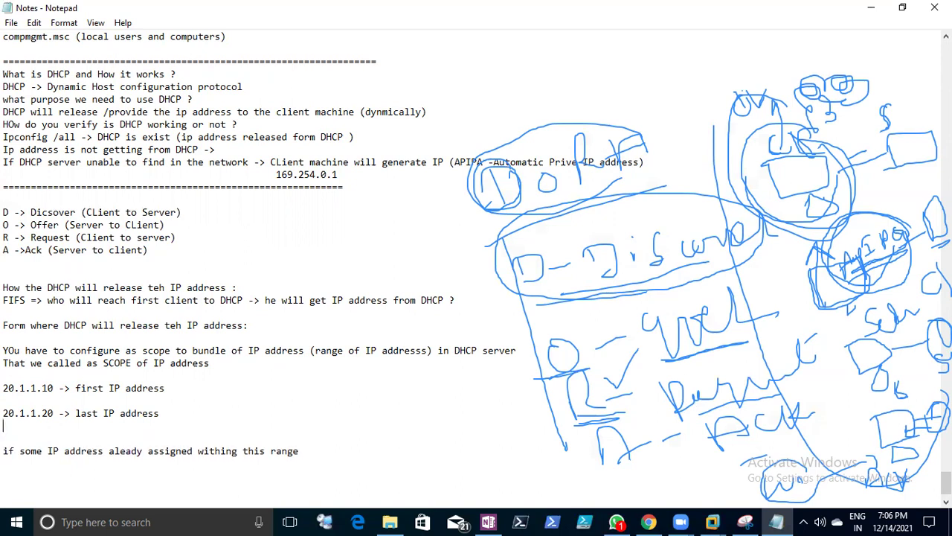
type("20.1.1.6 -> Statu")
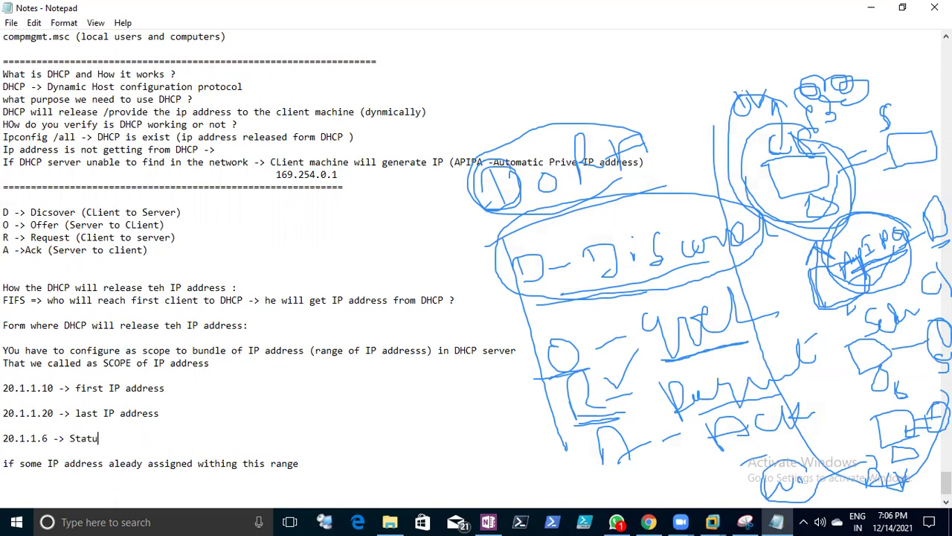
type("c IP adress )conflict)")
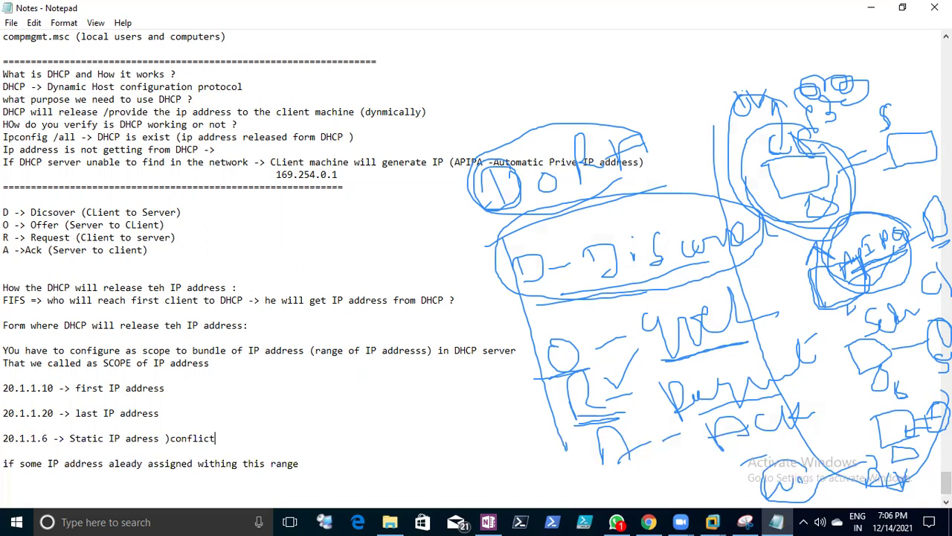
left_click(172, 436)
key("BackSpace")
type("-")
- Add 'Exclude those IP address' below the range note and save the notes
left_click_drag(3, 439, 49, 439)
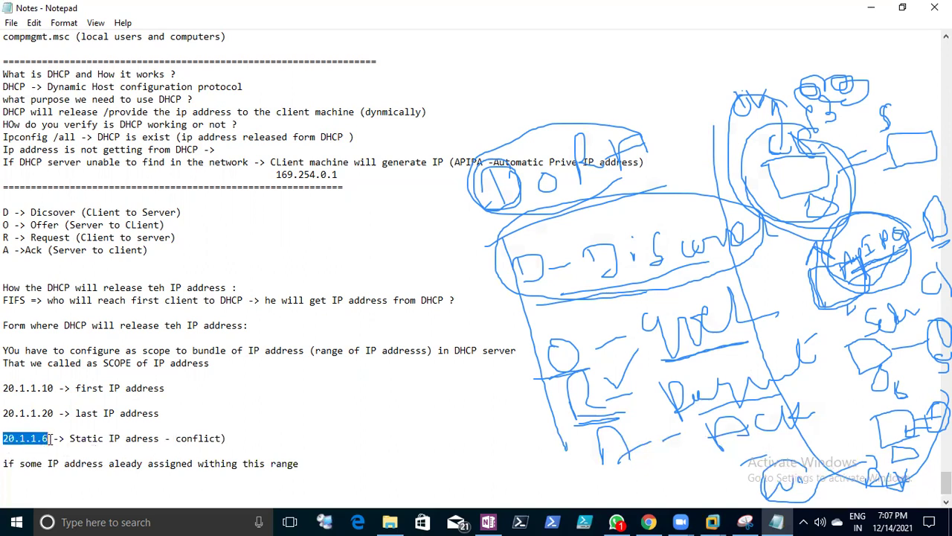
left_click(332, 473)
key("Return")
type("Exclude tho")
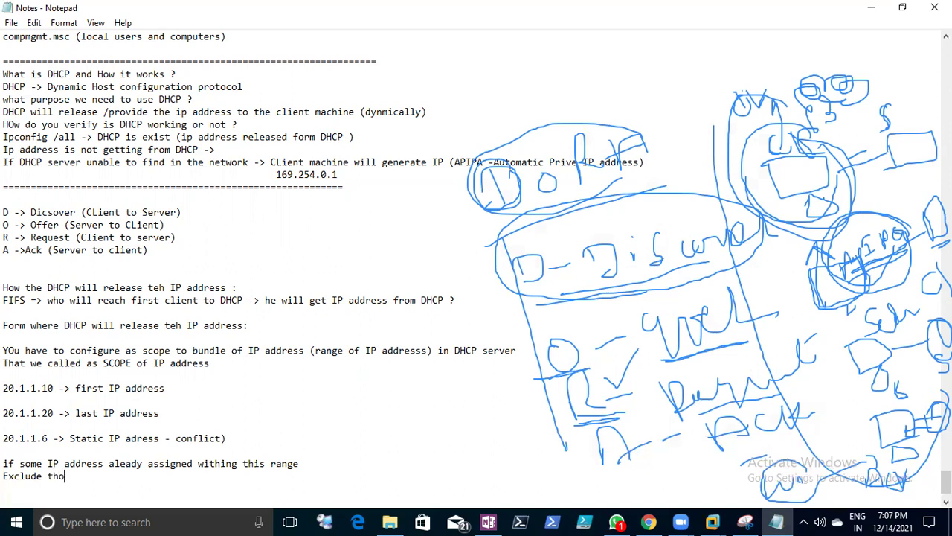
type("se IP address")
left_click(11, 22)
left_click(33, 70)
left_click_drag(180, 483, 4, 363)
left_click(11, 22)
left_click(33, 69)
left_click(713, 521)
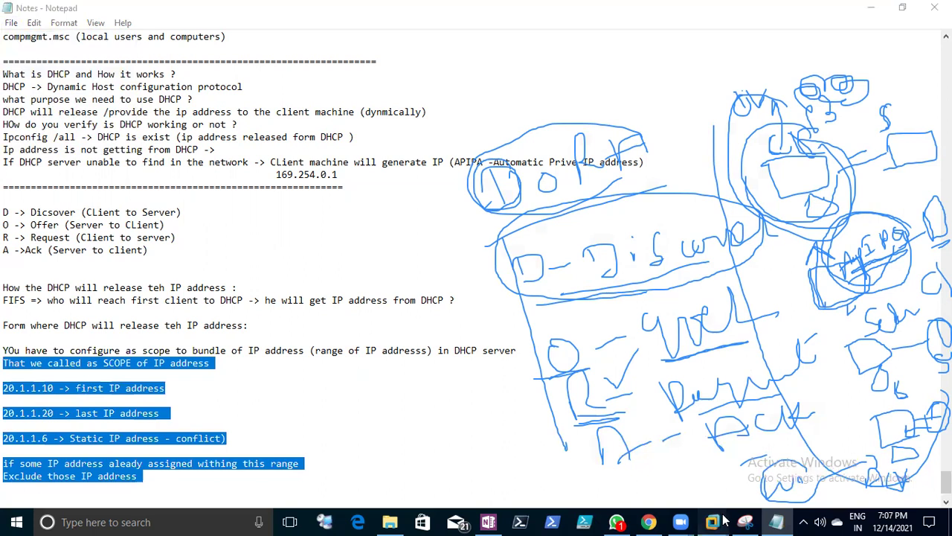
- Sign in to DC1's Administrator account via Send Ctrl+Alt+Del and the account password
left_click(671, 432)
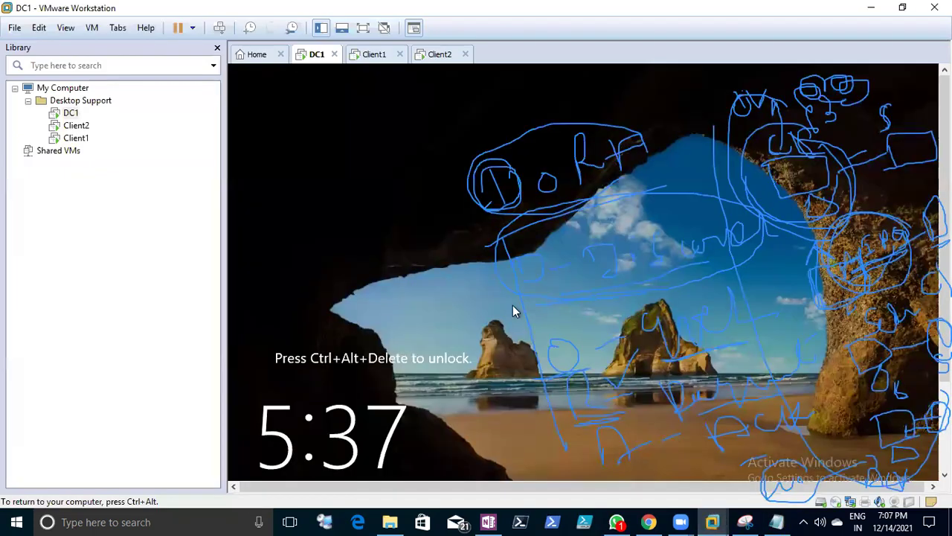
right_click(307, 60)
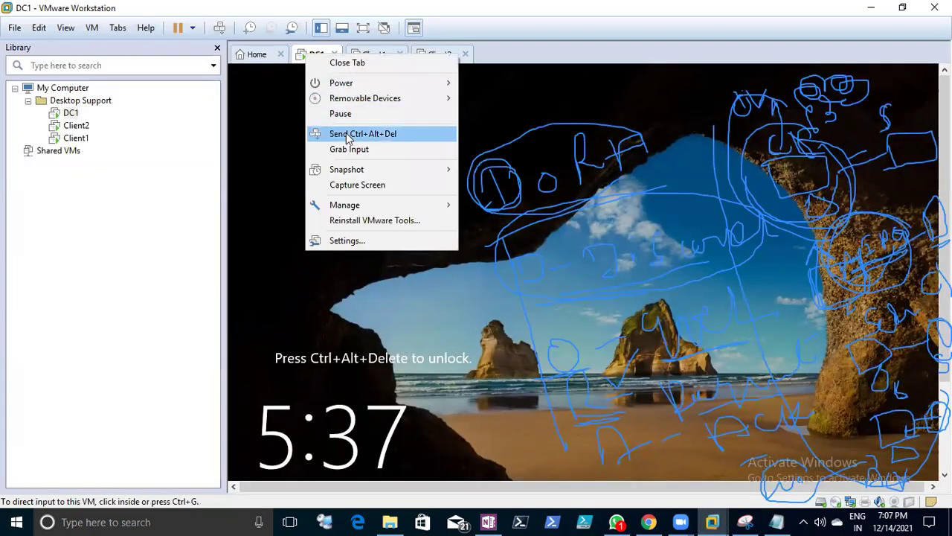
left_click(336, 132)
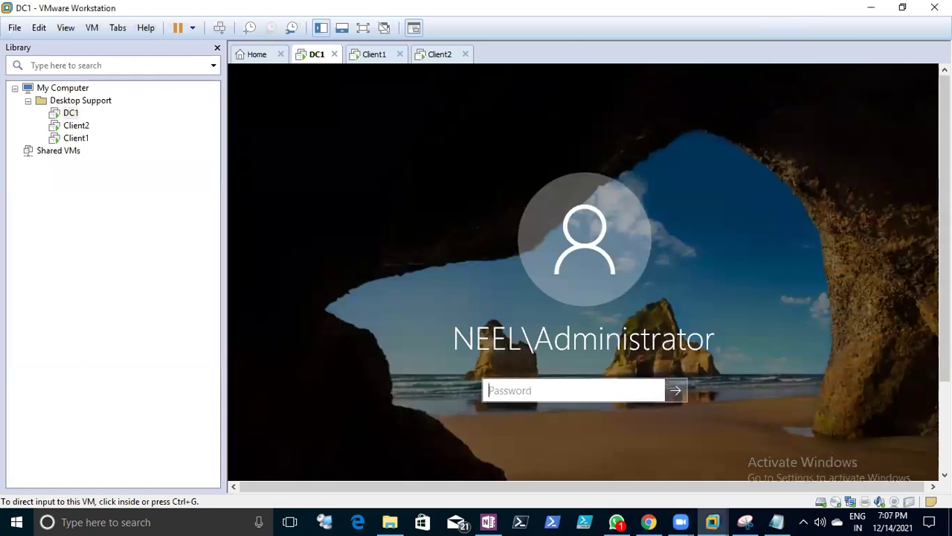
scroll(789, 317, "down", 2)
left_click(601, 299)
type("***")
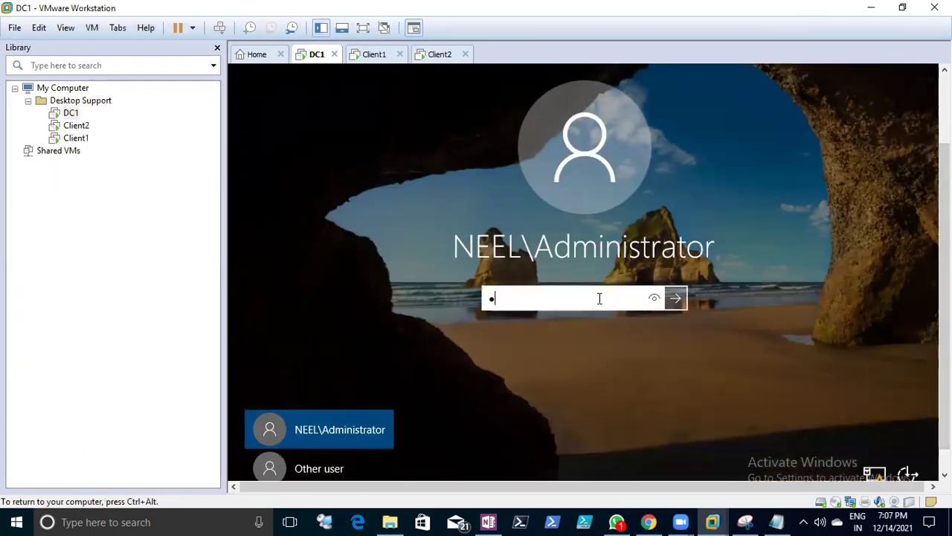
type("********")
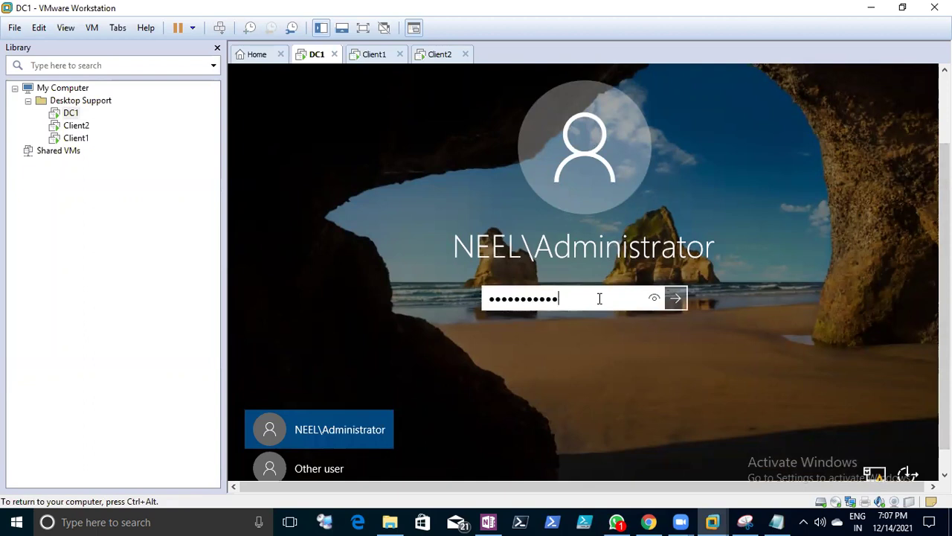
key("Return")
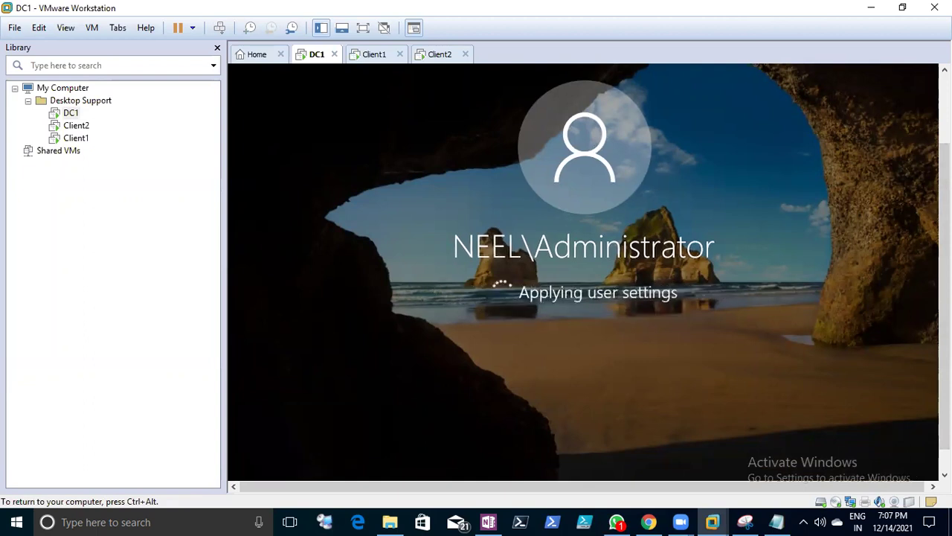
key("ctrl+alt")
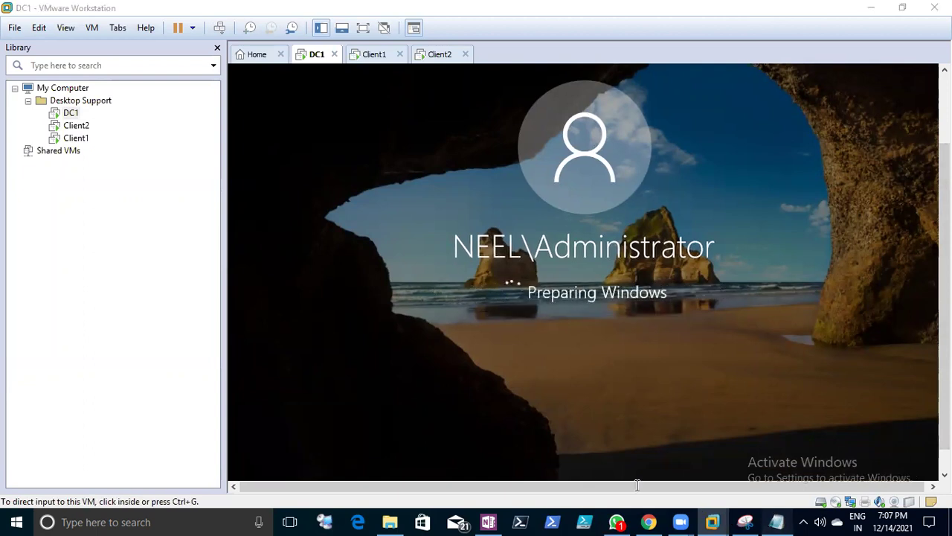
- Append 'to confgure DHCP server -> you have to install roles of DHCP' to the notes
left_click(774, 521)
left_click(206, 448)
type("Instal")
key("BackSpace")
key("BackSpace")
key("BackSpace")
key("BackSpace")
key("BackSpace")
key("BackSpace")
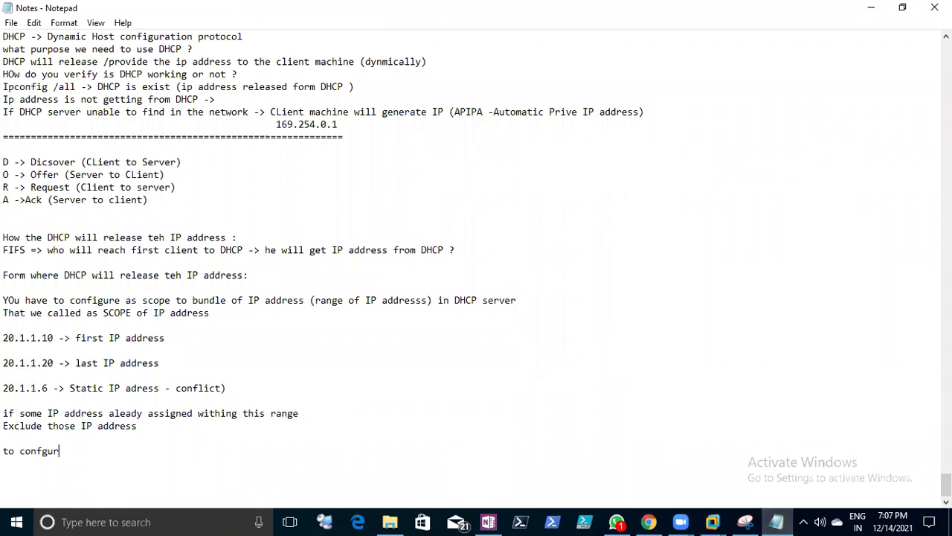
type("to confgure DHCP server -> you have to install roles")
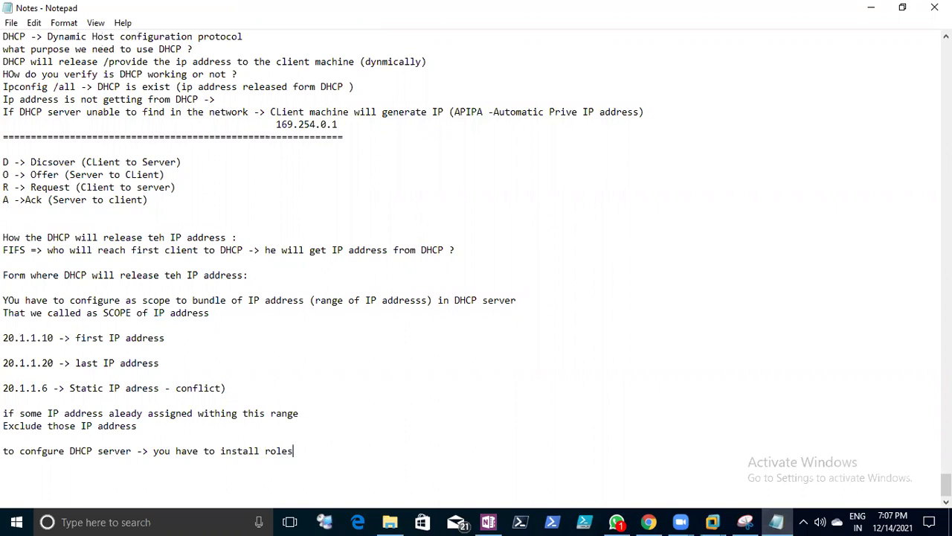
type(" of DGC")
key("BackSpace")
left_click(713, 522)
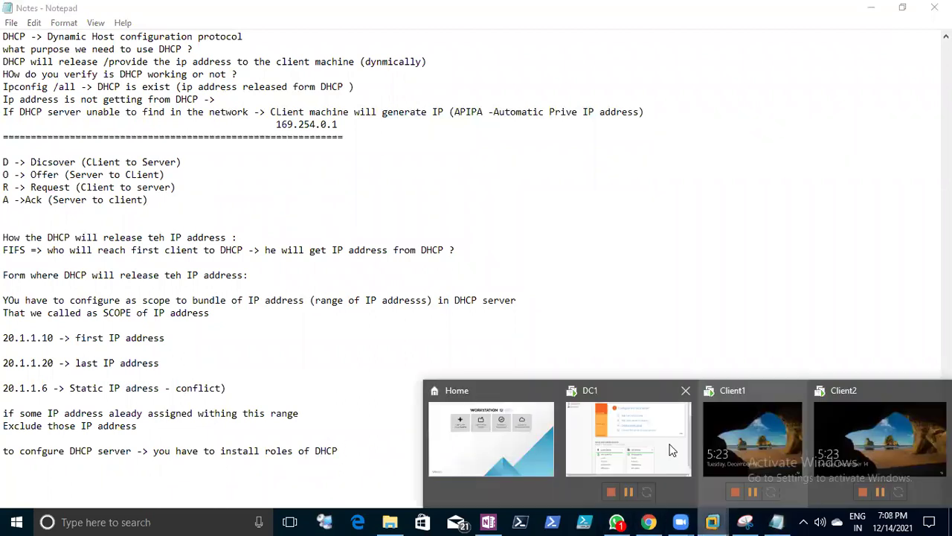
left_click(581, 408)
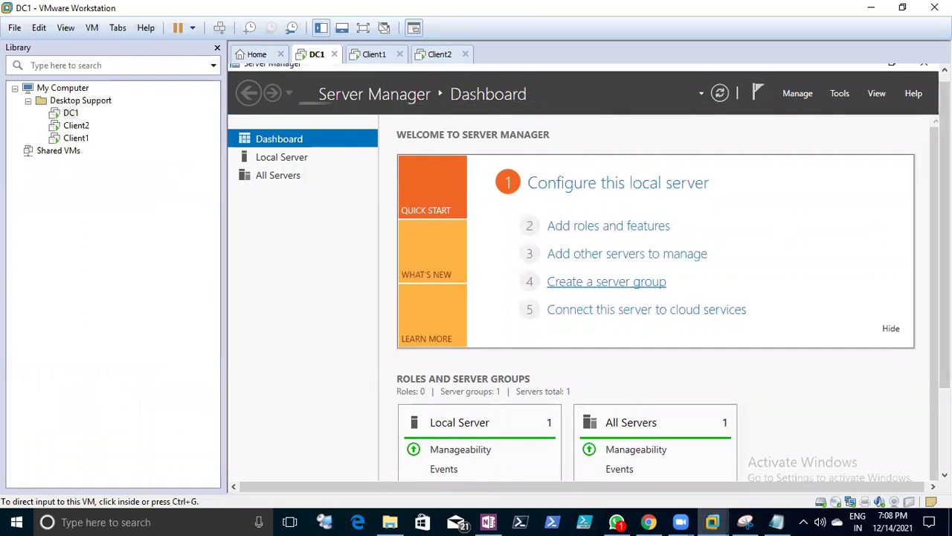
- Launch Add Roles and Features on DC1 and dismiss the inventory collection notice
scroll(689, 230, "down", 2)
left_click(595, 164)
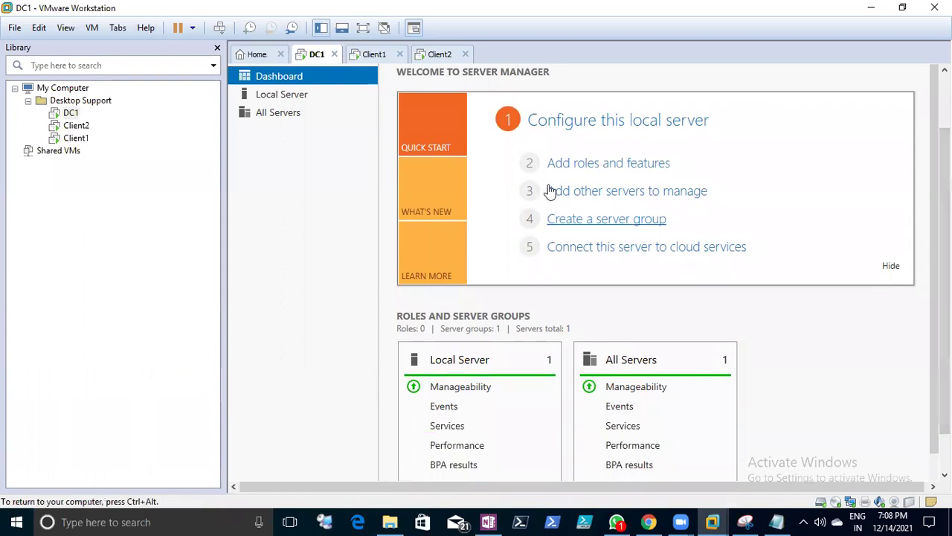
left_click(617, 169)
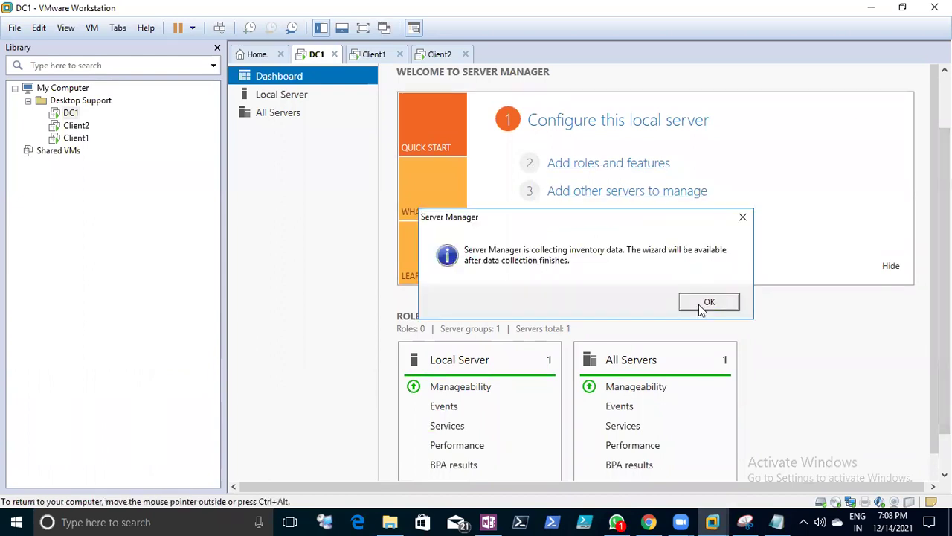
left_click(706, 302)
key("ctrl+alt")
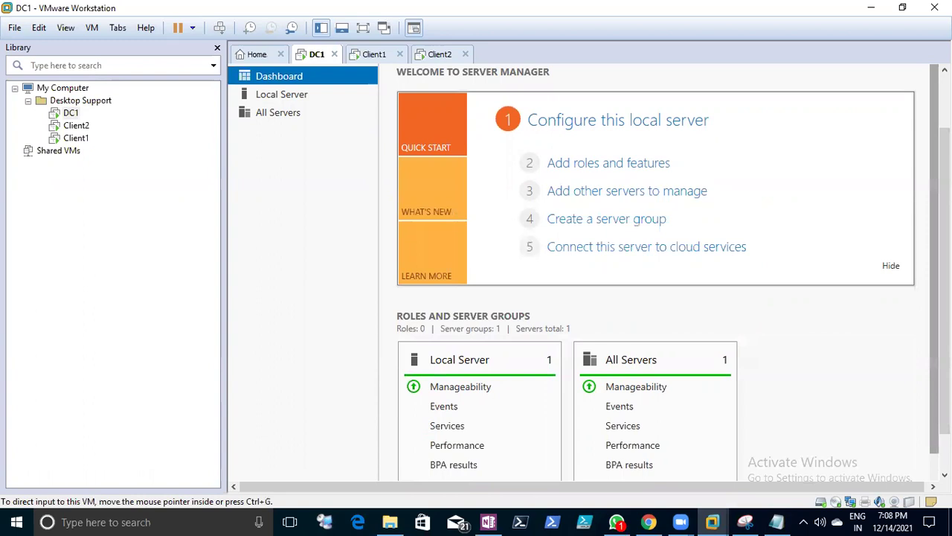
- Save the Notepad notes and minimise Notepad
left_click(776, 522)
left_click(11, 22)
left_click(33, 69)
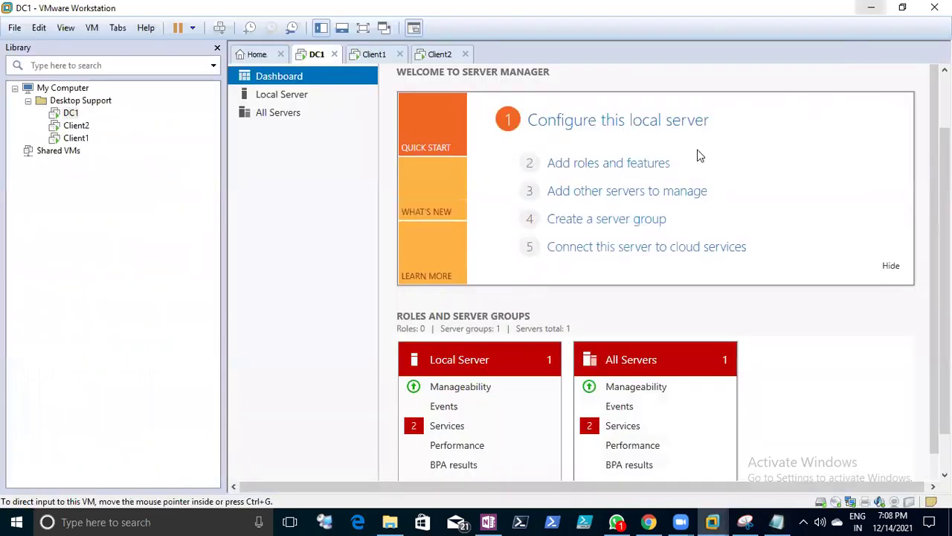
left_click(871, 7)
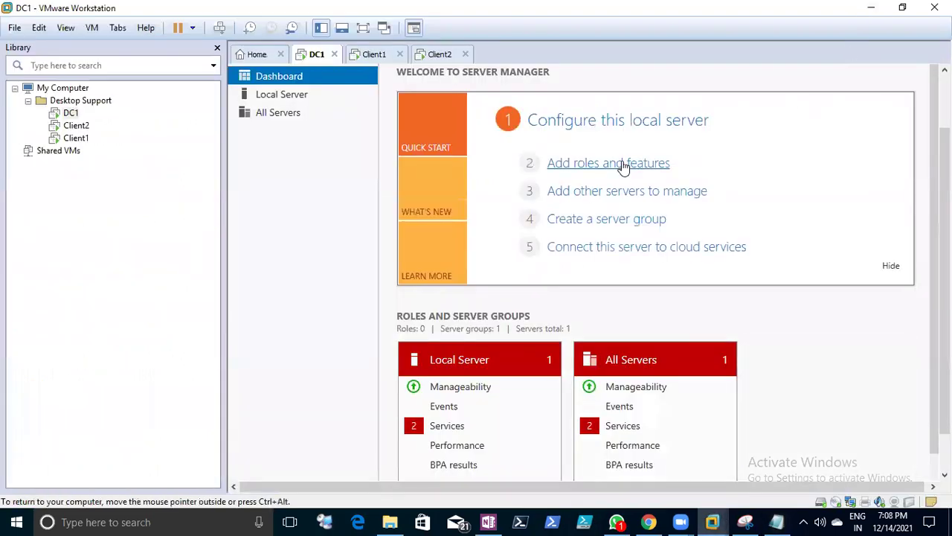
- Advance the Add Roles and Features wizard past Before You Begin and Installation Type
left_click(624, 166)
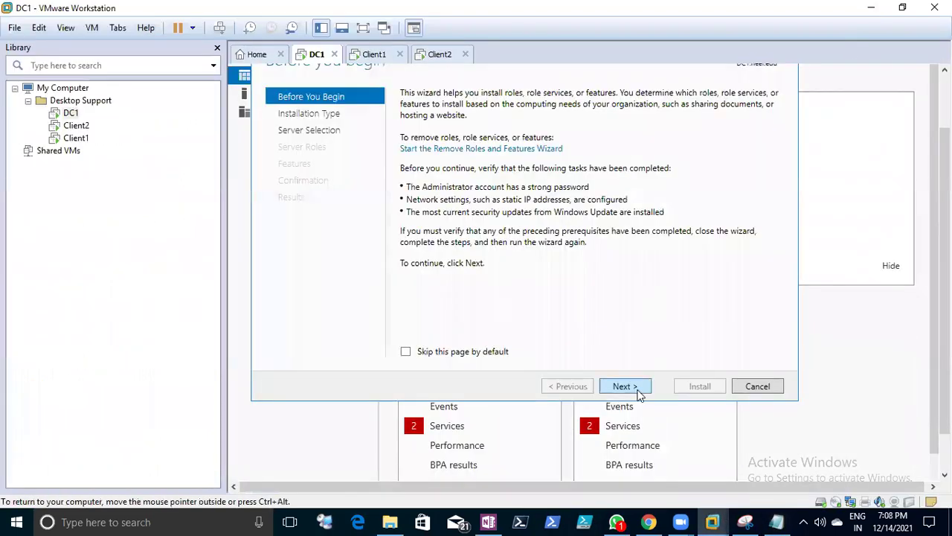
left_click(623, 386)
left_click(638, 391)
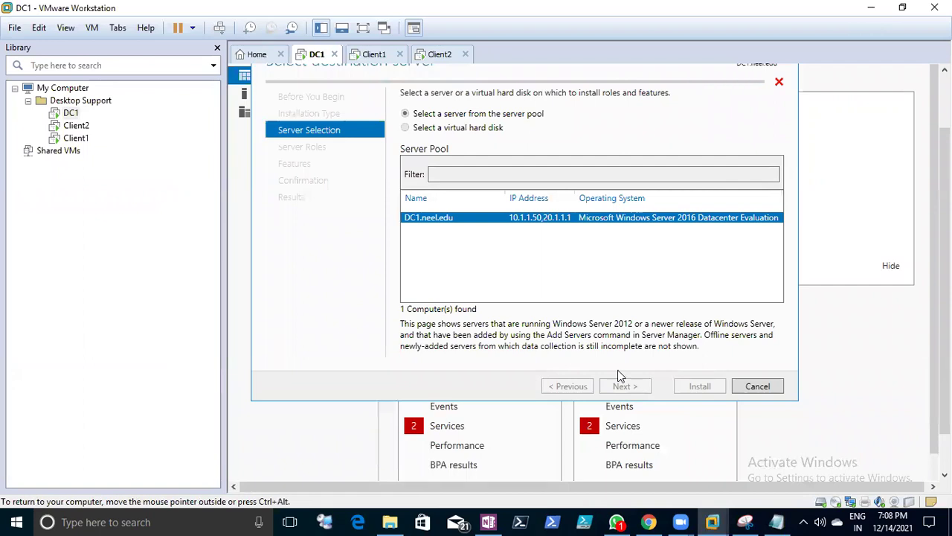
left_click_drag(945, 268, 945, 280)
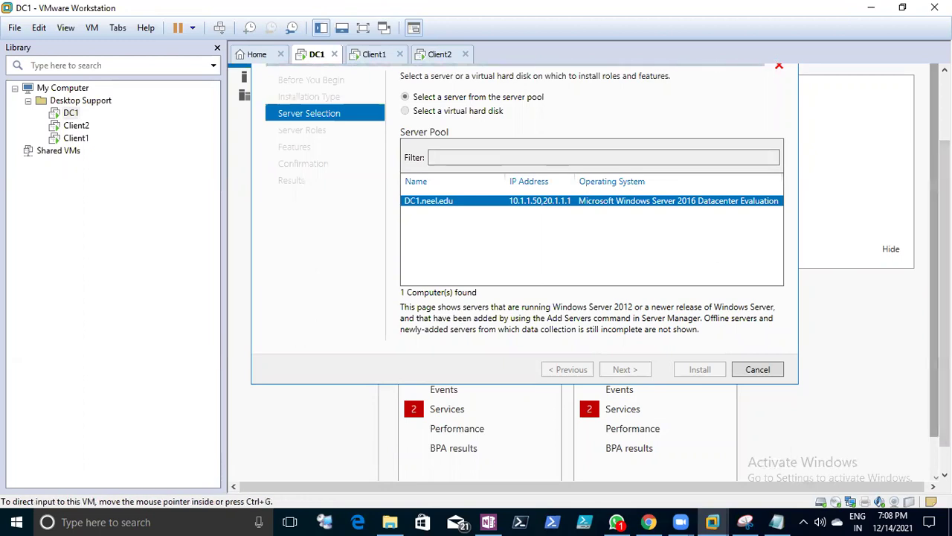
left_click_drag(945, 282, 945, 297)
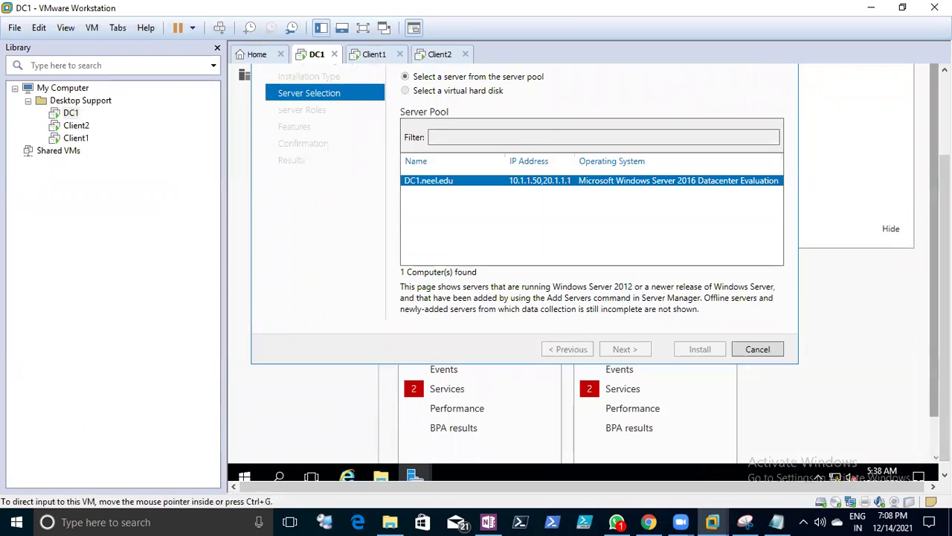
scroll(945, 261, "up", 2)
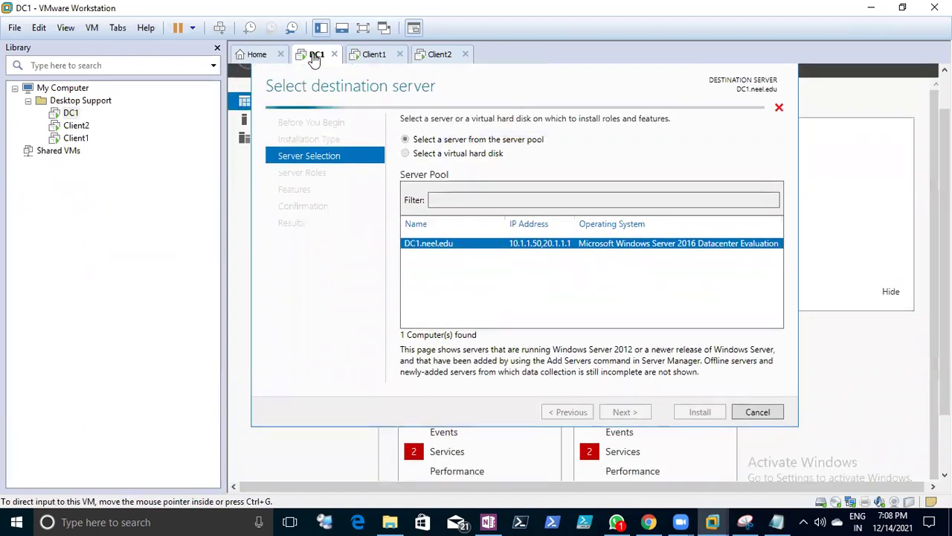
right_click(316, 58)
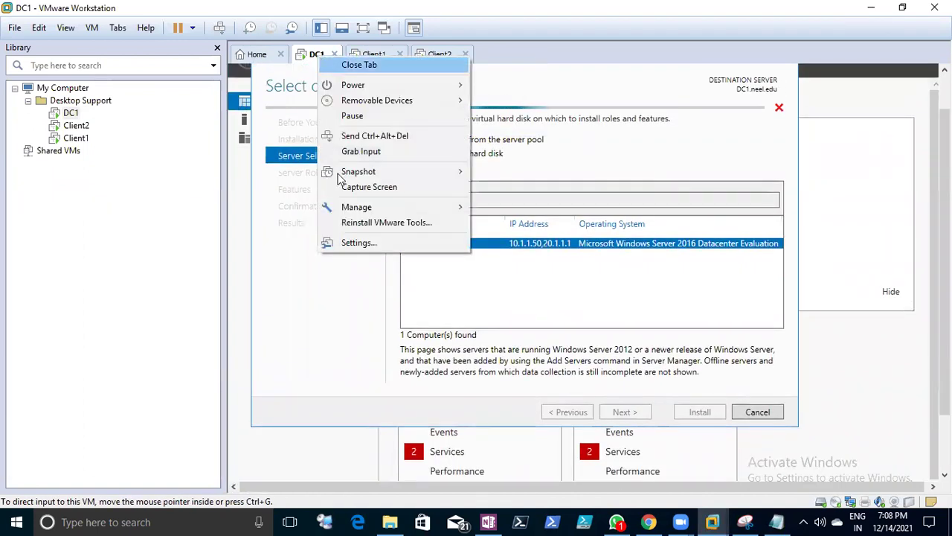
- Set DC1's network adapter to Custom: VMnet0
left_click(355, 243)
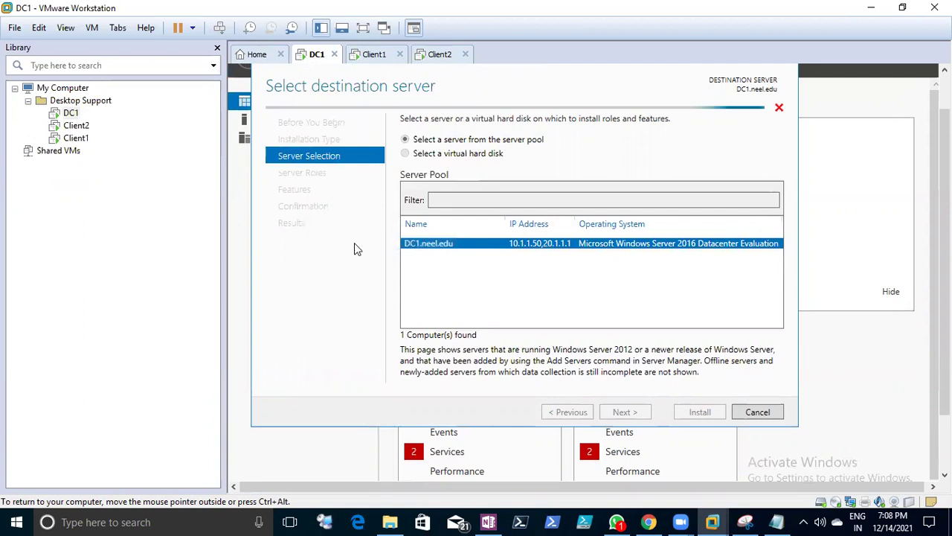
left_click(348, 154)
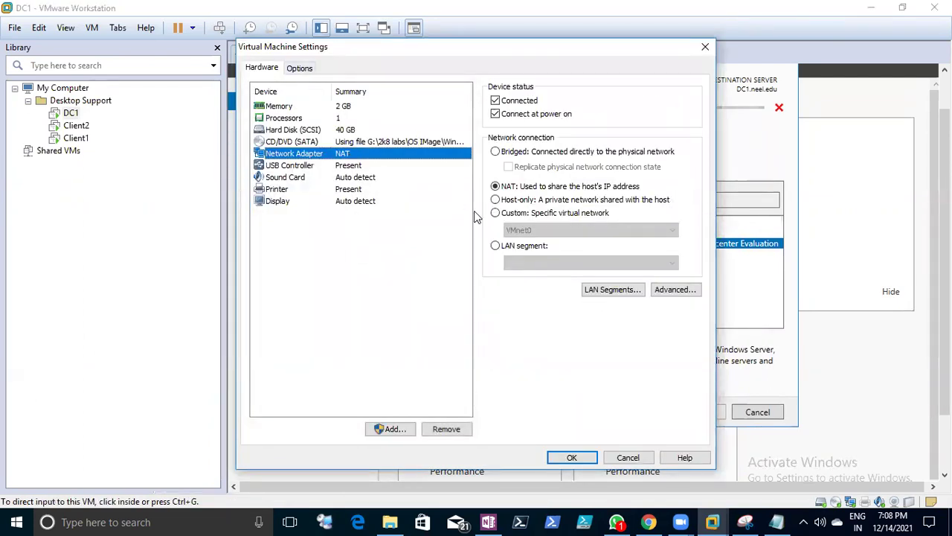
left_click(495, 213)
left_click(521, 230)
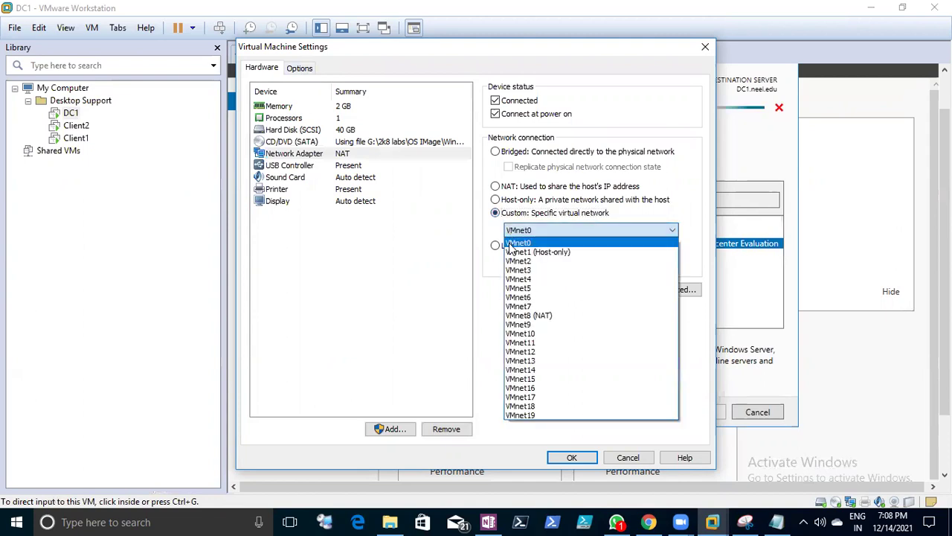
left_click(513, 240)
left_click(571, 456)
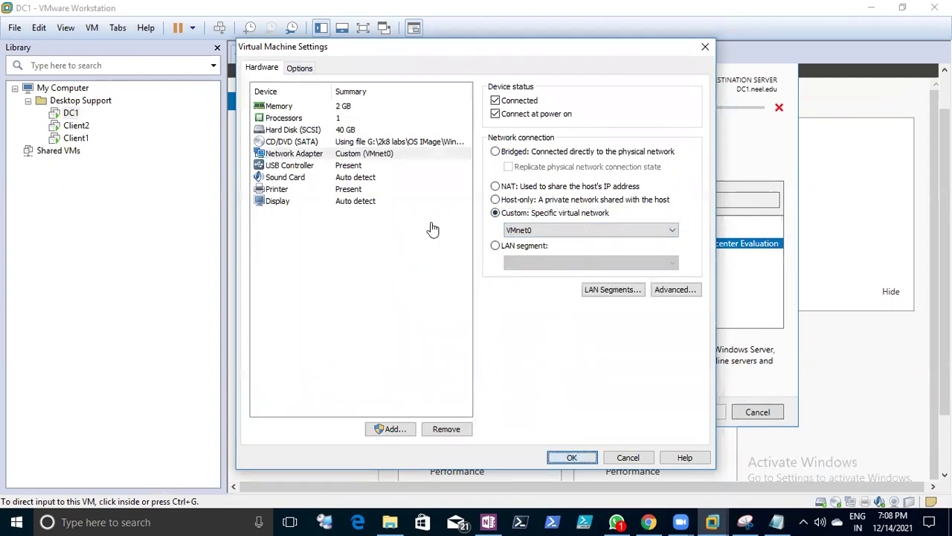
- Switch Client1's network adapter to Custom: VMnet0 as well
left_click(386, 57)
right_click(376, 59)
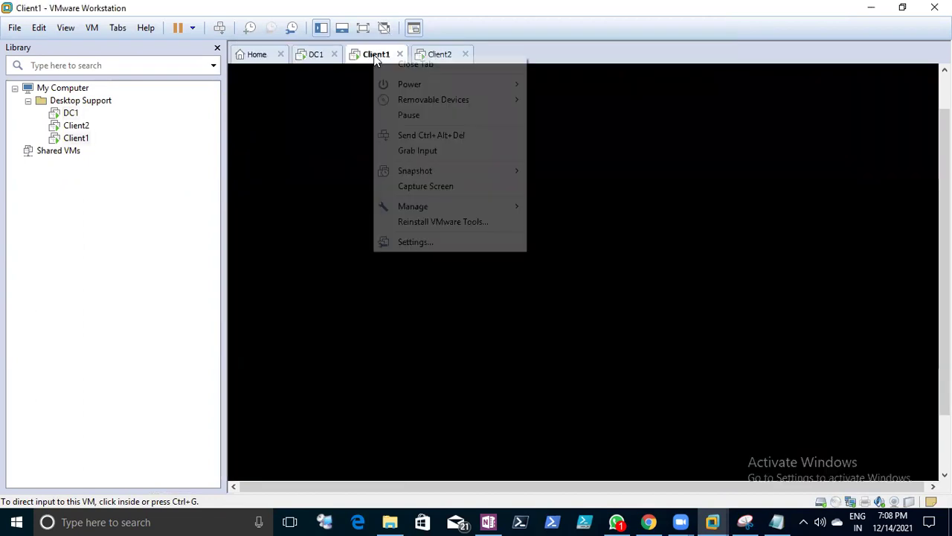
left_click(424, 240)
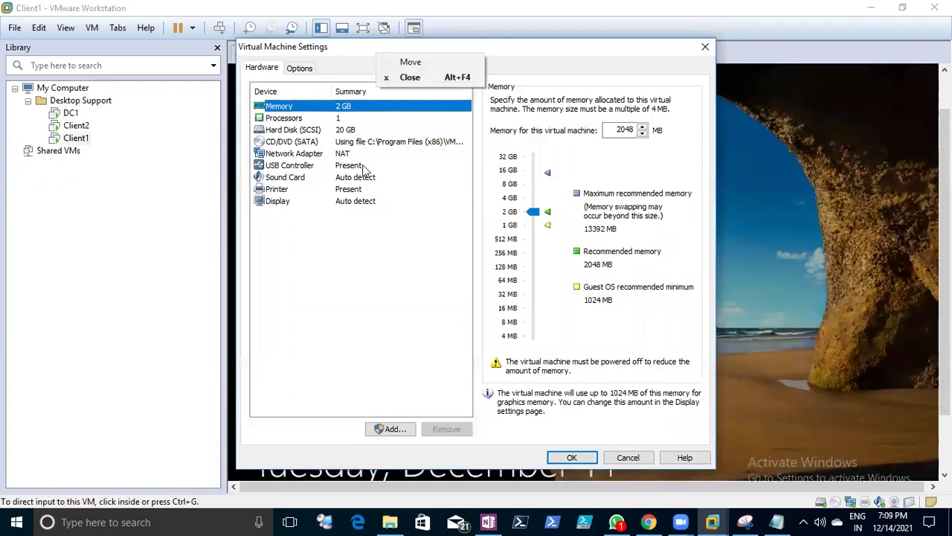
left_click(365, 154)
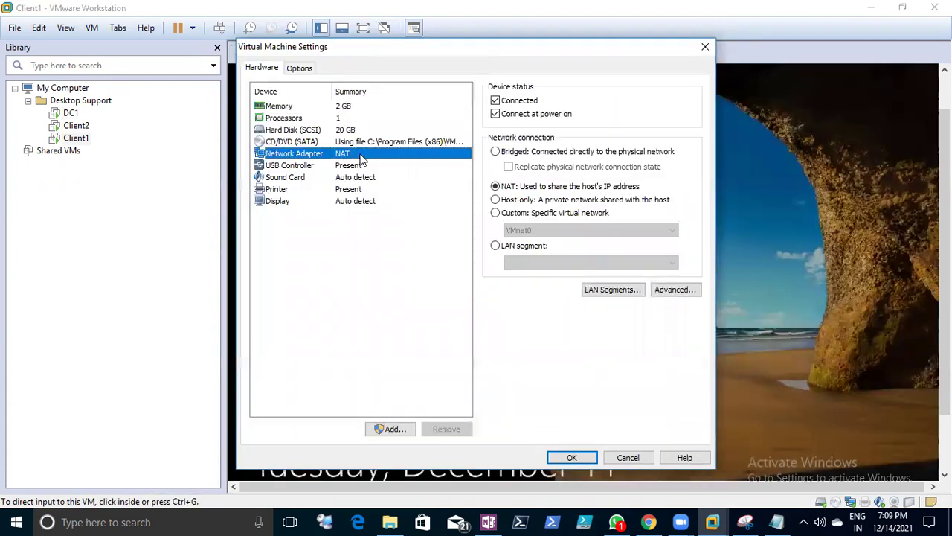
left_click(515, 214)
left_click(571, 456)
- Put Client2's network adapter on Custom: VMnet0 too, then return to DC1
right_click(425, 55)
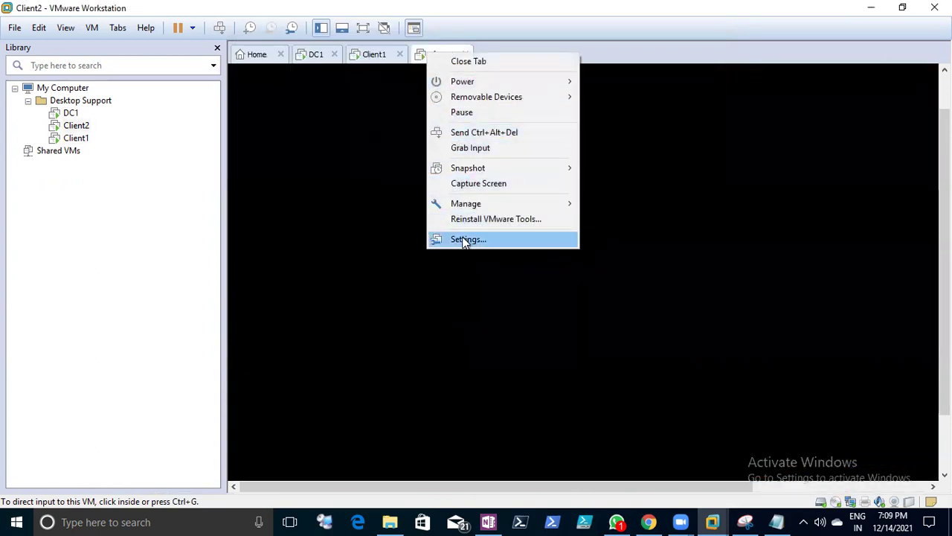
left_click(507, 236)
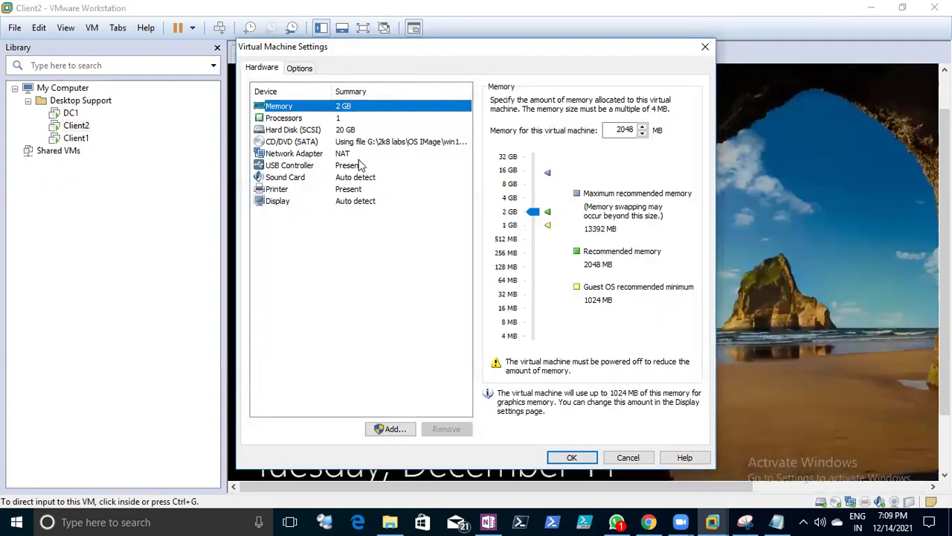
left_click(360, 166)
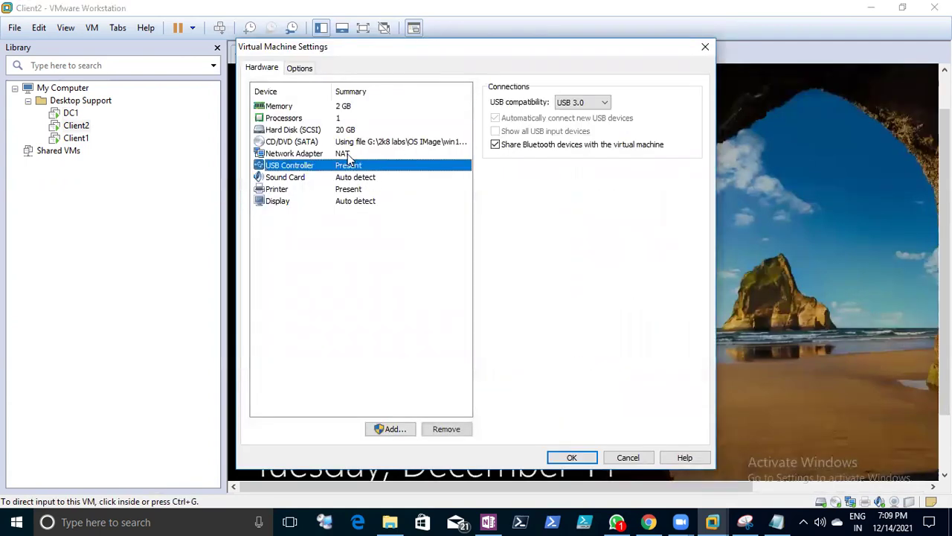
left_click(346, 155)
left_click(514, 248)
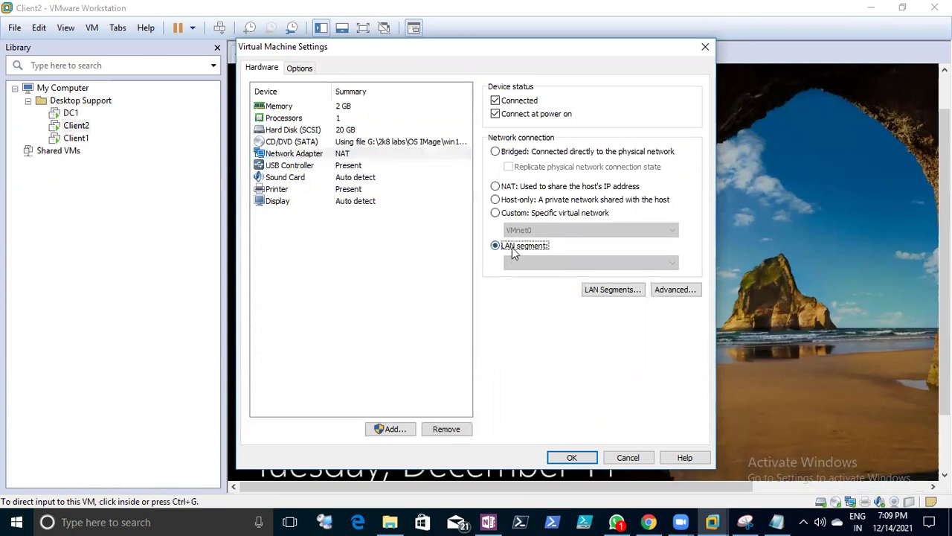
left_click(507, 214)
left_click(573, 457)
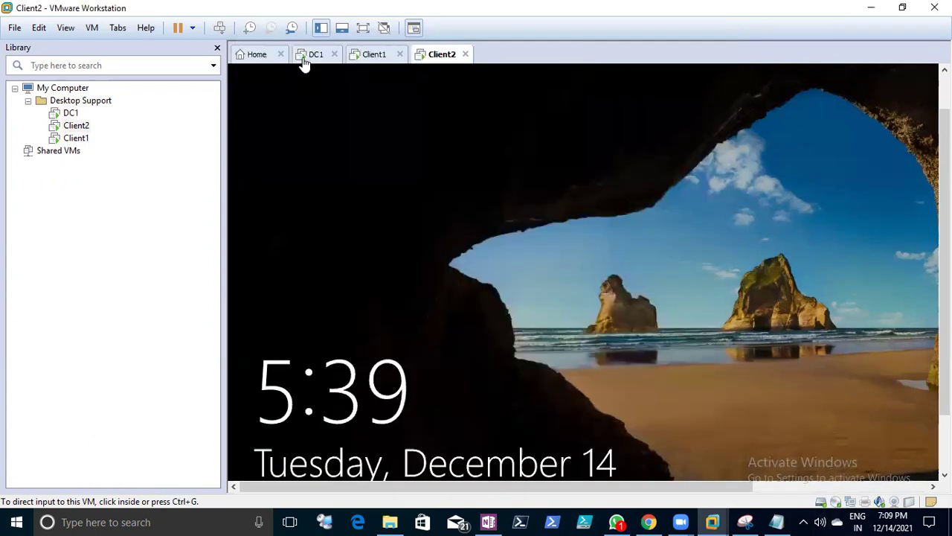
left_click(305, 56)
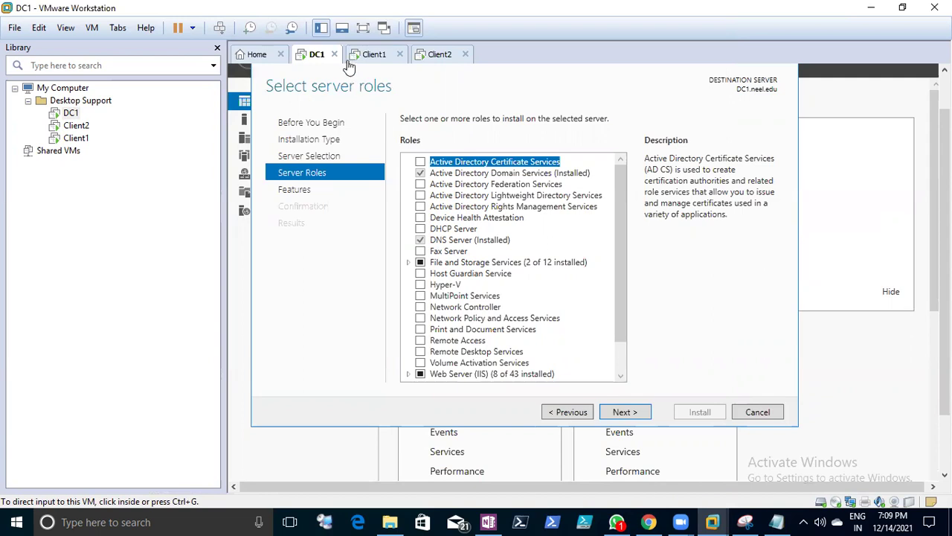
- Tick DHCP Server, accept its required features, and advance to the Confirmation page
left_click(374, 56)
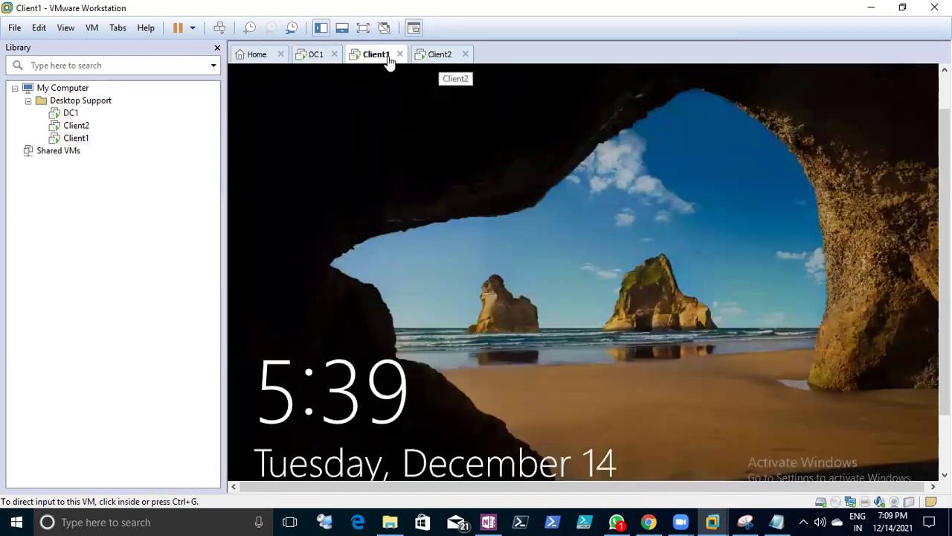
left_click(315, 58)
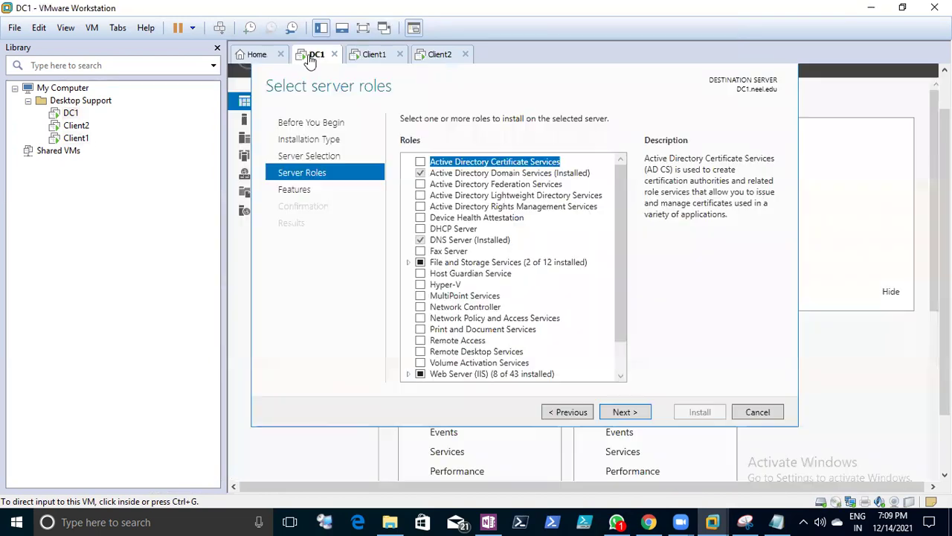
left_click(420, 229)
left_click(420, 229)
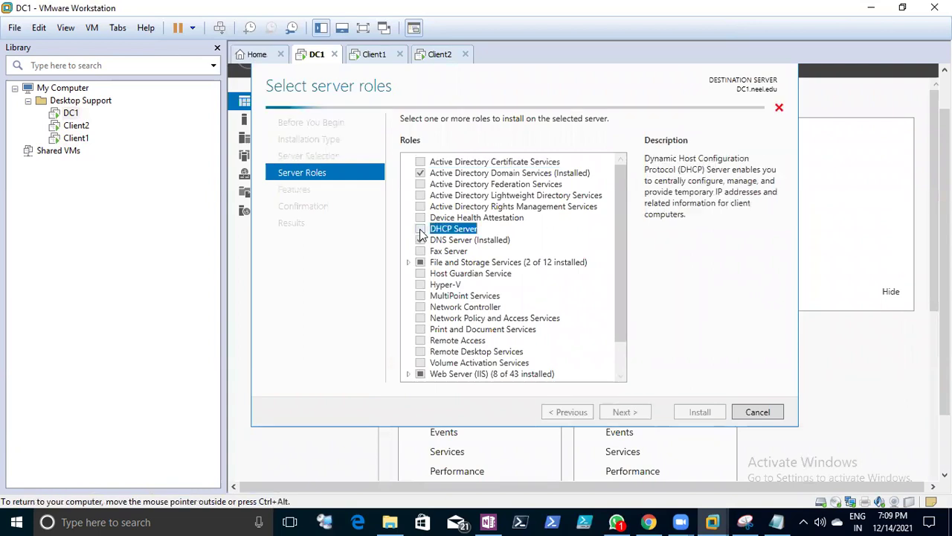
left_click(550, 349)
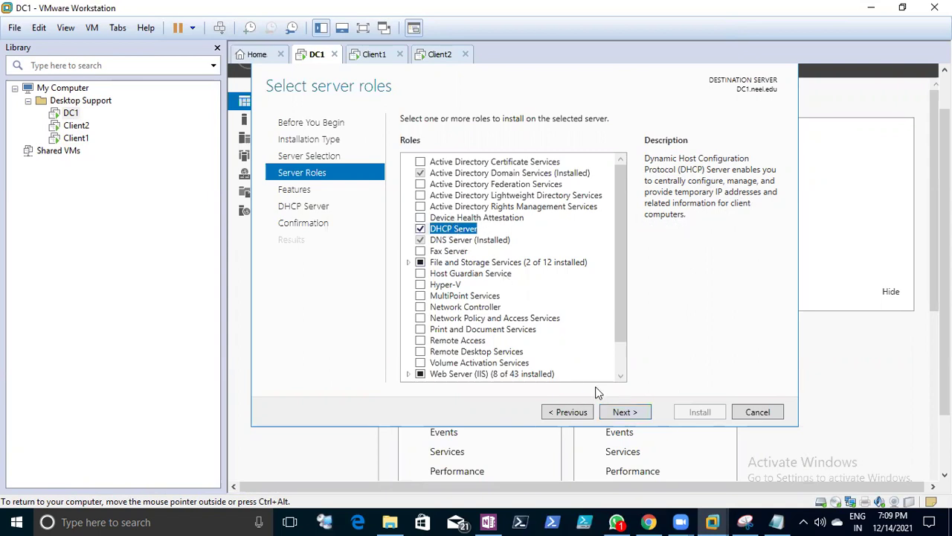
left_click(613, 414)
left_click(618, 414)
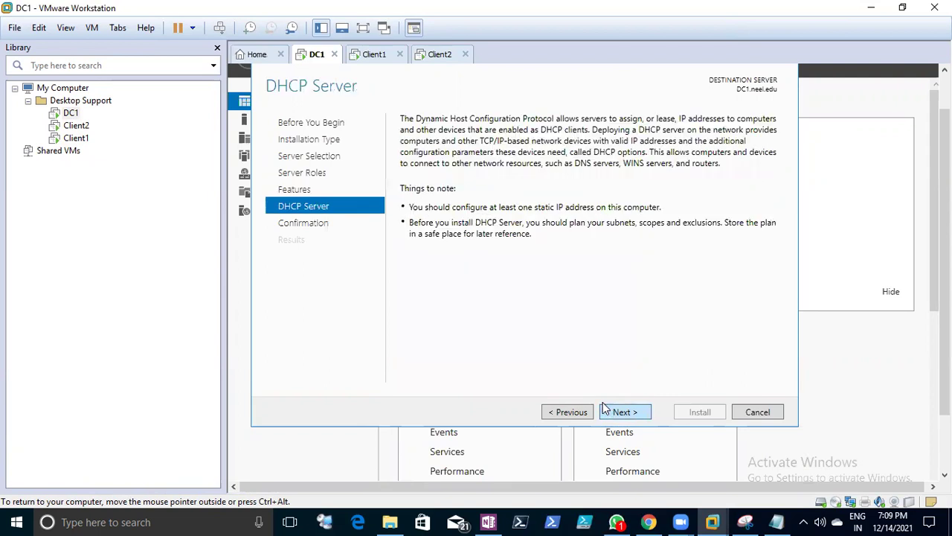
left_click(625, 413)
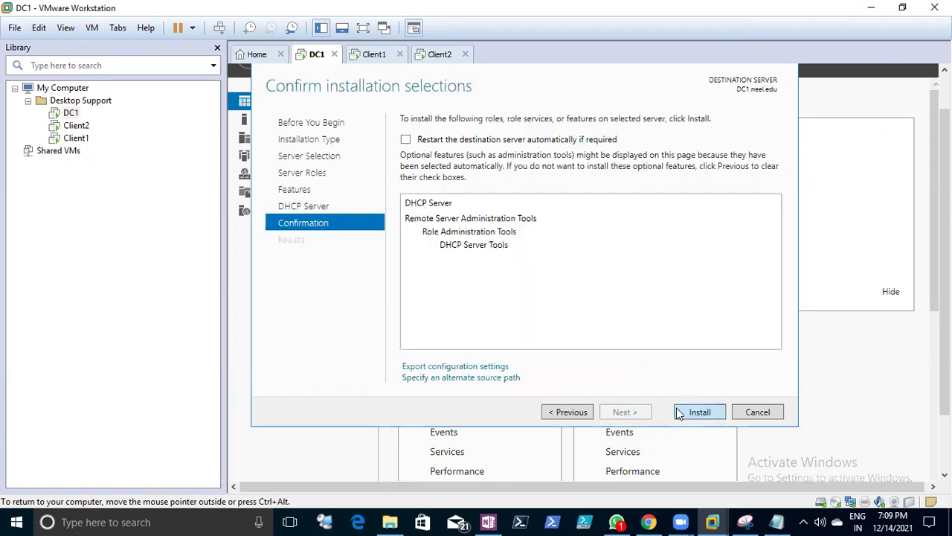
- Install DHCP Server and DHCP Server Tools on DC1 and monitor the progress
left_click(677, 409)
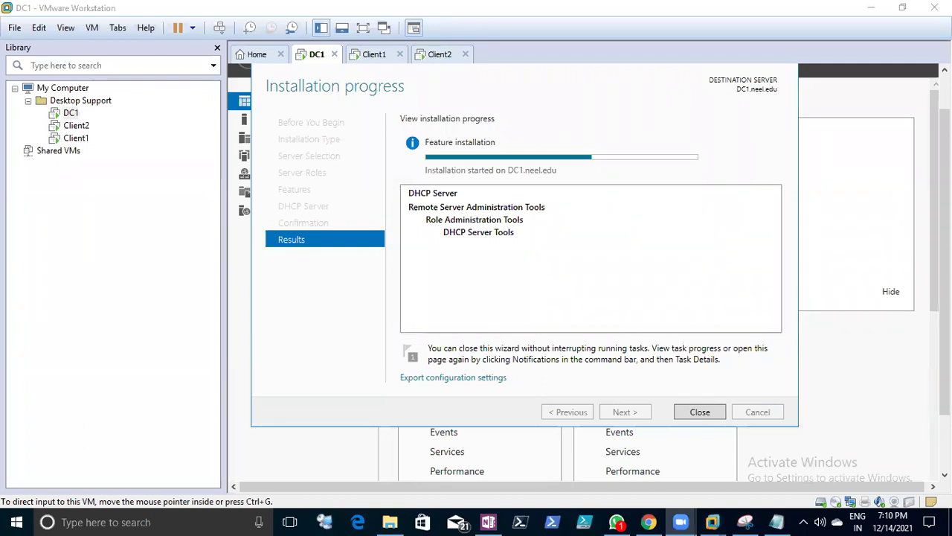
left_click_drag(944, 253, 945, 234)
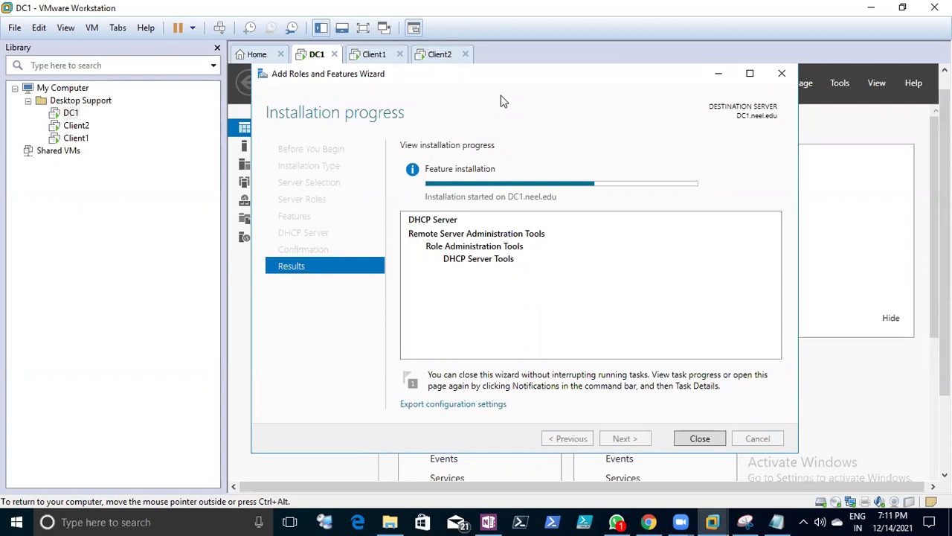
left_click_drag(945, 193, 945, 177)
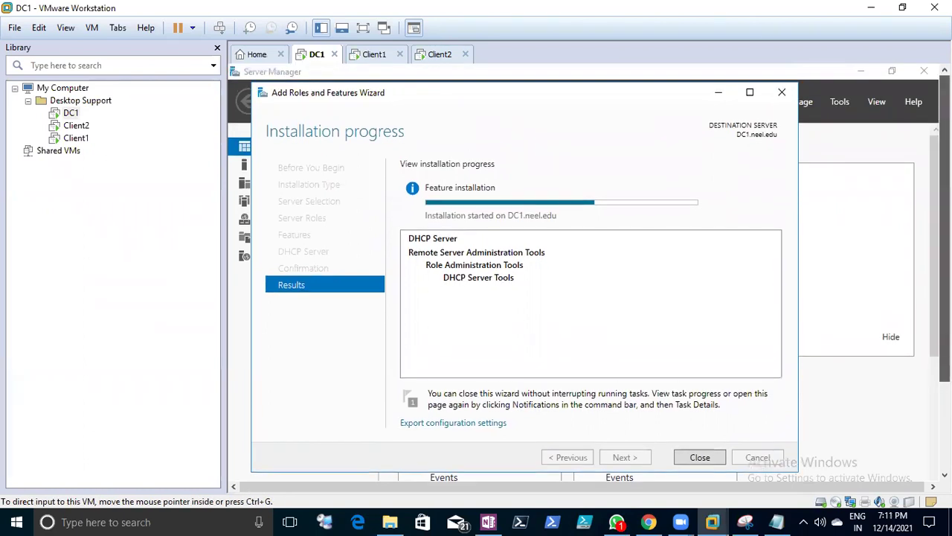
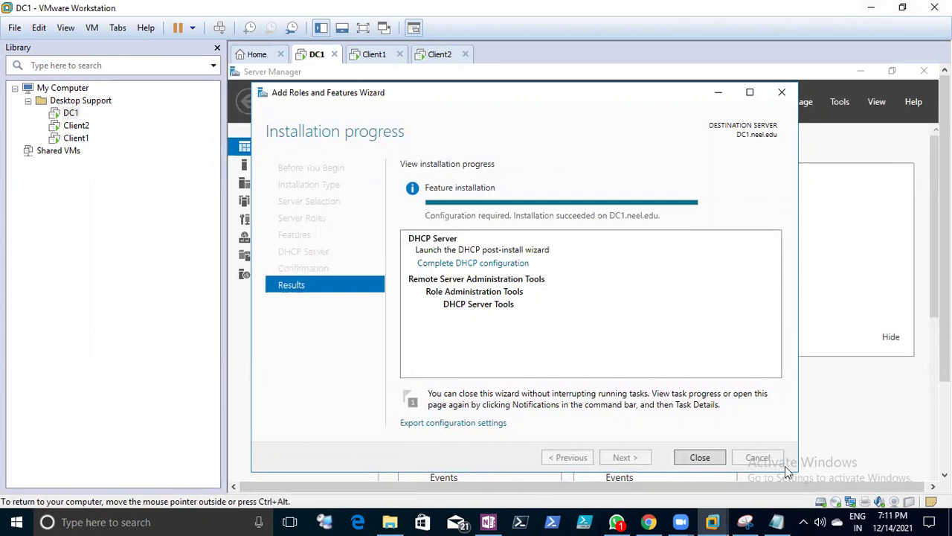
- Launch DC1's DHCP post-install configuration, advance it to Authorization, then switch to the Notes file
left_click(703, 456)
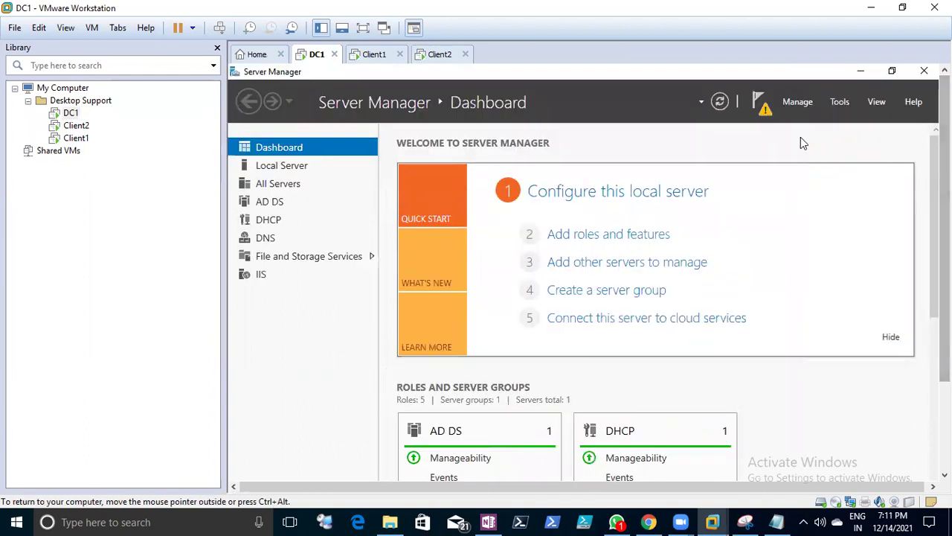
left_click(764, 111)
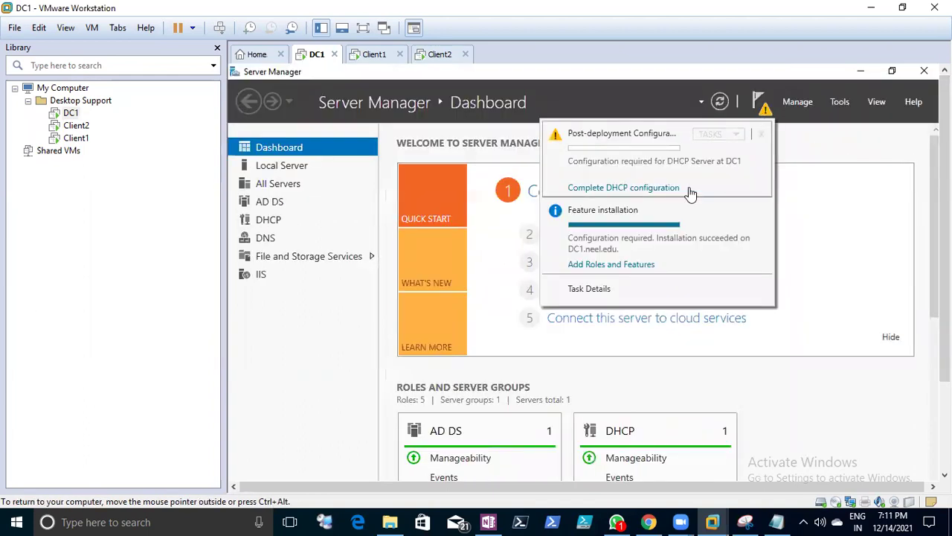
left_click(645, 189)
left_click_drag(610, 145, 603, 88)
left_click(658, 457)
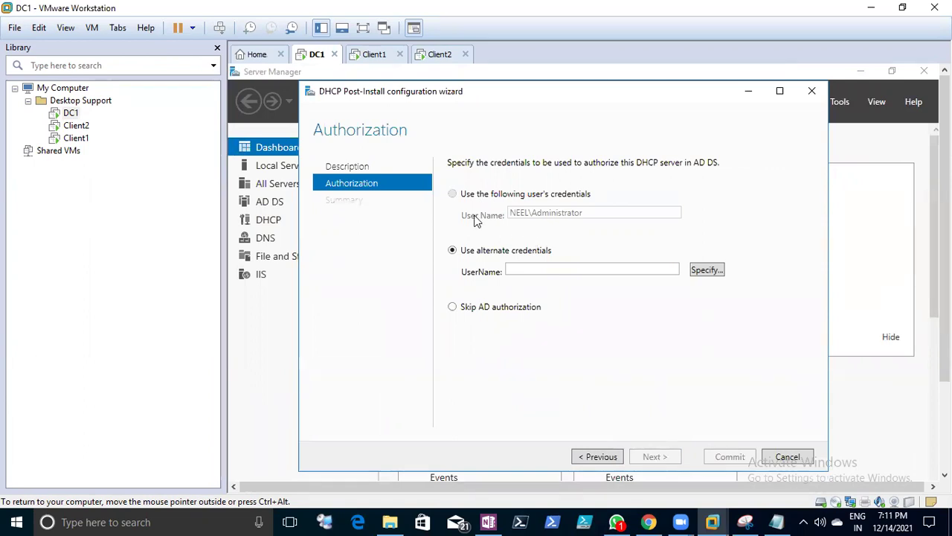
left_click(777, 521)
- Scroll through the DHCP notes and highlight the 20.1.1.10 address and IP scope lines
scroll(137, 284, "up", 17)
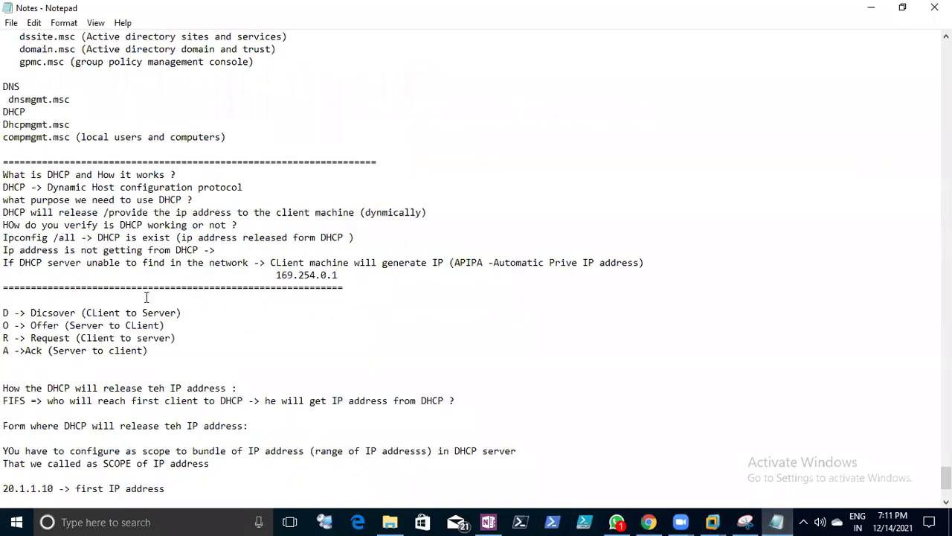
scroll(133, 228, "up", 14)
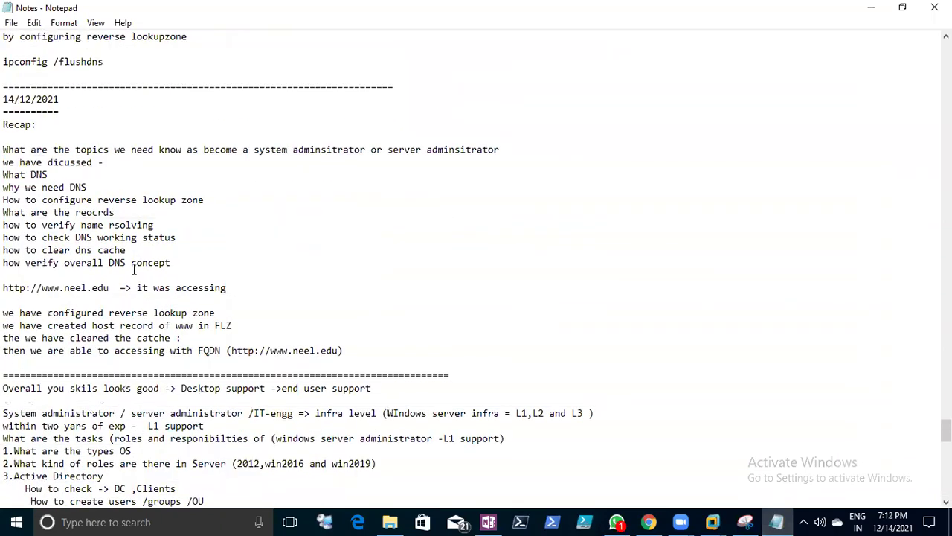
scroll(134, 267, "down", 13)
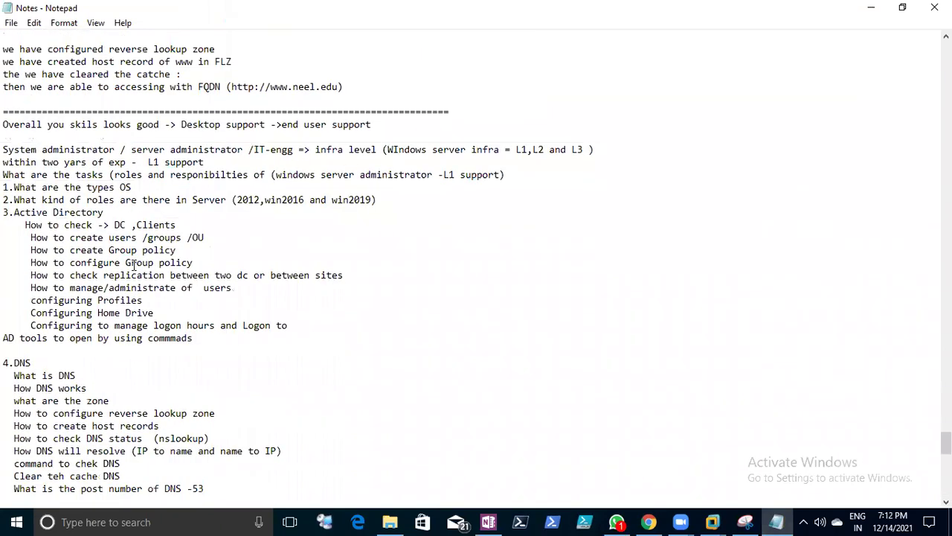
scroll(135, 258, "down", 11)
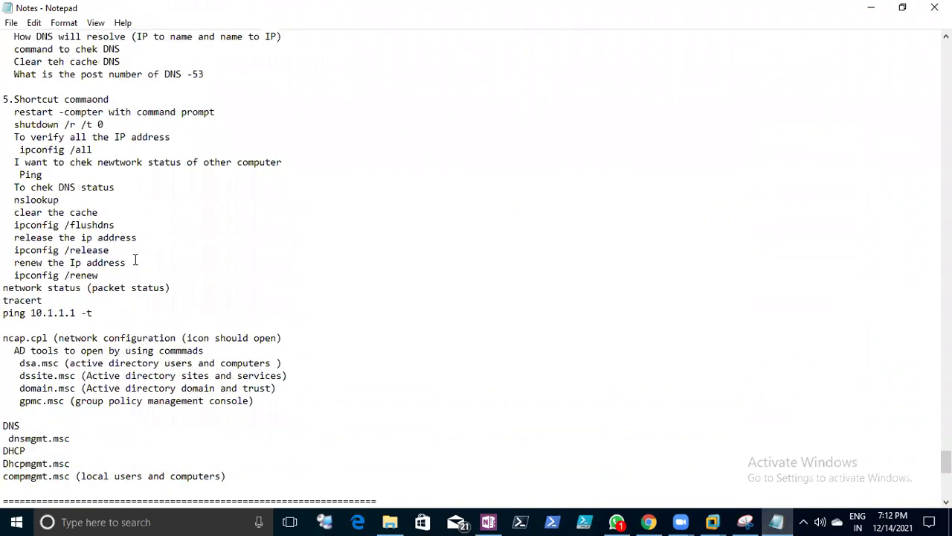
scroll(135, 259, "down", 7)
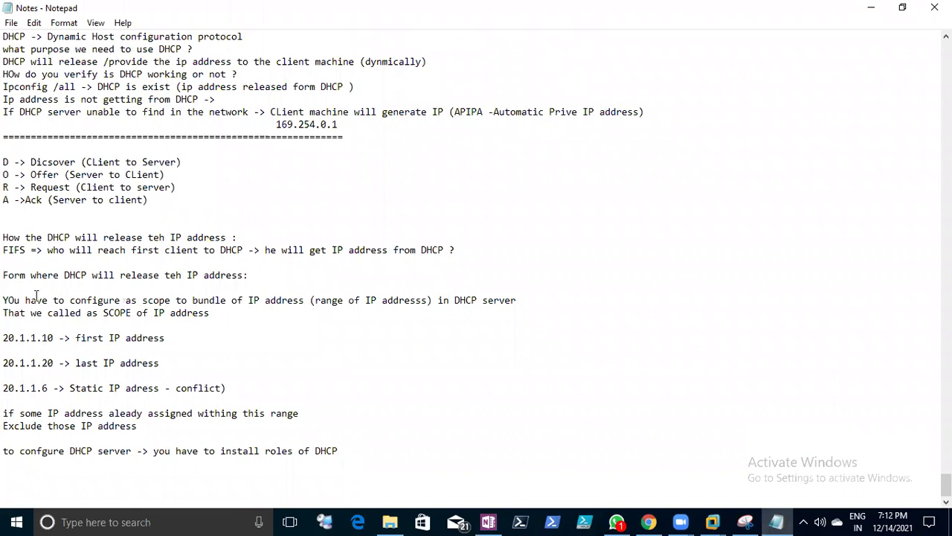
left_click(6, 337)
left_click(191, 344, "shift")
left_click(192, 345)
left_click_drag(4, 301, 210, 316)
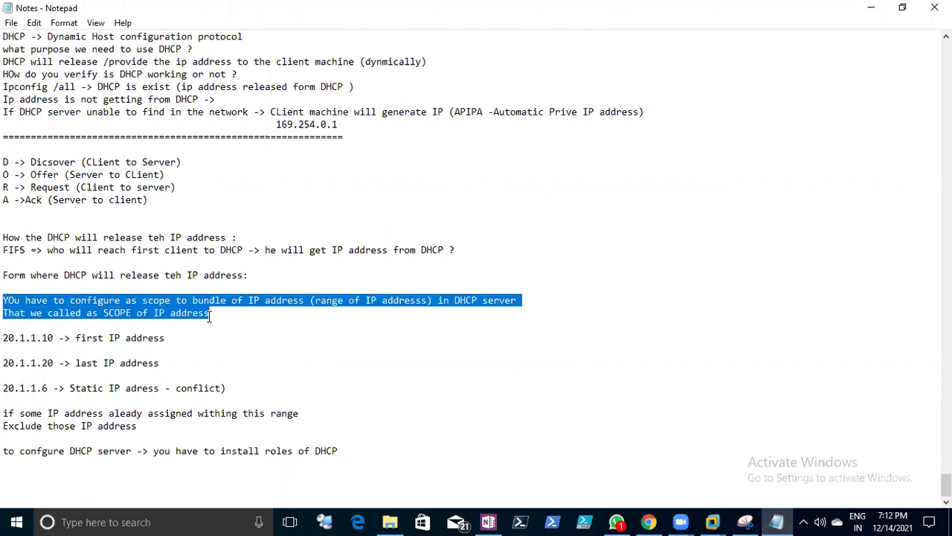
left_click(11, 22)
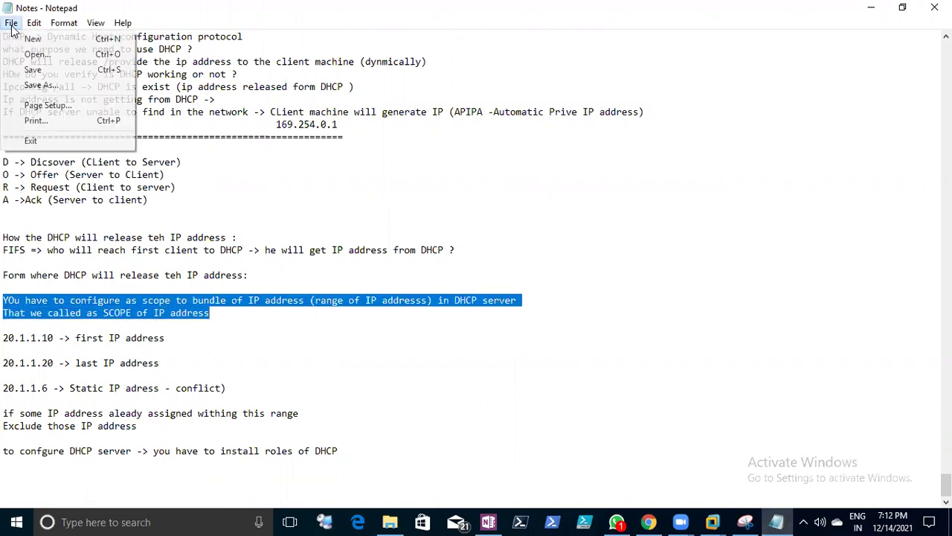
left_click(16, 69)
left_click(301, 225)
left_click_drag(246, 325, 2, 300)
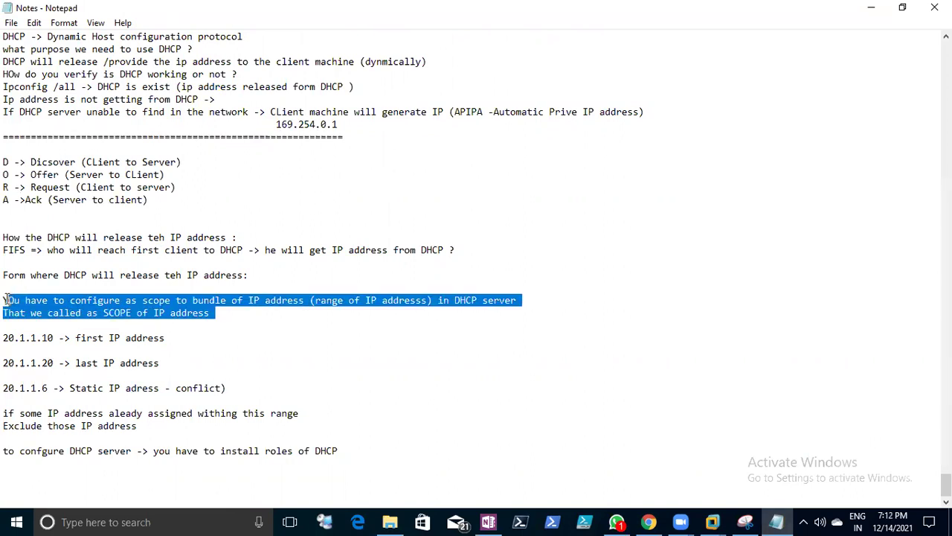
left_click(118, 300)
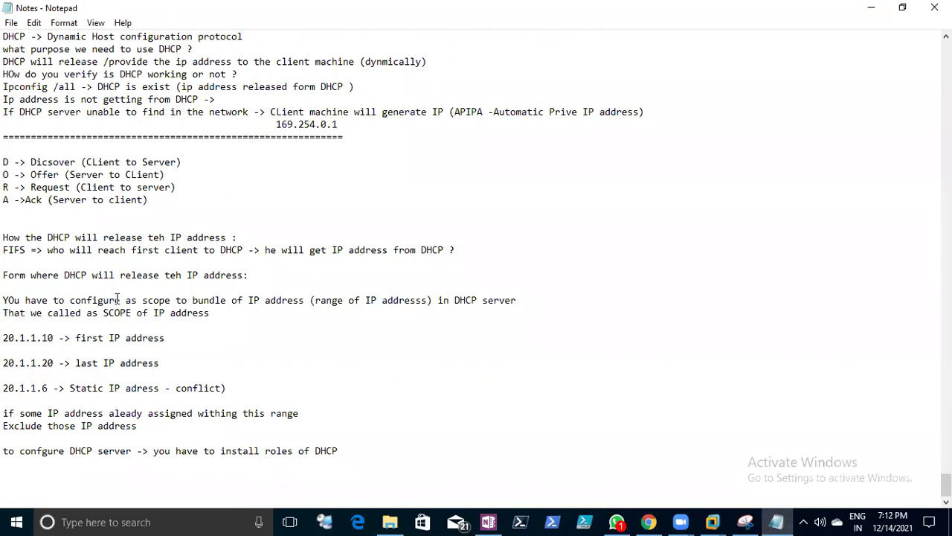
- Scroll the notes once more and return to DC1's DHCP wizard in VMware Workstation
scroll(118, 300, "up", 9)
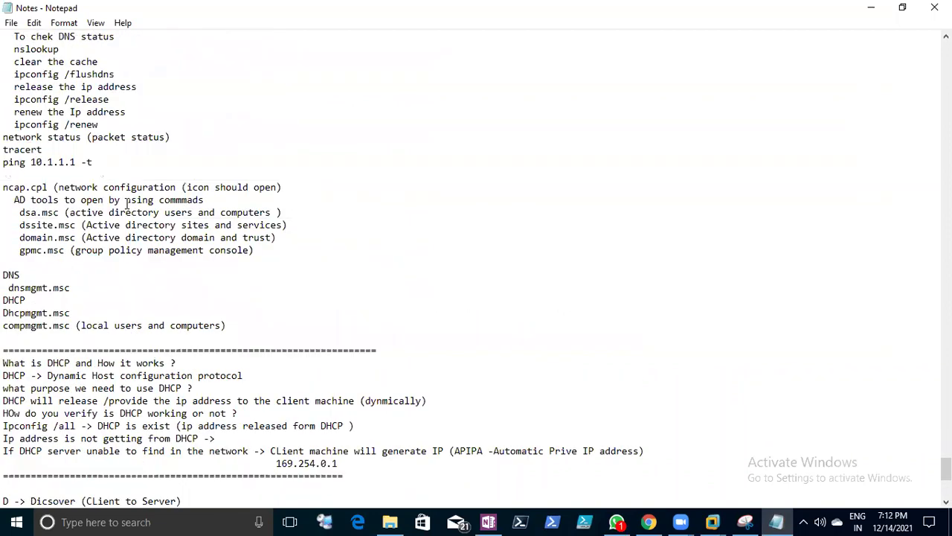
scroll(131, 171, "up", 10)
scroll(131, 172, "up", 12)
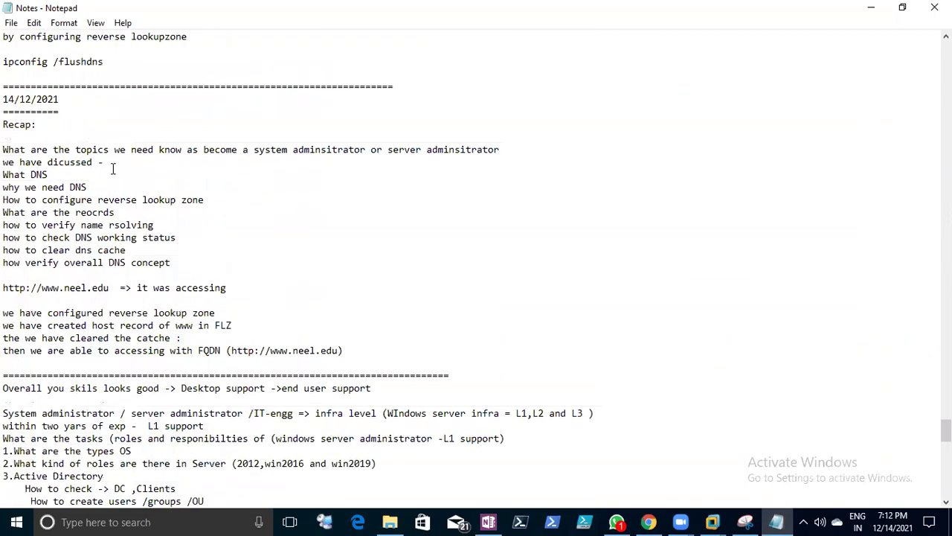
scroll(109, 169, "down", 4)
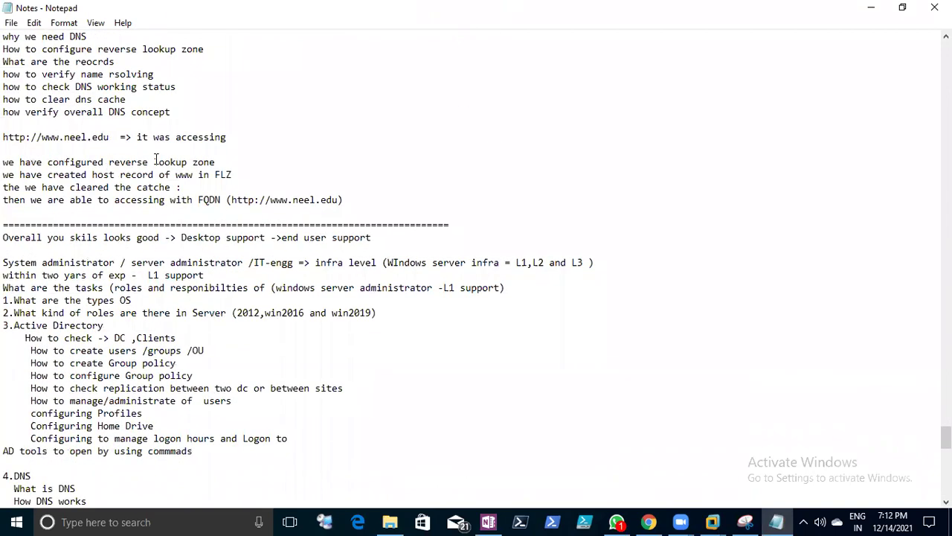
scroll(125, 162, "down", 2)
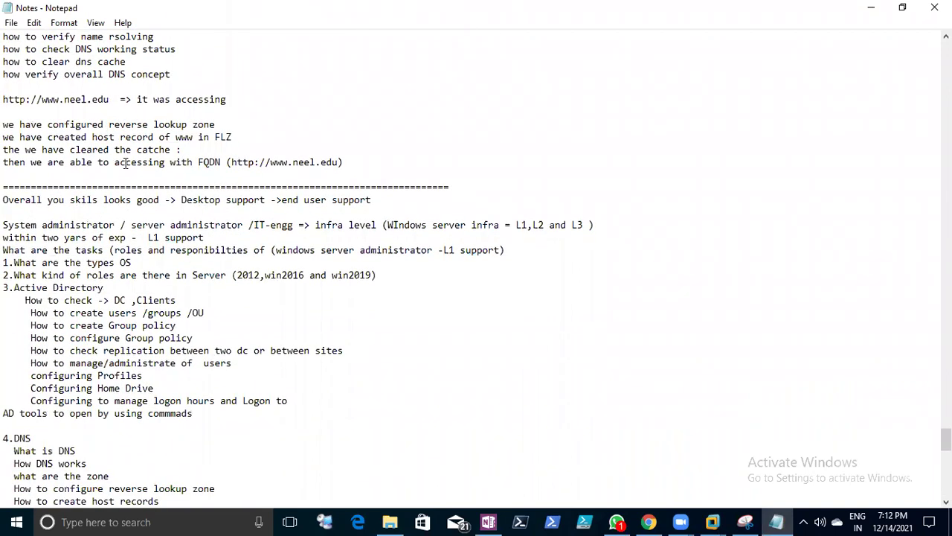
left_click(713, 522)
left_click(662, 443)
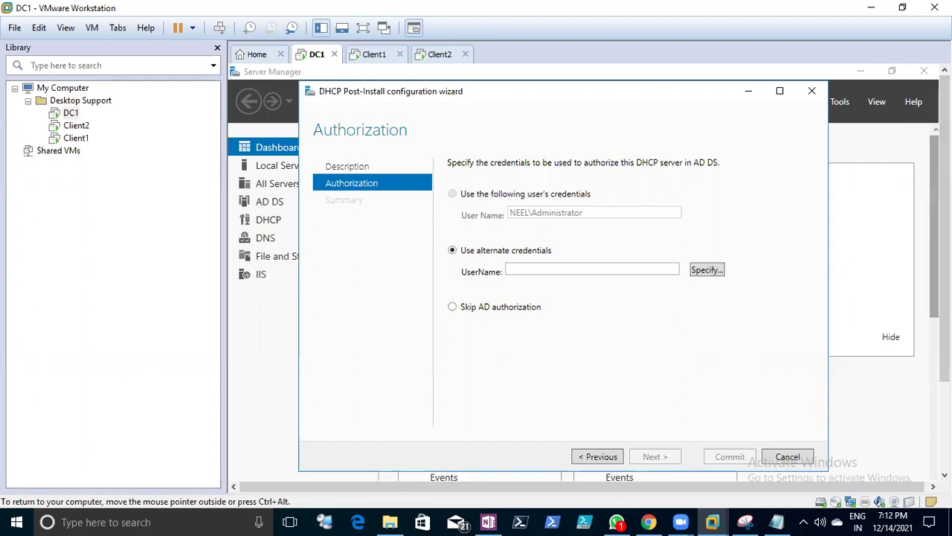
left_click_drag(945, 216, 945, 257)
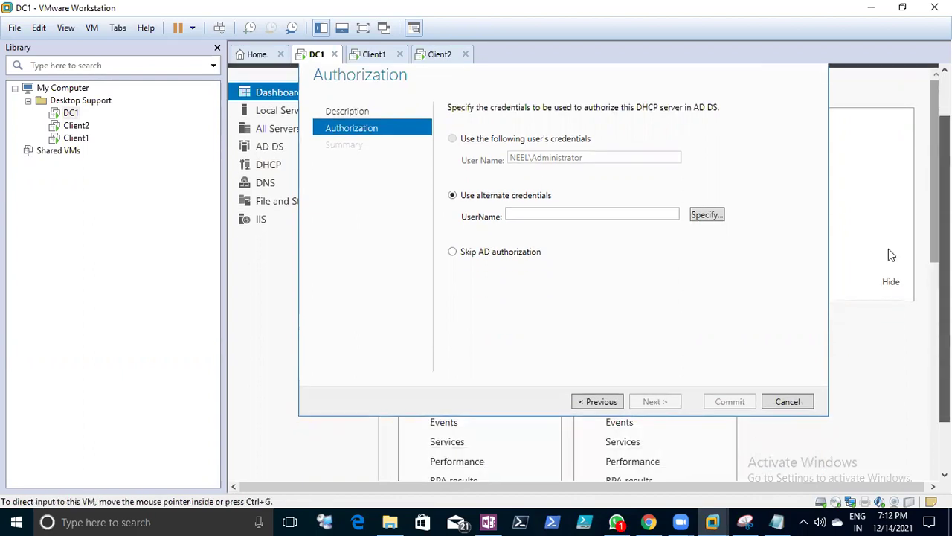
left_click(706, 221)
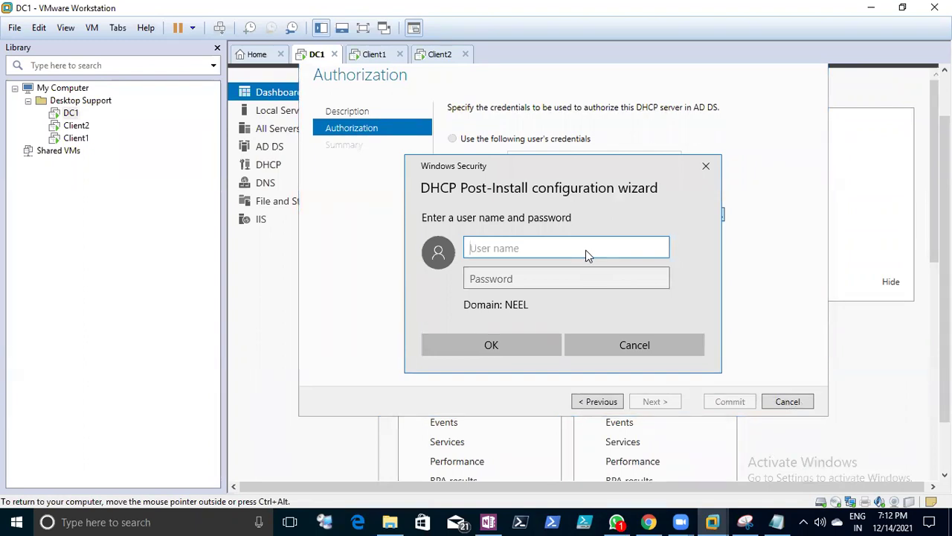
type("a")
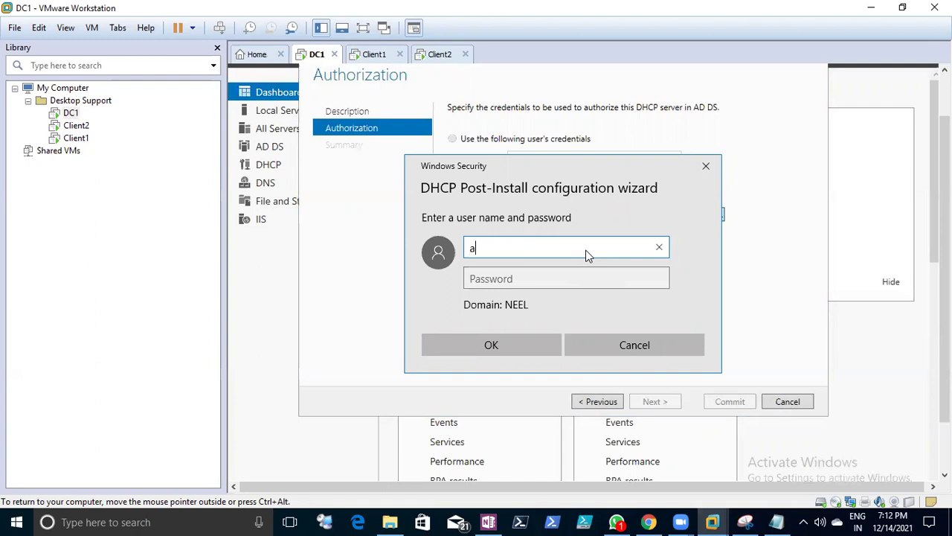
type("dmiinistrator")
key("Tab")
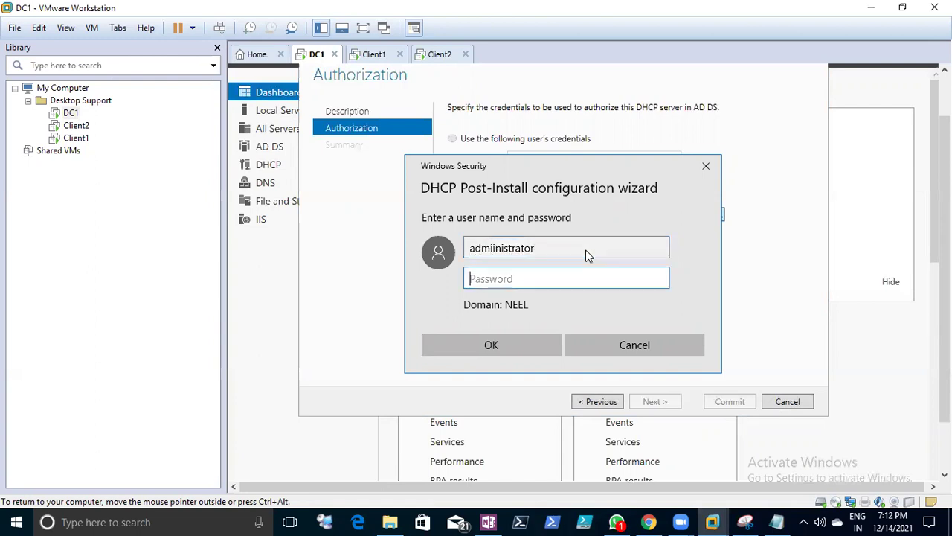
type("***")
left_click(502, 248)
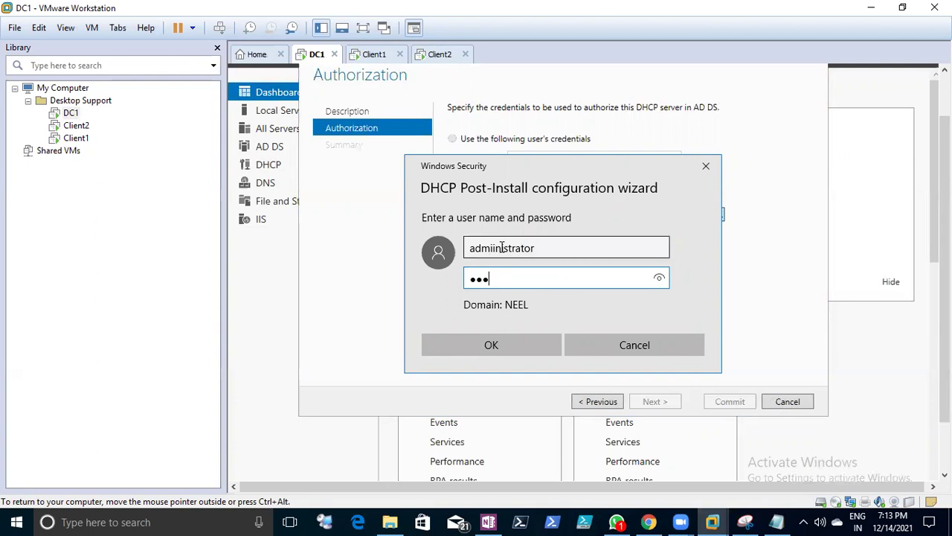
double_click(469, 248)
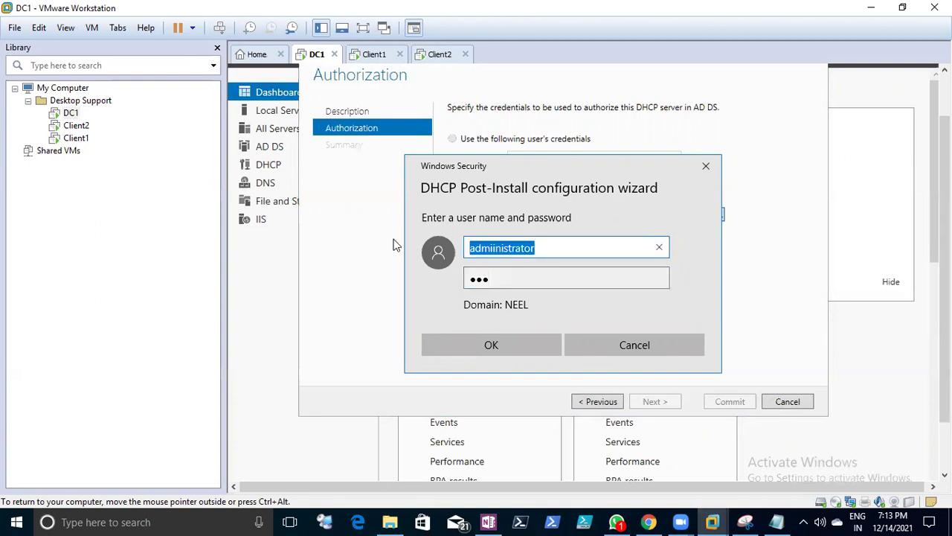
type("administrator")
key("Tab")
type("•••")
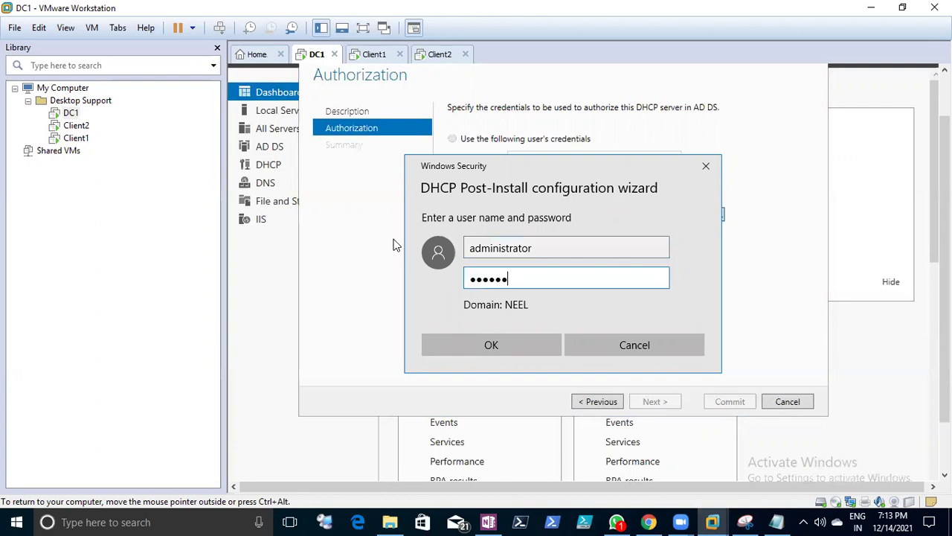
type("••••••••")
left_click(523, 354)
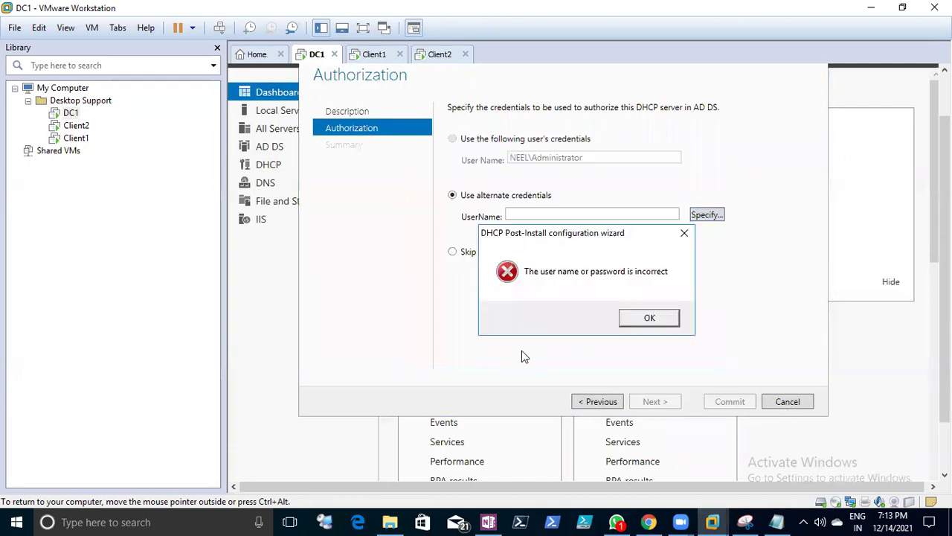
- Dismiss the incorrect-credentials error and return to the wizard's Authorization step
left_click(650, 325)
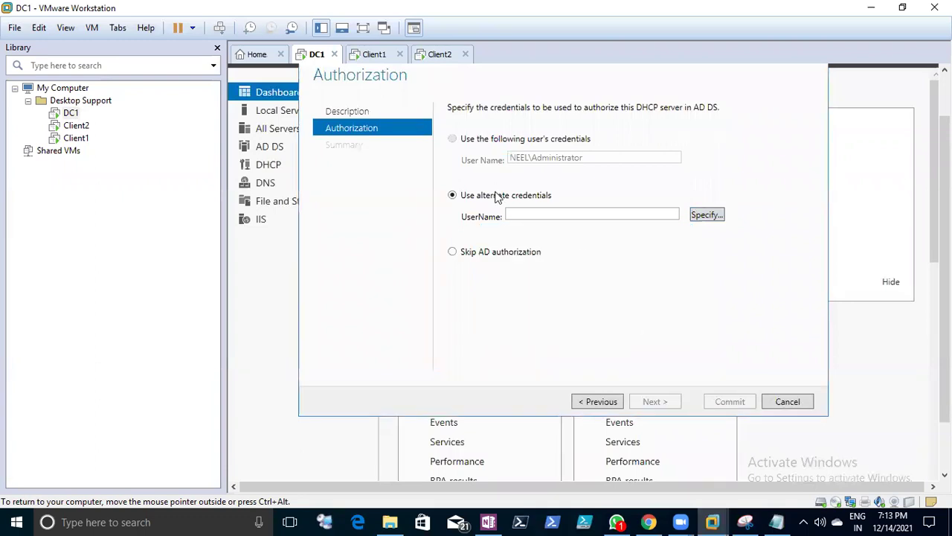
left_click(603, 401)
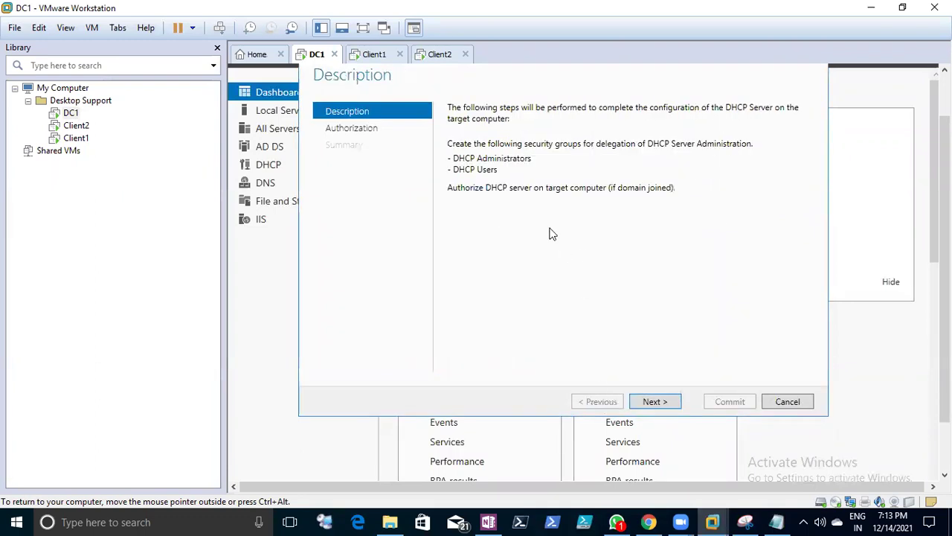
left_click(653, 403)
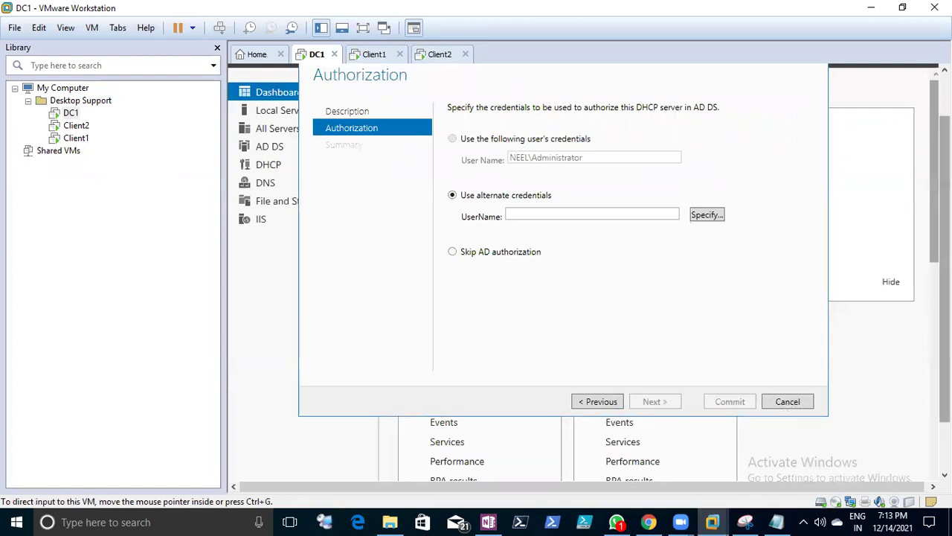
left_click_drag(945, 269, 945, 317)
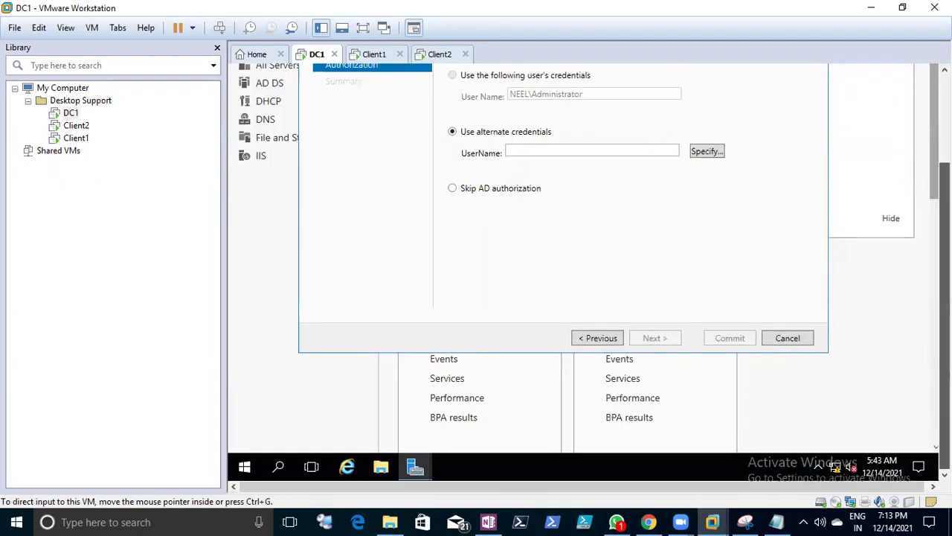
- Retry authorization with the administrator account's credentials, then cancel after the neel.edu 'not operational' error
left_click(517, 152)
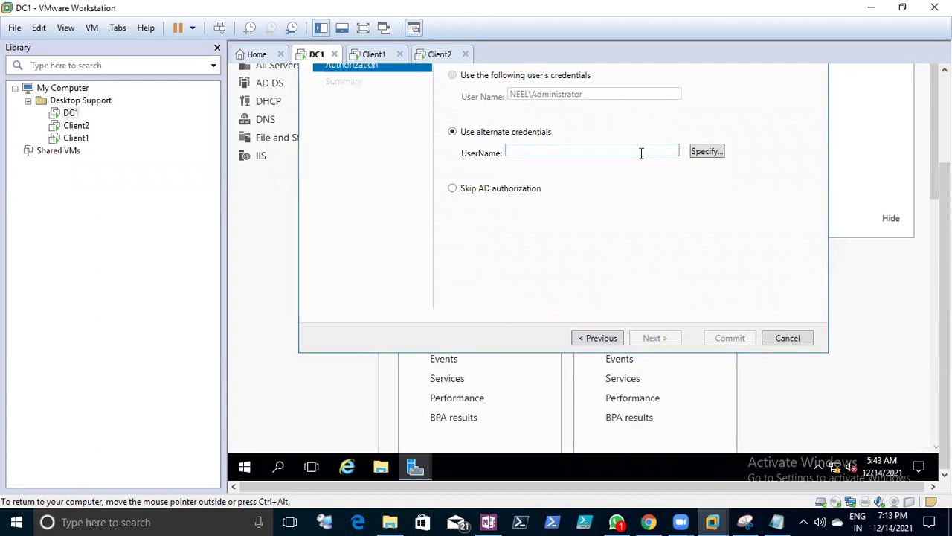
key("shift+Tab")
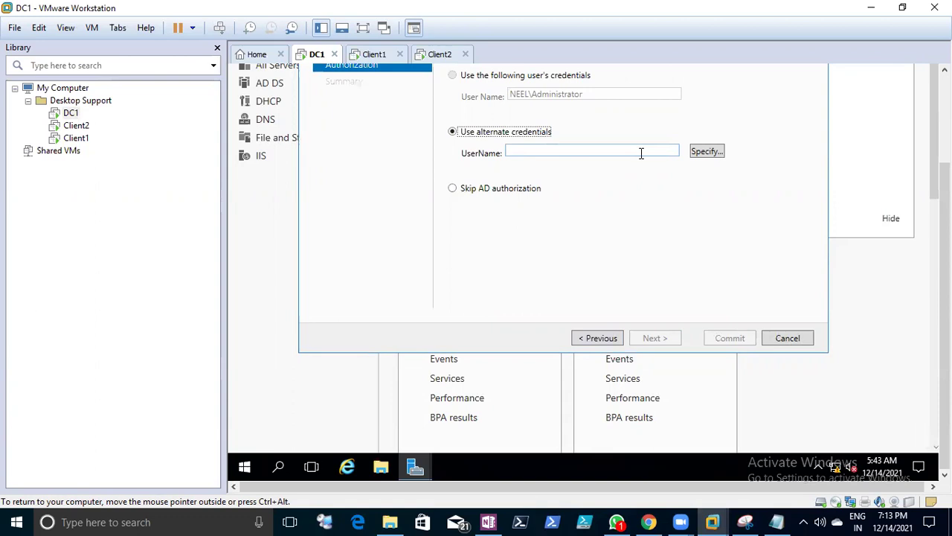
left_click(636, 150)
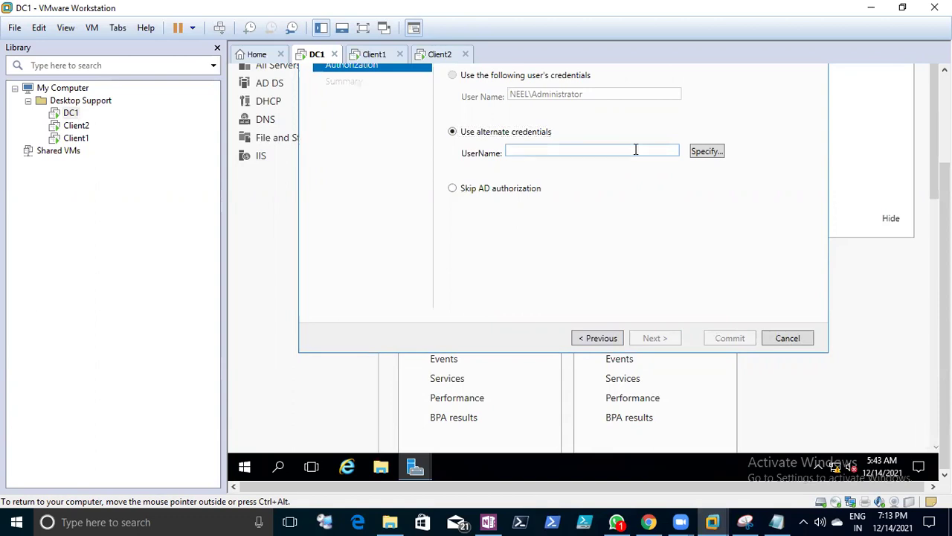
left_click(705, 152)
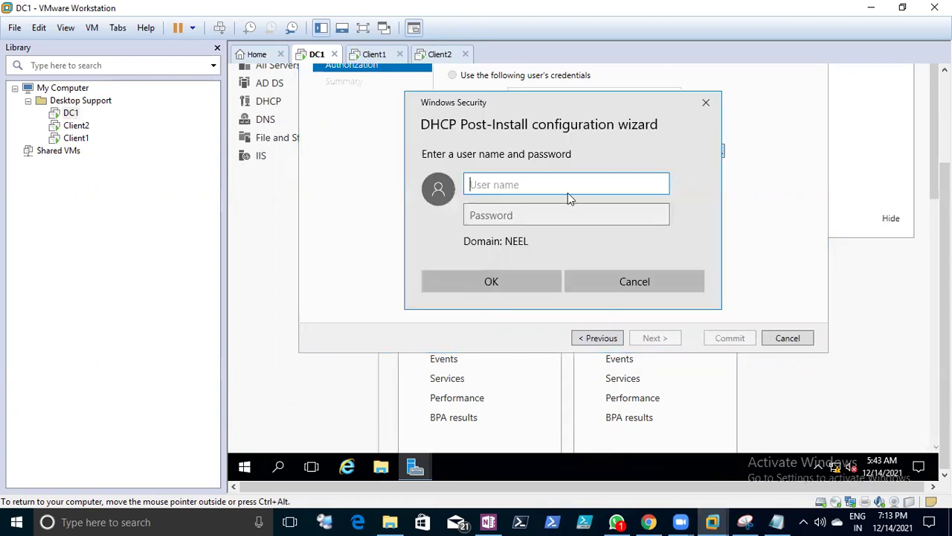
type("administrator")
key("Tab")
type("P@●●●●●●●●●")
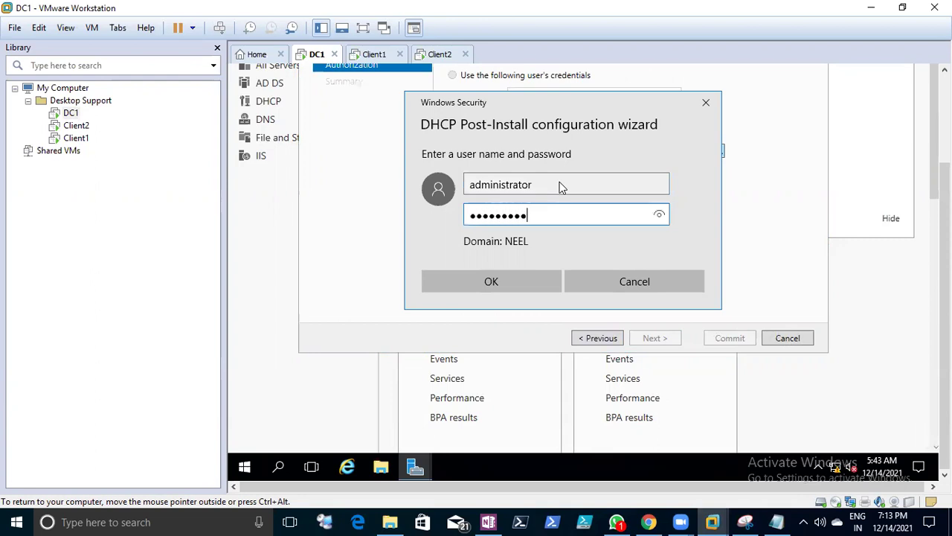
left_click(506, 282)
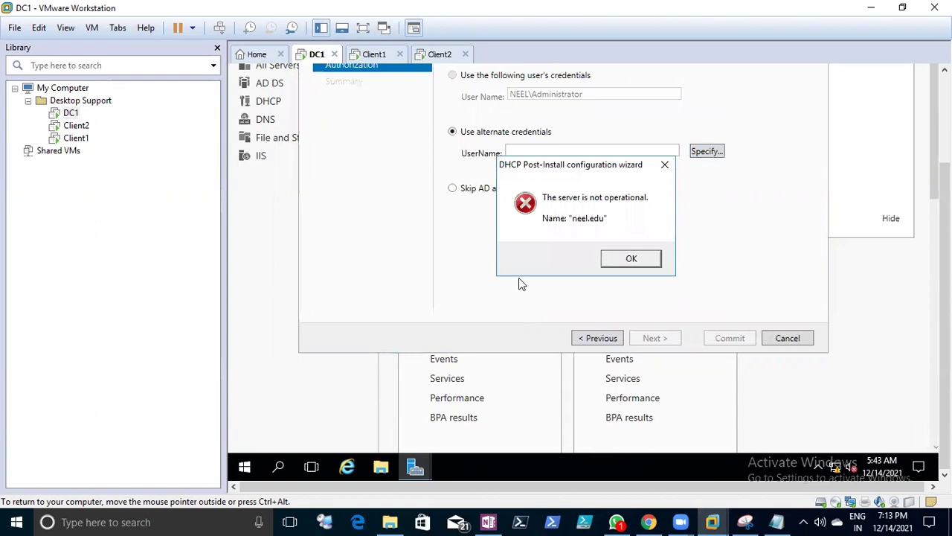
left_click(632, 262)
left_click(780, 340)
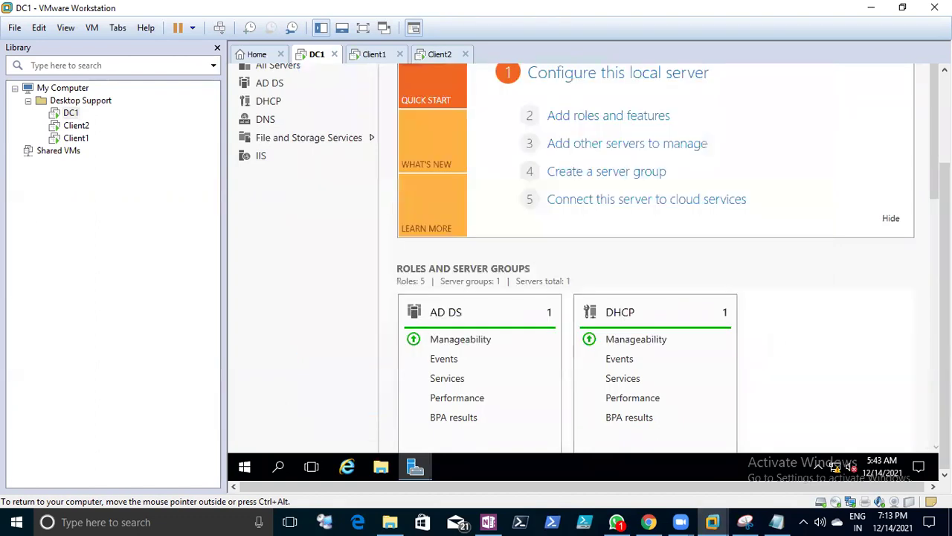
- Change DC1's Ethernet0 preferred DNS server from 127.0.0.1 to 20.1.1.1 via ncpa.cpl
right_click(248, 468)
left_click(311, 393)
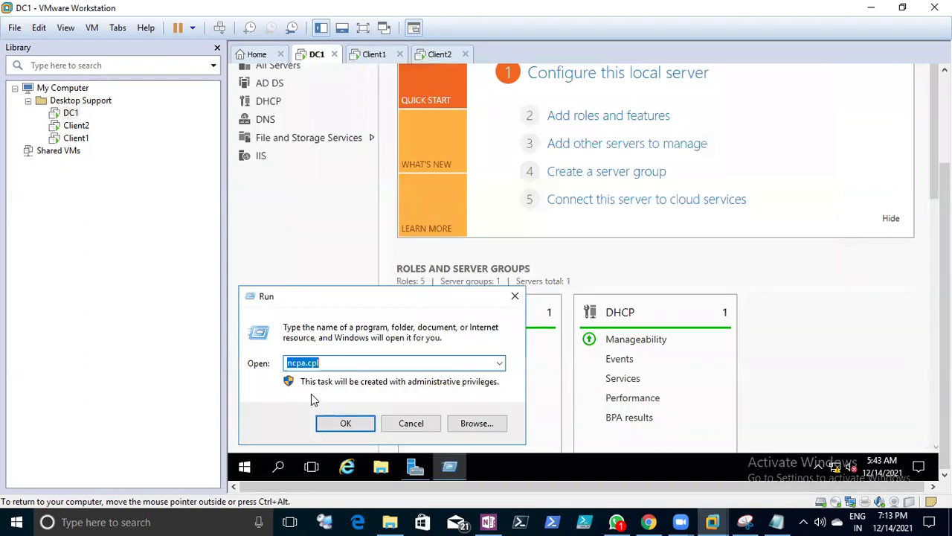
key("Return")
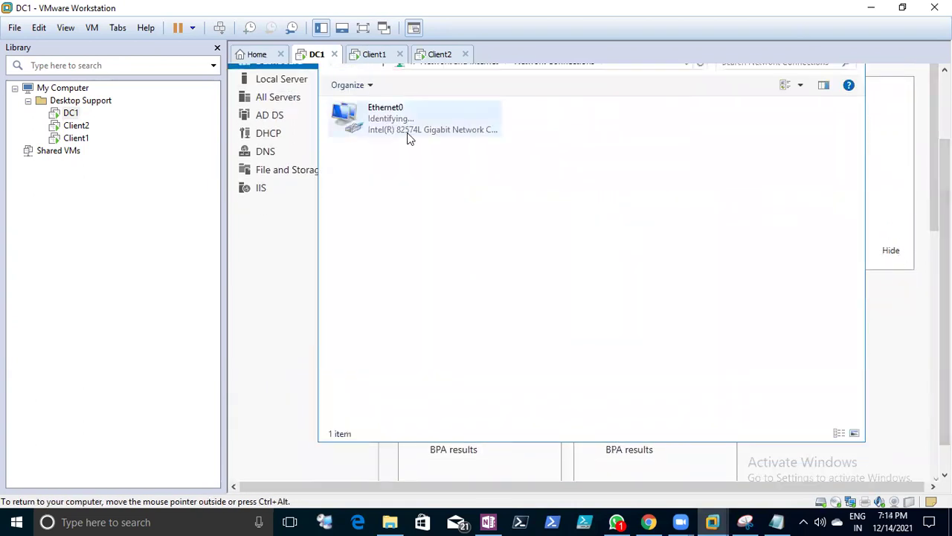
right_click(408, 134)
left_click(439, 265)
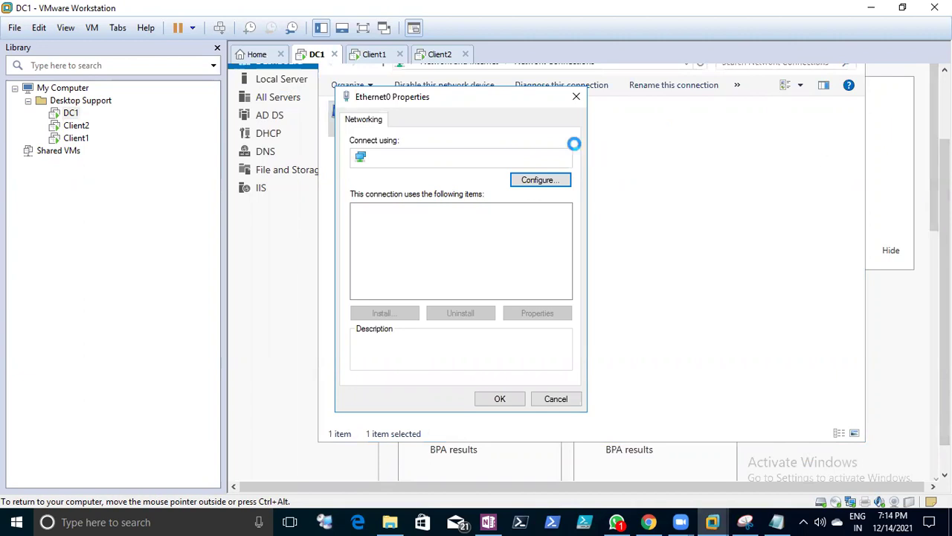
left_click(471, 257)
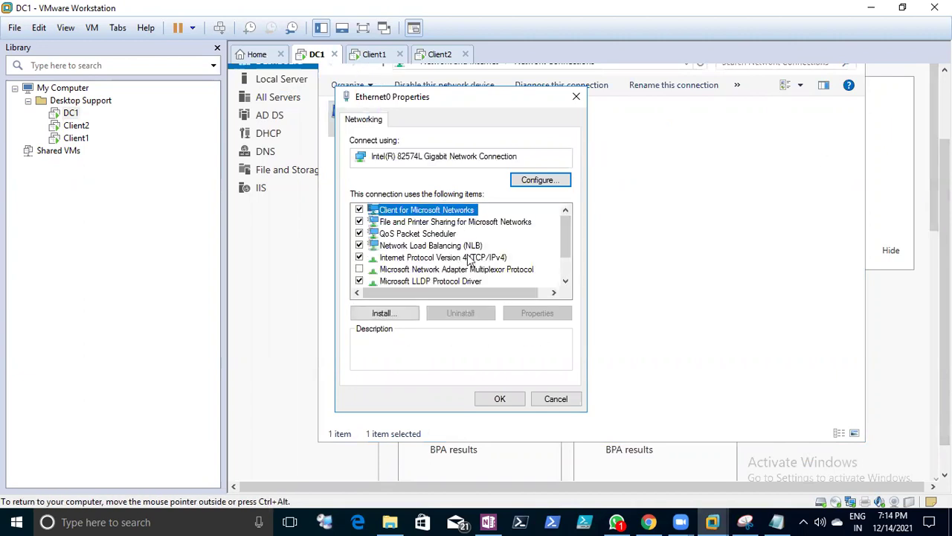
left_click(552, 314)
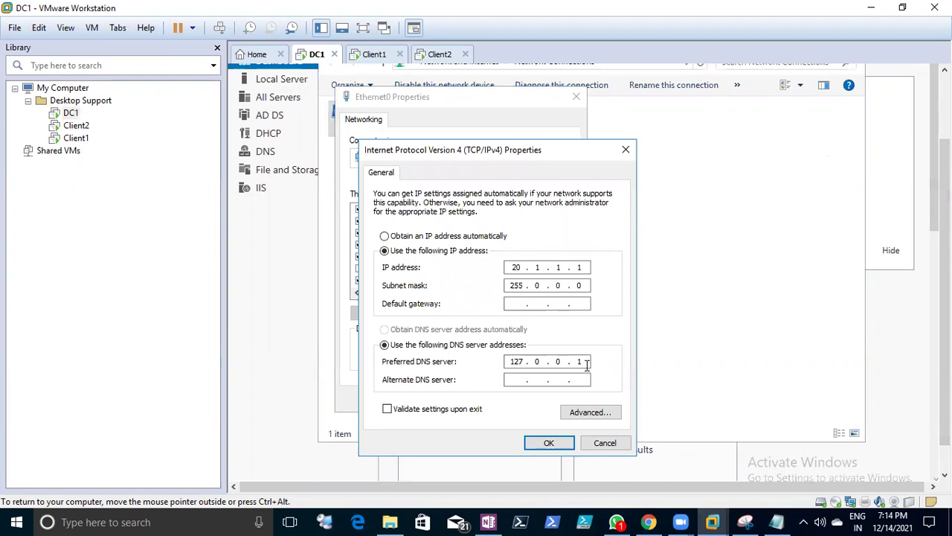
key("BackSpace")
key("BackSpace")
key("BackSpace")
key("BackSpace")
left_click(552, 443)
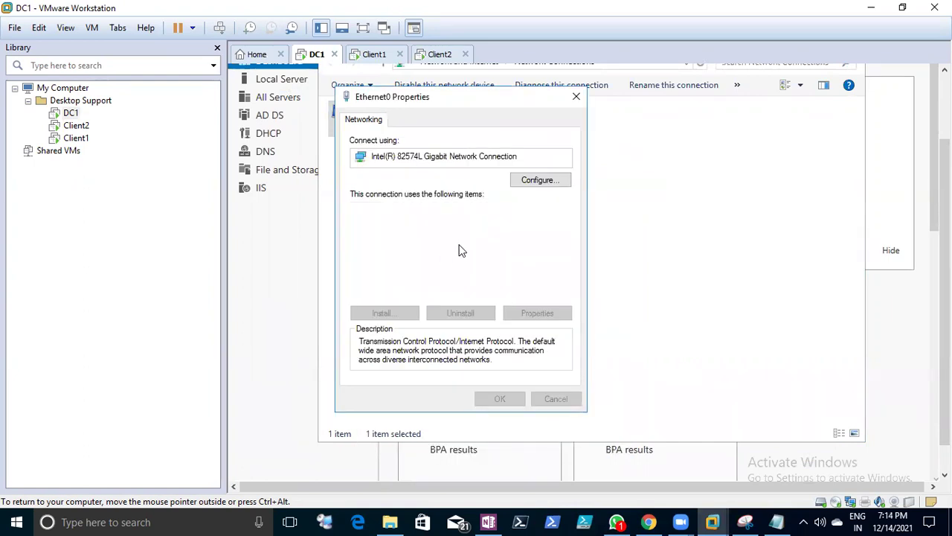
scroll(467, 280, "down", 1)
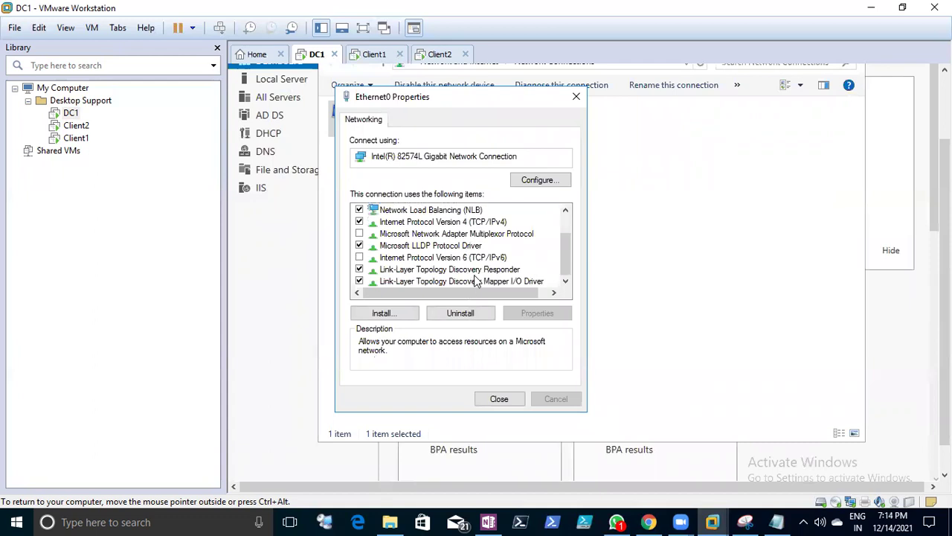
- Close the Ethernet0 Properties window
left_click(489, 223)
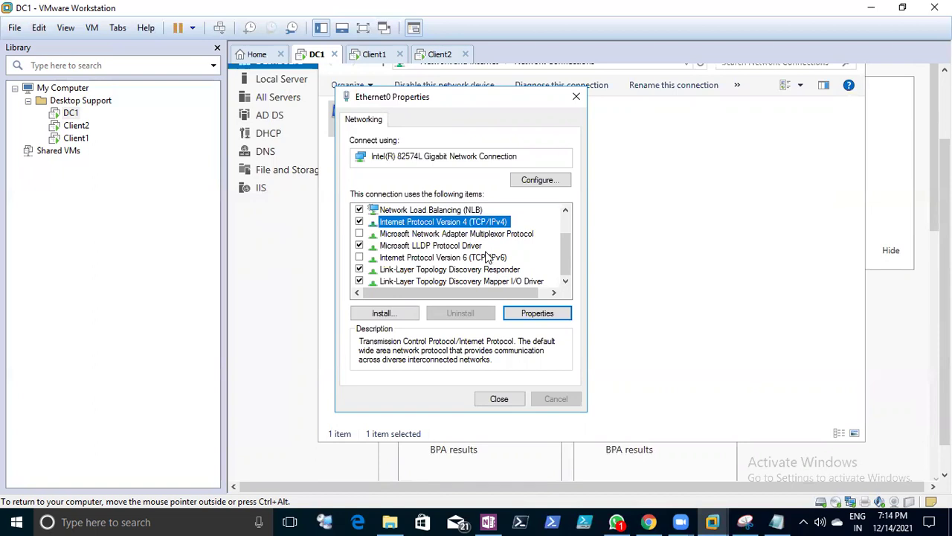
left_click(494, 402)
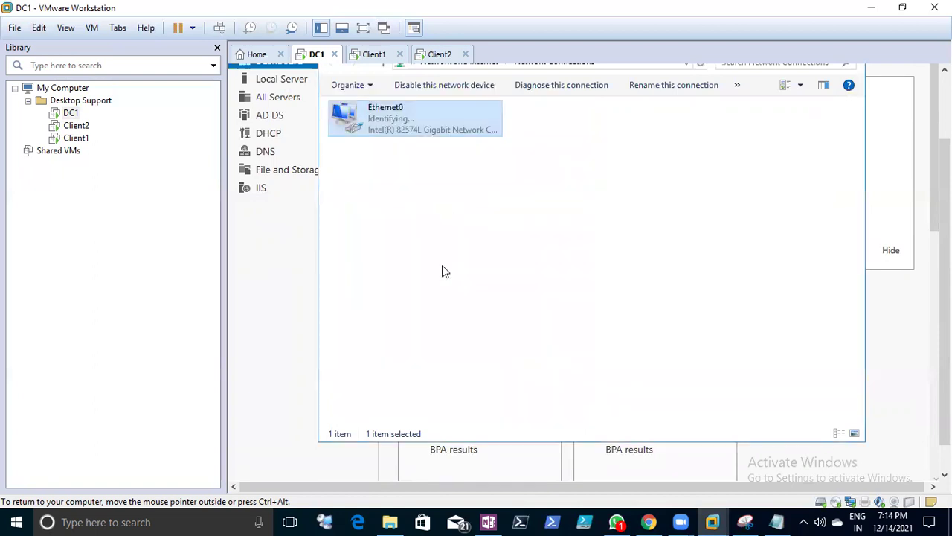
left_click_drag(945, 224, 945, 171)
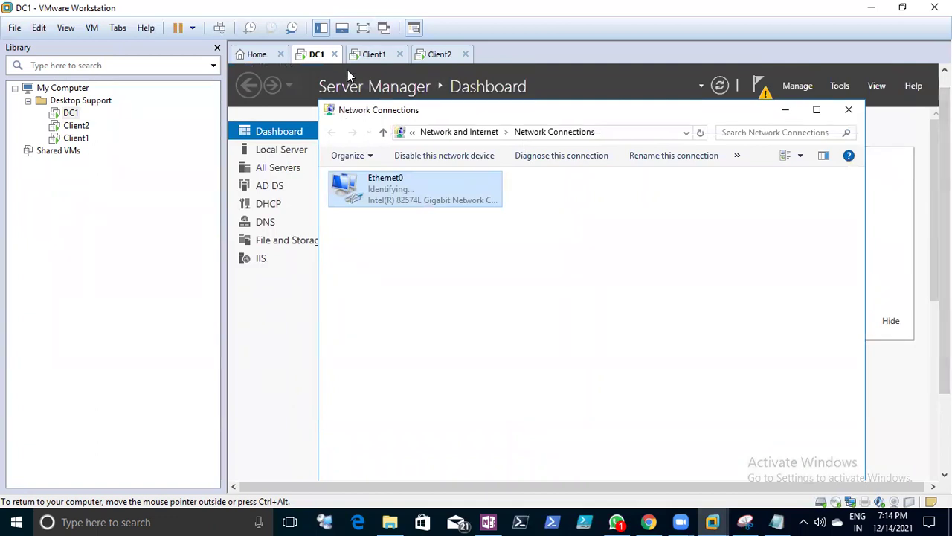
- Switch among the Client1, Client2 and DC1 tabs to check each VM, ending on DC1
left_click(377, 56)
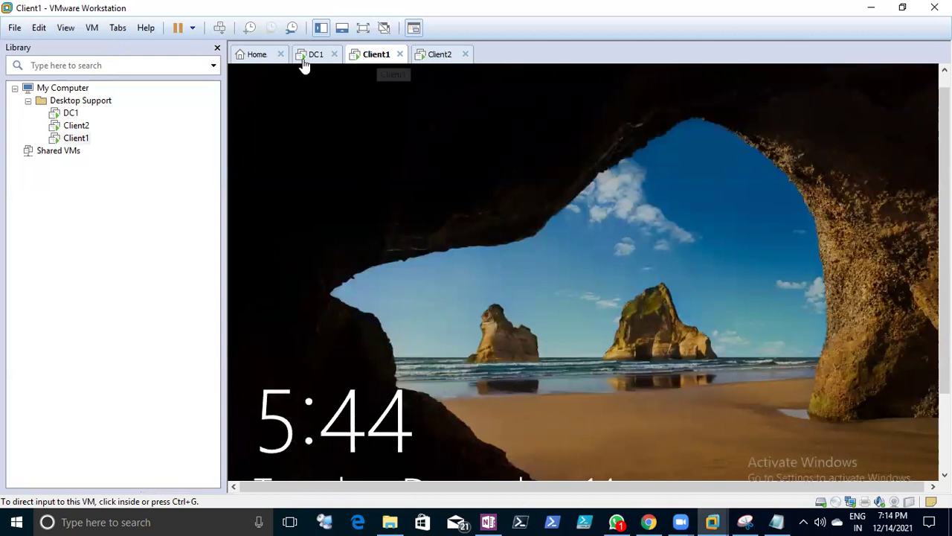
left_click(306, 61)
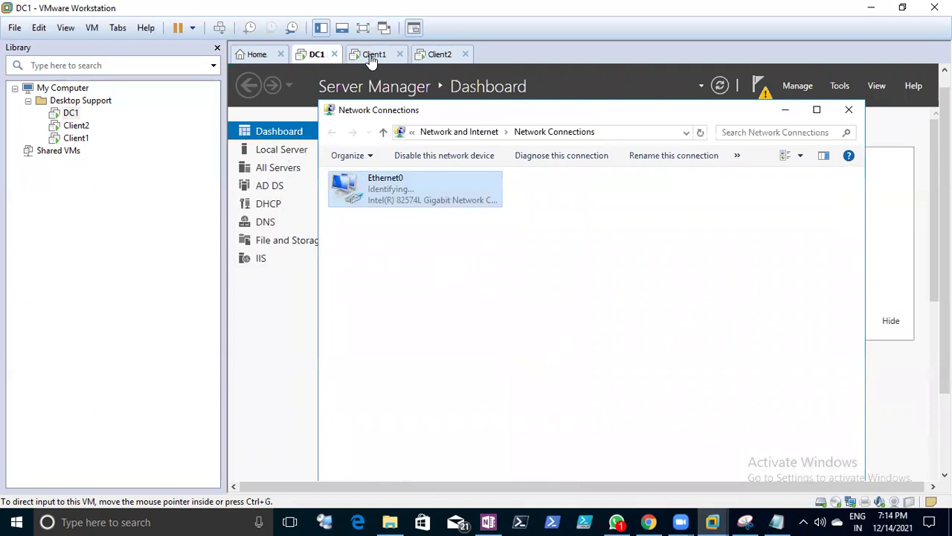
left_click(373, 58)
left_click(433, 59)
left_click(372, 64)
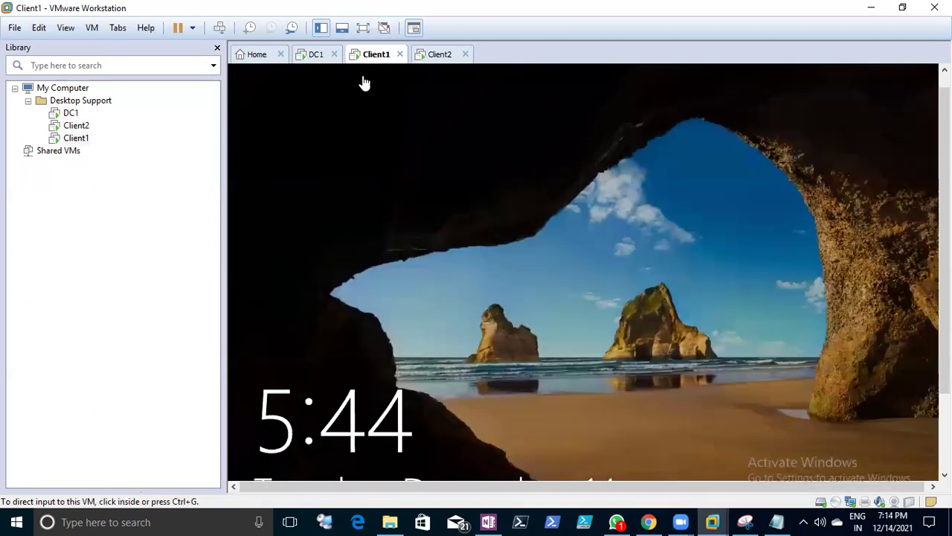
left_click(315, 63)
left_click(377, 65)
left_click(432, 60)
left_click(379, 64)
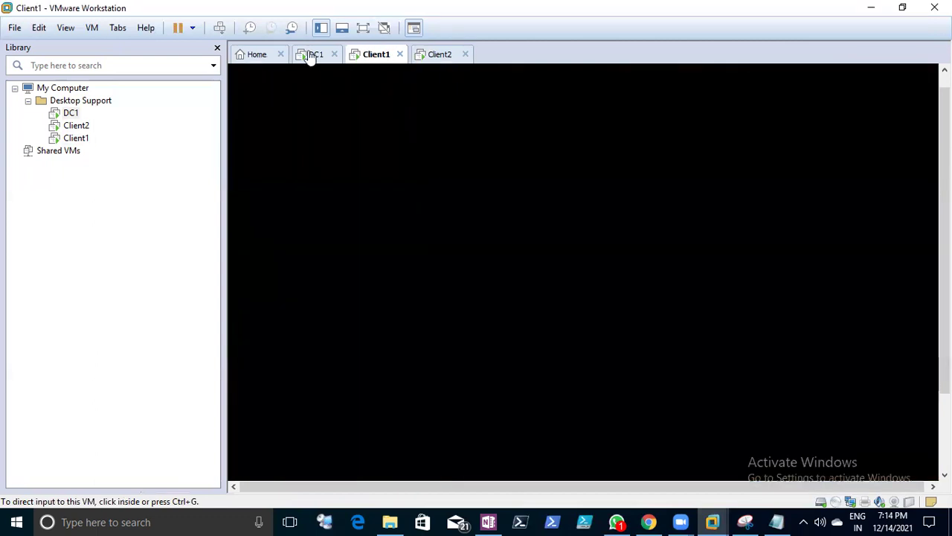
left_click(312, 58)
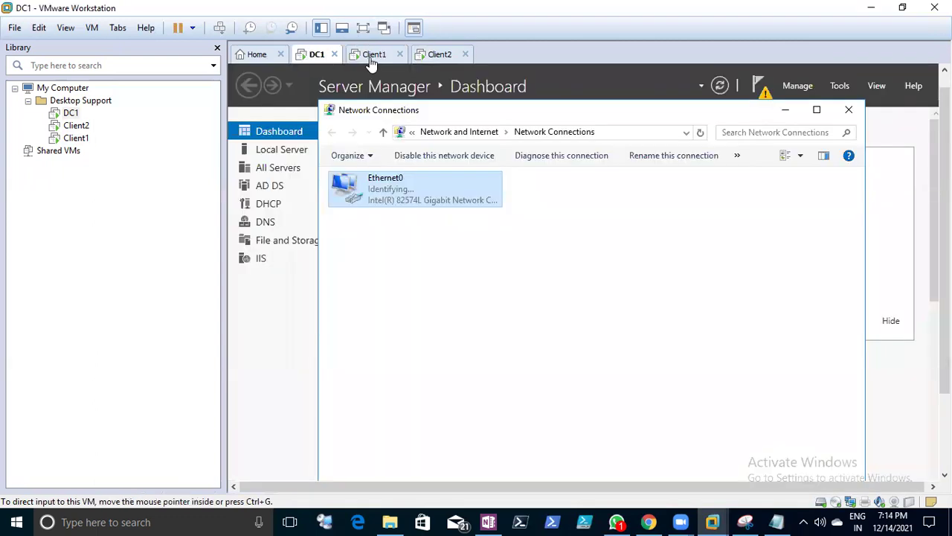
- Open Ethernet0's status and review its network connection details
right_click(386, 194)
left_click(392, 223)
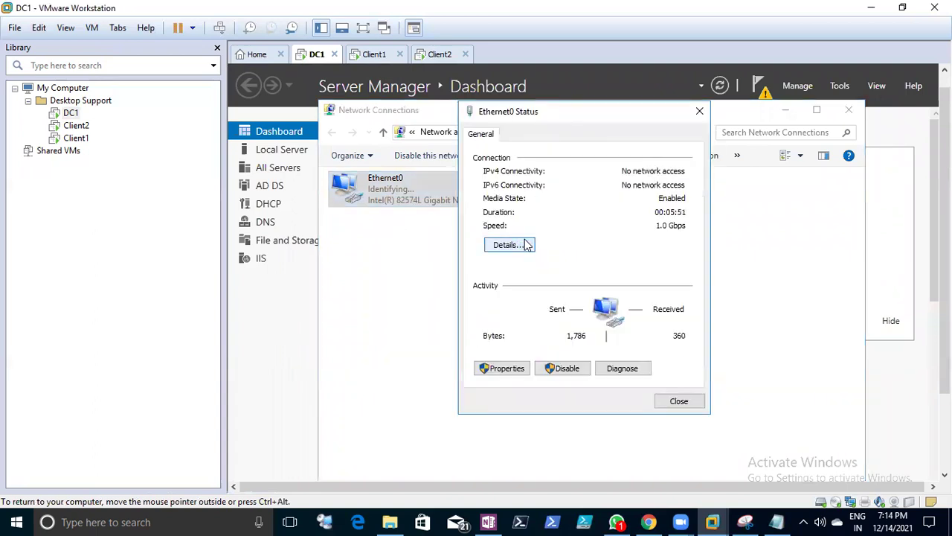
left_click(526, 246)
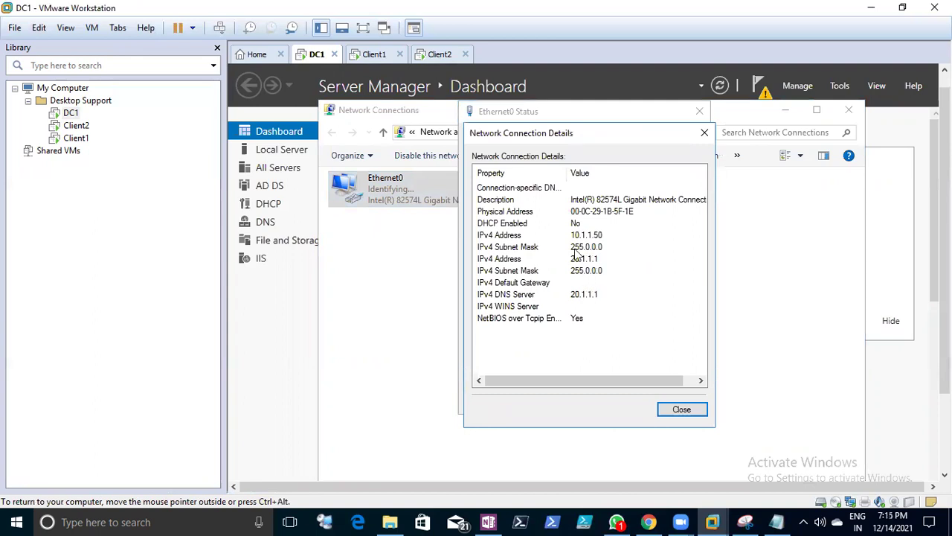
left_click(677, 410)
- Remove the extra 10.1.1.50 address from Ethernet0's advanced TCP/IP settings
left_click(506, 369)
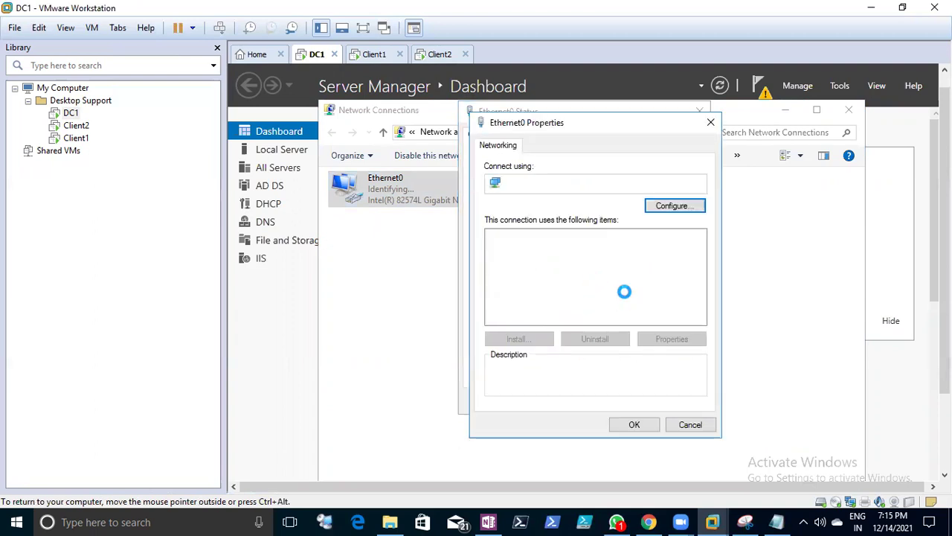
left_click(620, 285)
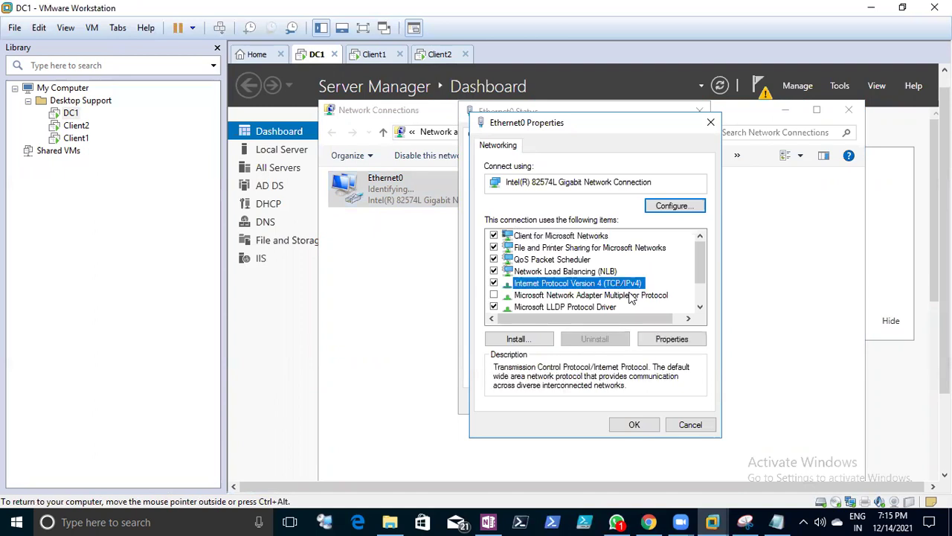
left_click(674, 340)
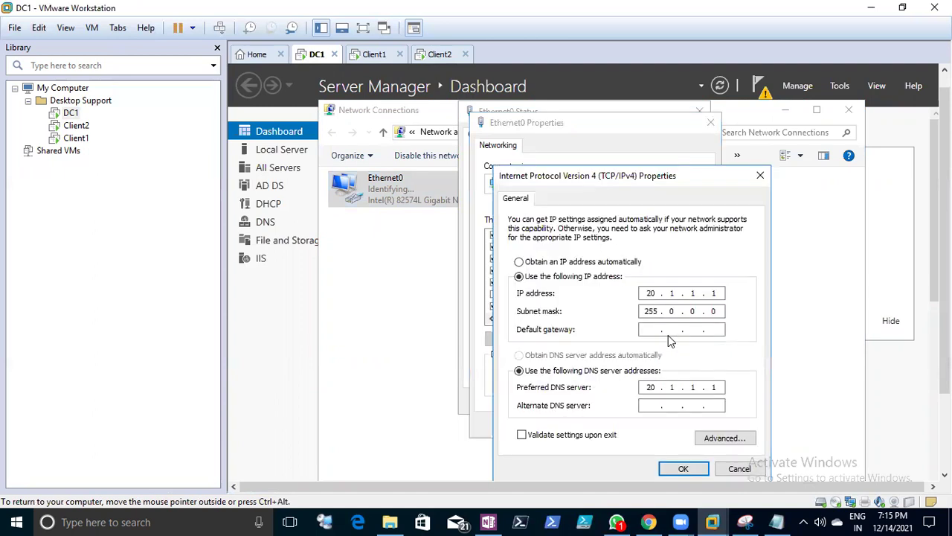
left_click(732, 441)
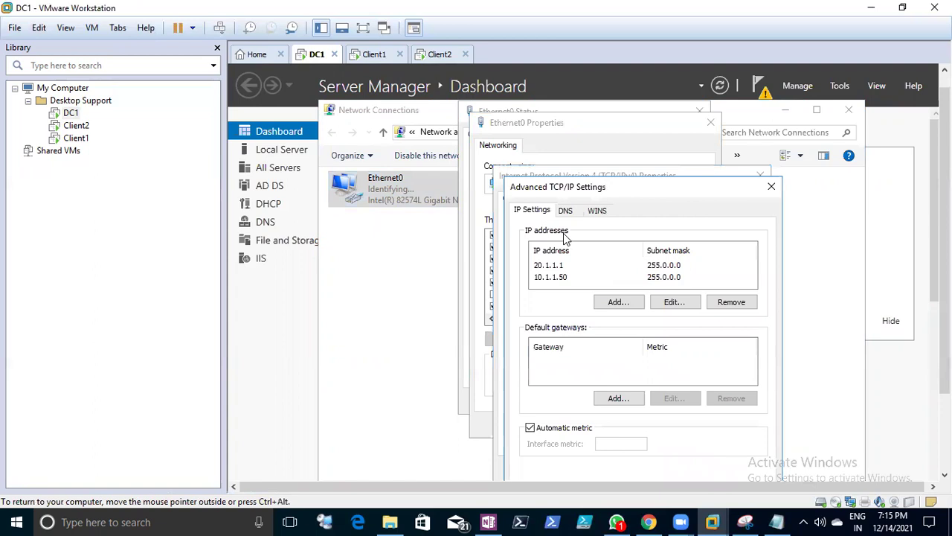
left_click(554, 277)
left_click(731, 302)
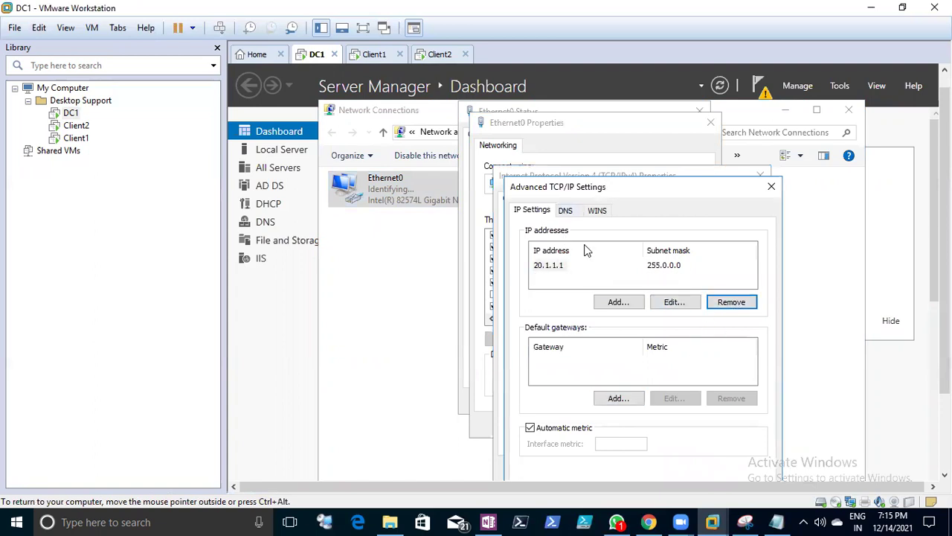
left_click(565, 210)
left_click(532, 210)
left_click(596, 210)
left_click_drag(642, 187, 642, 119)
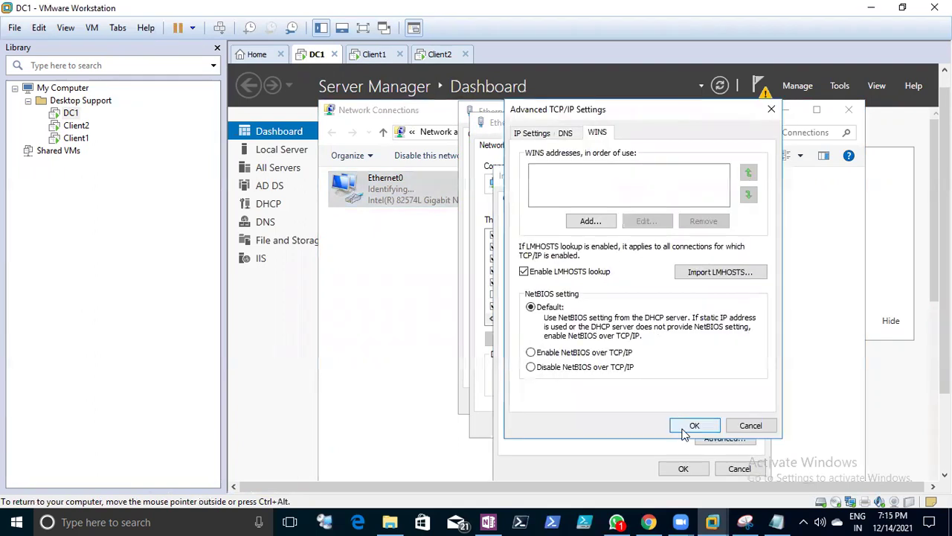
left_click(686, 424)
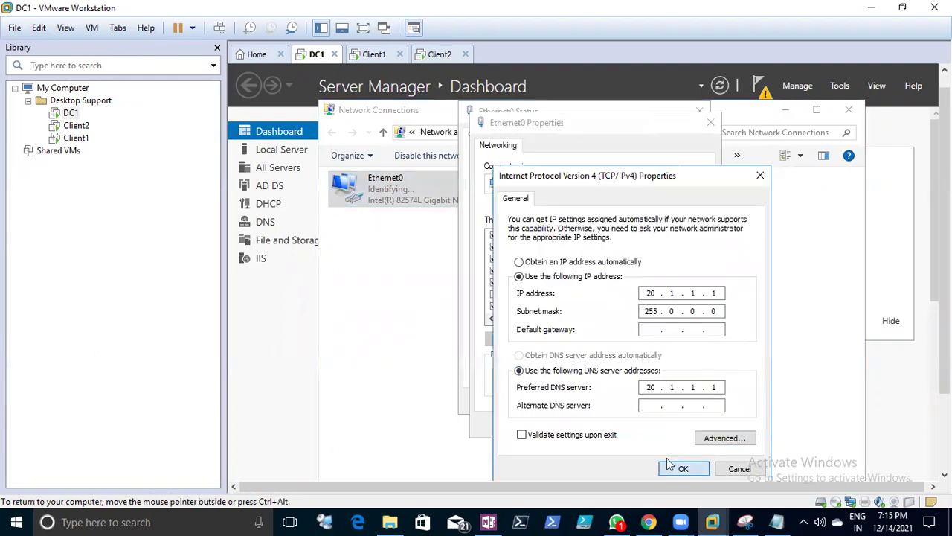
- Confirm IPv4 20.1.1.1/255.0.0.0 with DNS 20.1.1.1 and close Ethernet0's properties and status windows
left_click(688, 468)
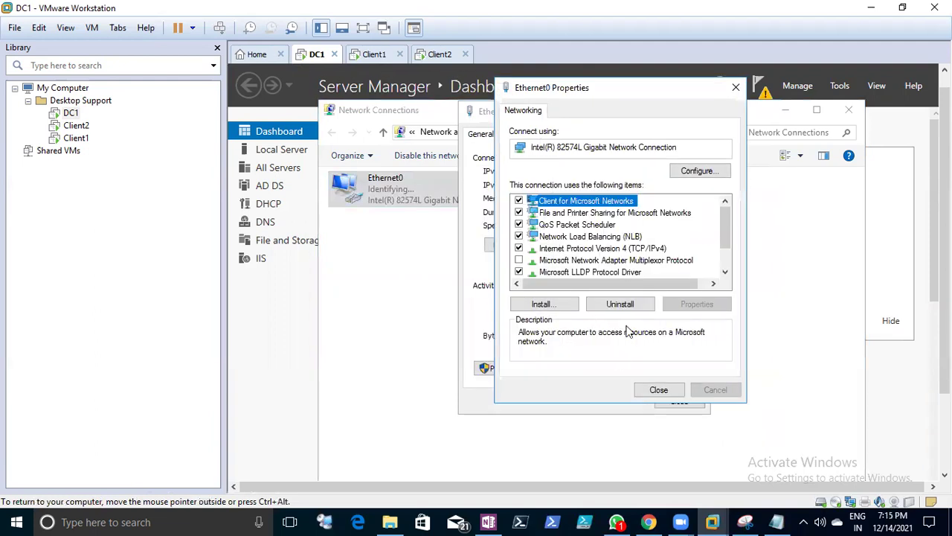
key("Return")
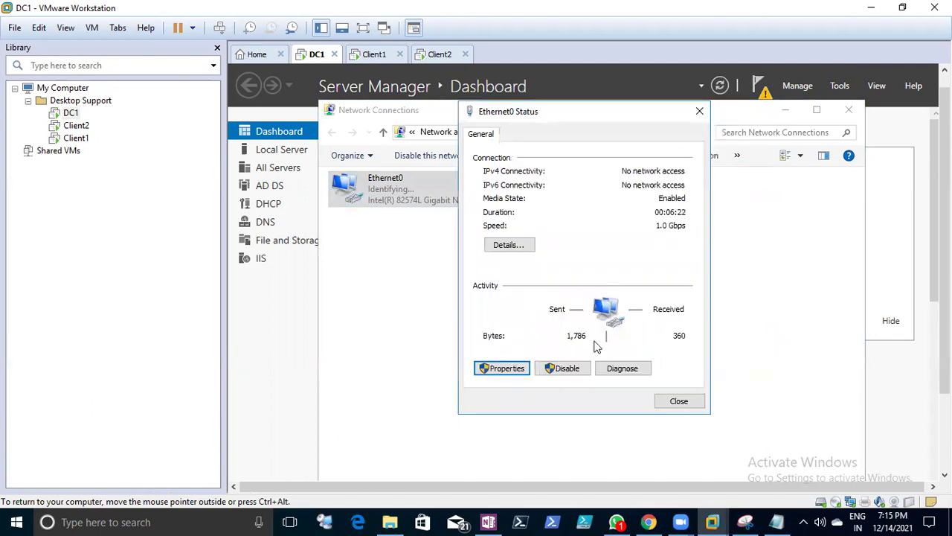
left_click(679, 402)
left_click_drag(944, 201, 945, 244)
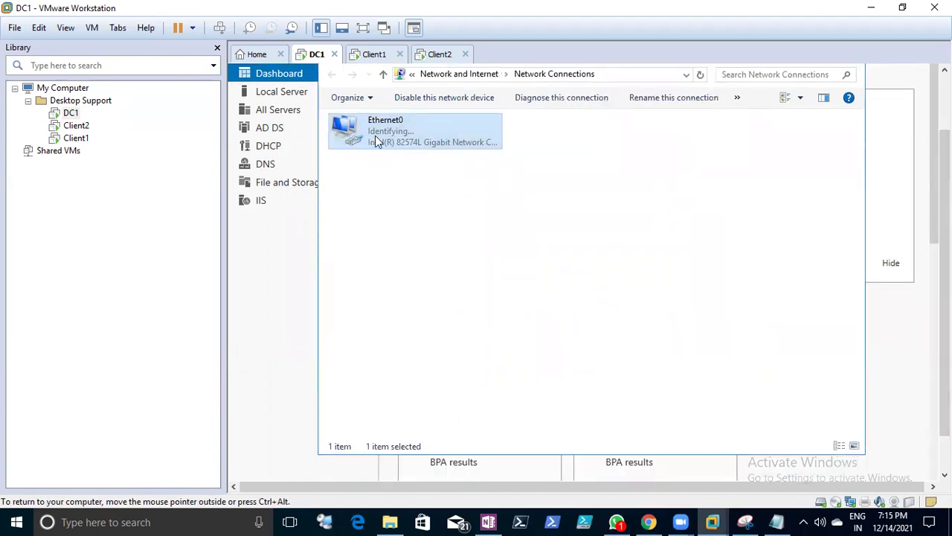
- Turn off Network Load Balancing (NLB) on the Ethernet0 adapter
right_click(375, 135)
left_click(418, 268)
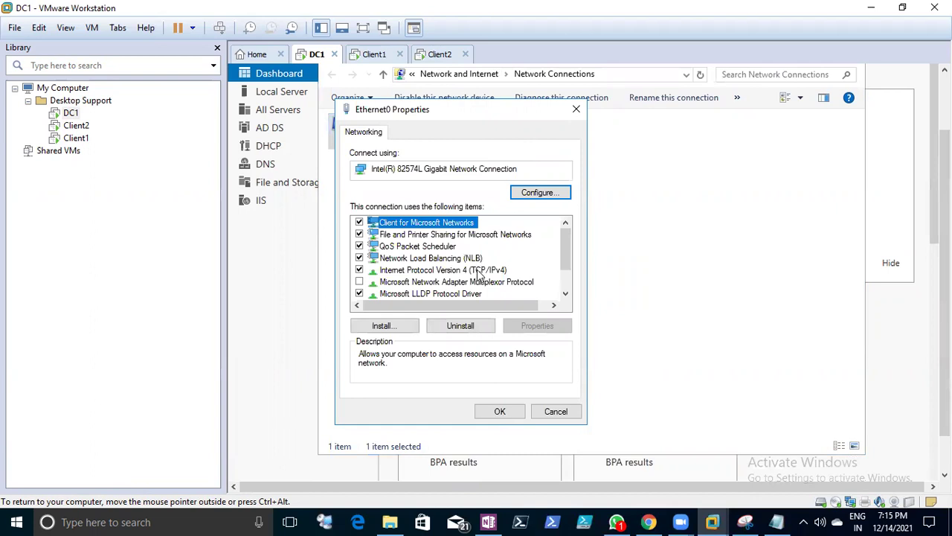
left_click(375, 265)
left_click(360, 258)
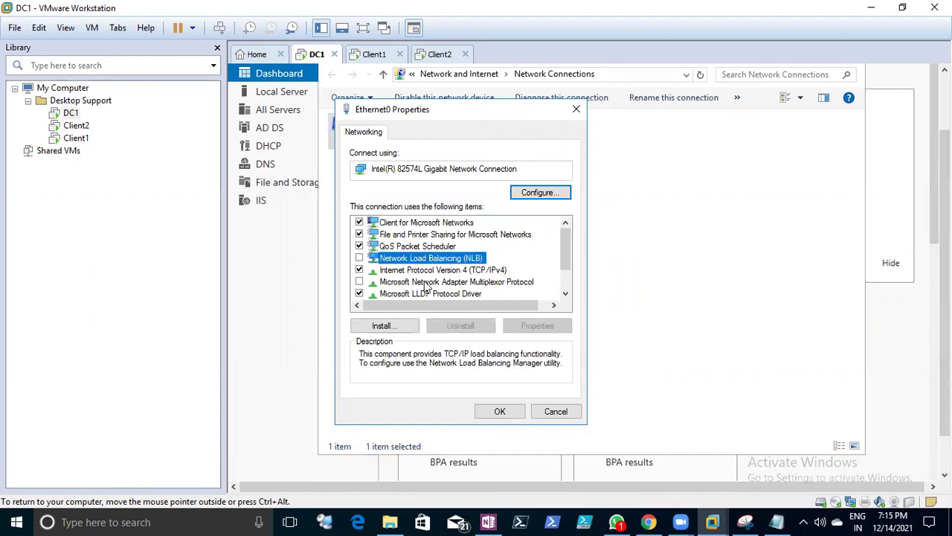
- Review the 20.1.1.1 IP, DNS and WINS advanced TCP/IP settings and confirm both dialogs
left_click(446, 270)
left_click(546, 325)
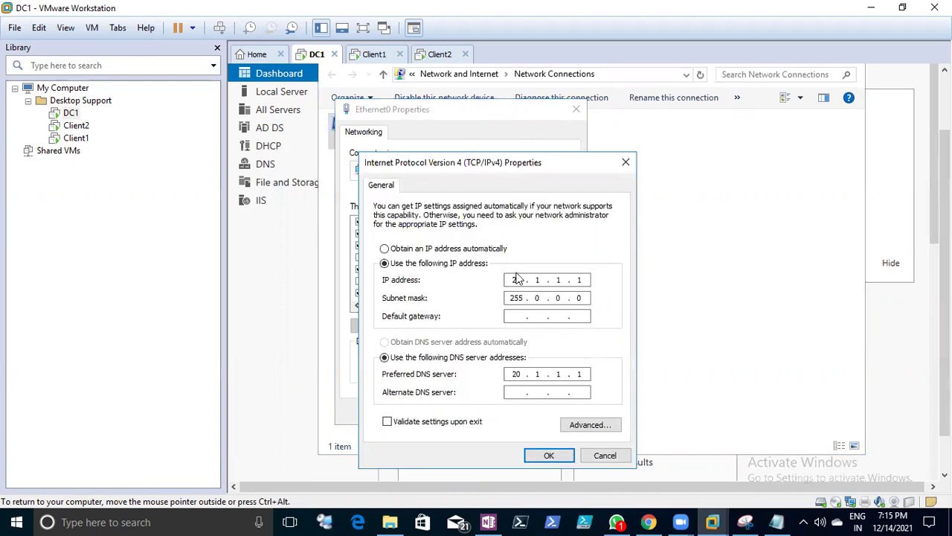
left_click(586, 430)
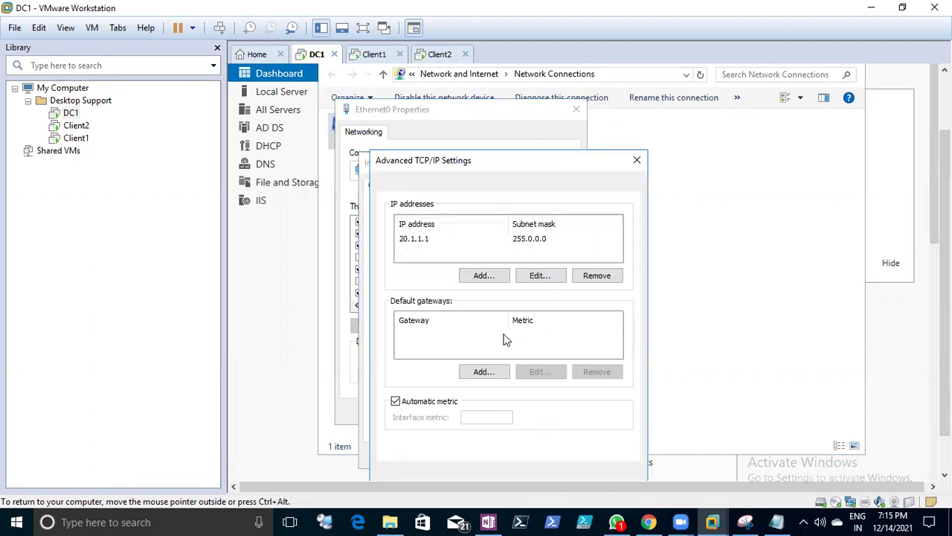
left_click(432, 187)
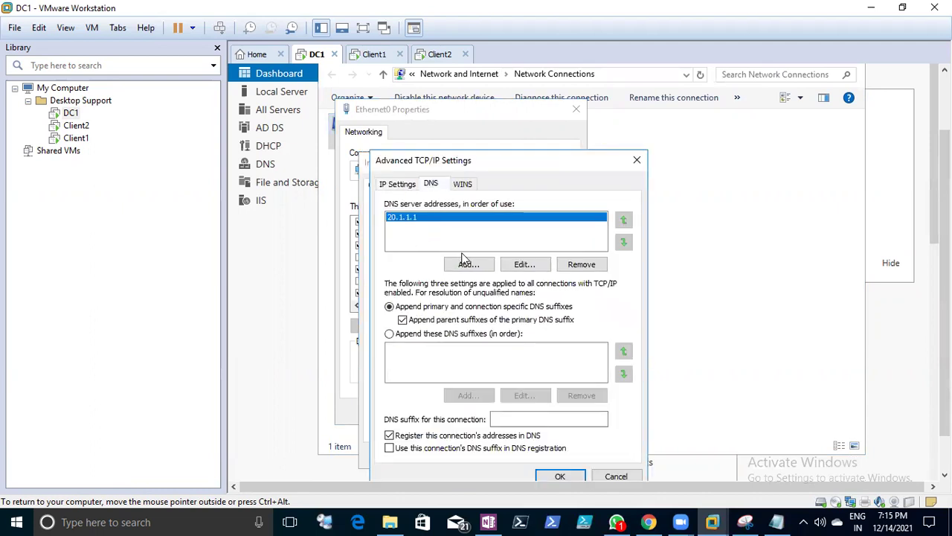
left_click(462, 183)
left_click(396, 185)
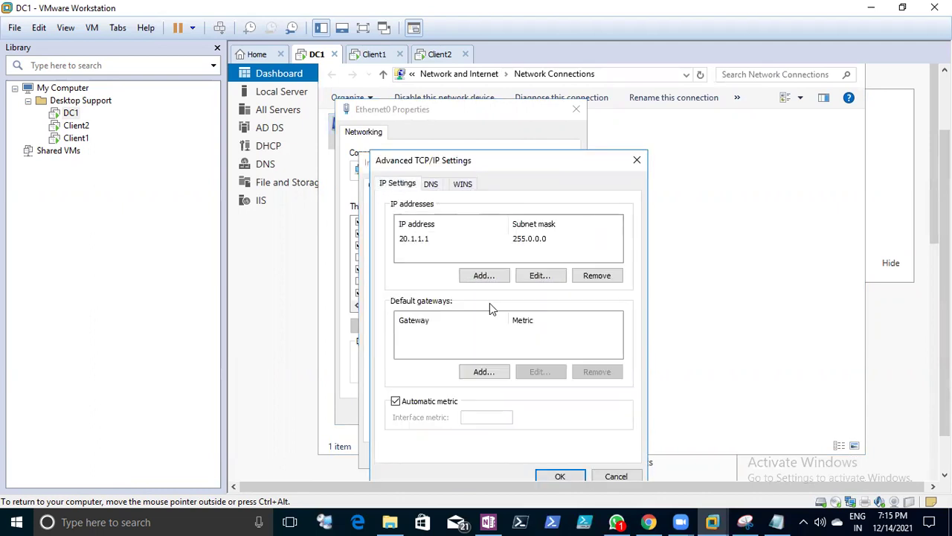
left_click(554, 476)
left_click(552, 456)
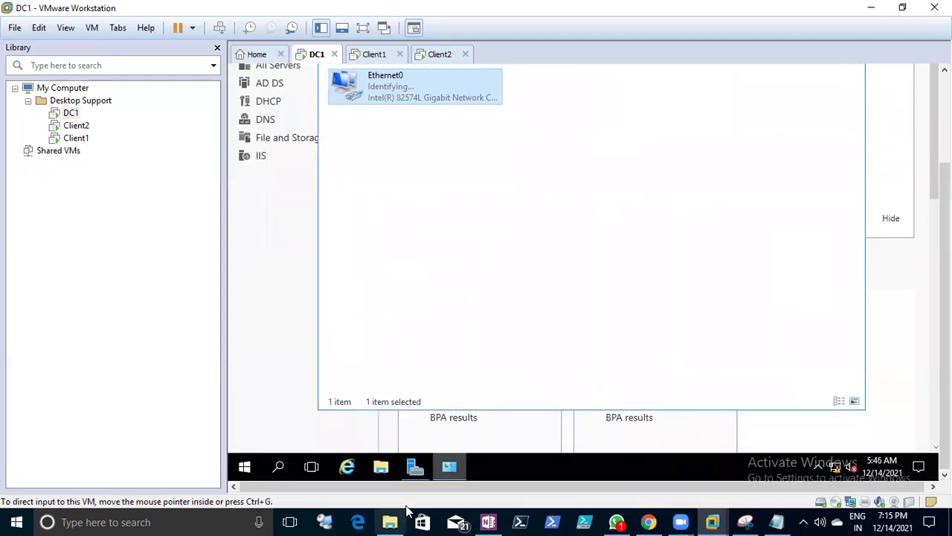
- Open File Explorer and view This PC's system properties on DC1
left_click(381, 469)
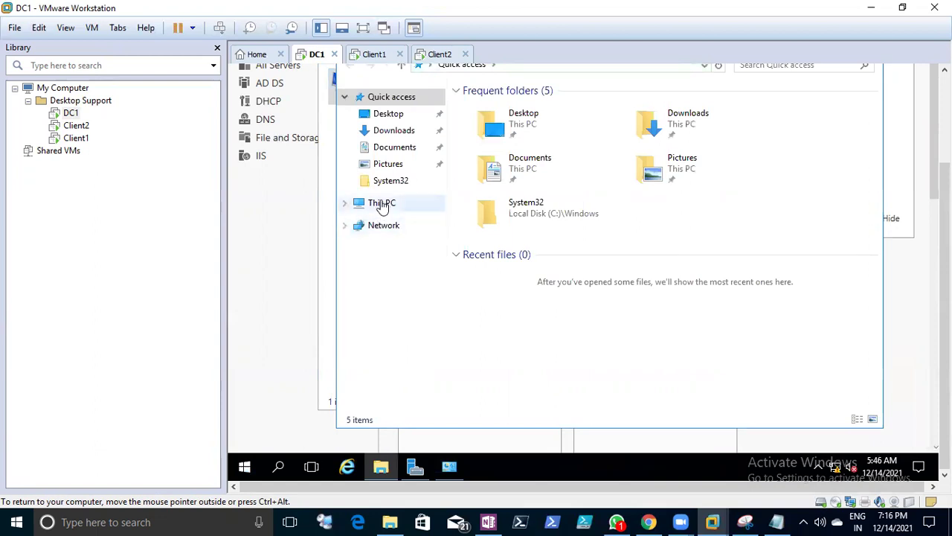
right_click(381, 203)
left_click(424, 384)
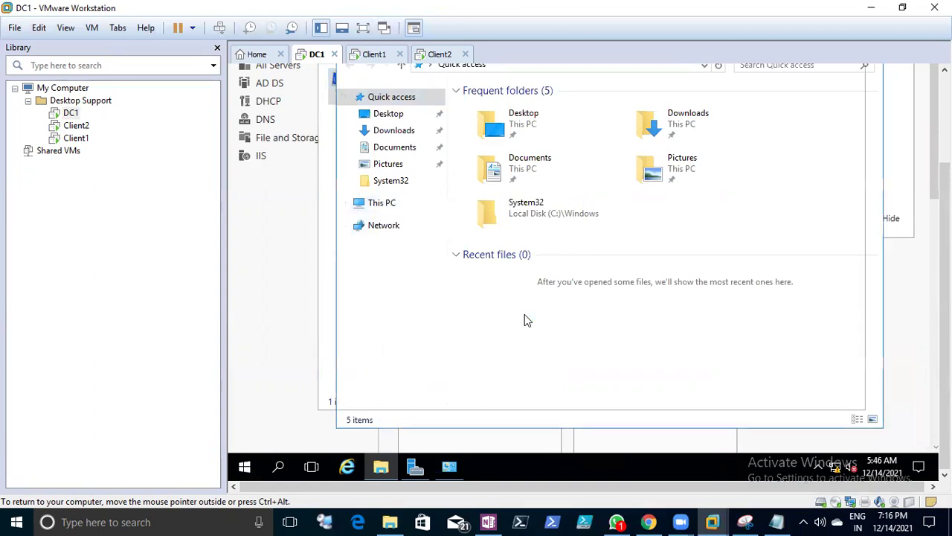
- Run dsa.msc for Active Directory Users and Computers and dismiss its domain error
right_click(250, 465)
left_click(312, 391)
type("dsa.msc")
key("Return")
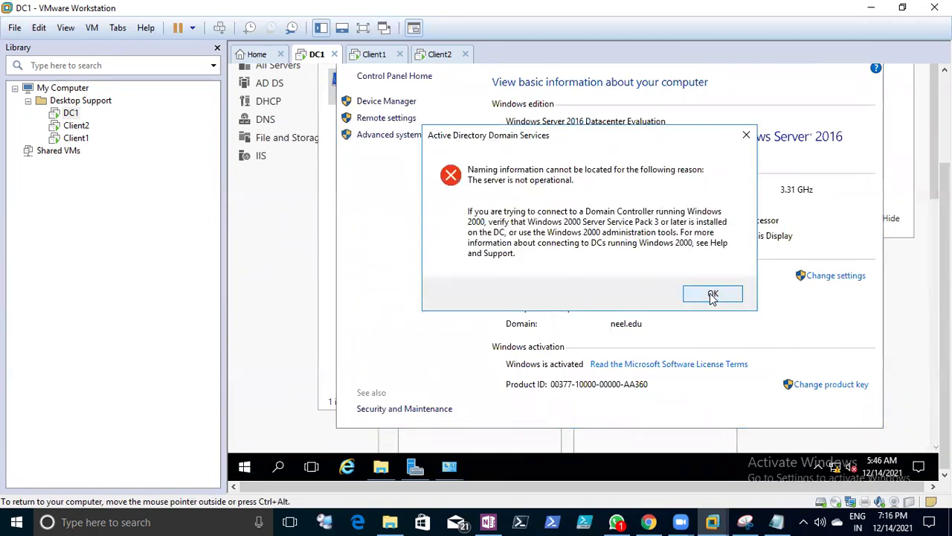
left_click(712, 295)
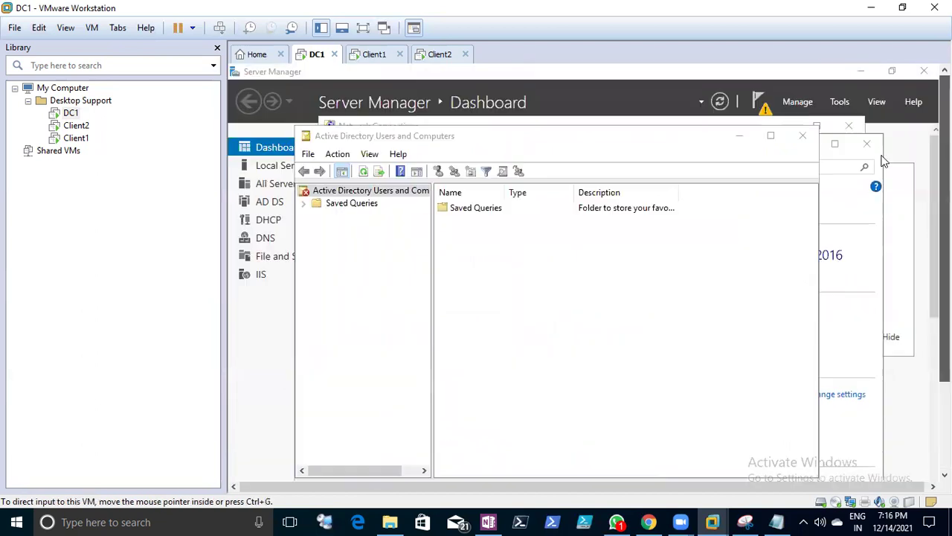
- Close Active Directory Users and Computers, the System window and File Explorer
left_click(304, 205)
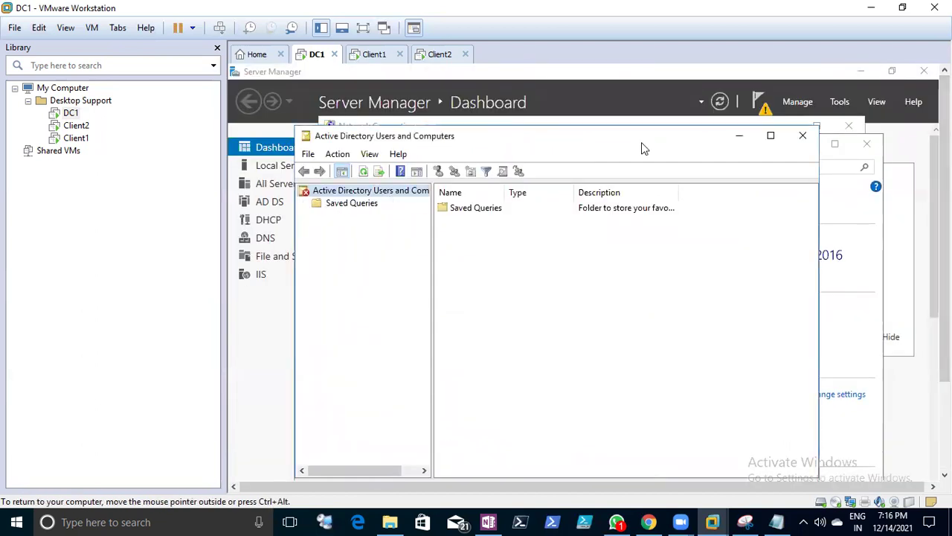
left_click(803, 135)
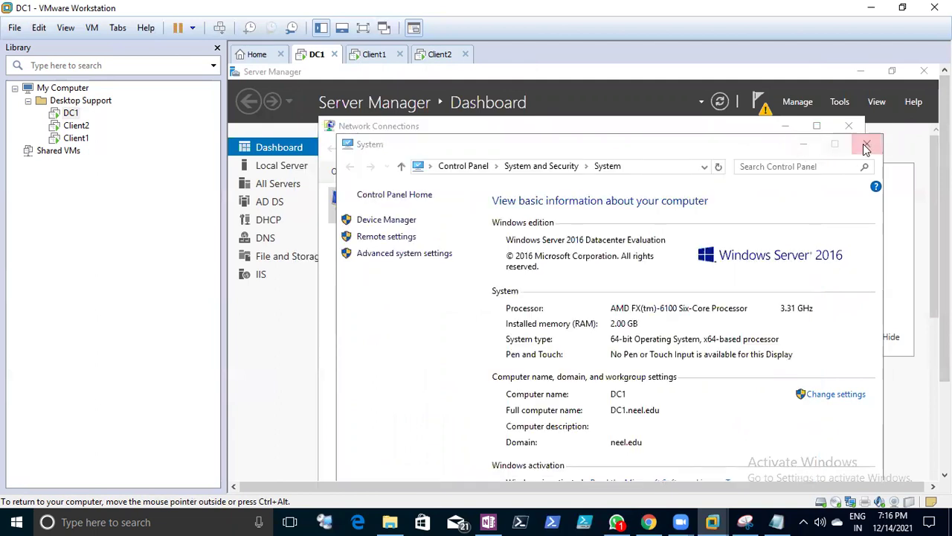
left_click(866, 146)
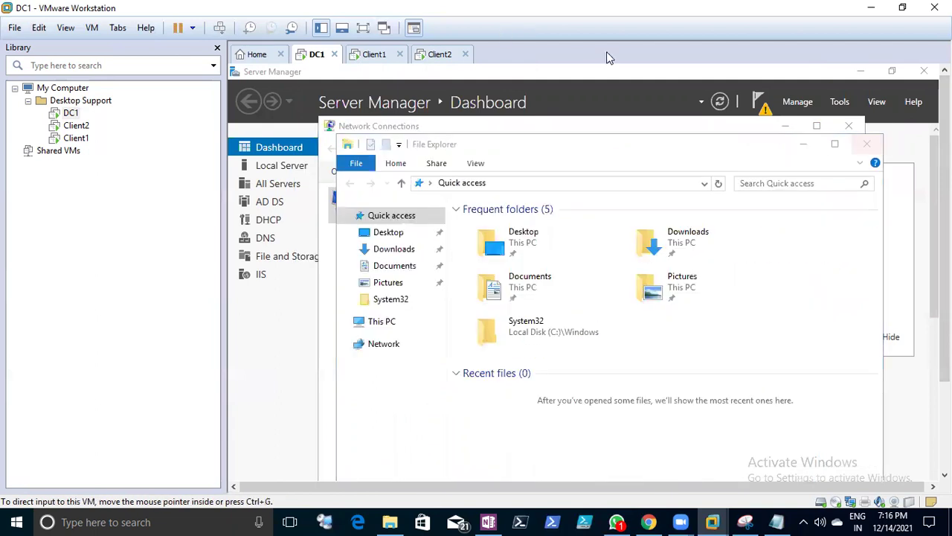
left_click(866, 145)
- Close Network Connections, step Add Roles and Features through to Server Roles, then close it
left_click(850, 126)
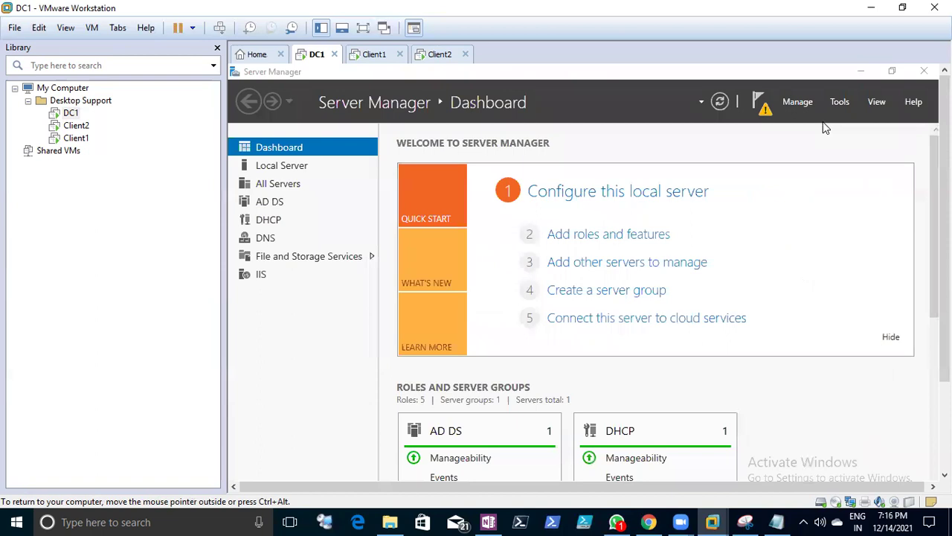
left_click(760, 102)
left_click(650, 189)
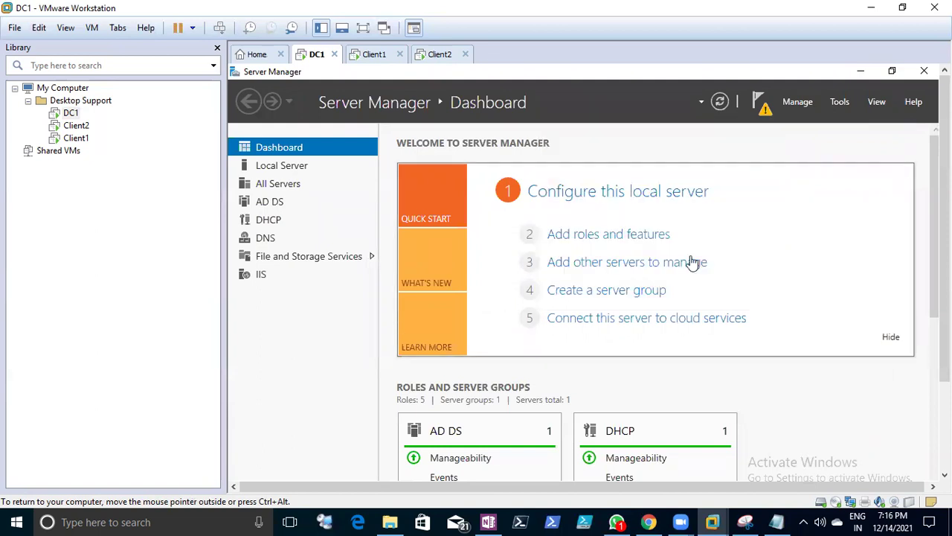
left_click(601, 238)
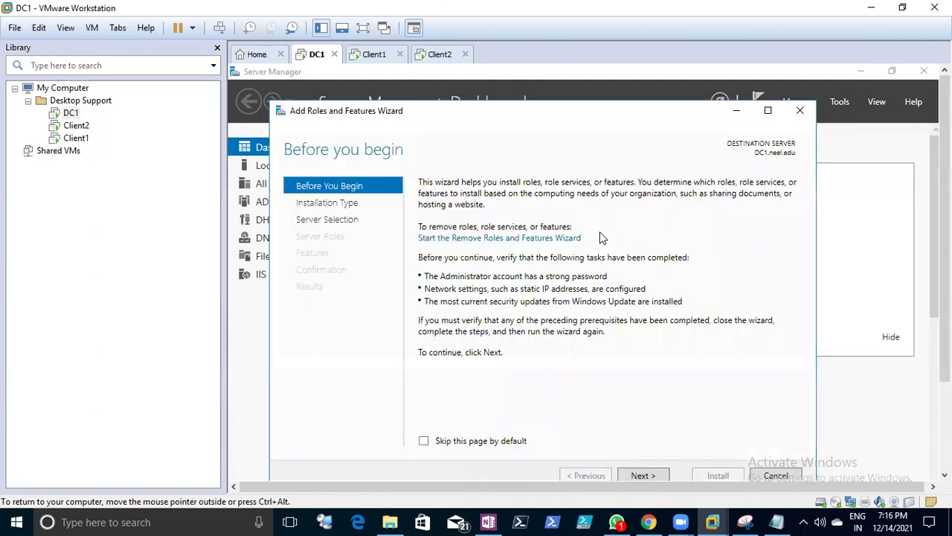
left_click(631, 476)
left_click(631, 476)
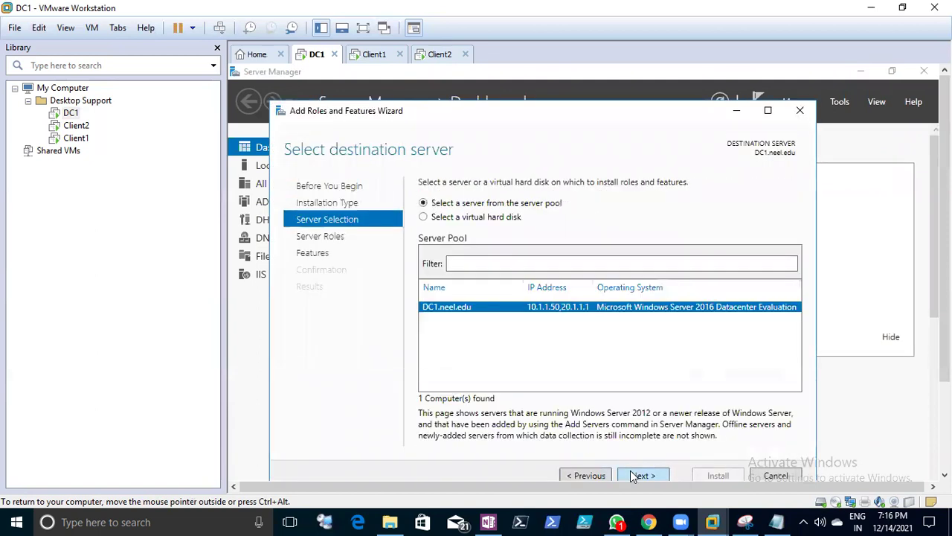
left_click(631, 476)
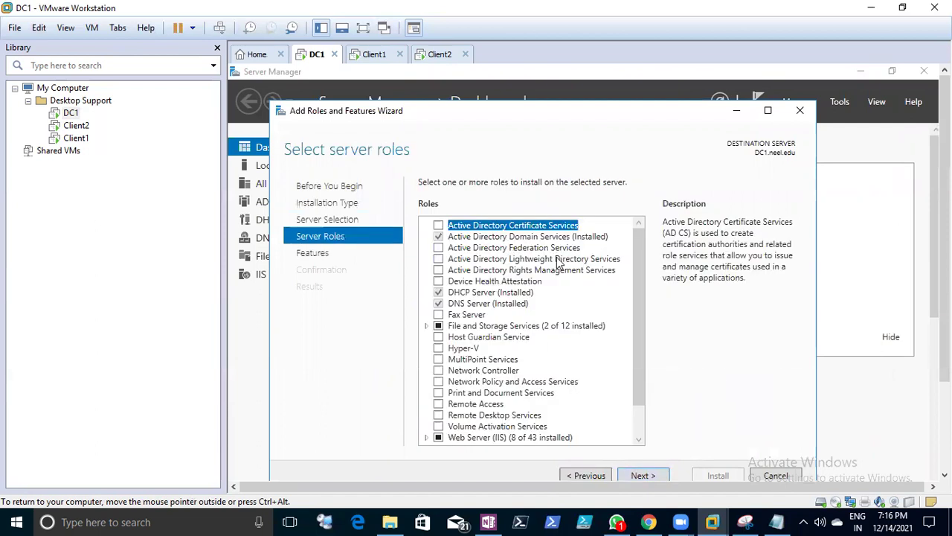
left_click(781, 477)
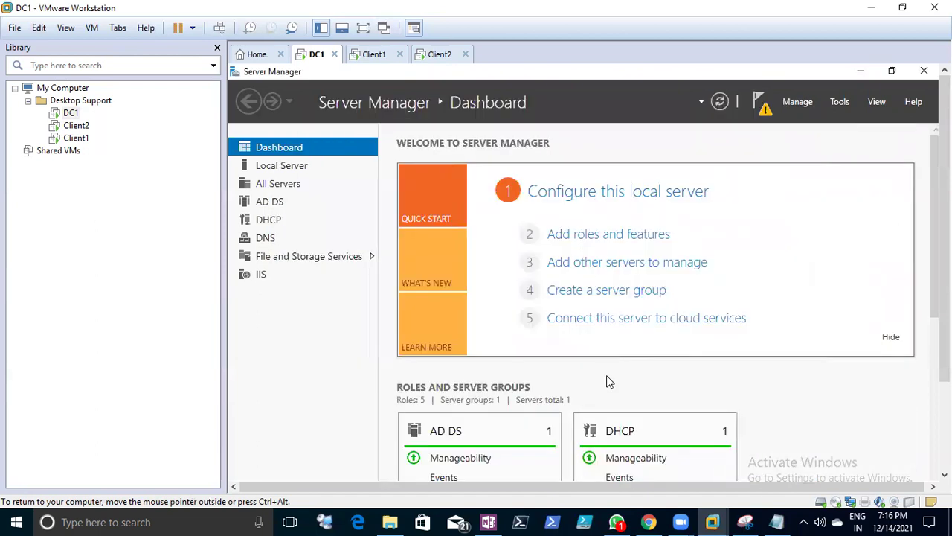
- Reopen Add Roles and Features maximised, advance to Server Selection, and cancel it
left_click(607, 235)
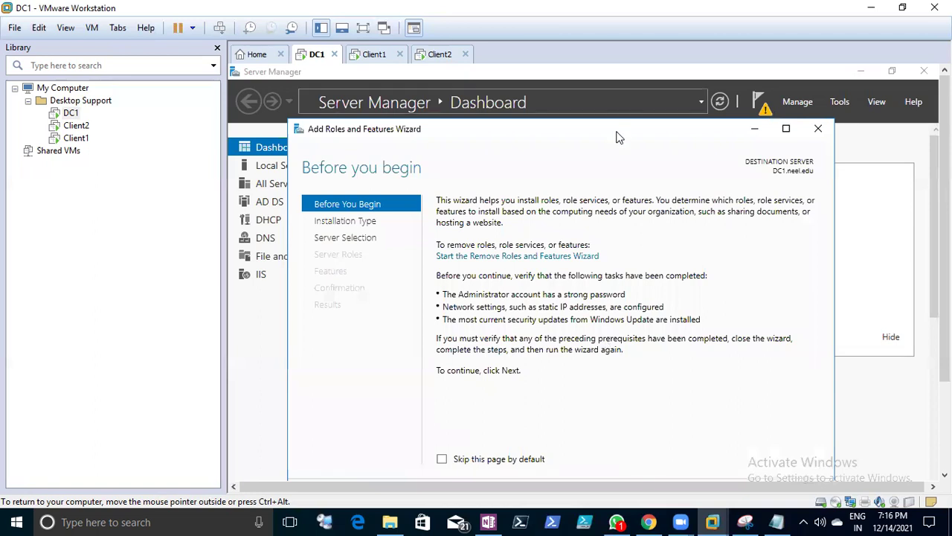
left_click_drag(619, 135, 615, 102)
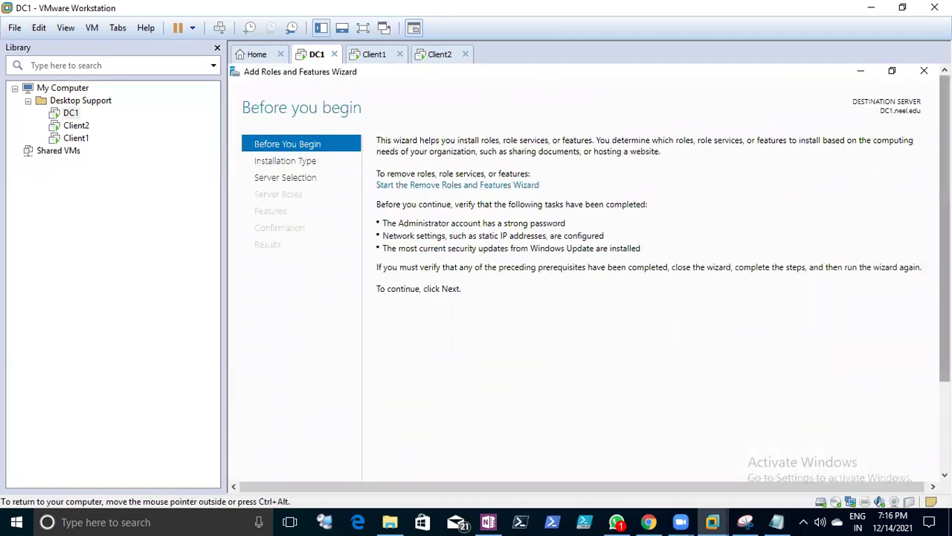
left_click_drag(945, 298, 944, 390)
left_click(766, 442)
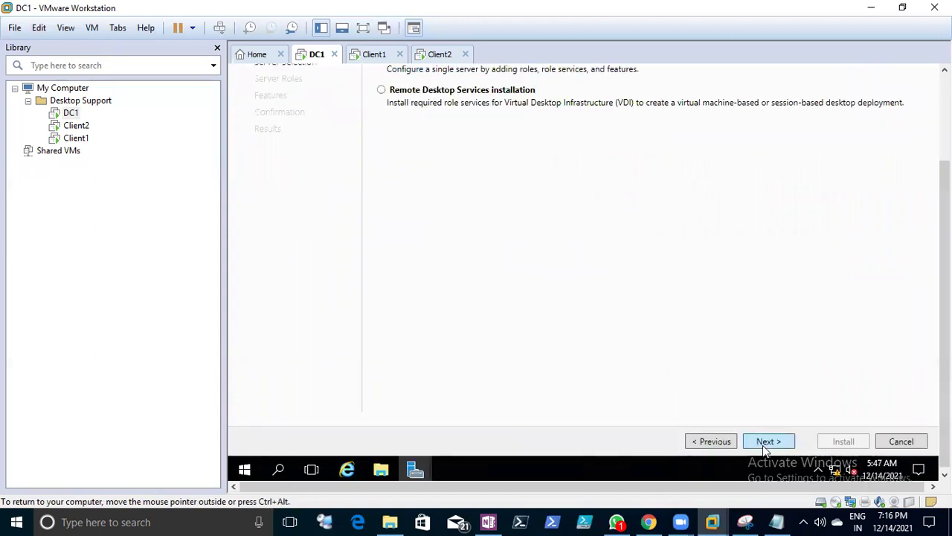
left_click(764, 444)
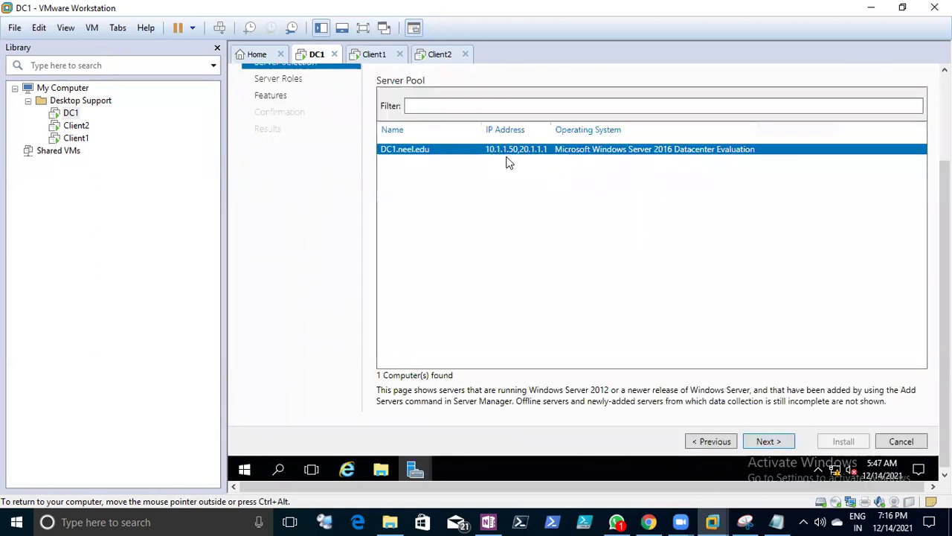
left_click(899, 441)
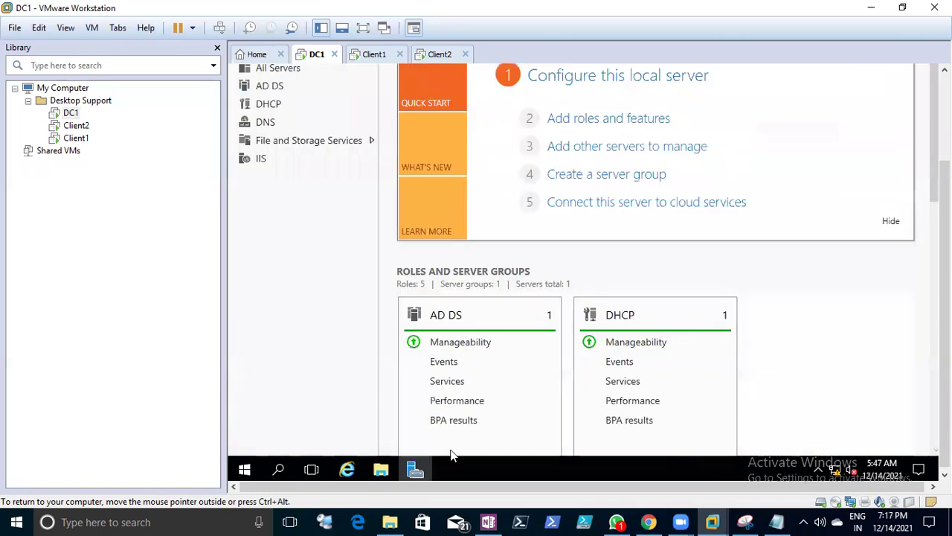
- Choose Restart from the Start button's Shut down or sign out menu
right_click(246, 470)
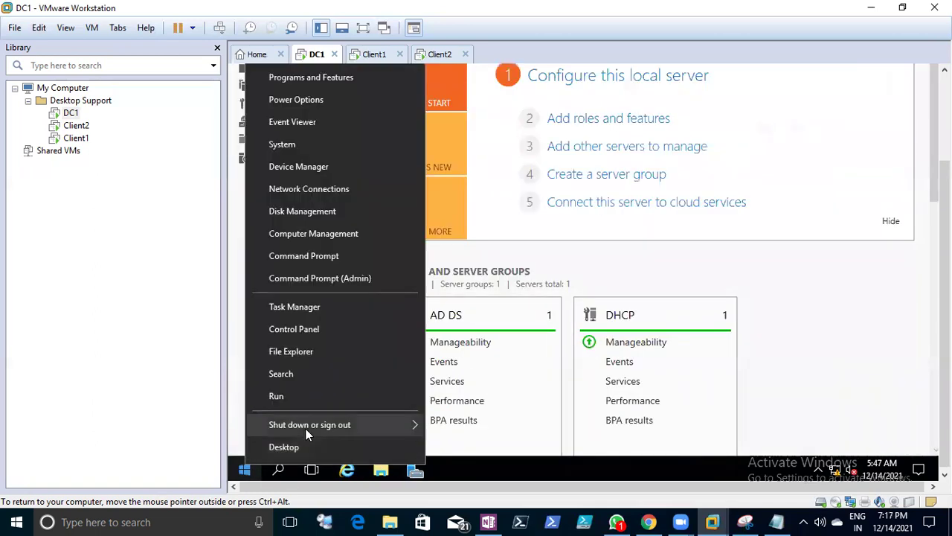
mouse_move(305, 427)
left_click(458, 421)
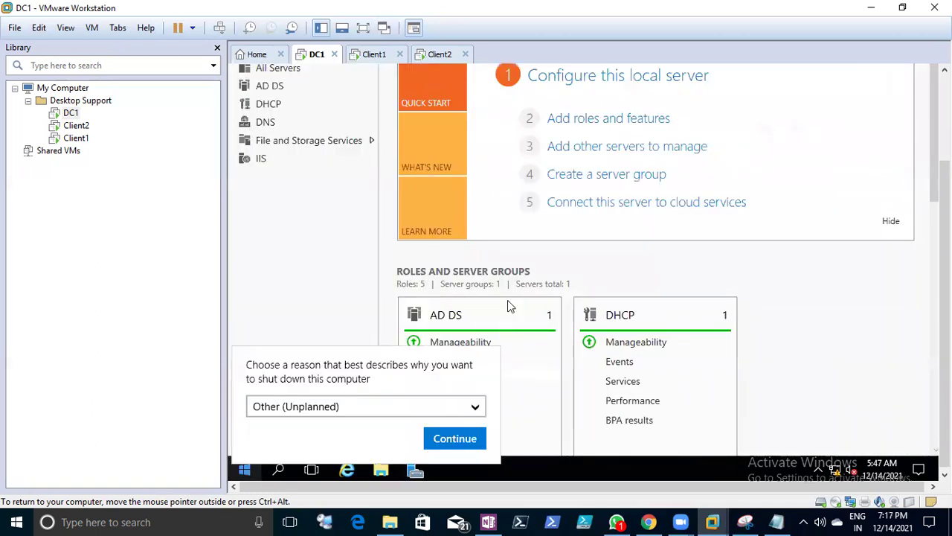
- Restart DC1 with the Other (Planned) reason and let it reboot to the startup logo
left_click(387, 409)
left_click(400, 418)
left_click(455, 438)
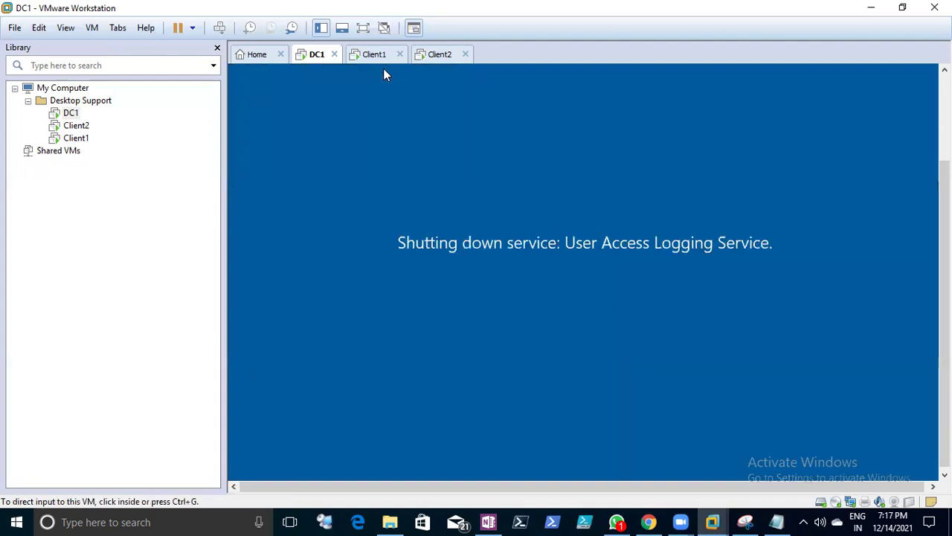
left_click(399, 84)
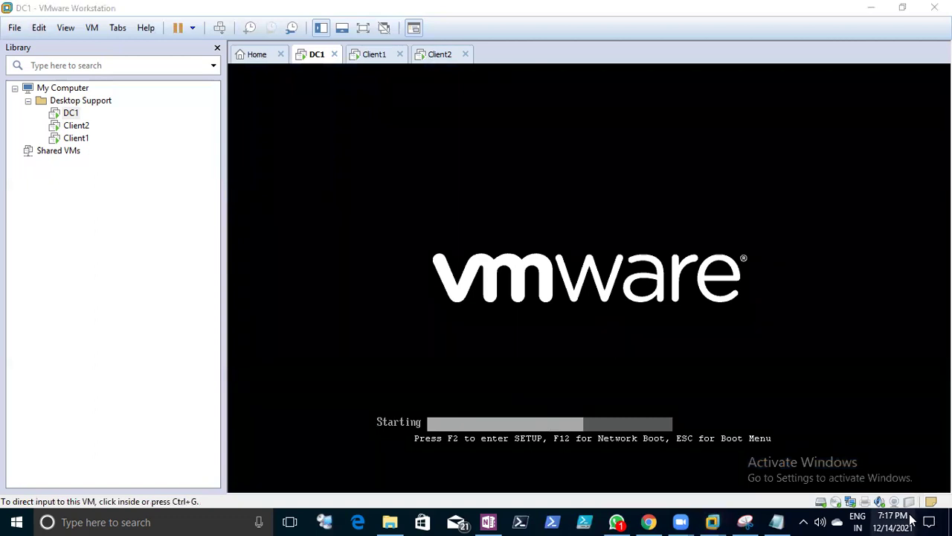
- Check the Client1, Client2 and DC1 machine screens while DC1 keeps booting
left_click(893, 522)
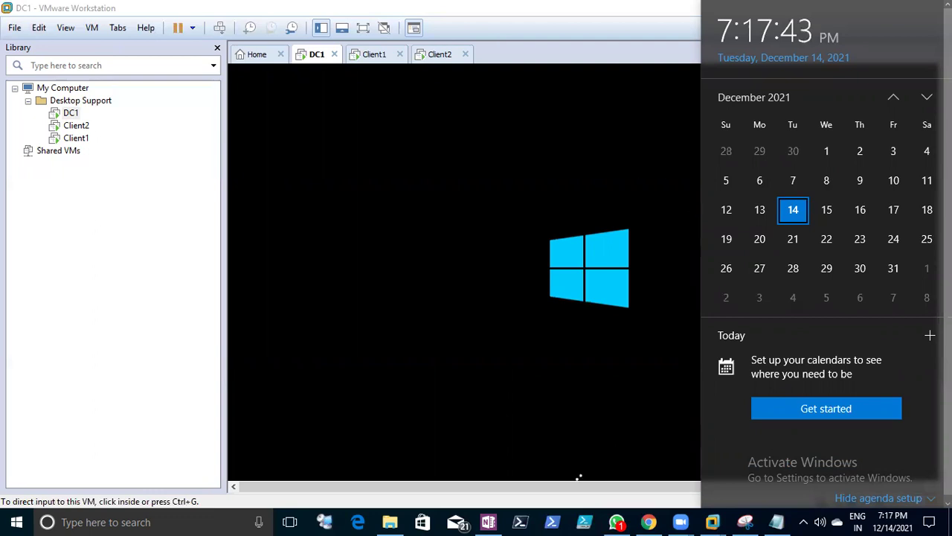
left_click(461, 208)
key("ctrl+alt")
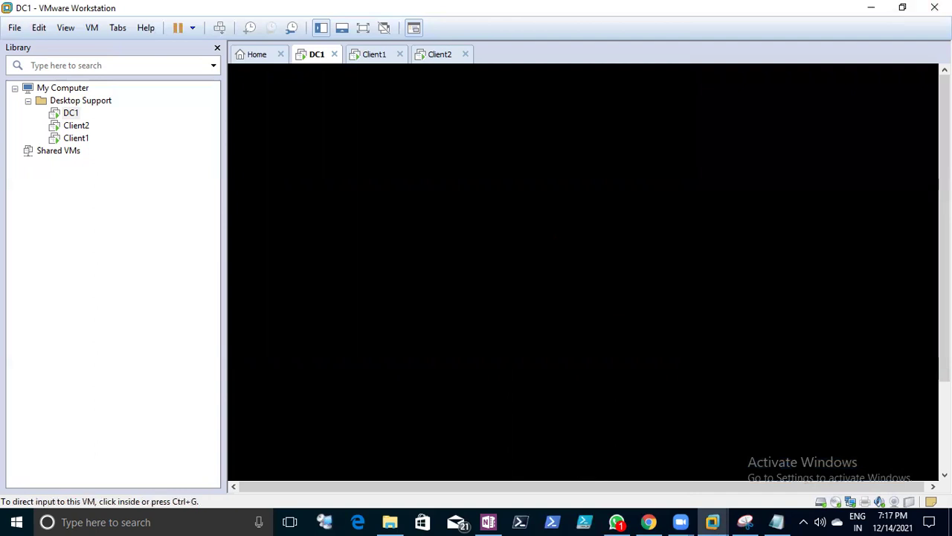
left_click(372, 54)
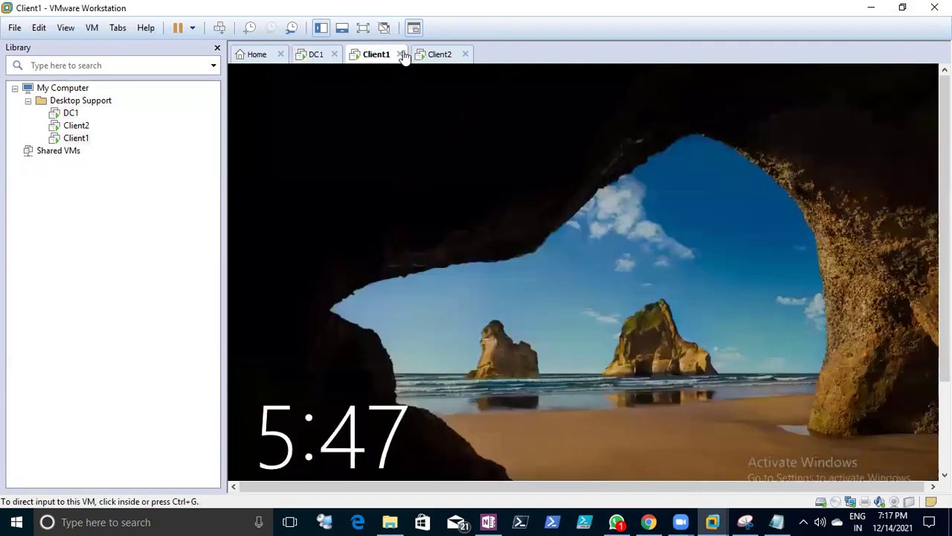
left_click(440, 54)
left_click(311, 55)
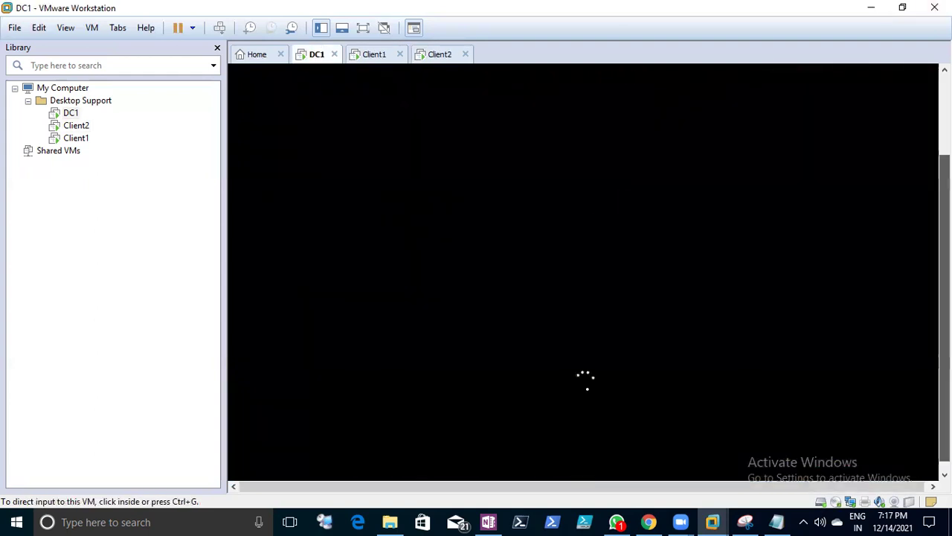
left_click(586, 179)
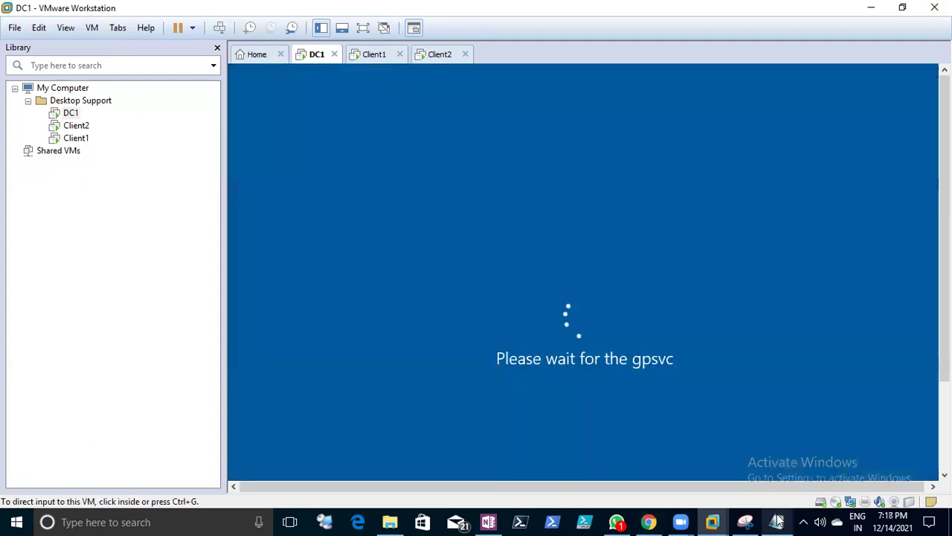
- Bring the Notes file in Notepad to the front and save it
left_click(777, 521)
left_click(16, 25)
left_click(32, 70)
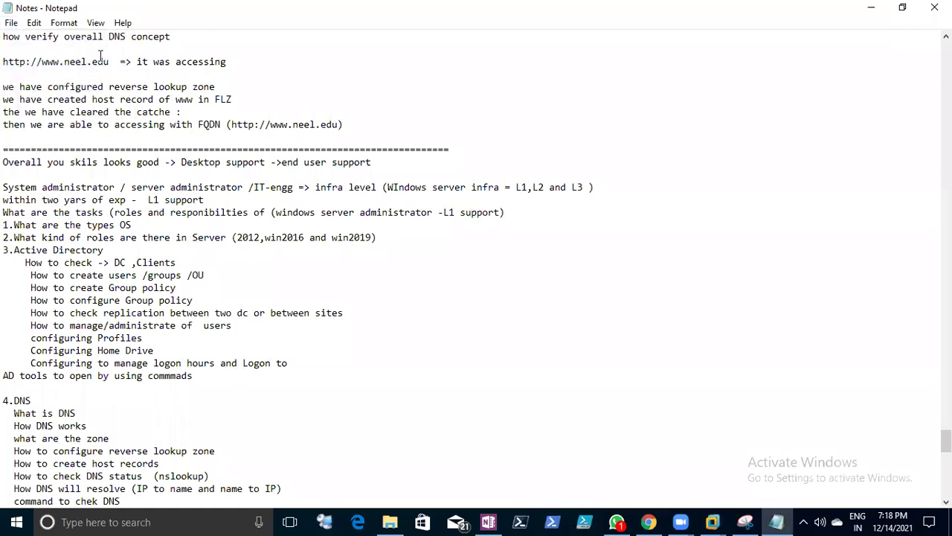
- Minimize Notepad and narrow the Library pane to widen DC1's view
left_click(374, 72)
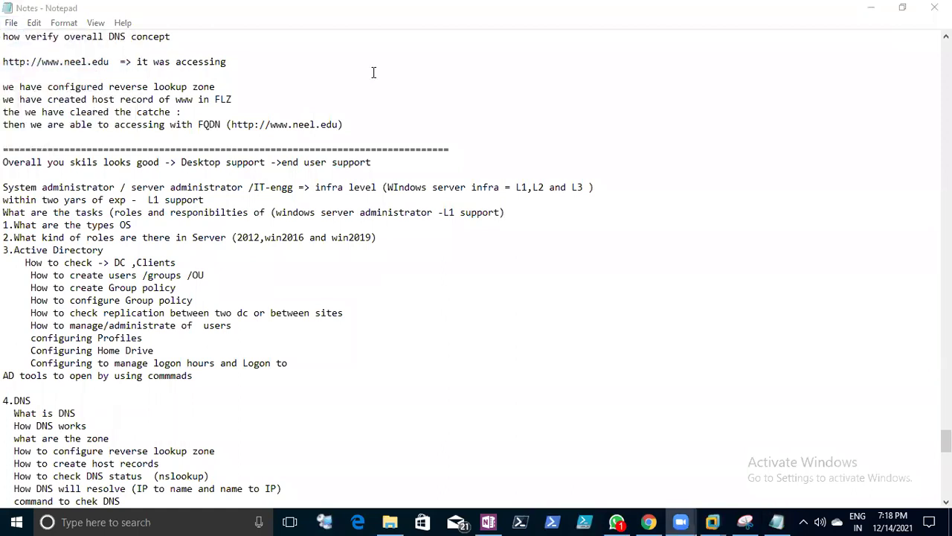
left_click(869, 12)
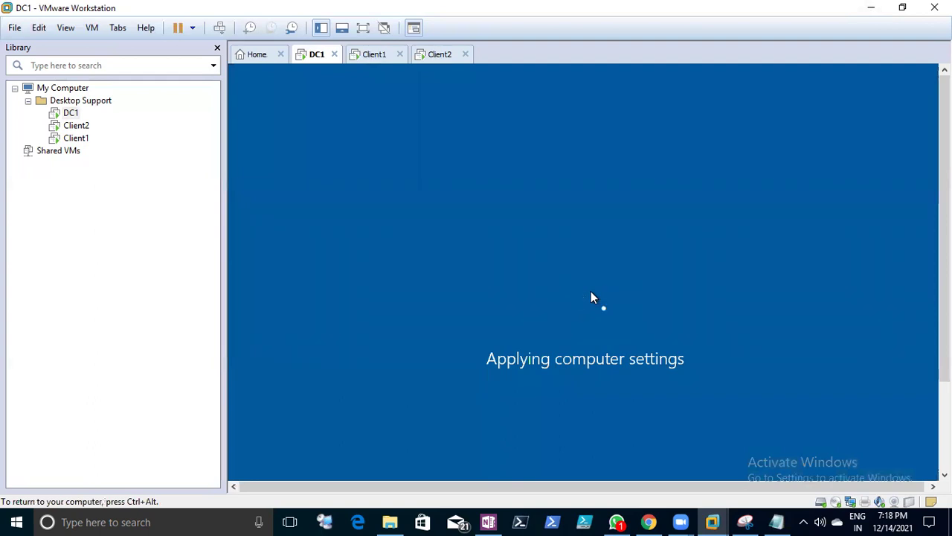
left_click(837, 270)
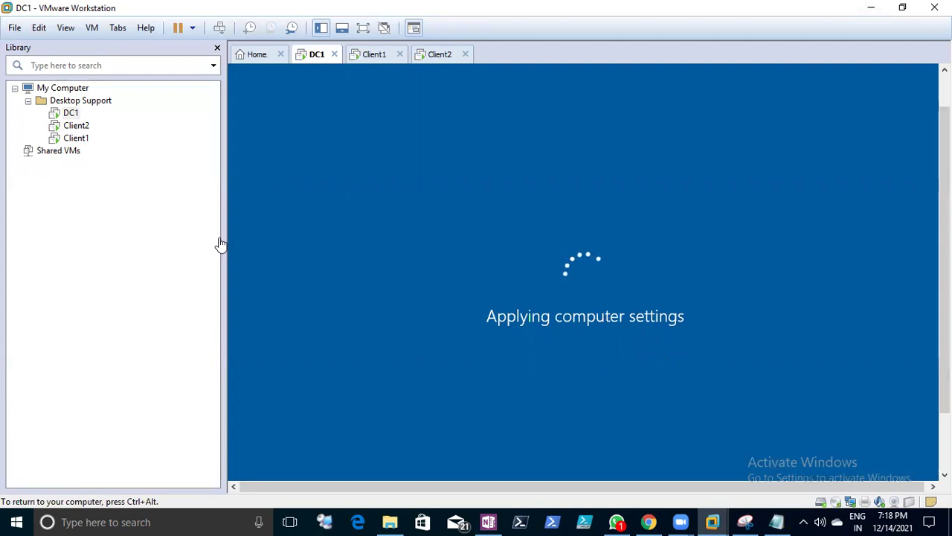
left_click_drag(146, 206, 146, 206)
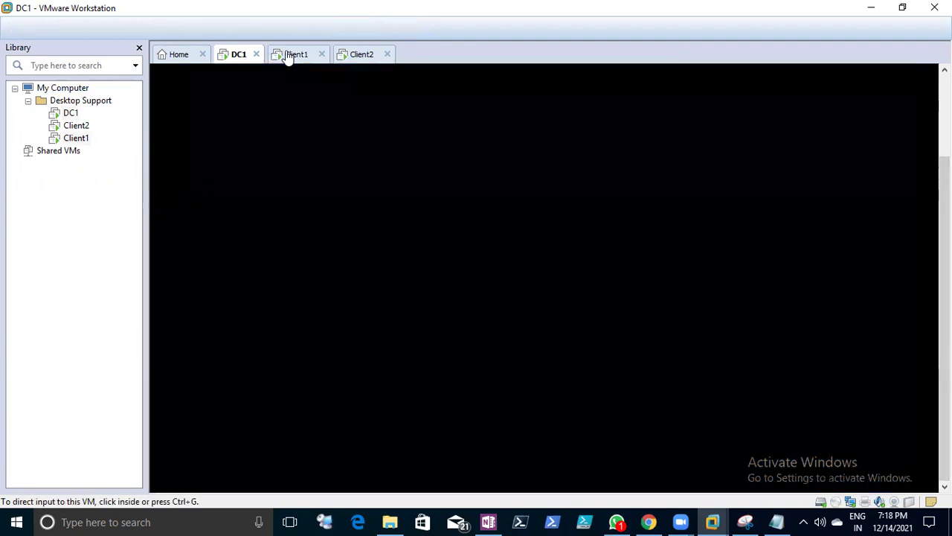
- Check the Client1 and DC1 screens, then reopen Notes at the DHCP scope section
left_click(291, 56)
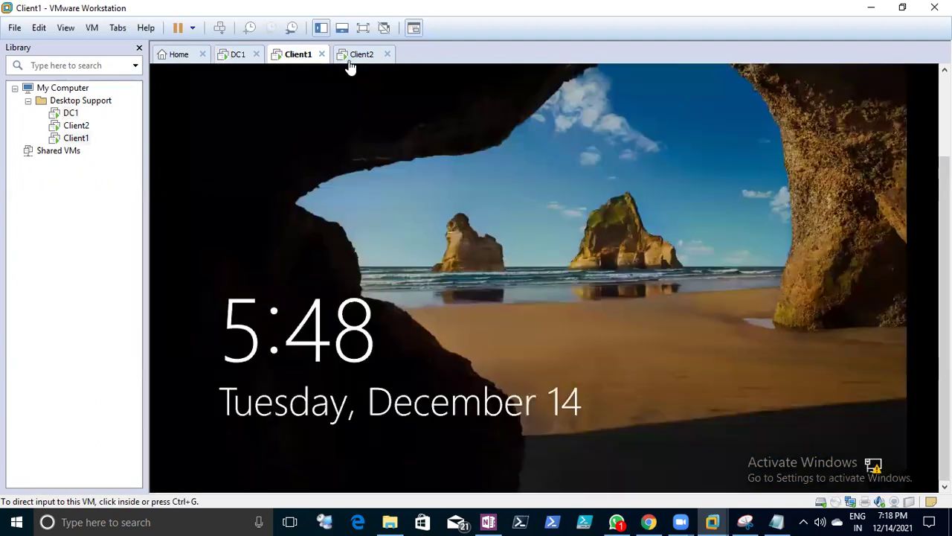
left_click(233, 57)
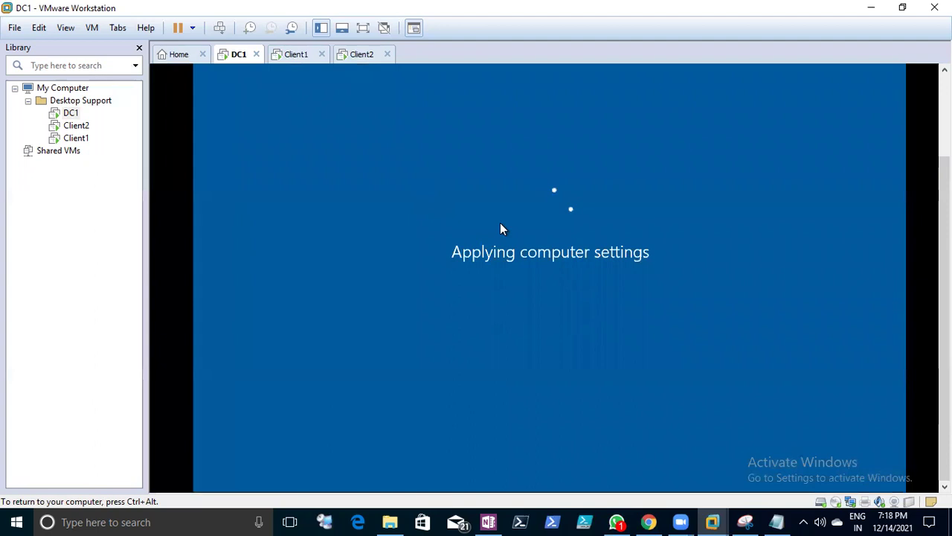
left_click(290, 58)
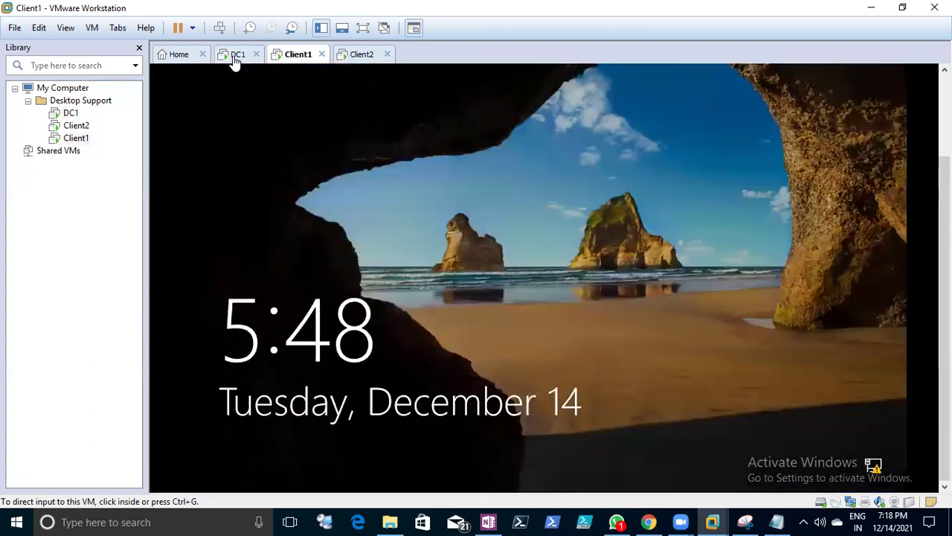
left_click(233, 58)
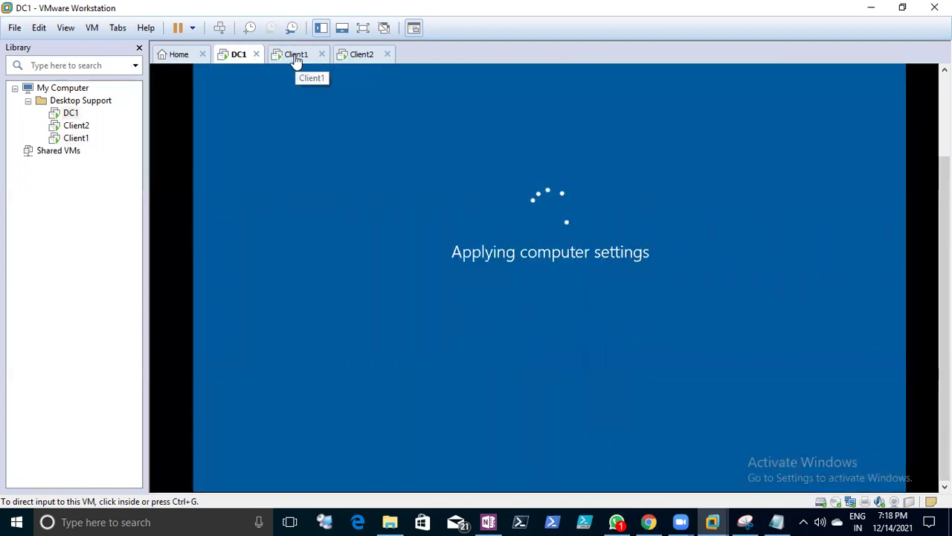
left_click(776, 521)
scroll(13, 362, "down", 20)
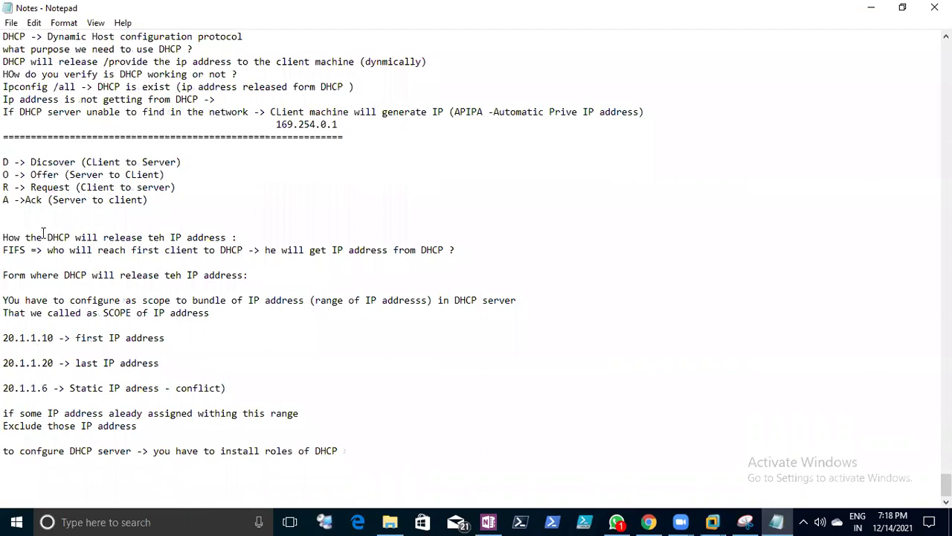
- Highlight the DHCP address-release lines, save the Notes file, and minimize Notepad
left_click_drag(3, 237, 156, 250)
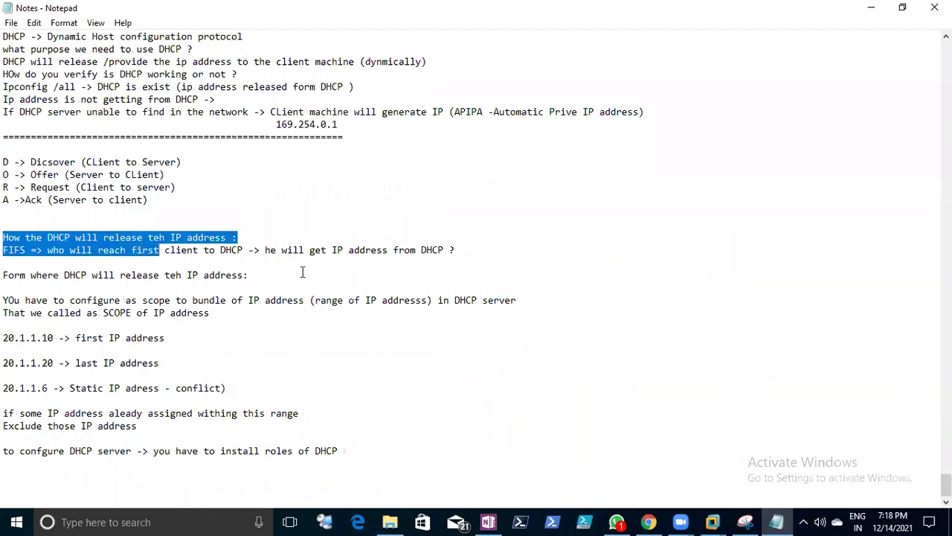
left_click(302, 274)
left_click(10, 23)
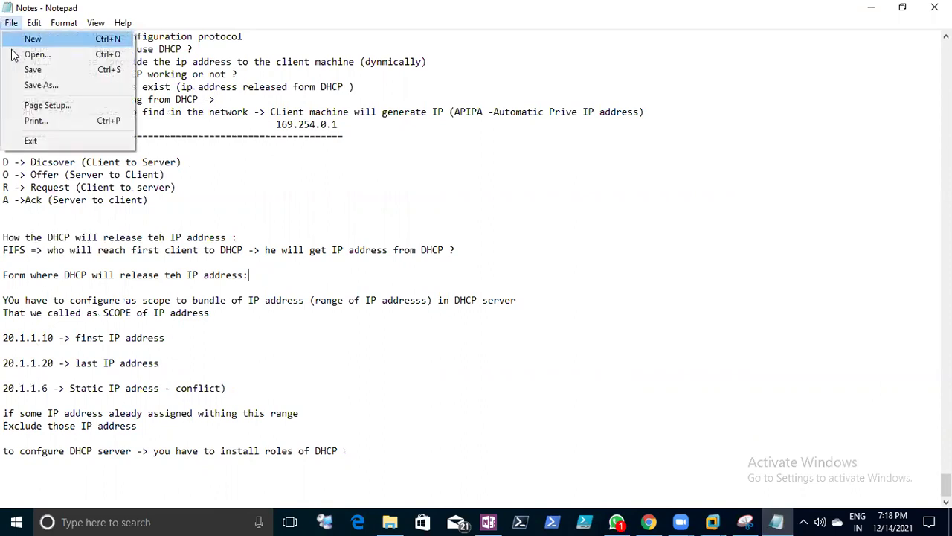
left_click(16, 67)
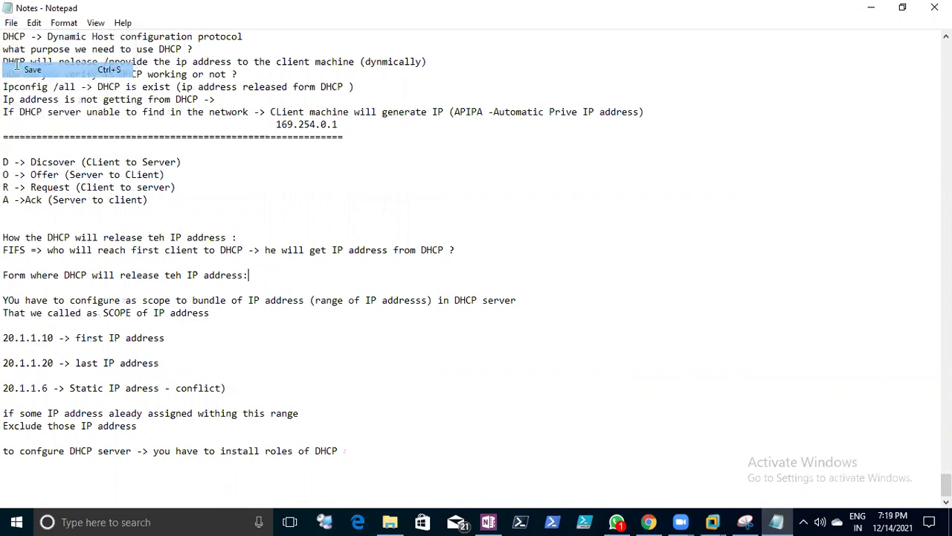
left_click(872, 9)
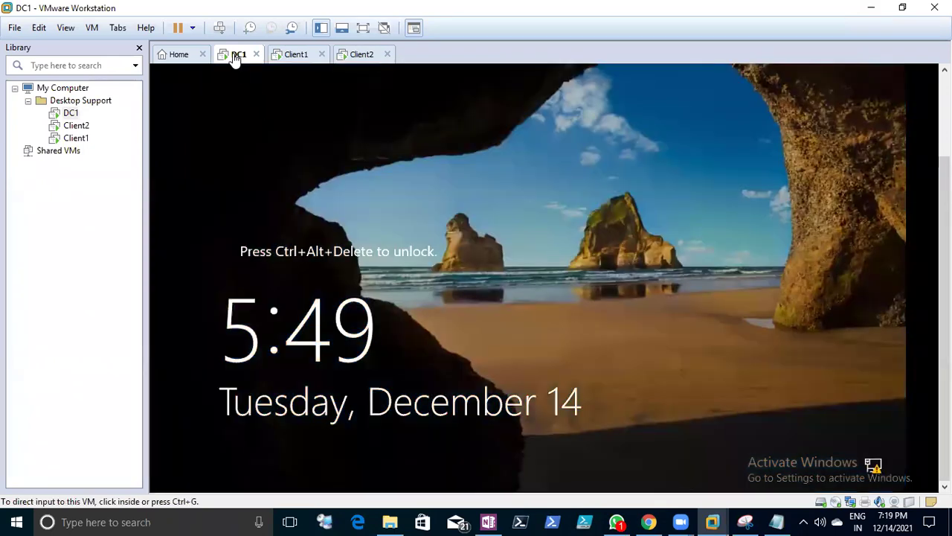
- Send Ctrl+Alt+Del to DC1 and sign in with the administrator password
right_click(232, 63)
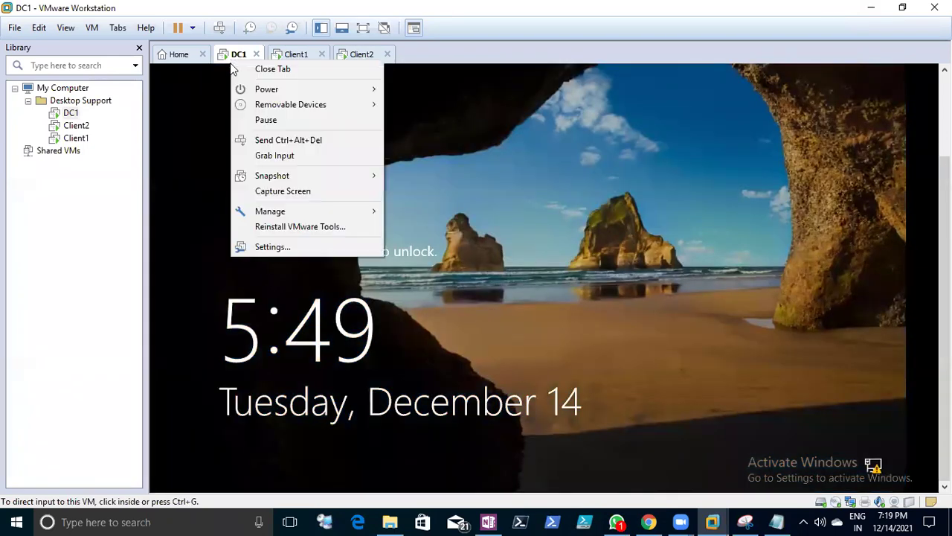
left_click(276, 139)
left_click(460, 251)
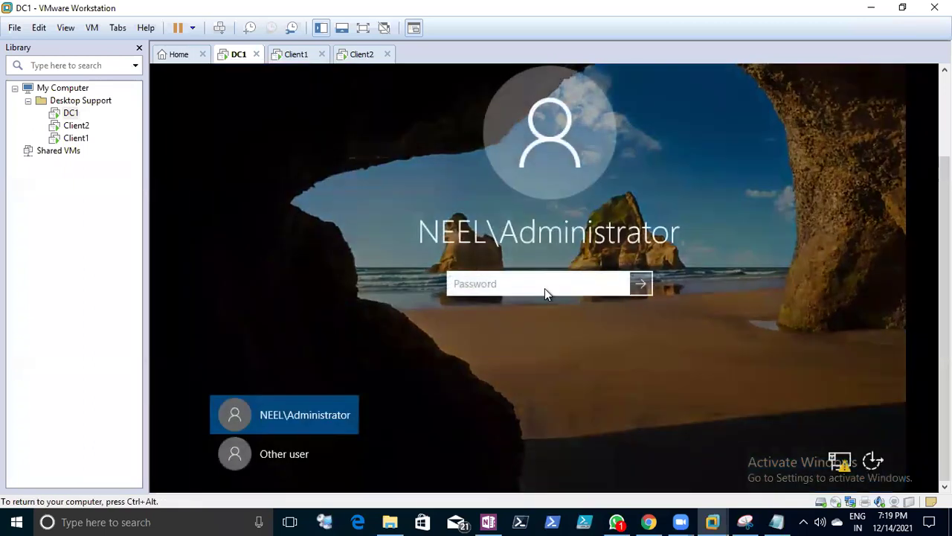
type("•••")
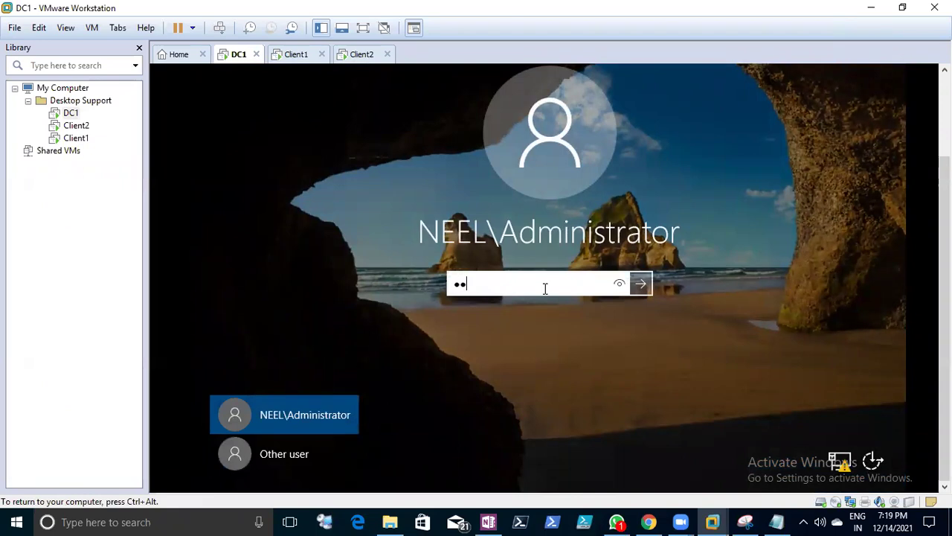
type("•••••••")
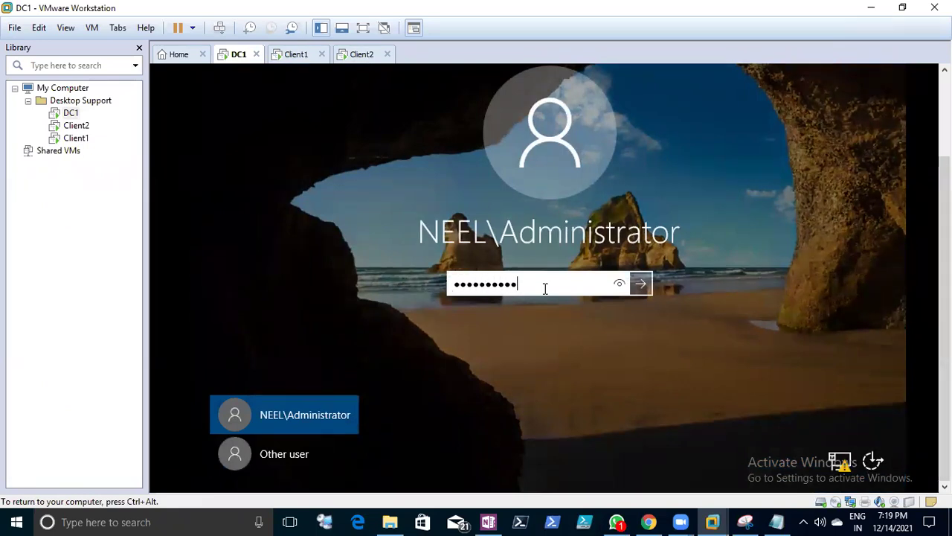
key("Return")
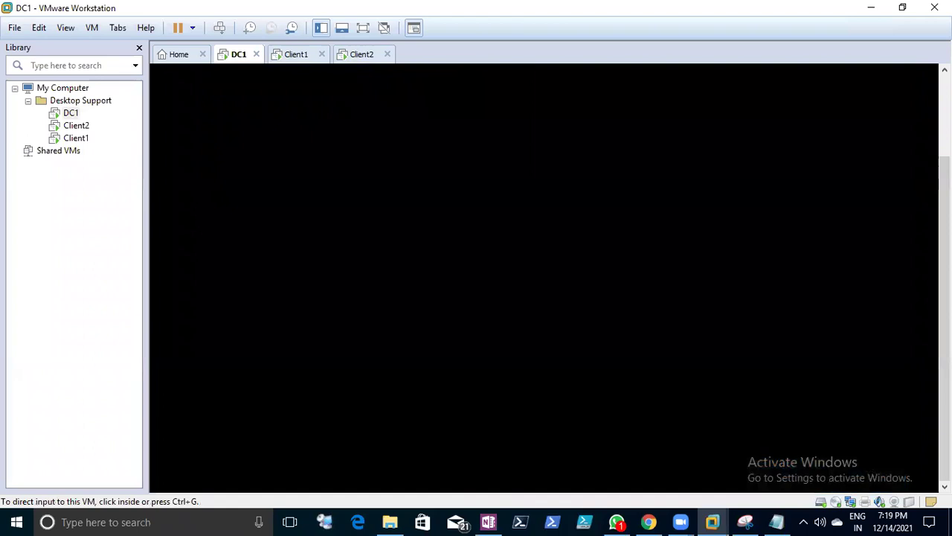
- Release and regain DC1 input focus to wake its Windows Server 2016 desktop
mouse_move(945, 319)
left_mouse_down()
mouse_move(945, 254)
mouse_move(944, 318)
left_mouse_up()
left_click(315, 93)
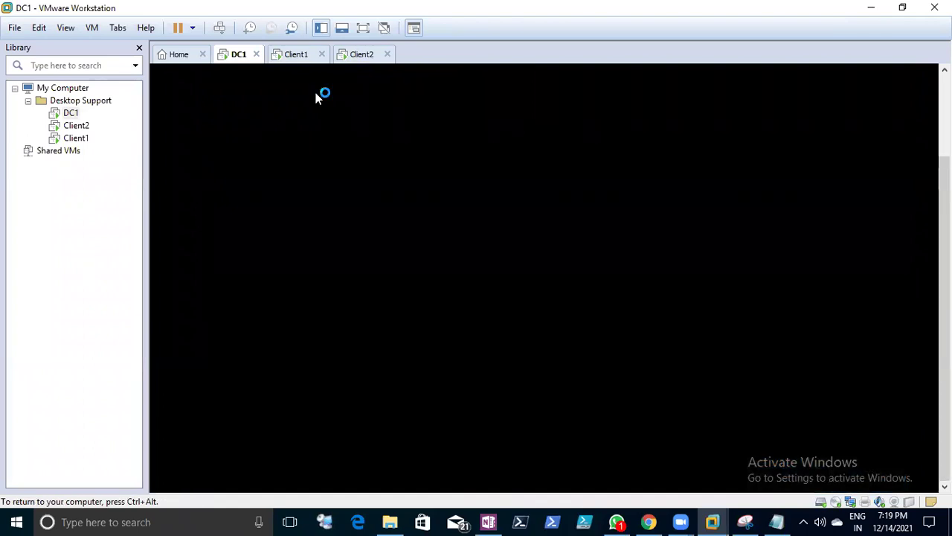
key("ctrl+alt")
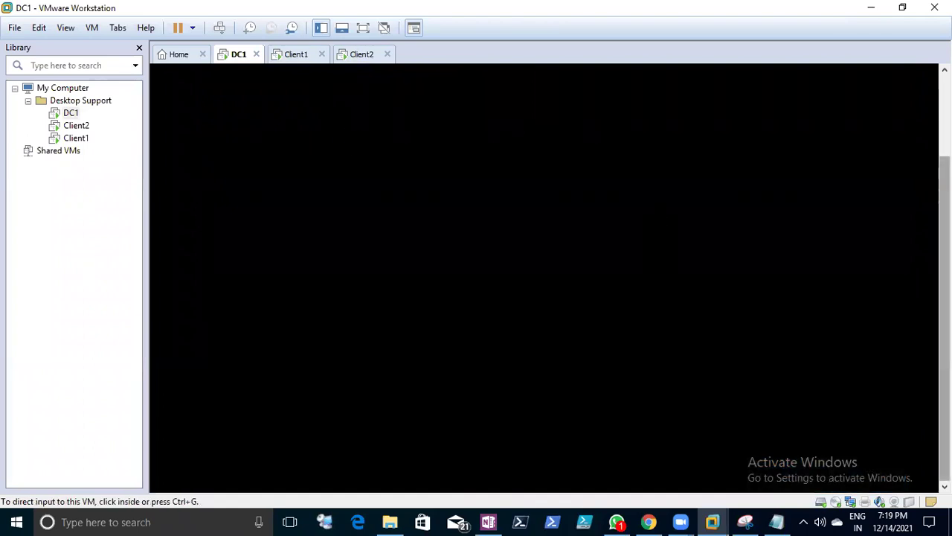
mouse_move(945, 320)
left_mouse_down()
mouse_move(945, 238)
mouse_move(944, 319)
left_mouse_up()
left_click(684, 255)
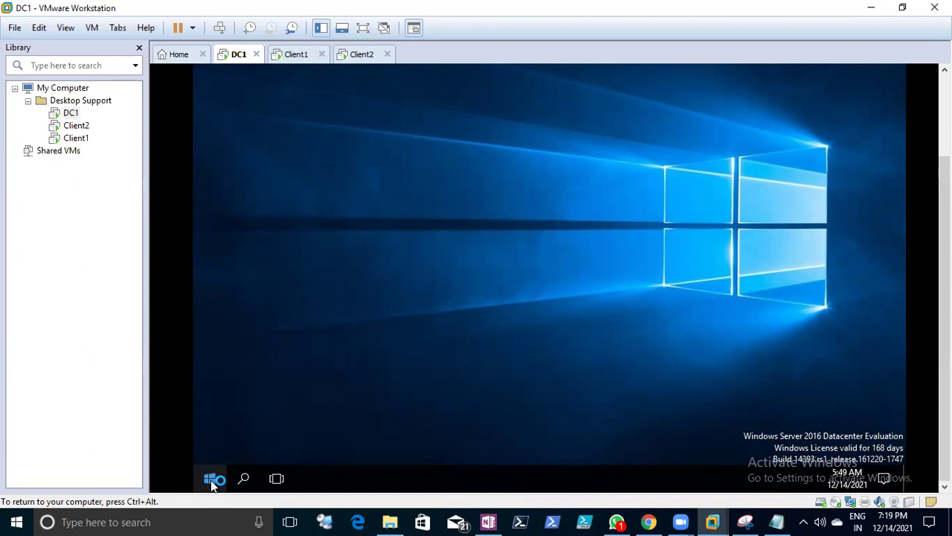
- Run dsa.msc on DC1, expand neel.edu in Active Directory Users and Computers, then minimise it
right_click(210, 480)
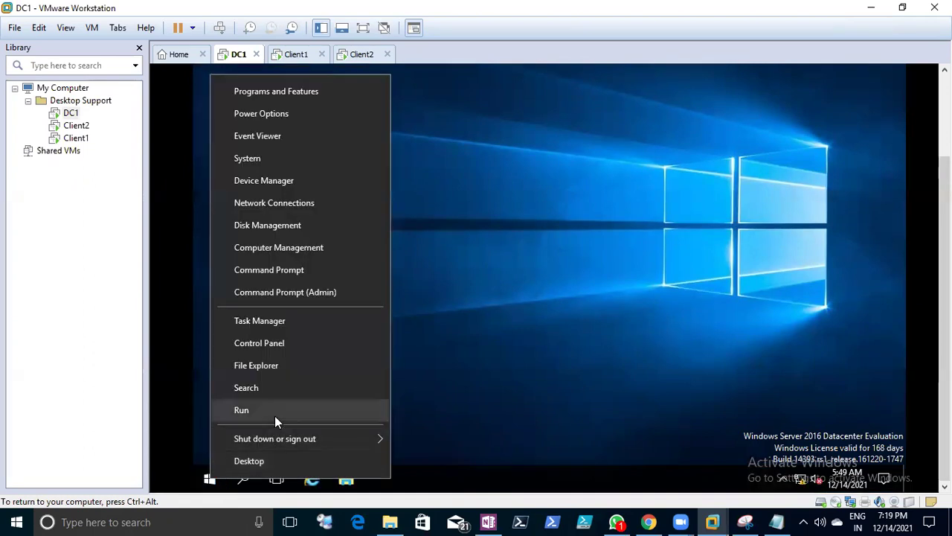
left_click(275, 411)
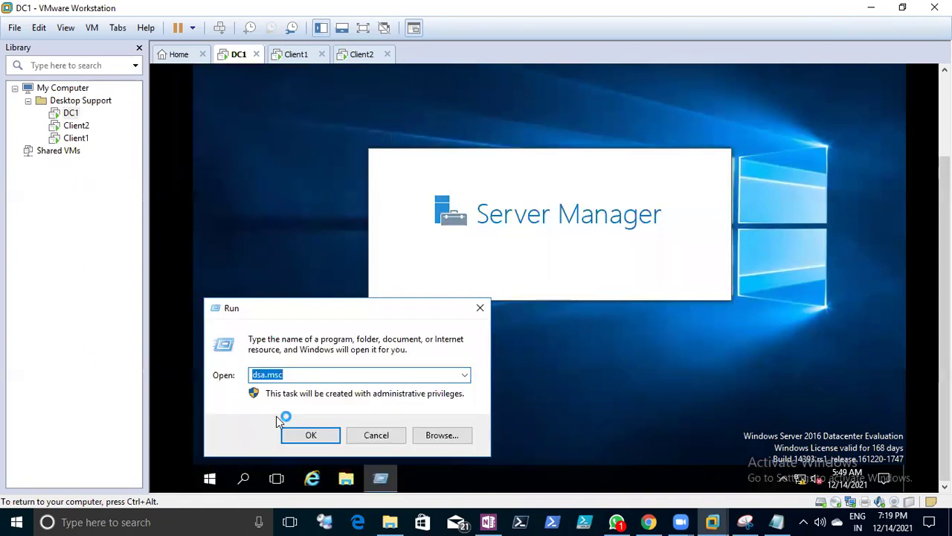
key("Return")
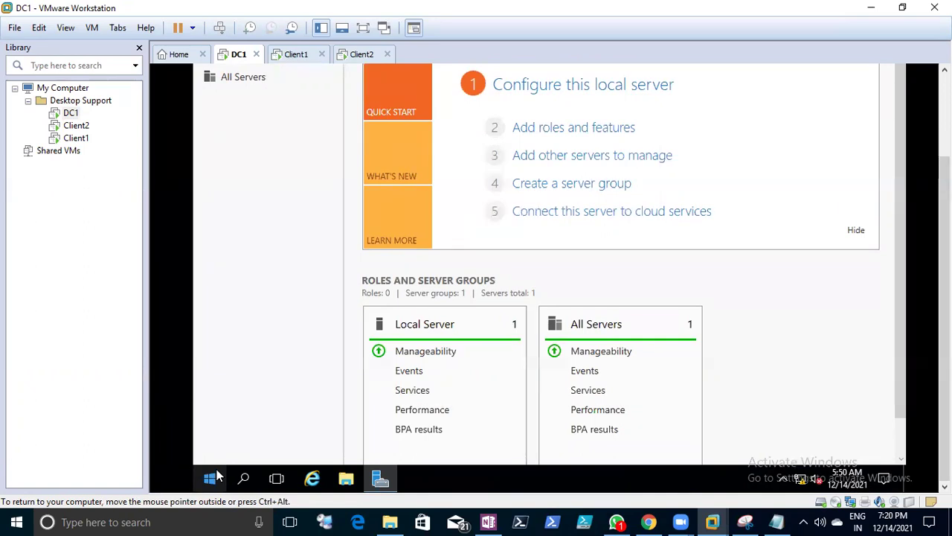
right_click(217, 476)
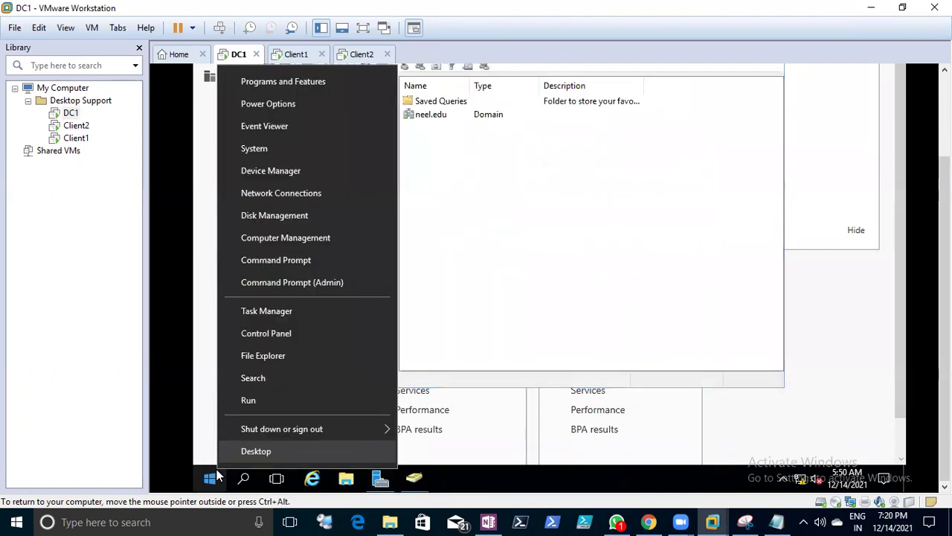
left_click(311, 146)
left_click(270, 110)
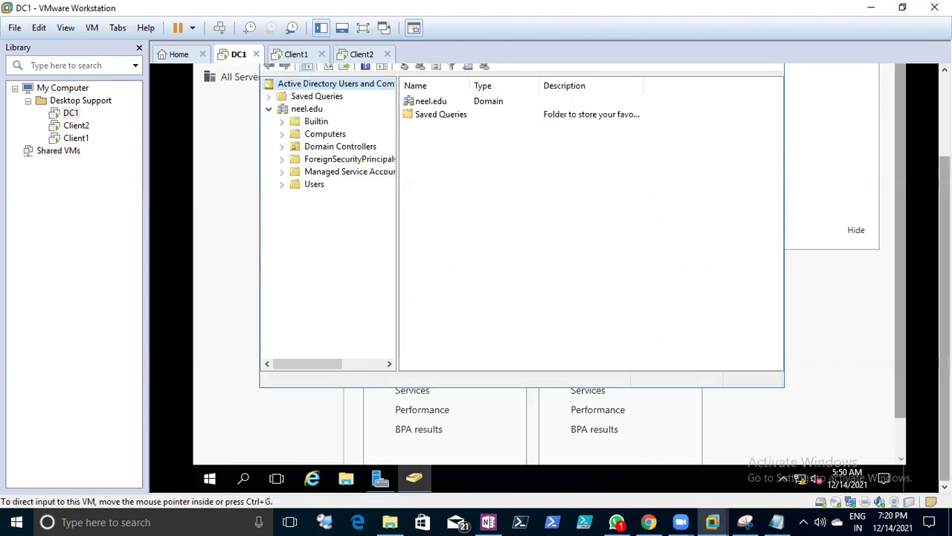
left_click(701, 116)
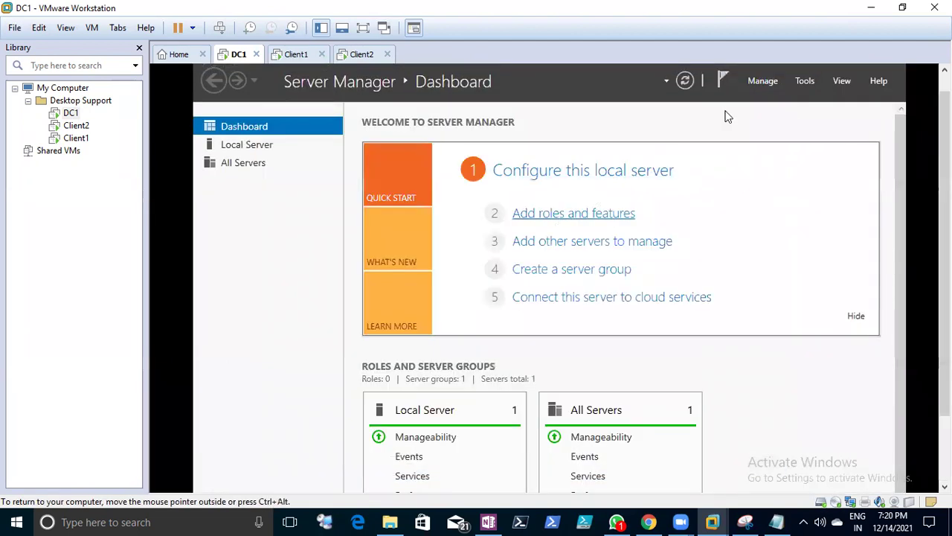
- Review the Server Manager task details, then refresh the Dashboard to show the pending notification
left_click(725, 81)
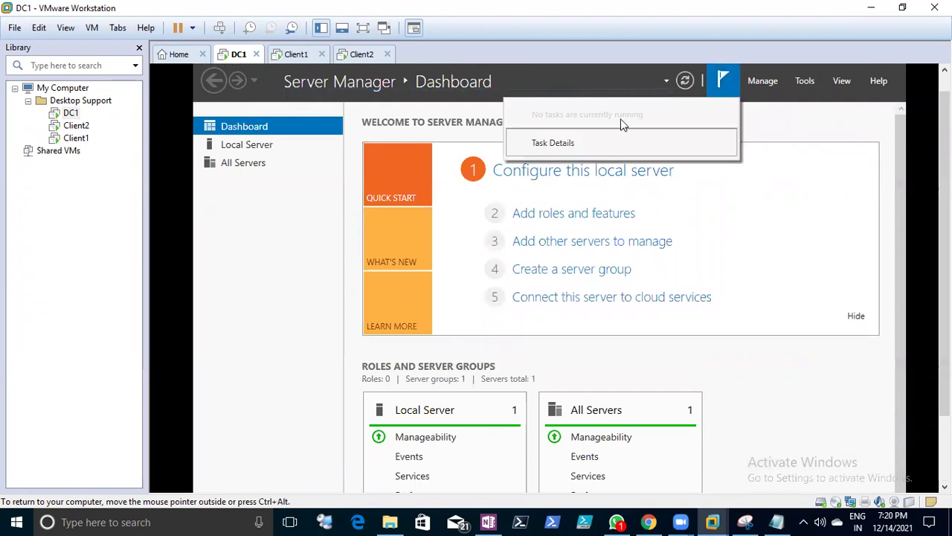
left_click(568, 143)
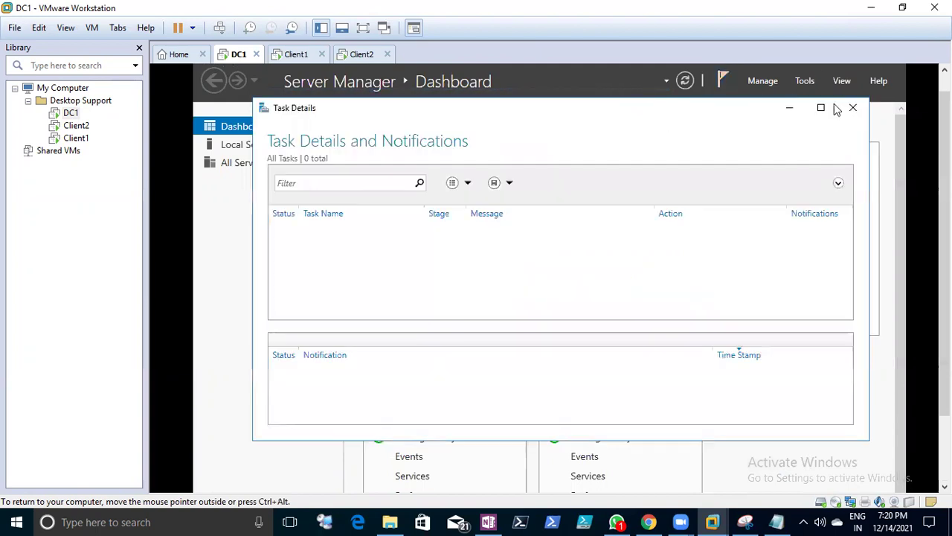
left_click(853, 108)
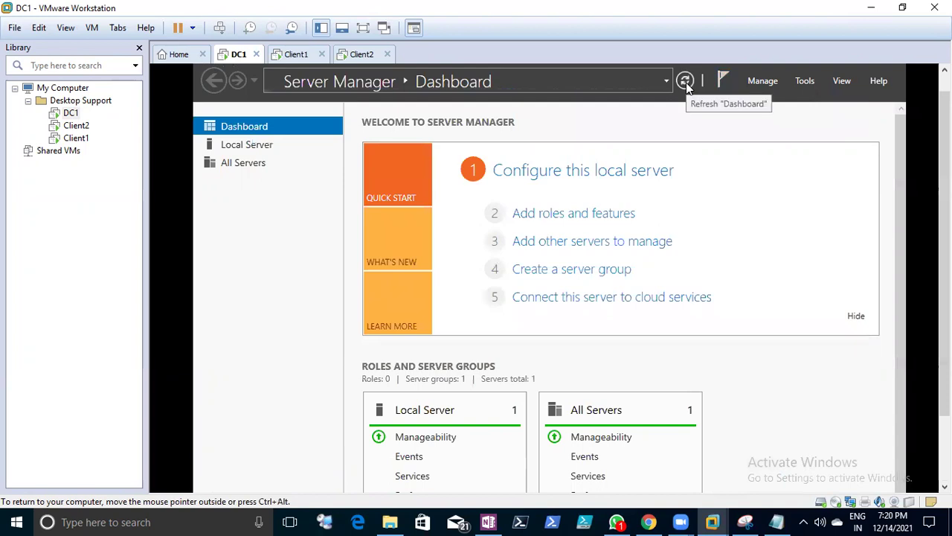
left_click(686, 82)
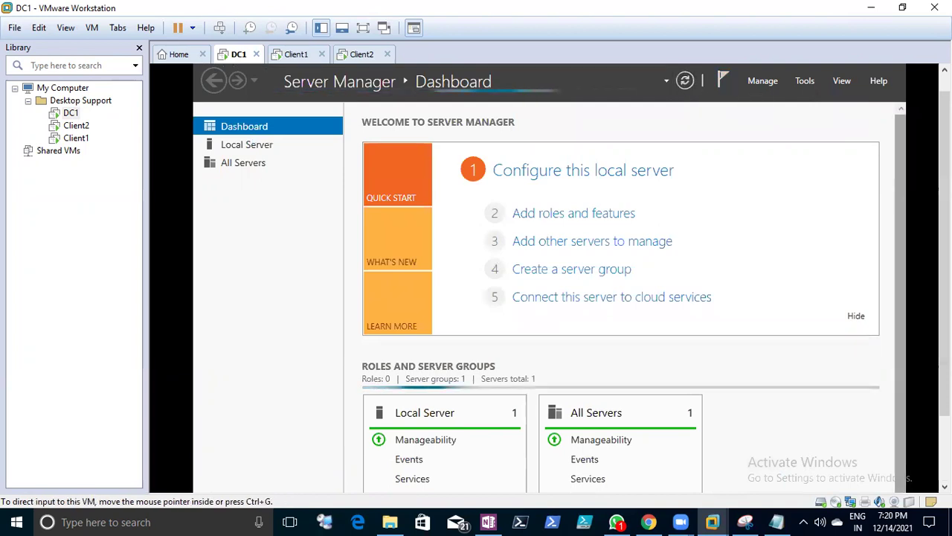
scroll(752, 282, "down", 2)
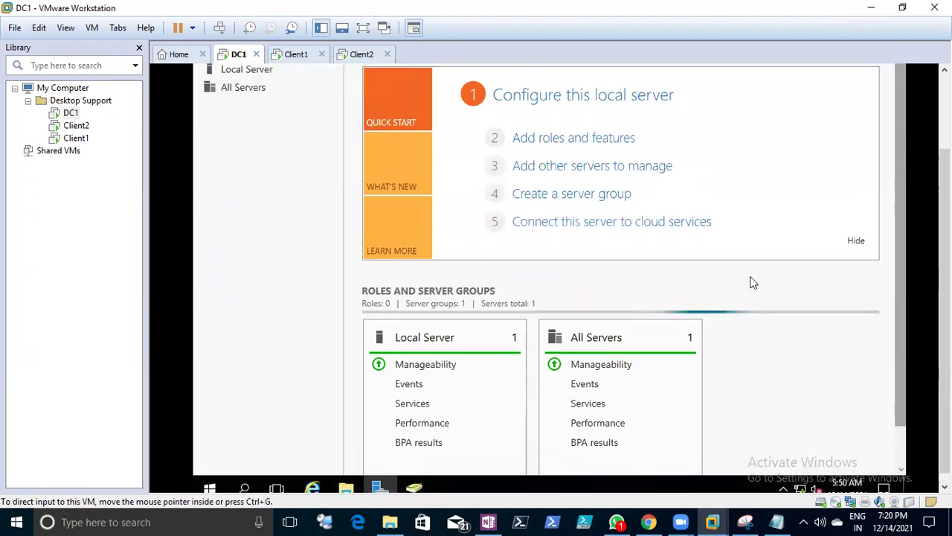
scroll(929, 94, "up", 2)
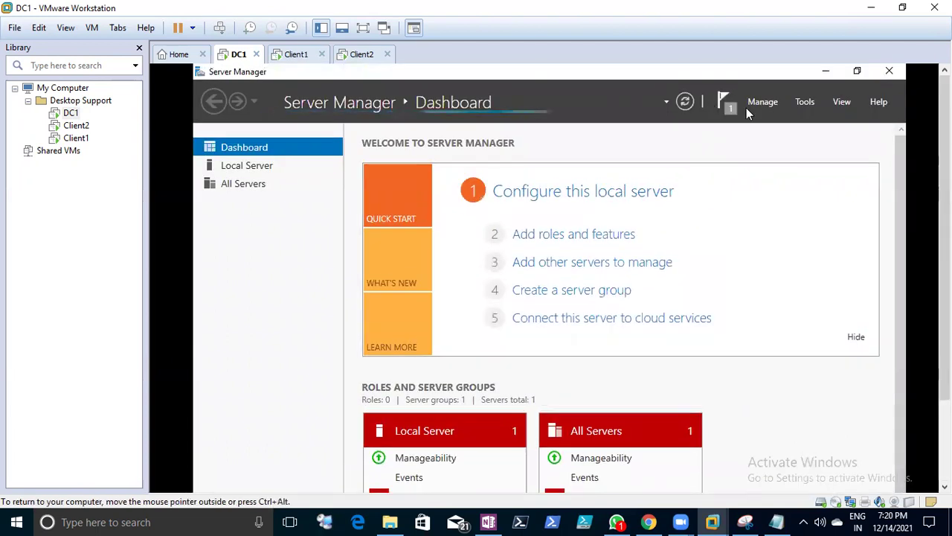
- Complete DHCP post-install configuration on DC1 with the default credentials, creating security groups and authorizing the server
left_click(810, 104)
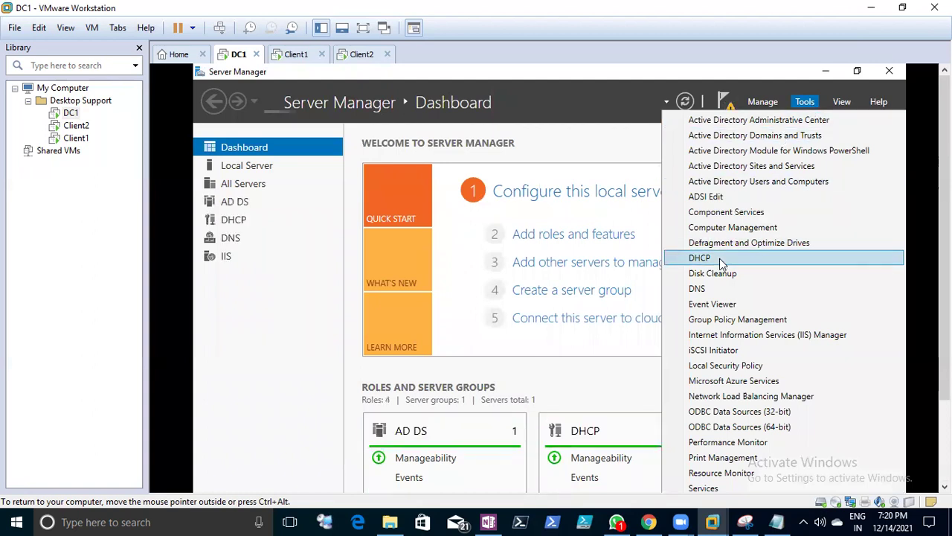
left_click(587, 106)
left_click(732, 112)
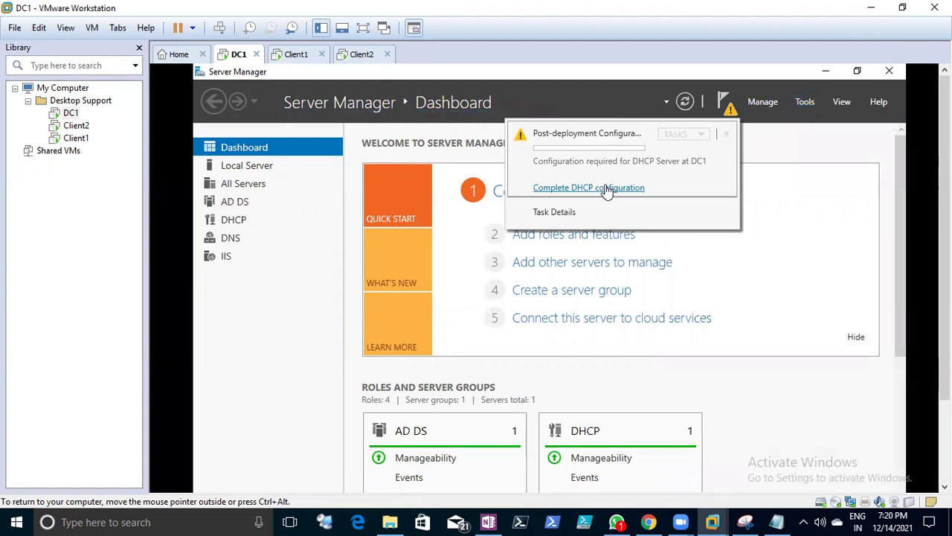
left_click(606, 188)
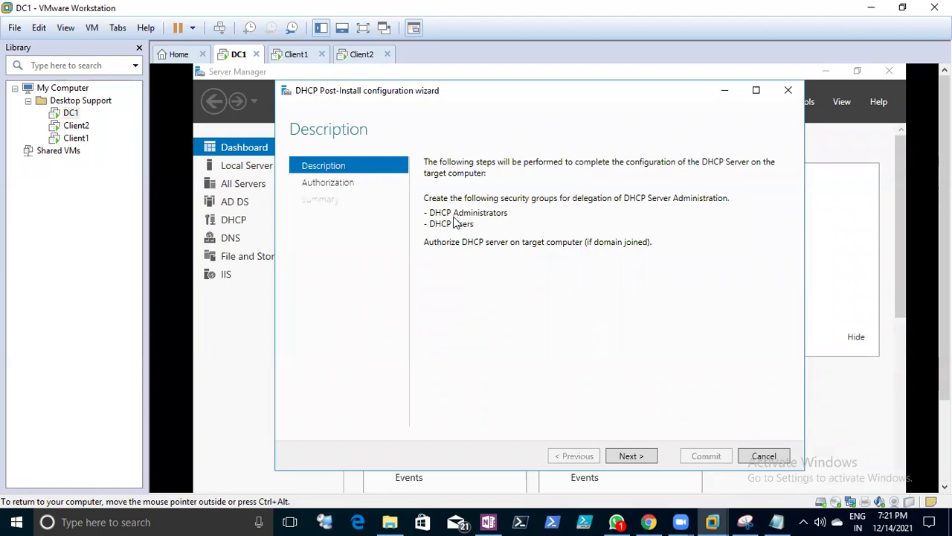
left_click(630, 456)
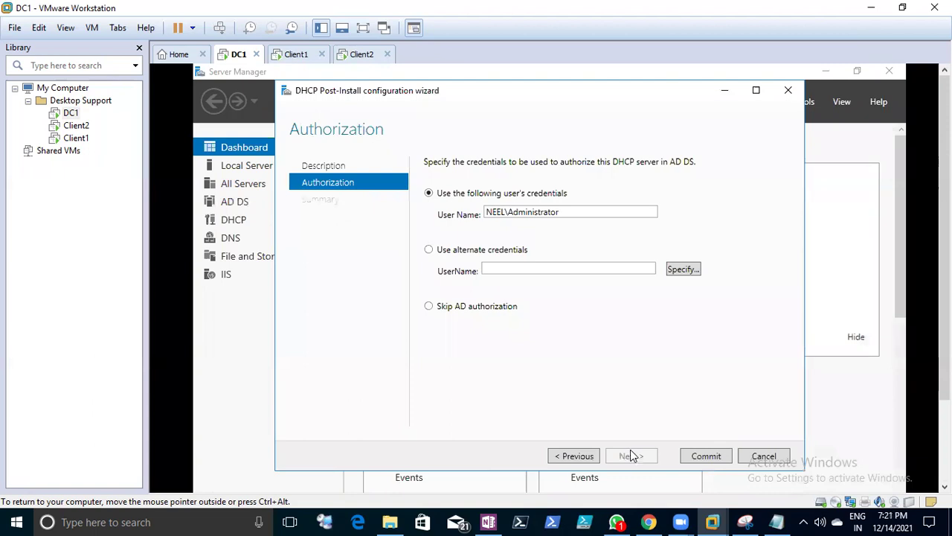
double_click(564, 215)
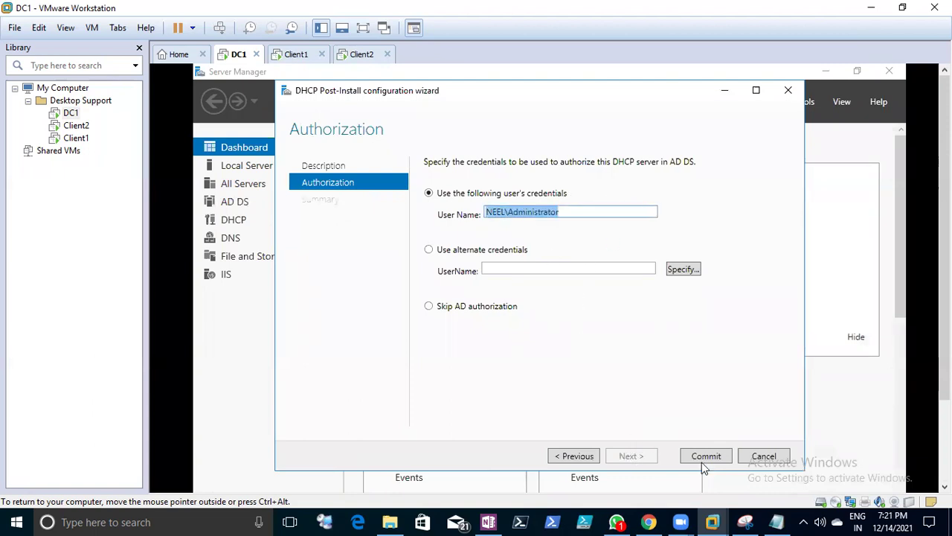
left_click(584, 212)
left_click(707, 455)
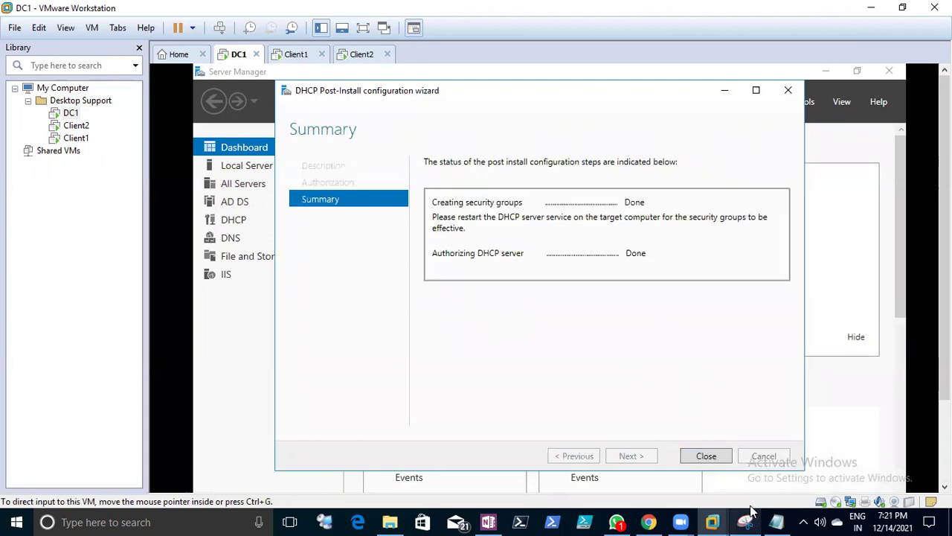
left_click(720, 456)
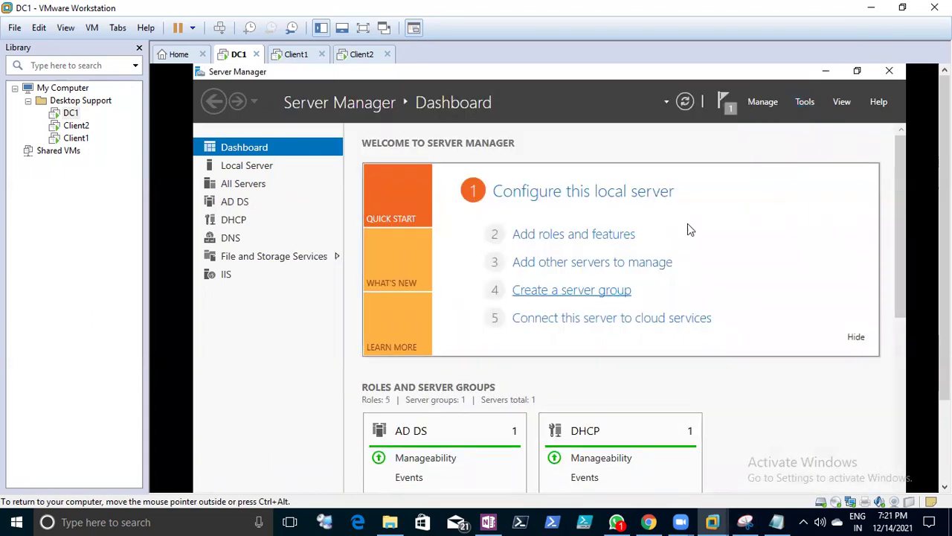
left_click(776, 521)
left_click_drag(59, 450, 243, 451)
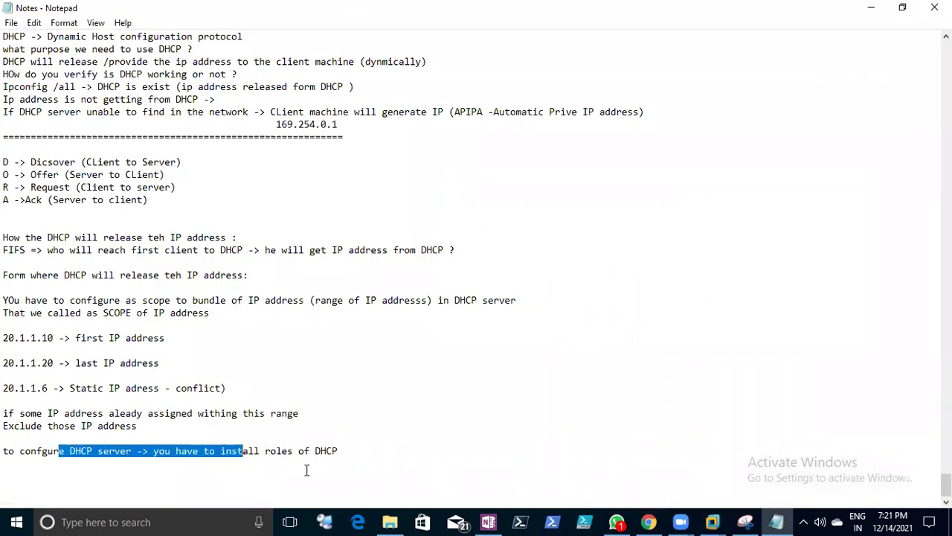
left_click(870, 9)
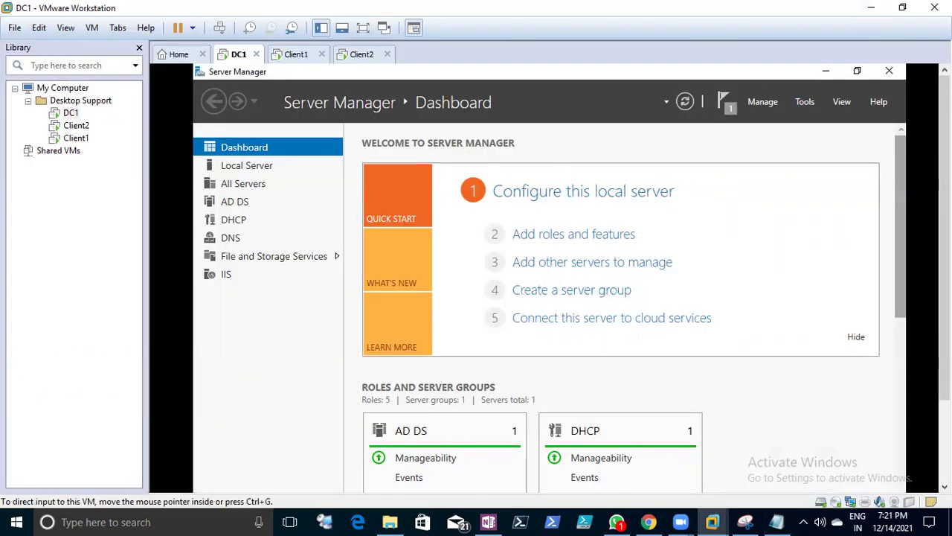
left_click_drag(944, 216, 944, 272)
left_click(776, 522)
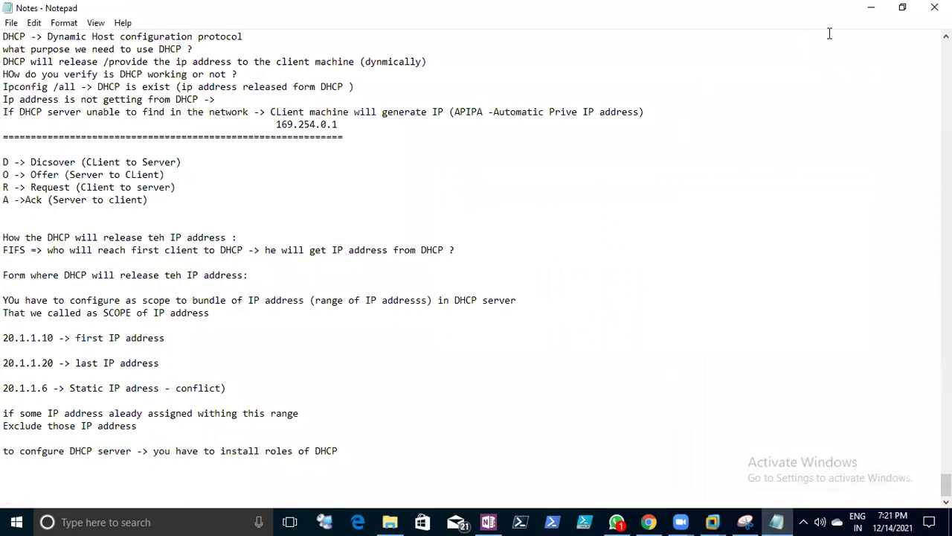
left_click(871, 9)
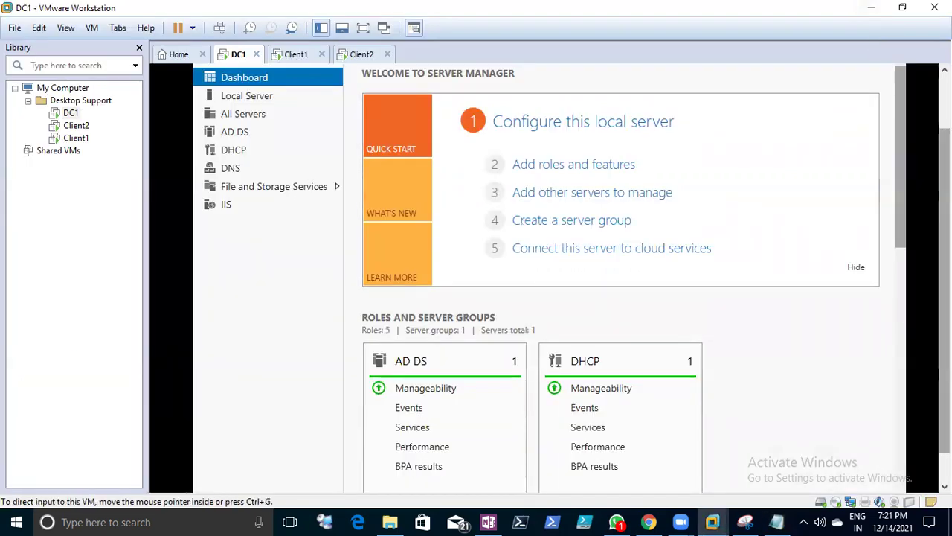
- Open the DHCP console from Tools, expand dc1.neel.edu and IPv4, and maximise it
left_click(805, 102)
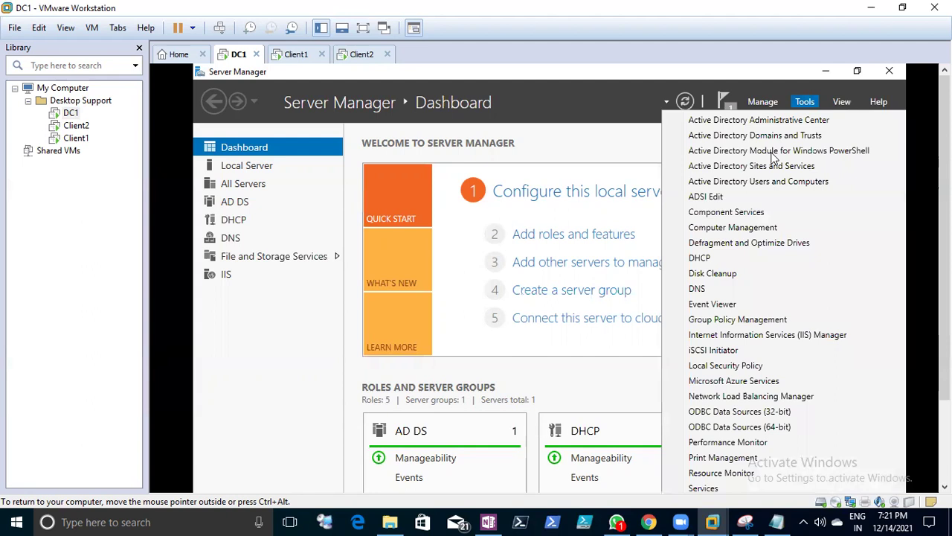
left_click(719, 258)
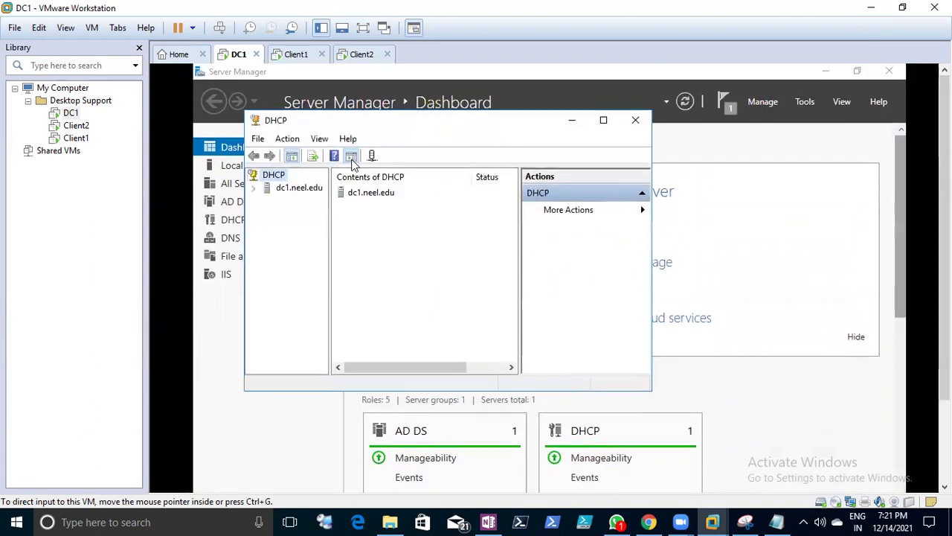
left_click(253, 188)
left_click_drag(329, 271, 378, 272)
left_click(266, 200)
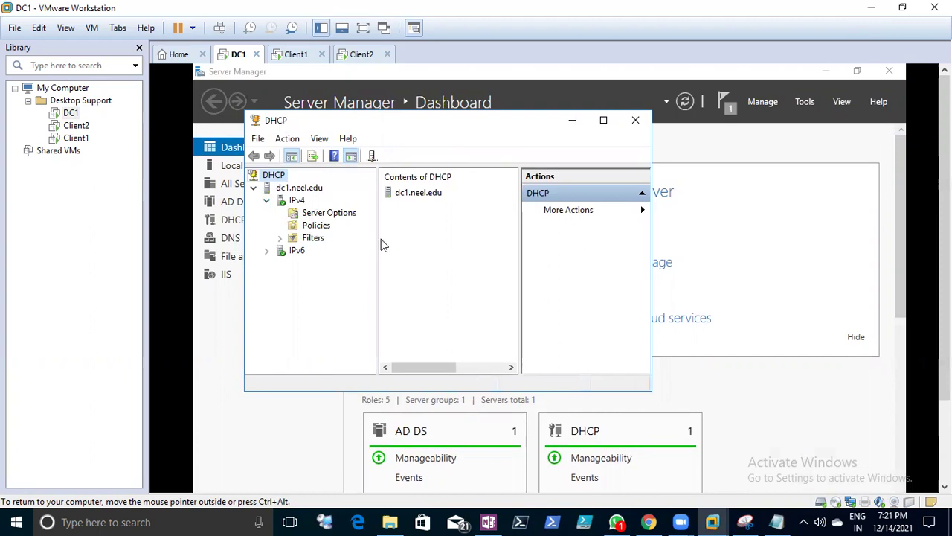
left_click(603, 120)
left_click(245, 149)
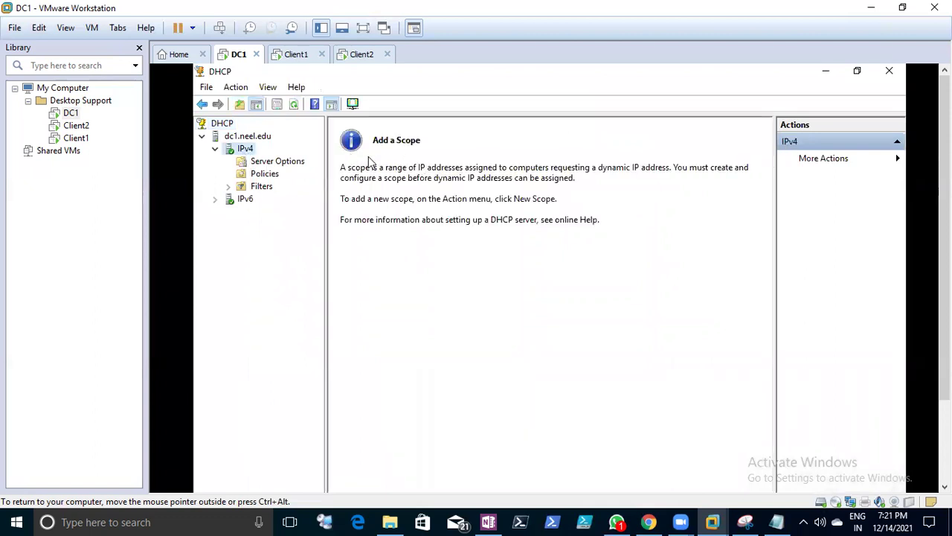
- Start the New Scope Wizard on IPv4 and name the scope 'Te'
right_click(245, 150)
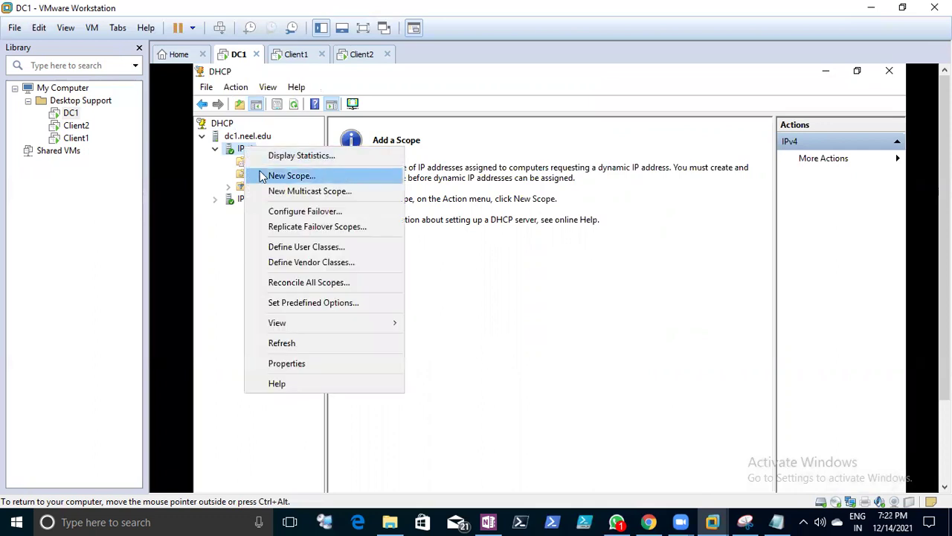
left_click(259, 174)
left_click(636, 448)
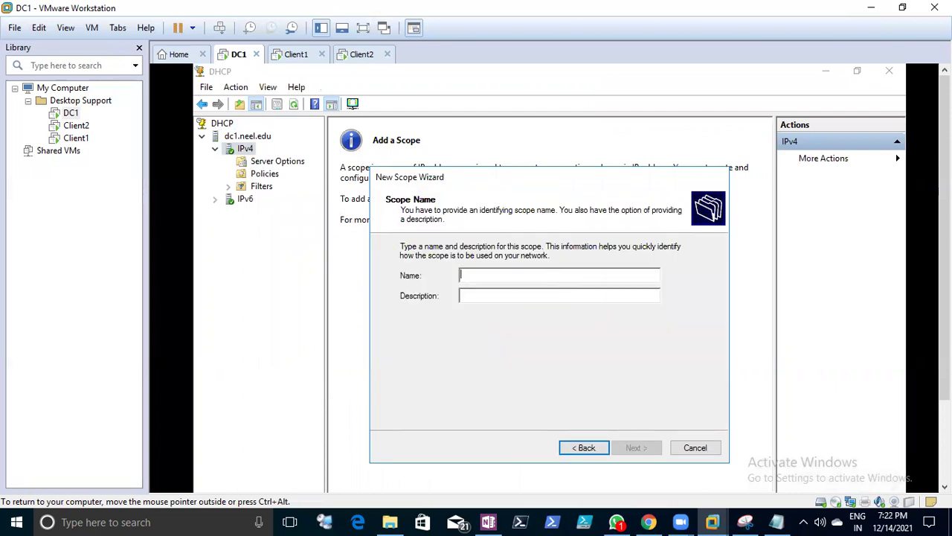
type("Test-DHCP")
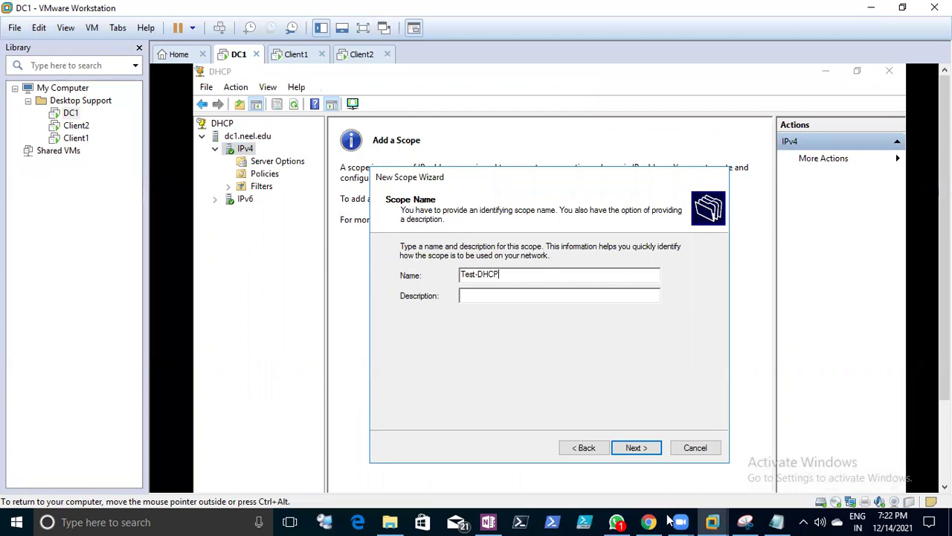
left_click(631, 456)
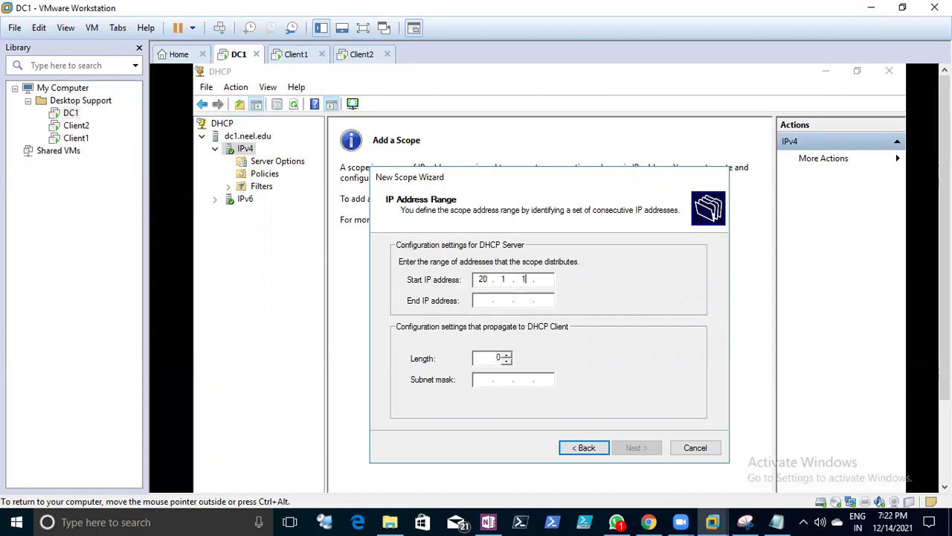
- Set the scope range 20.1.1.10–20.1.1.20 with mask 255.0.0.0 and move to exclusions
key("Tab")
type("20")
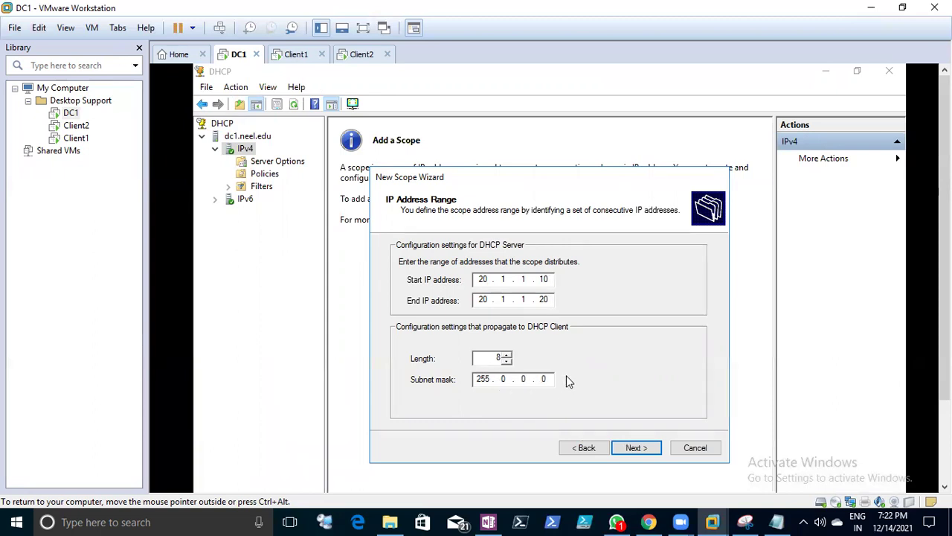
left_click(633, 450)
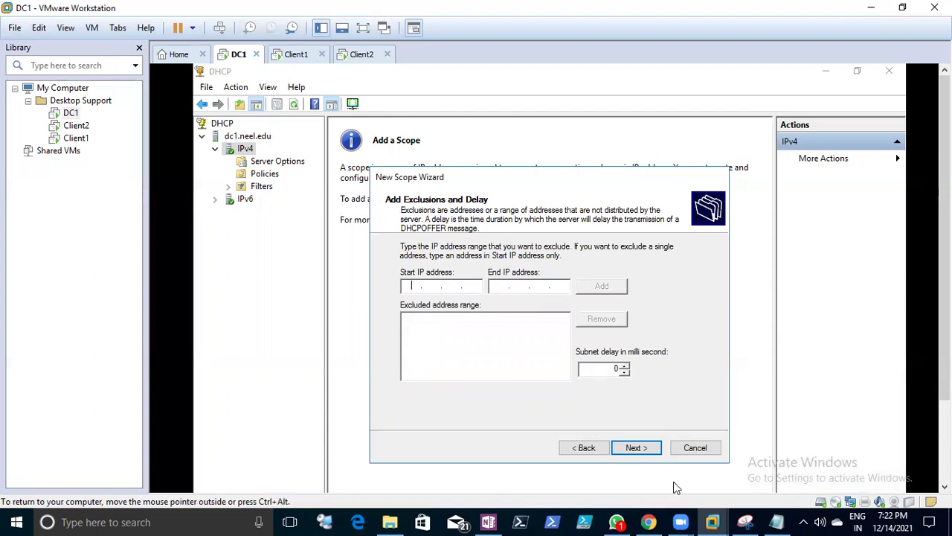
- Return to the IP Address Range page and review the static-address and exclusion notes in Notepad
left_click(581, 448)
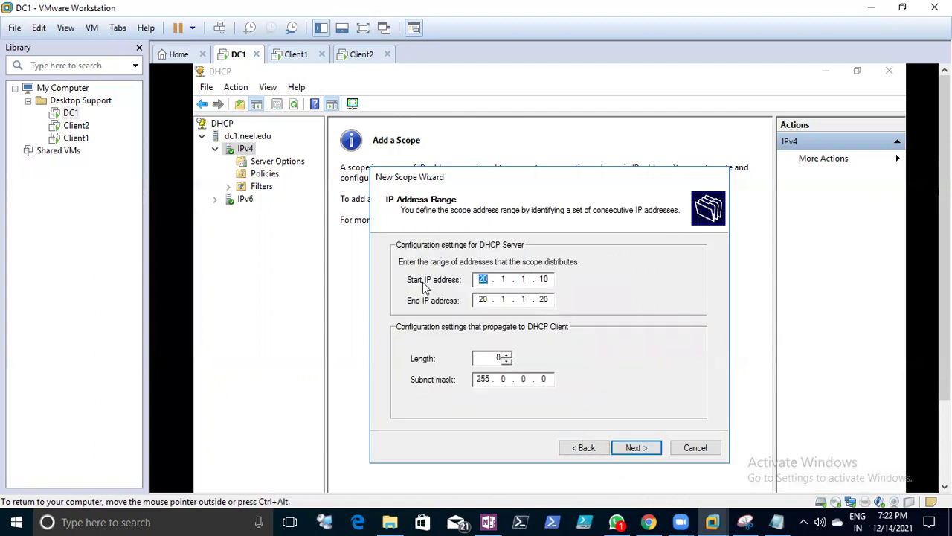
left_click(776, 521)
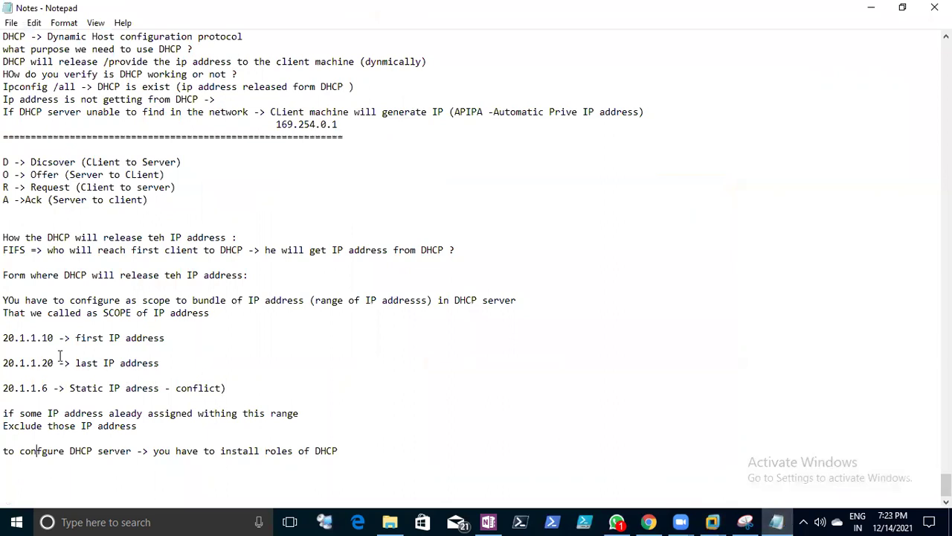
left_click_drag(52, 385, 209, 388)
left_click(238, 388)
left_click_drag(123, 387, 191, 387)
left_click(6, 405)
left_click_drag(4, 424, 126, 425)
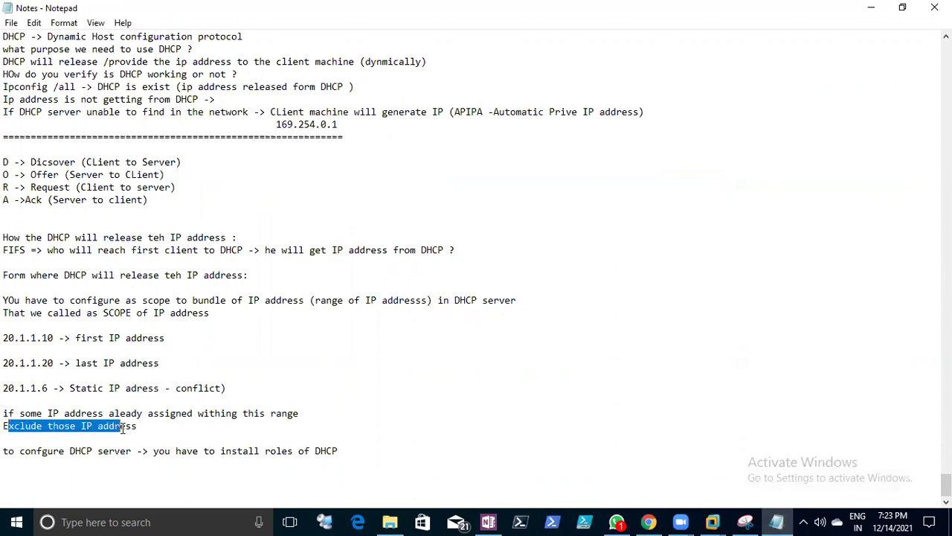
left_click(871, 8)
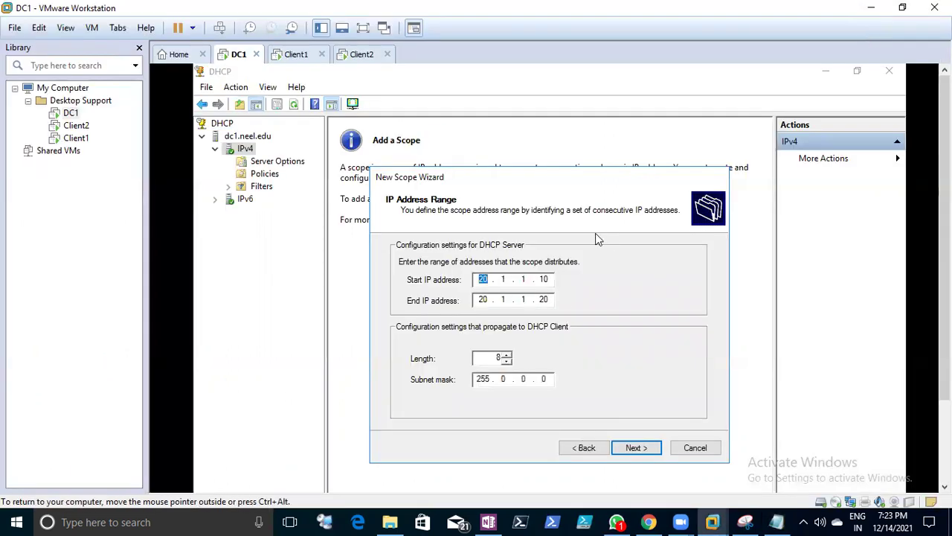
- Finish the New Scope Wizard with no exclusions, an 8-day lease, DNS server 20.1.1.1, and immediate activation
left_click(621, 449)
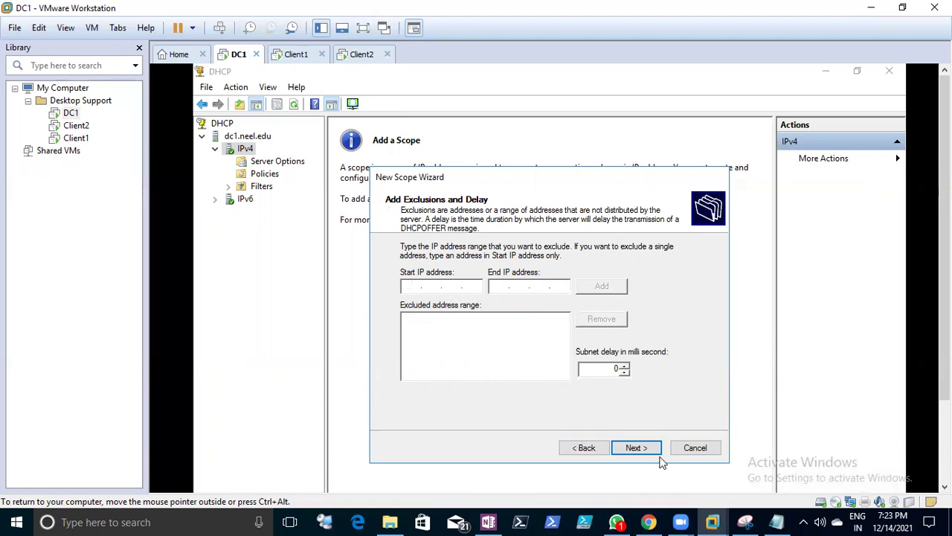
left_click(636, 447)
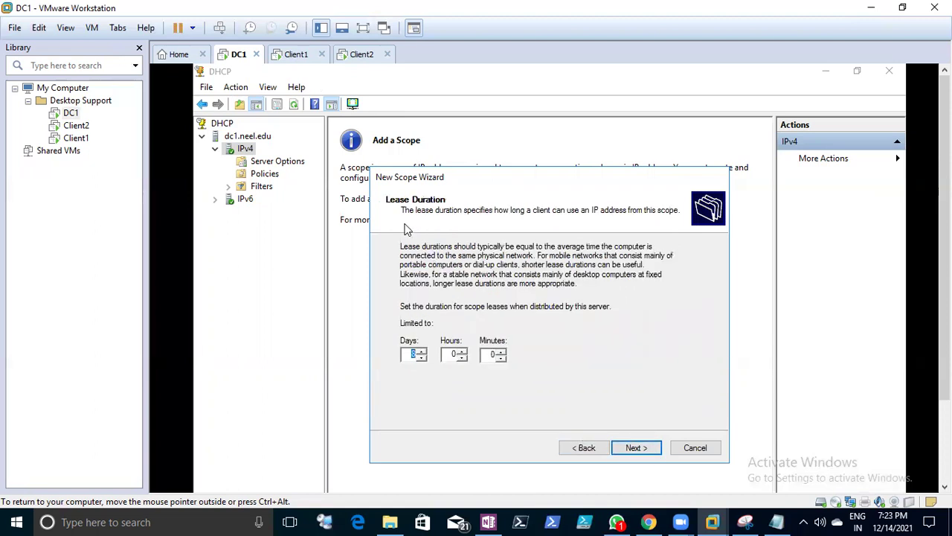
left_click(640, 451)
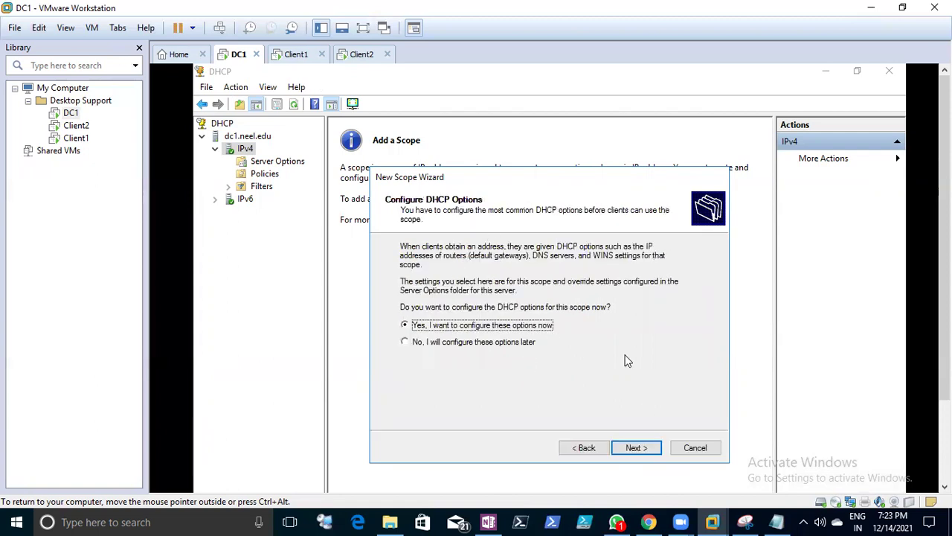
left_click(644, 450)
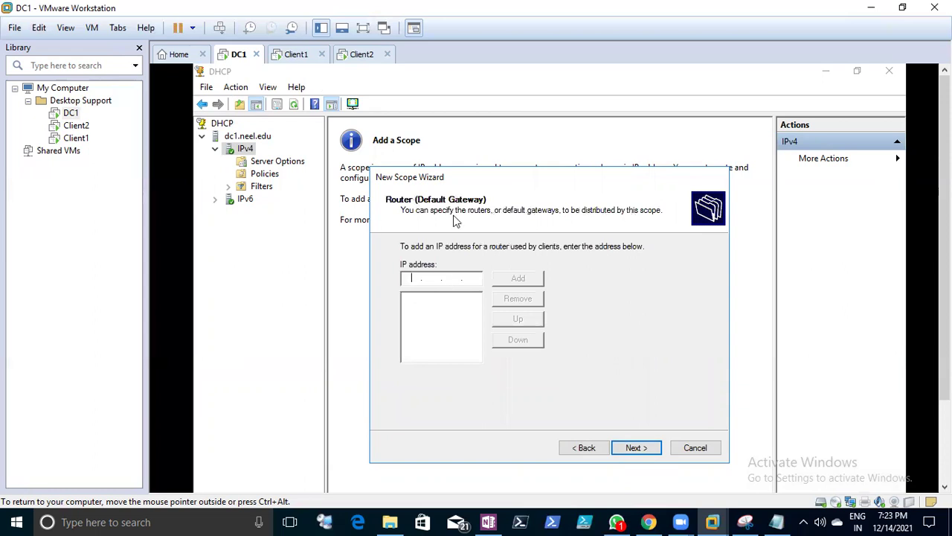
left_click(638, 448)
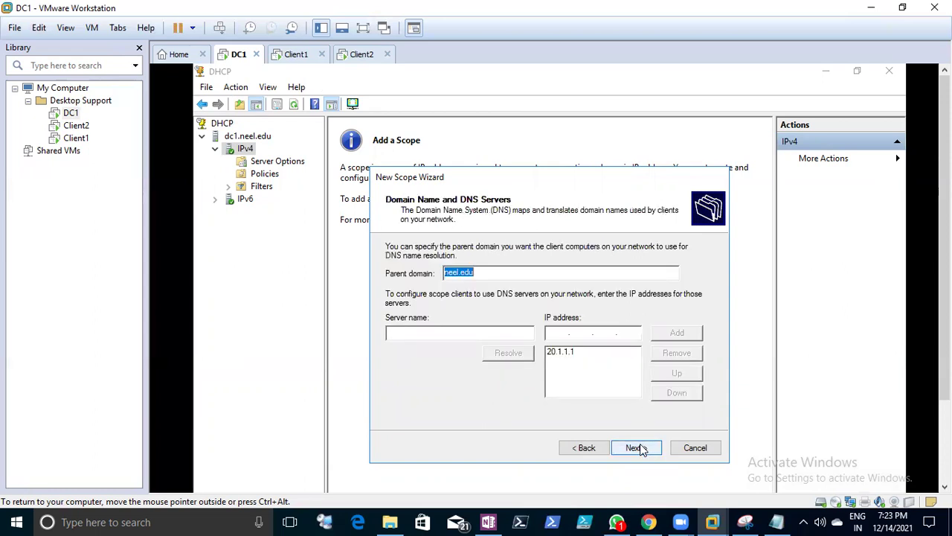
left_click(560, 353)
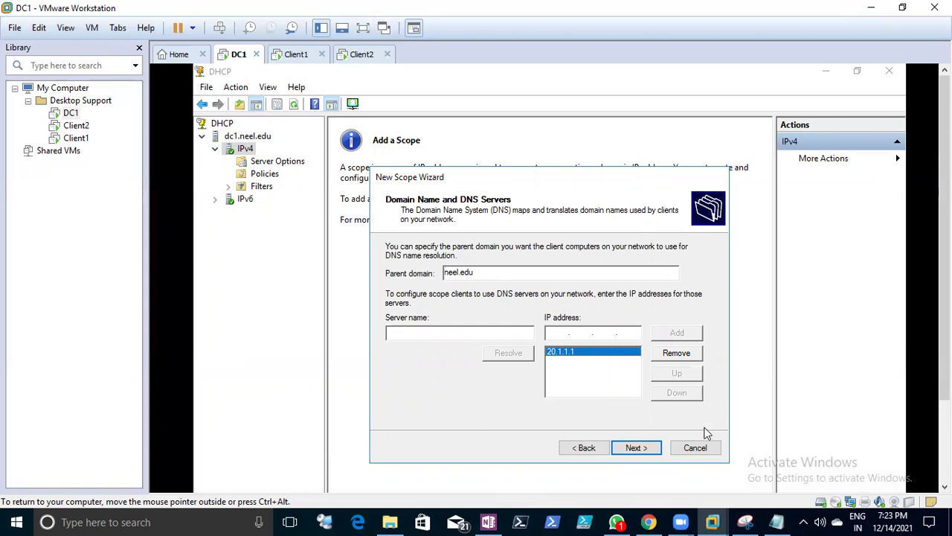
left_click(647, 447)
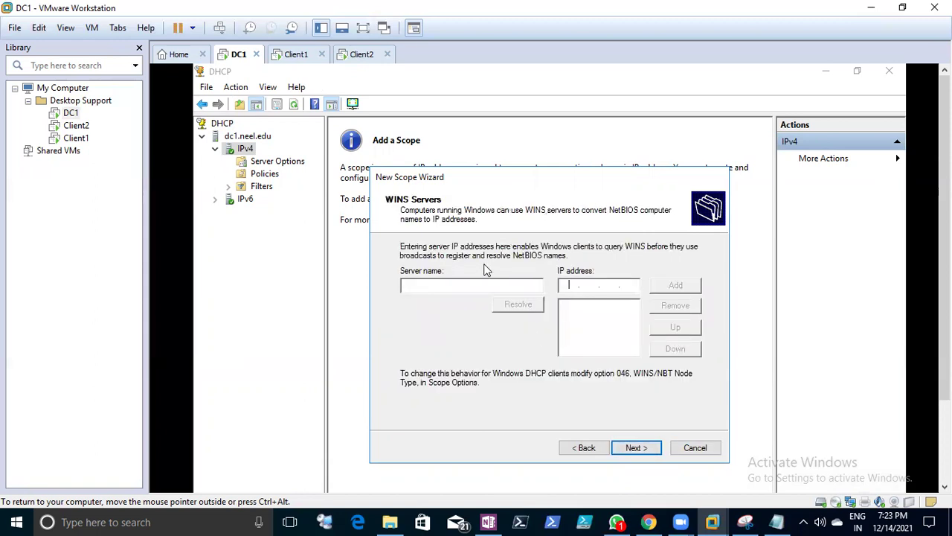
left_click(629, 451)
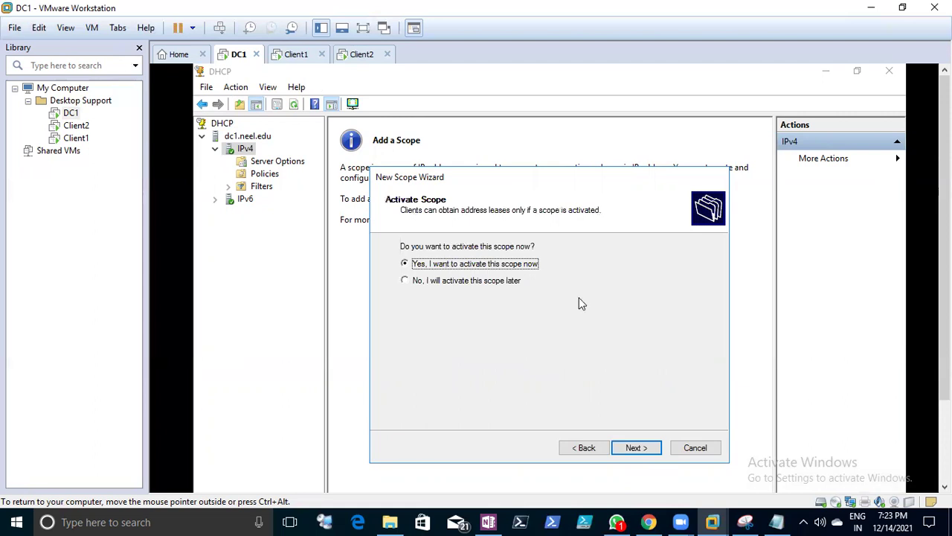
left_click(635, 449)
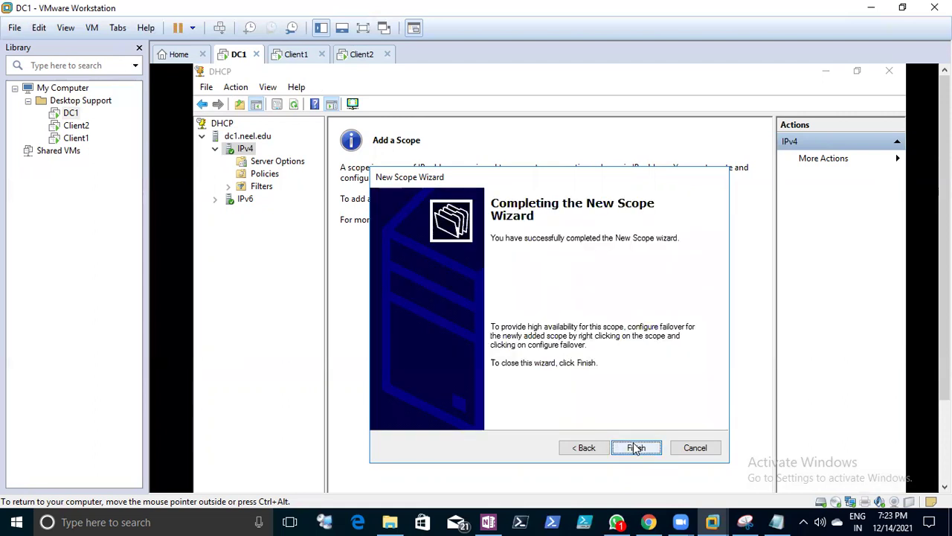
left_click(636, 448)
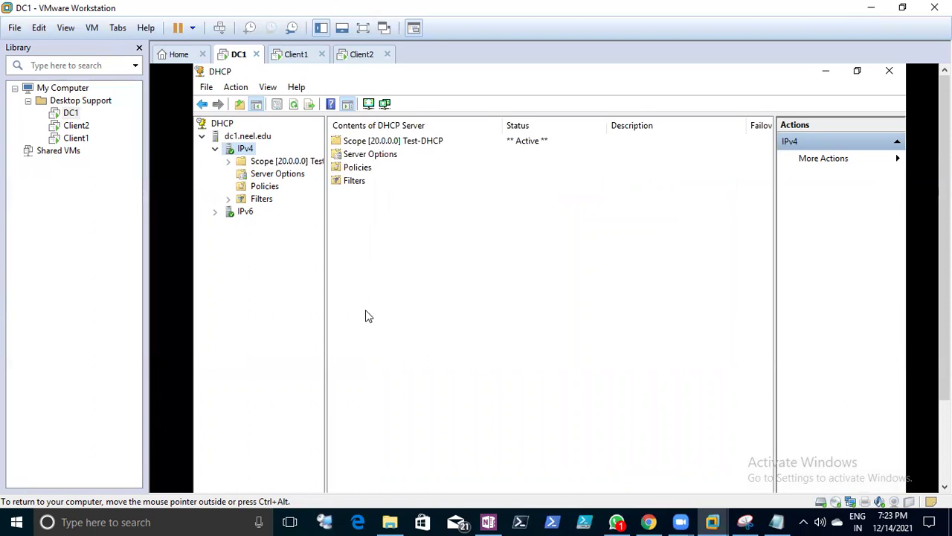
- Expand the Test-DHCP scope and view its still-empty Address Leases list in widened panes
left_click(228, 162)
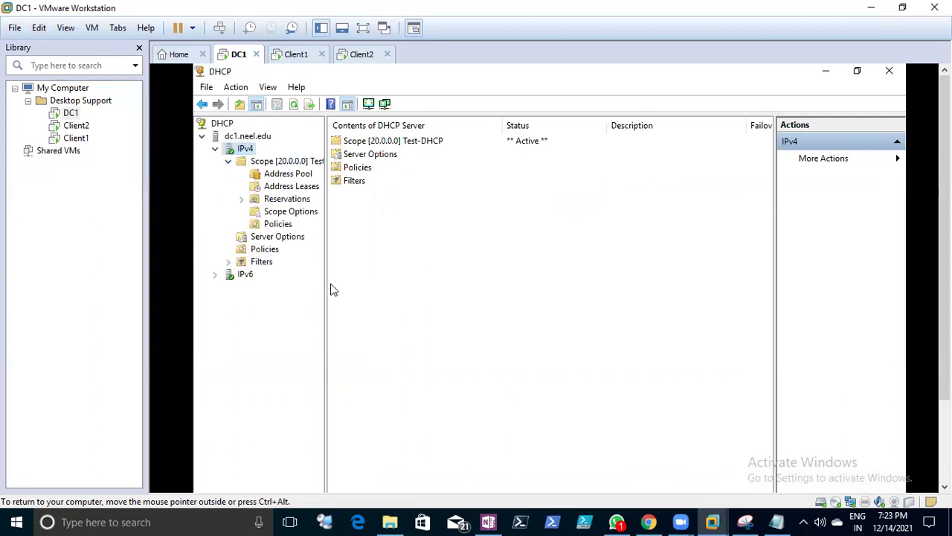
left_click_drag(325, 283, 370, 285)
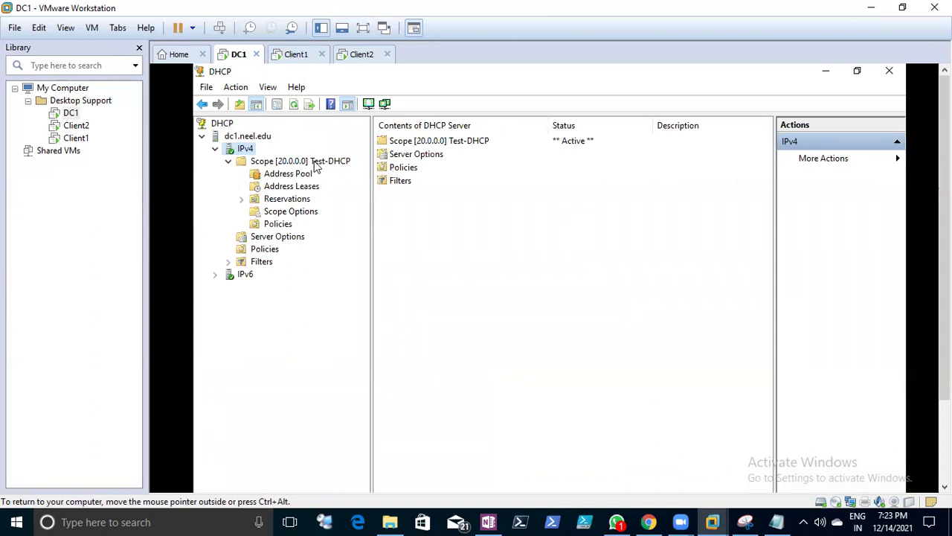
left_click(308, 187)
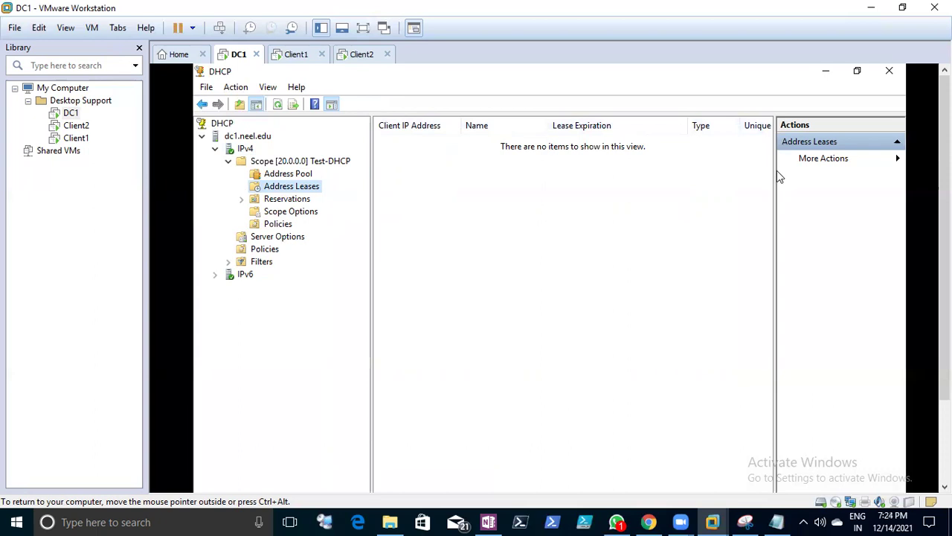
left_click_drag(772, 178, 894, 174)
- Attempt to sign in on Client1, dismissing two incorrect-password errors
left_click(297, 57)
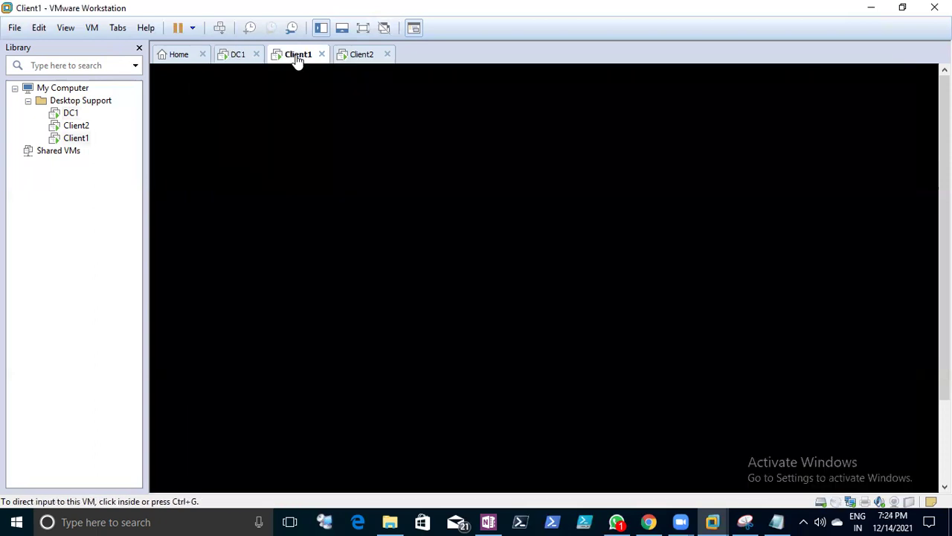
left_click(357, 146)
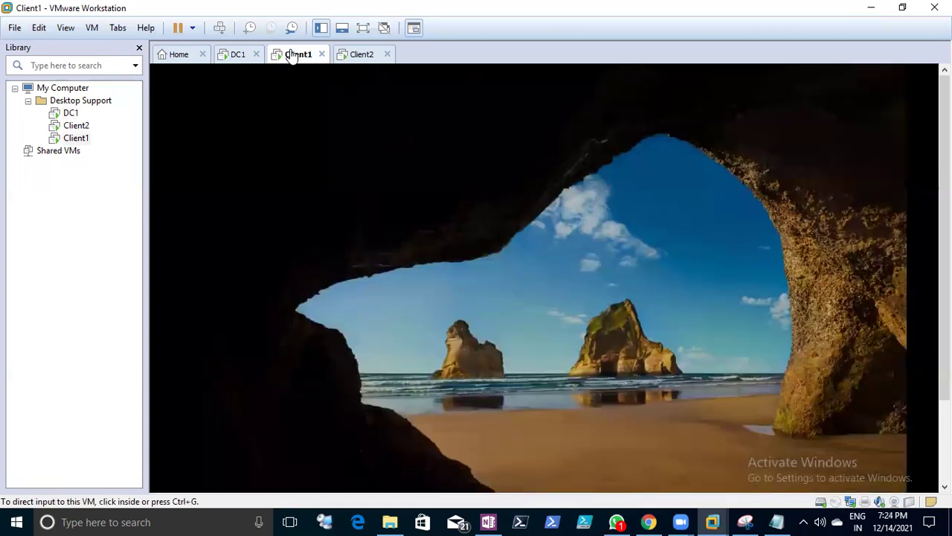
right_click(292, 57)
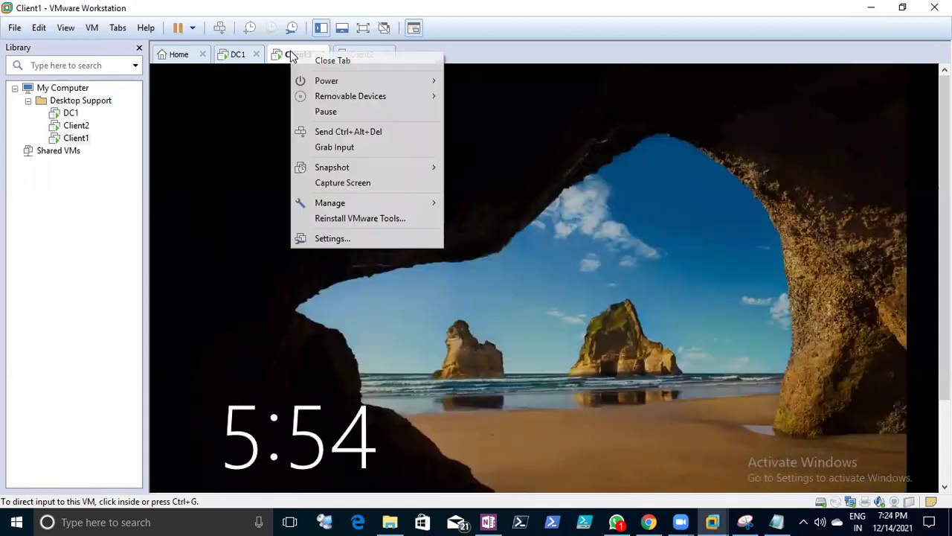
left_click(320, 130)
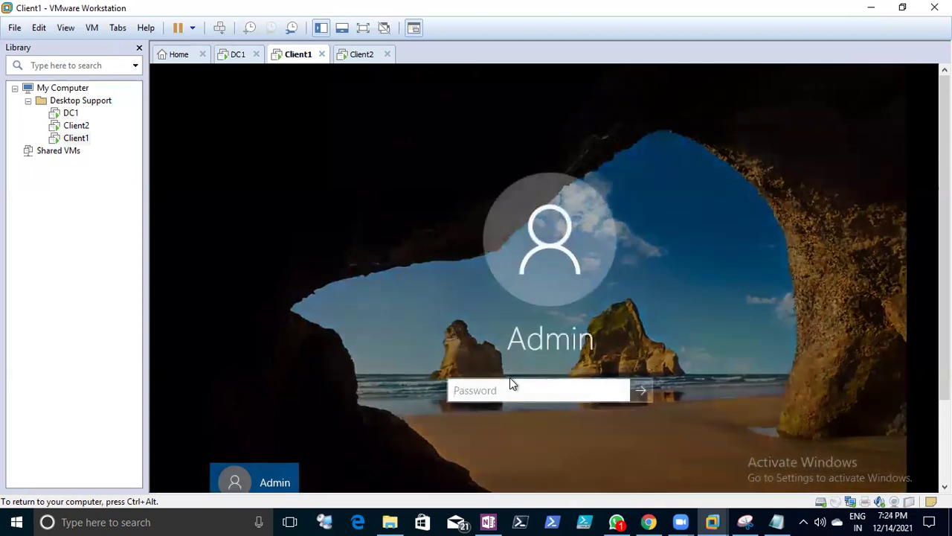
type("●●●●●●")
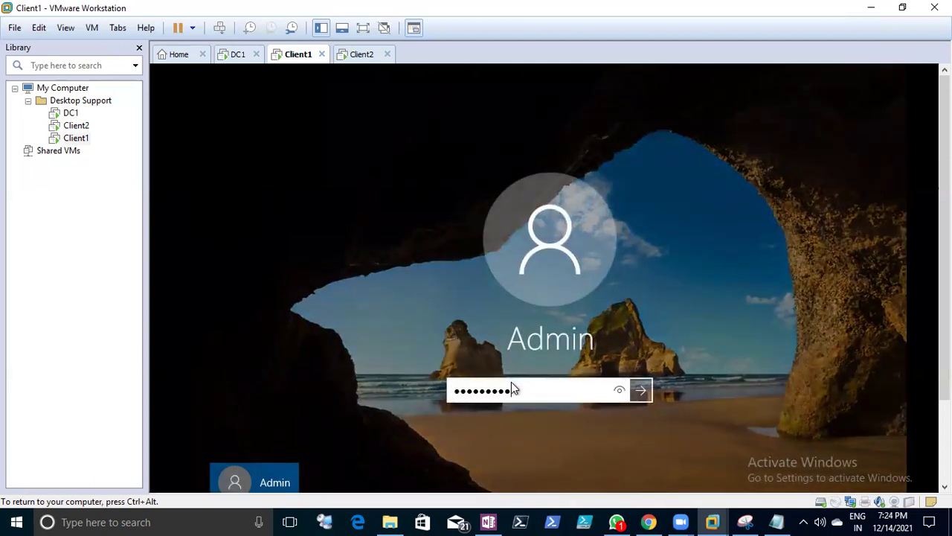
type("●●●●")
key("Return")
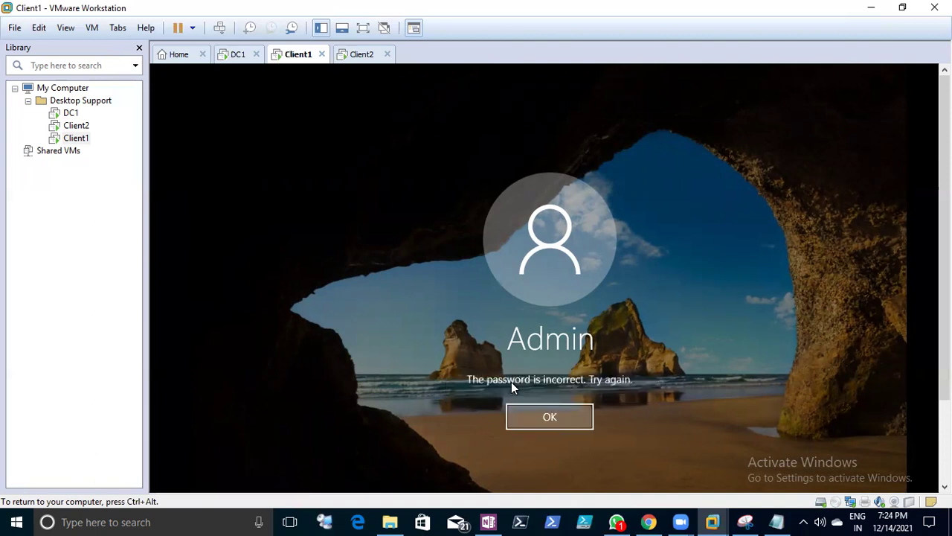
left_click(536, 410)
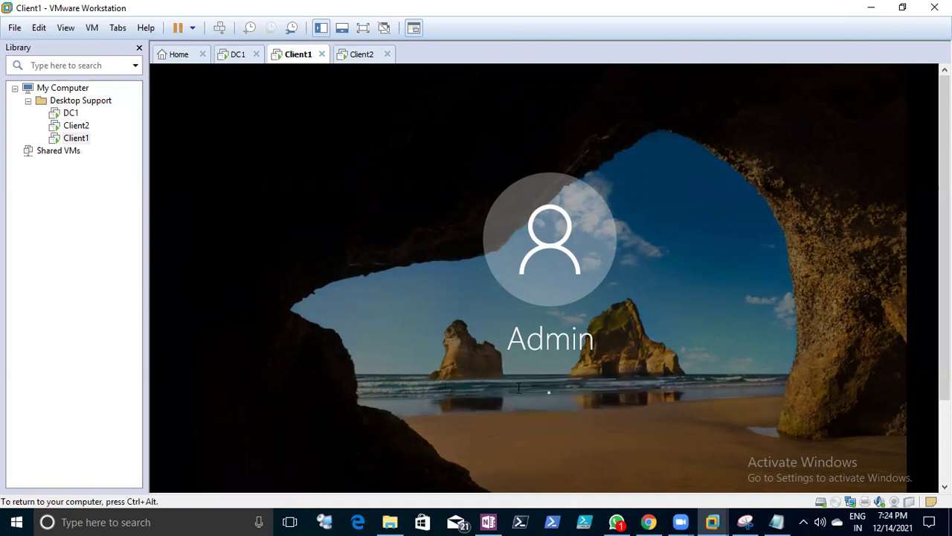
type("●●●●●●●●●●●●")
key("Return")
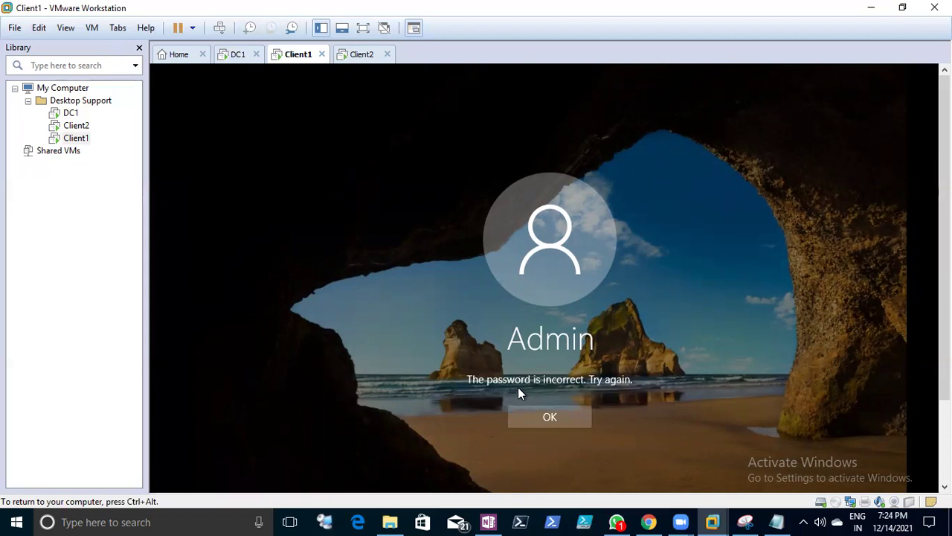
left_click(569, 417)
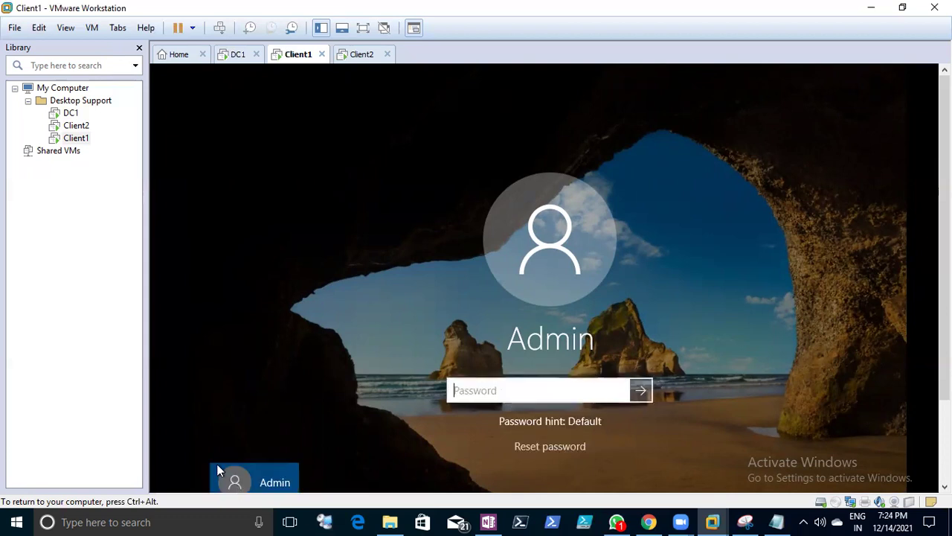
- Sign in to Client1 with the non-admin user account's password
scroll(190, 453, "down", 3)
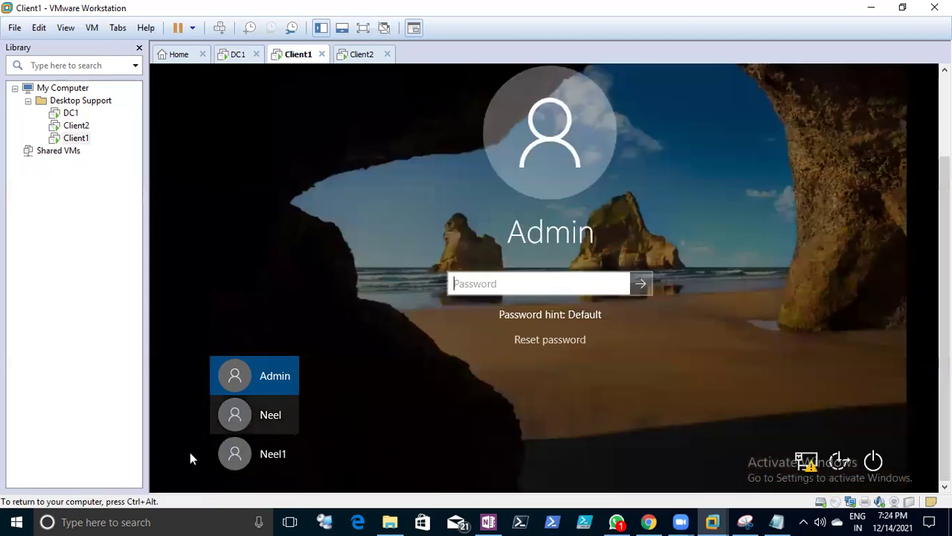
left_click(256, 426)
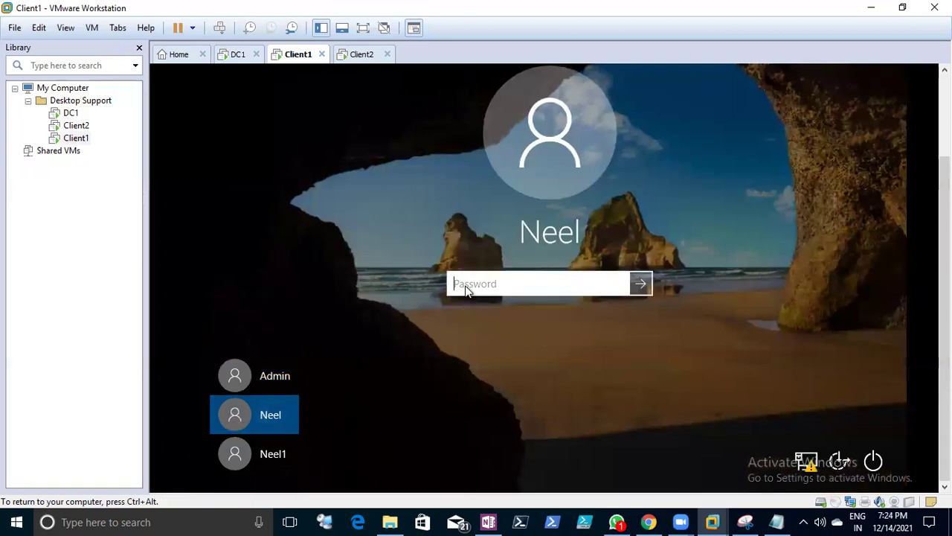
type("●●●●●●●●●●")
key("Return")
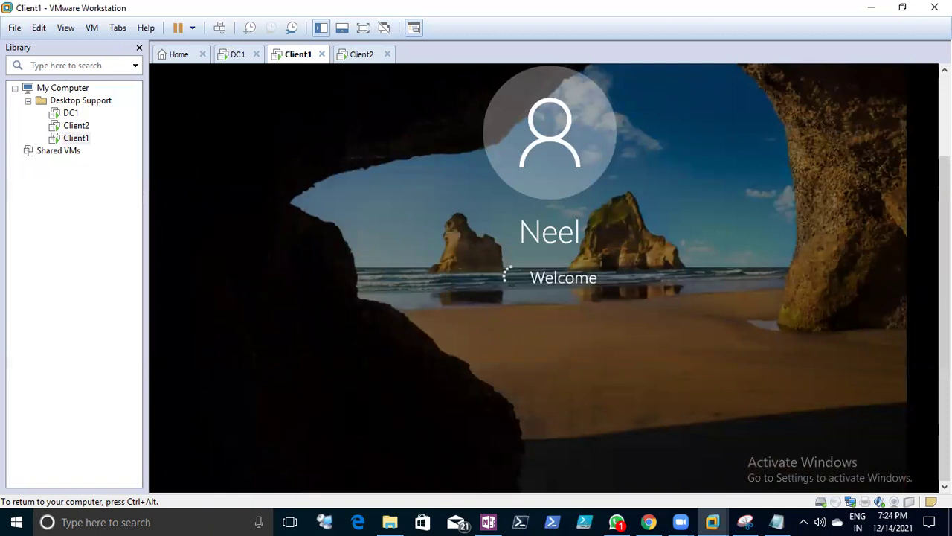
- Sign in to Client2 with the non-admin account's password, then return to Client1
key("ctrl+alt")
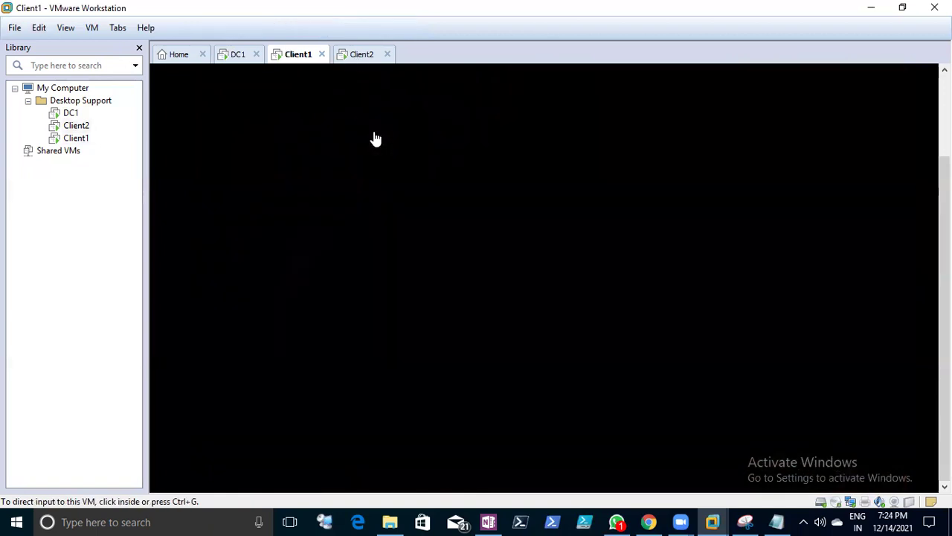
left_click(361, 54)
left_click(450, 315)
key("ctrl+alt")
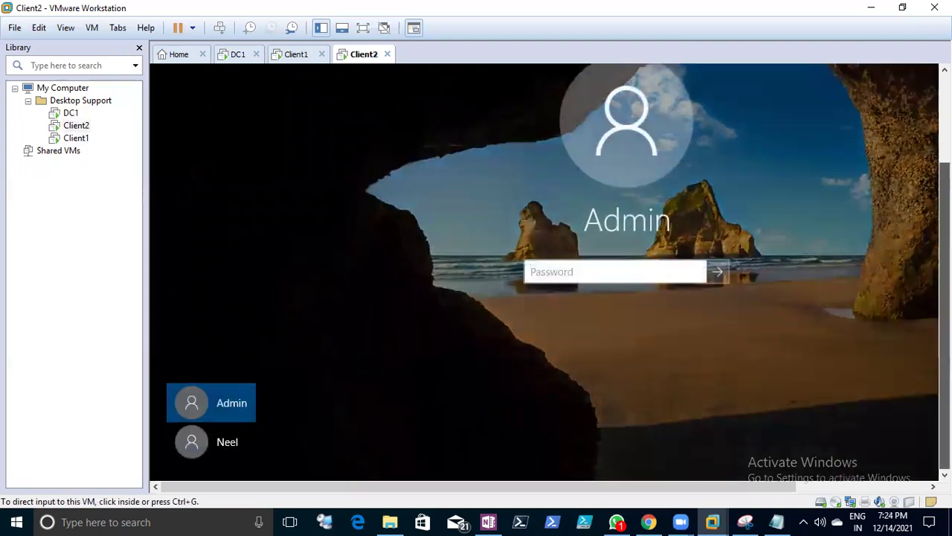
left_click(210, 451)
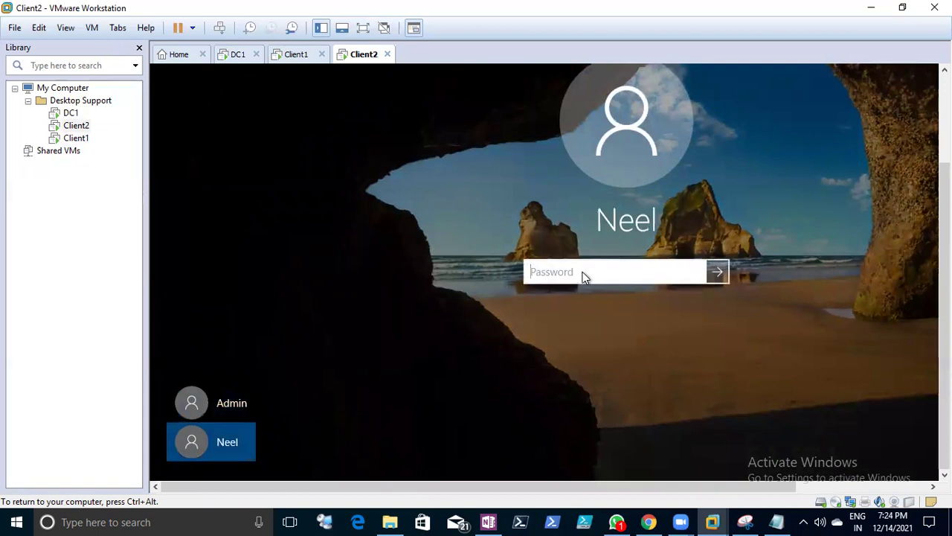
type("Pa$$w0rd123")
key("Return")
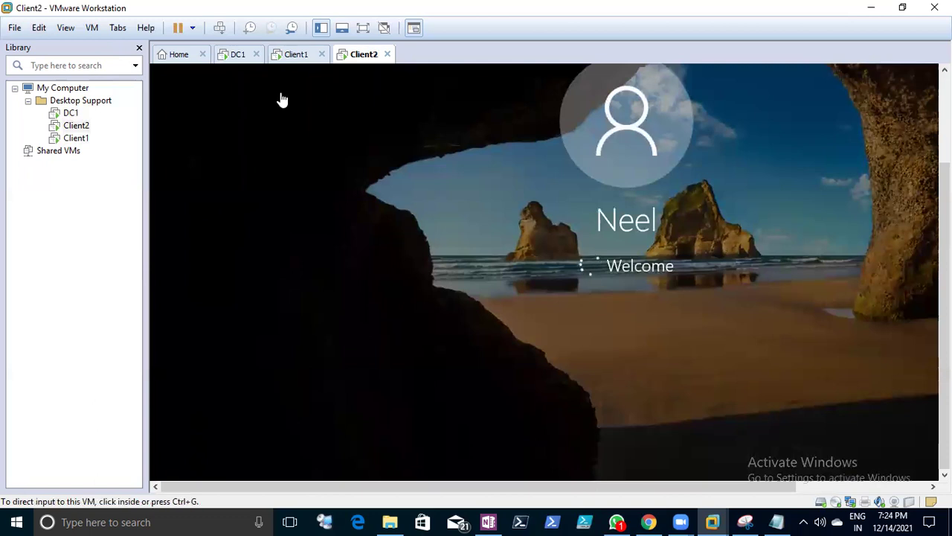
left_click(291, 54)
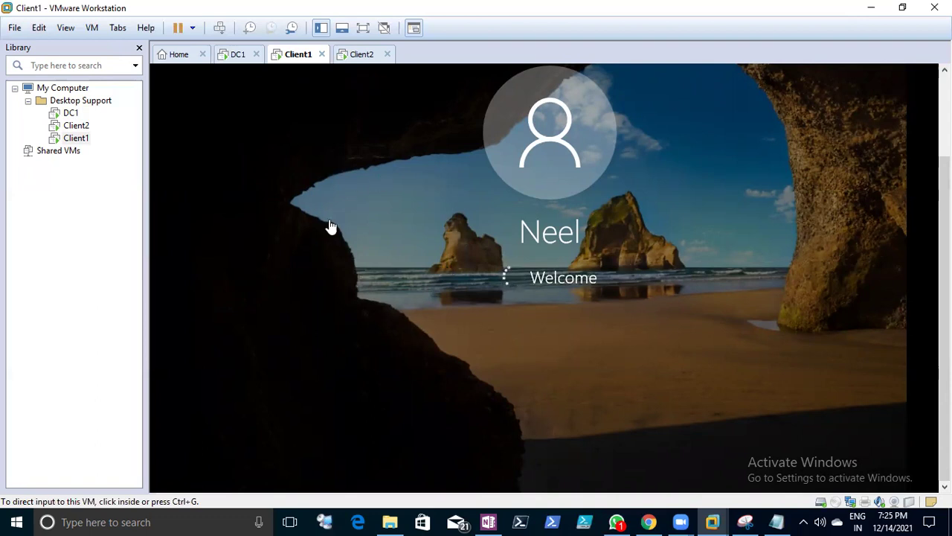
- Check DC1's still-empty lease list, save the notes with the DORA lines, and return to Client1
left_click(232, 55)
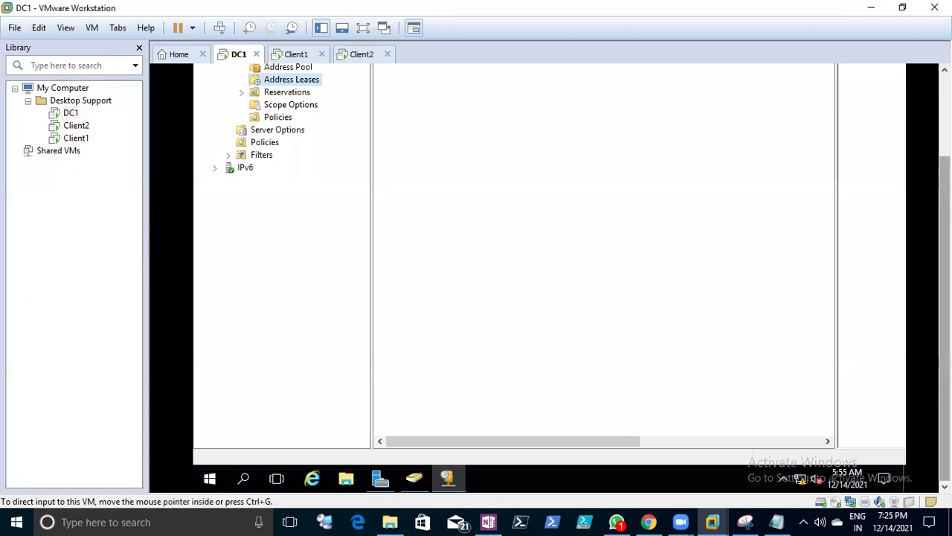
left_click(777, 522)
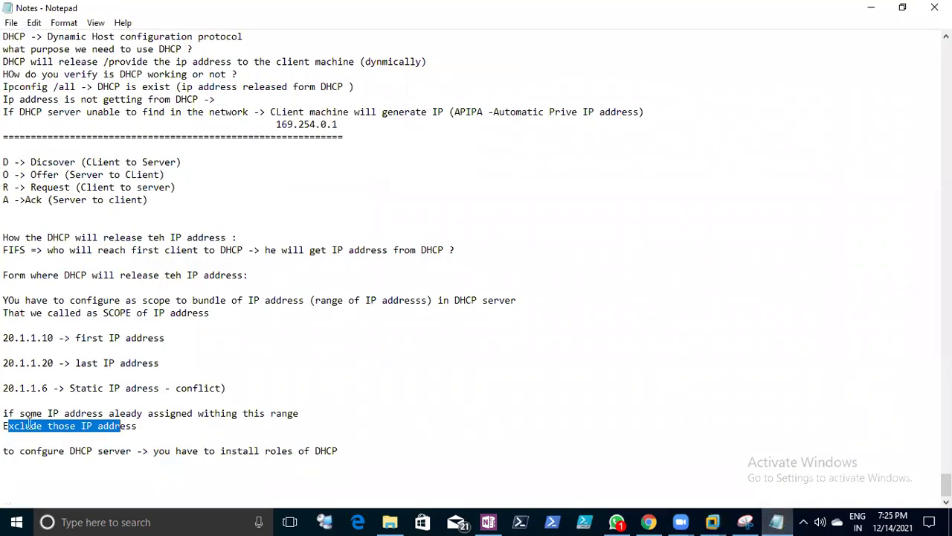
scroll(196, 244, "up", 2)
left_click_drag(6, 233, 152, 288)
left_click(11, 22)
left_click(30, 68)
left_click(875, 7)
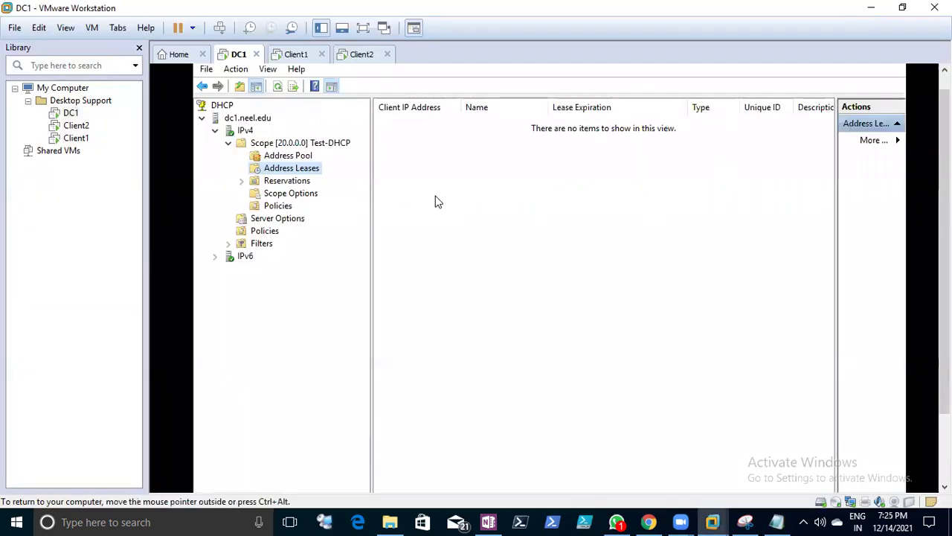
left_click(294, 57)
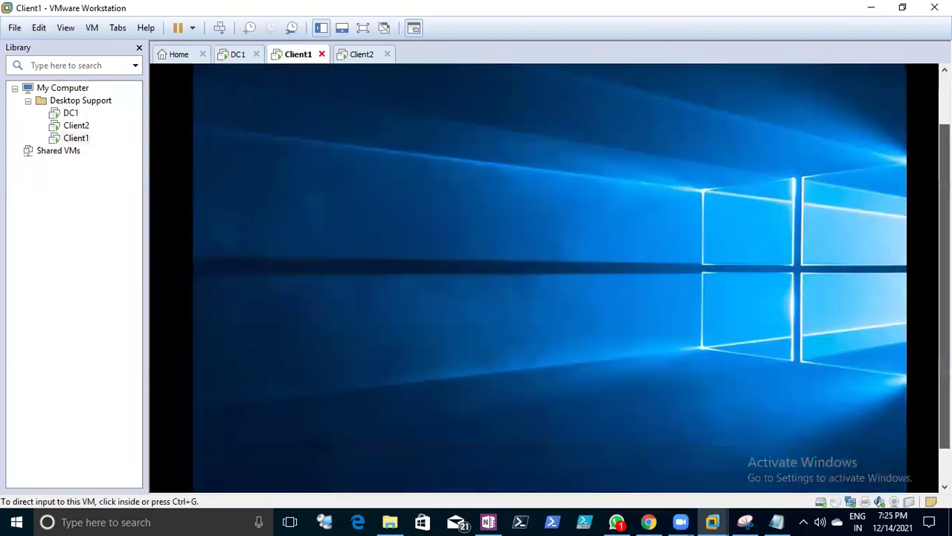
- Open Client1's Network Connections panel from the Run box
left_click(331, 415)
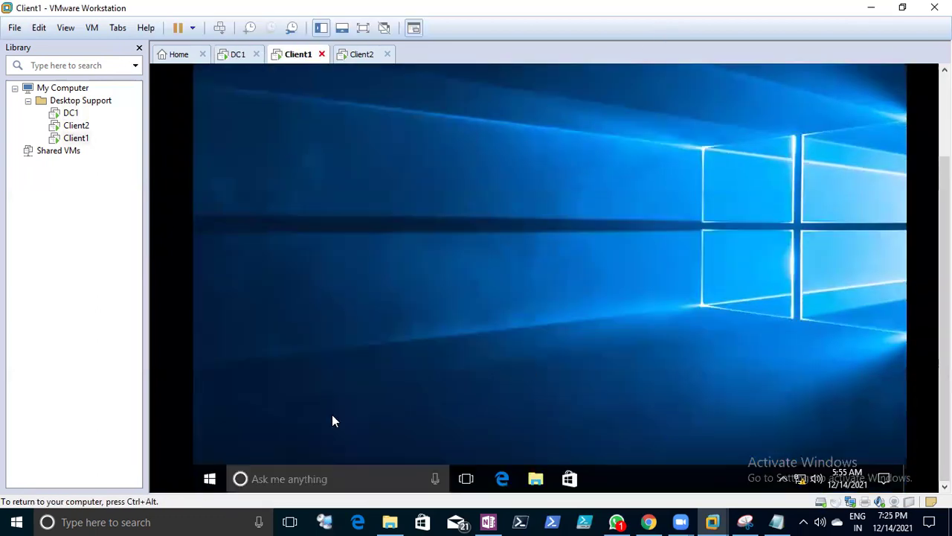
right_click(210, 482)
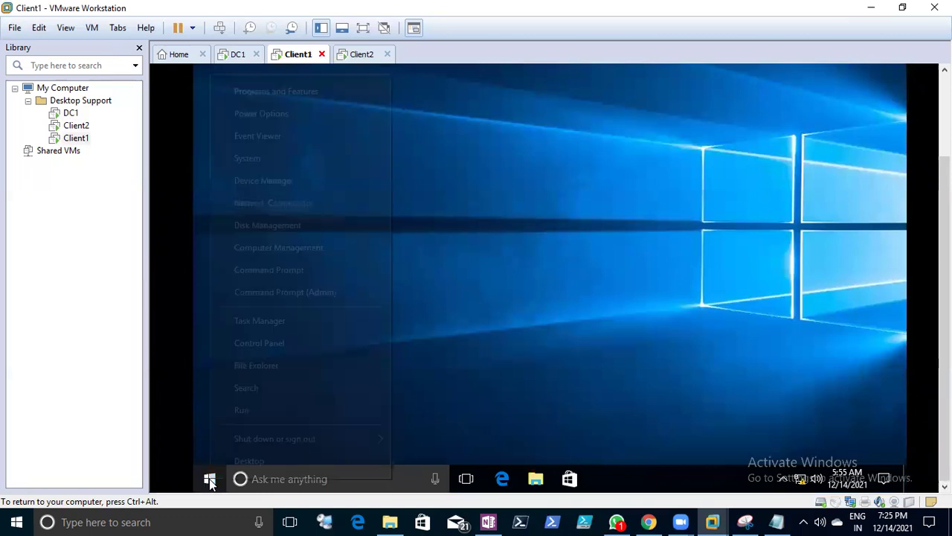
left_click(259, 413)
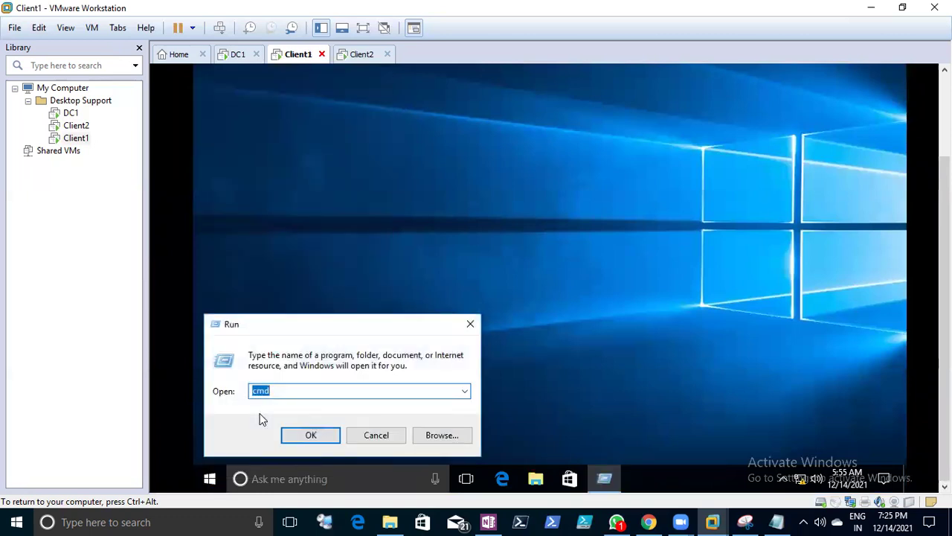
type("ncpa.cpl")
key("Return")
key("ctrl+alt")
left_click(490, 238)
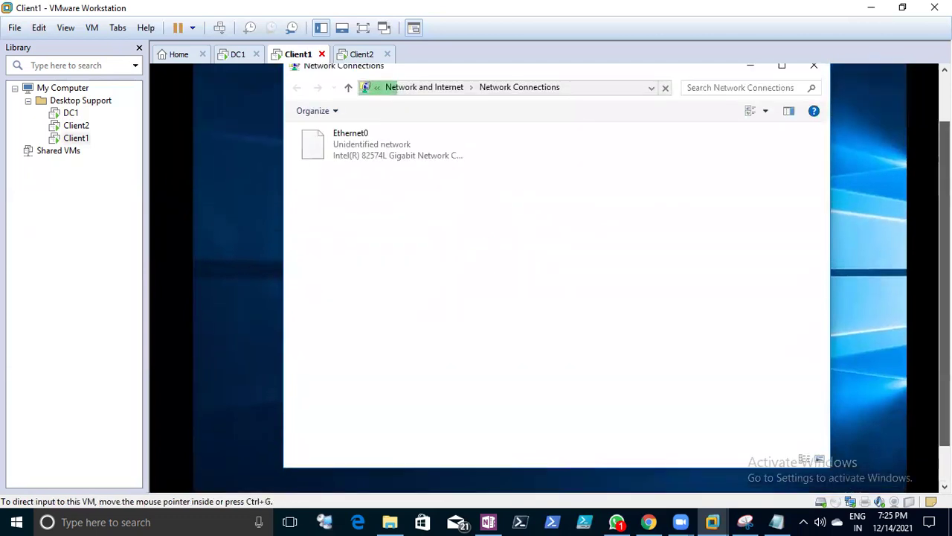
- Set Ethernet0's IPv4 to obtain both IP address and DNS server automatically
right_click(362, 159)
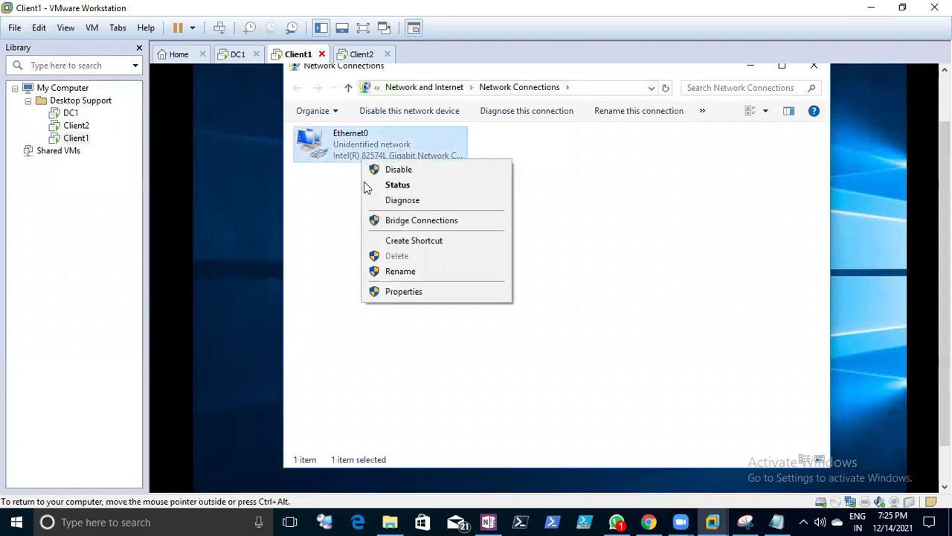
left_click(394, 292)
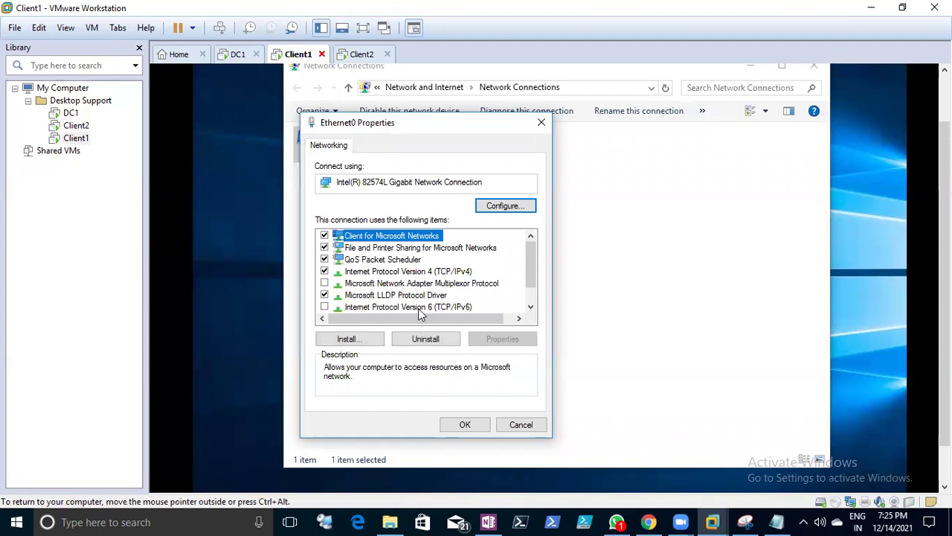
left_click(439, 272)
left_click(485, 340)
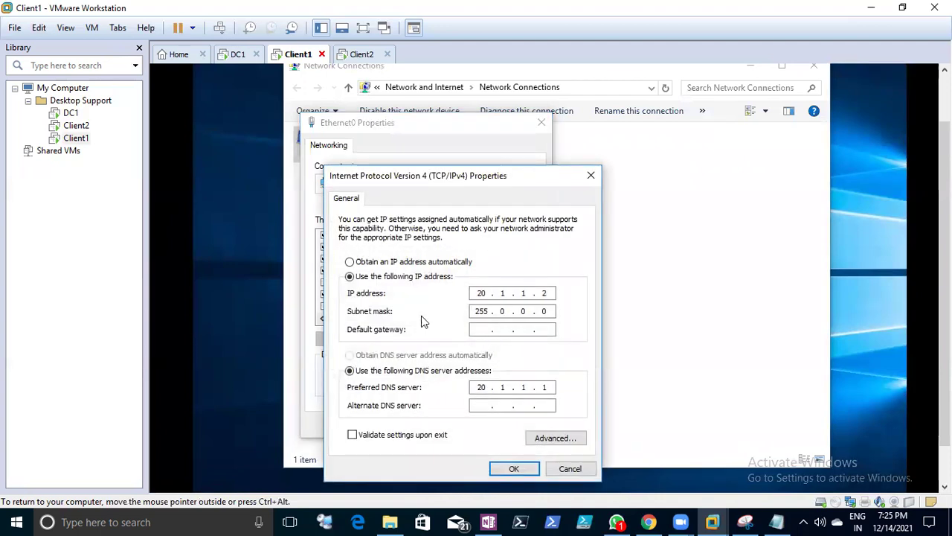
left_click(409, 265)
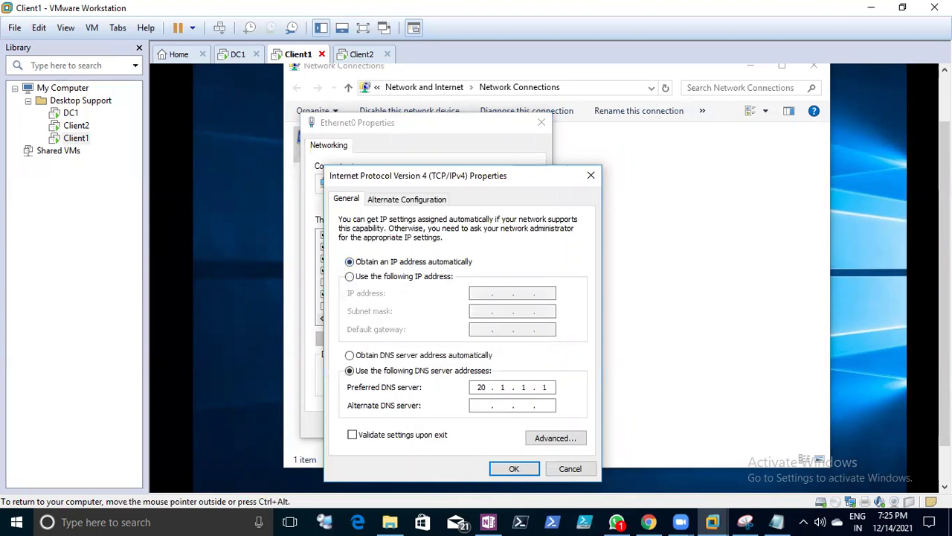
left_click_drag(463, 178, 547, 84)
left_click(488, 265)
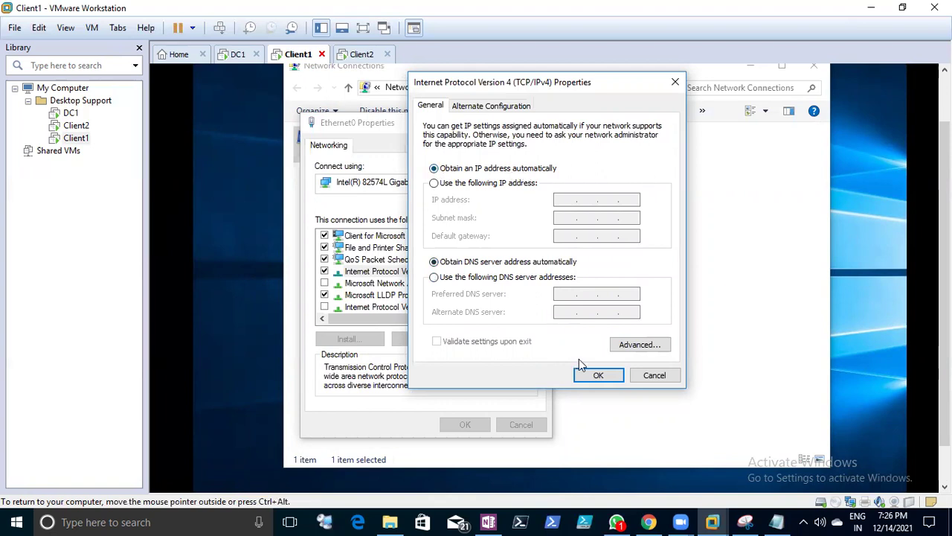
left_click(592, 377)
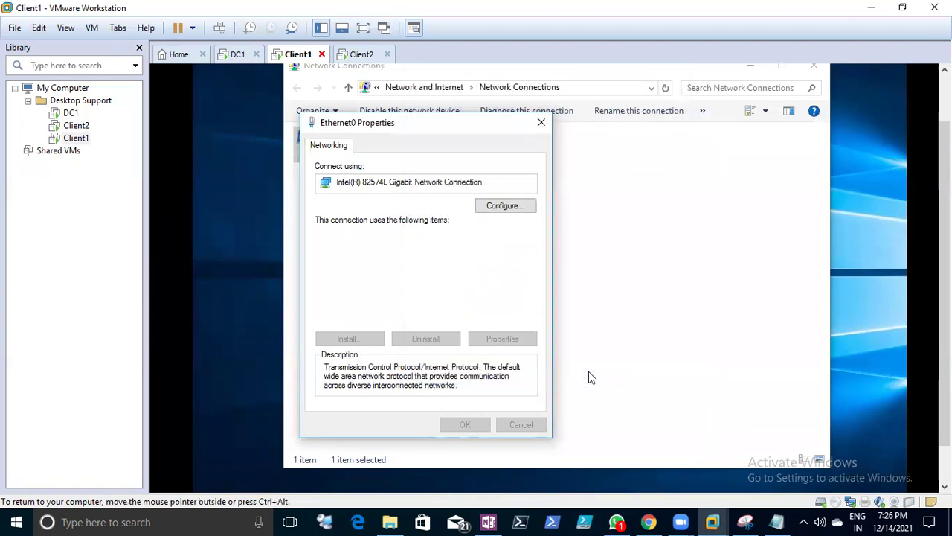
- Close Ethernet0 properties, allow network discovery, and recheck the automatic IPv4 settings
left_click(463, 425)
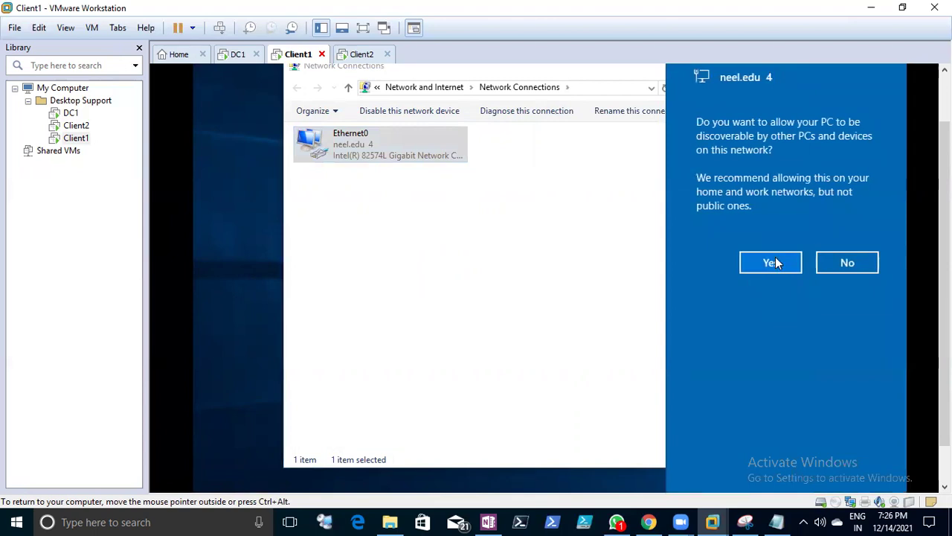
left_click(775, 260)
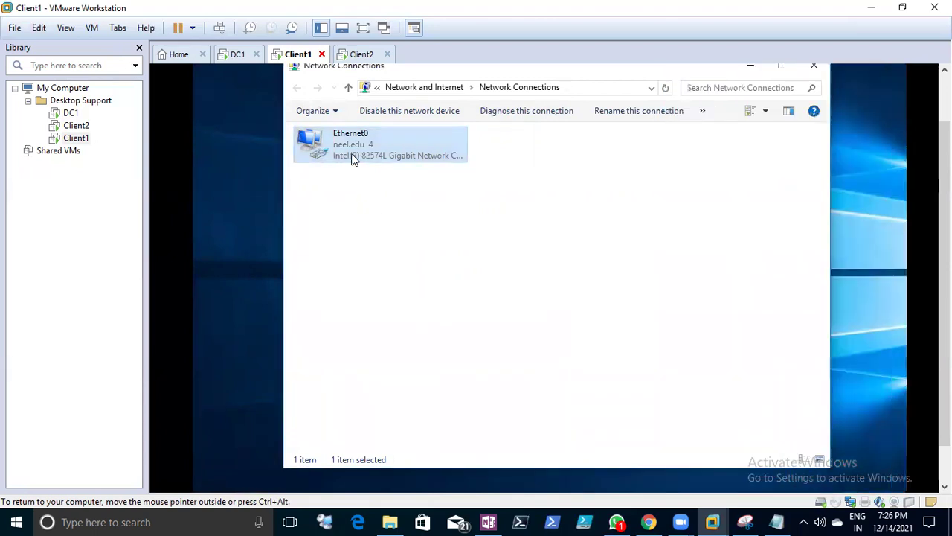
right_click(352, 157)
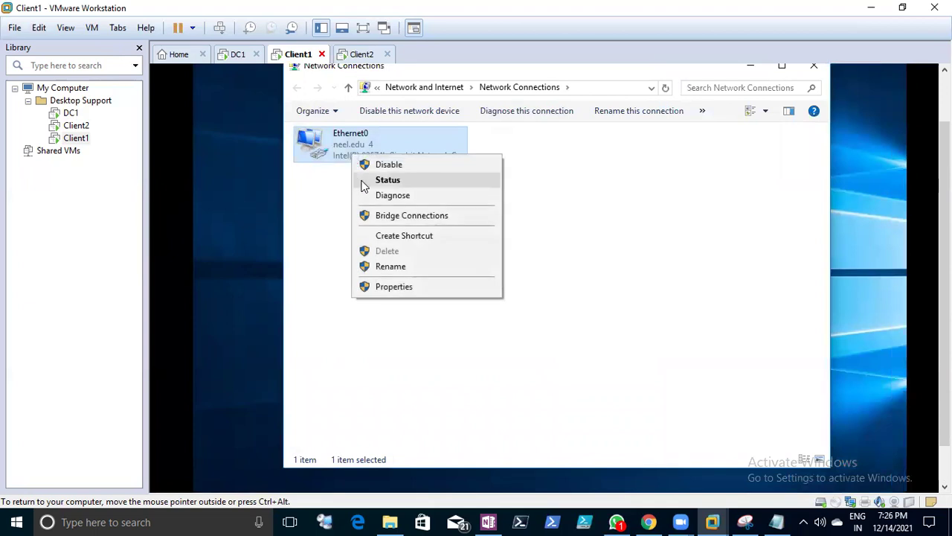
left_click(392, 287)
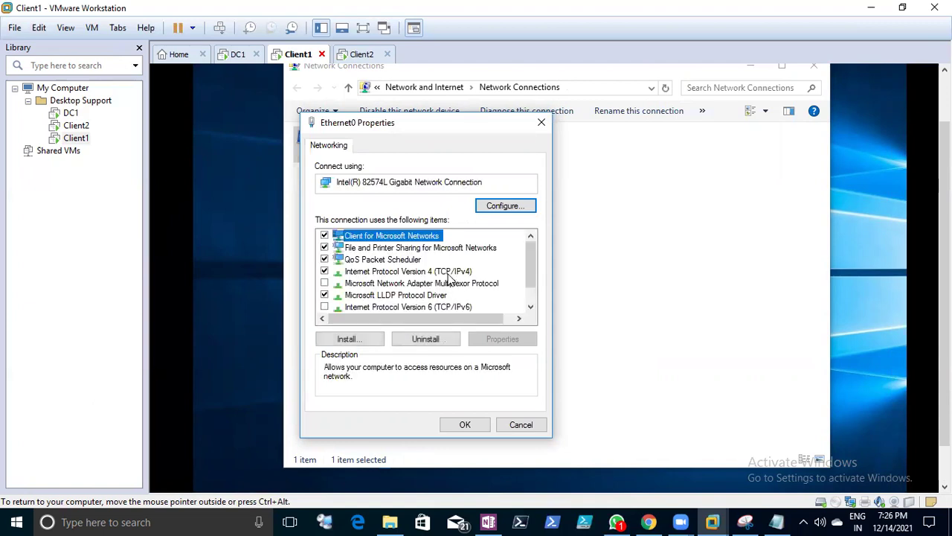
left_click(439, 271)
left_click(503, 340)
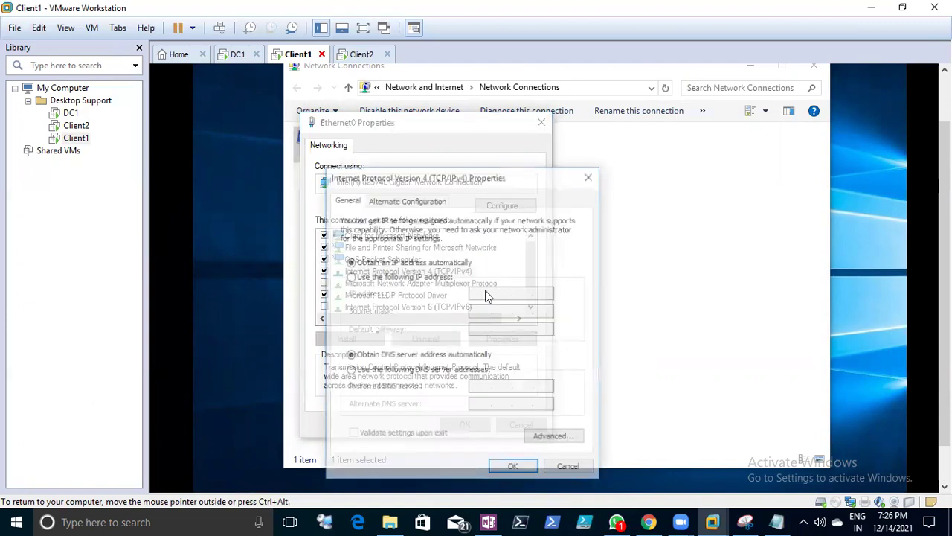
left_click(571, 471)
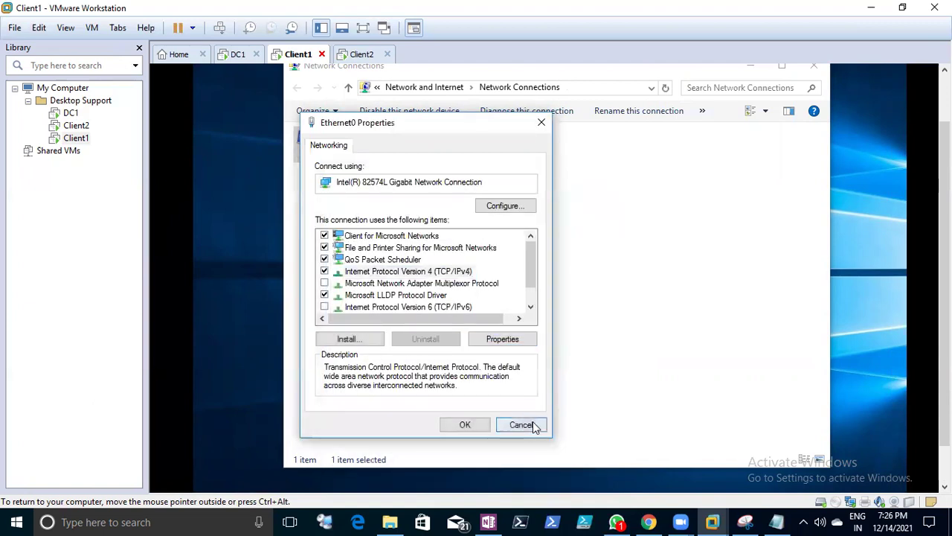
left_click(535, 425)
- Confirm in Ethernet0's connection details that Client1 has DHCP address 20.1.1.10, then return to DC1
right_click(364, 160)
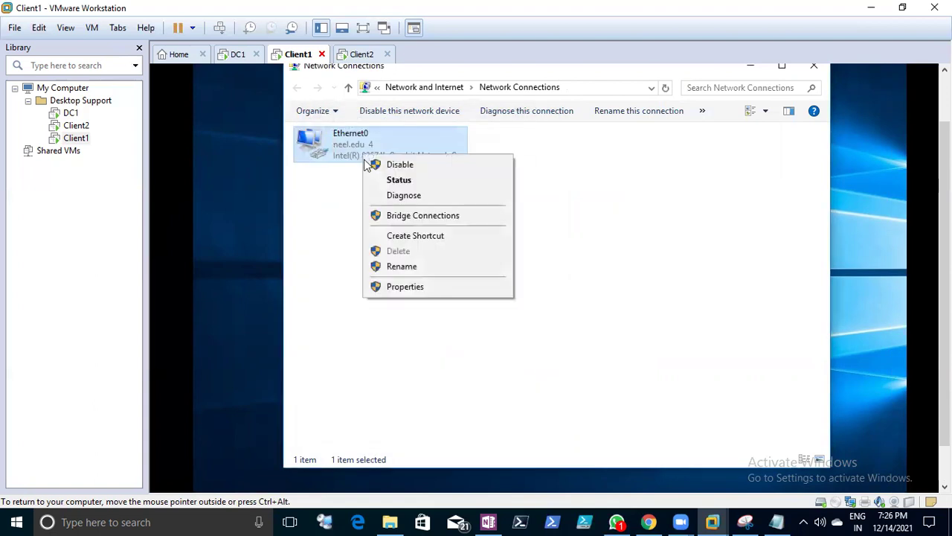
left_click(368, 179)
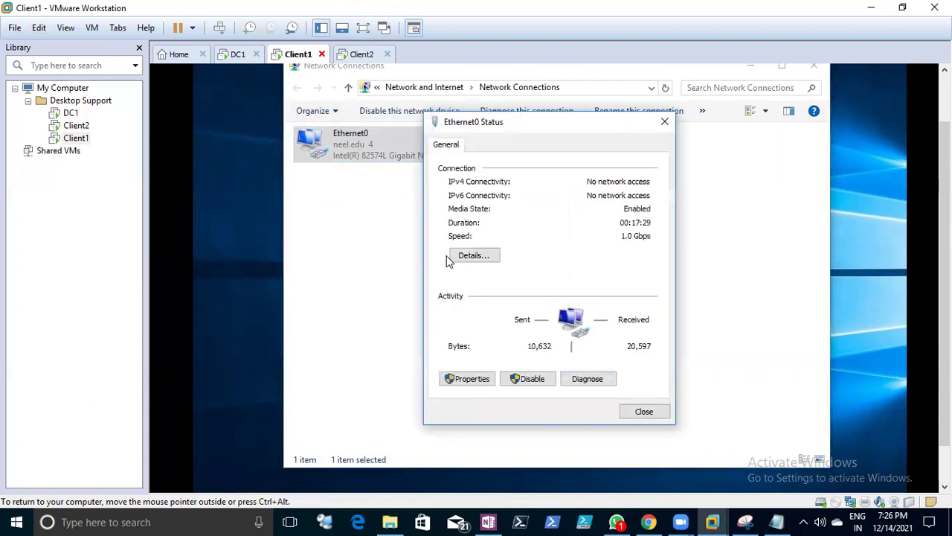
left_click(467, 256)
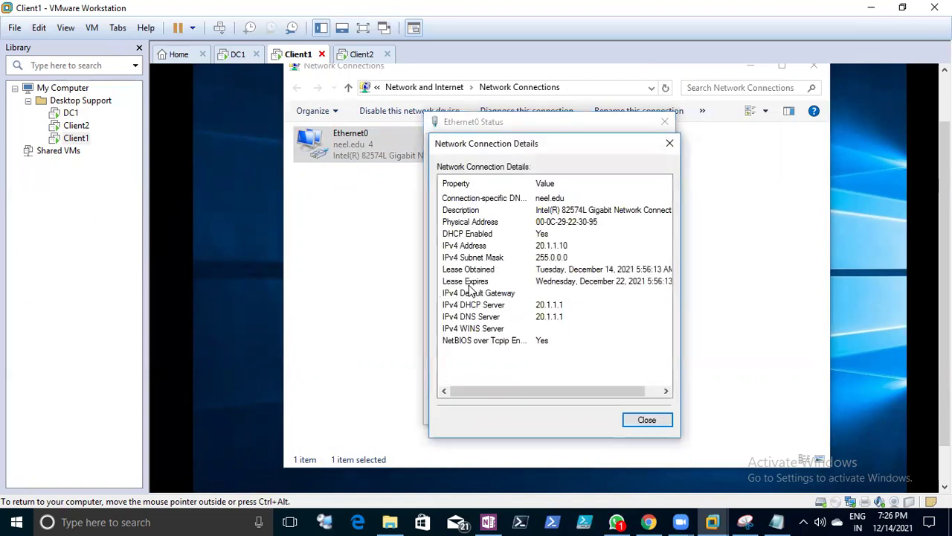
left_click(533, 256)
left_click(533, 246)
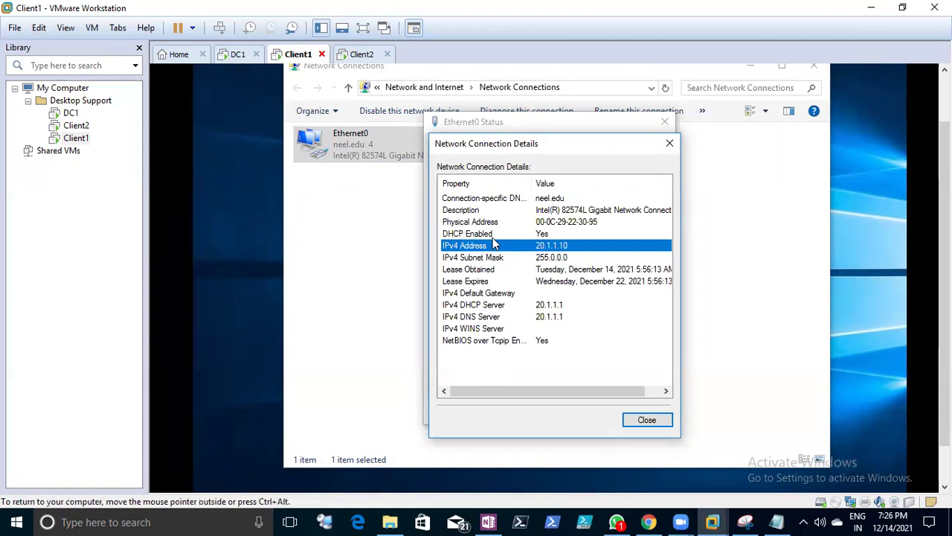
left_click(543, 234)
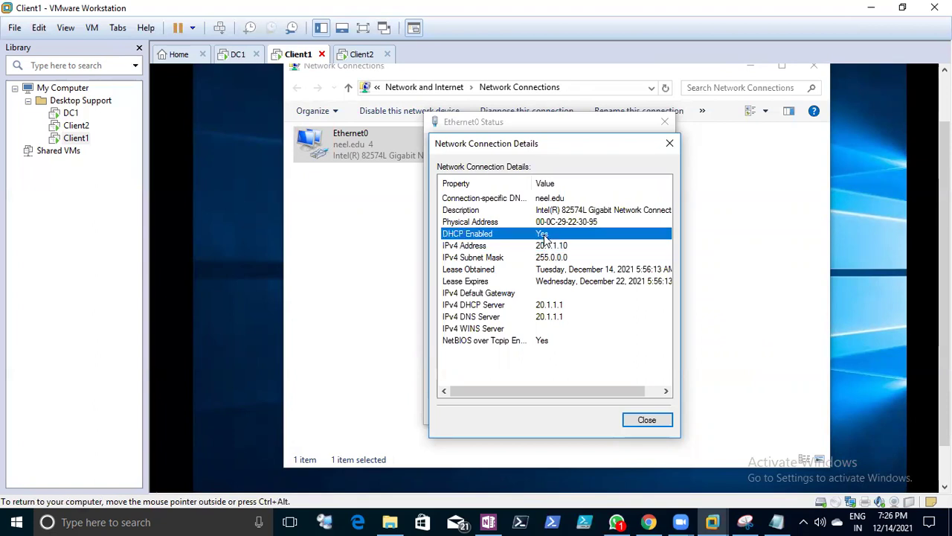
left_click(645, 421)
left_click(231, 54)
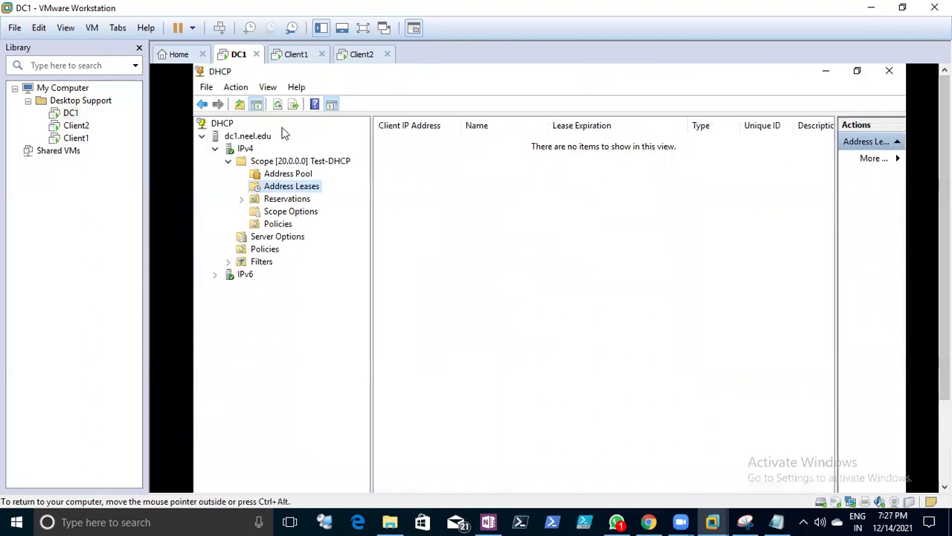
- Refresh DC1's Address Leases to show Client1's 20.1.1.10 lease, then go to Client2
left_click(278, 105)
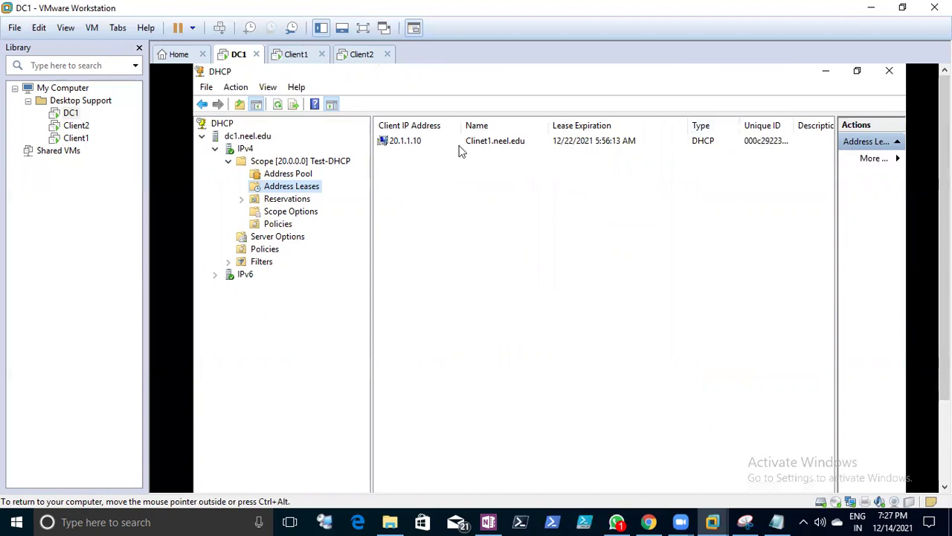
left_click(360, 55)
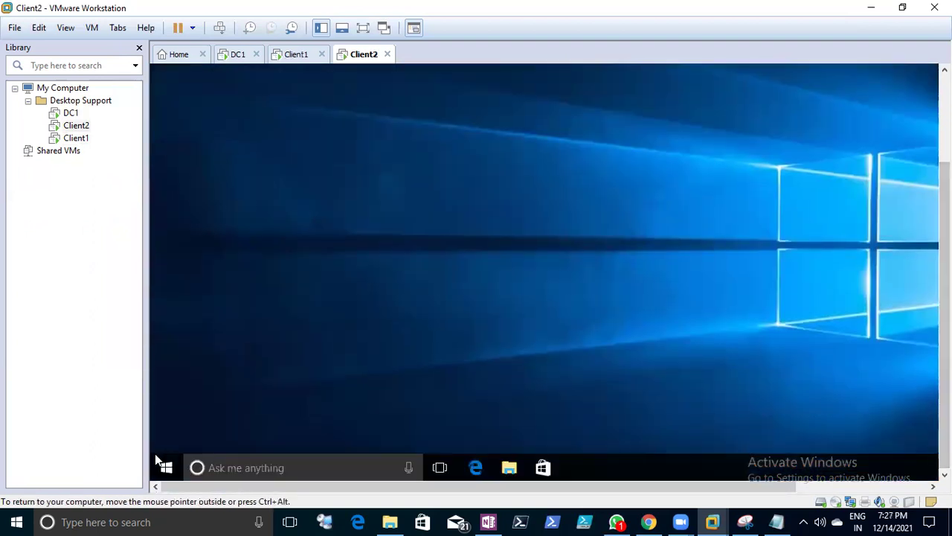
- Open Client2's Network Connections with ncpa.cpl from the Run box
right_click(157, 464)
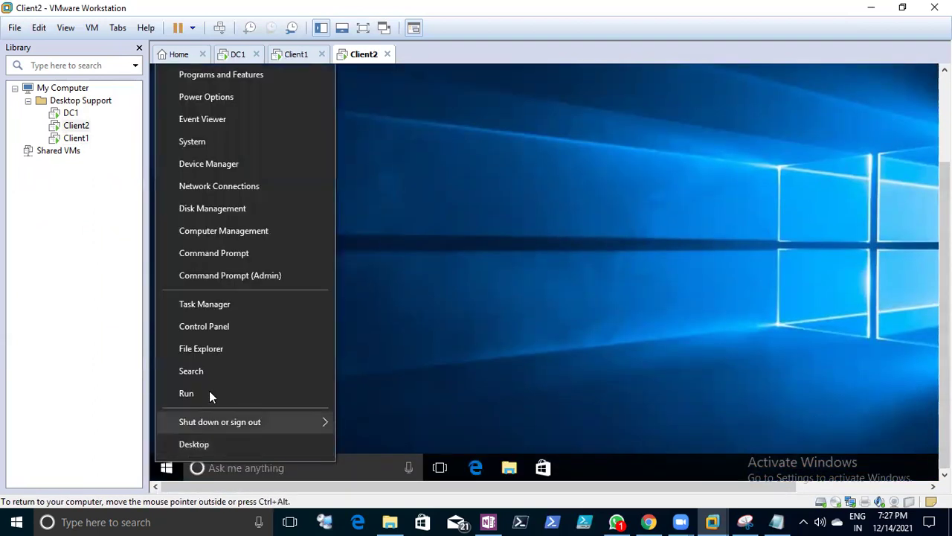
left_click(209, 391)
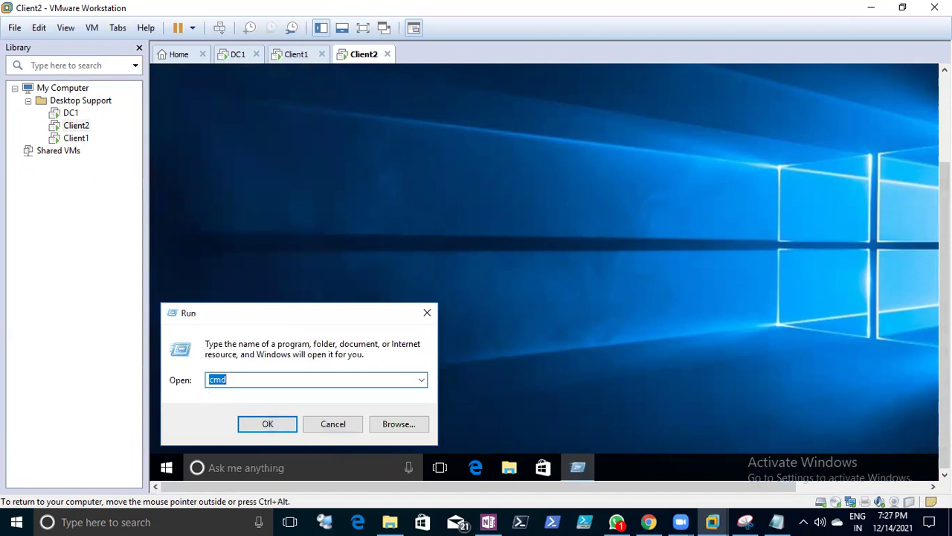
type("ncpa.cpl")
key("Return")
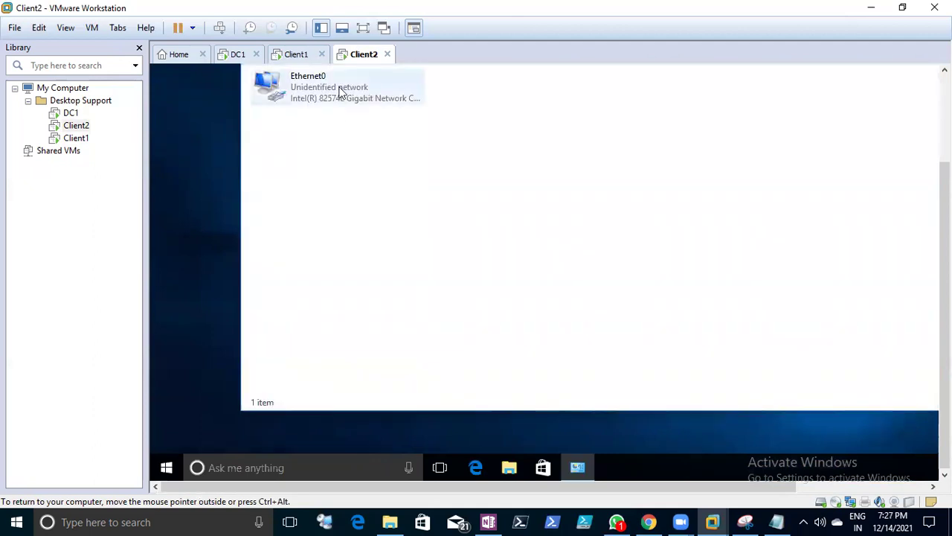
- Set Client2's Ethernet0 IPv4 to obtain IP address and DNS server automatically
left_click(340, 91)
right_click(340, 89)
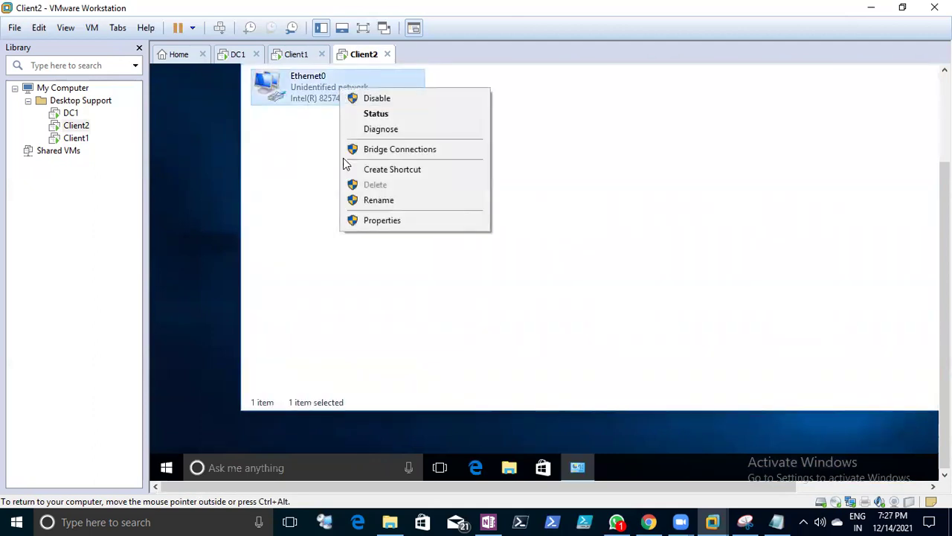
left_click(368, 222)
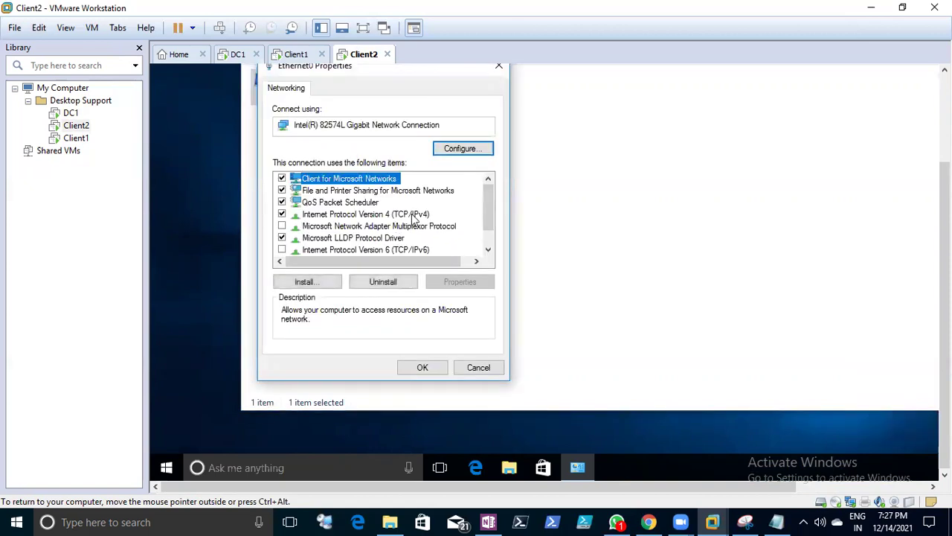
left_click(372, 214)
left_click(456, 282)
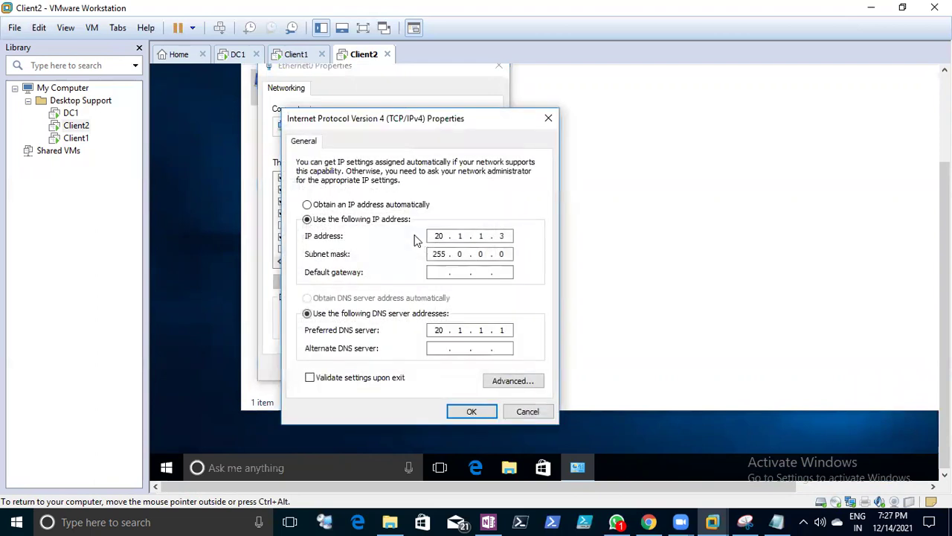
left_click(386, 206)
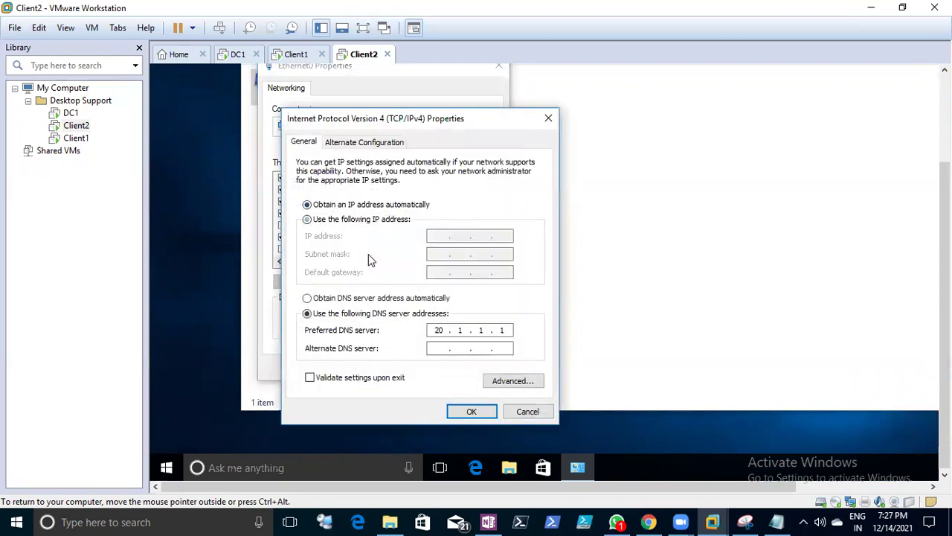
left_click(364, 298)
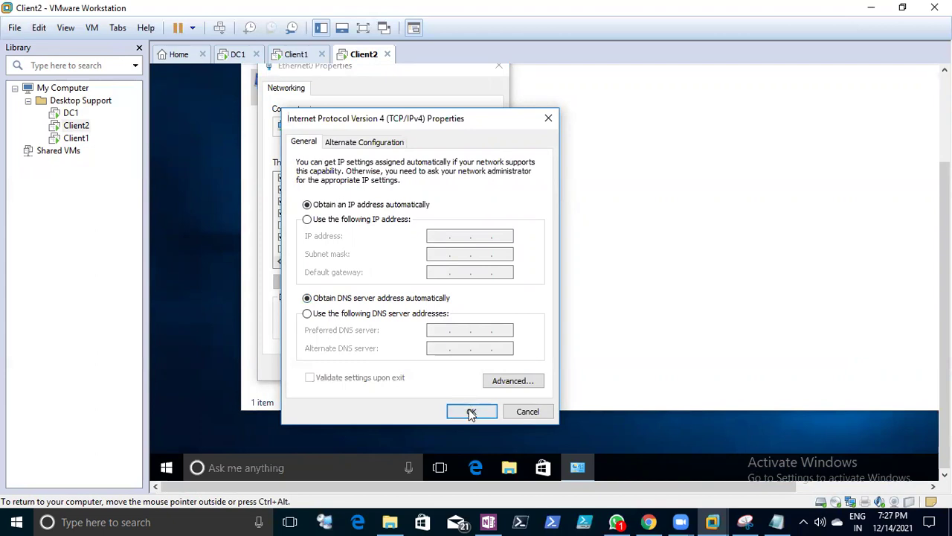
left_click(471, 414)
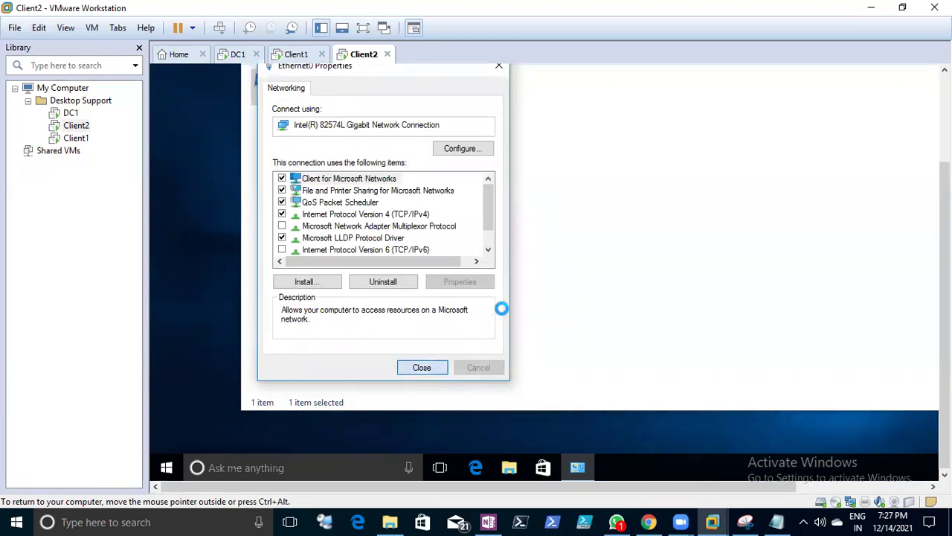
key("Return")
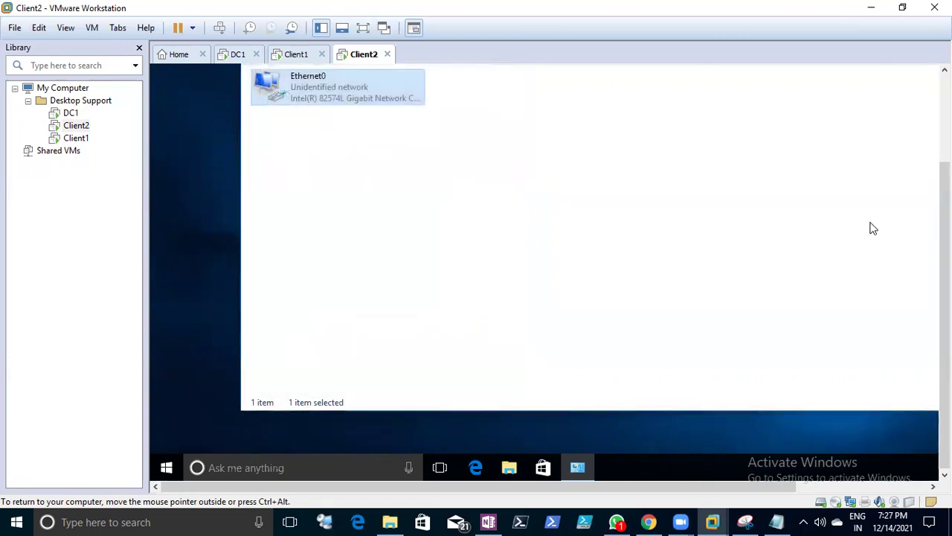
left_click_drag(944, 238, 945, 189)
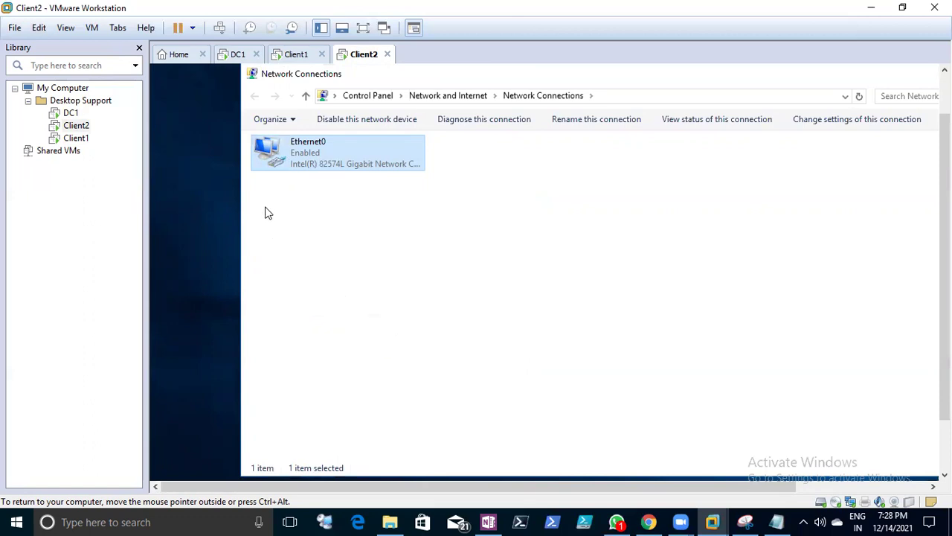
- Refresh DC1's leases to show 20.1.1.11 and match it against Client2's connection details
left_click(237, 54)
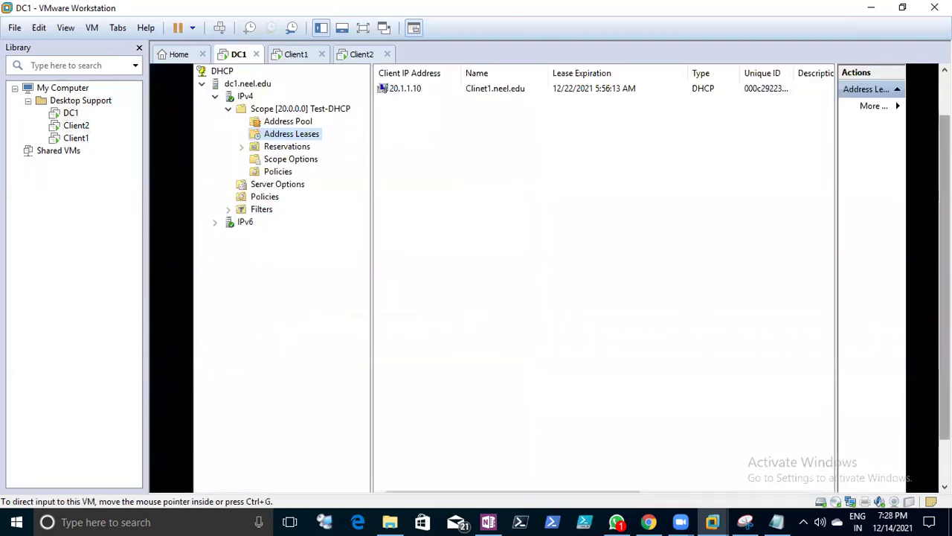
left_click(279, 106)
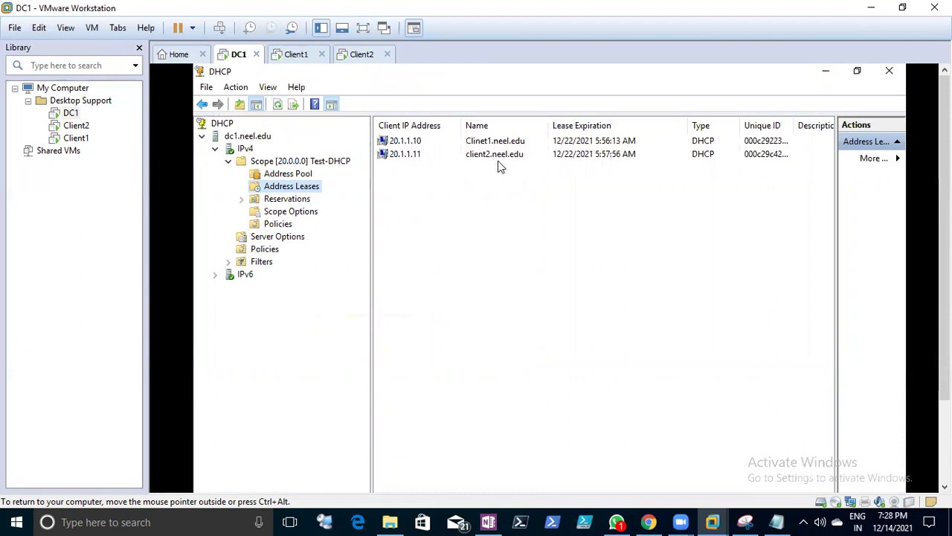
left_click(355, 55)
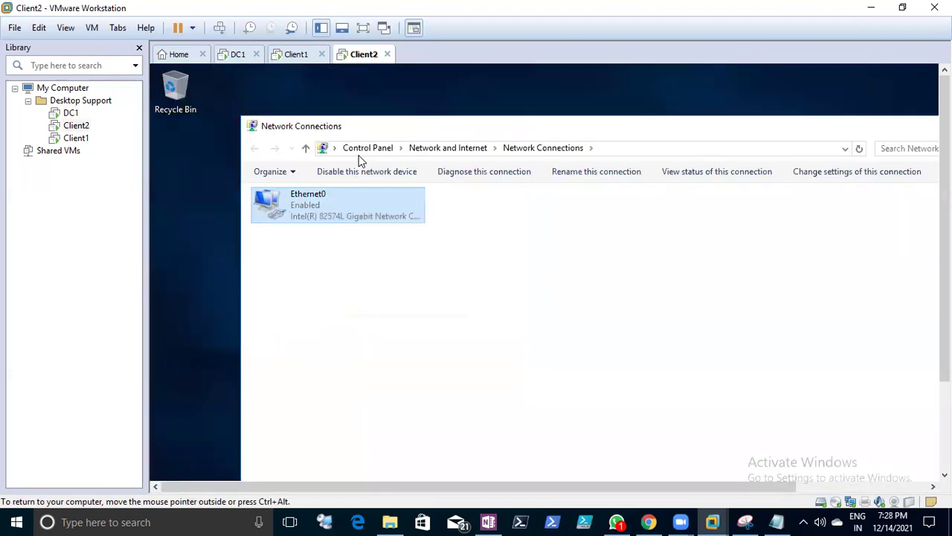
right_click(322, 214)
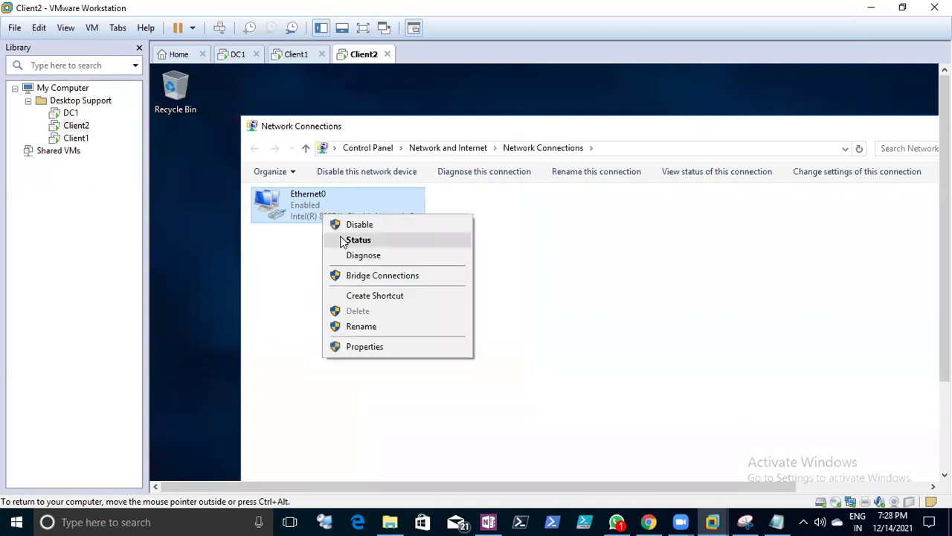
left_click(346, 241)
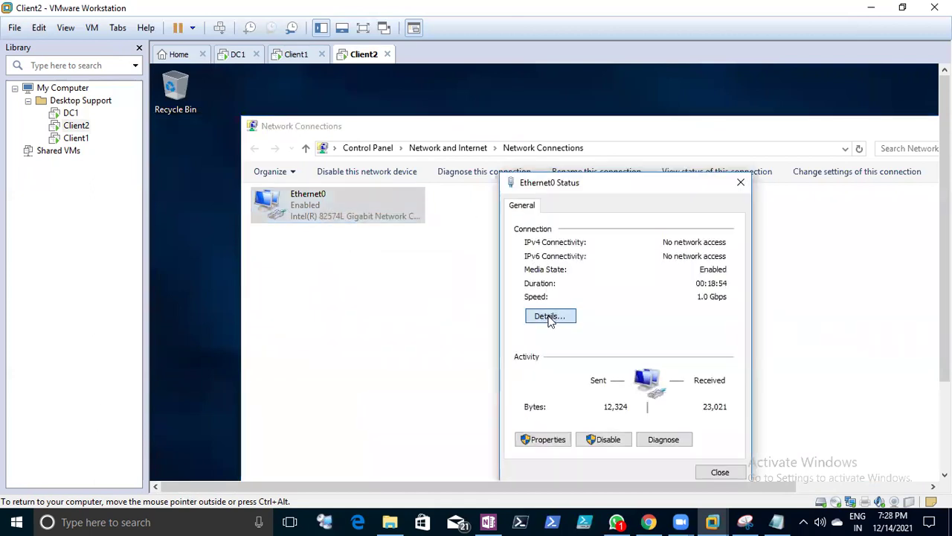
left_click(550, 317)
left_click(637, 308)
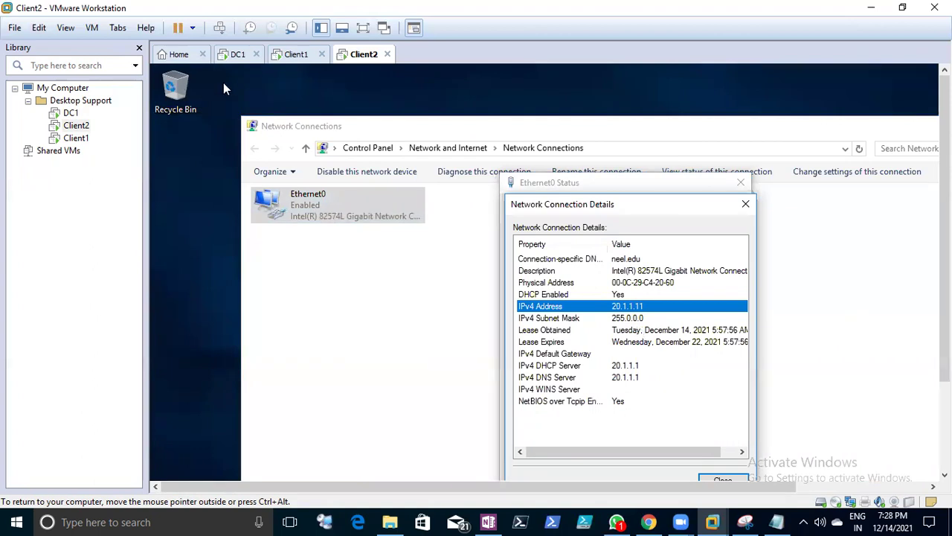
left_click(237, 53)
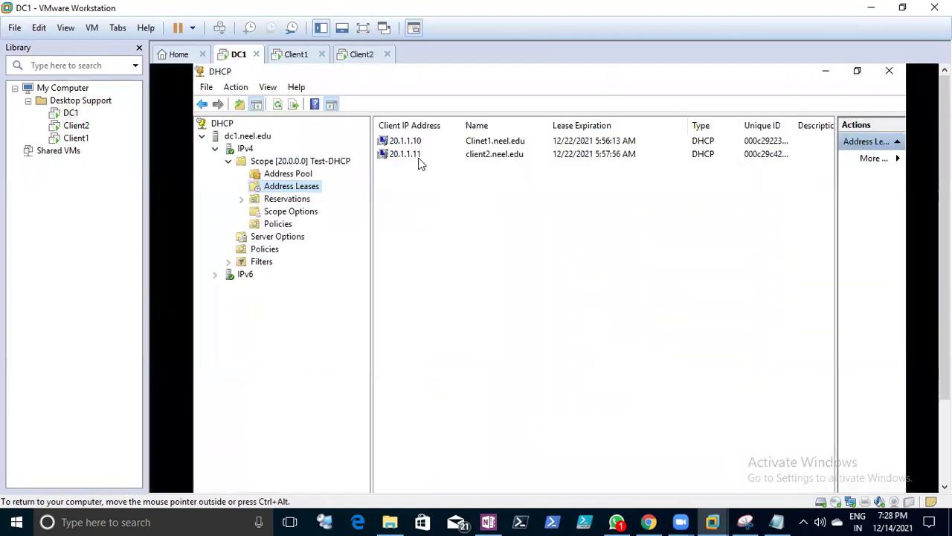
left_click(363, 54)
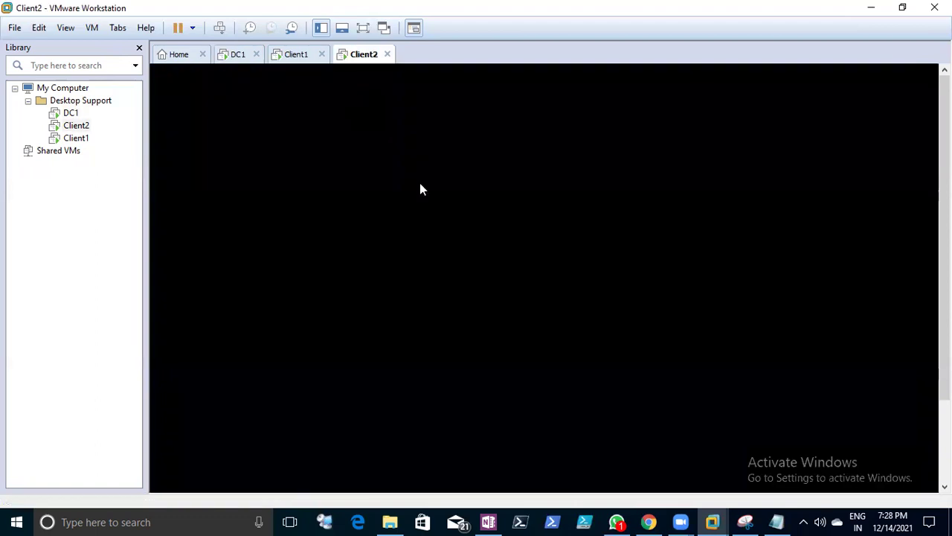
- Run ipconfig /all in a Client2 command prompt
left_click(645, 295)
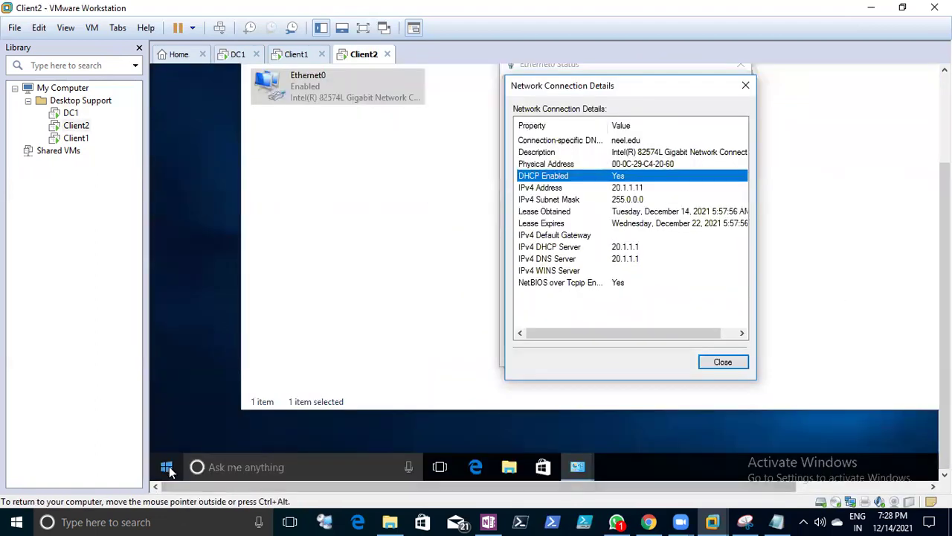
right_click(170, 470)
left_click(196, 396)
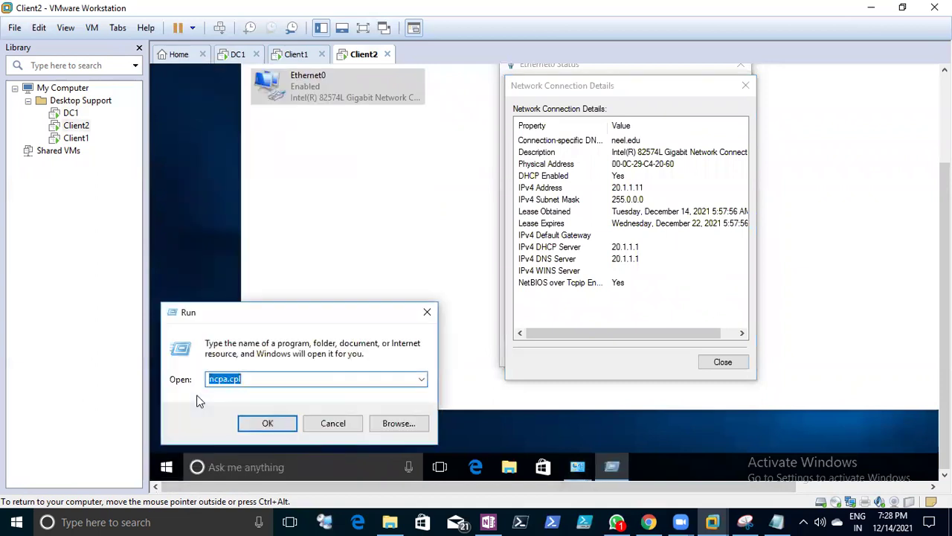
type("cmd")
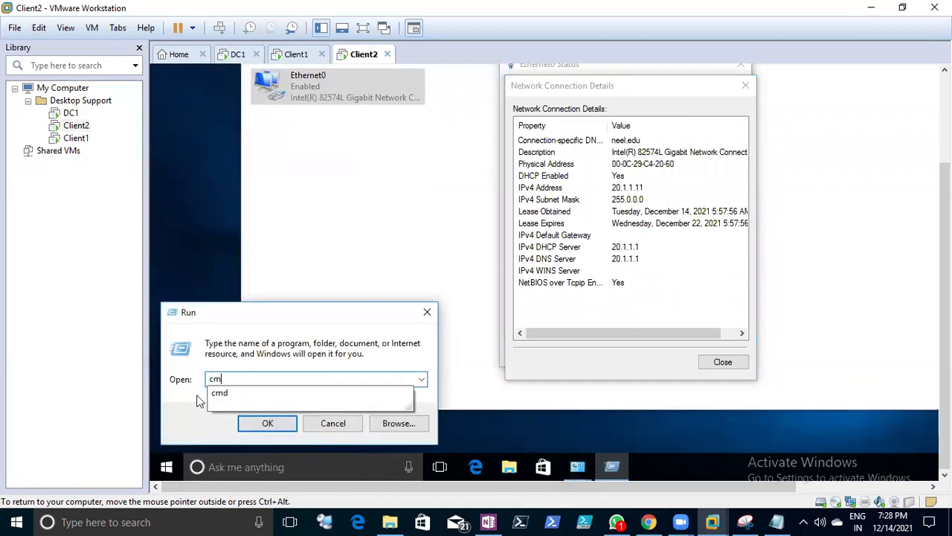
key("Return")
type("ipconfig /all")
key("Return")
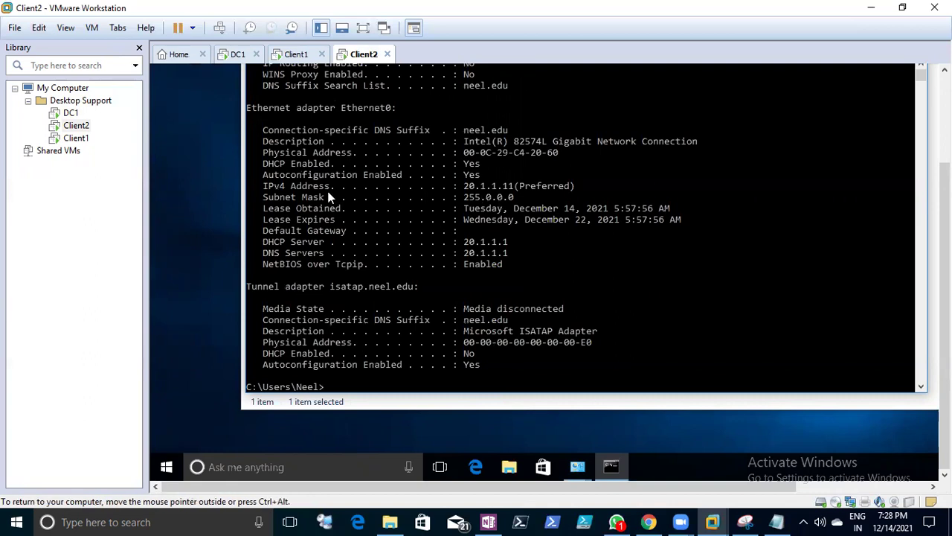
- Highlight the IPv4 address 20.1.1.11, DHCP Enabled Yes, and DNS server 20.1.1.1 lines
left_click_drag(265, 186, 574, 185)
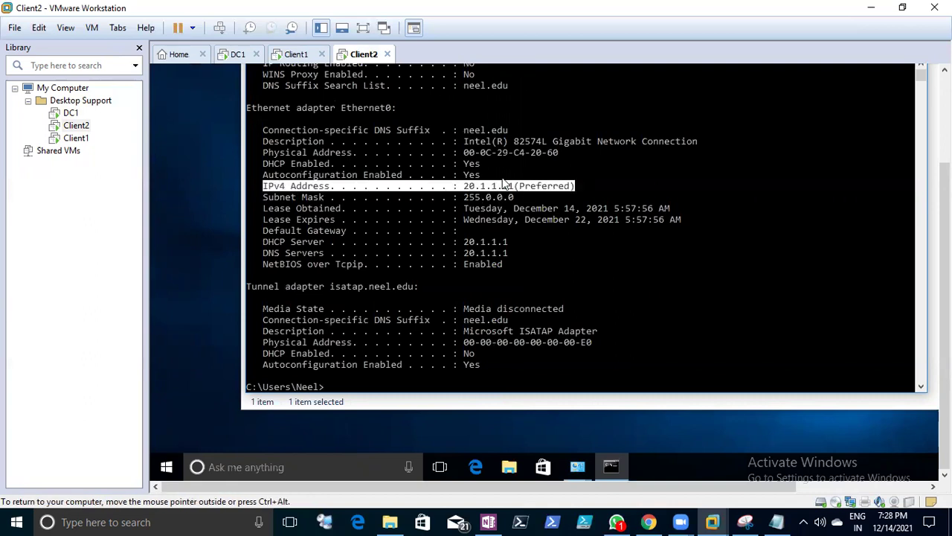
left_click_drag(265, 163, 484, 165)
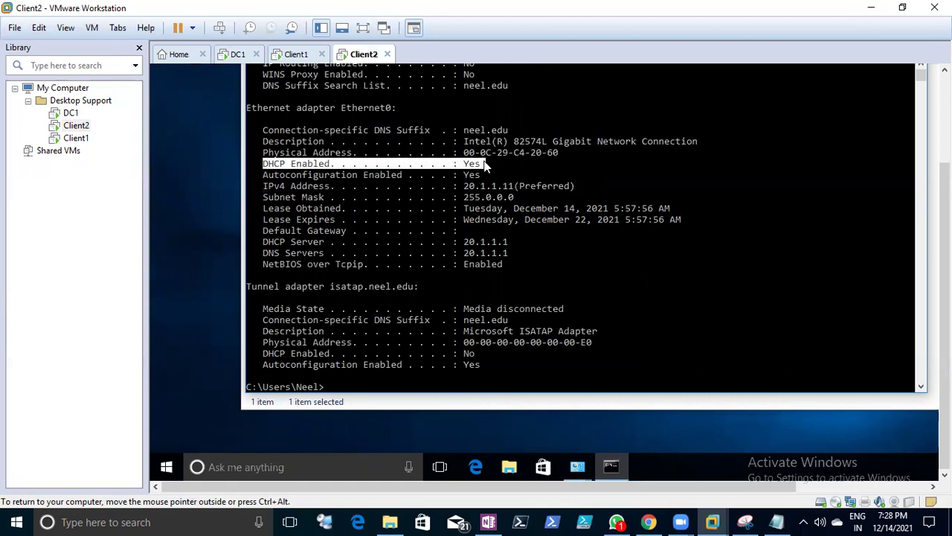
left_click(484, 165)
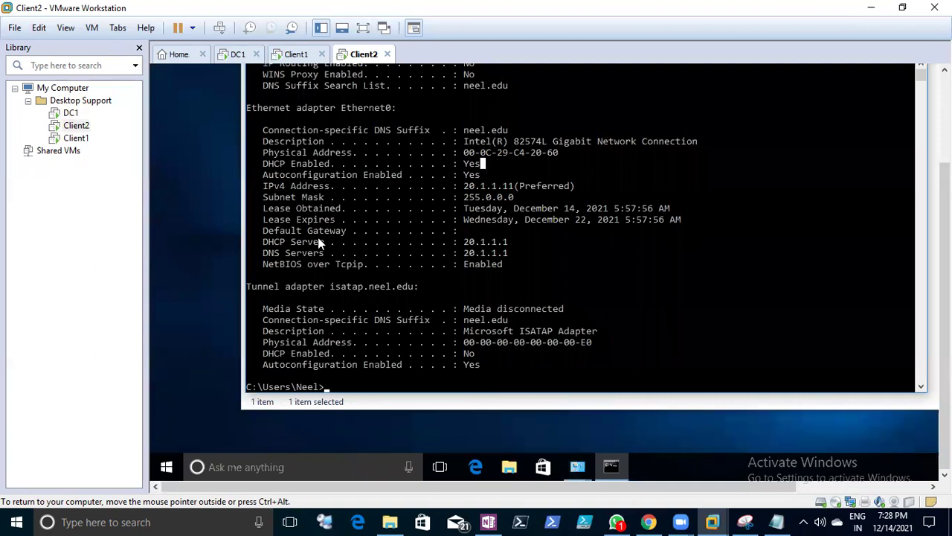
left_click_drag(256, 252, 518, 260)
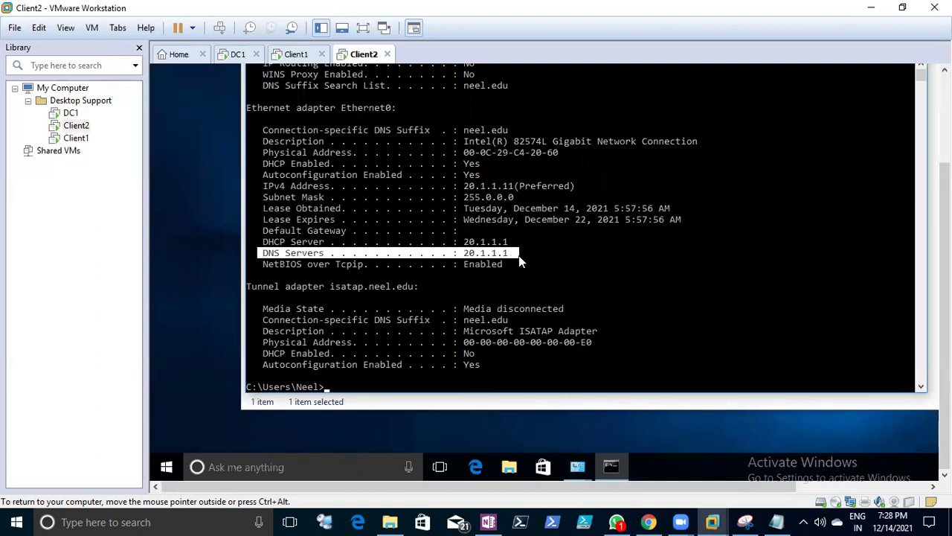
scroll(518, 255, "up", 2)
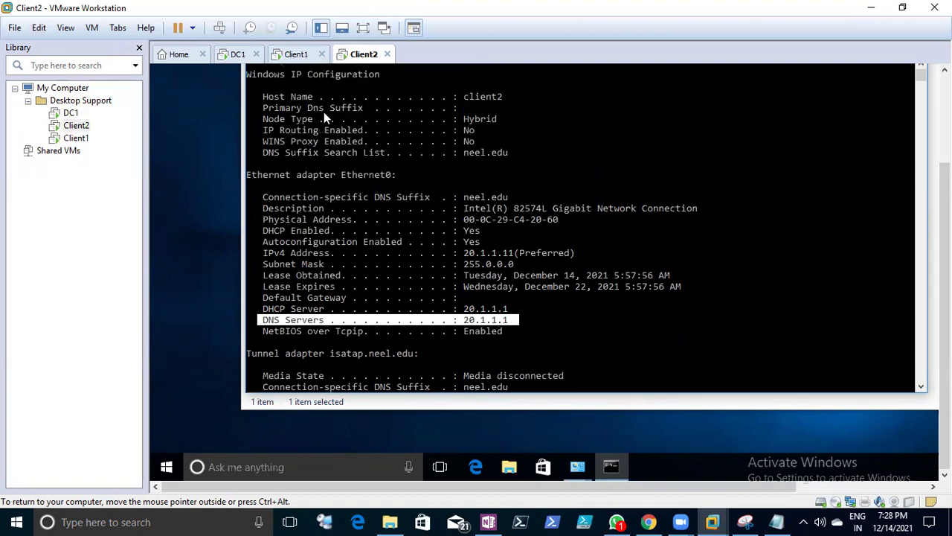
- Switch to the Notes file in Notepad and save it
left_click(776, 522)
scroll(277, 290, "down", 2)
left_click(276, 290)
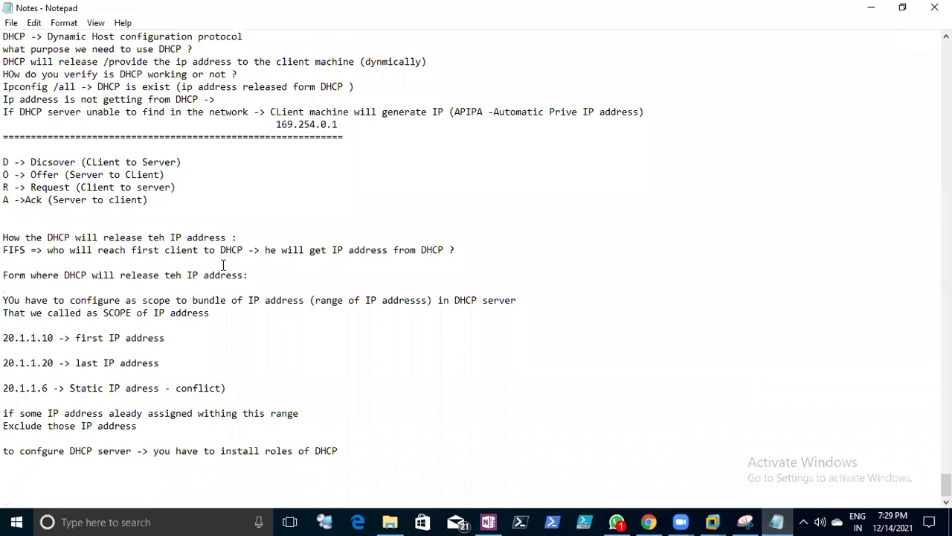
scroll(223, 264, "up", 5)
left_click(11, 22)
left_click(15, 69)
- Review the DHCP explanation through 169.254.0.1 and save the notes again
scroll(207, 218, "down", 1)
left_click_drag(3, 174, 149, 212)
left_click_drag(240, 241, 457, 278)
left_click(457, 279)
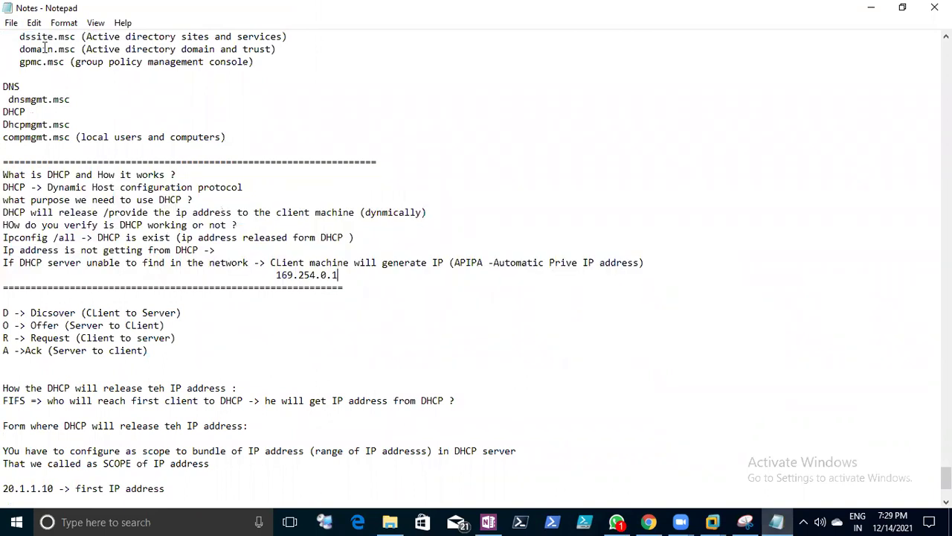
left_click(11, 22)
left_click(17, 71)
- Append ' ]' and a line of '=' signs to the notes, save, and bring up DC1
scroll(325, 209, "down", 4)
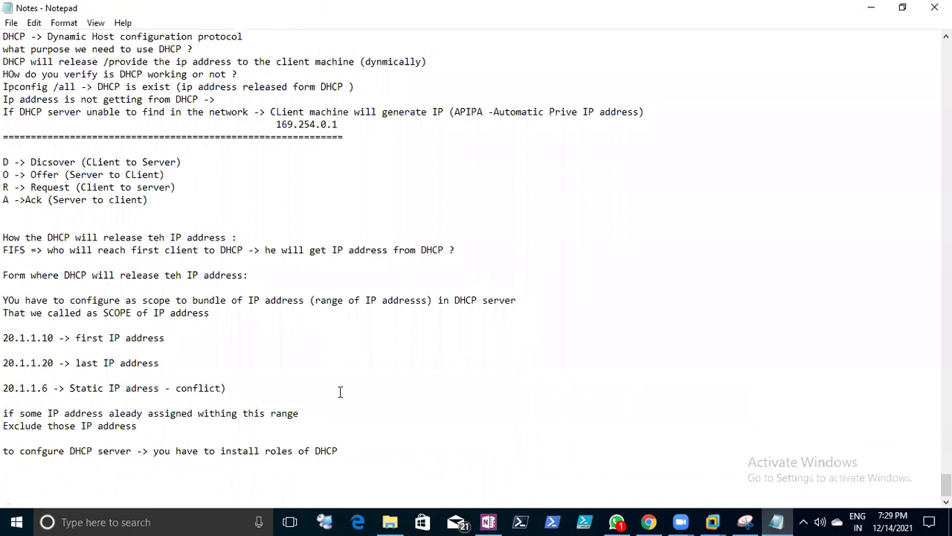
left_click(365, 448)
type("]")
key("Return")
type("=================================================")
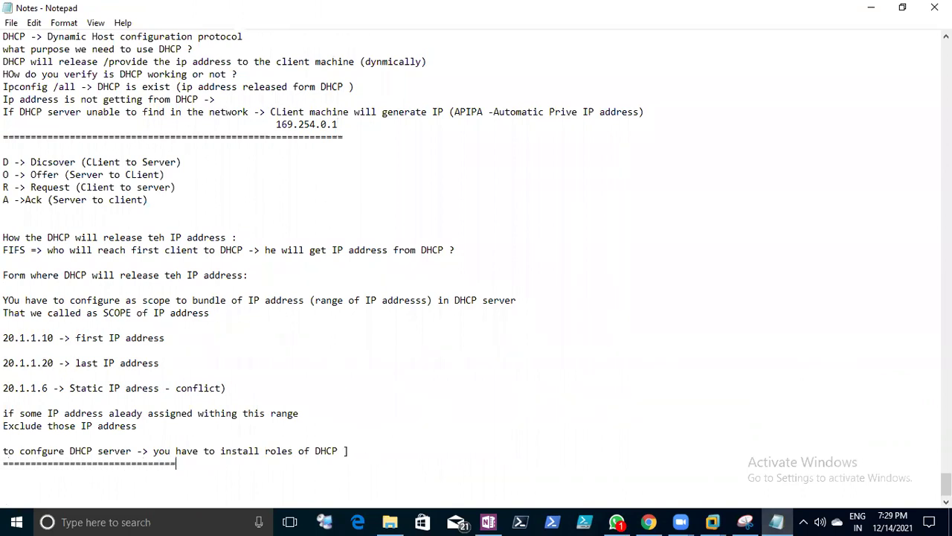
type("================================")
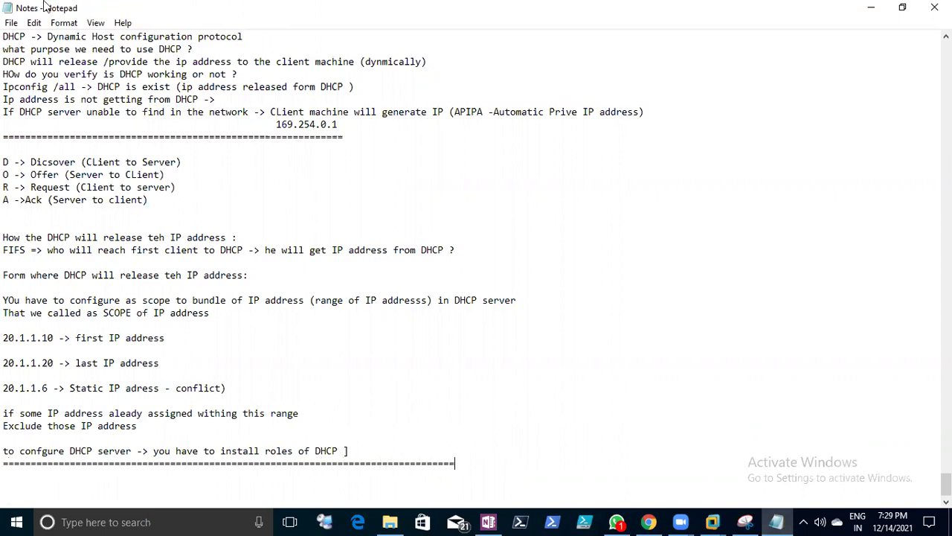
left_click(11, 22)
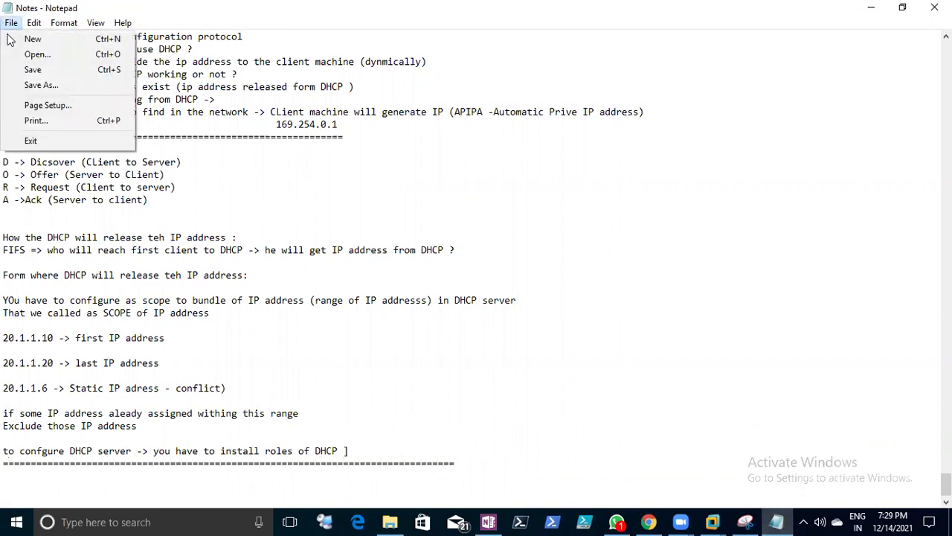
left_click(26, 69)
left_click(714, 521)
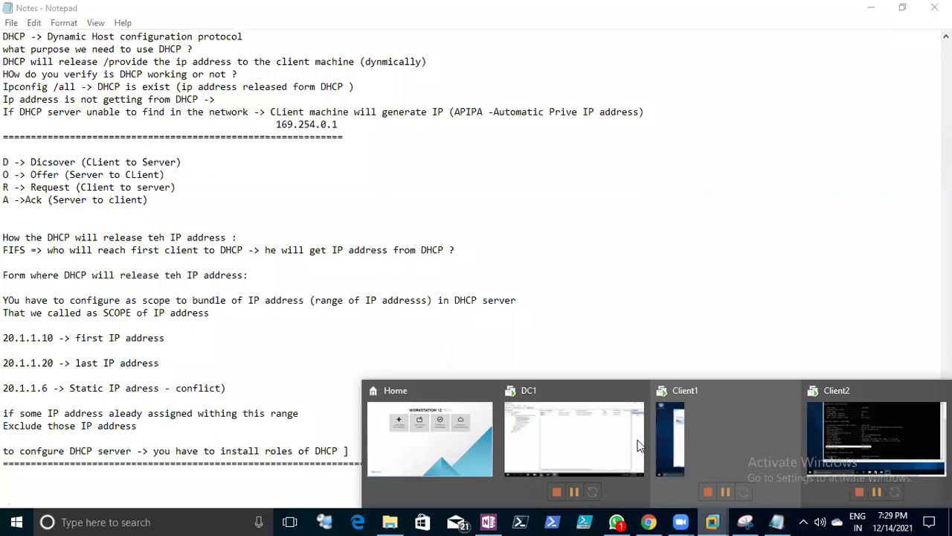
left_click(583, 430)
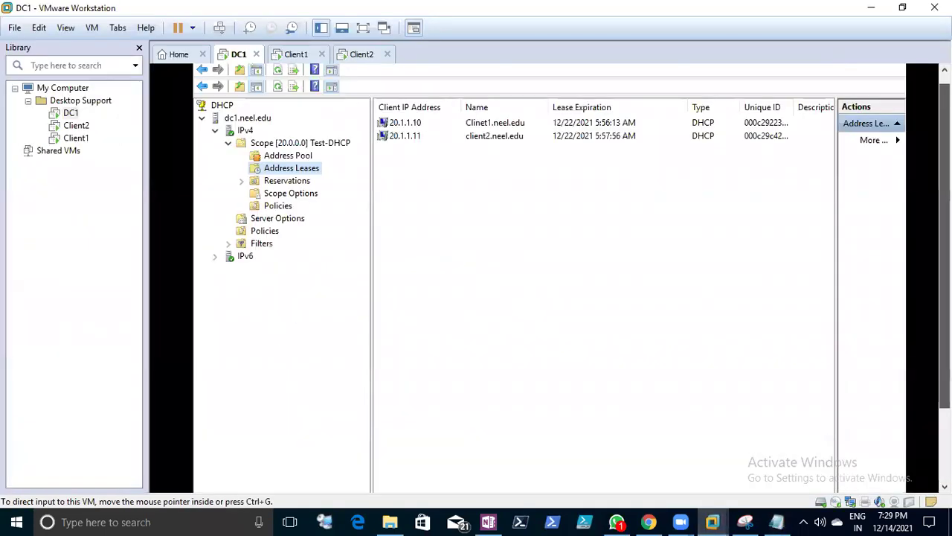
- Refresh DC1's Address Leases, then review the D/O/R/A lines in the notes
left_click(278, 105)
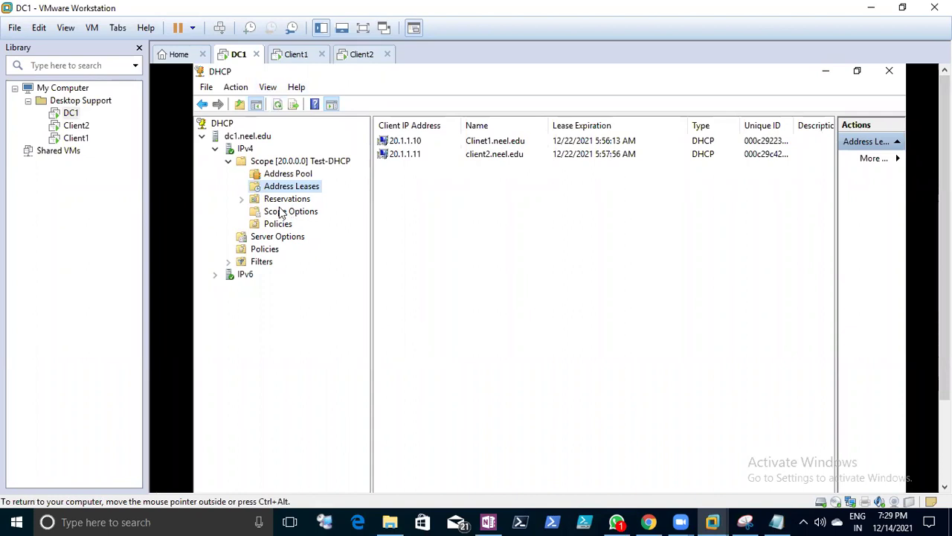
left_click(777, 521)
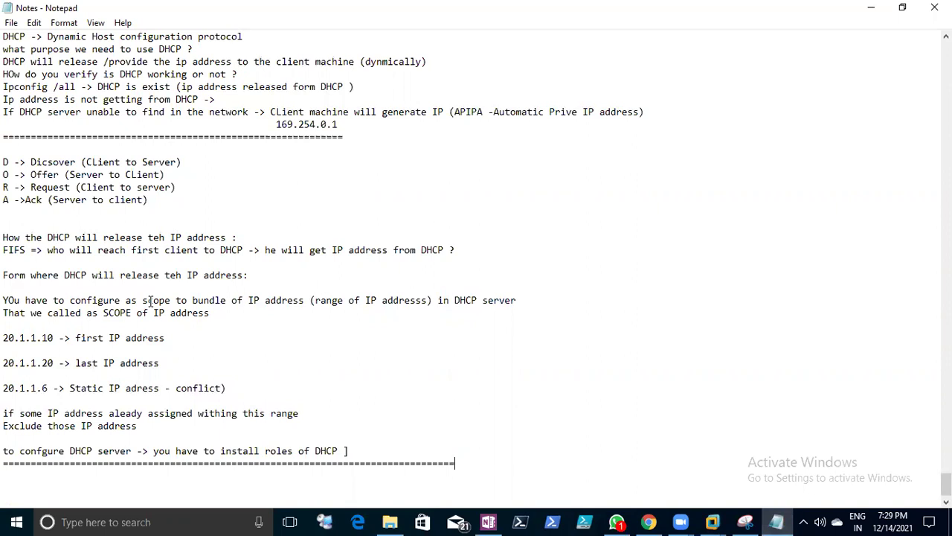
scroll(6, 201, "up", 1)
left_click_drag(3, 200, 166, 250)
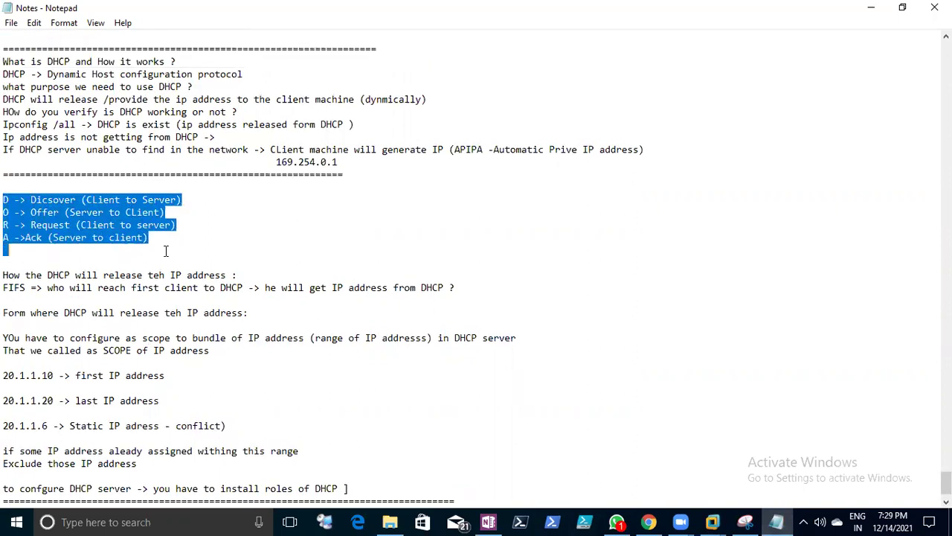
left_click(166, 251)
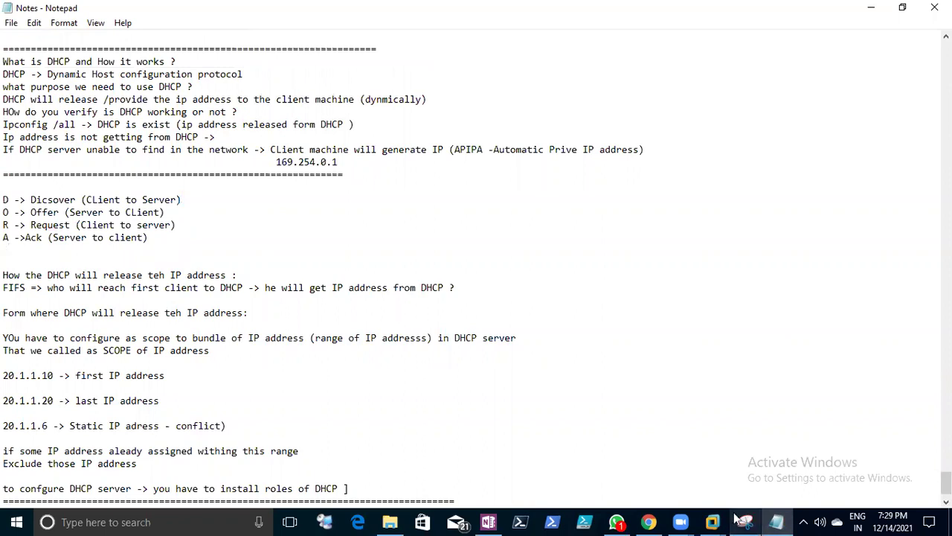
- On Client1, check the Ethernet0 details for IPv4 address 20.1.1.10, close both dialogs, and return to the notes
left_click(712, 521)
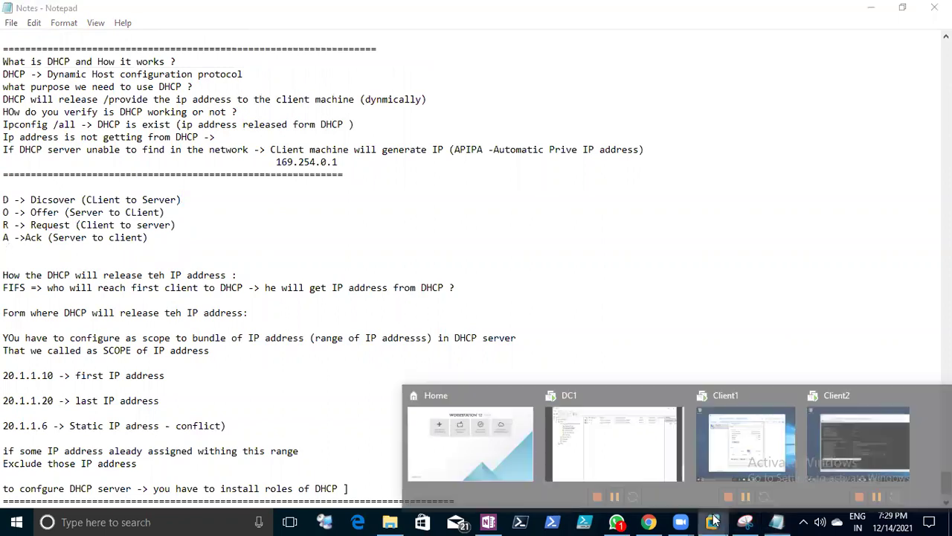
left_click(708, 430)
left_click(465, 314)
left_click(501, 307)
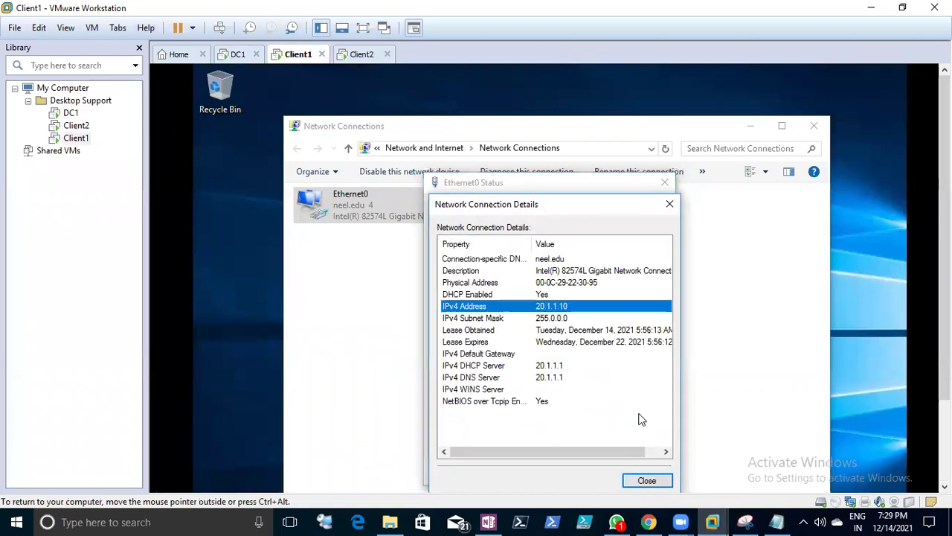
left_click(647, 478)
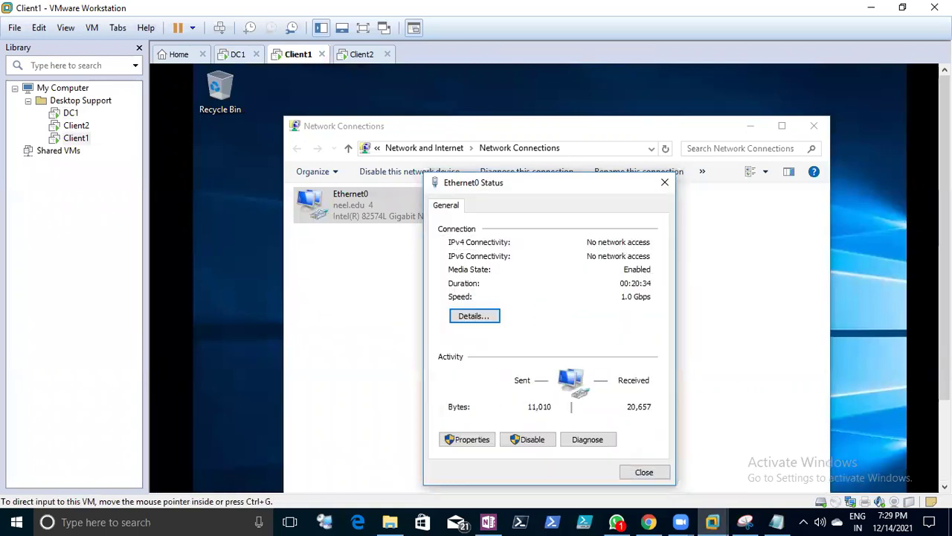
scroll(786, 397, "down", 2)
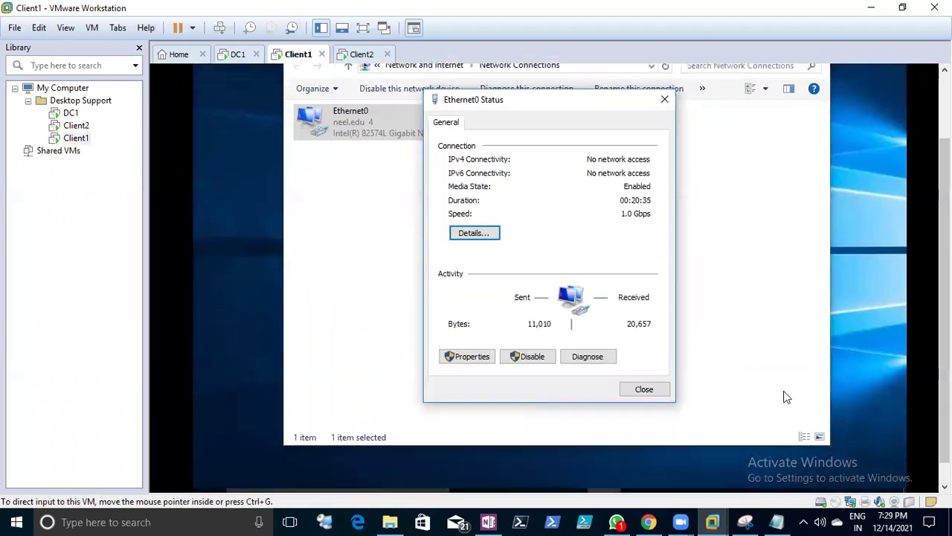
left_click(644, 387)
left_click(774, 520)
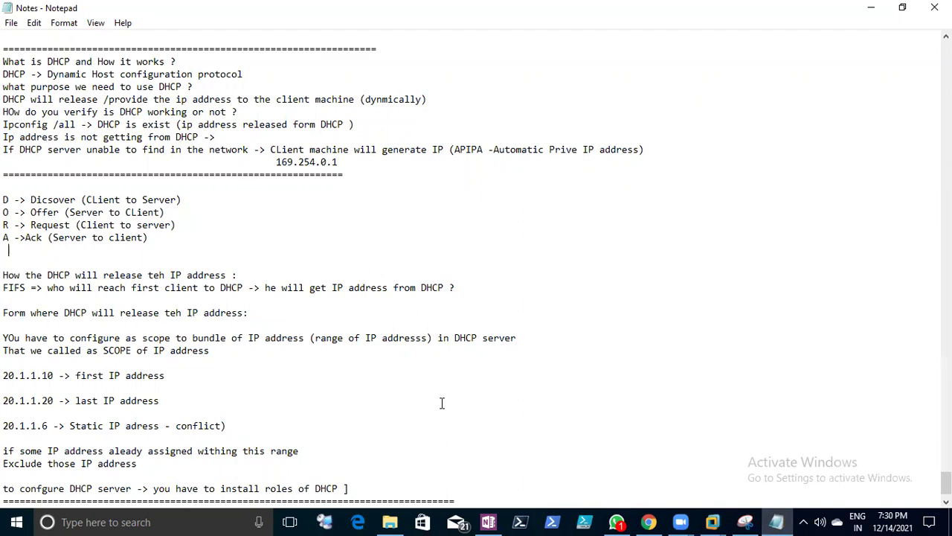
scroll(441, 402, "up", 13)
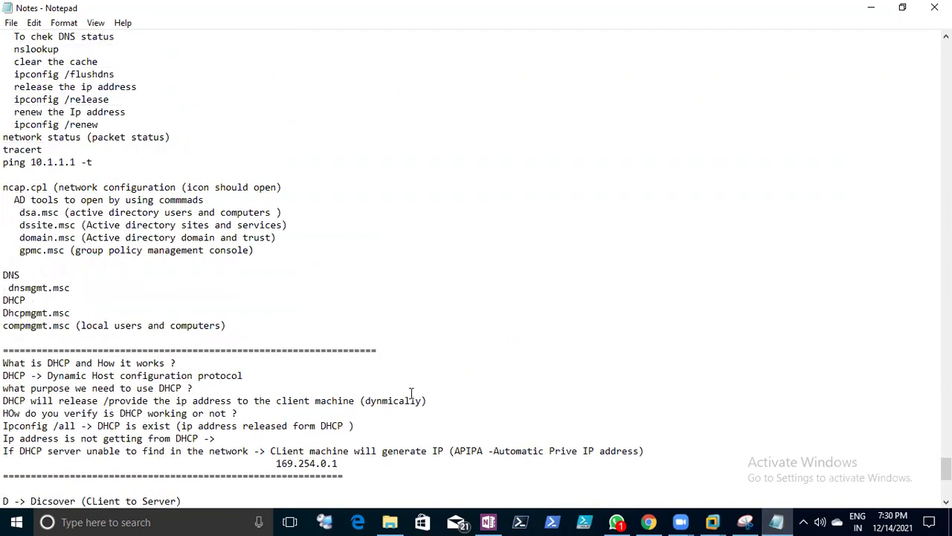
scroll(411, 393, "up", 10)
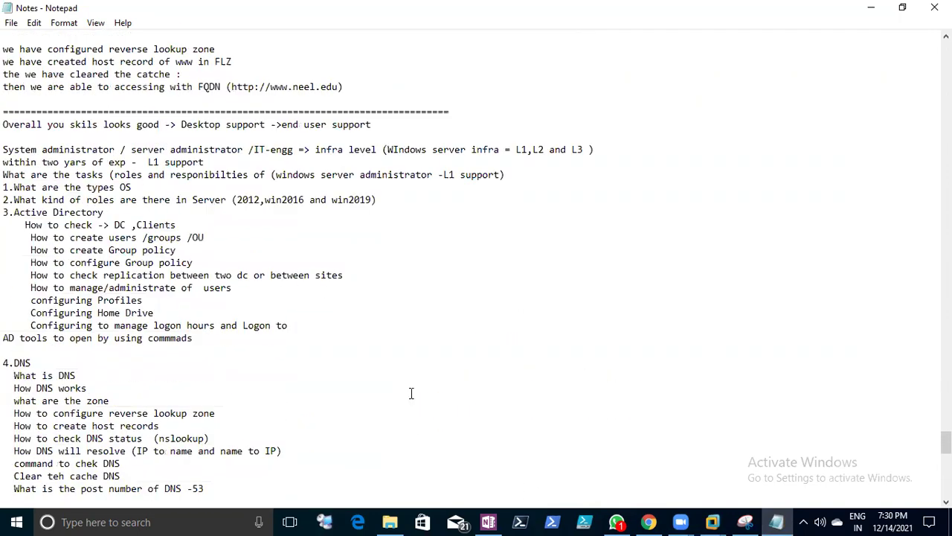
left_click(11, 23)
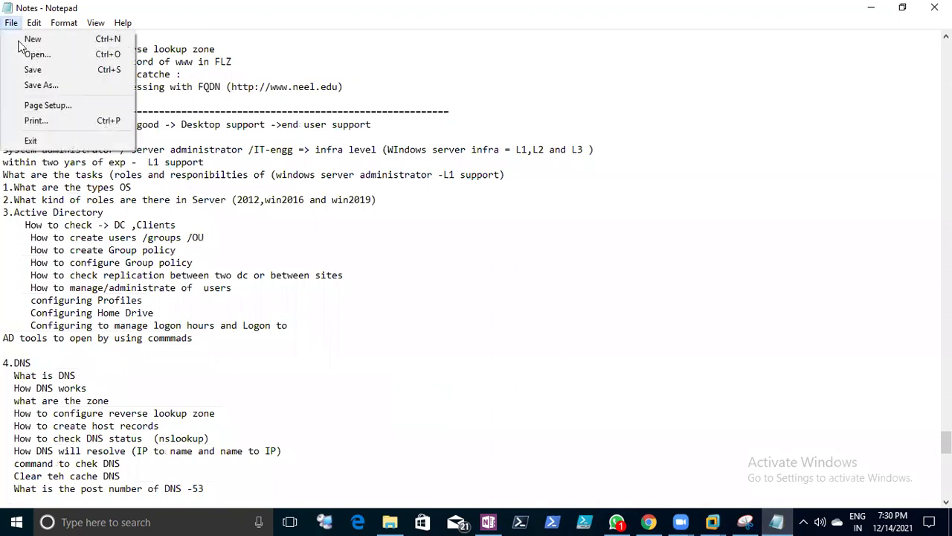
left_click(32, 75)
scroll(444, 244, "up", 2)
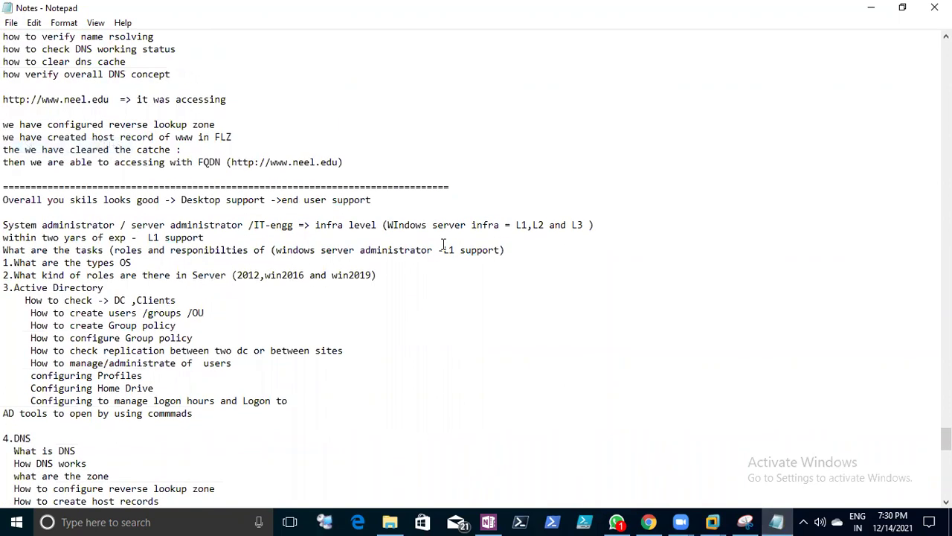
scroll(444, 244, "down", 3)
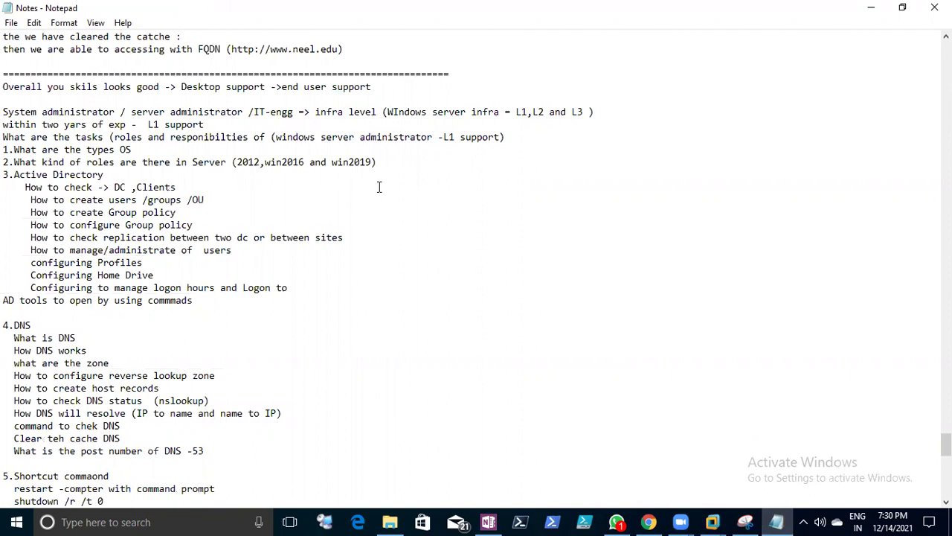
scroll(379, 186, "down", 6)
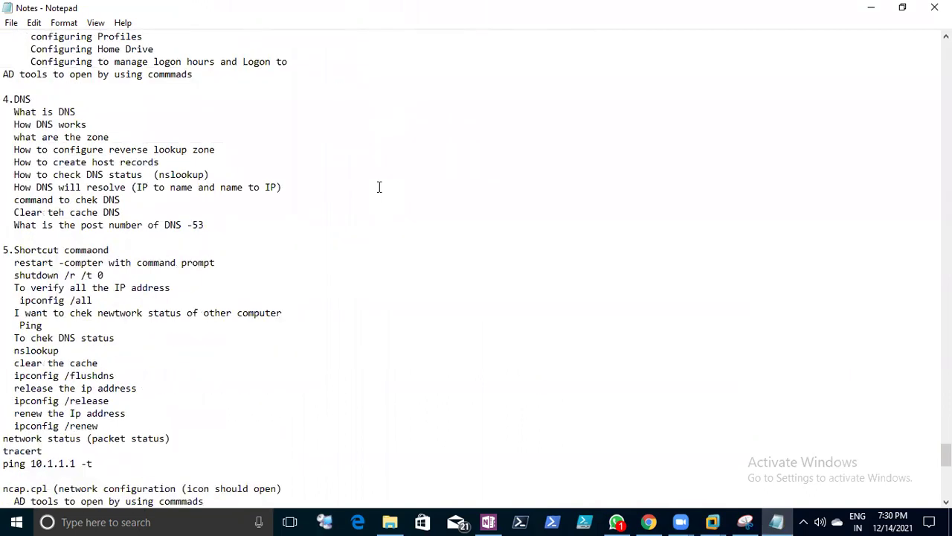
scroll(379, 187, "down", 3)
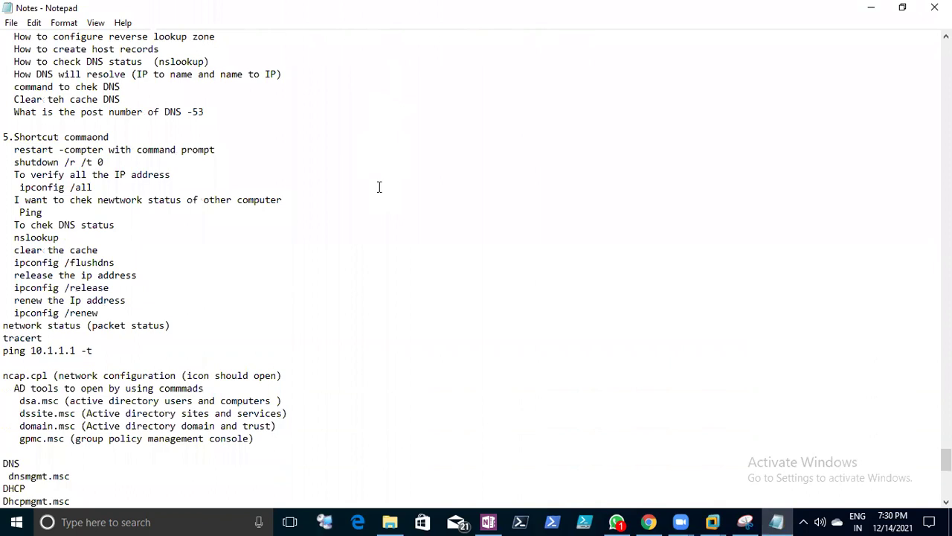